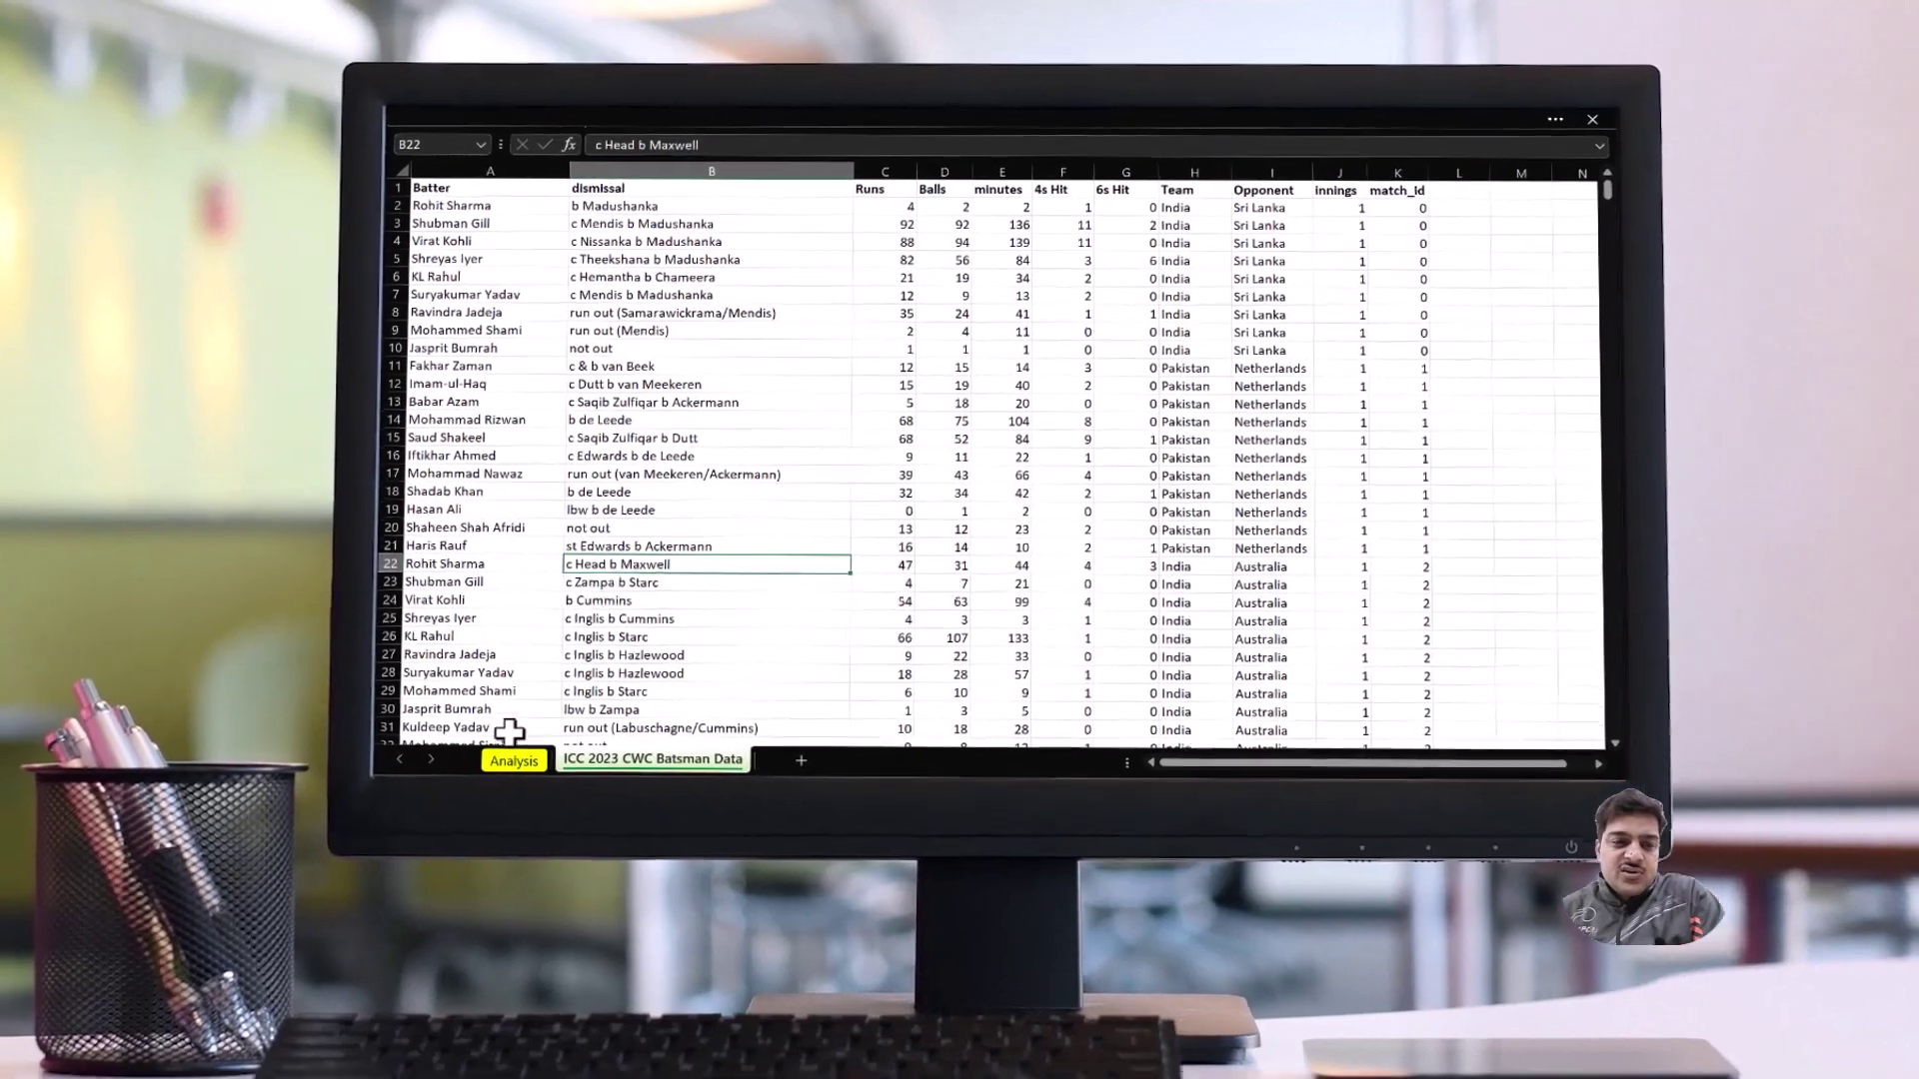
# - View the Analysis sheet's pivot table filtered by opponent Australia and by opponent Pakistan
pyautogui.click(549, 728)
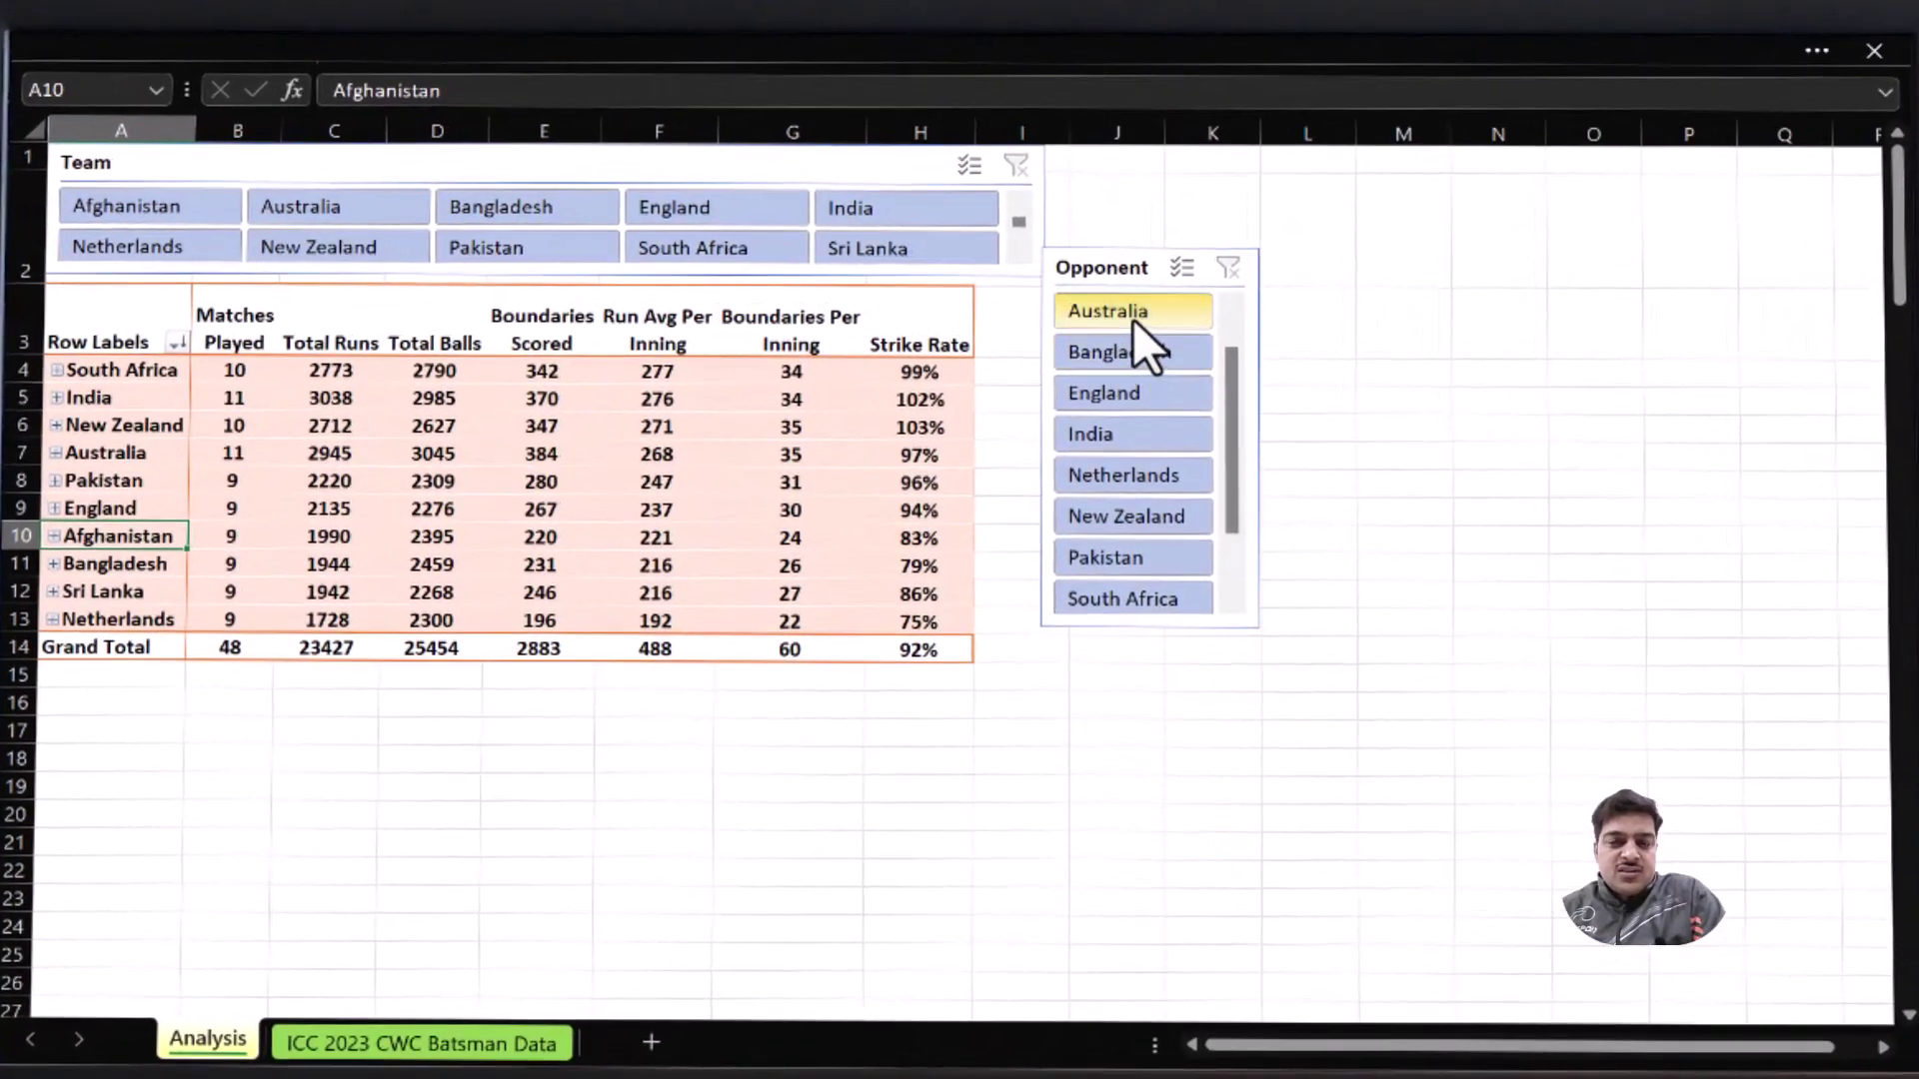
pyautogui.click(1124, 307)
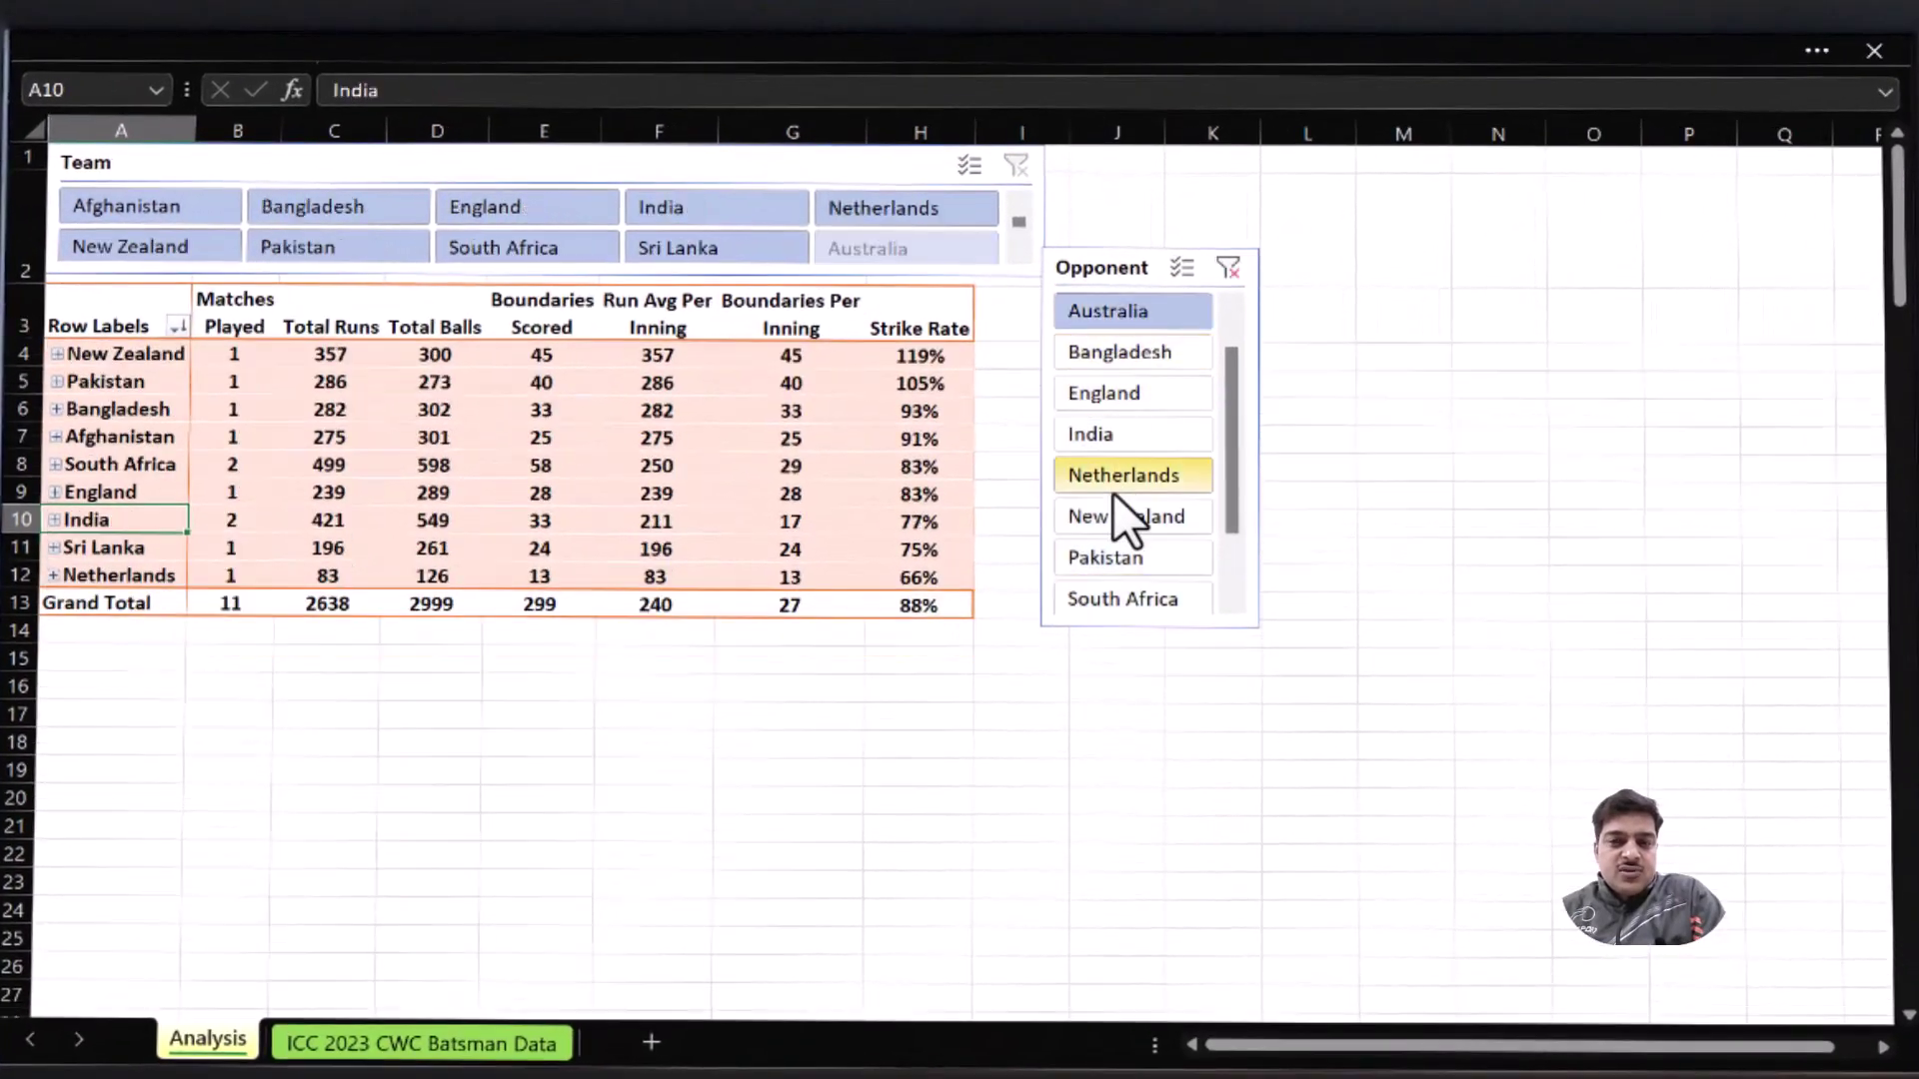
pyautogui.click(1102, 558)
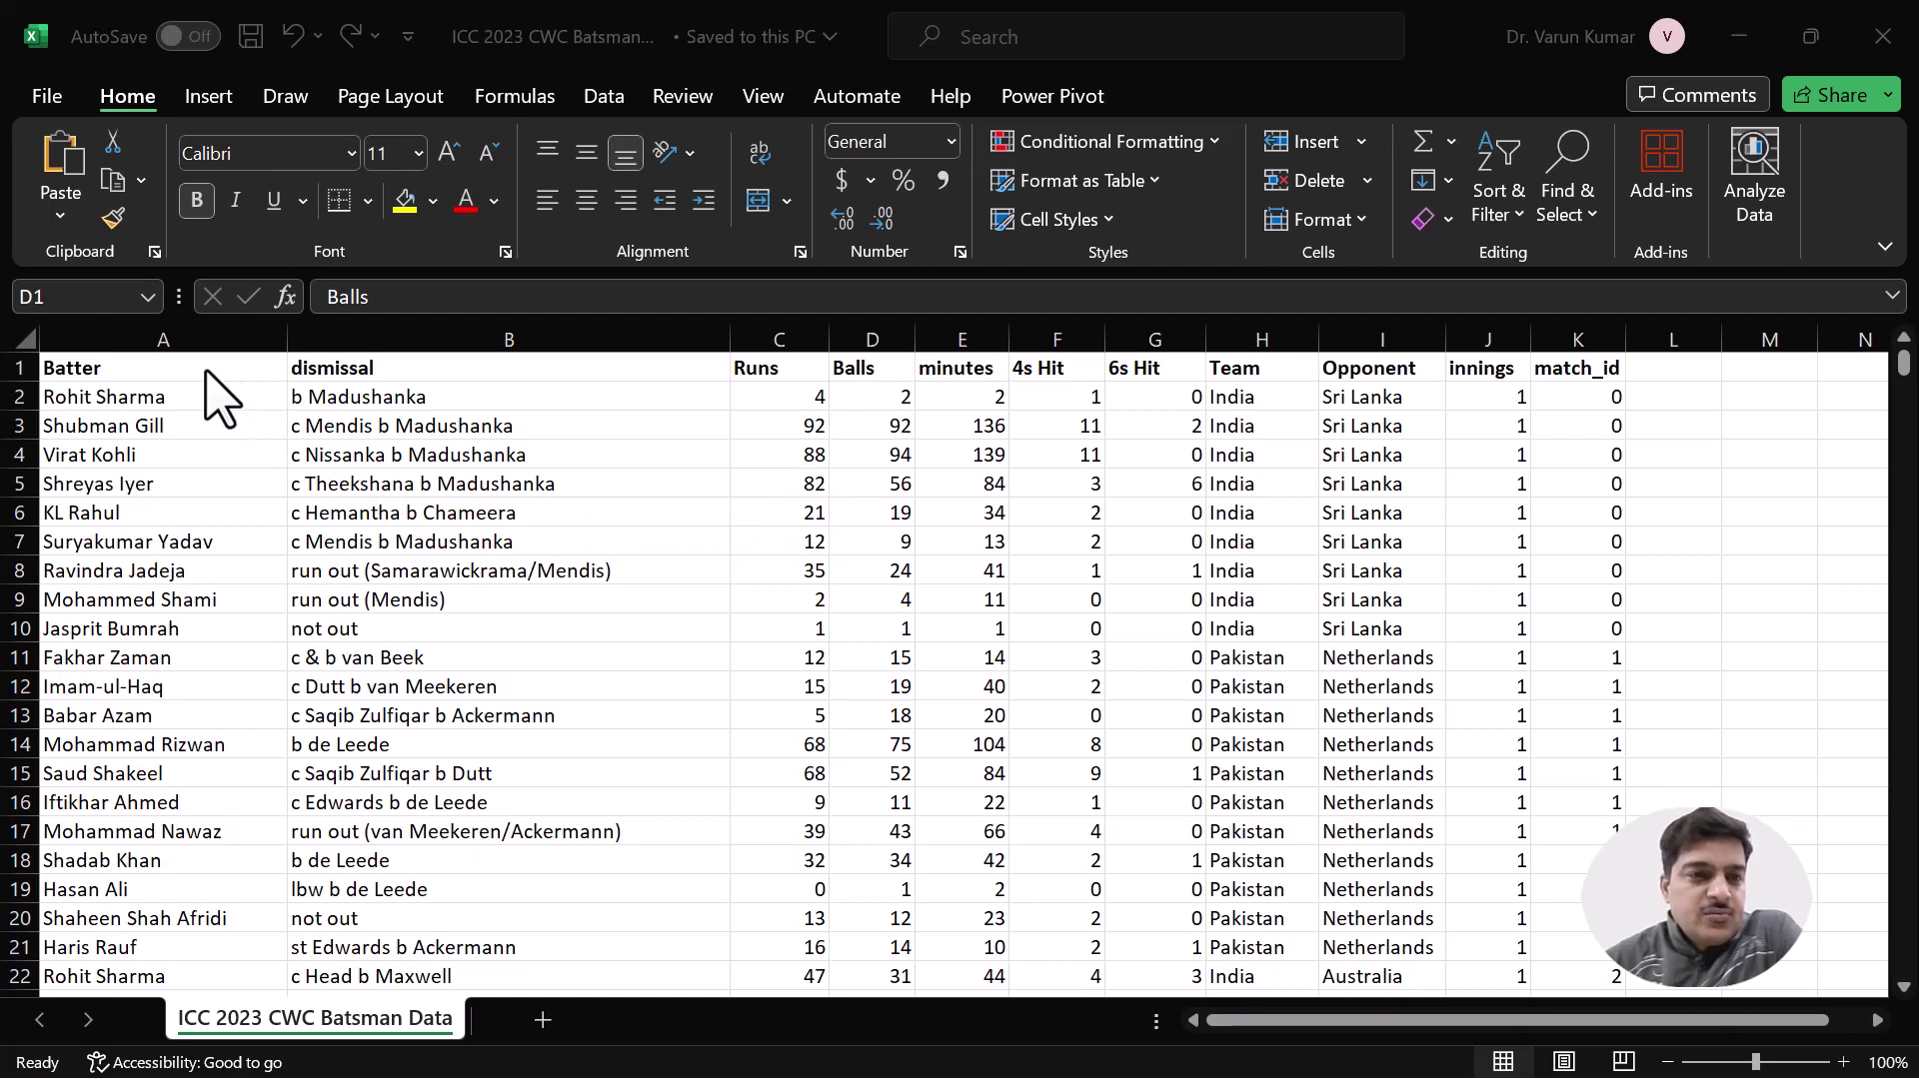
# - Examine the batting data's fields from dismissal and Runs through minutes, 6s Hit, Team and Opponent
pyautogui.click(322, 371)
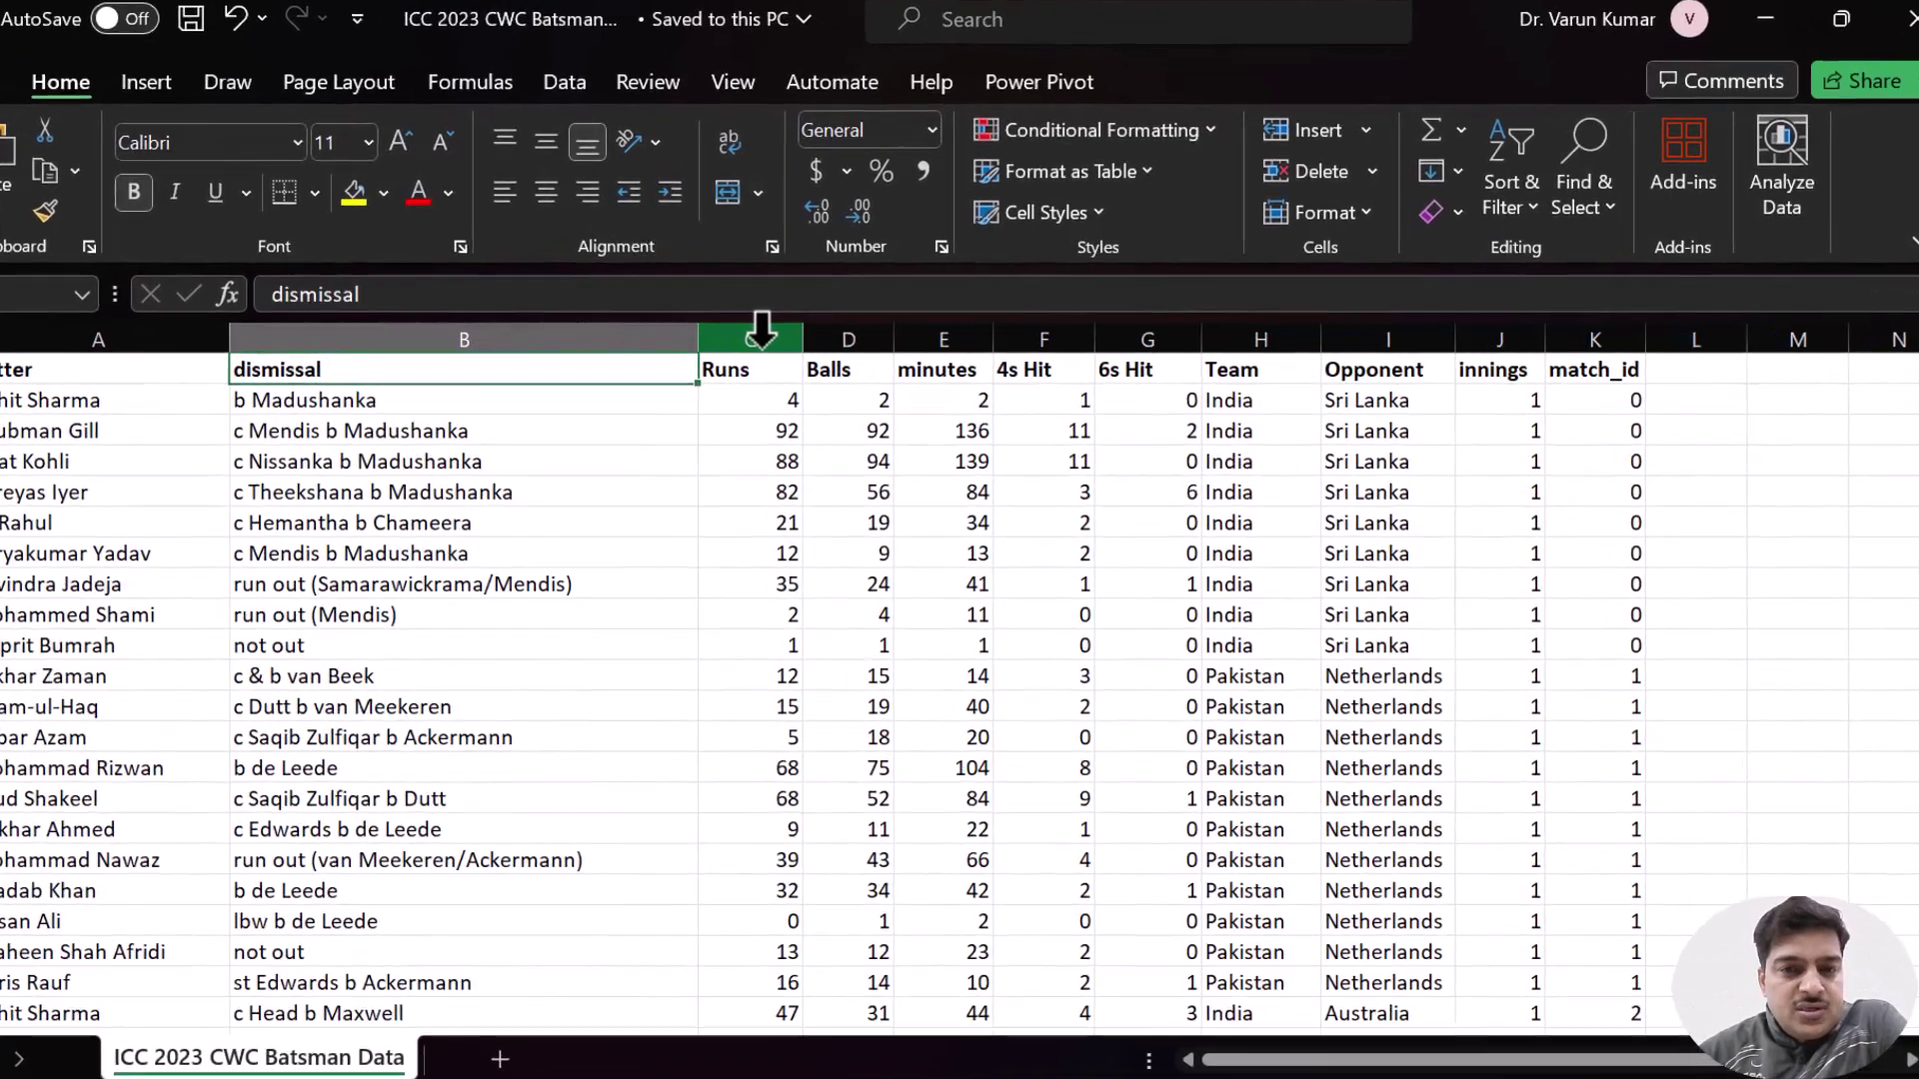
pyautogui.click(779, 340)
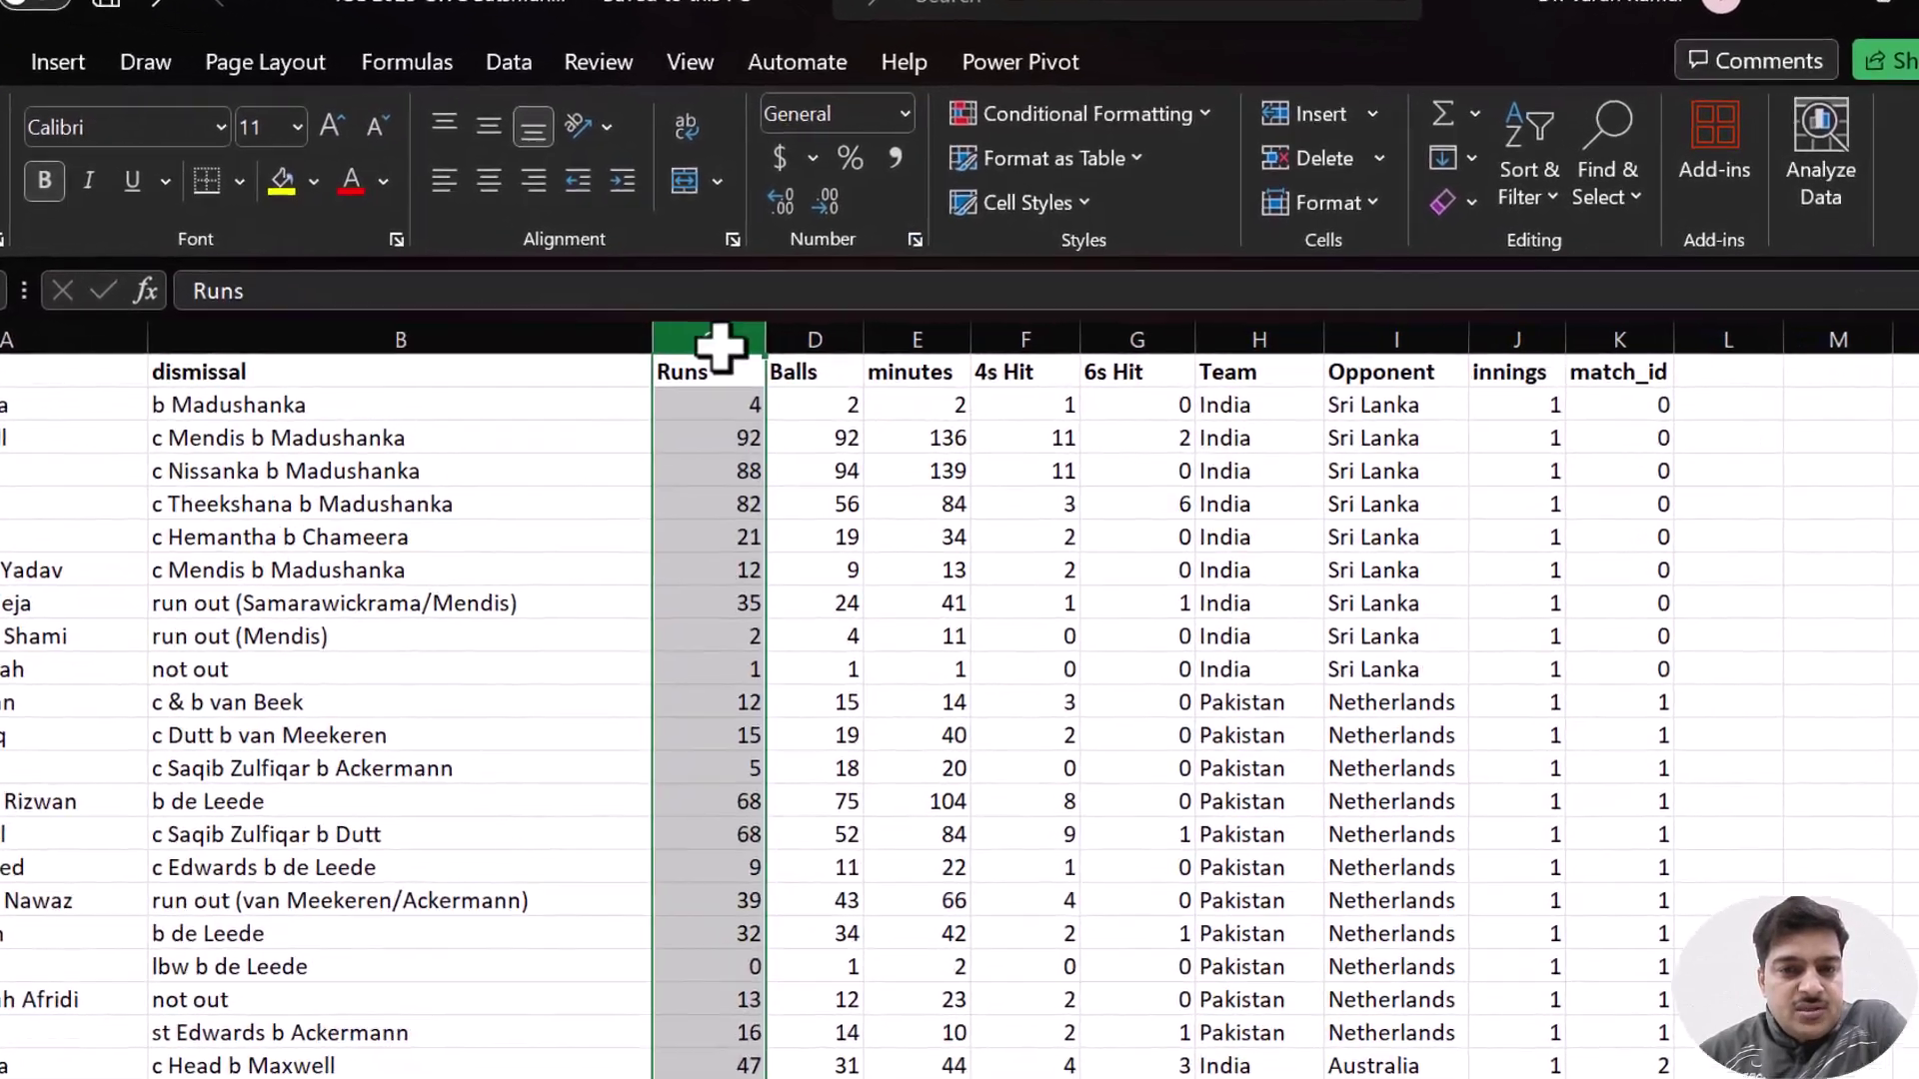
pyautogui.click(775, 340)
pyautogui.click(880, 340)
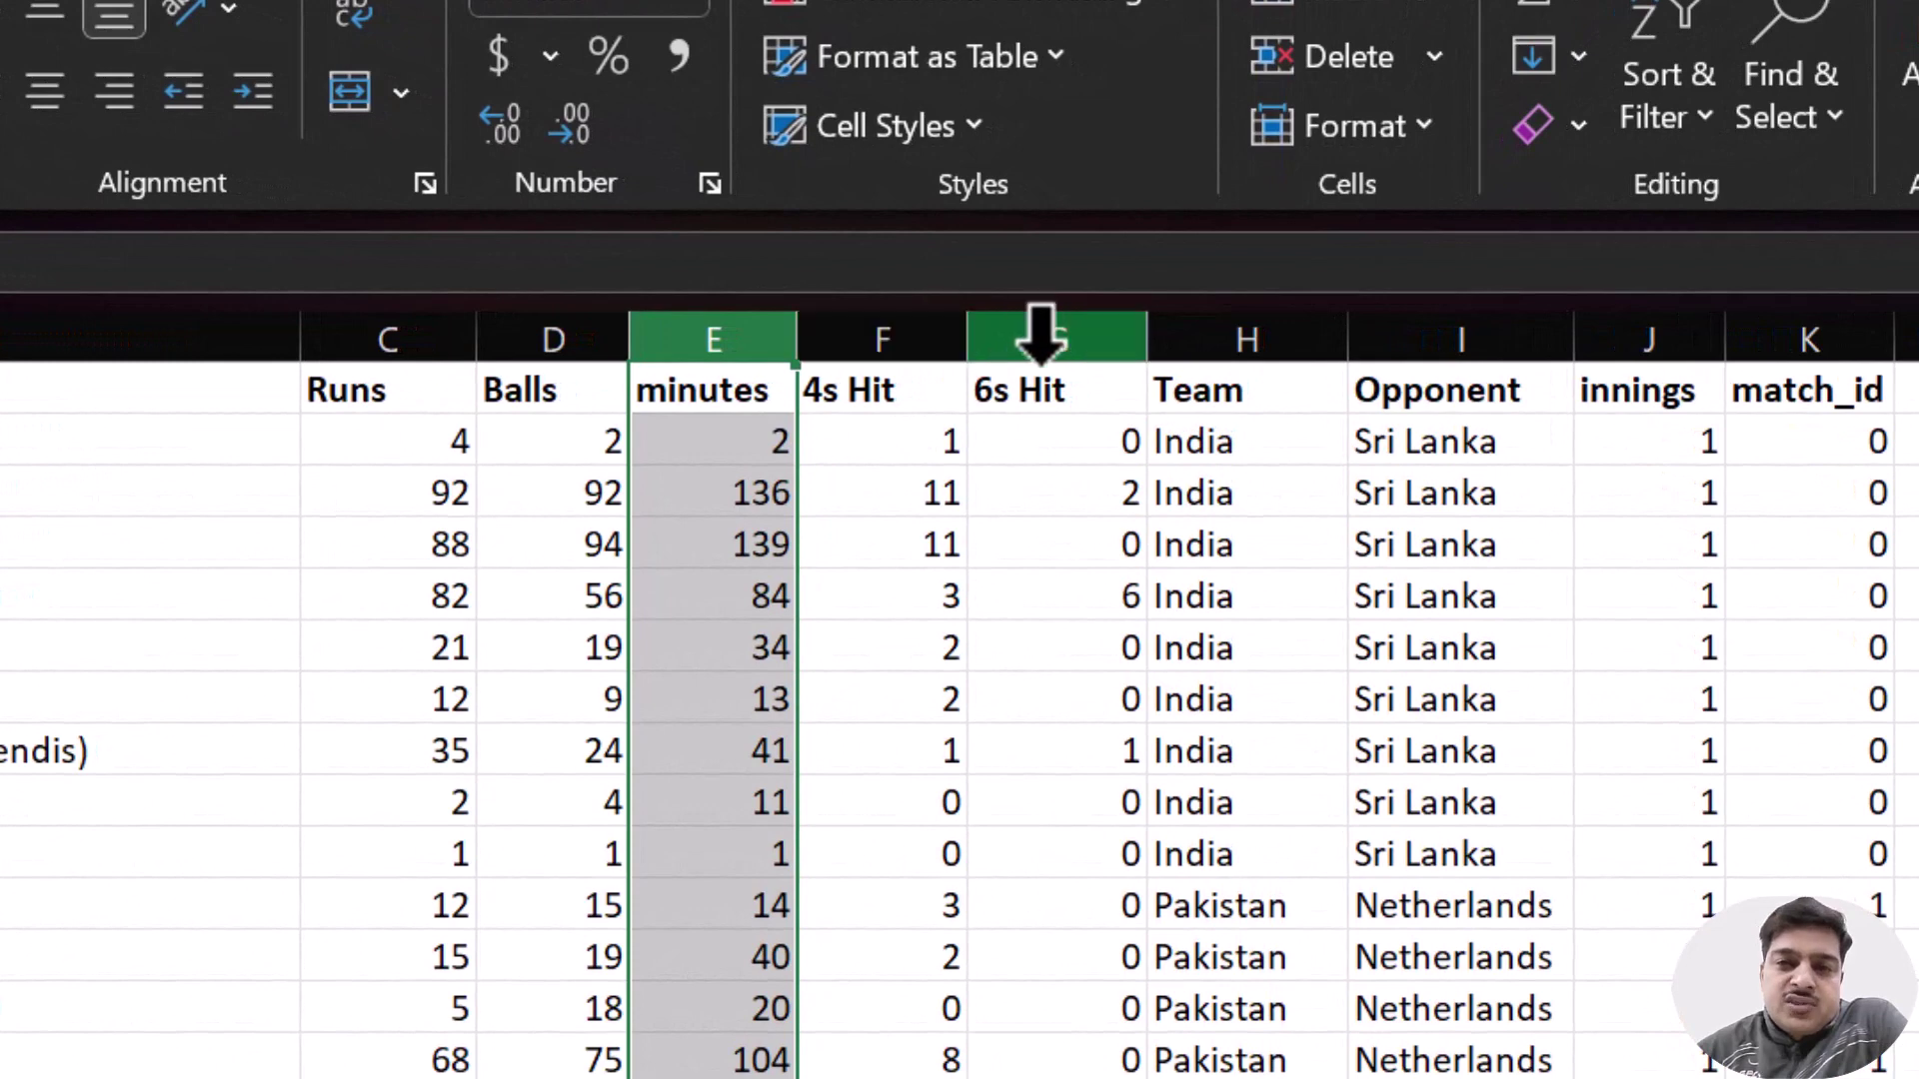
pyautogui.click(1059, 314)
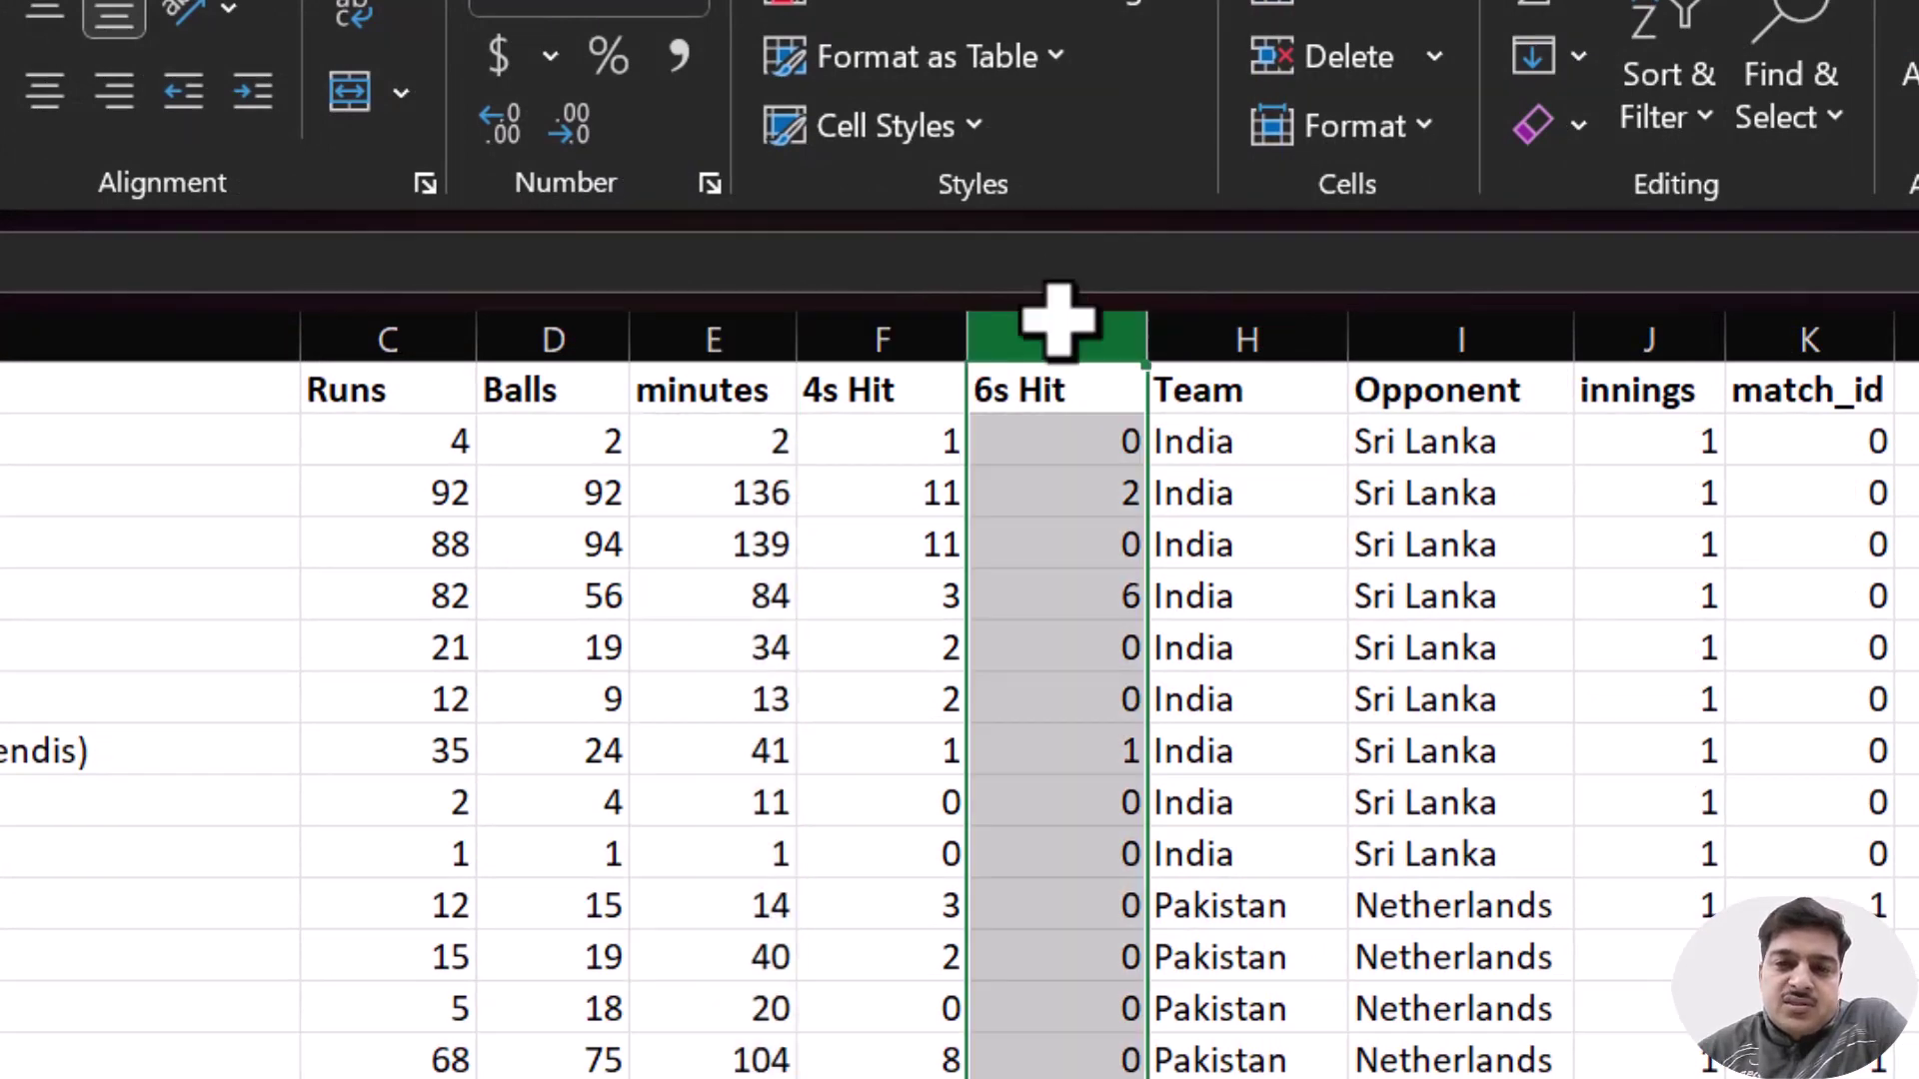
pyautogui.click(1231, 330)
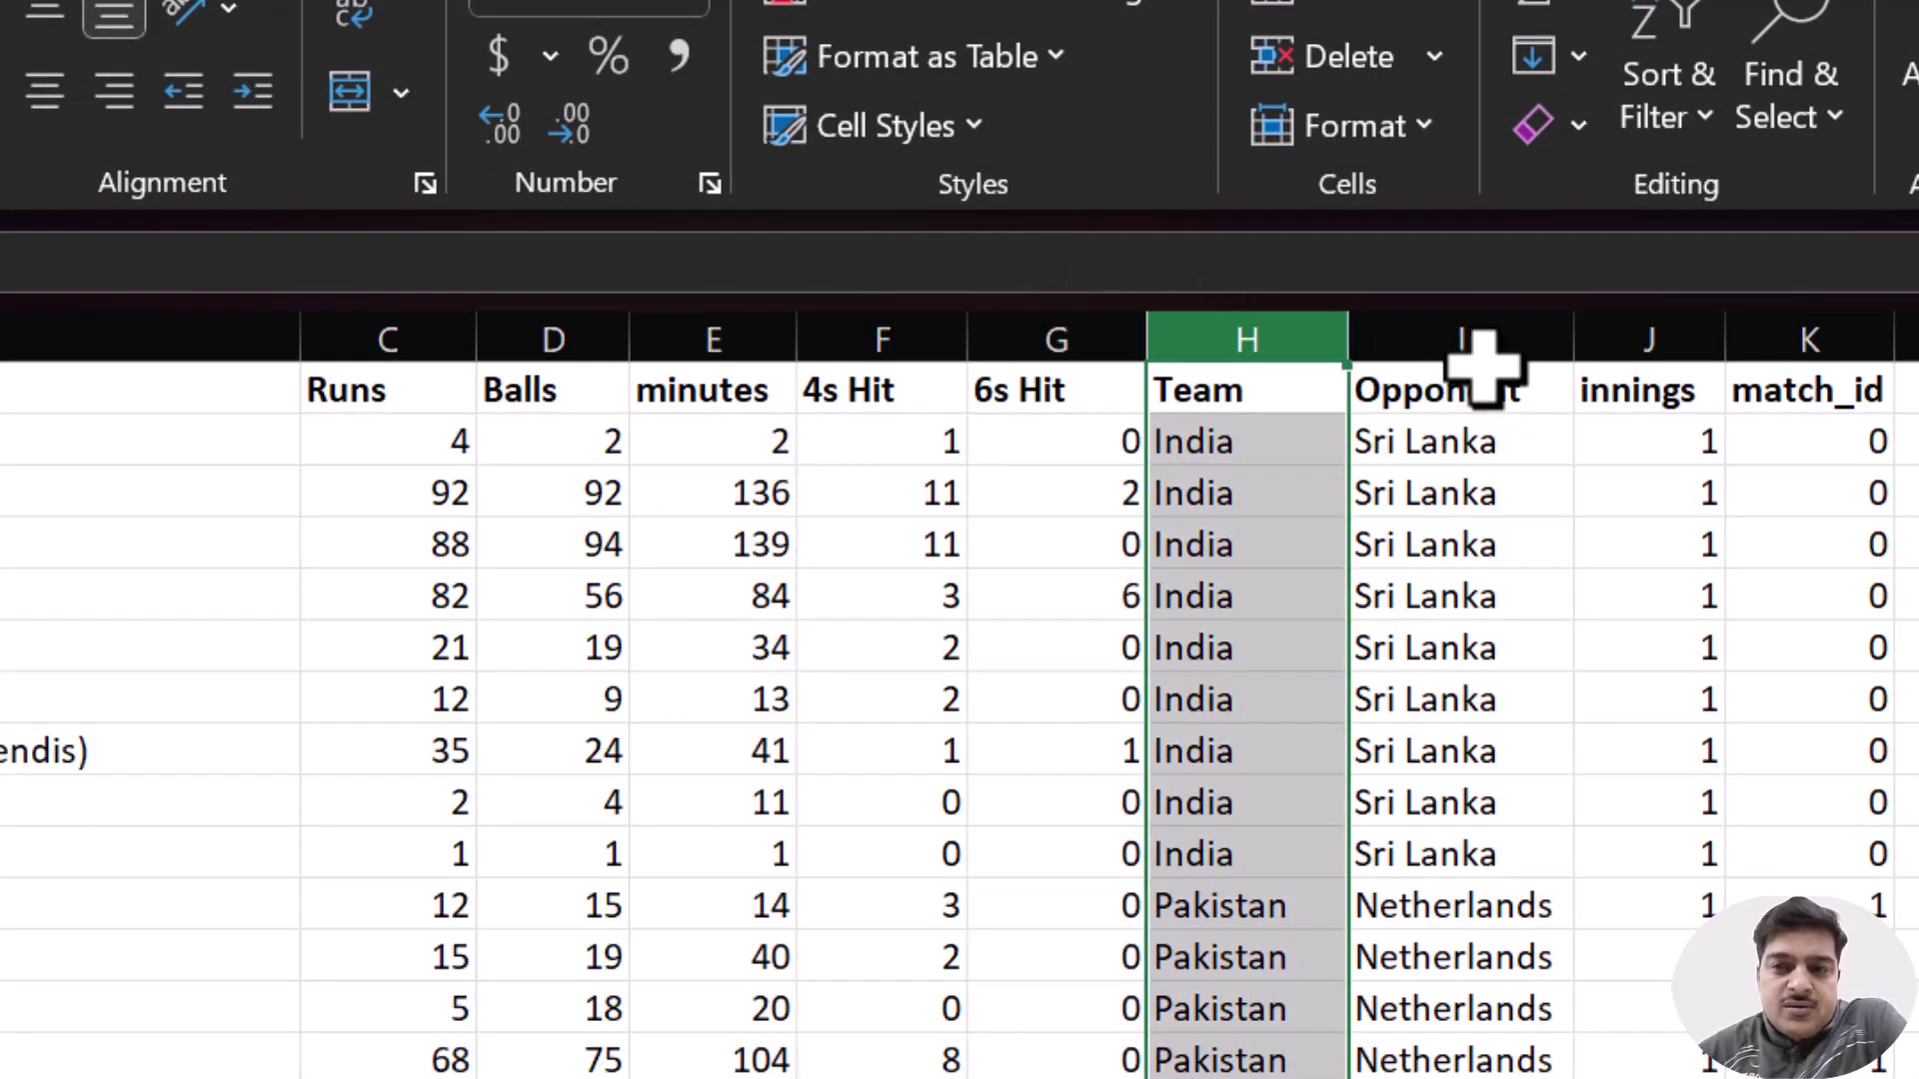
pyautogui.click(1482, 330)
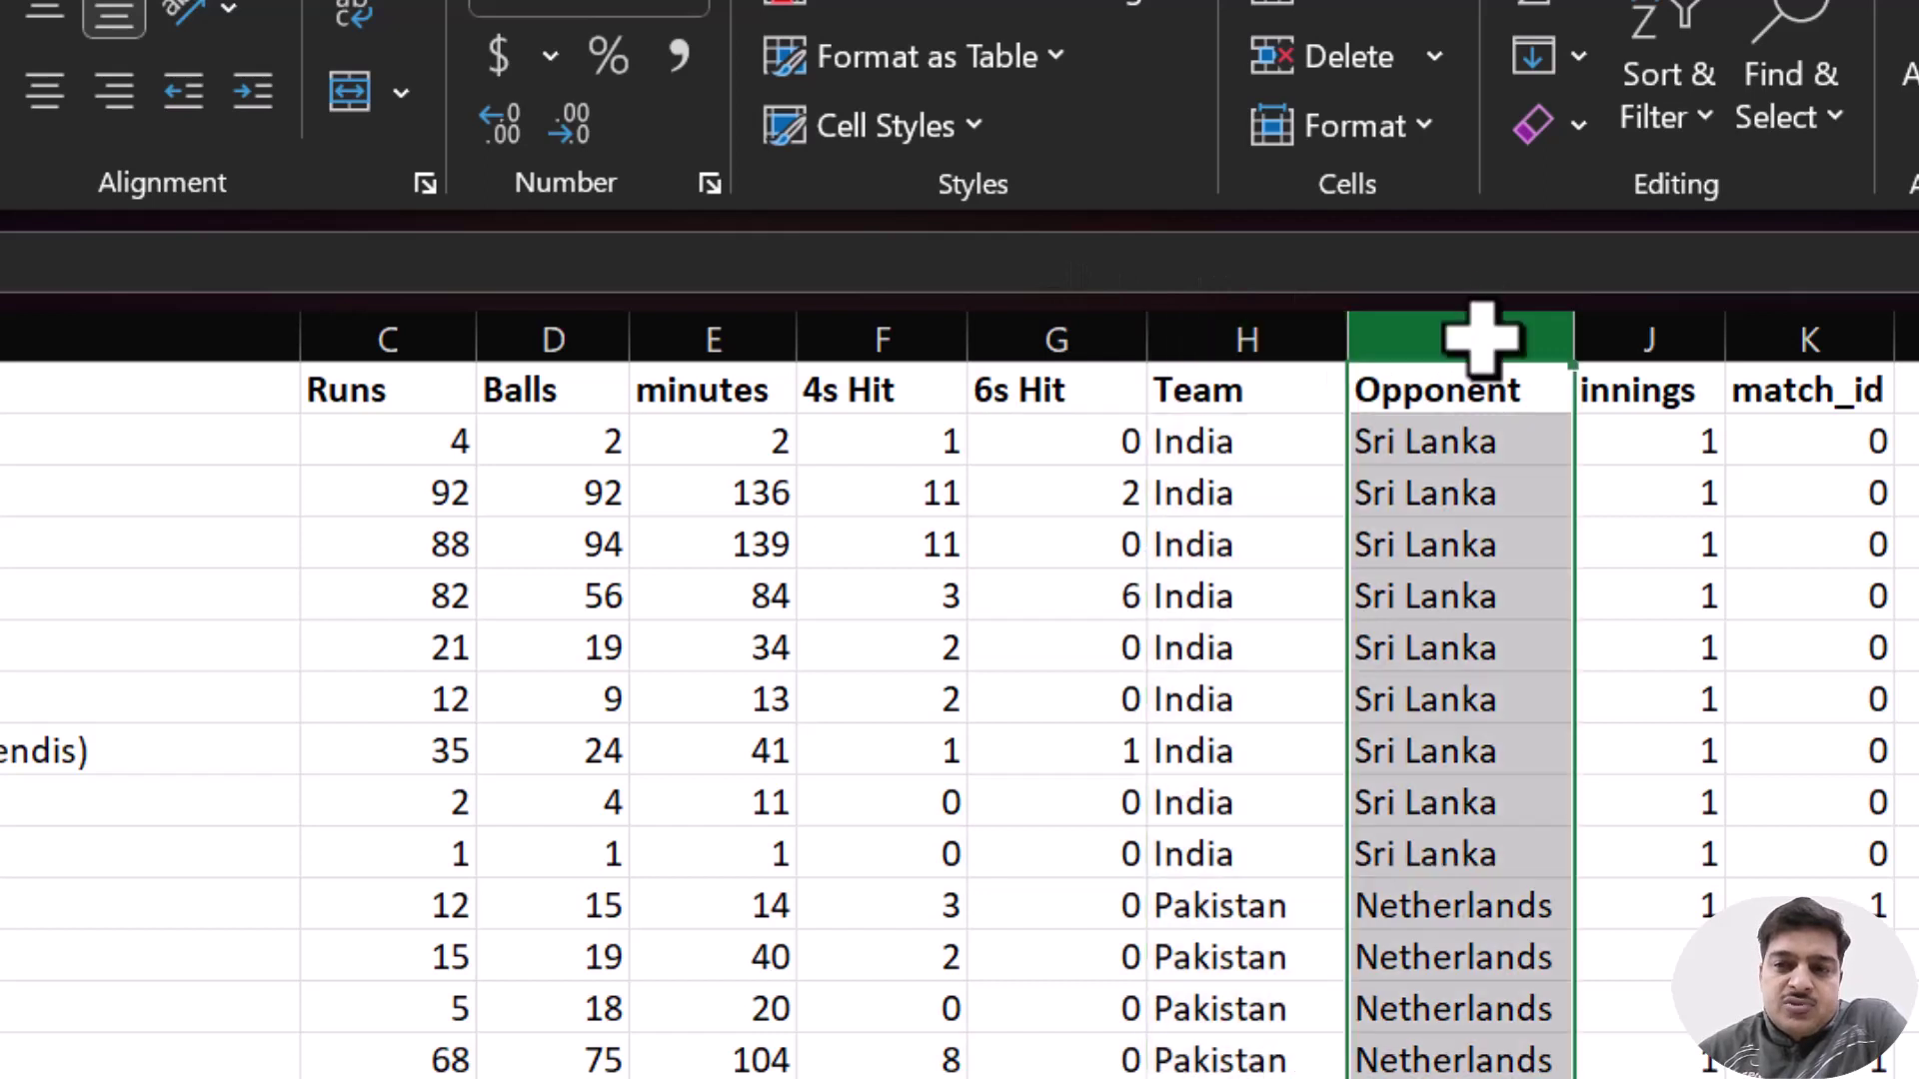
# - Examine the innings column down the records to compare first-innings and second-innings entries
pyautogui.click(1656, 330)
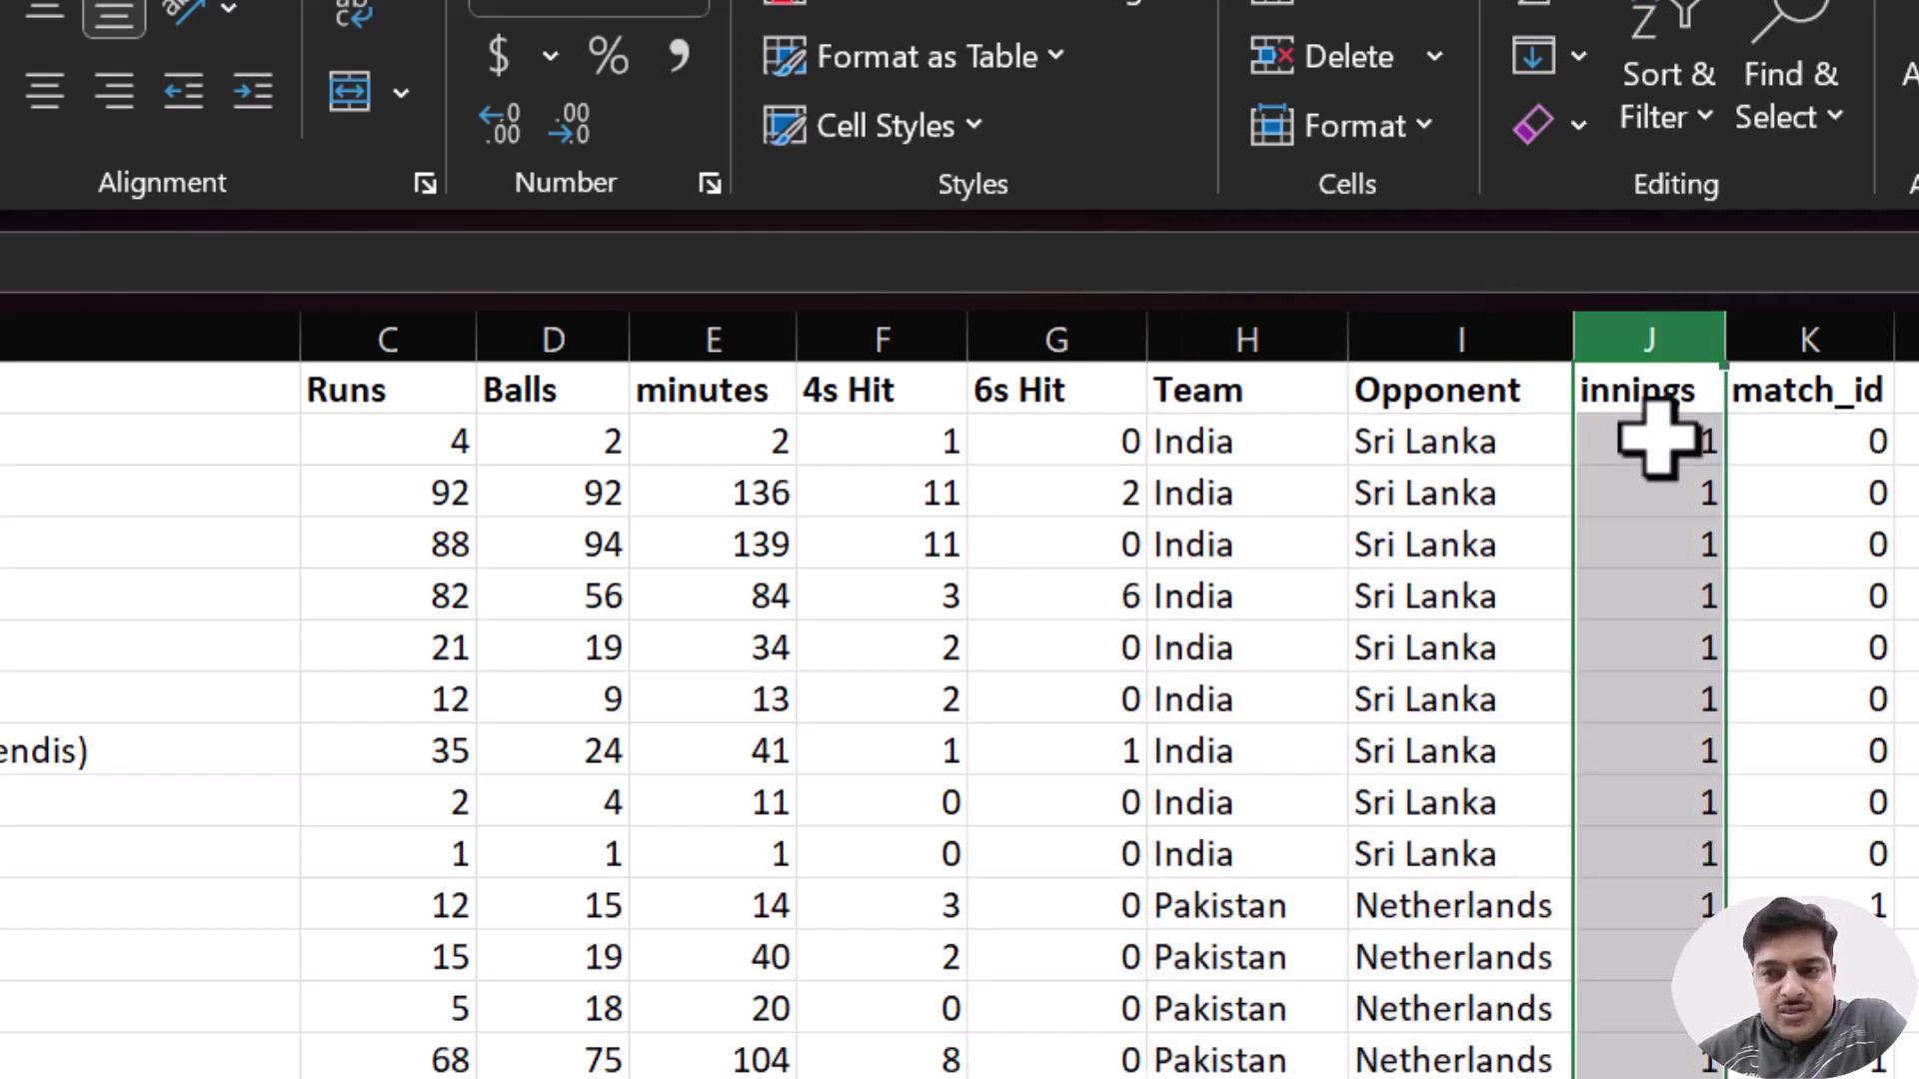
pyautogui.scroll(-5, 1651, 645)
pyautogui.scroll(-15, 1644, 630)
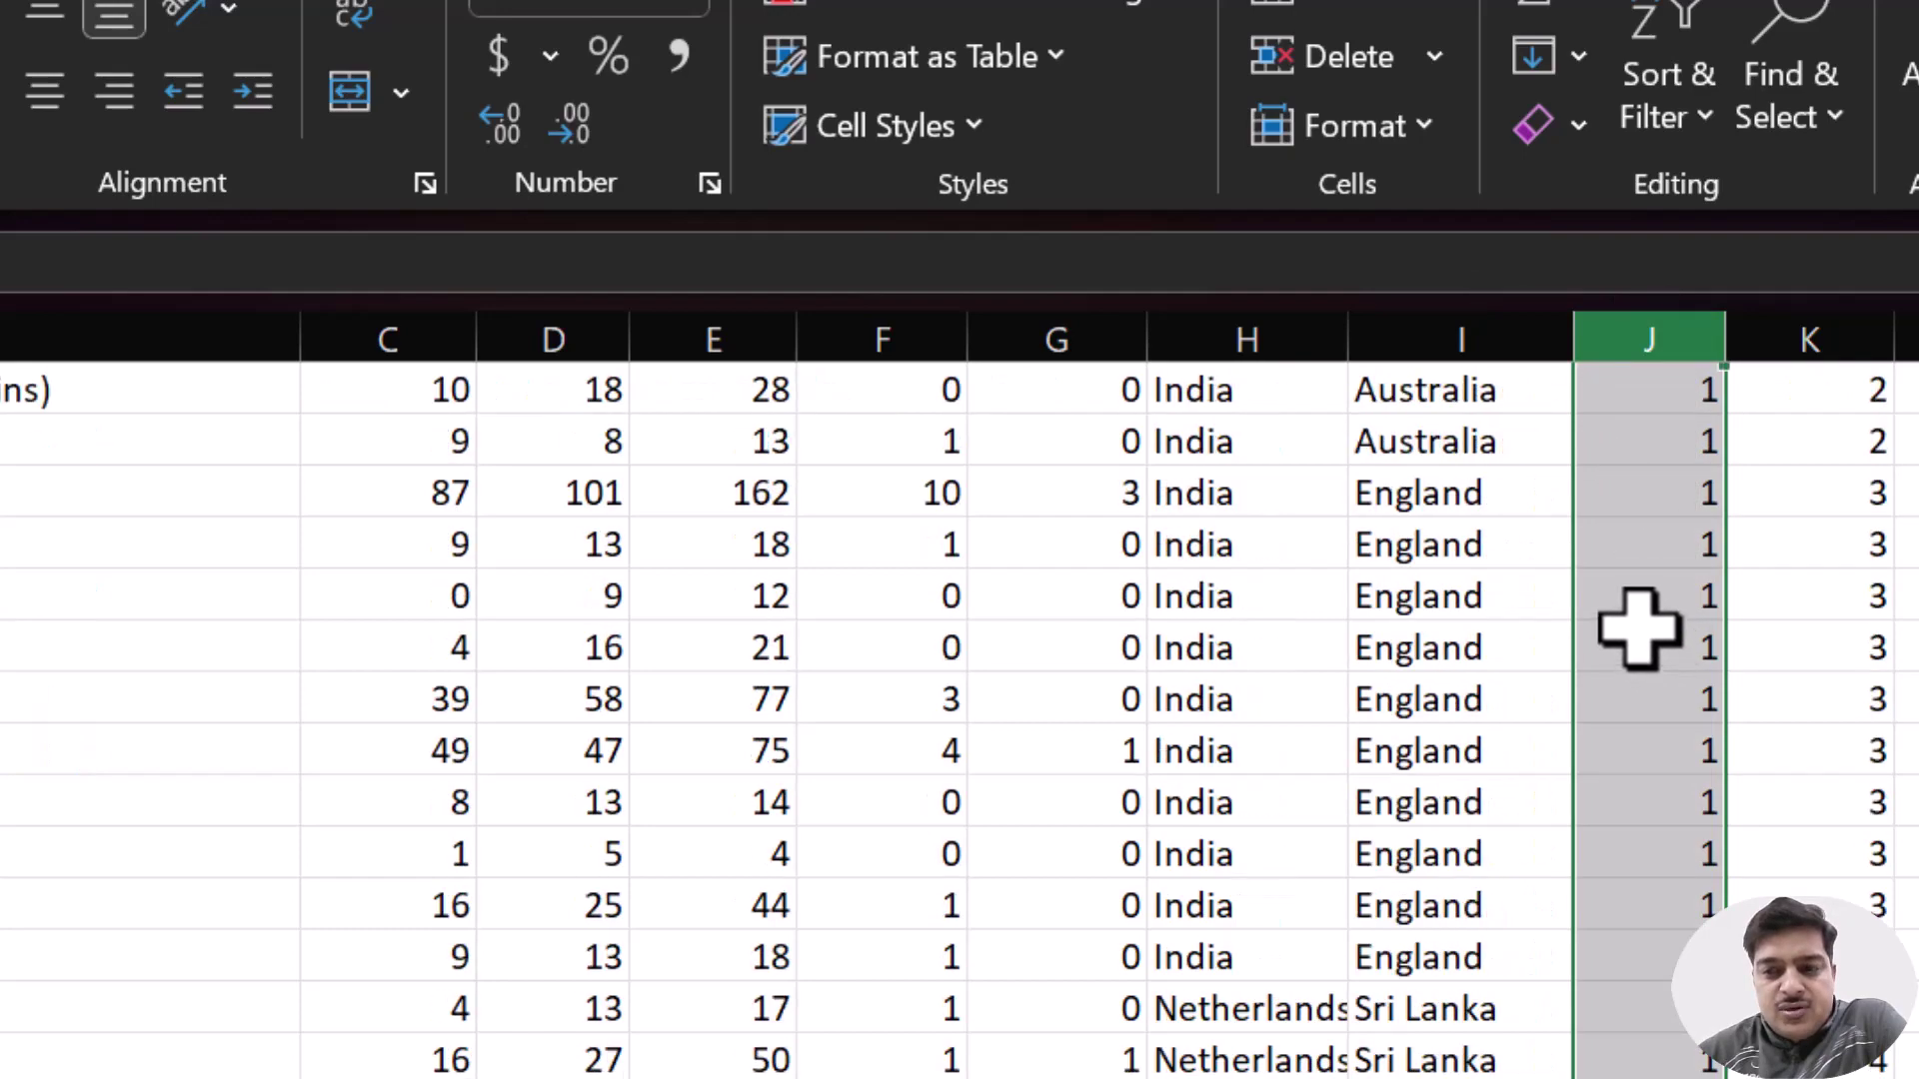
pyautogui.scroll(-20, 960, 718)
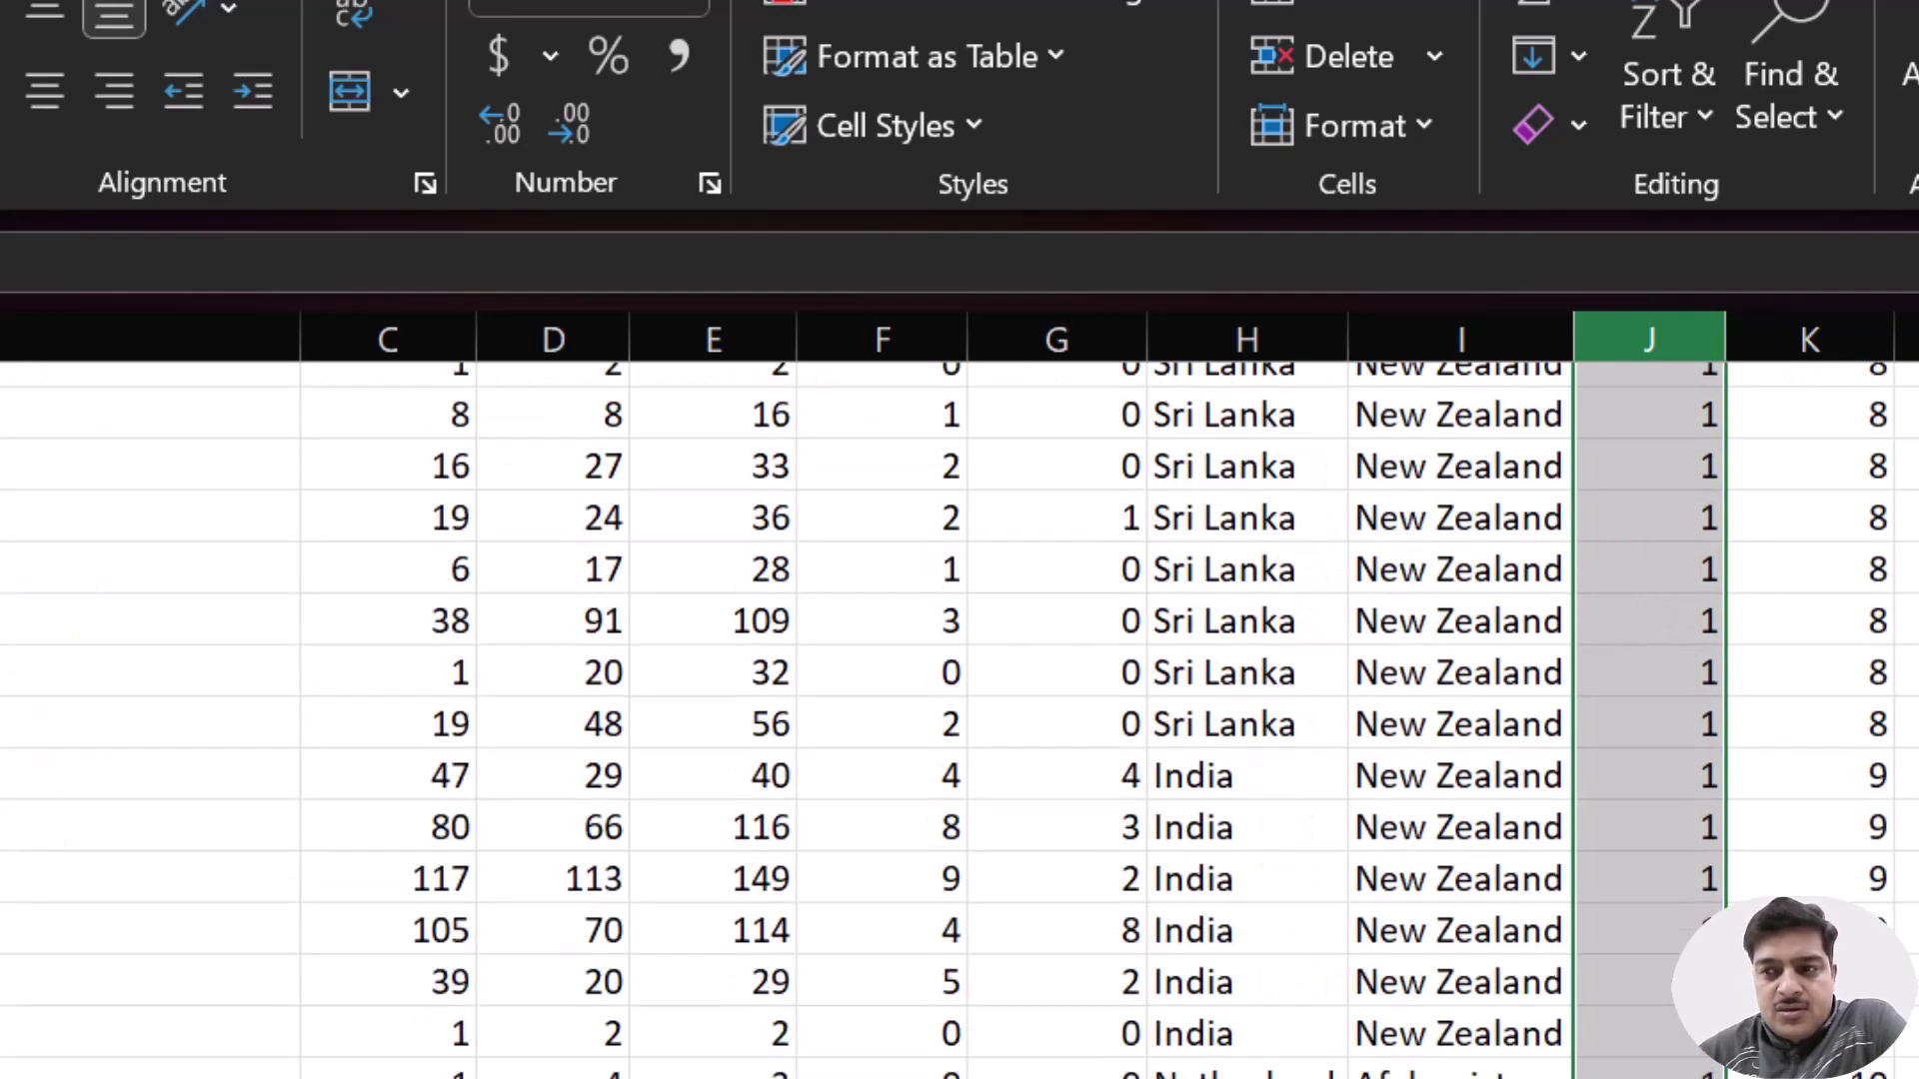
pyautogui.scroll(-15, 960, 717)
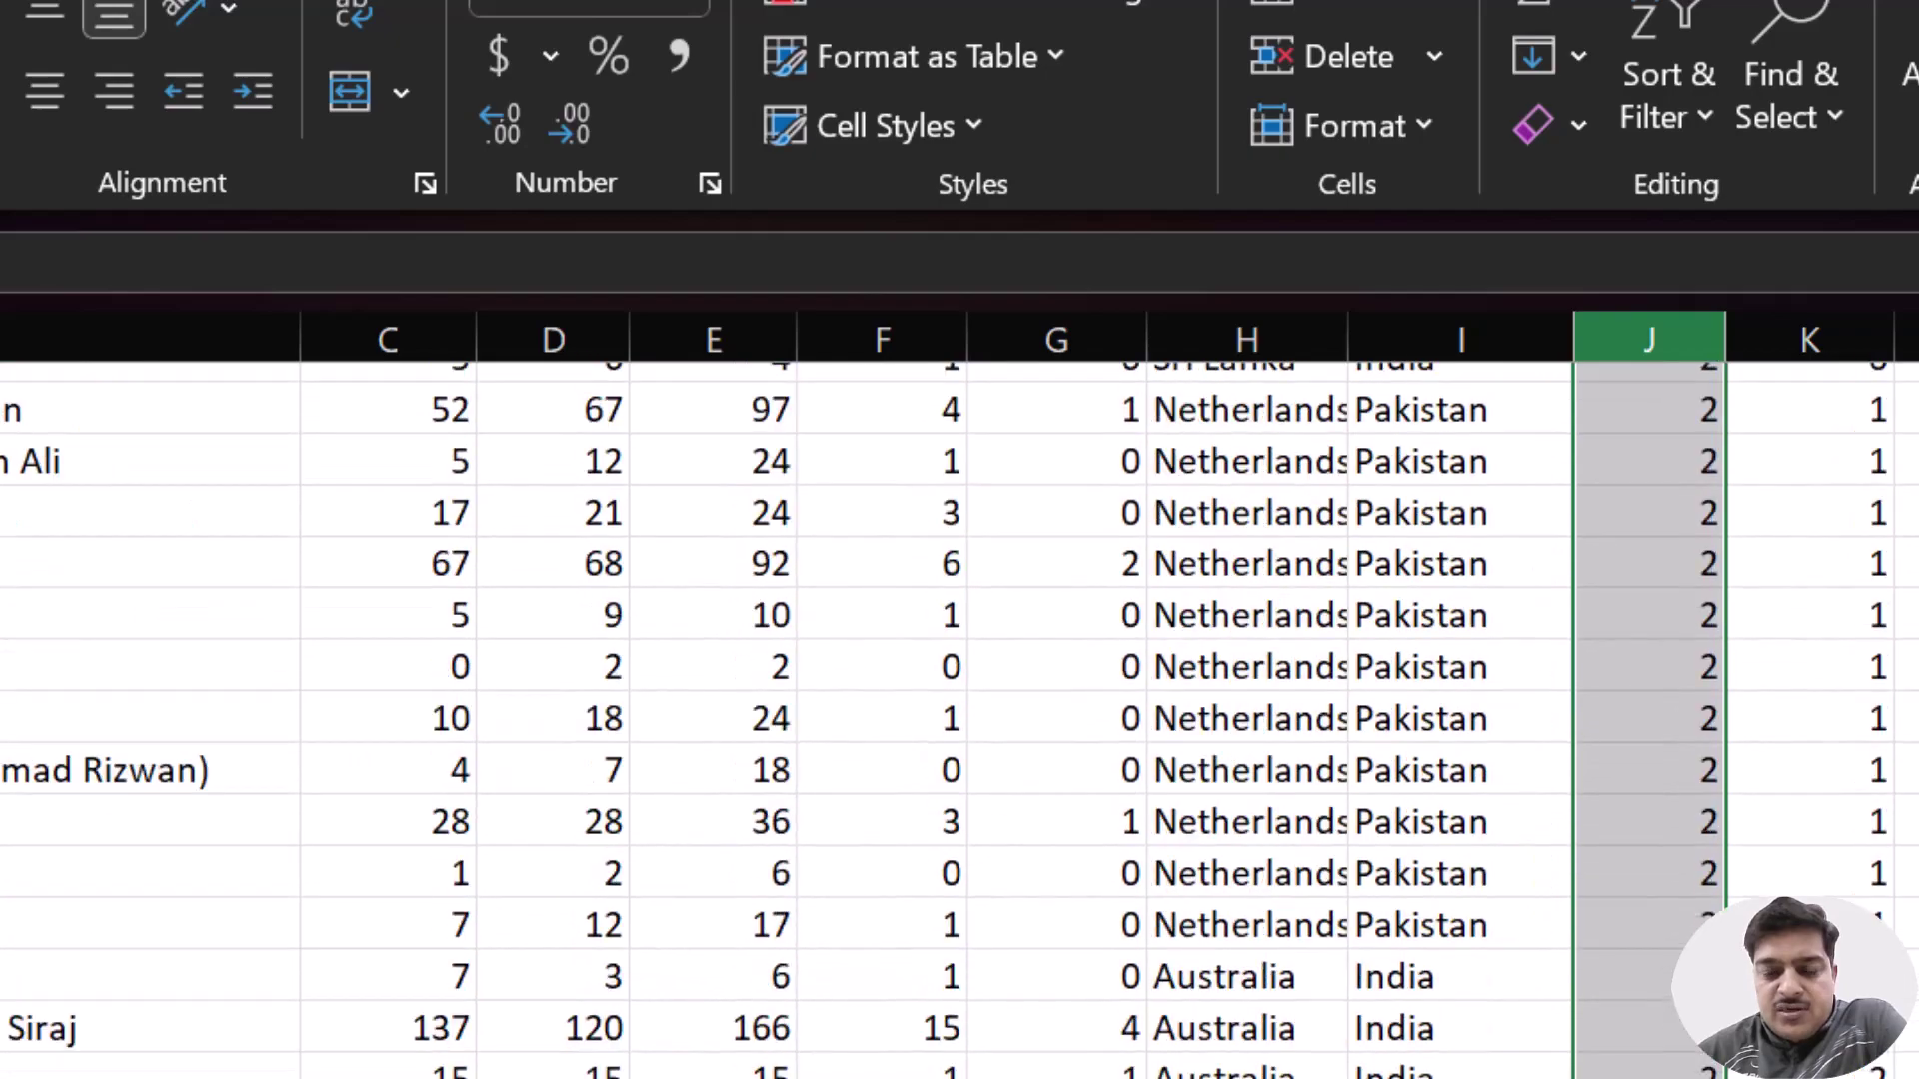
pyautogui.scroll(20, 959, 717)
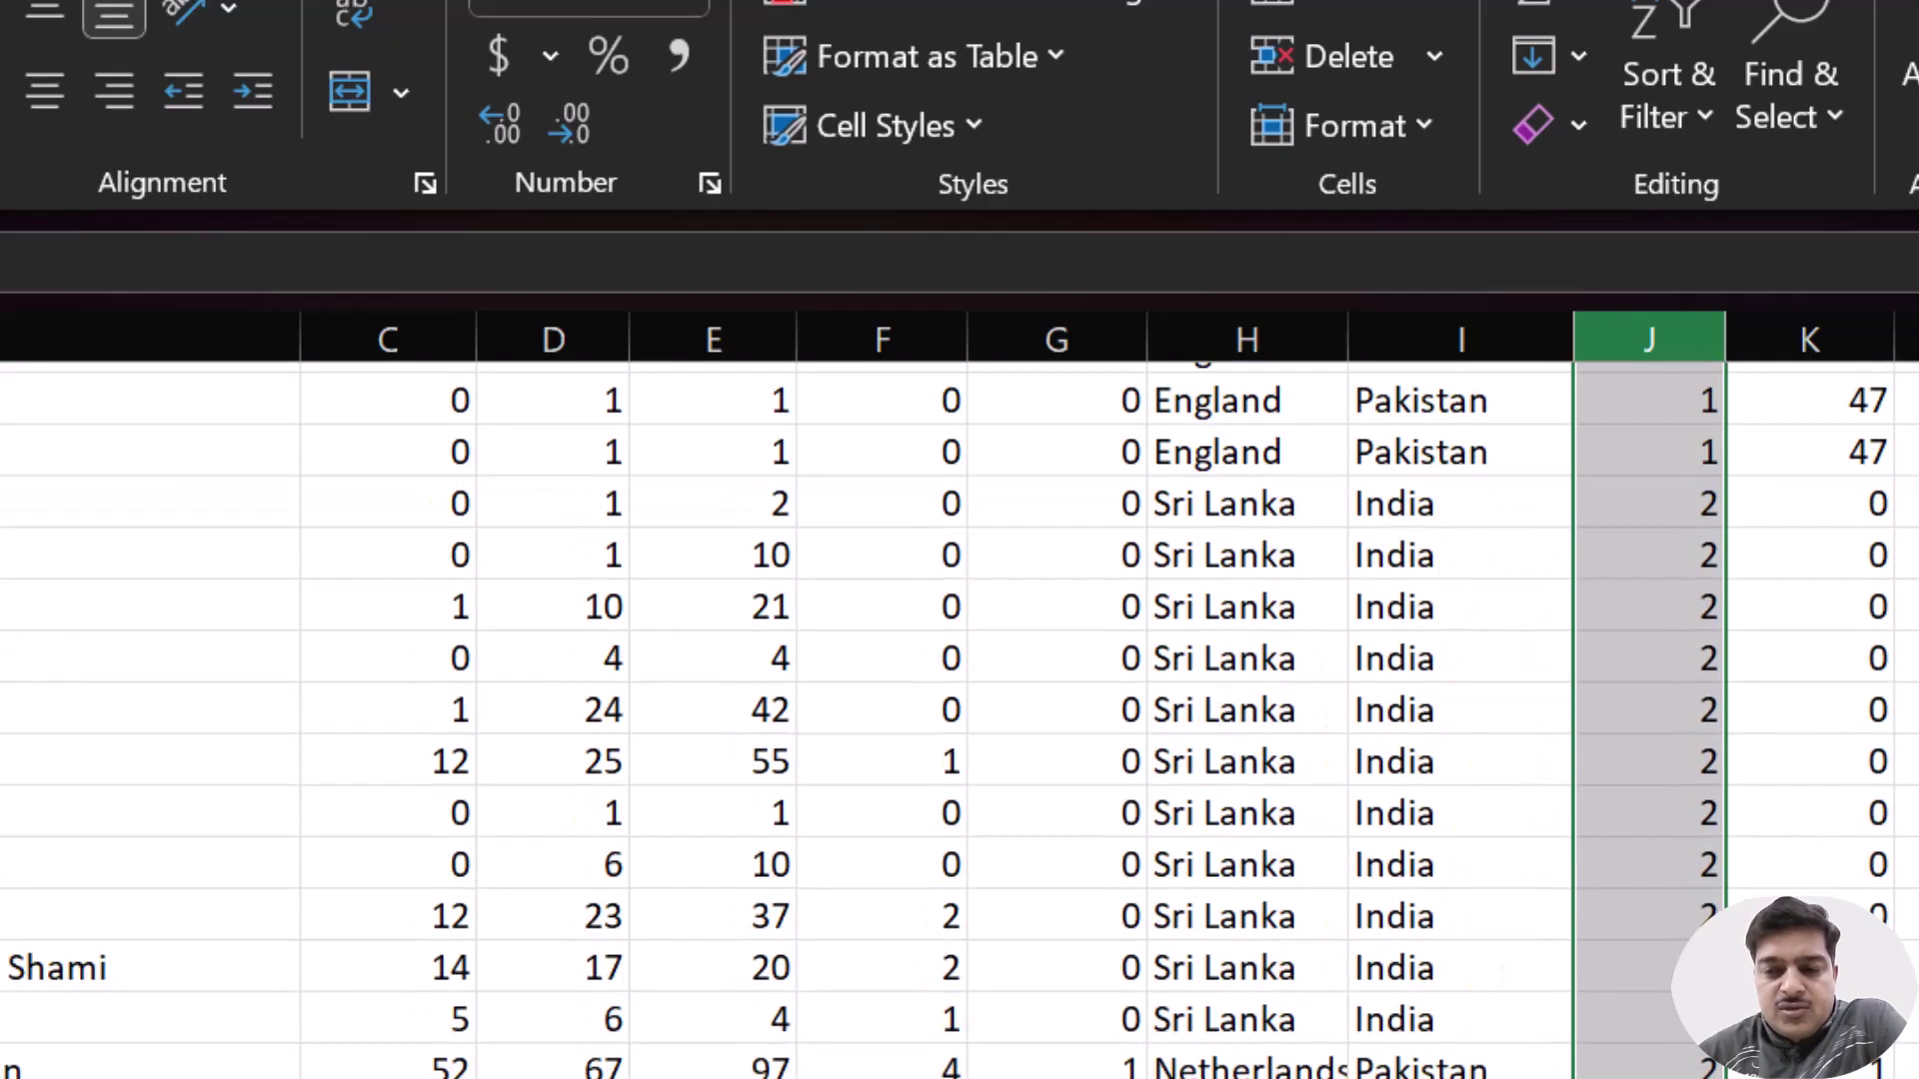
# - Examine the match_id column and the block of Pakistan versus Netherlands rows that share match ID 1
pyautogui.click(1829, 441)
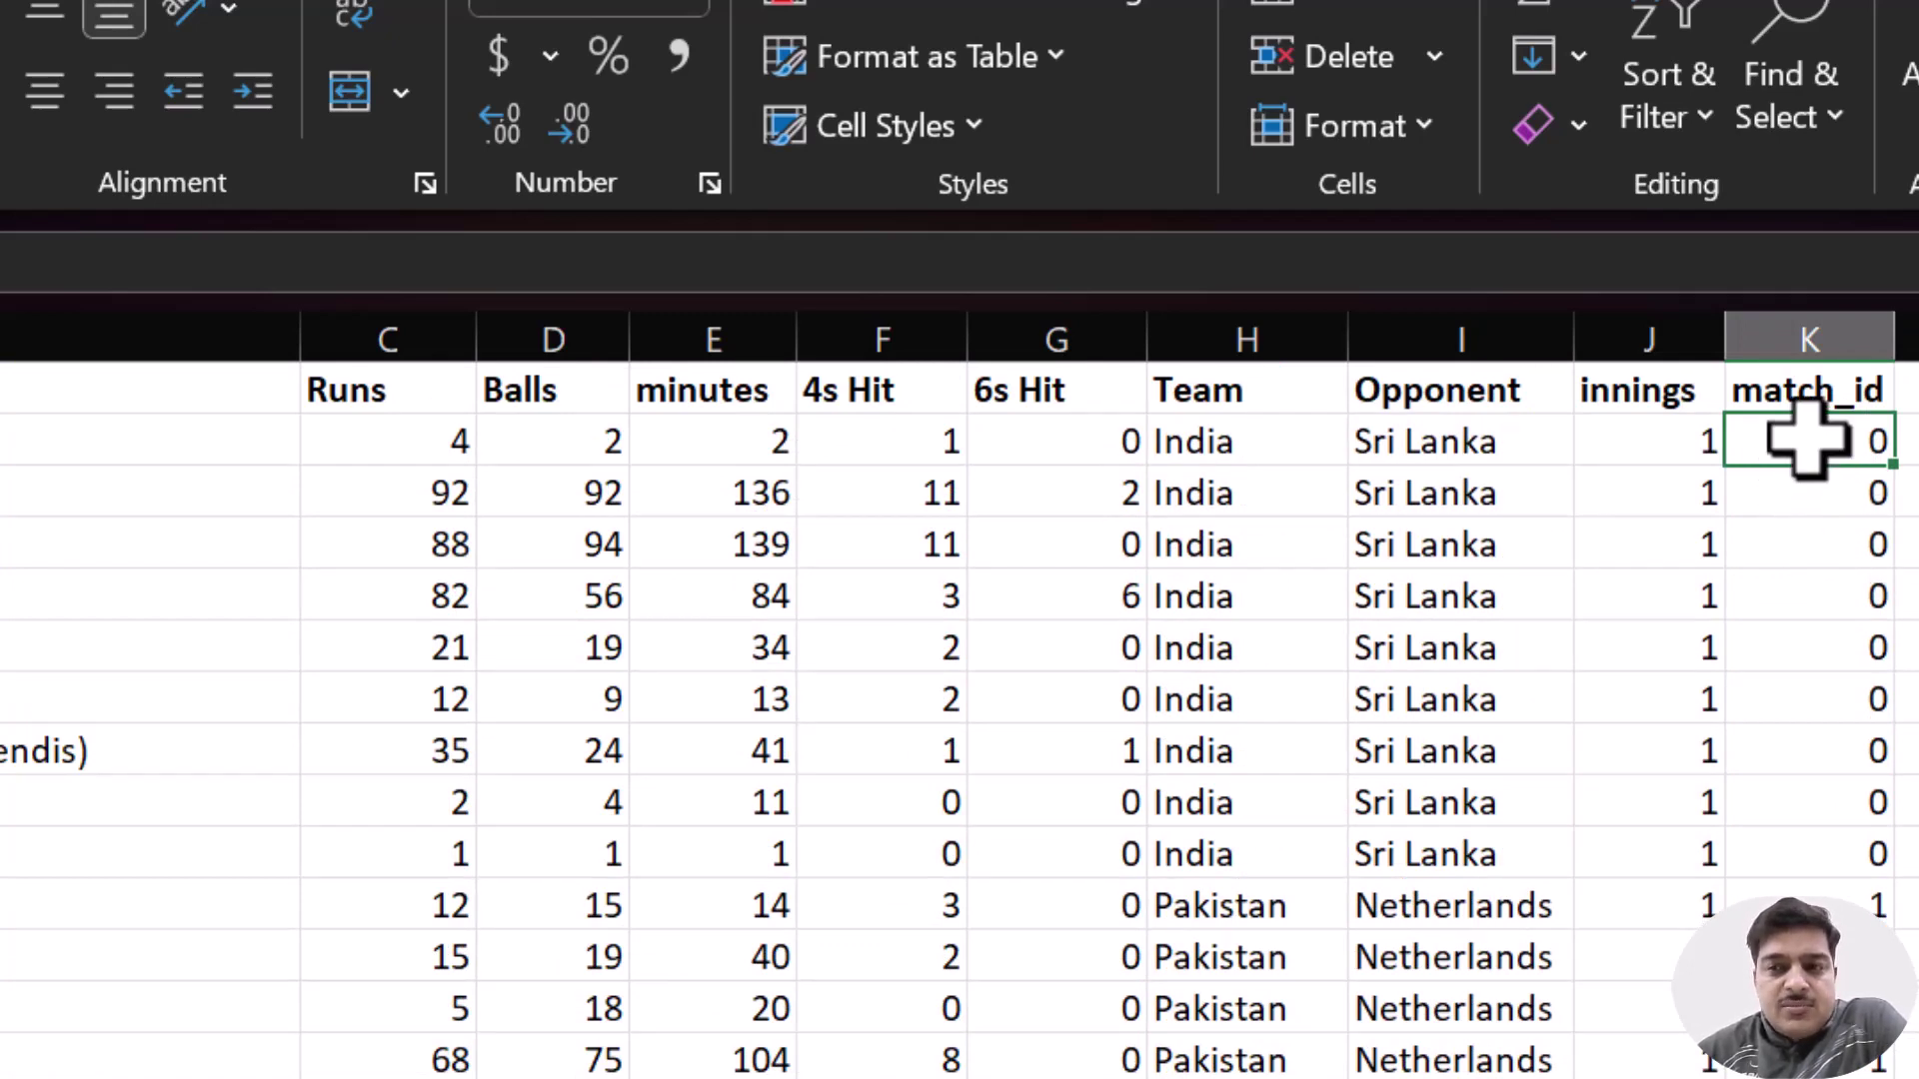
pyautogui.moveTo(1809, 440); pyautogui.dragTo(1833, 844)
pyautogui.scroll(-2, 1833, 849)
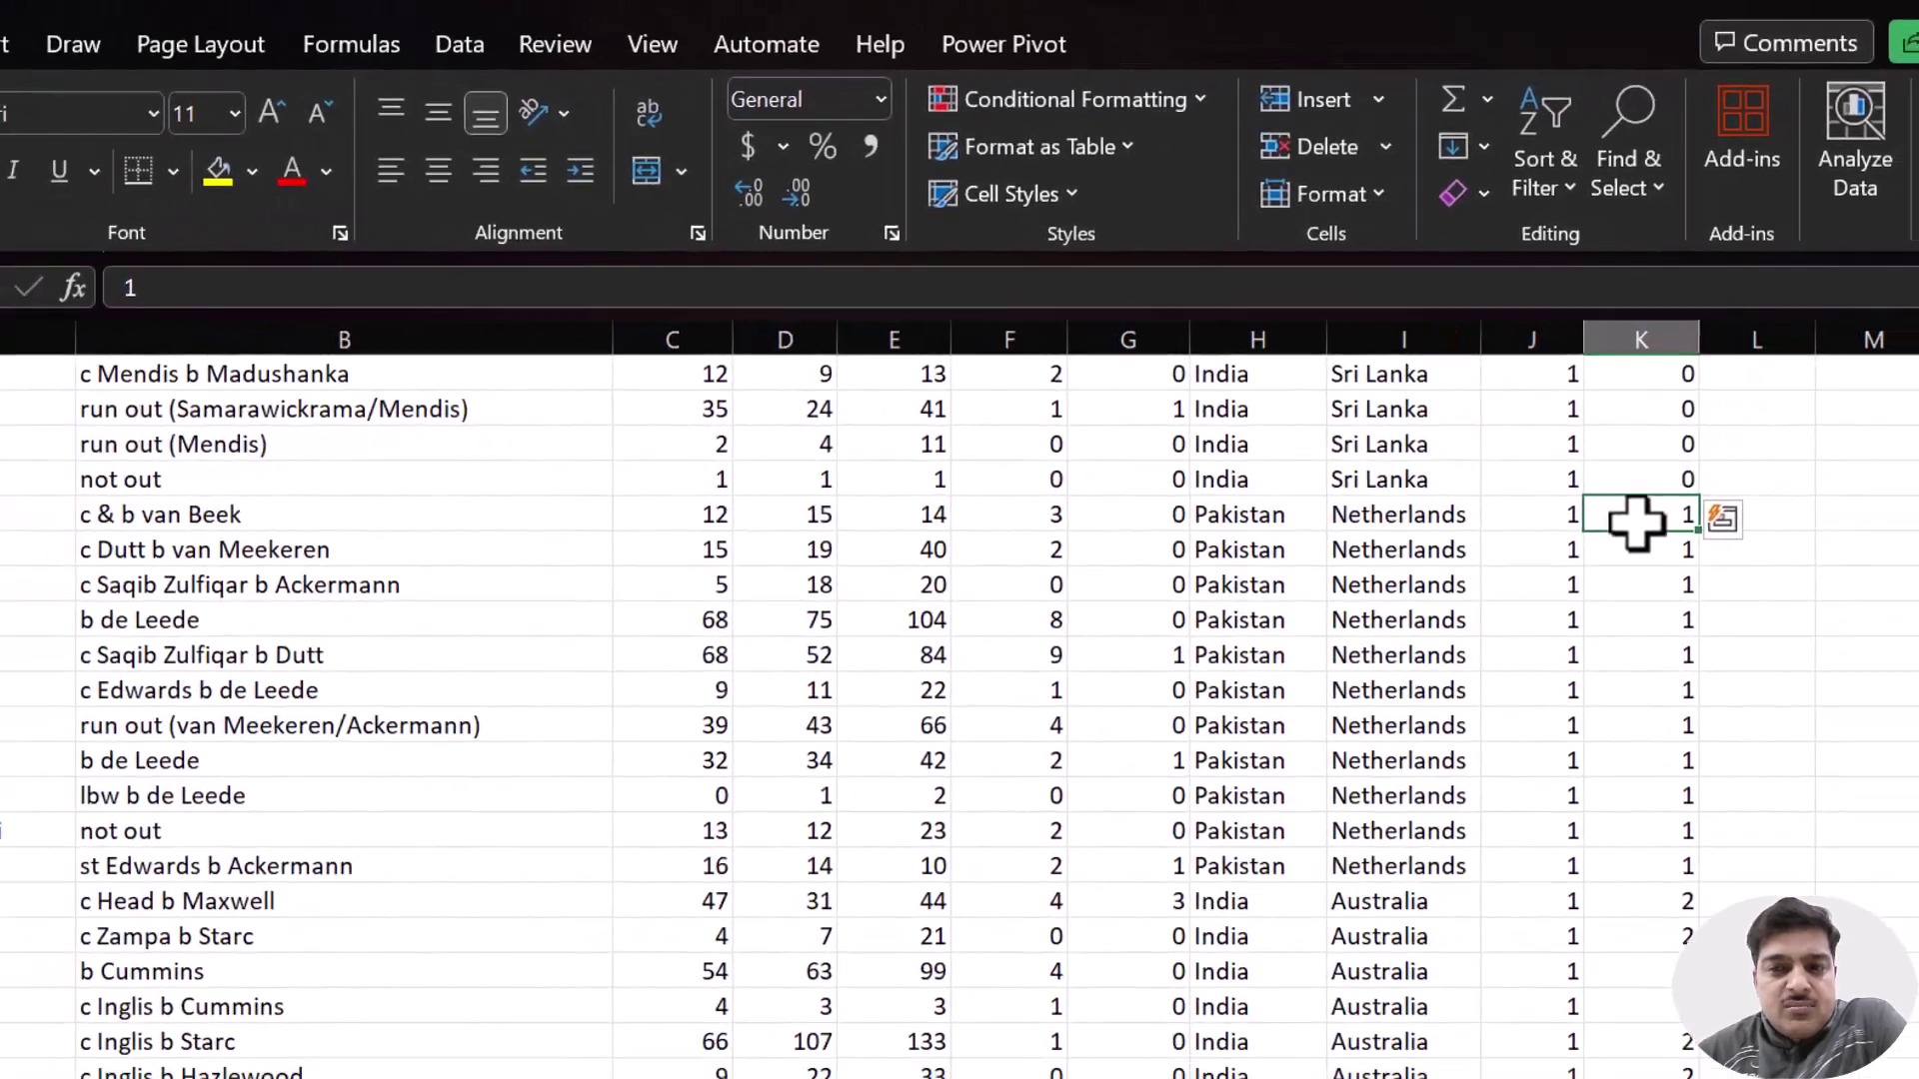
pyautogui.moveTo(1721, 563); pyautogui.dragTo(1737, 915)
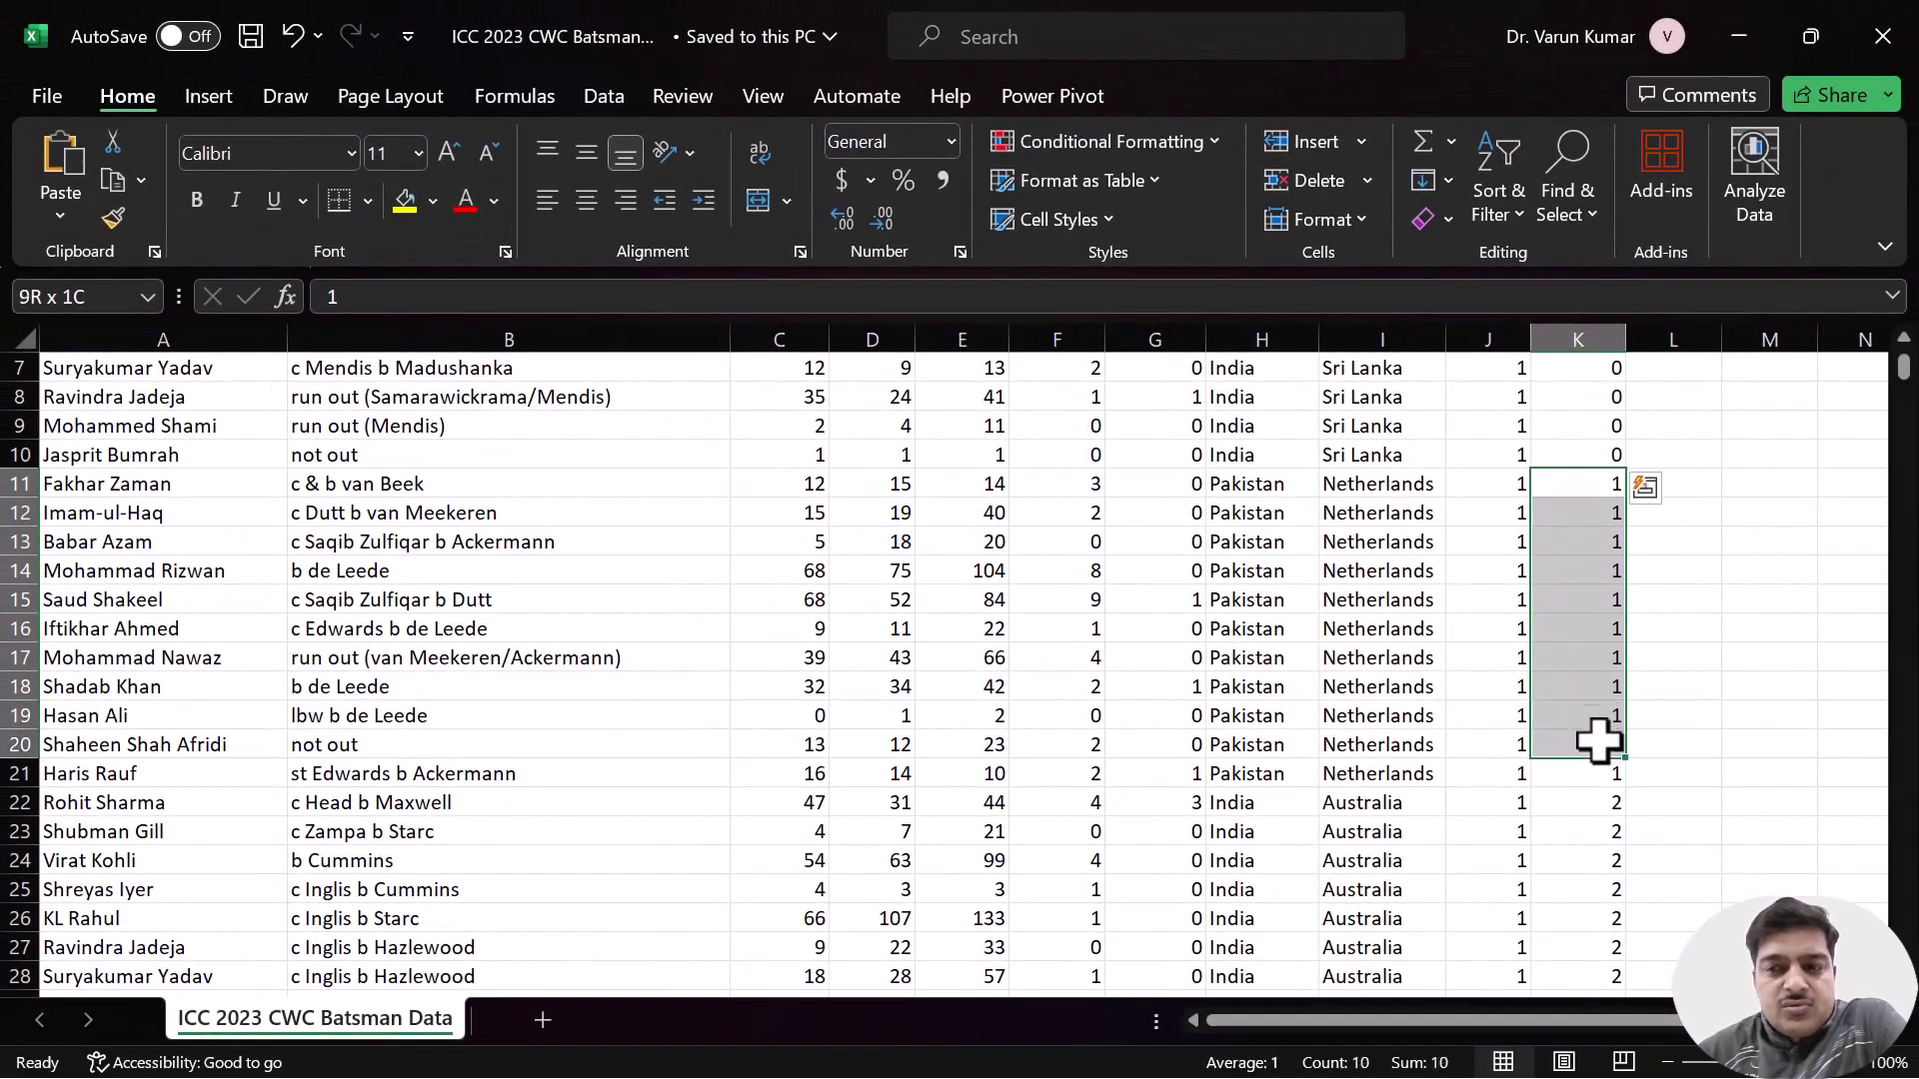
pyautogui.moveTo(1599, 740); pyautogui.dragTo(1597, 775)
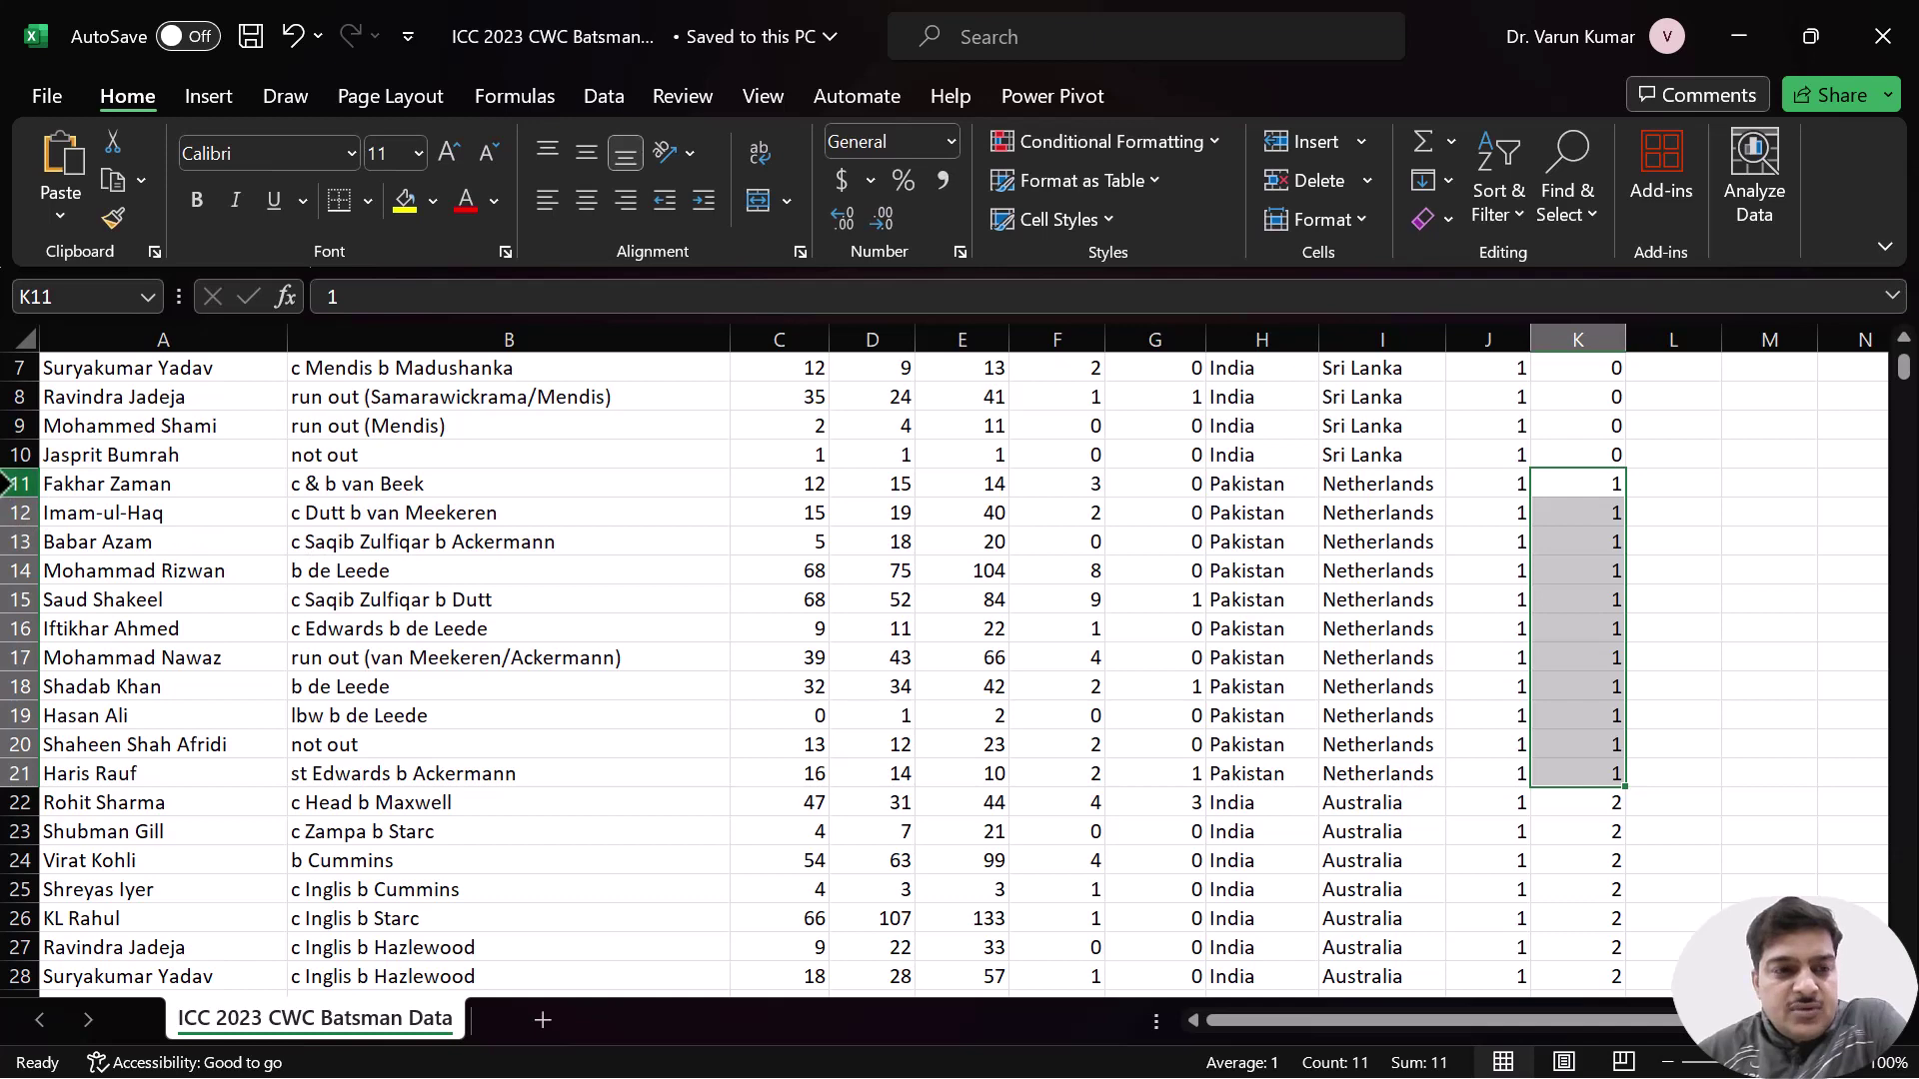
pyautogui.moveTo(12, 484); pyautogui.dragTo(18, 776)
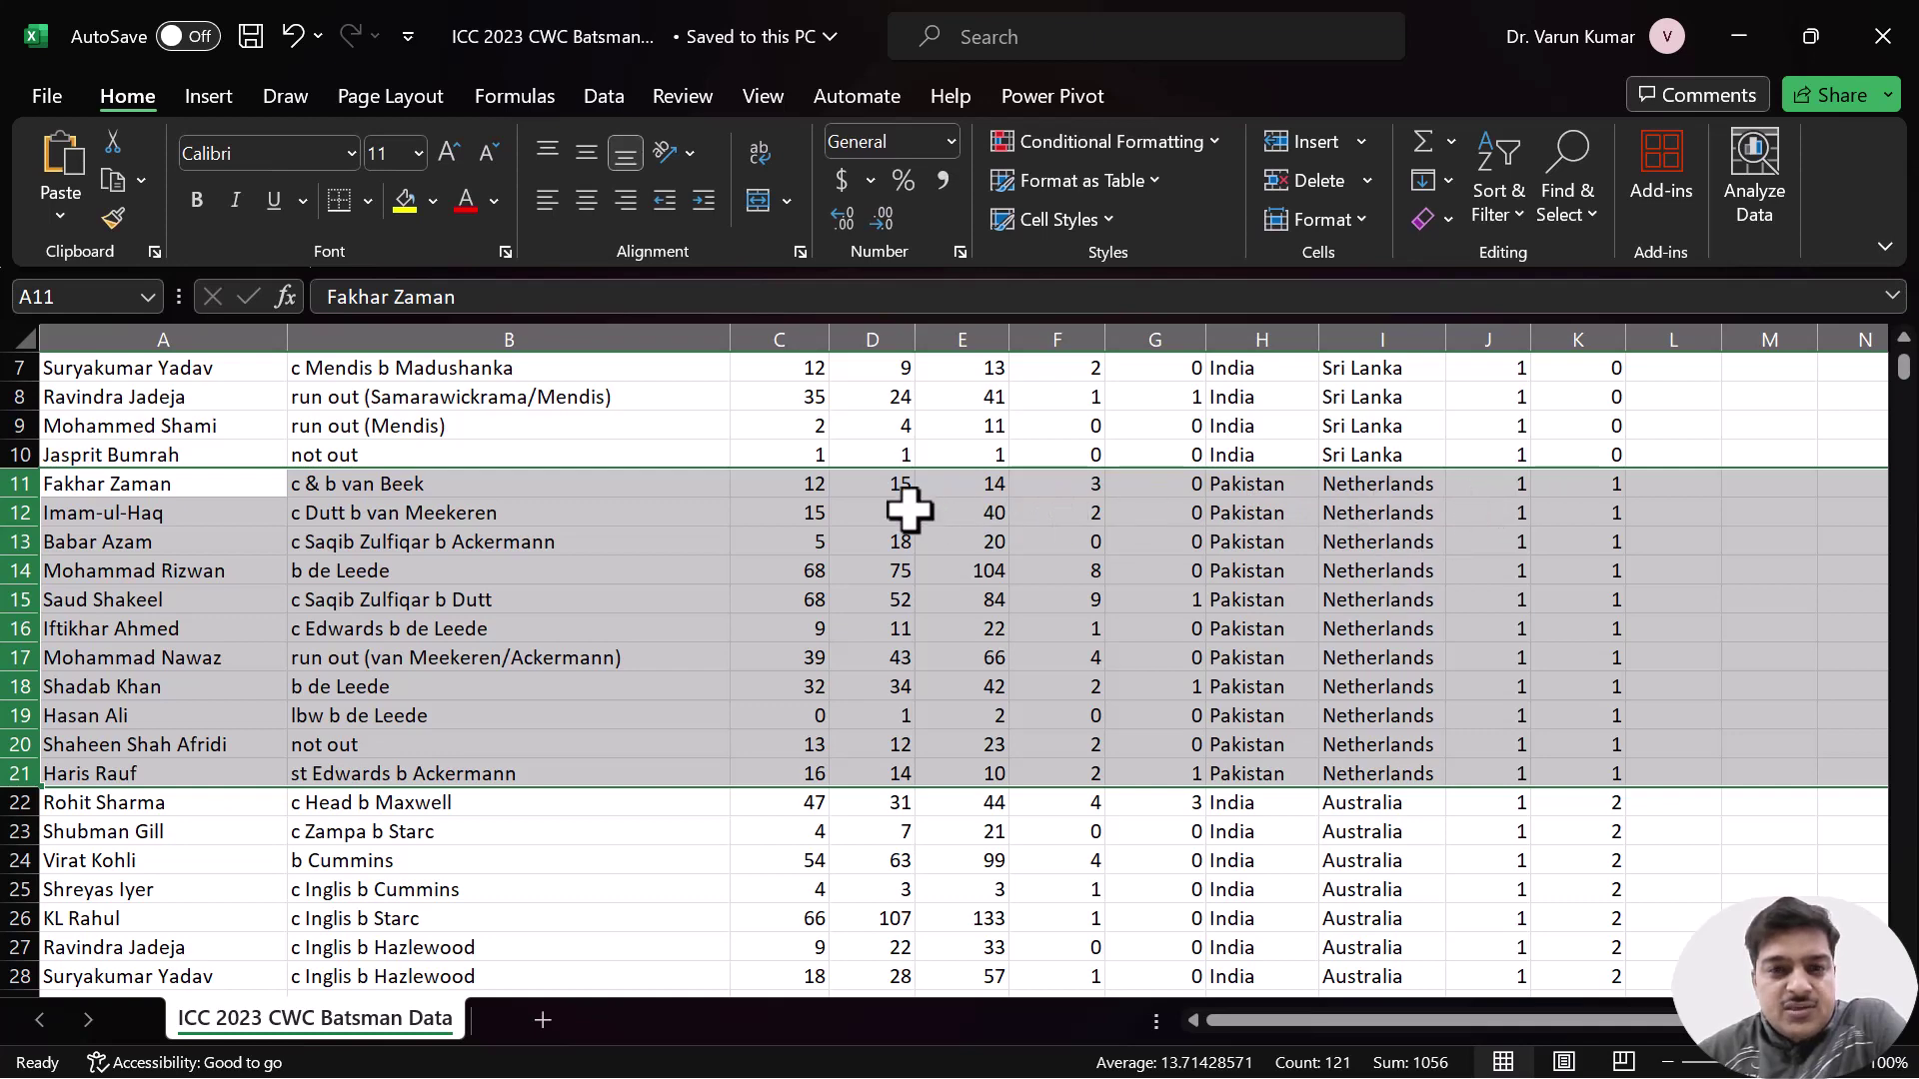
pyautogui.click(937, 590)
pyautogui.scroll(2, 945, 564)
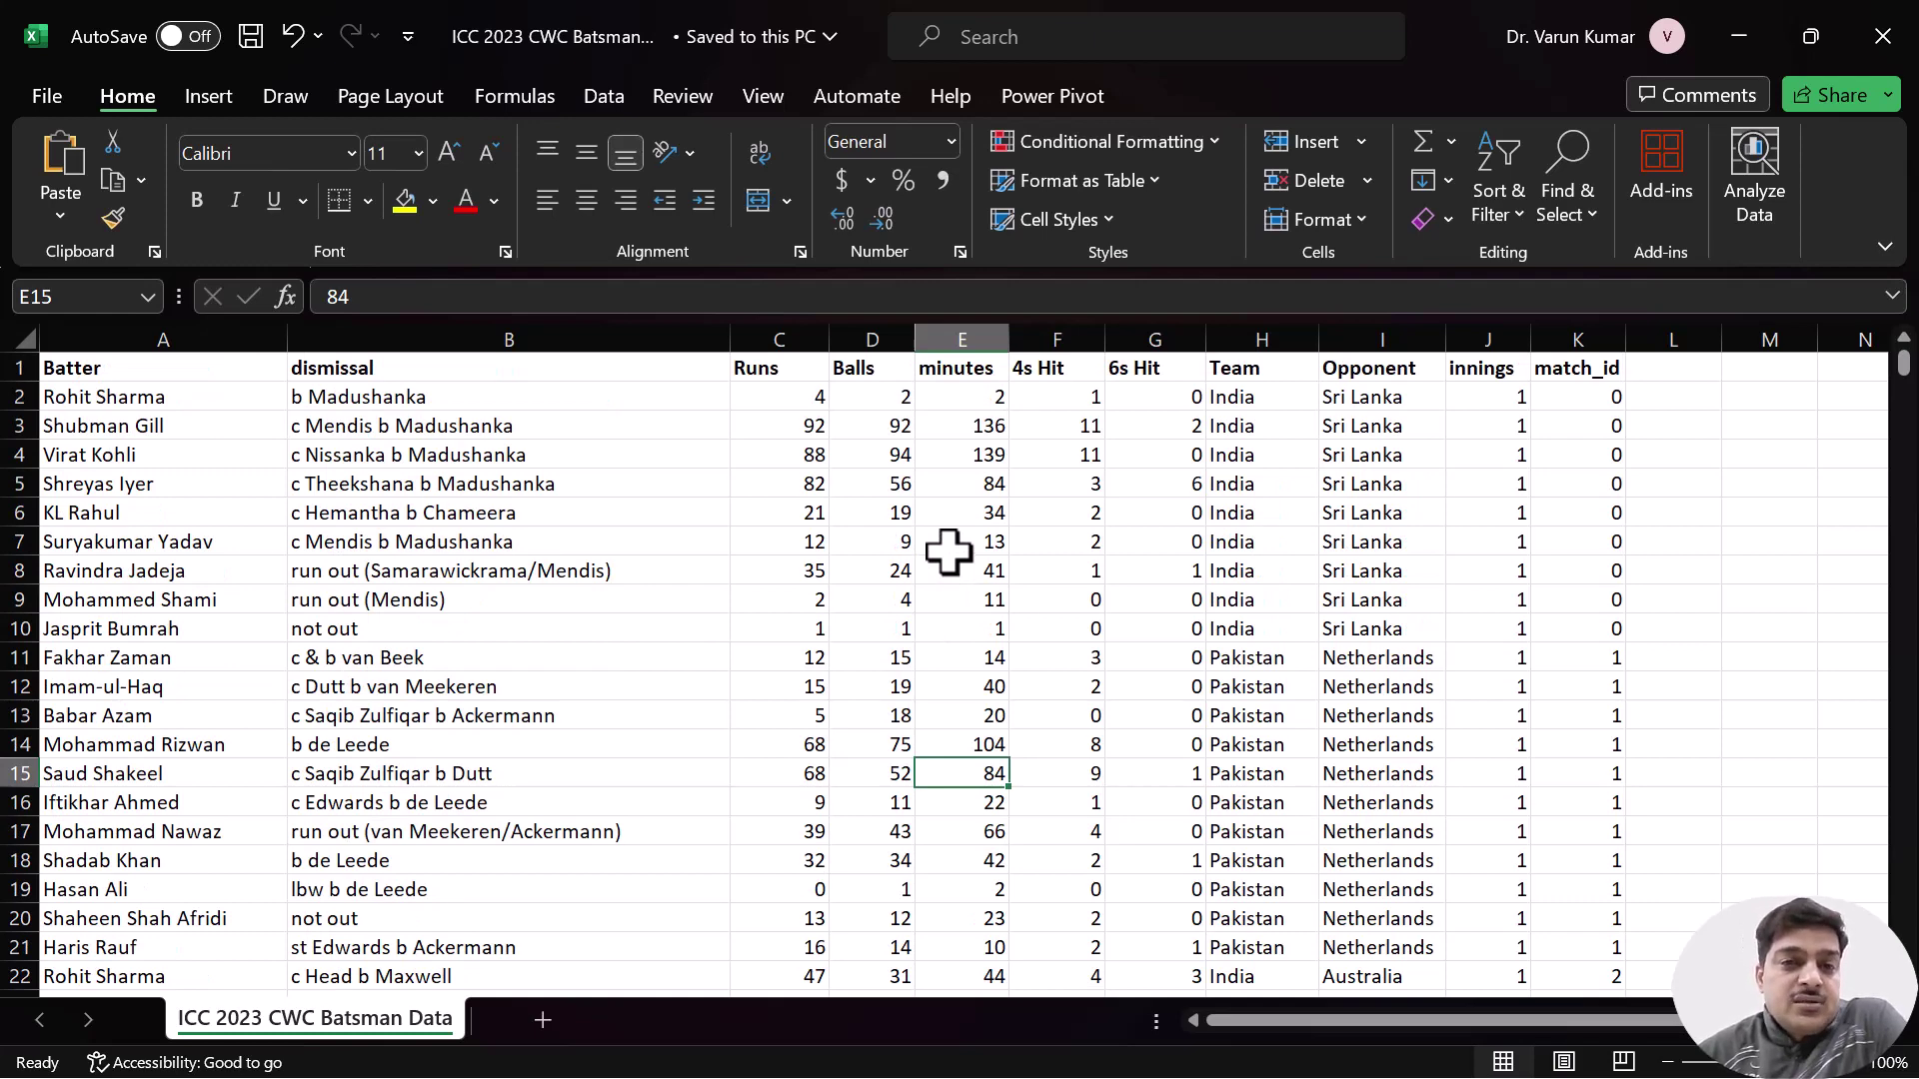
pyautogui.hotkey('alt', 'Tab')
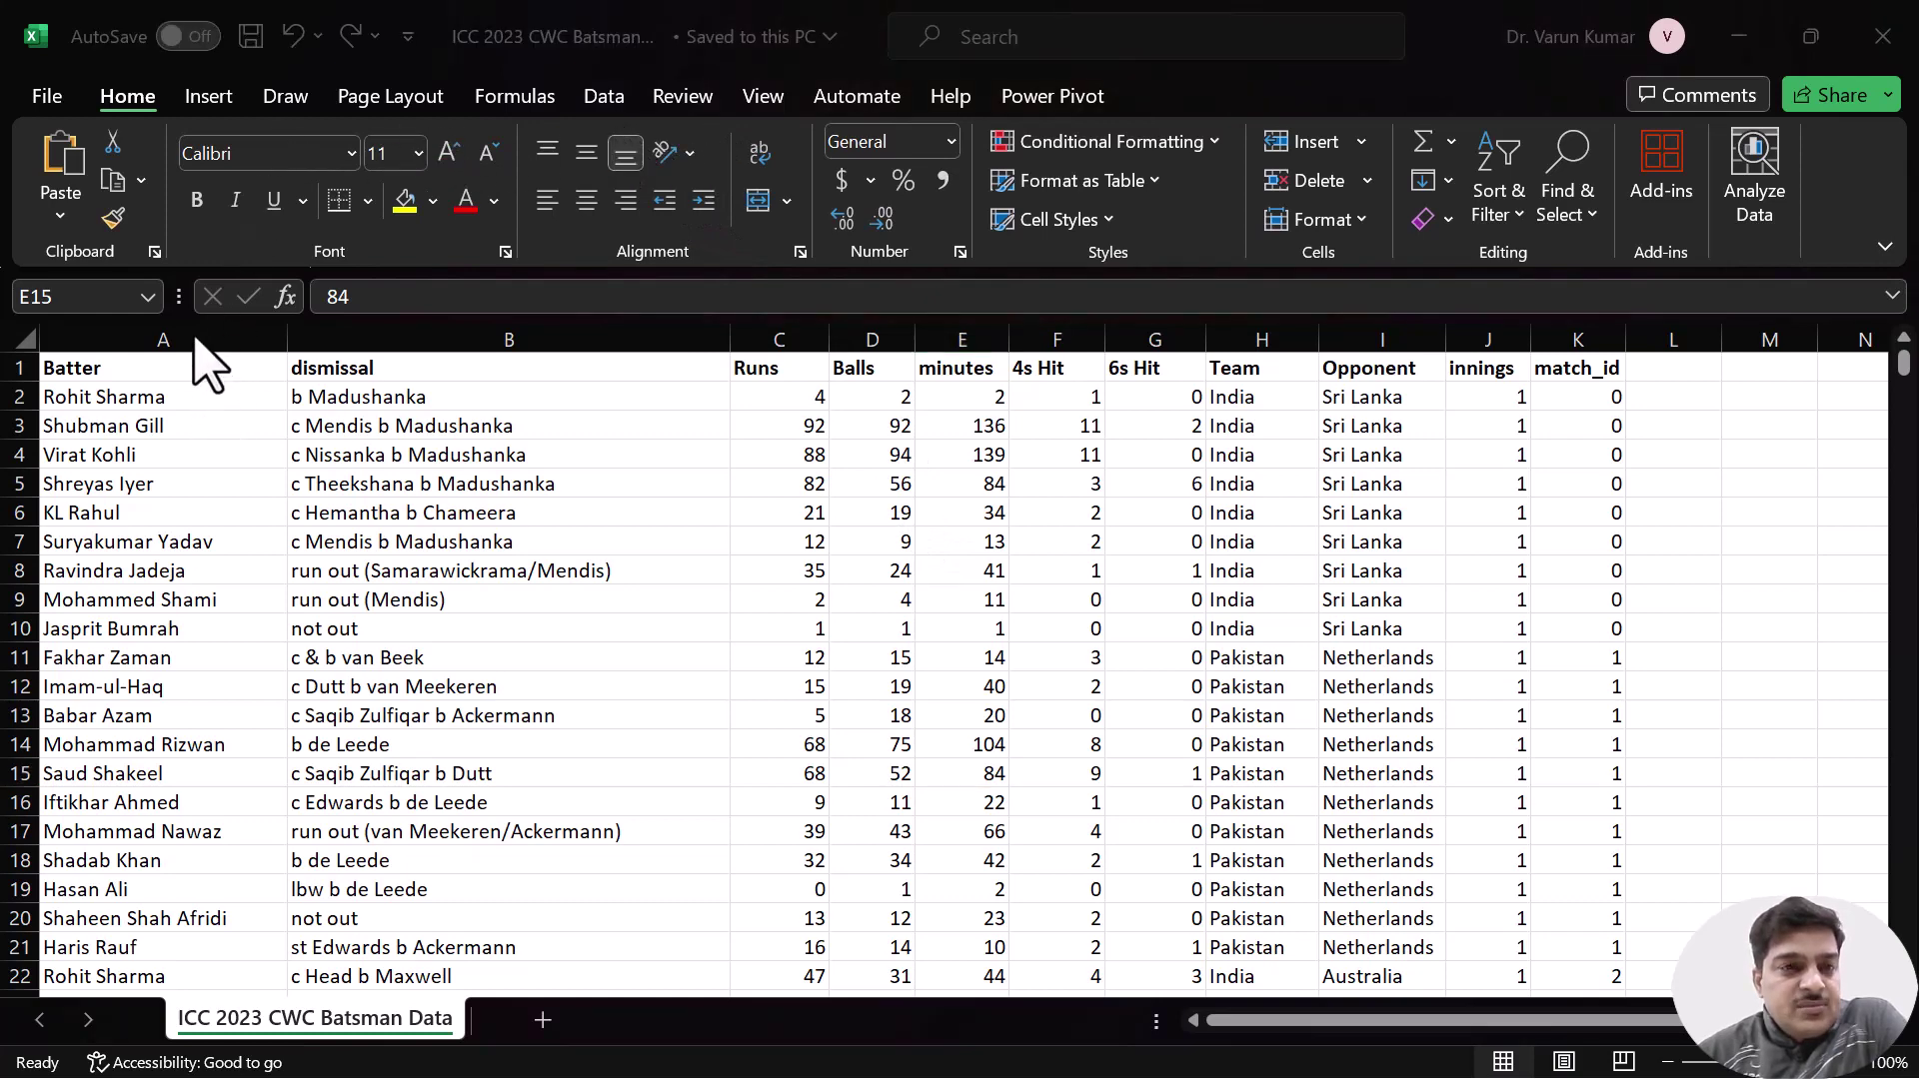
pyautogui.hotkey('alt', 'Tab')
pyautogui.click(208, 372)
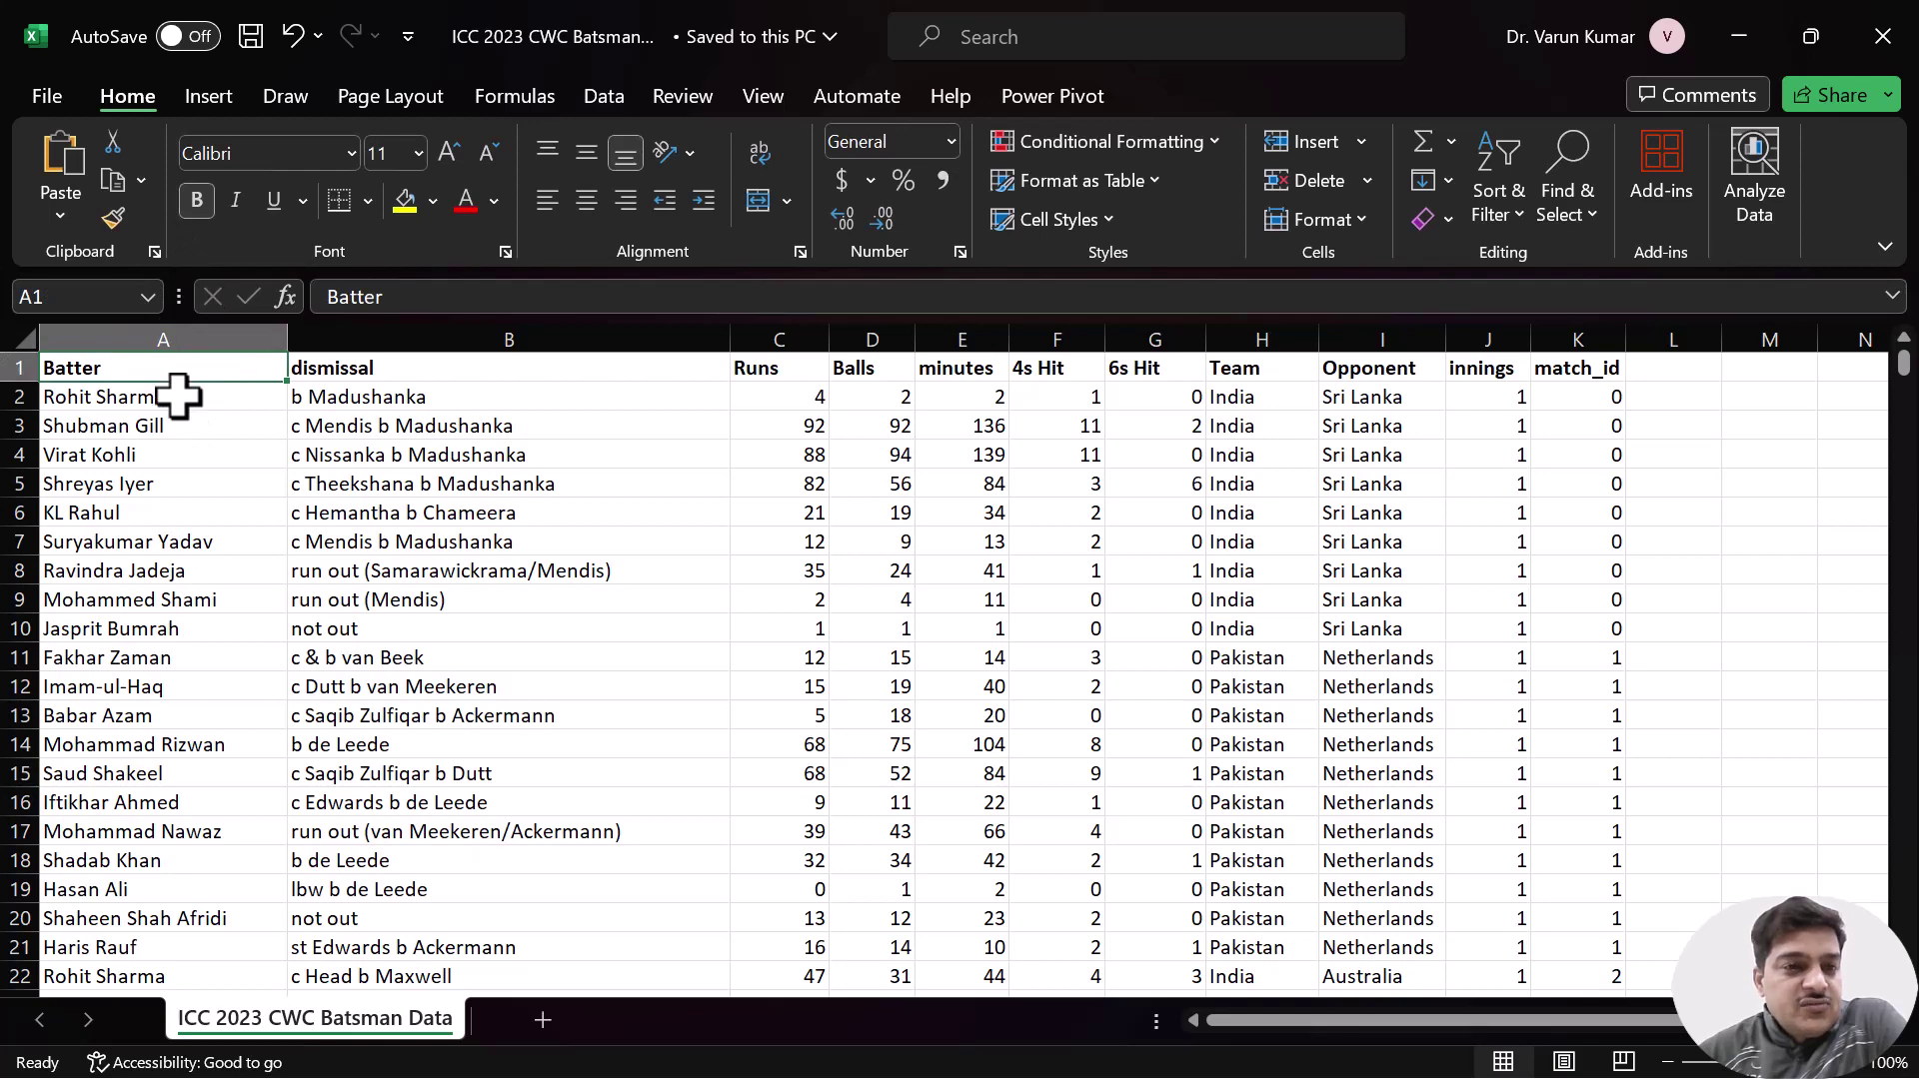
# - Create a PivotTable from the full batsman data range A1:K876 on a new worksheet, adding the data to the Data Model
pyautogui.click(222, 446)
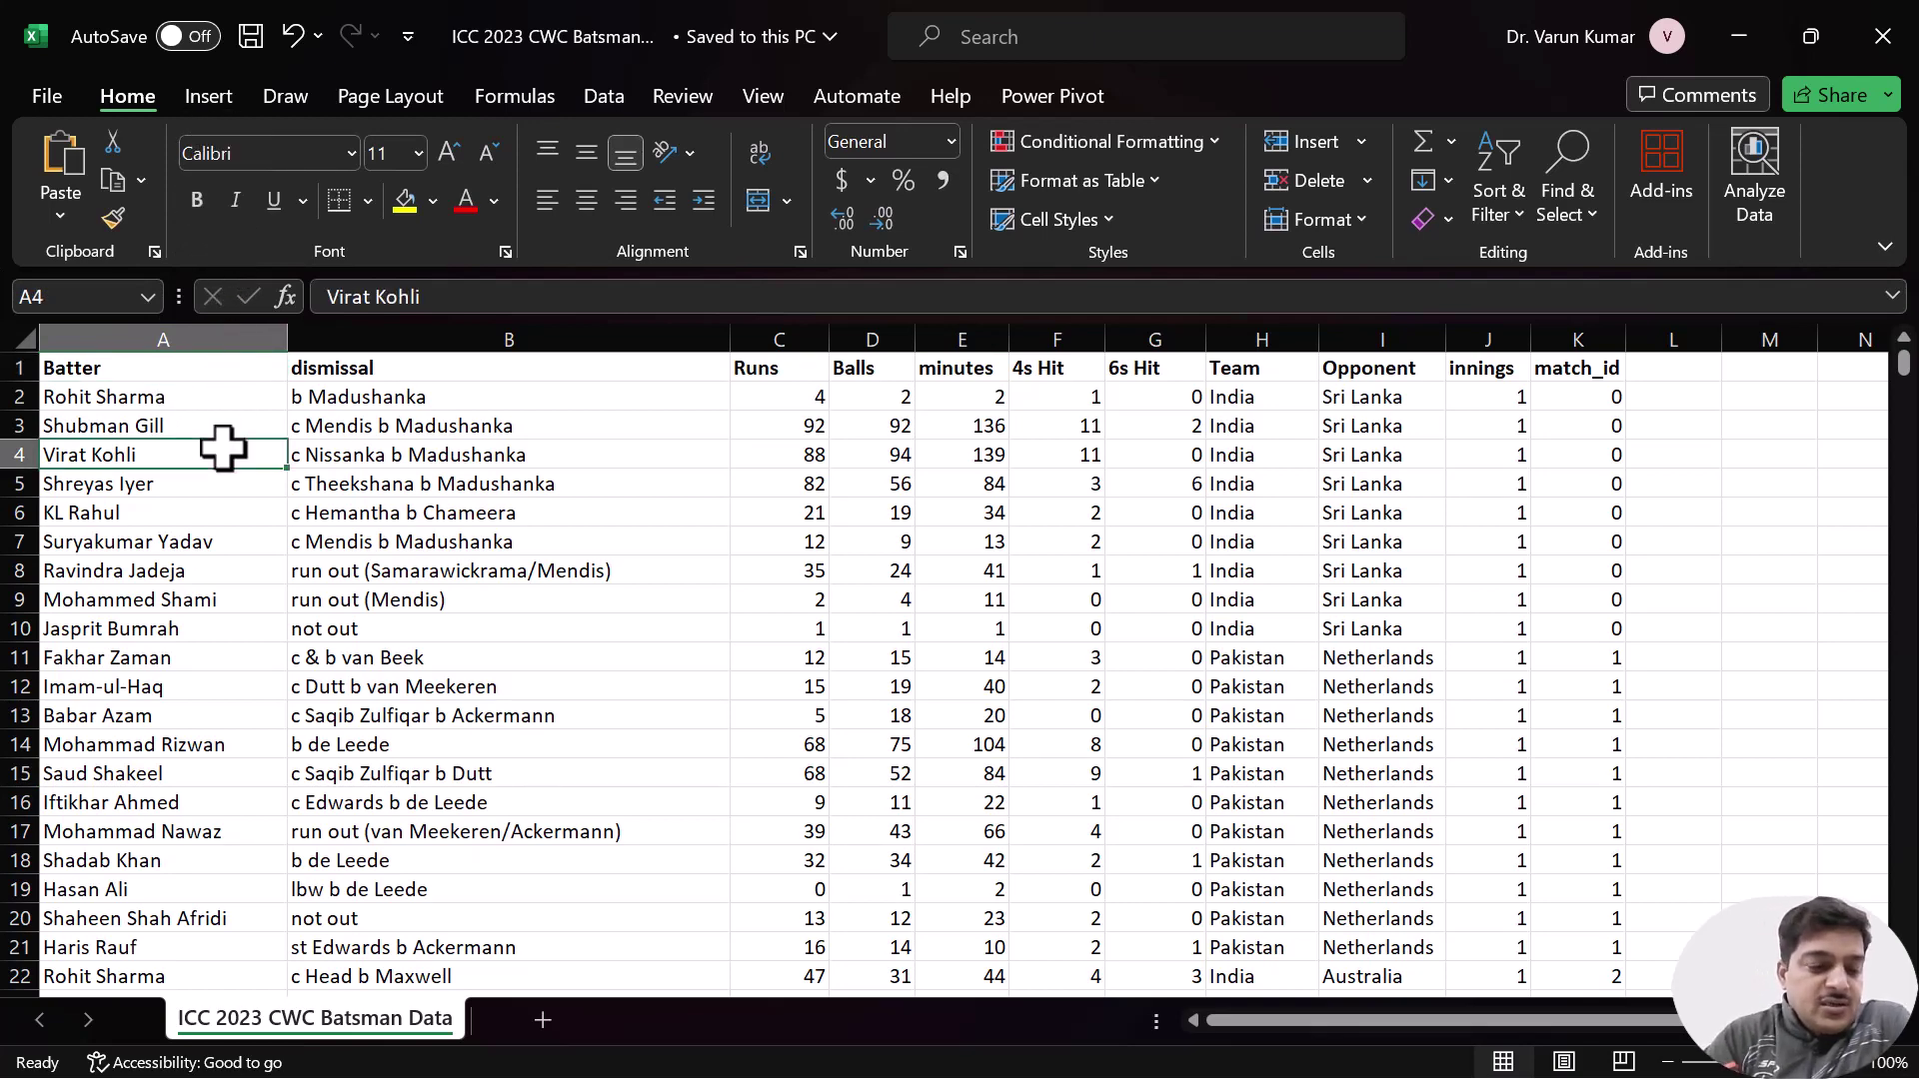
pyautogui.hotkey('ctrl', 'a')
pyautogui.hotkey('ctrl', 'q')
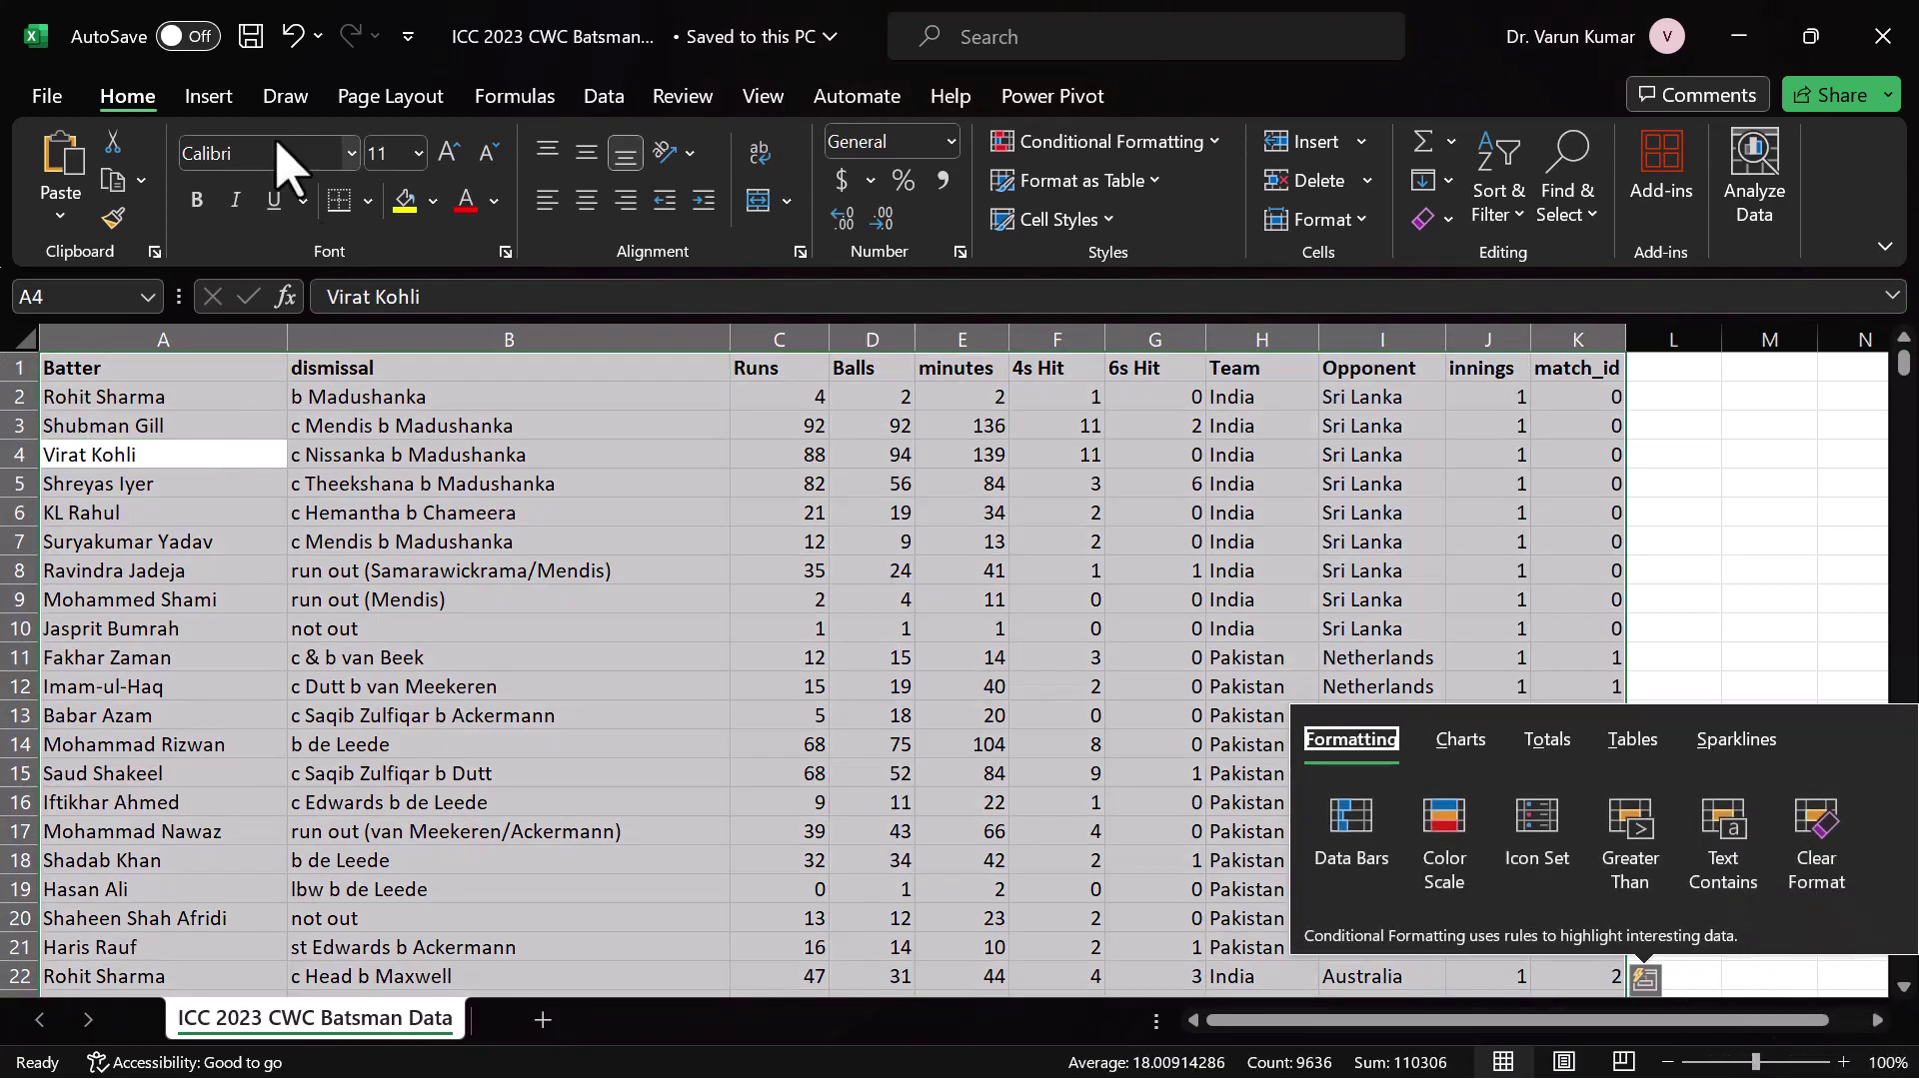
pyautogui.press('Escape')
pyautogui.click(208, 96)
pyautogui.click(89, 215)
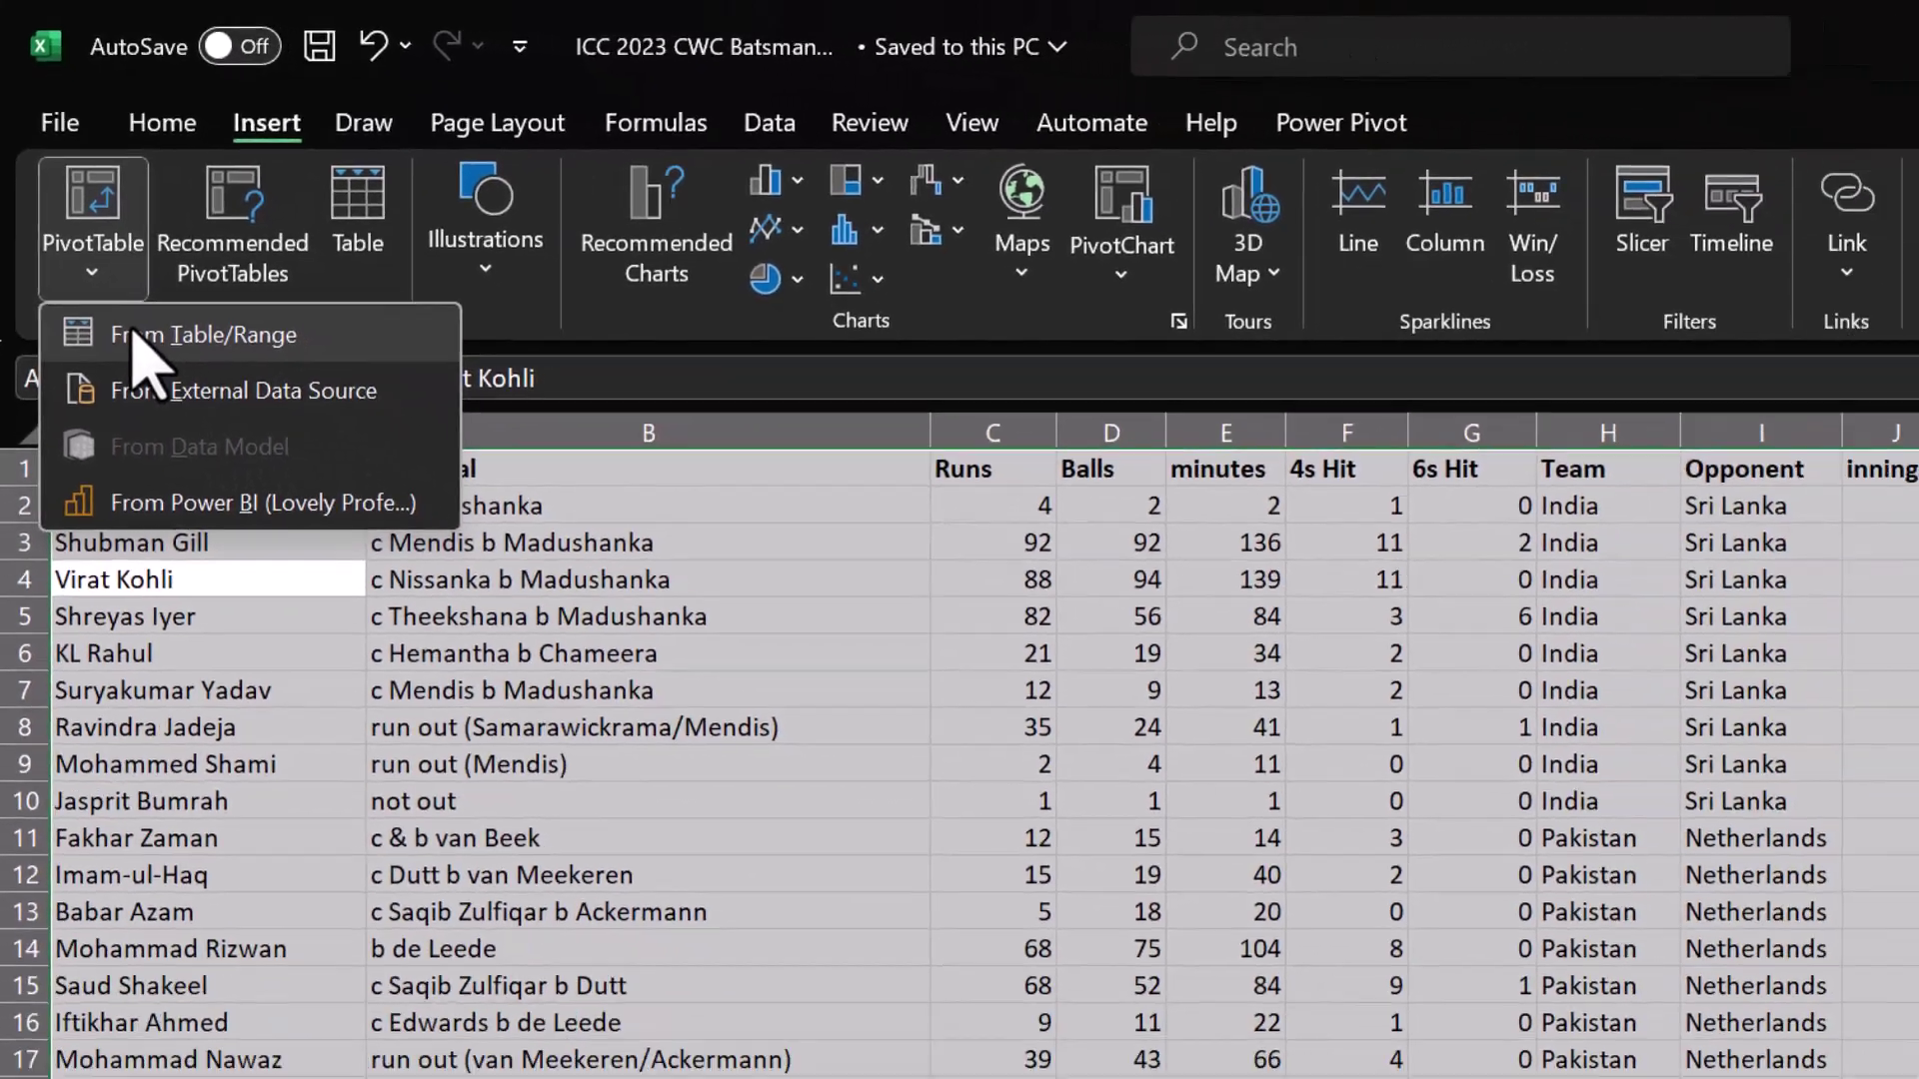
pyautogui.click(135, 335)
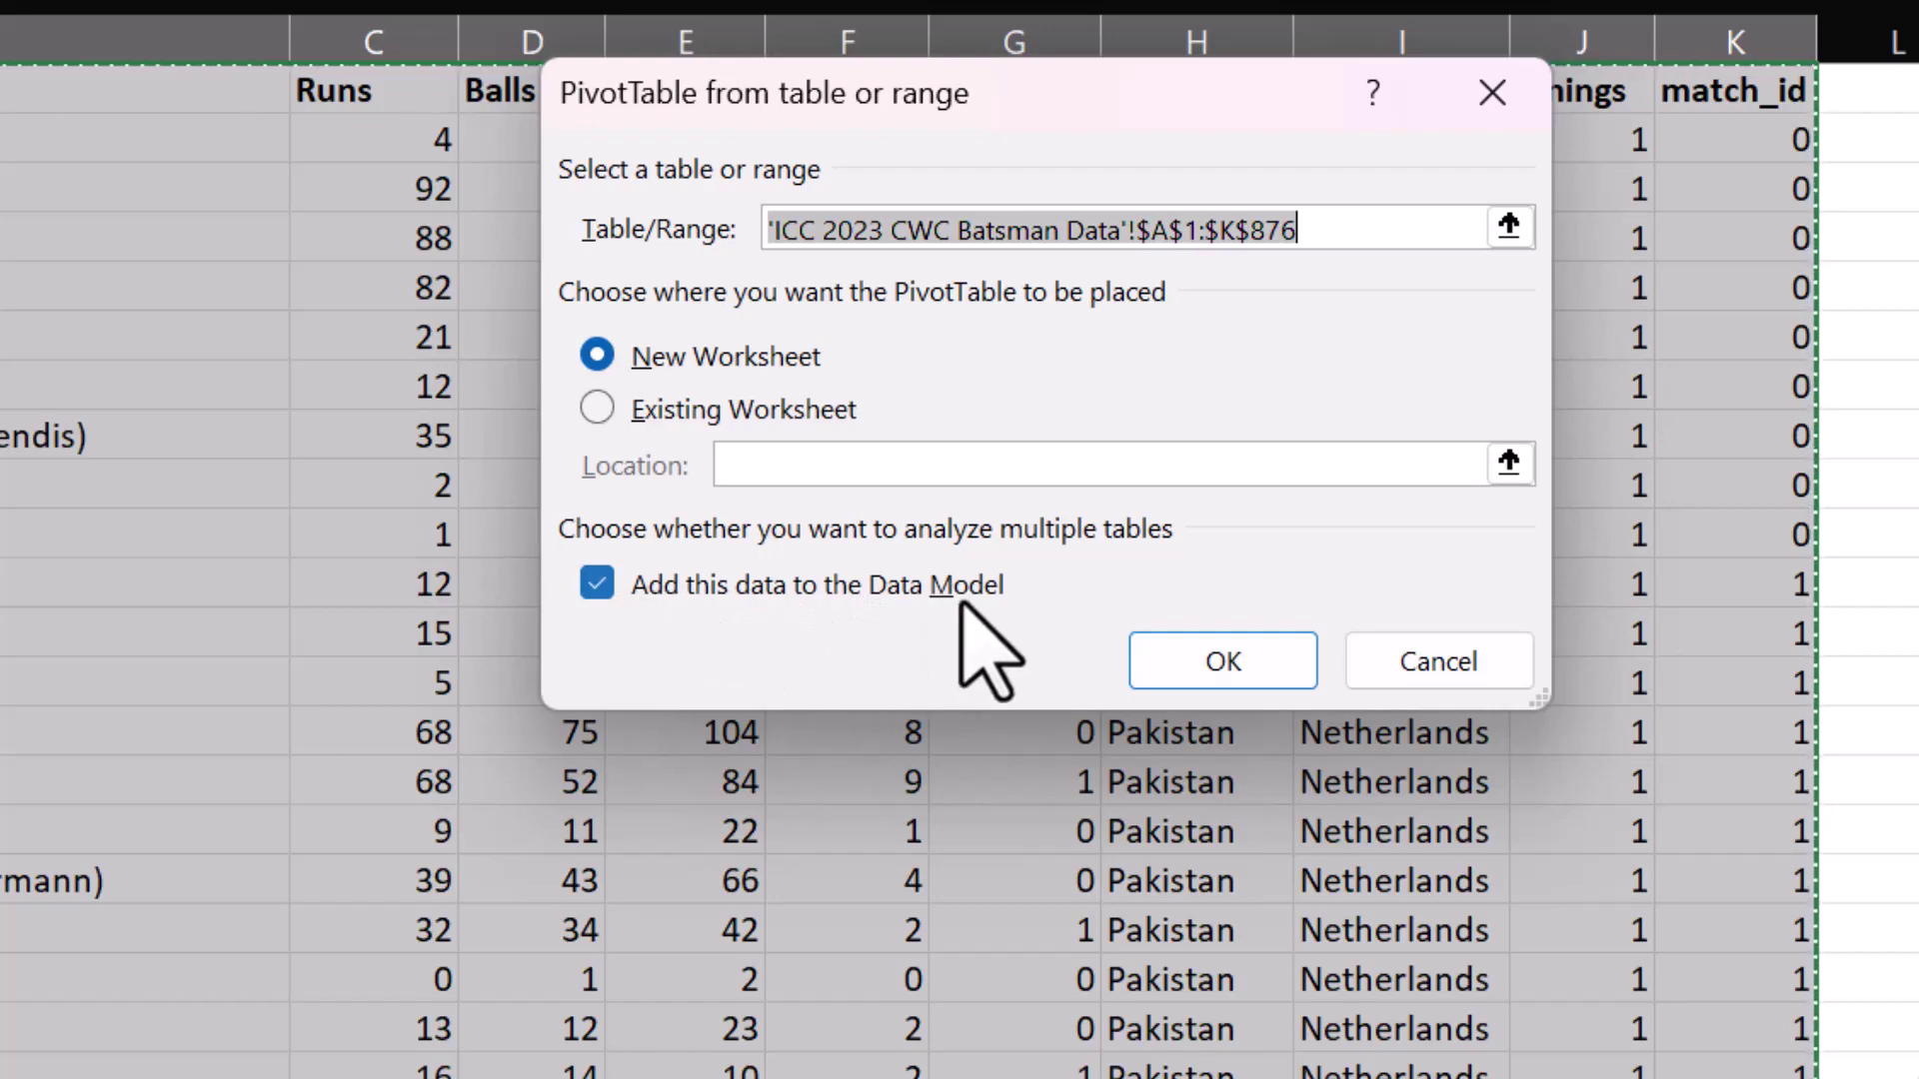
pyautogui.click(1155, 650)
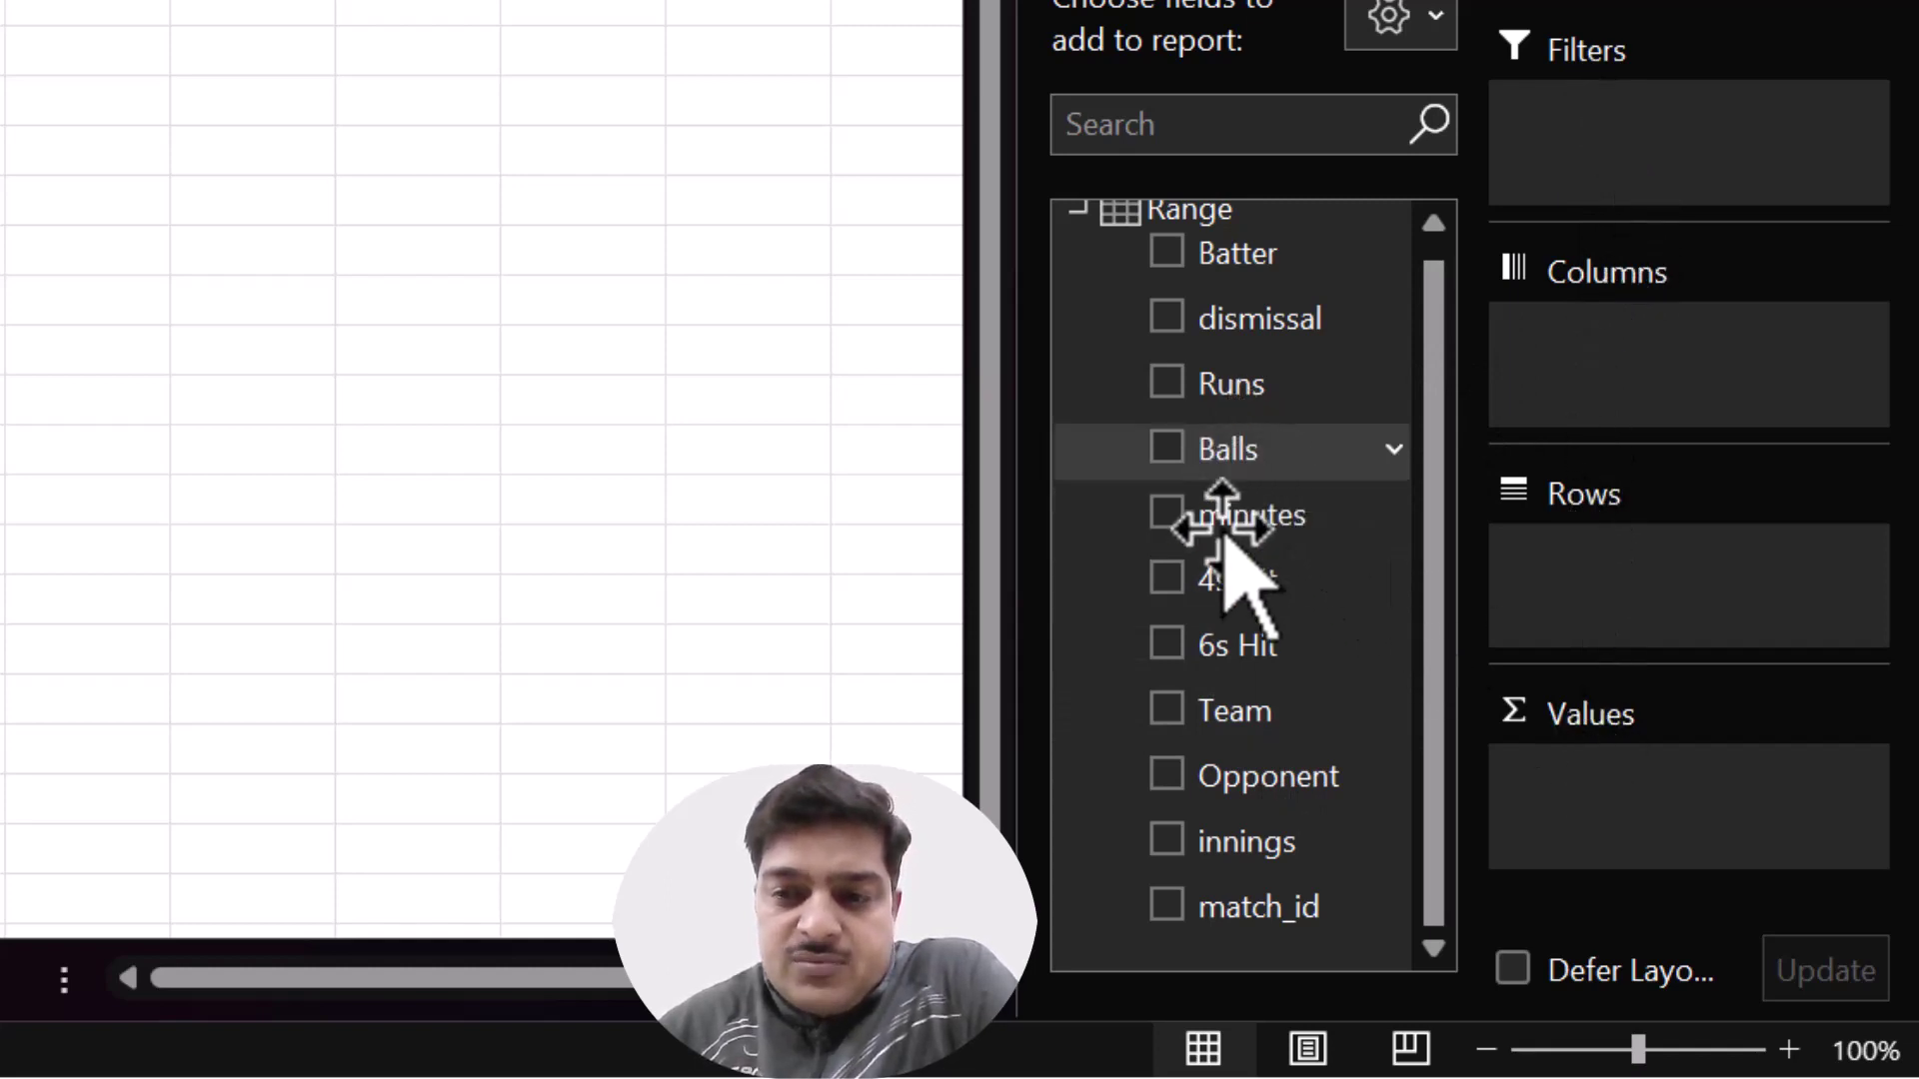
# - Add Team and Batter as pivot rows, and sum Runs, Balls, 4s Hit, 6s Hit and match_id as values
pyautogui.click(1165, 715)
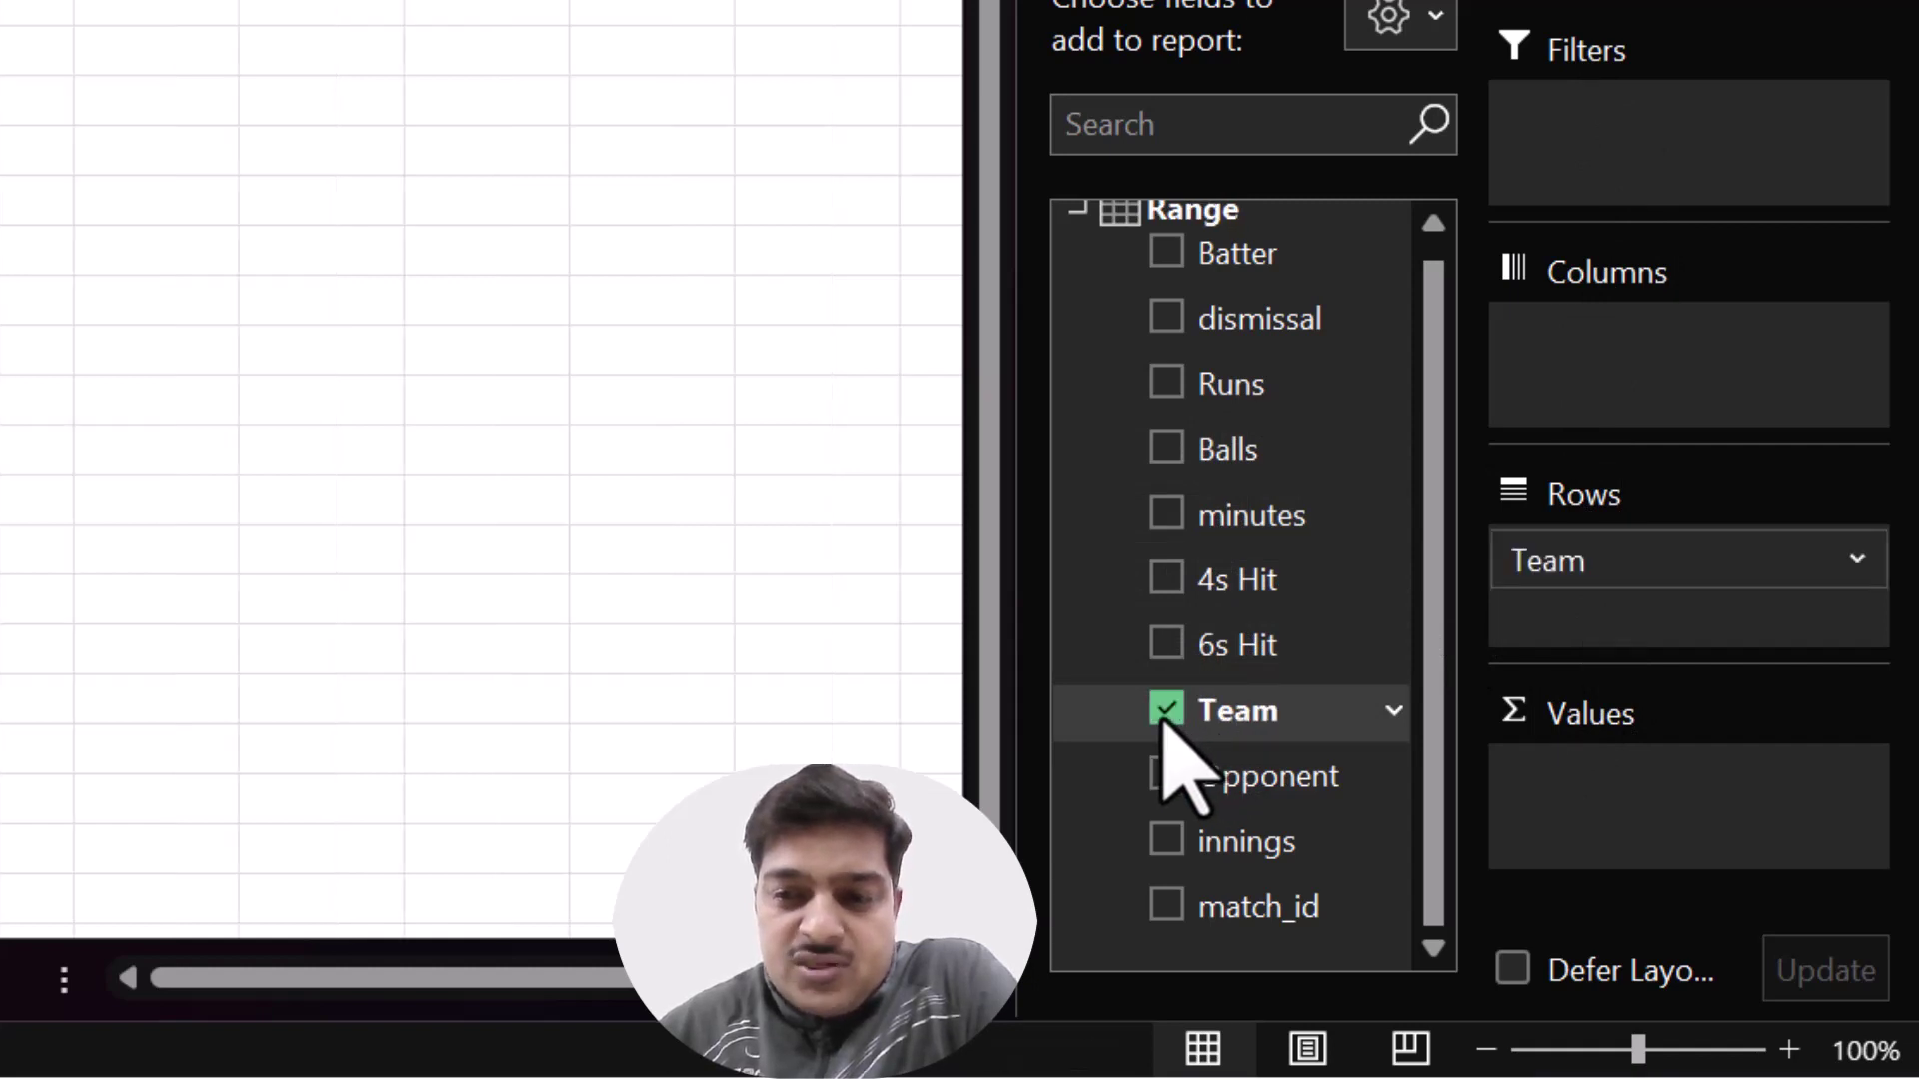
pyautogui.click(1168, 254)
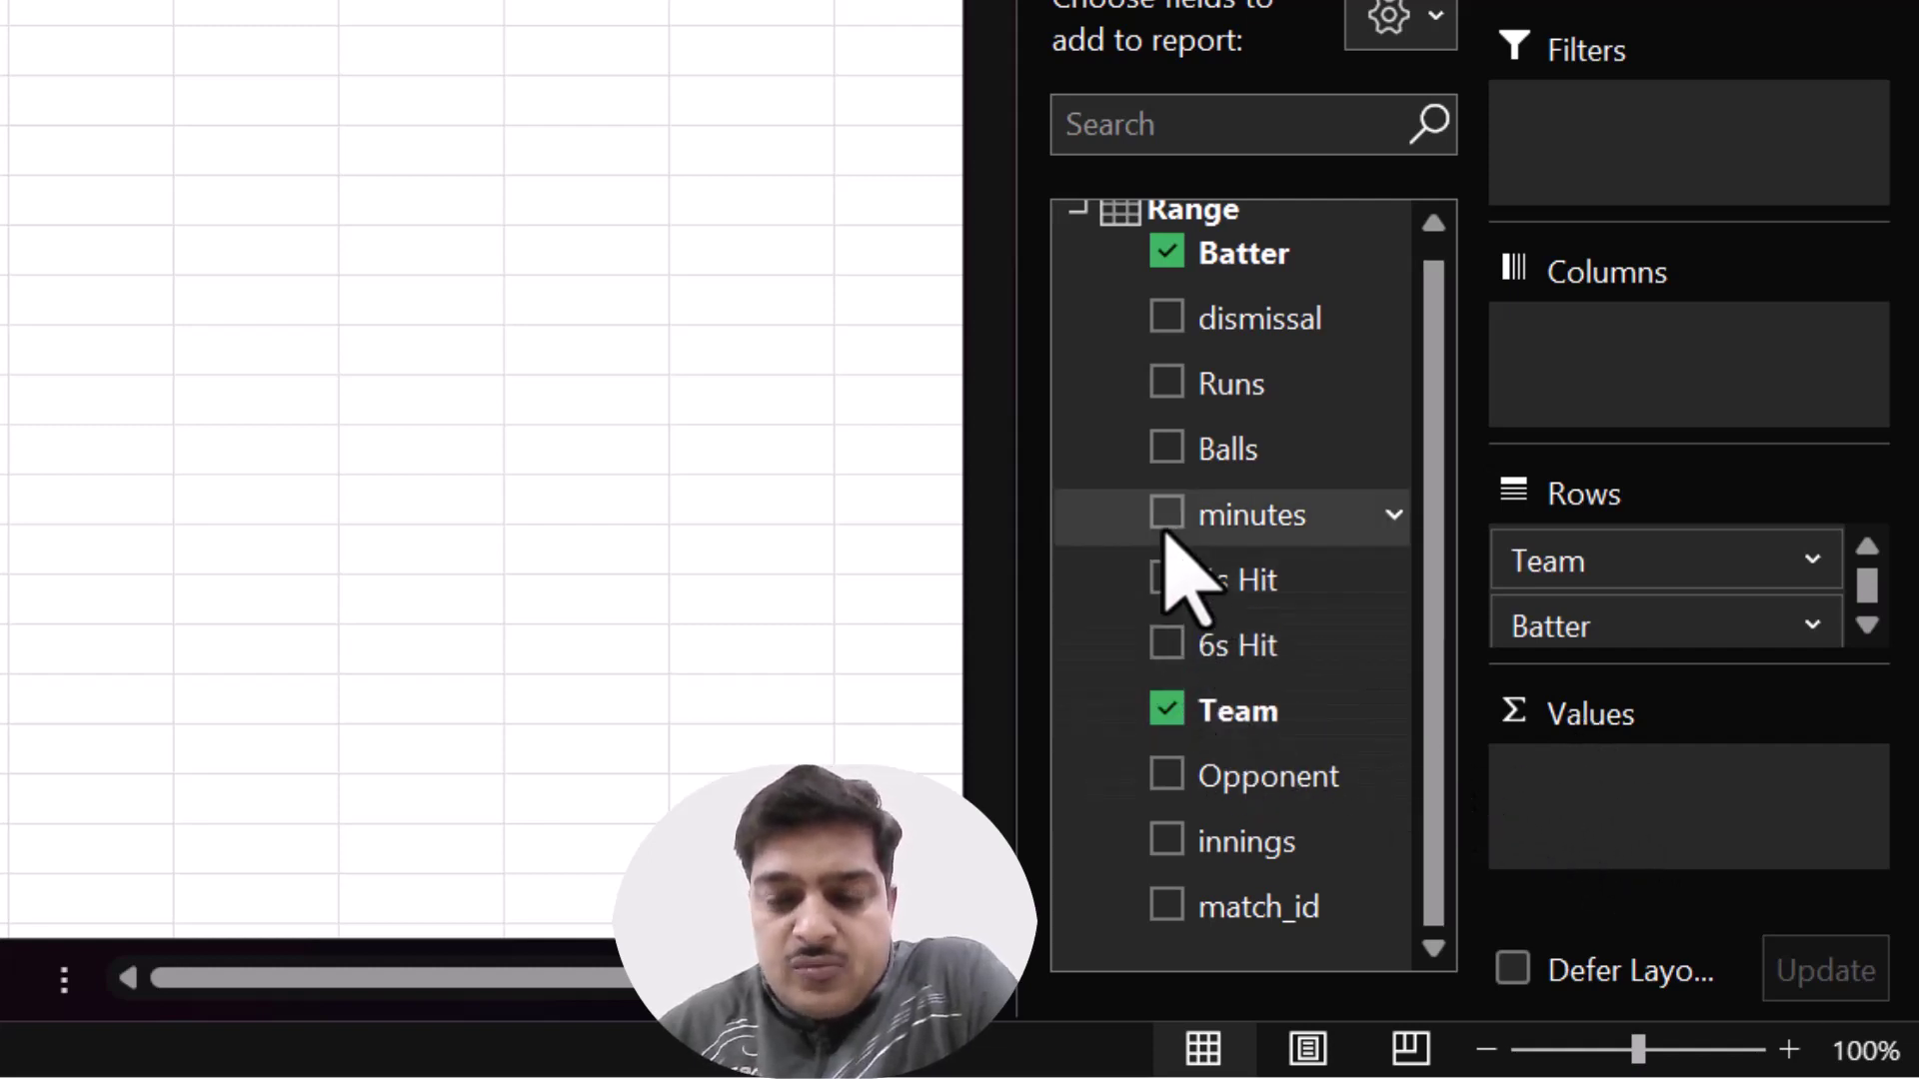
pyautogui.click(1167, 382)
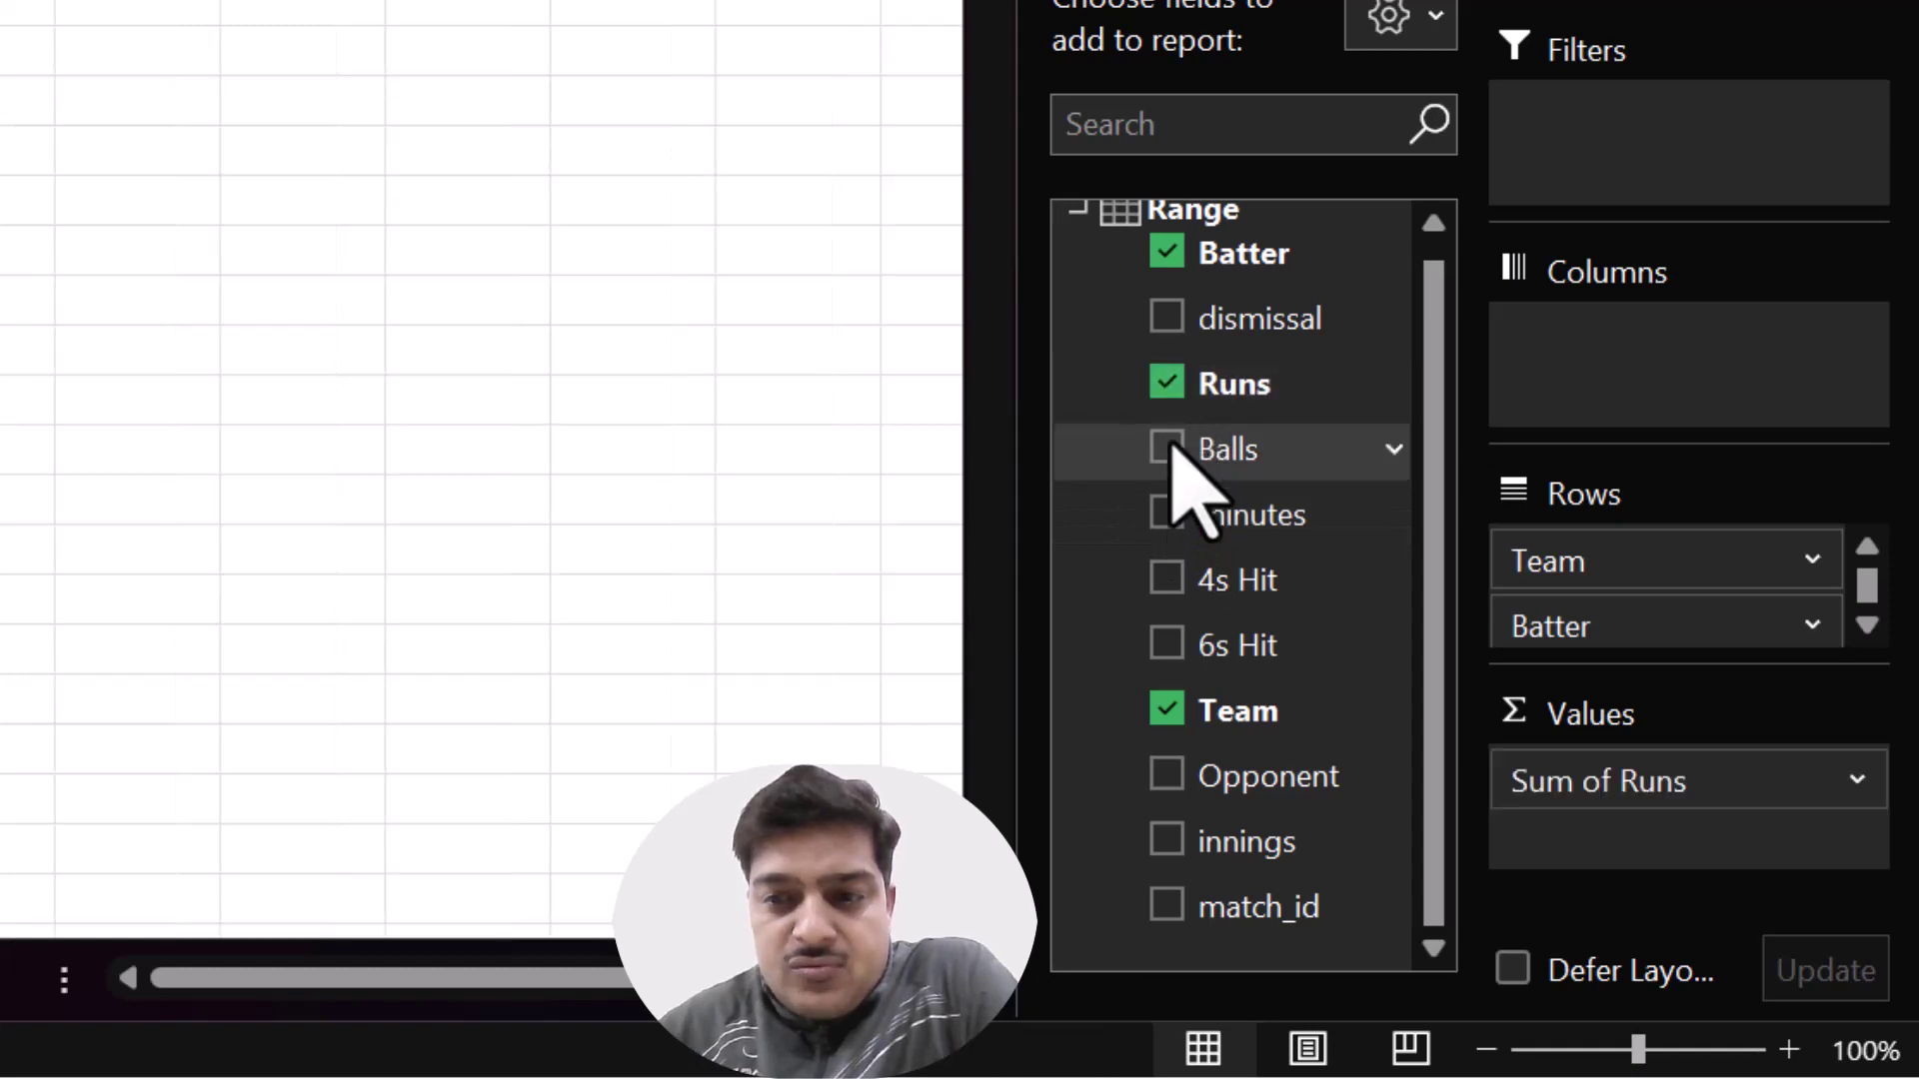
pyautogui.click(1167, 447)
pyautogui.click(1162, 585)
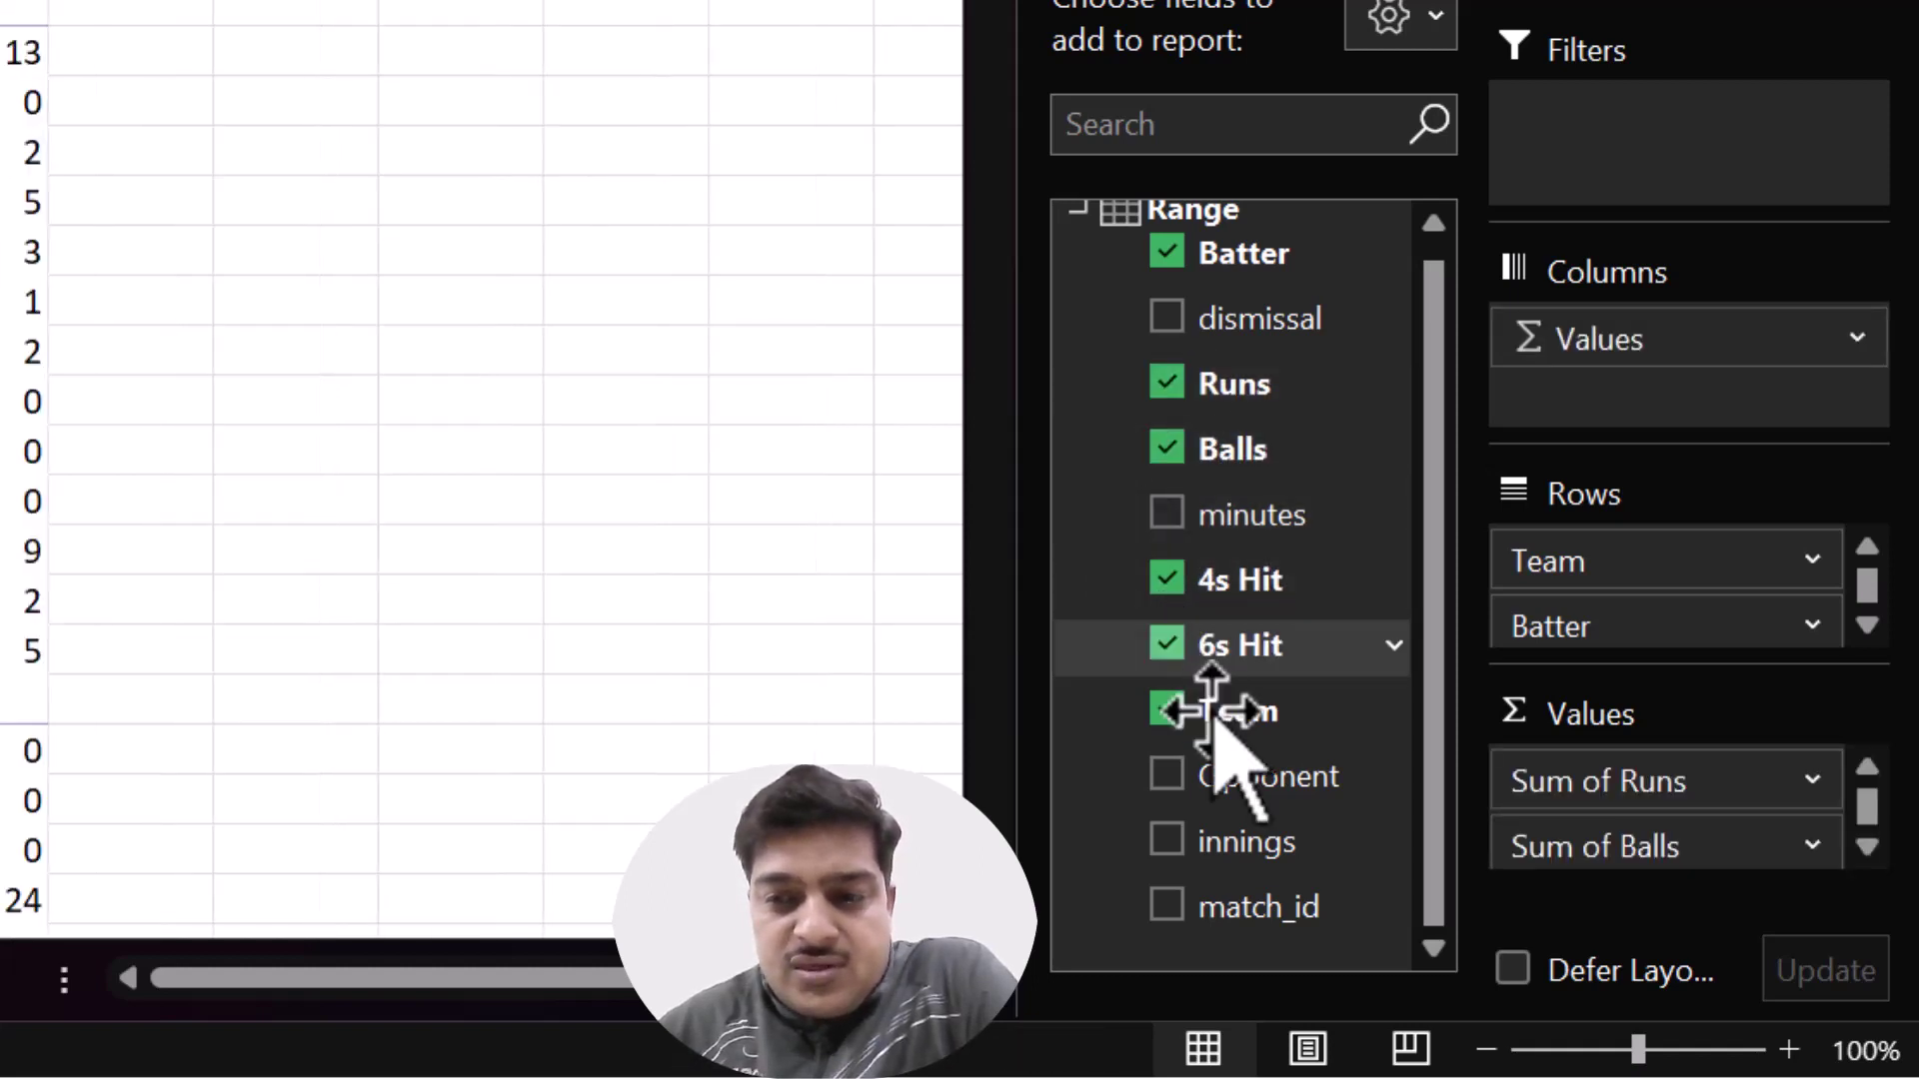
pyautogui.click(1167, 907)
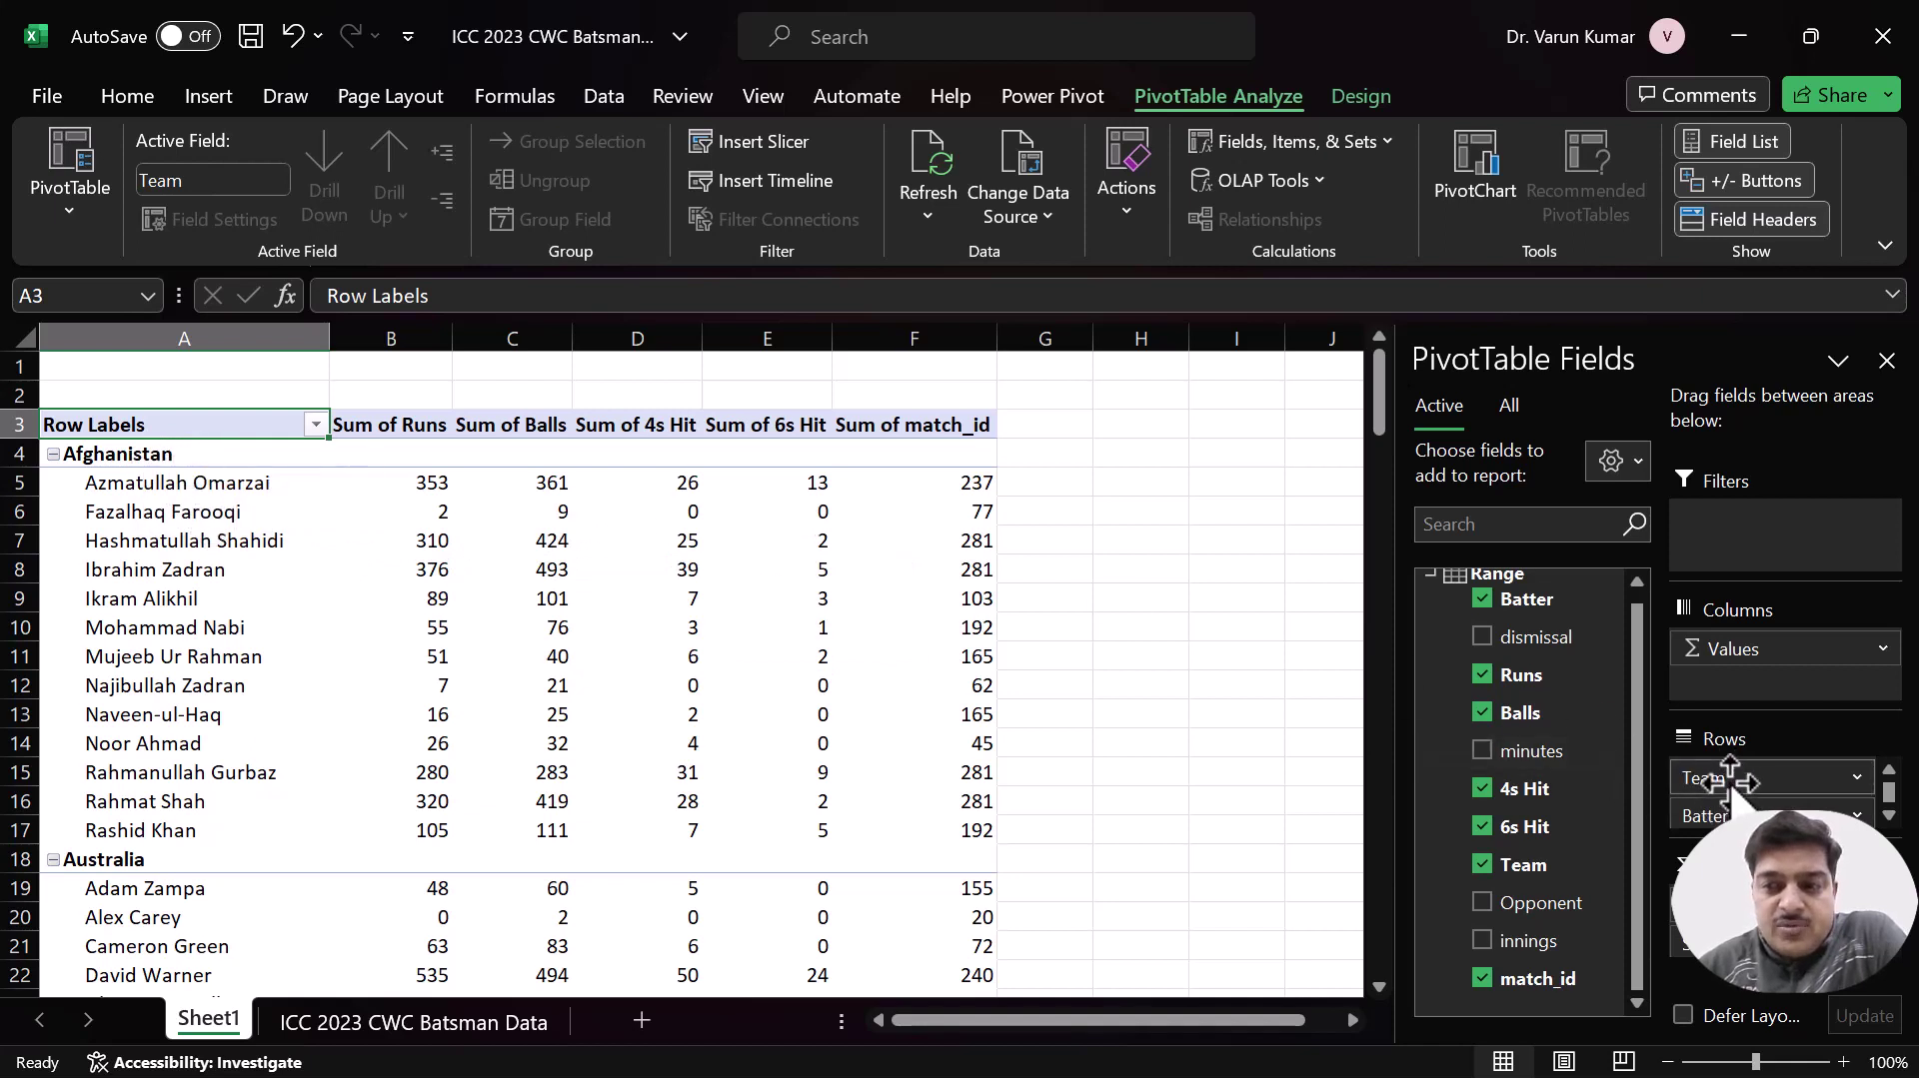
# - Collapse the entire Team field in the PivotTable so that each team takes a single summary row
pyautogui.click(108, 454)
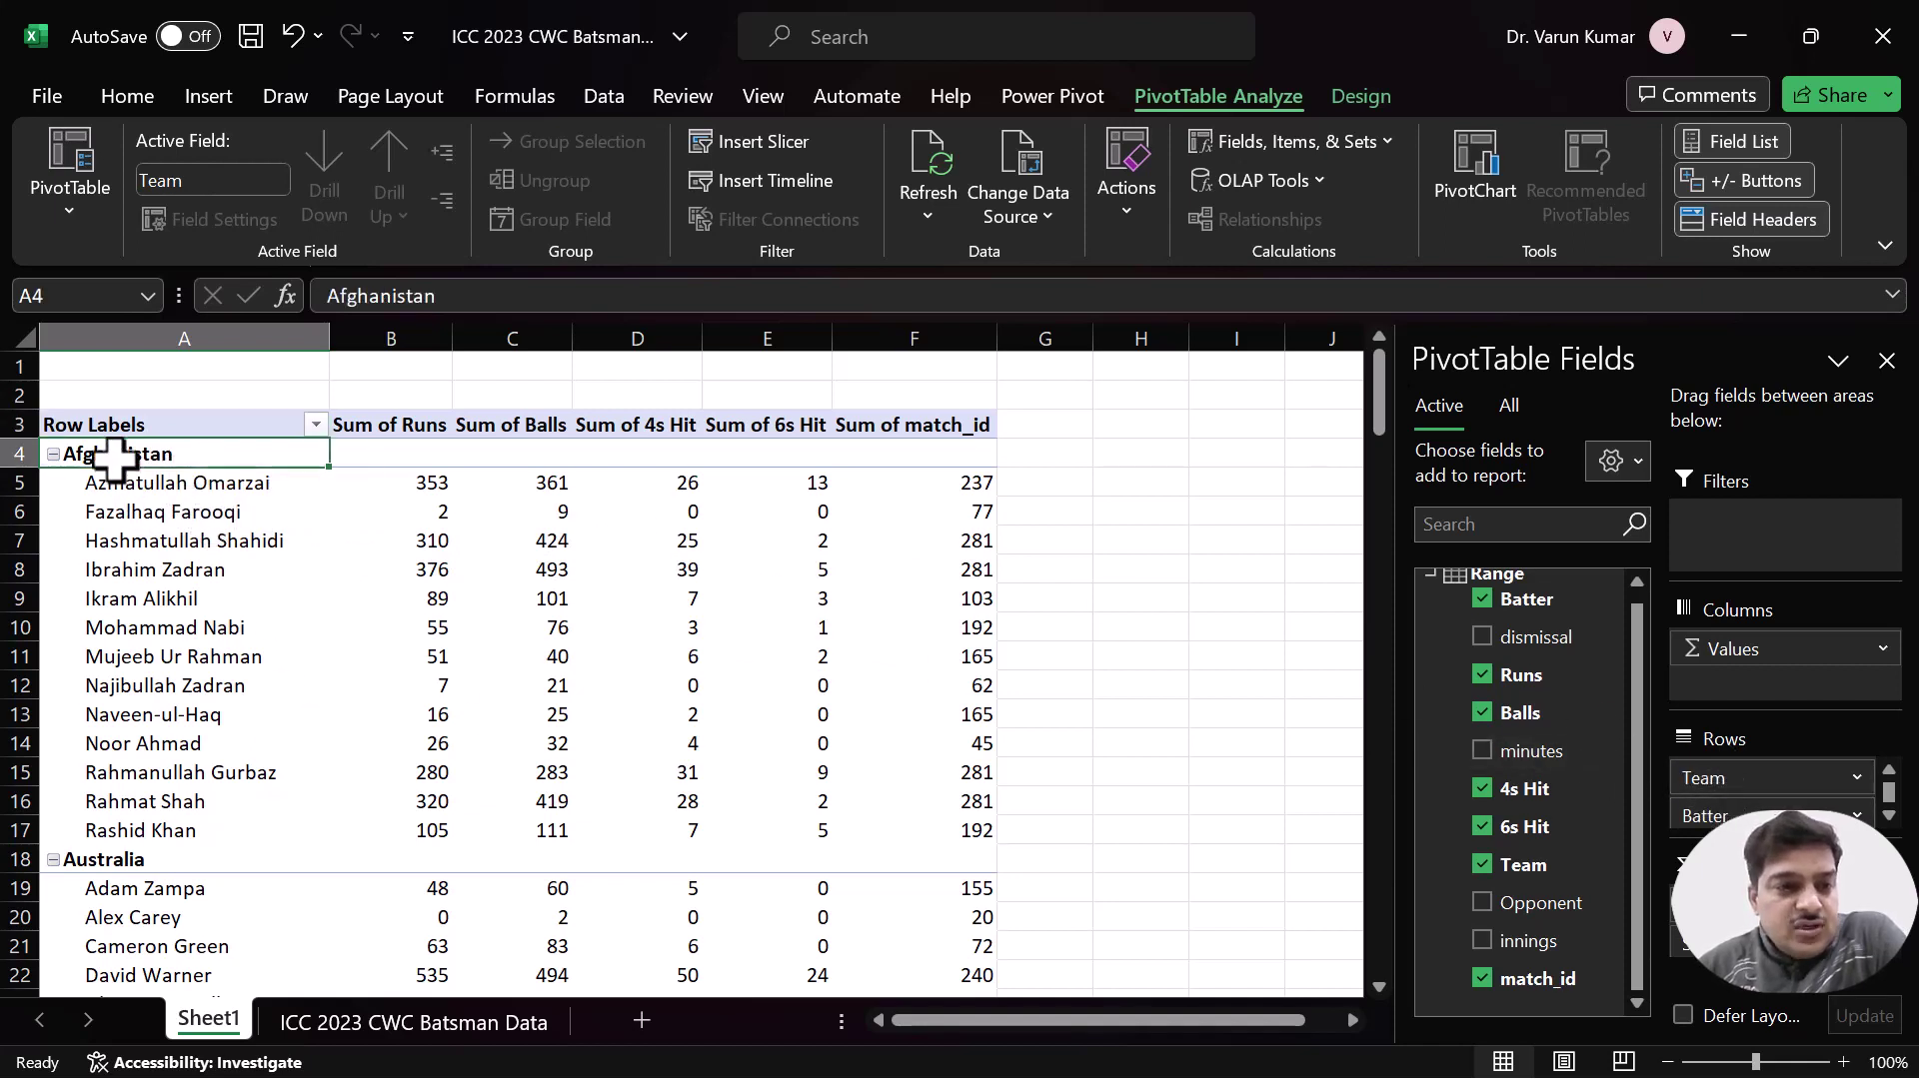
pyautogui.rightClick(141, 456)
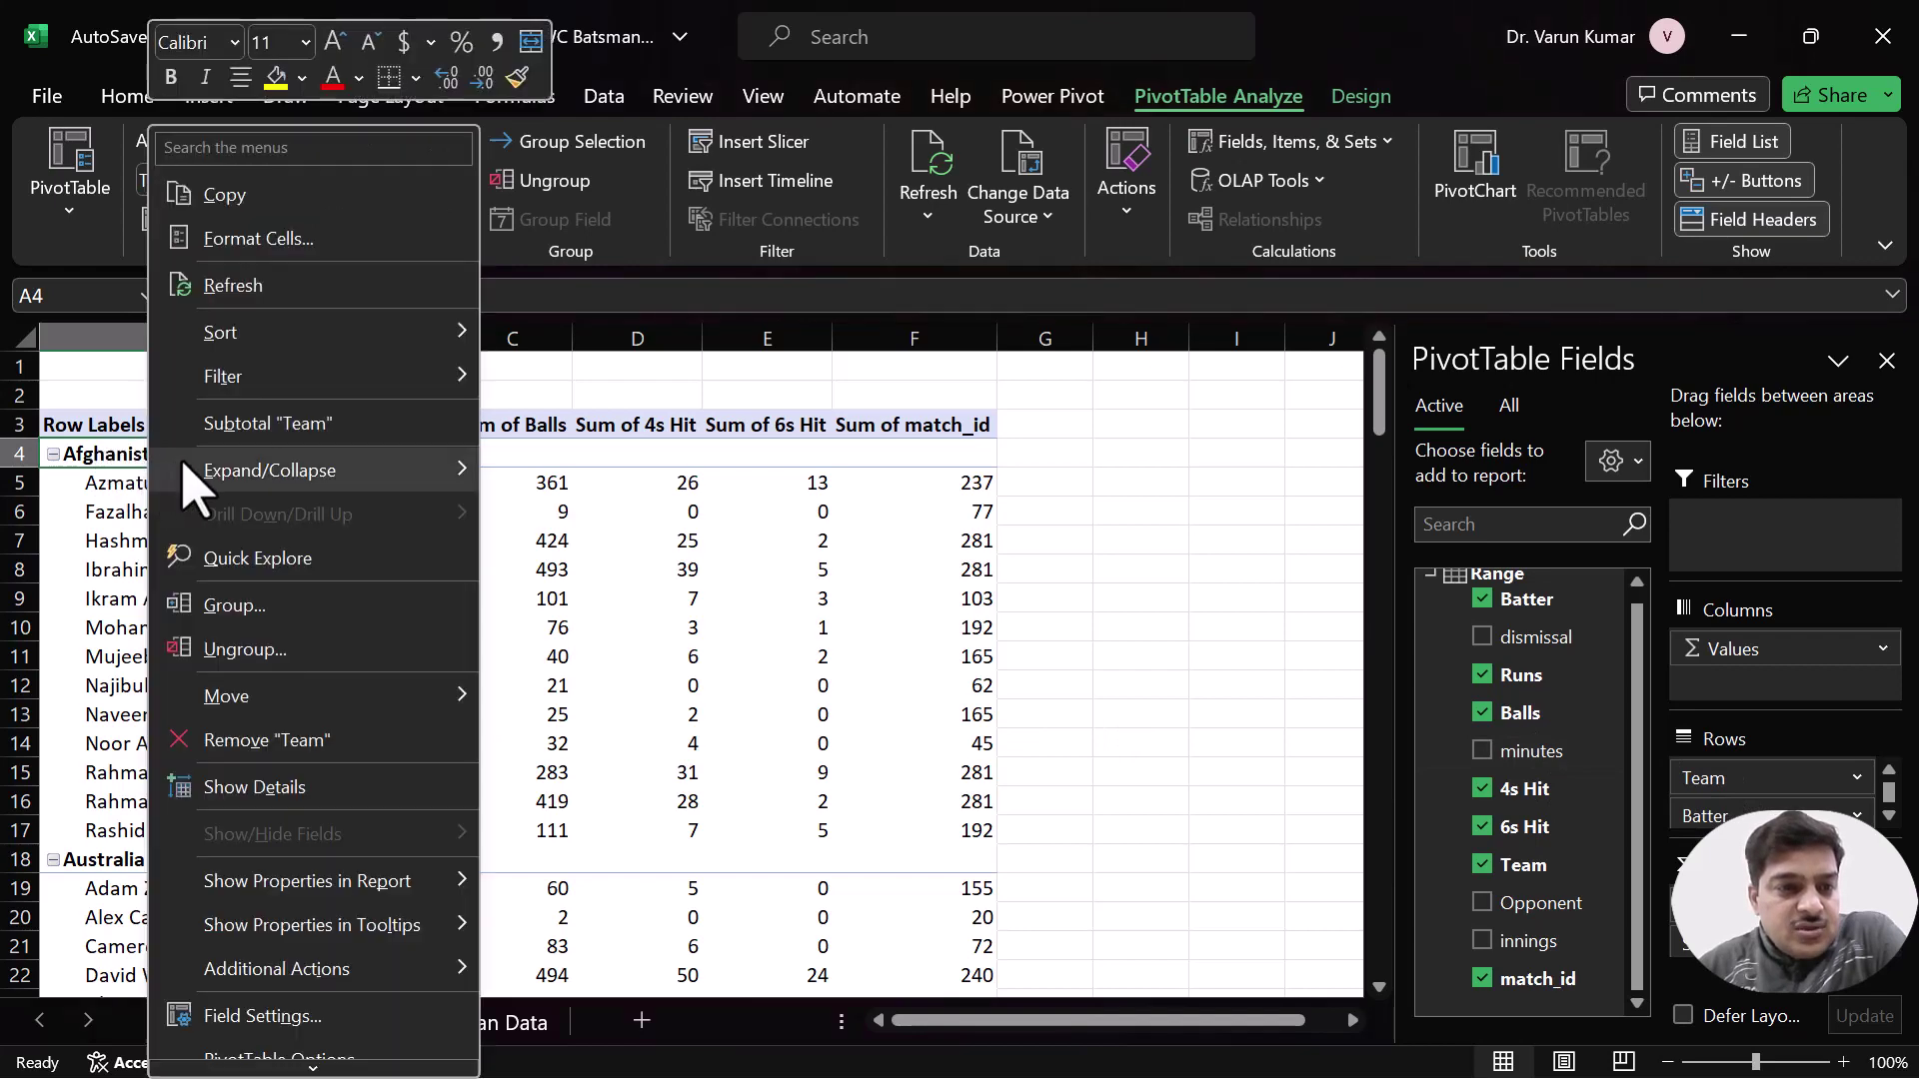
pyautogui.moveTo(199, 480)
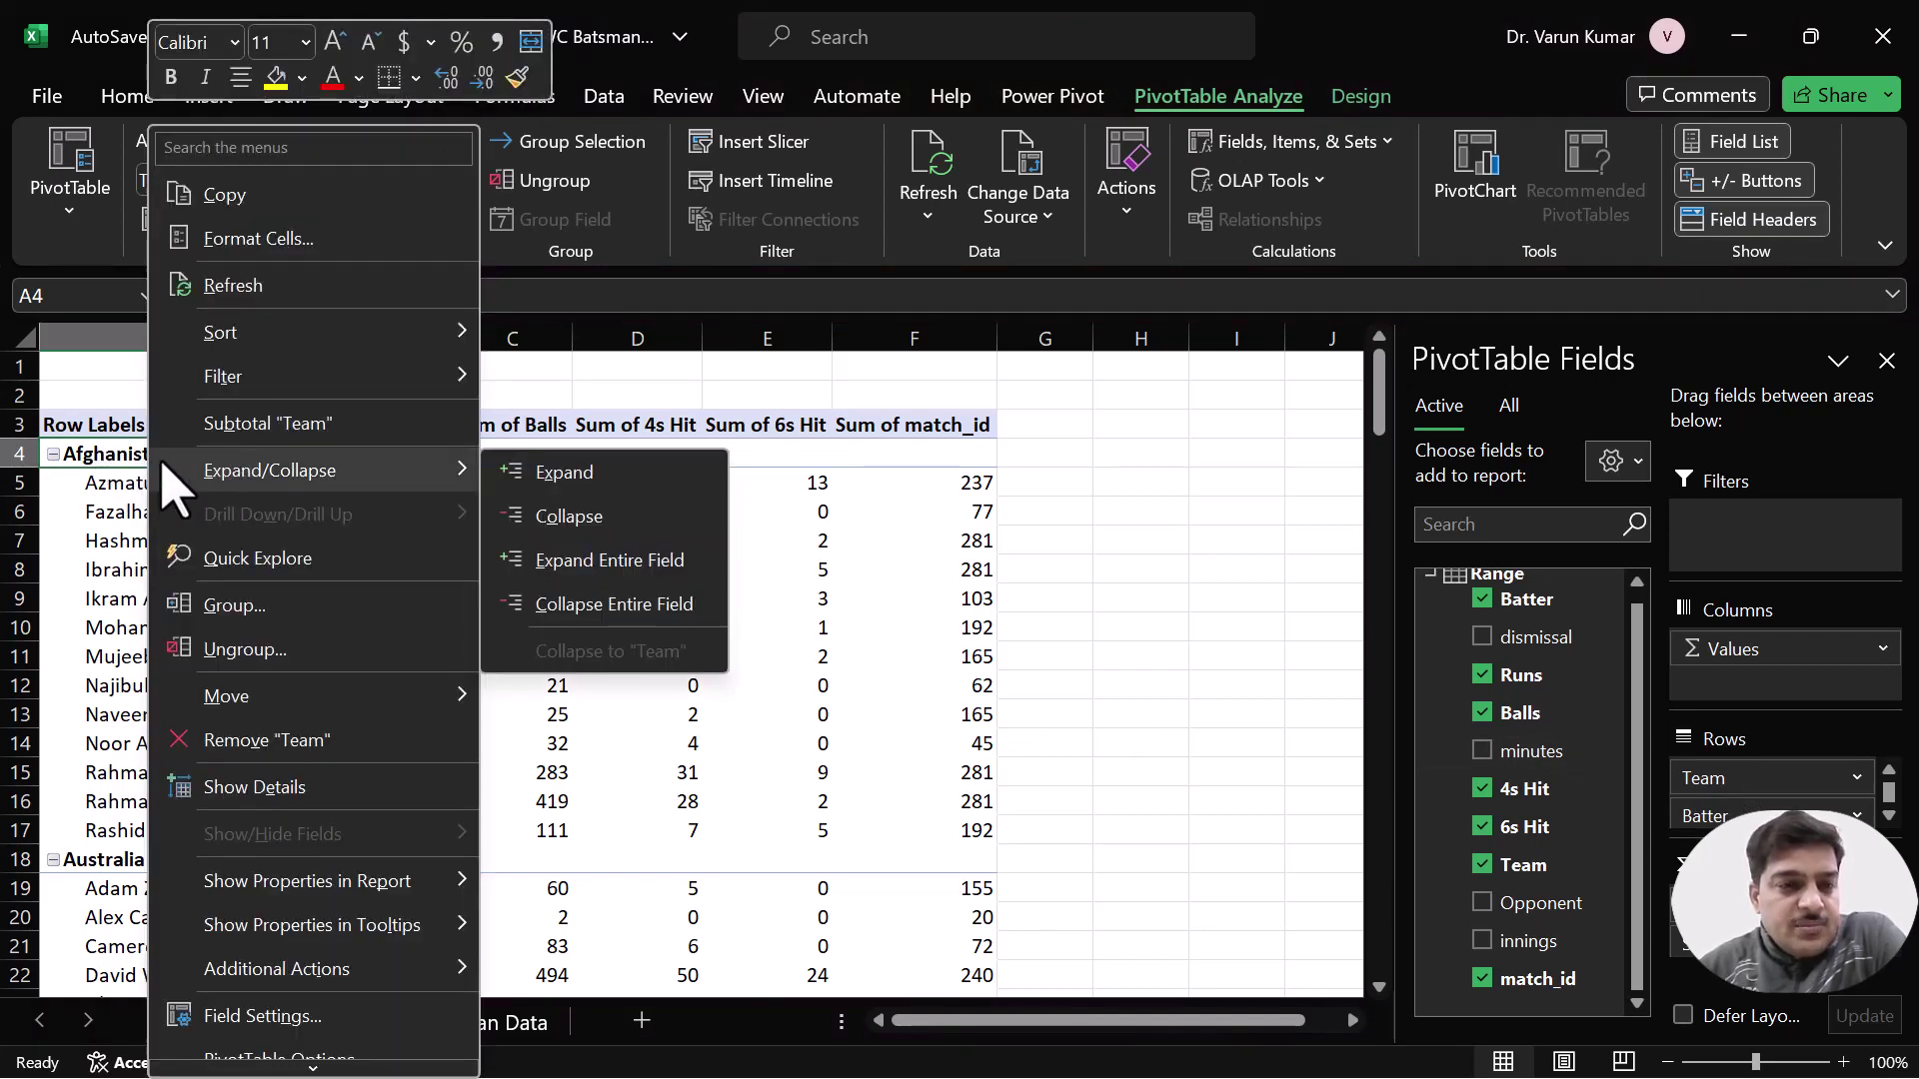
pyautogui.click(94, 459)
pyautogui.rightClick(100, 456)
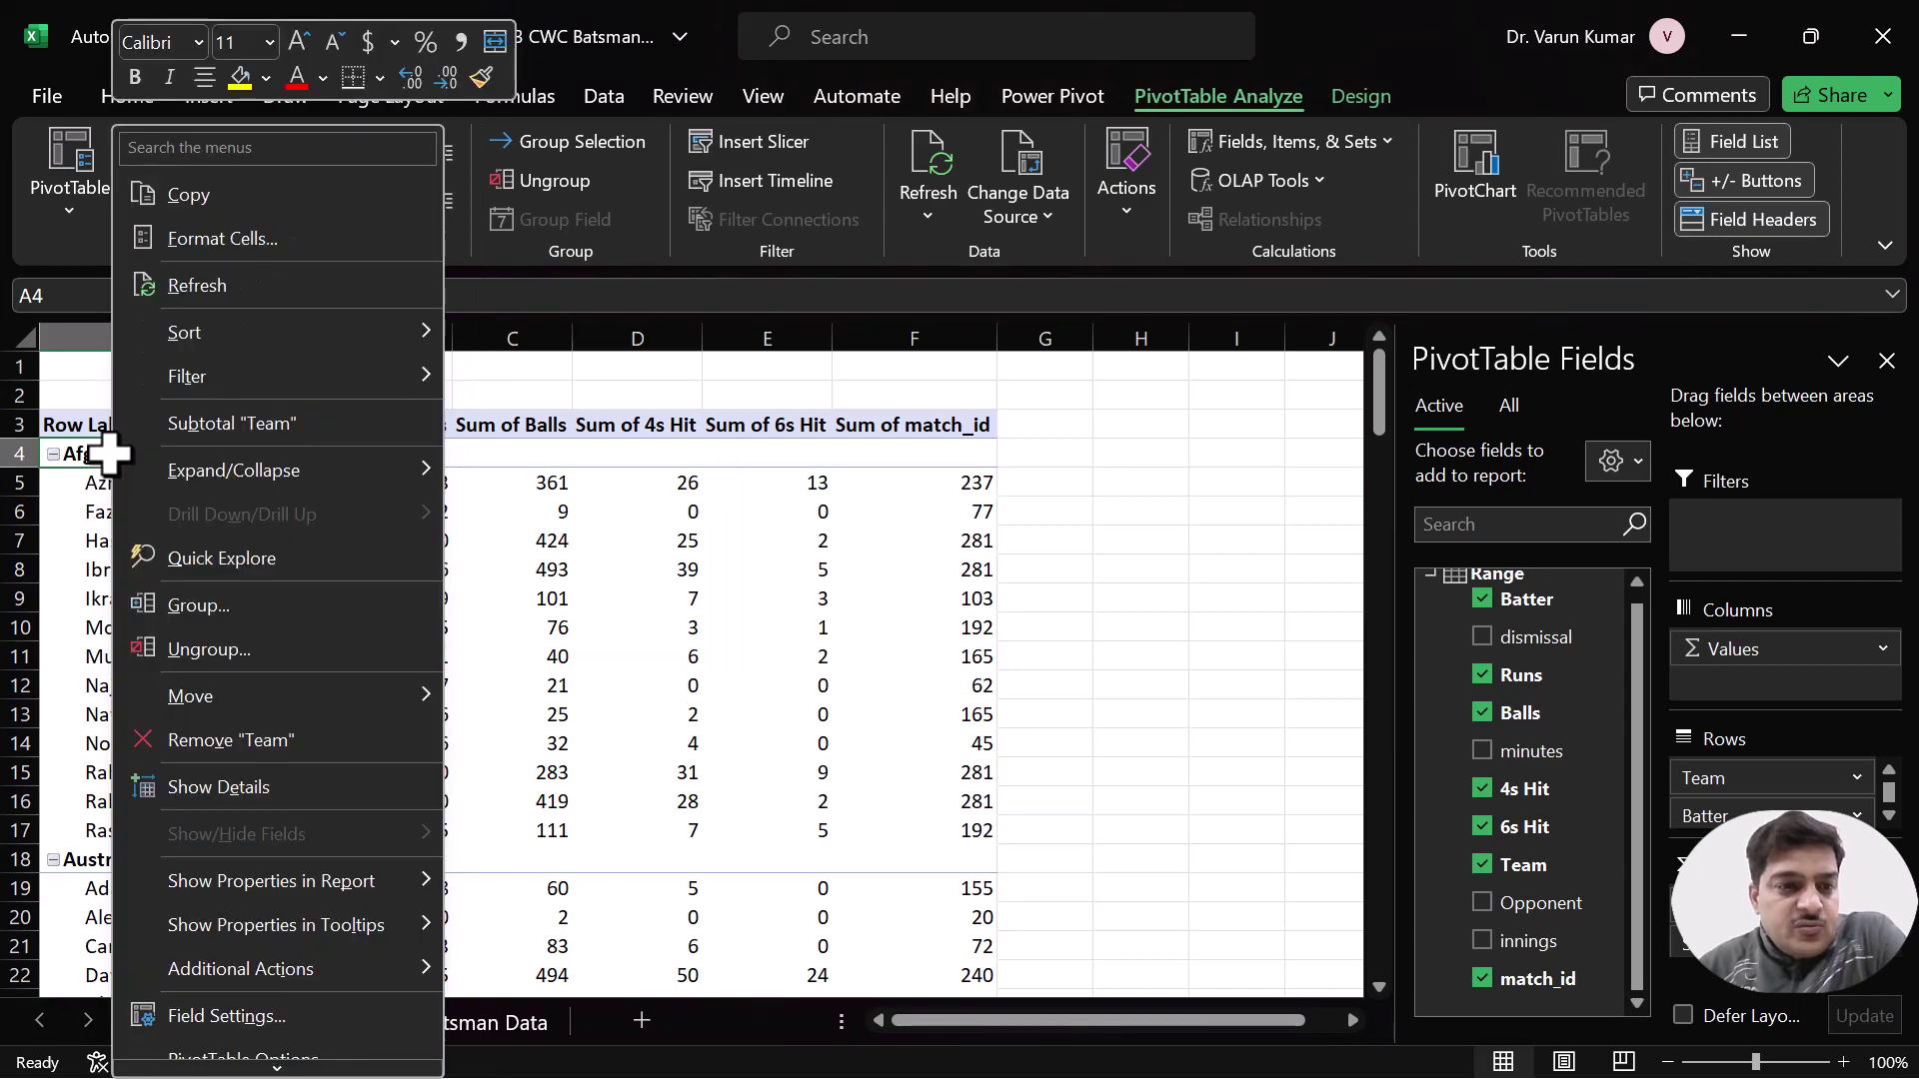
pyautogui.moveTo(245, 490)
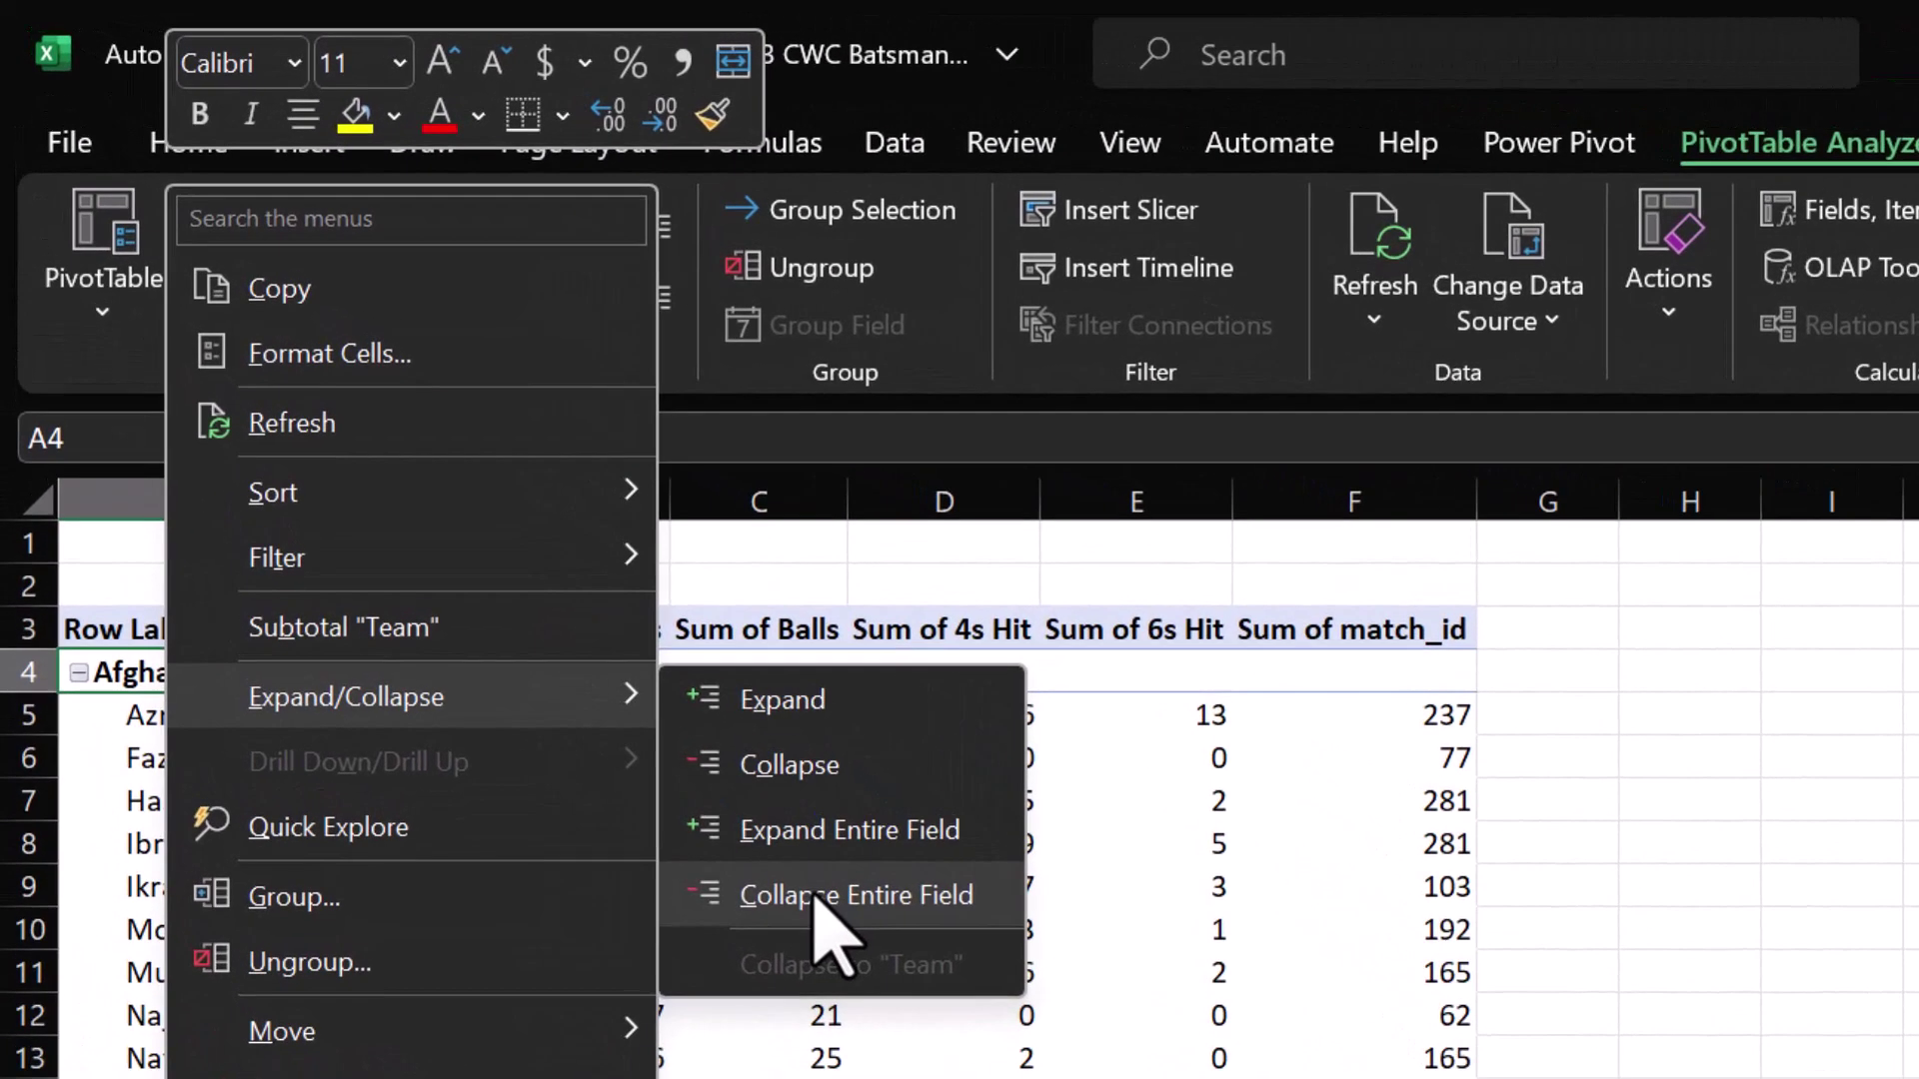
pyautogui.click(822, 896)
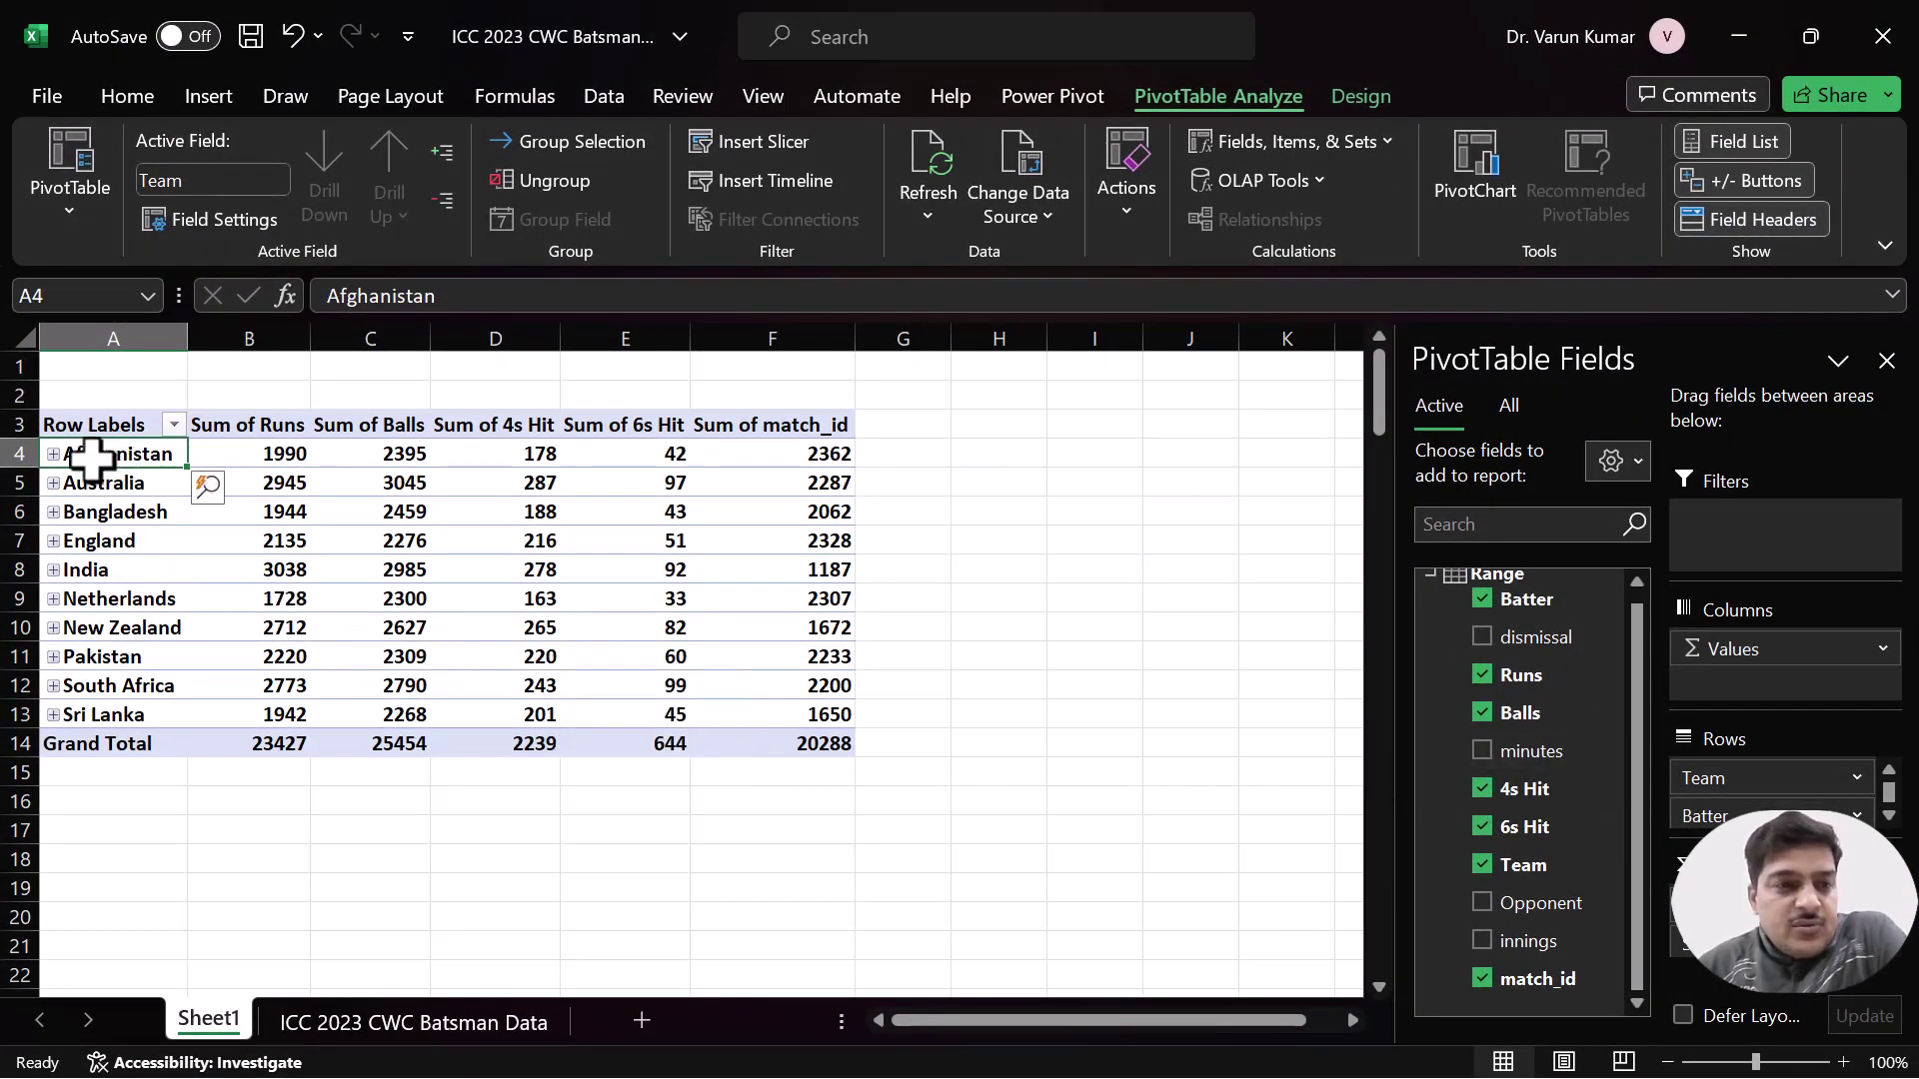
# - Expand Afghanistan in the PivotTable to view its batters, and collapse it again
pyautogui.click(1714, 784)
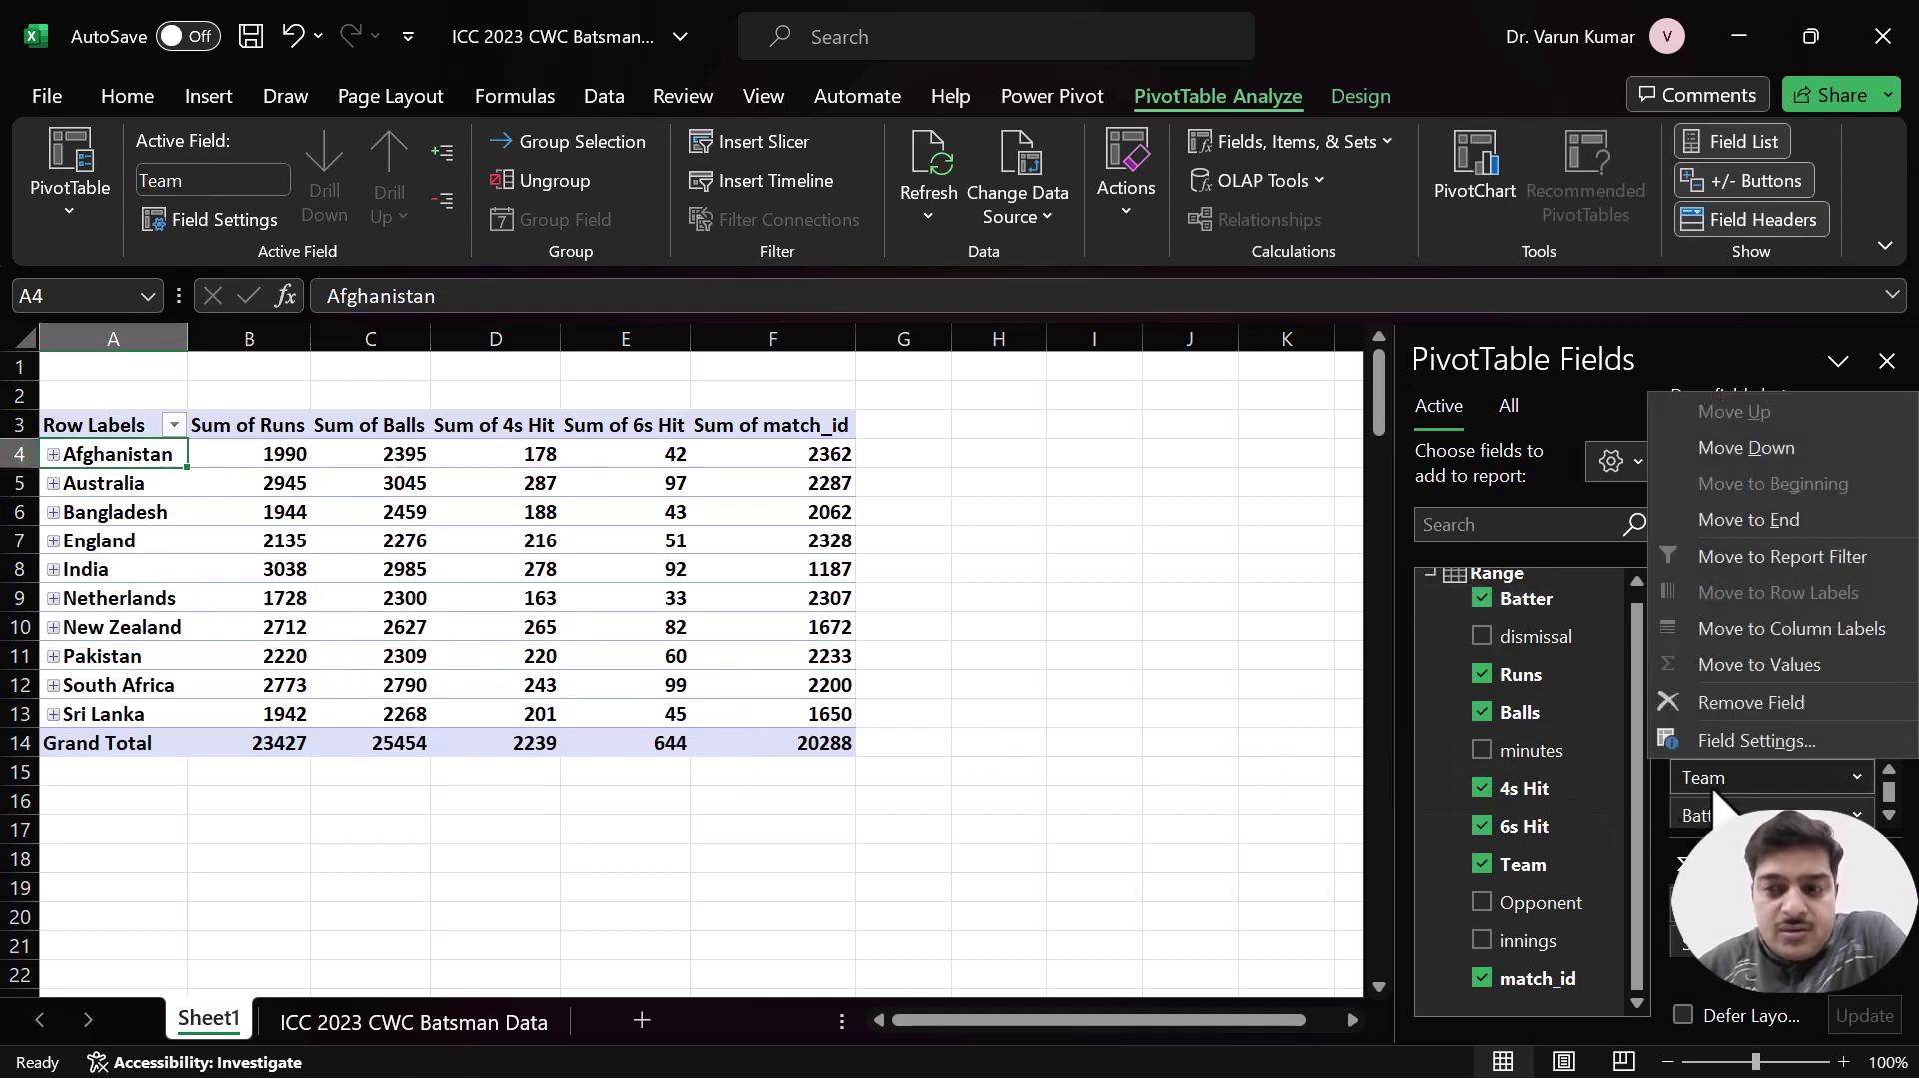
pyautogui.click(90, 458)
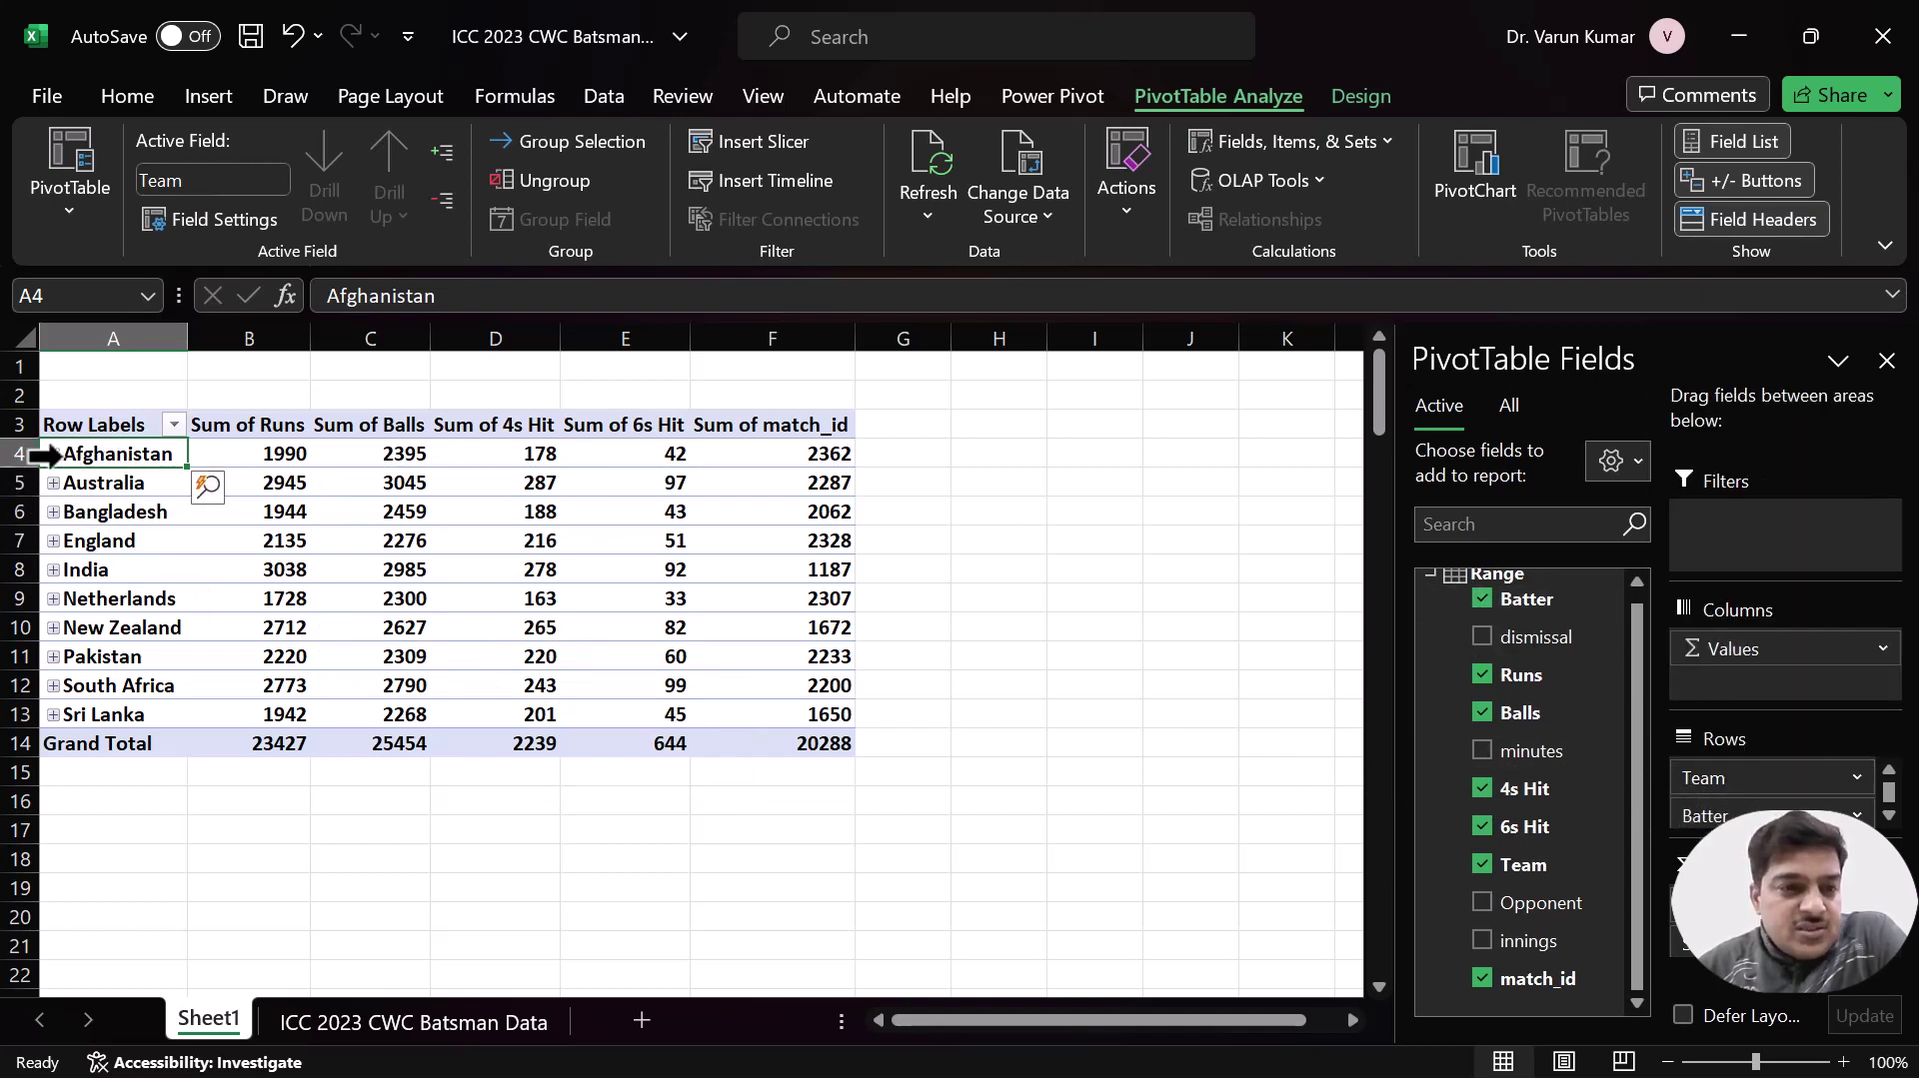
pyautogui.click(53, 454)
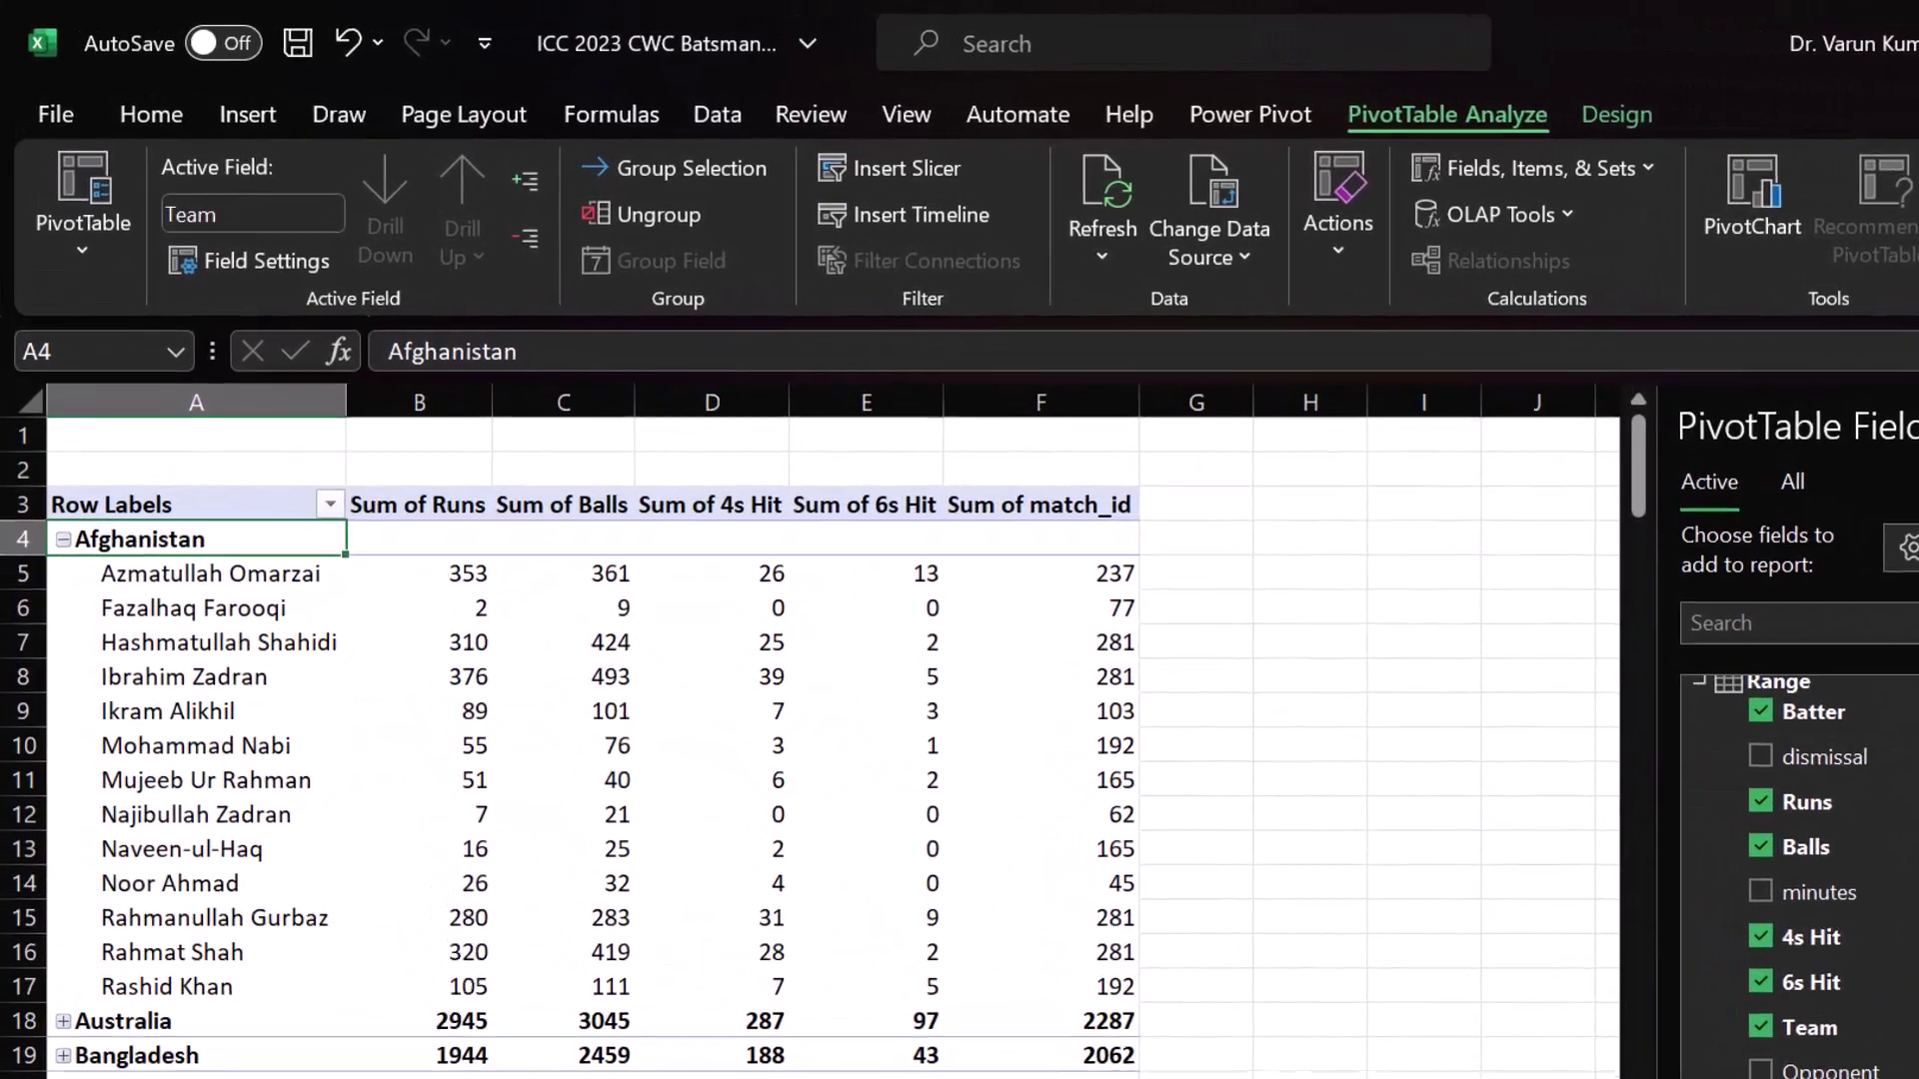
pyautogui.click(64, 549)
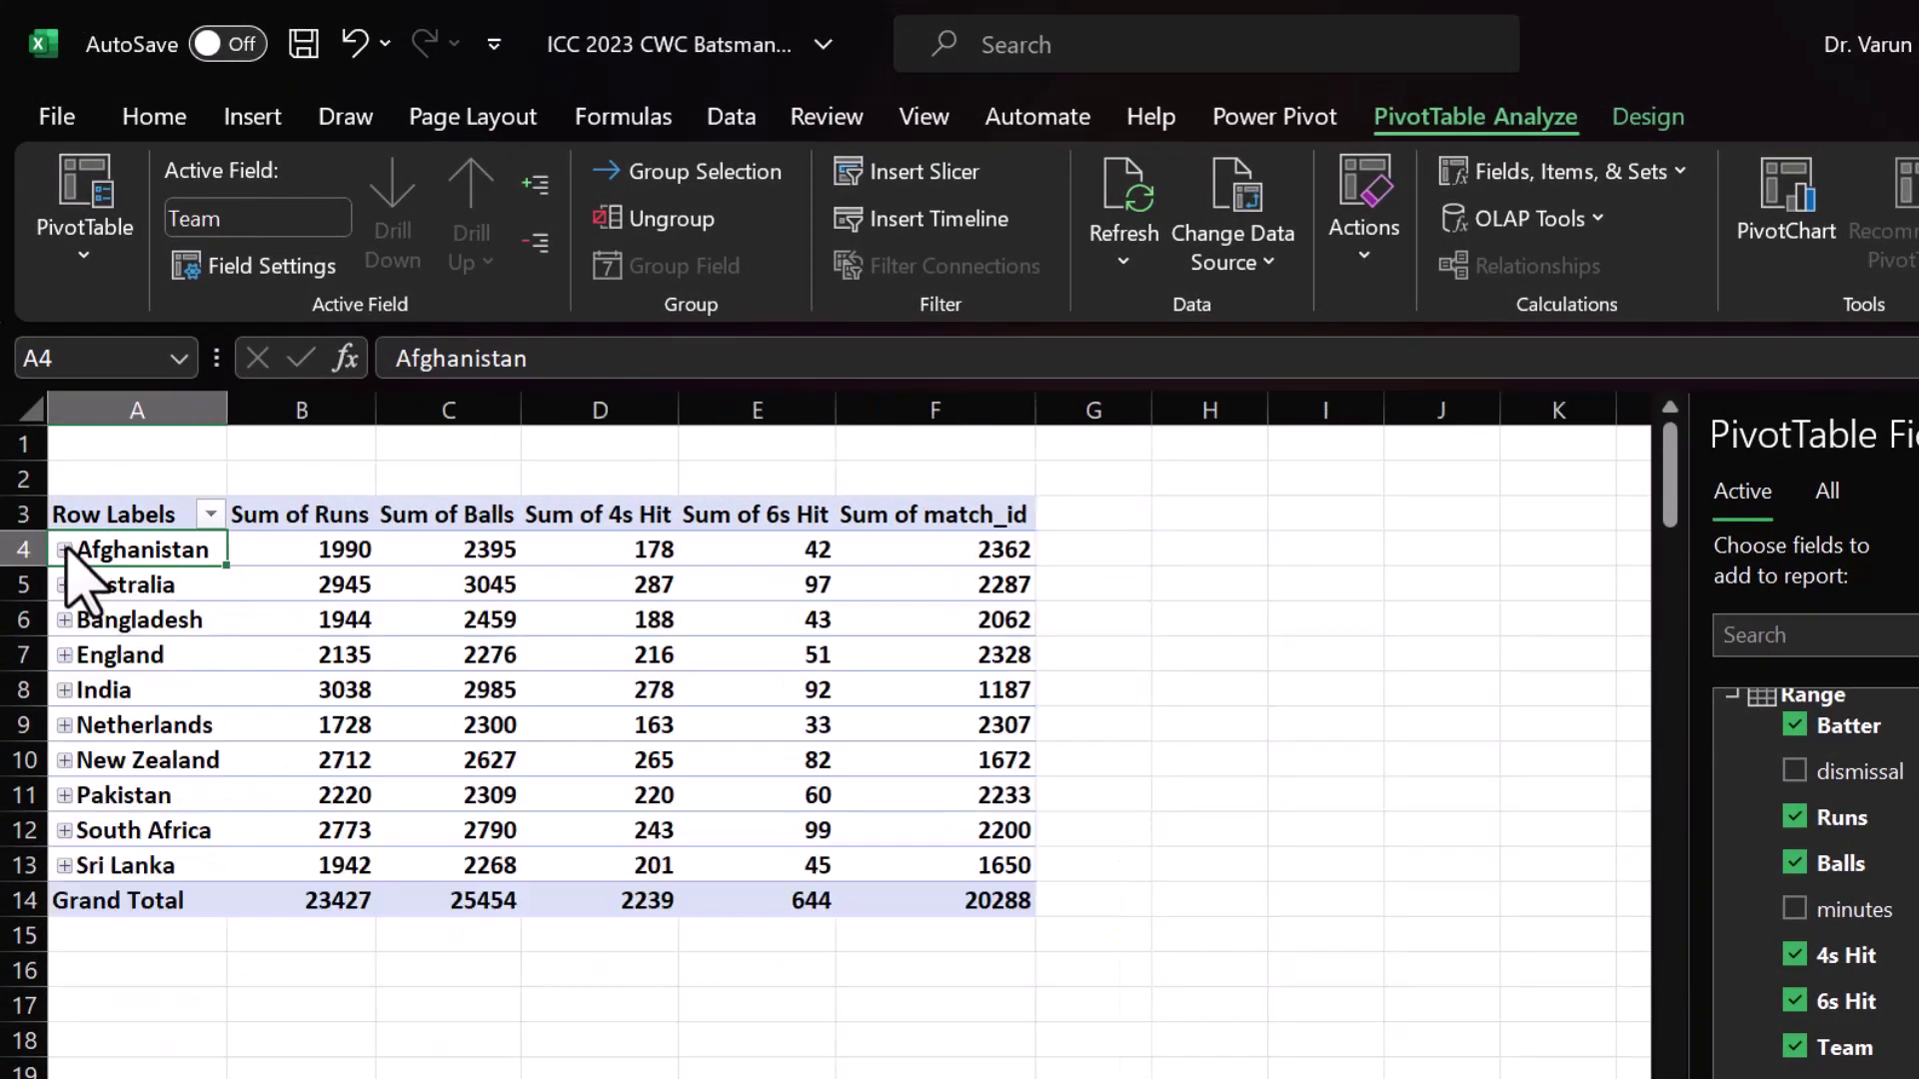
# - Start a new Power Pivot measure on the Range table and name it Boundaries Scored
pyautogui.click(656, 559)
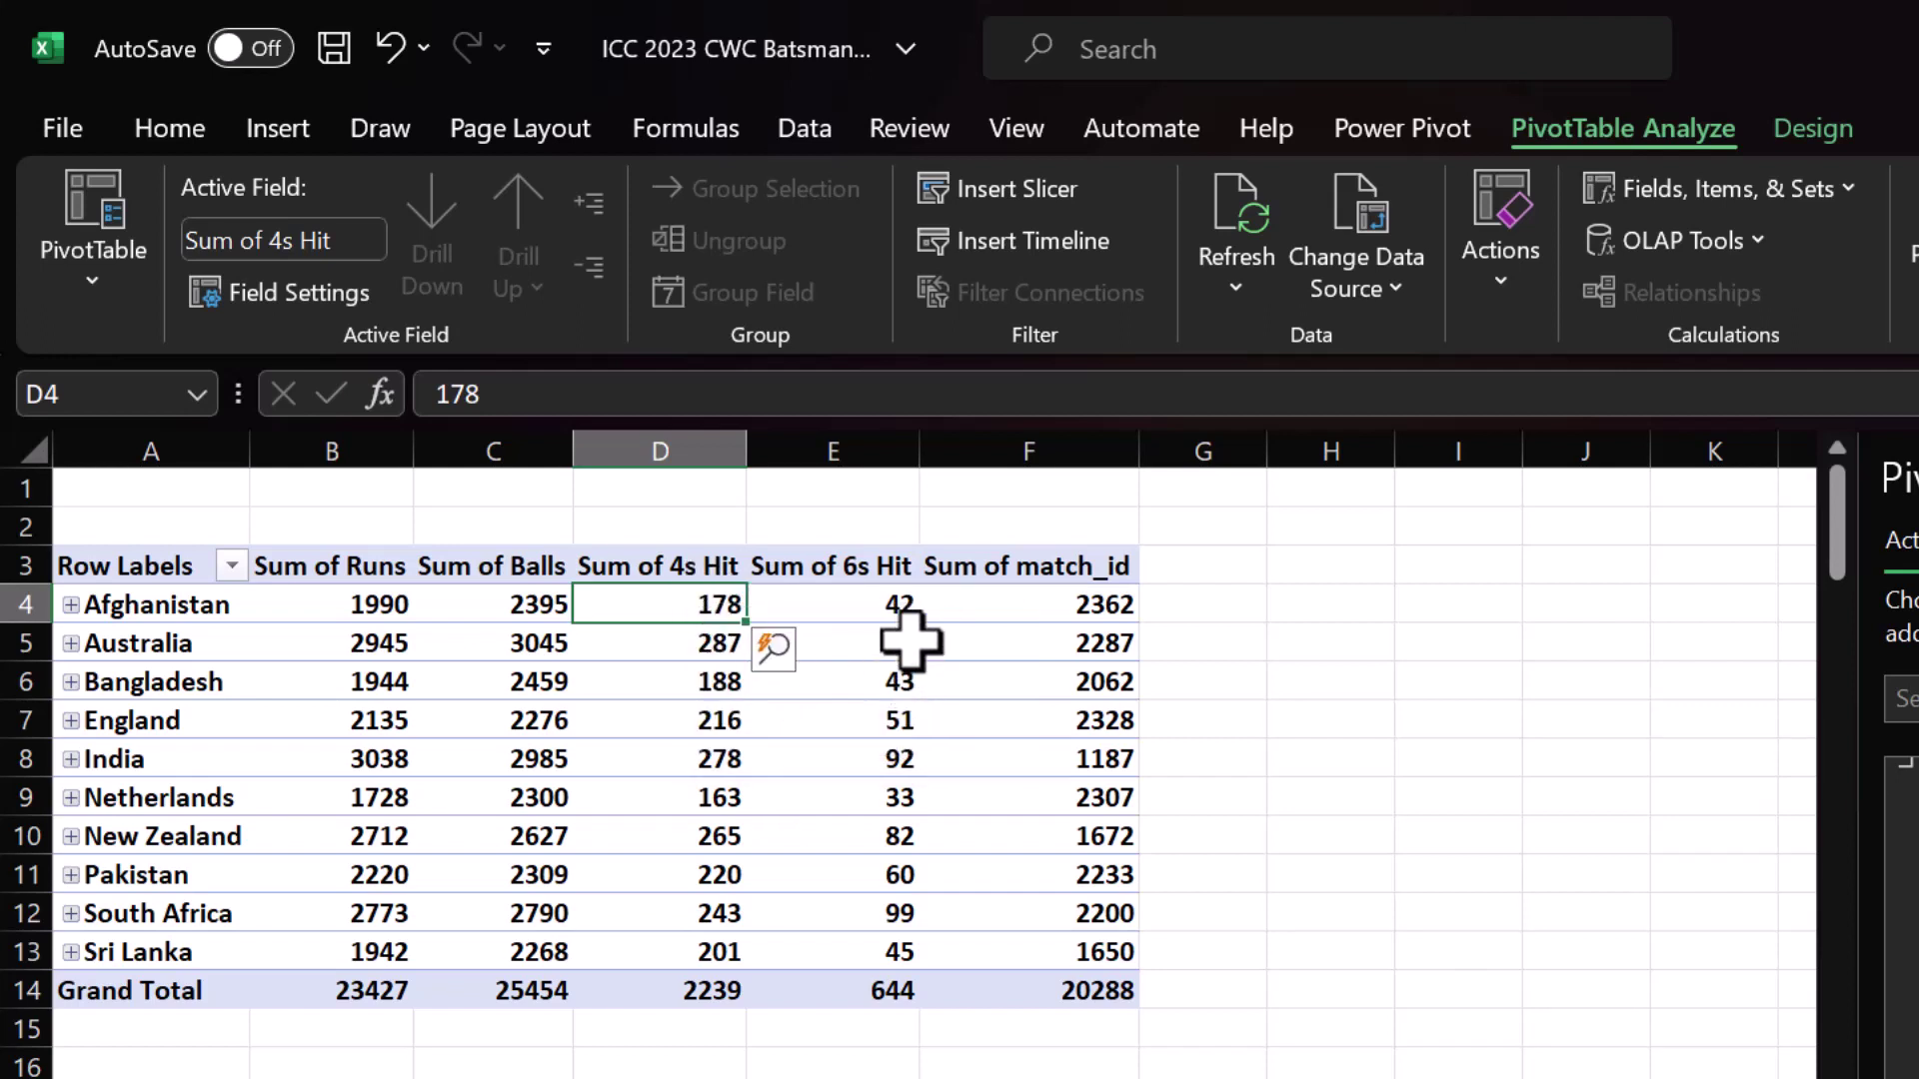
pyautogui.click(830, 604)
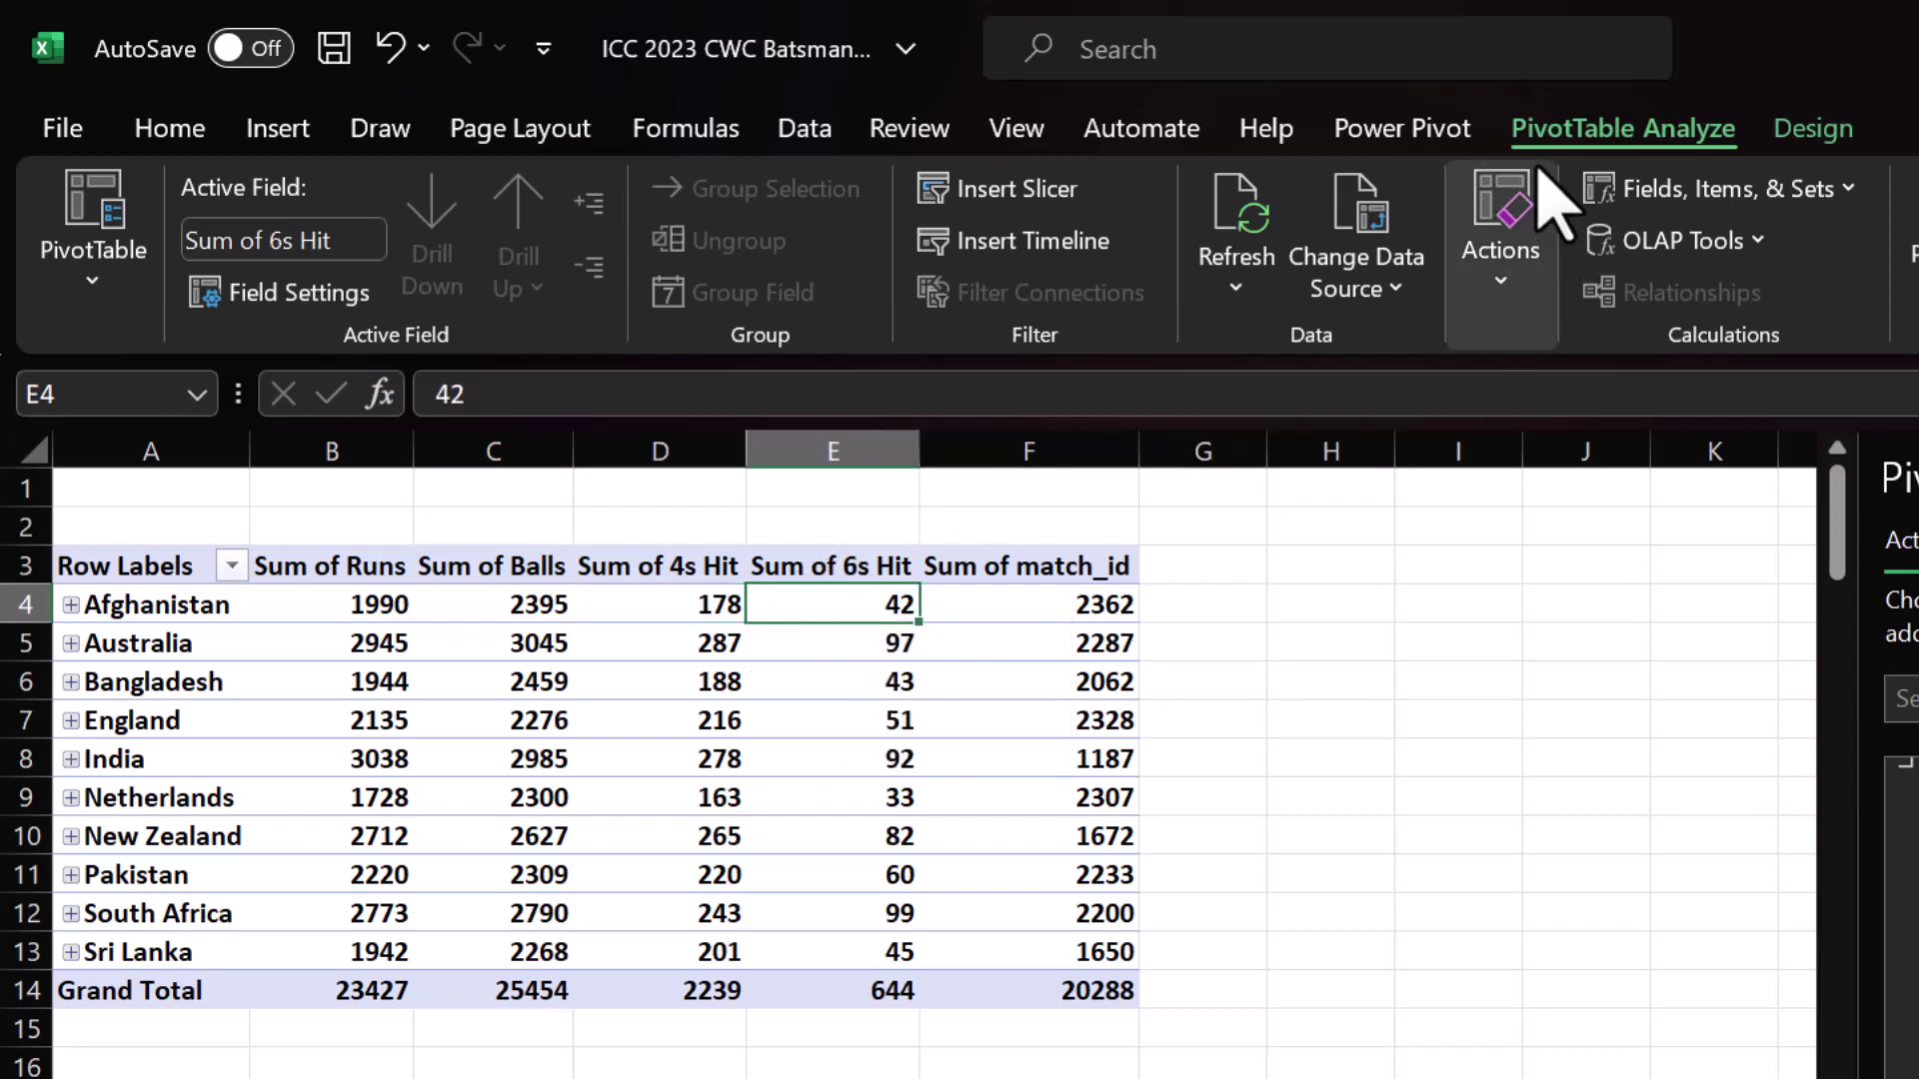
pyautogui.click(1414, 132)
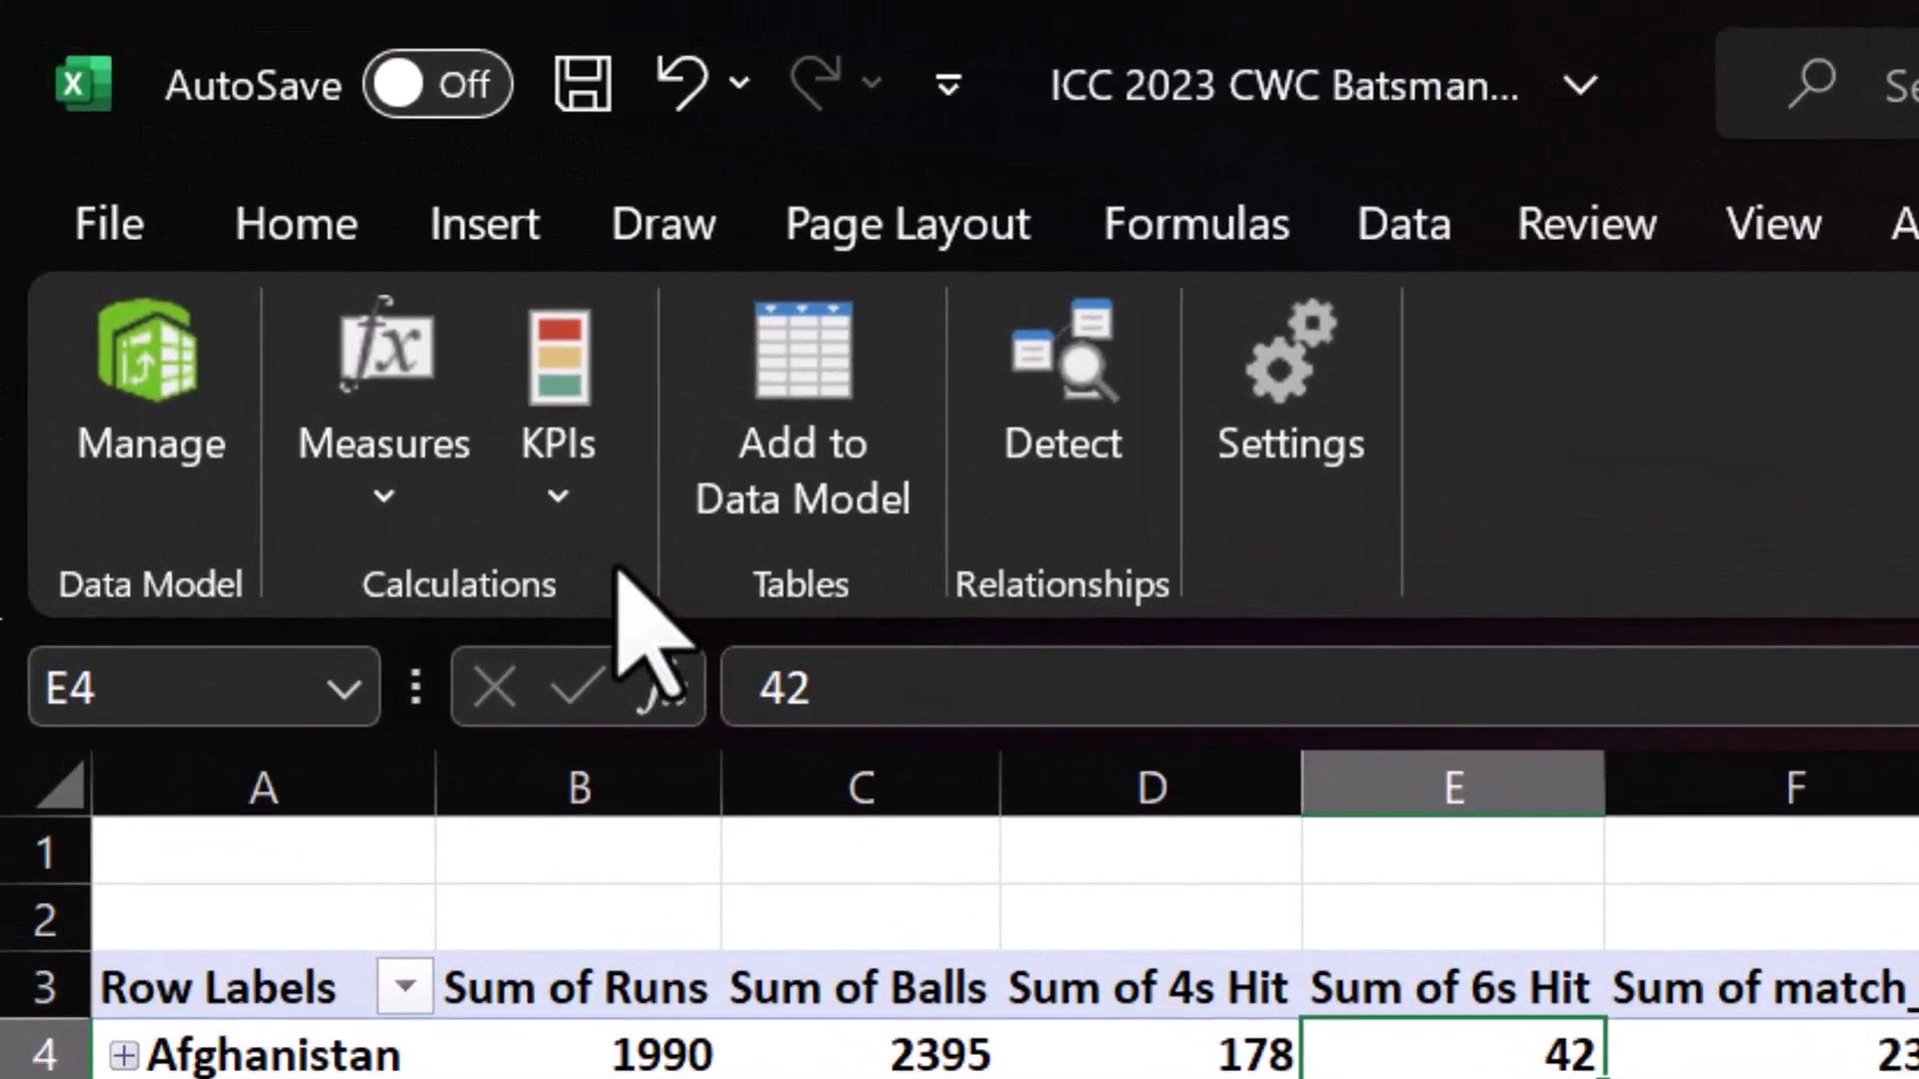
pyautogui.click(399, 494)
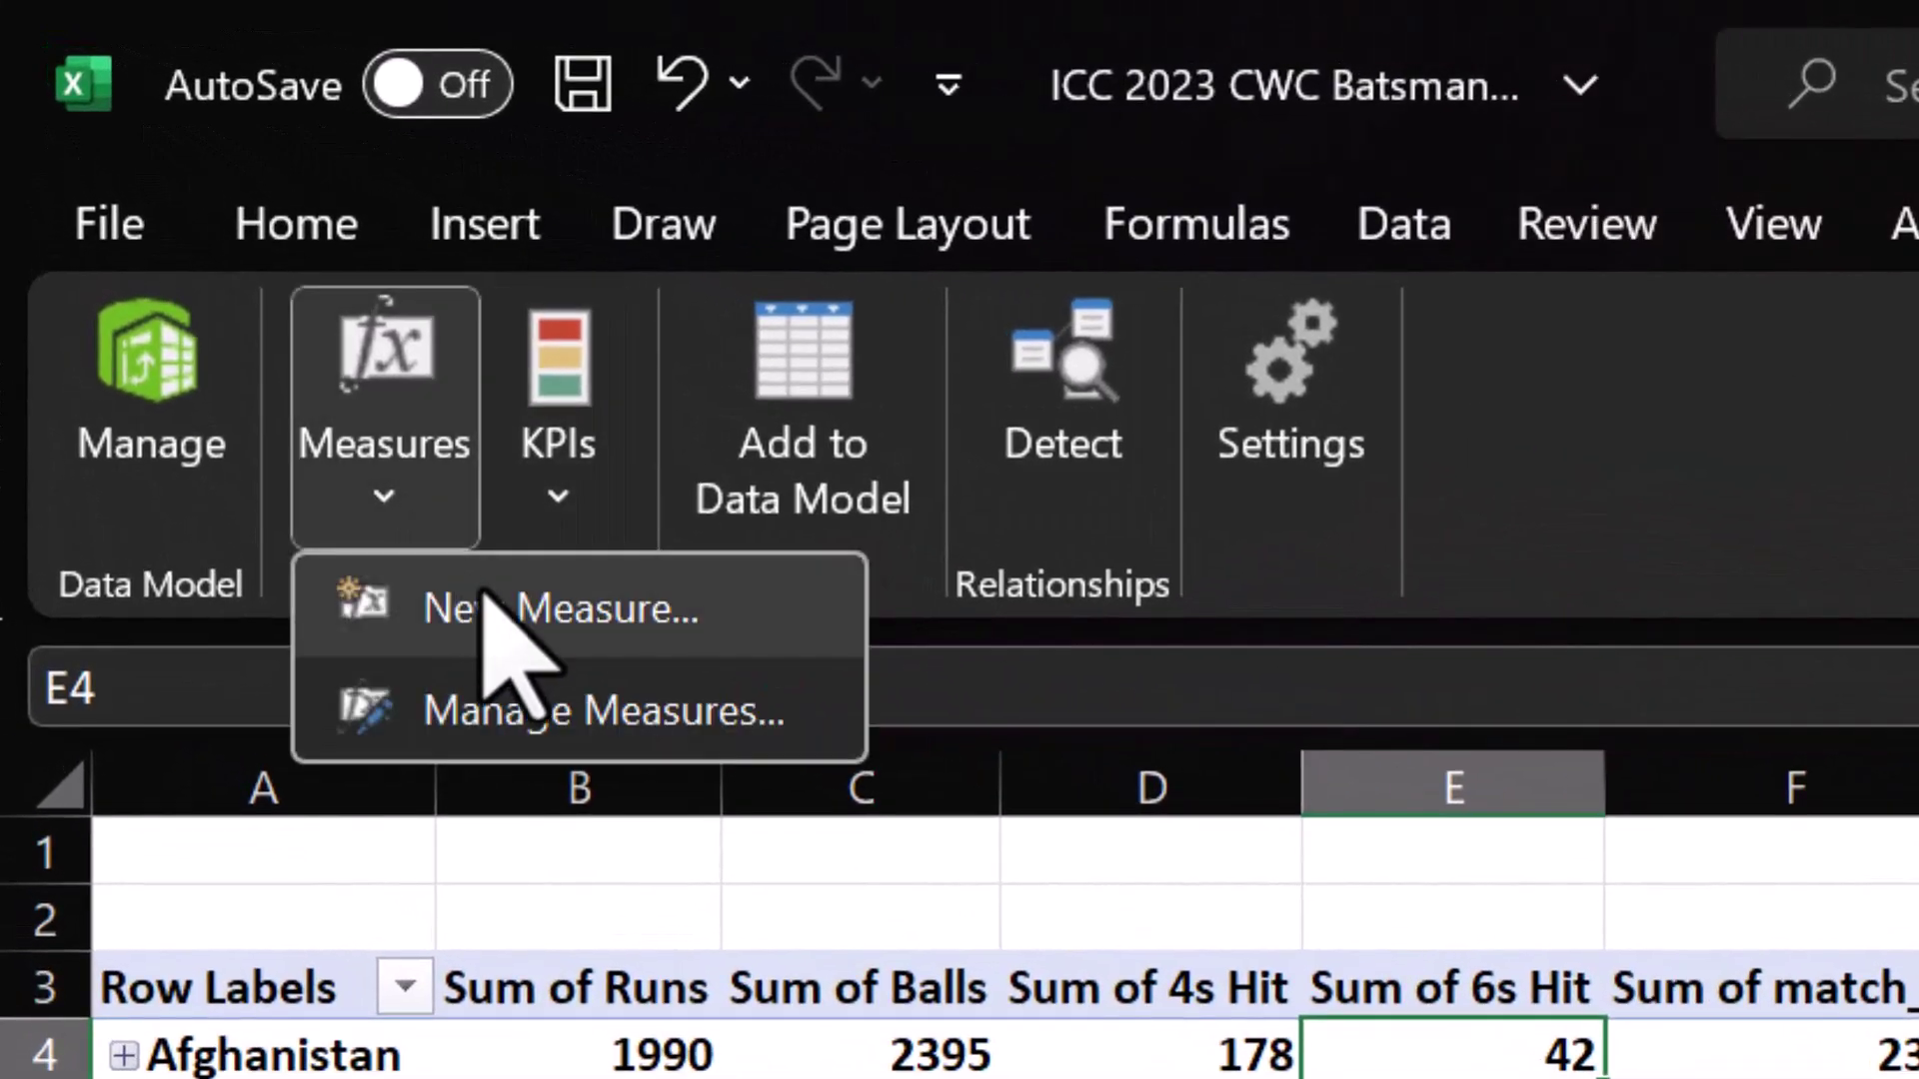
pyautogui.click(484, 591)
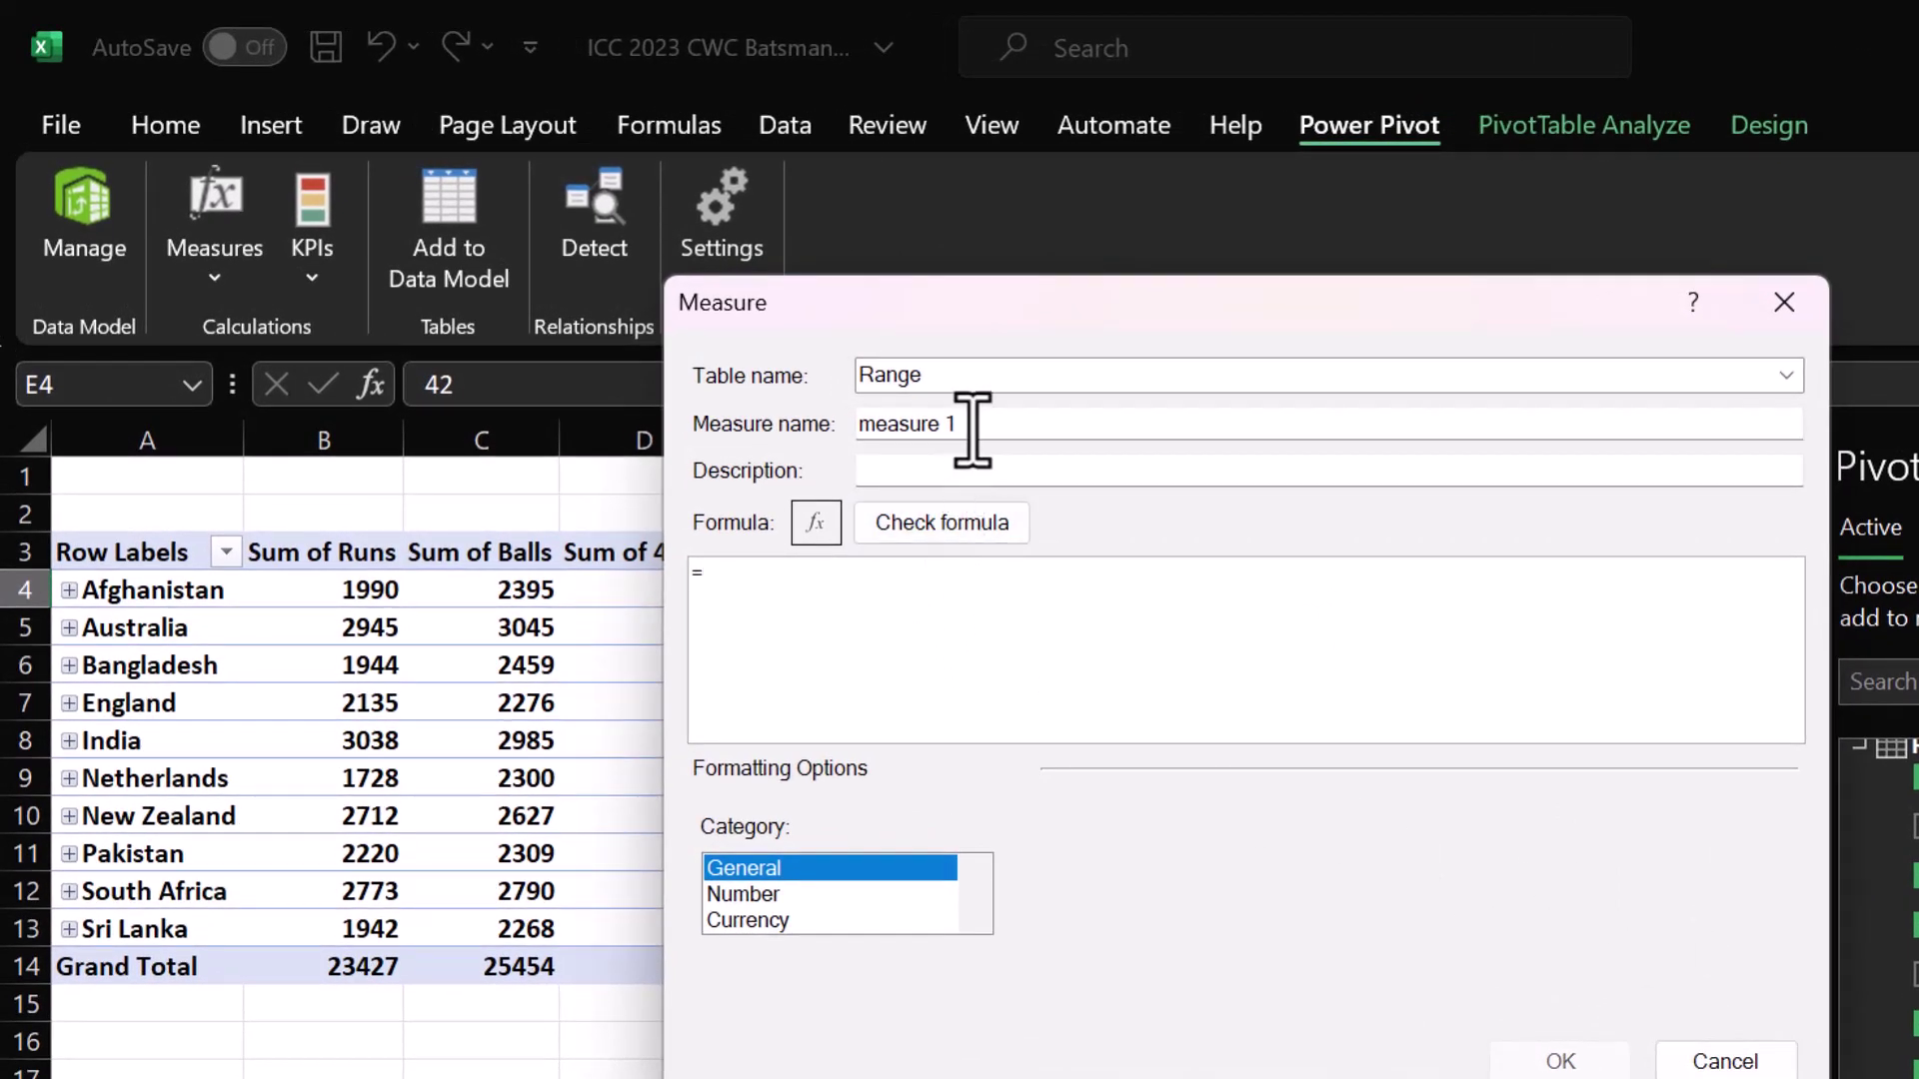
pyautogui.moveTo(972, 429); pyautogui.dragTo(814, 416)
pyautogui.write('Boundaries Scored')
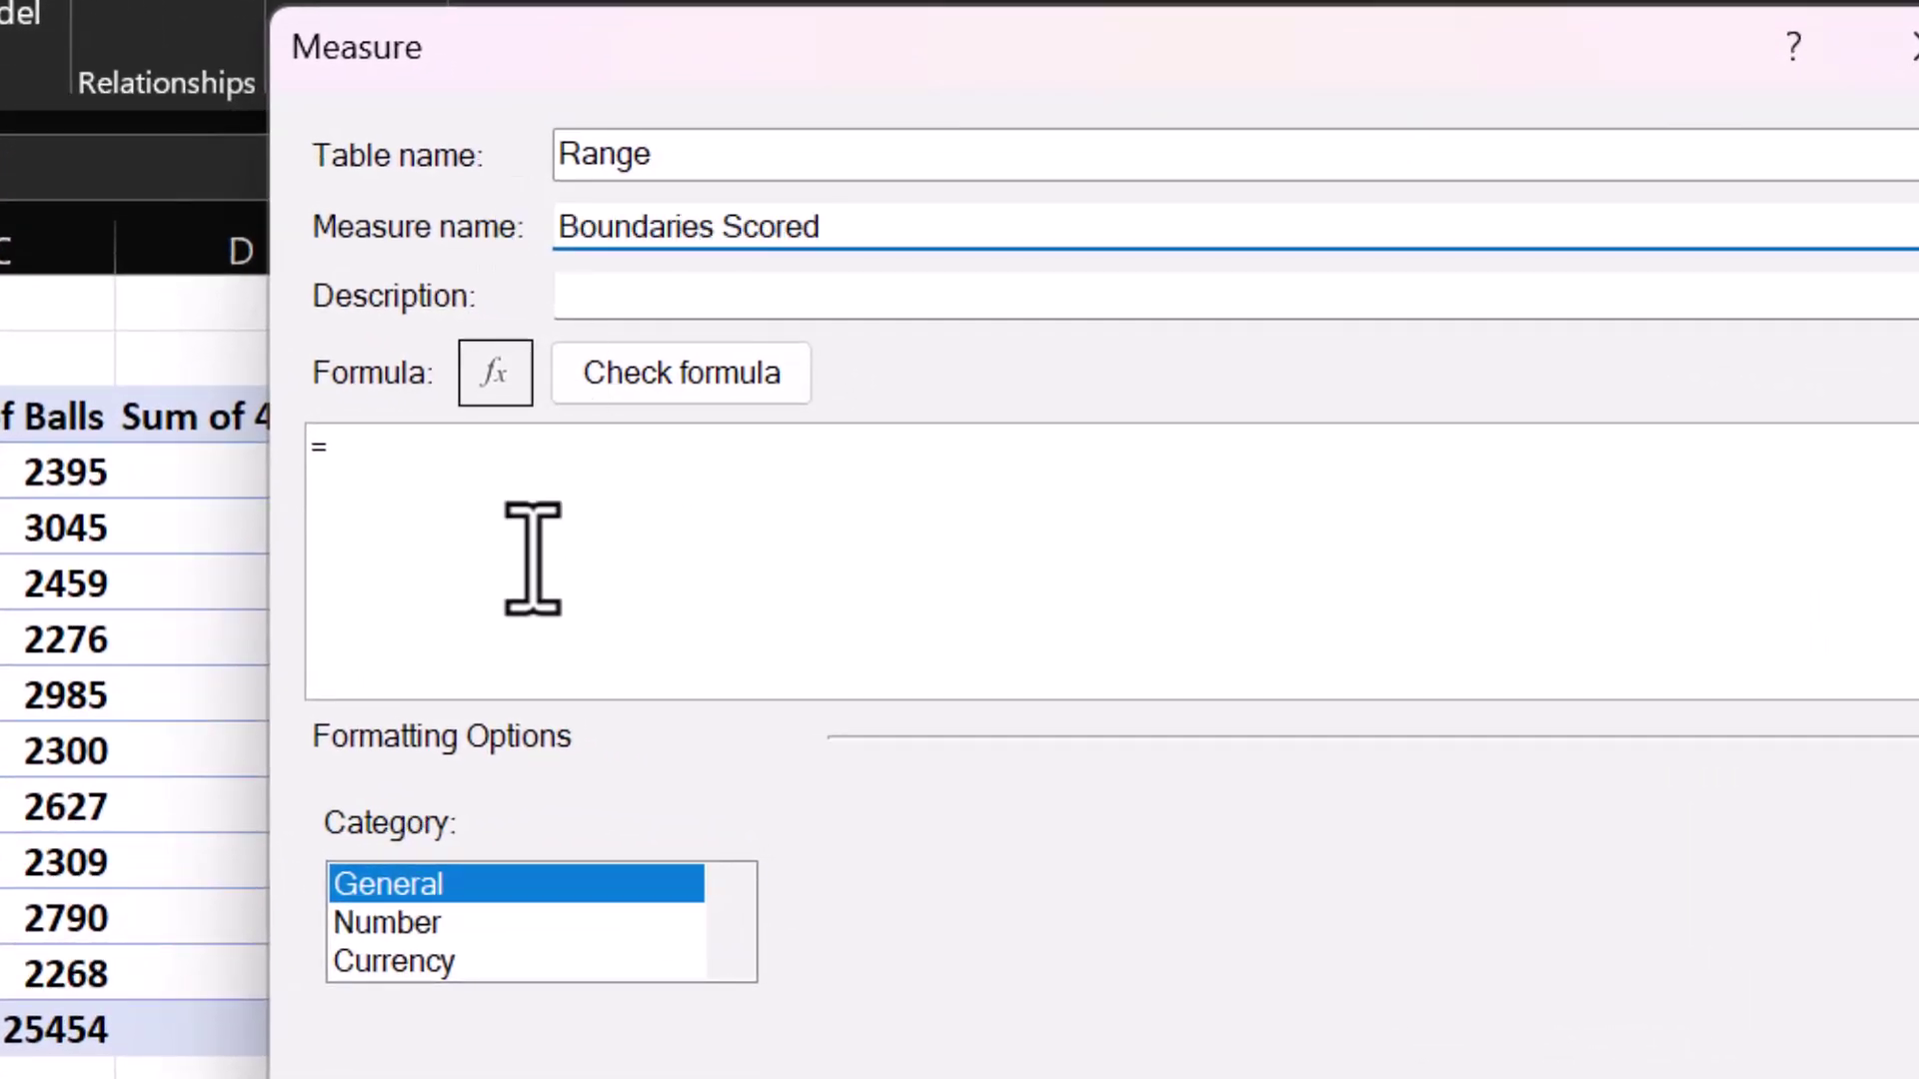
# - Enter the measure formula =[Sum of 4s Hit]+[Sum of 6s Hit]
pyautogui.click(532, 455)
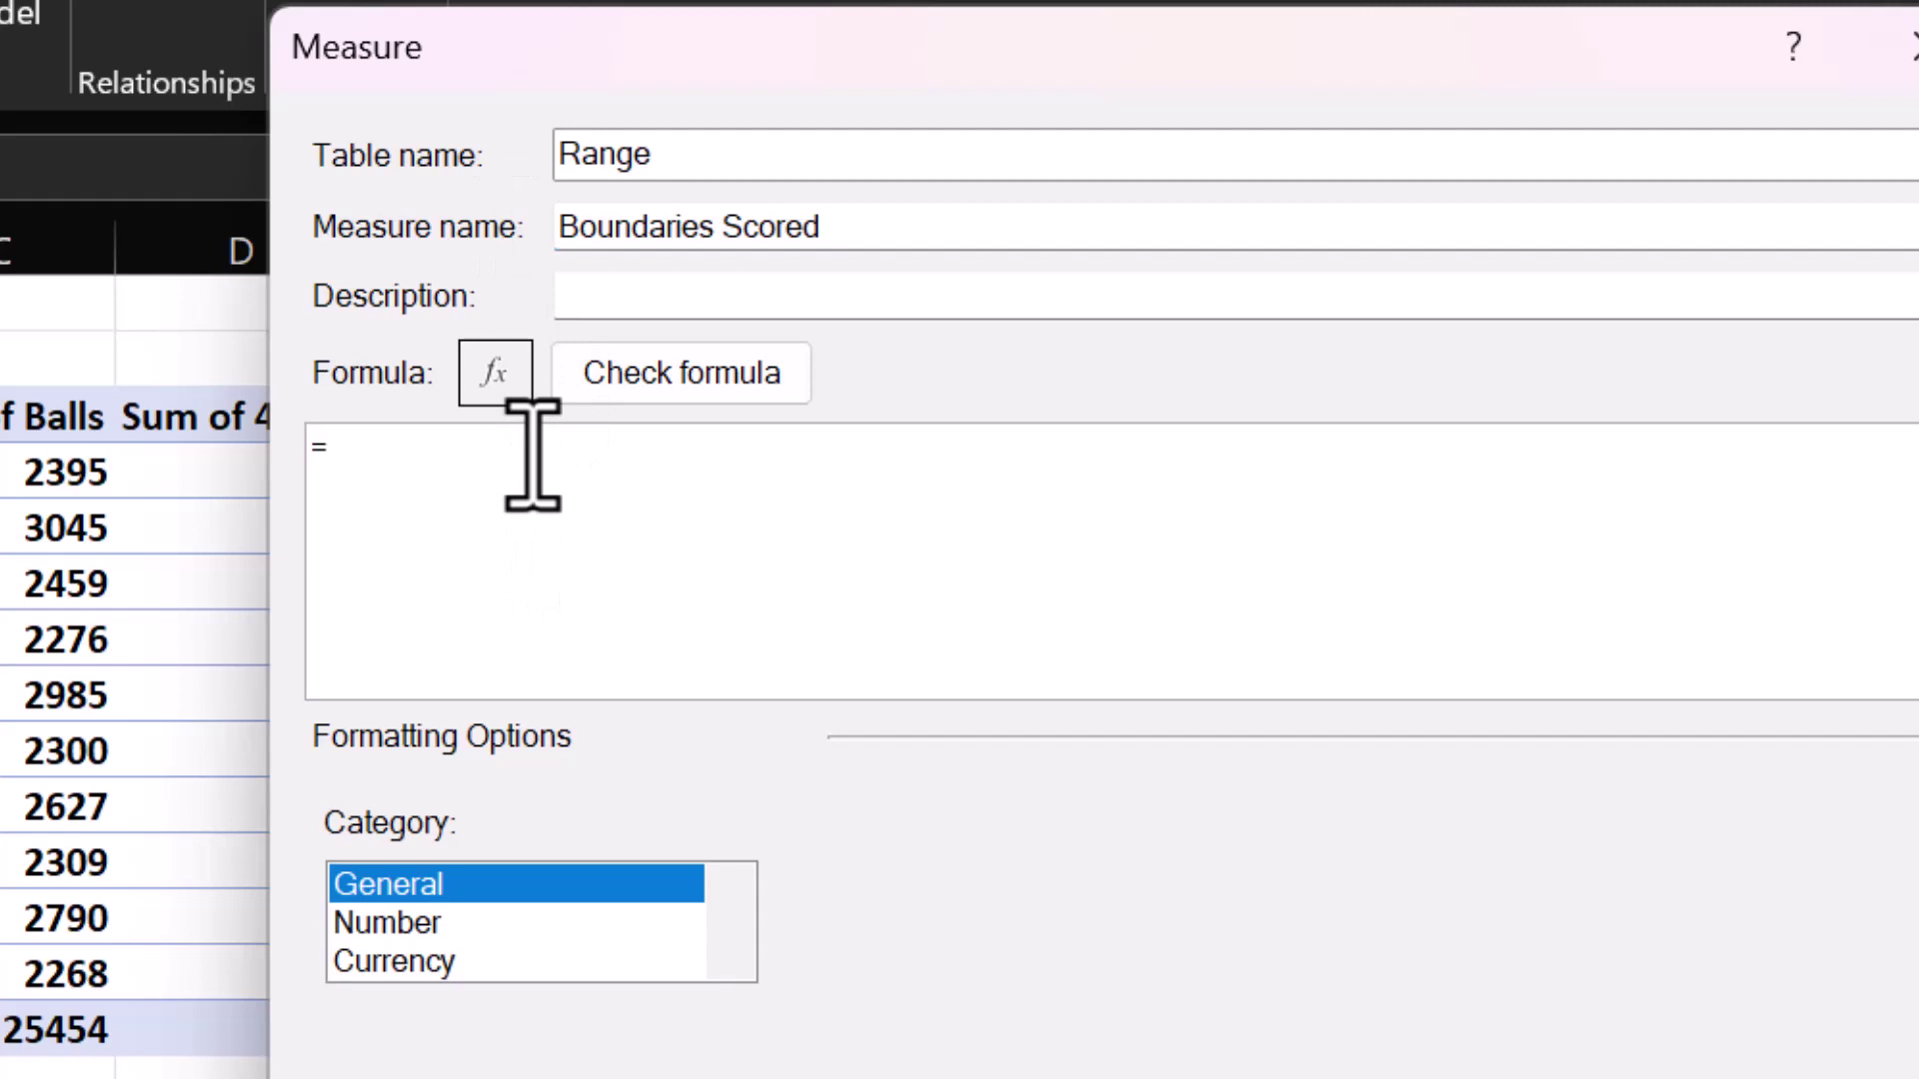
pyautogui.write('[')
pyautogui.doubleClick(536, 482)
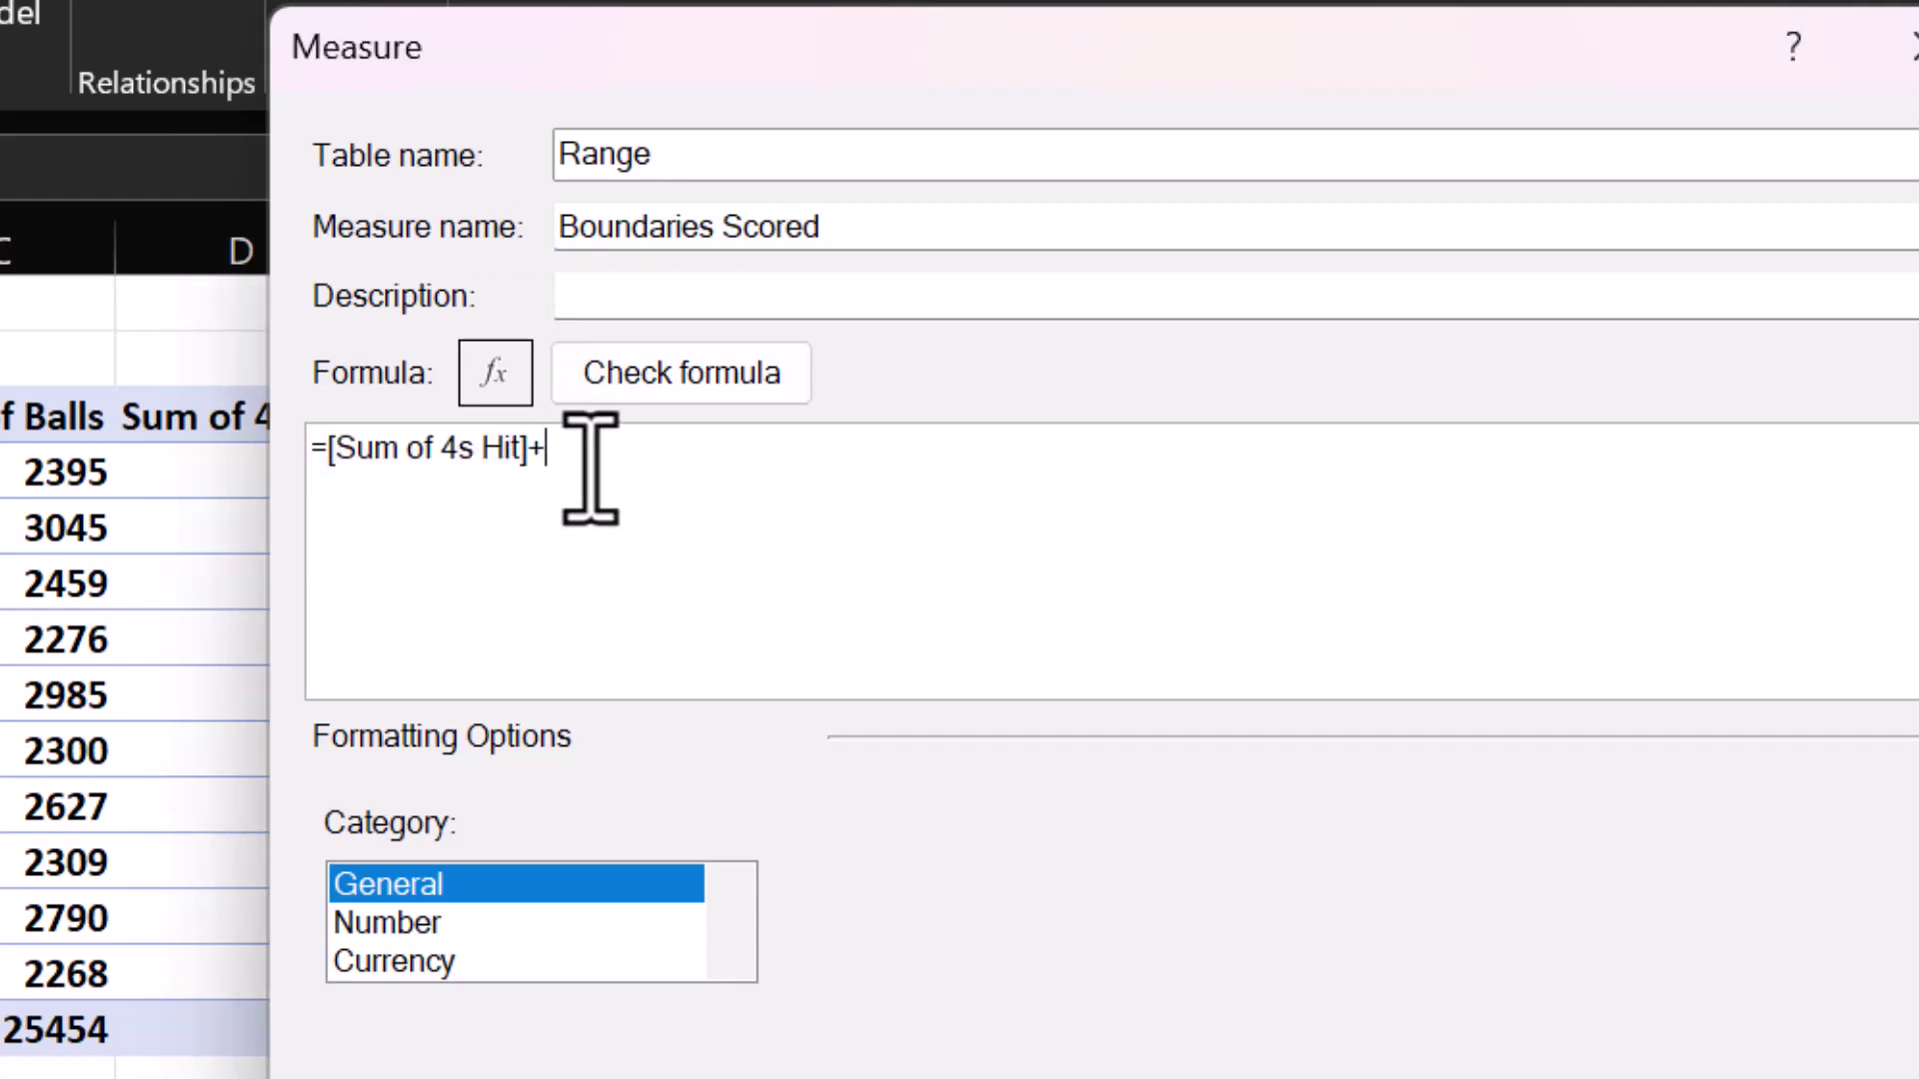
pyautogui.write('+[')
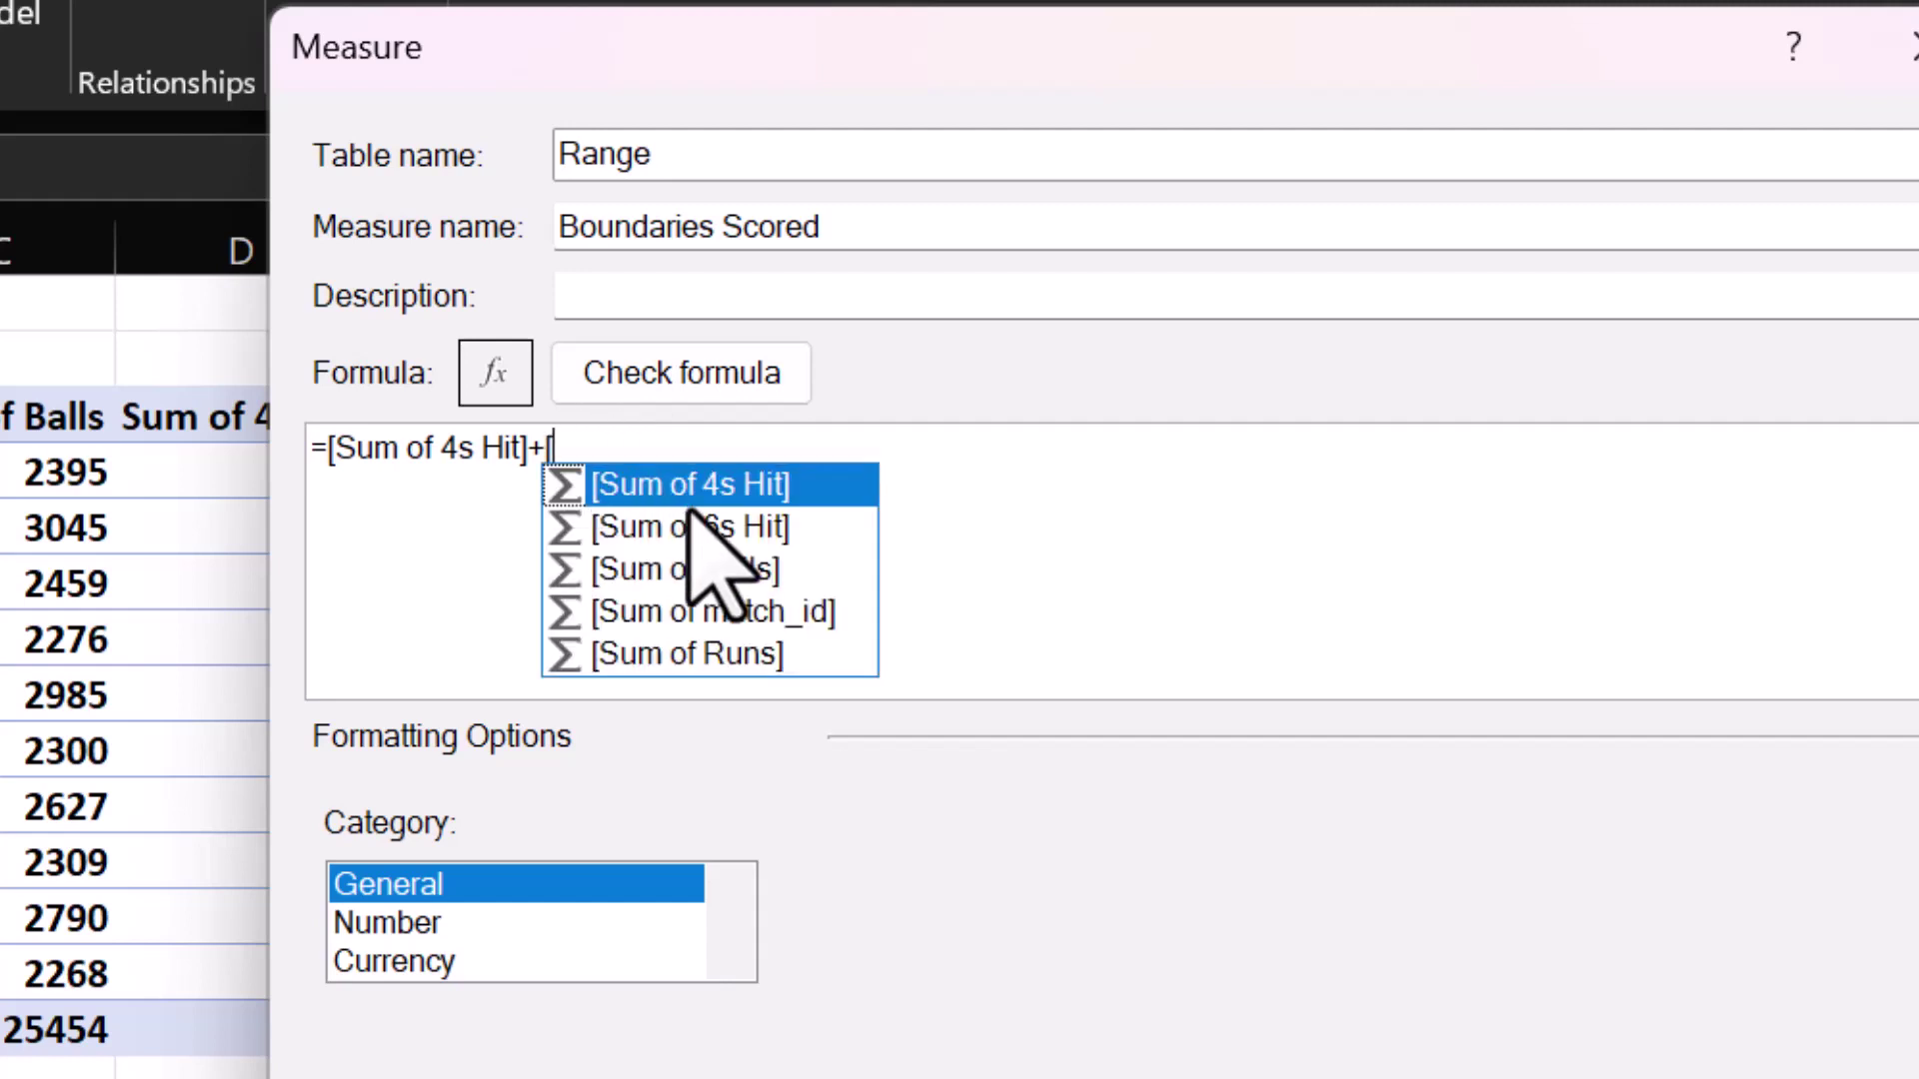
pyautogui.click(720, 530)
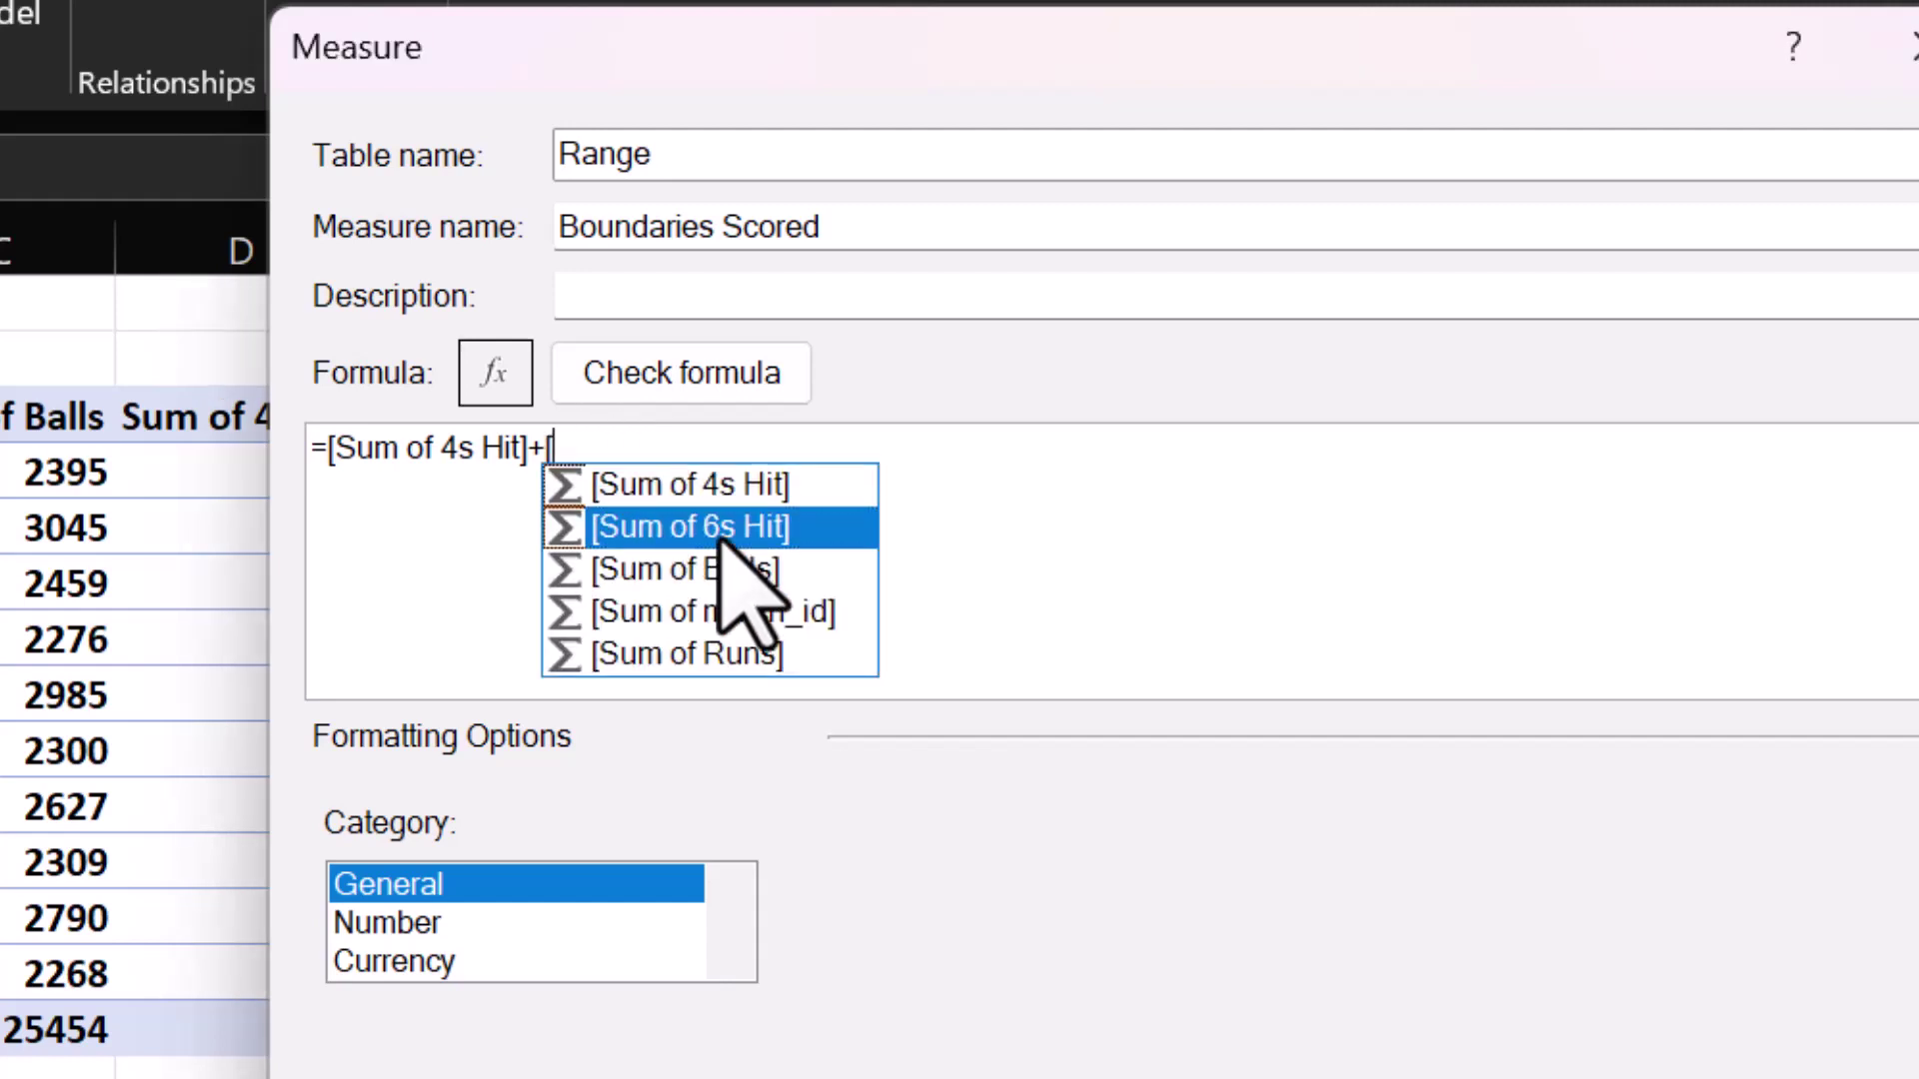
pyautogui.doubleClick(721, 530)
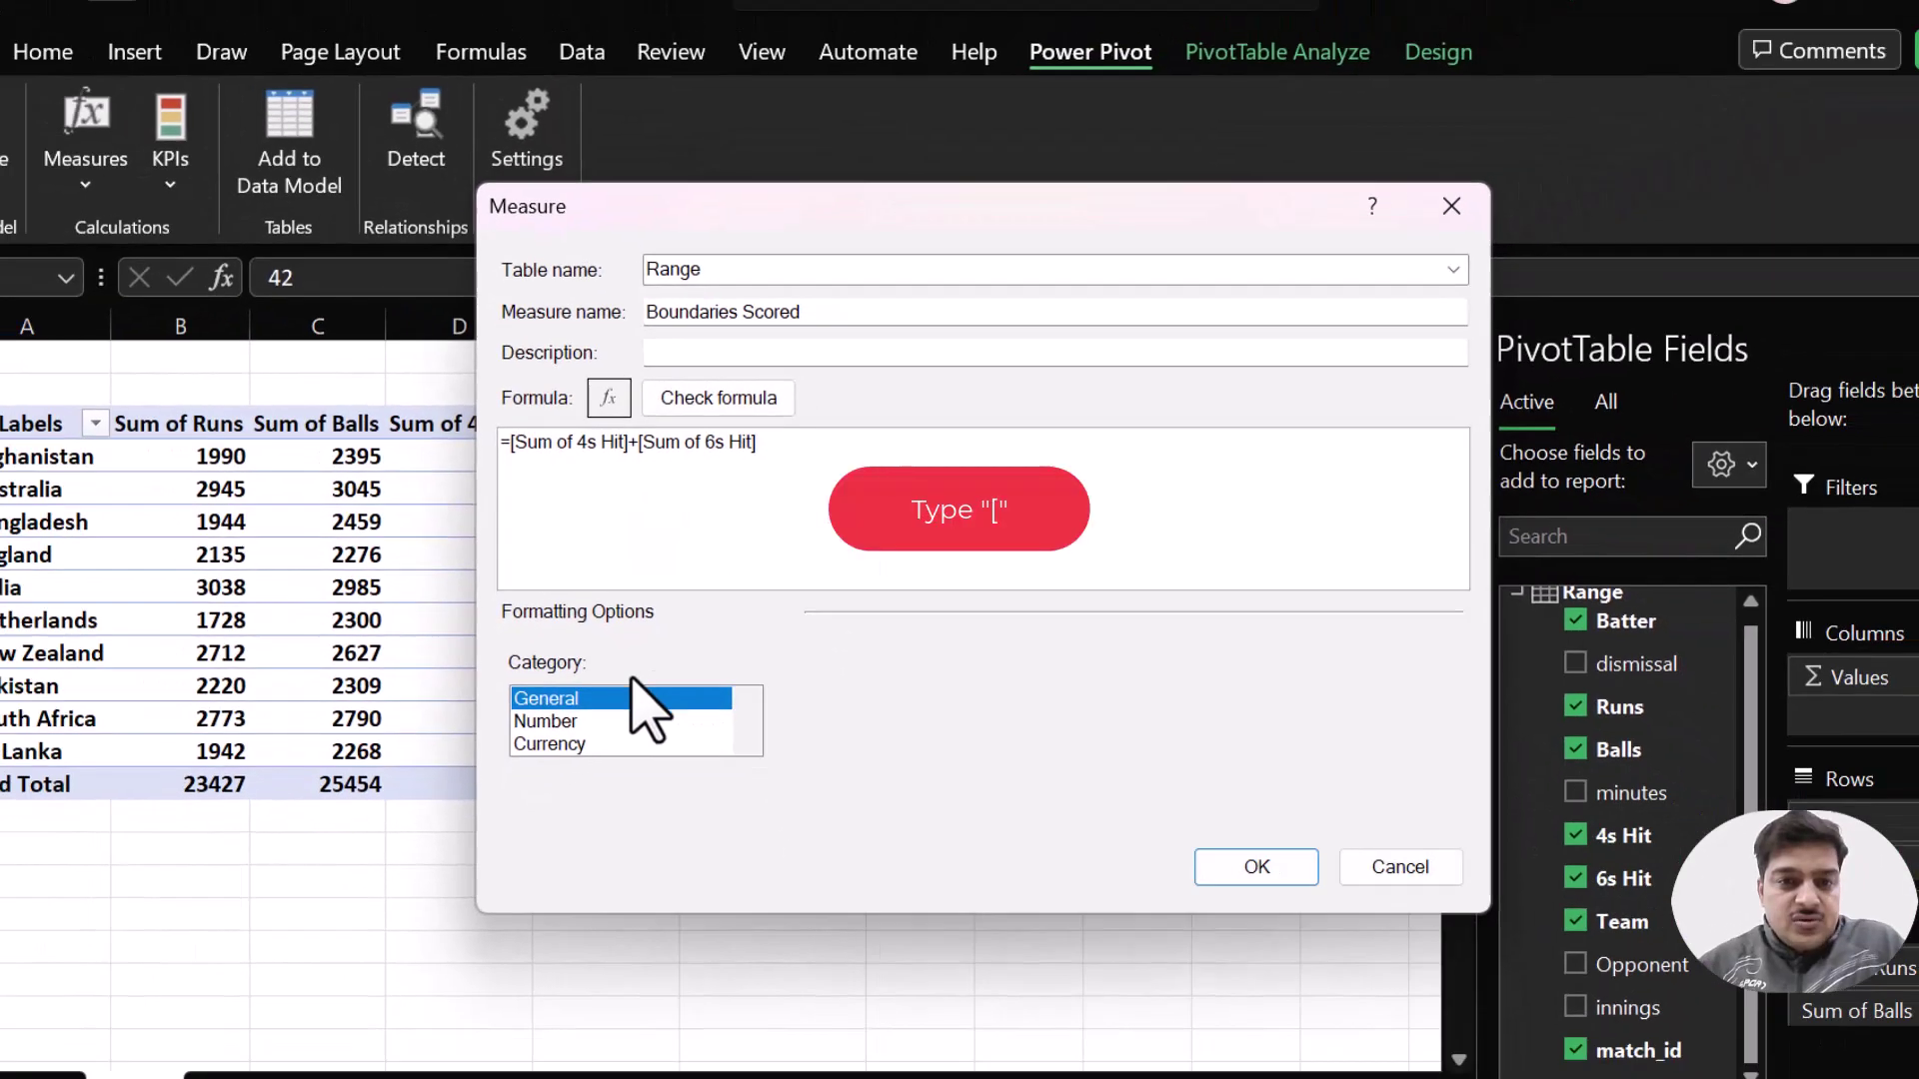
# - Format the Boundaries Scored measure as a Number in Whole Number format and create it
pyautogui.click(553, 720)
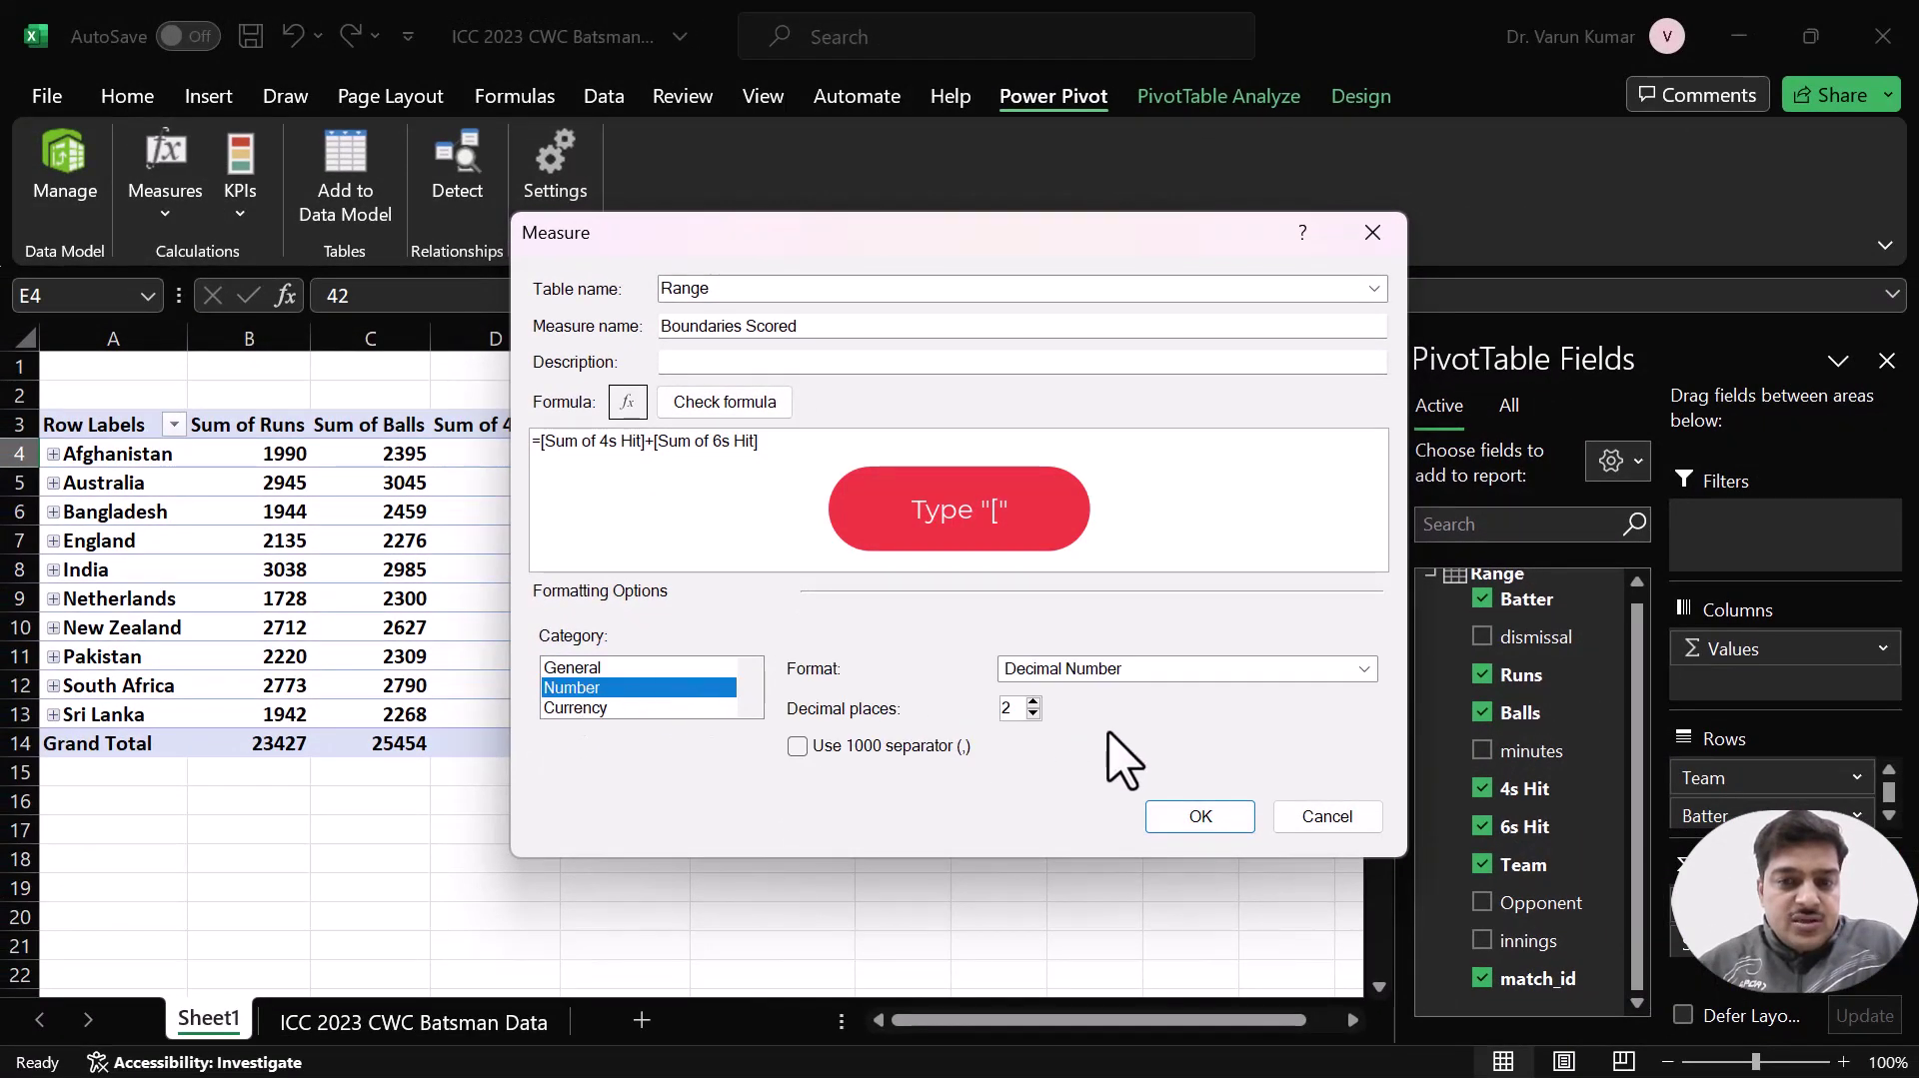
pyautogui.click(1060, 670)
pyautogui.click(1064, 708)
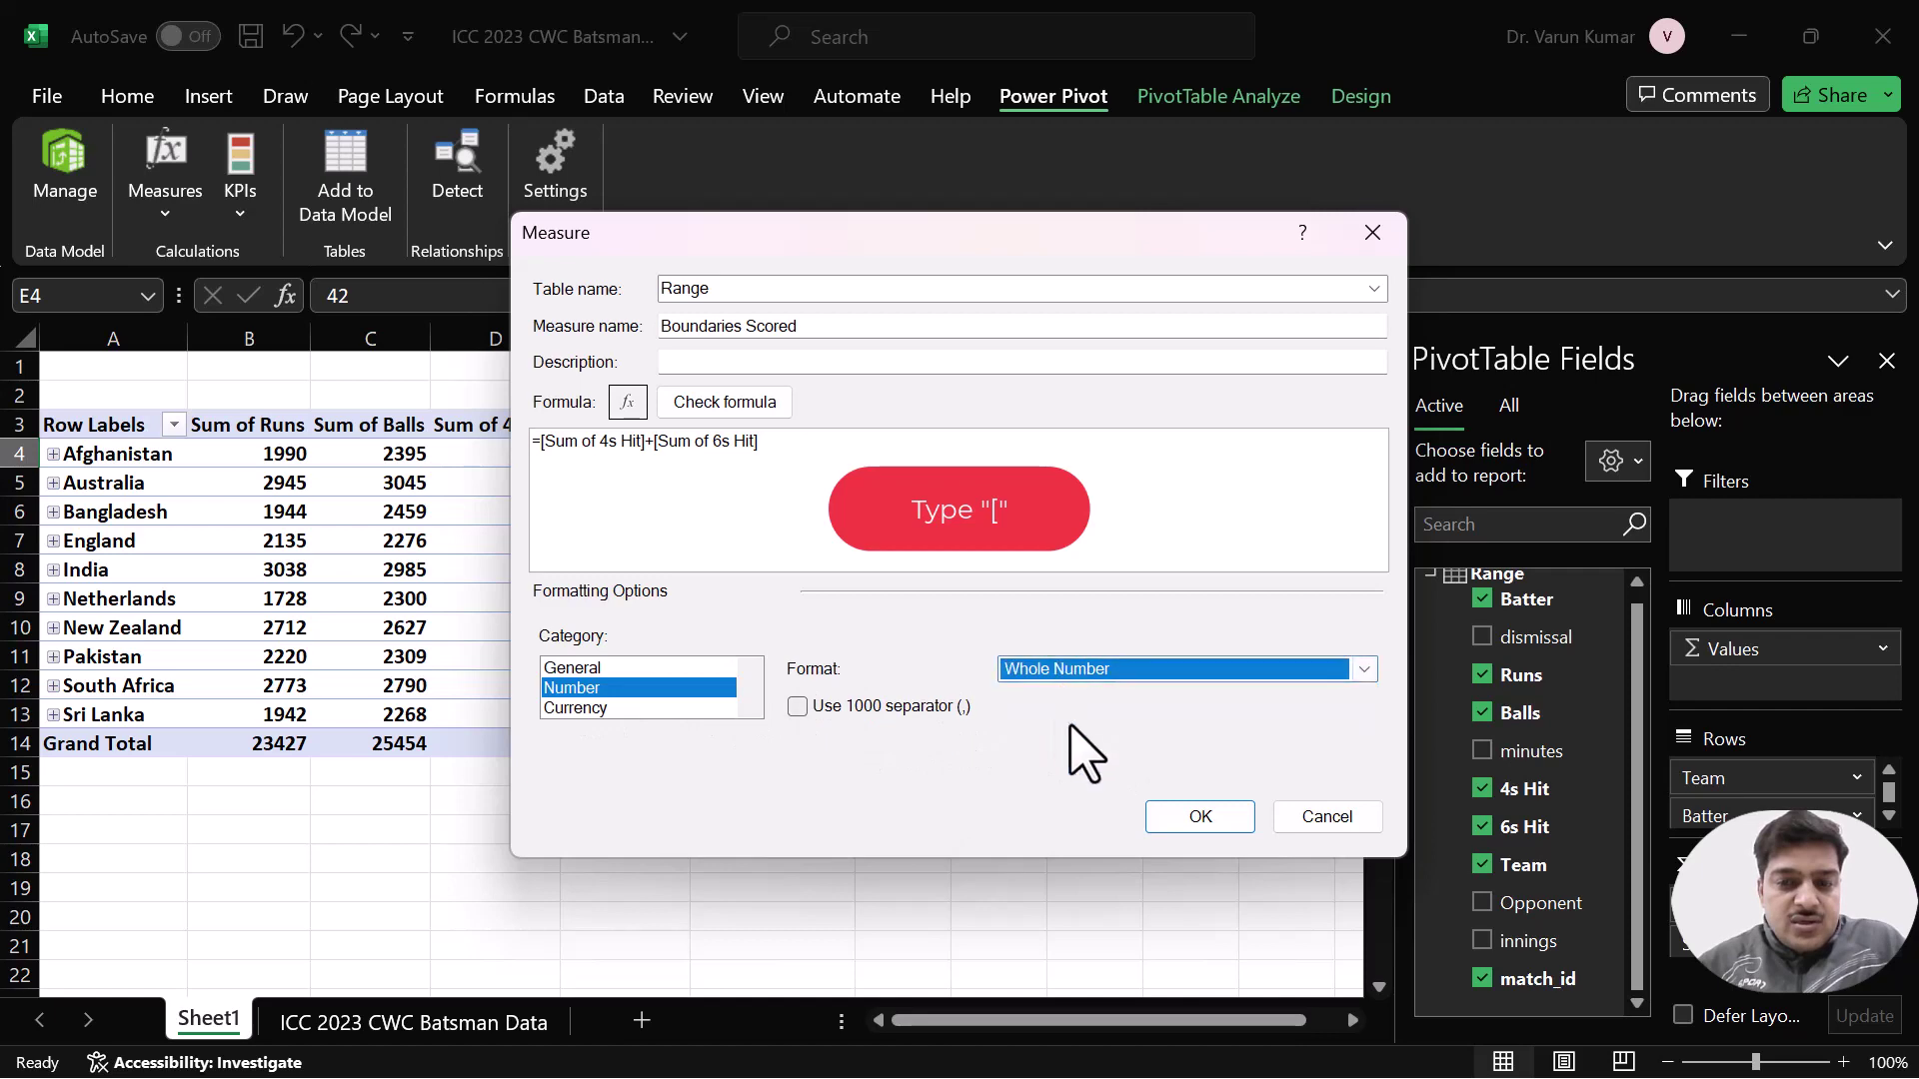
pyautogui.click(1185, 811)
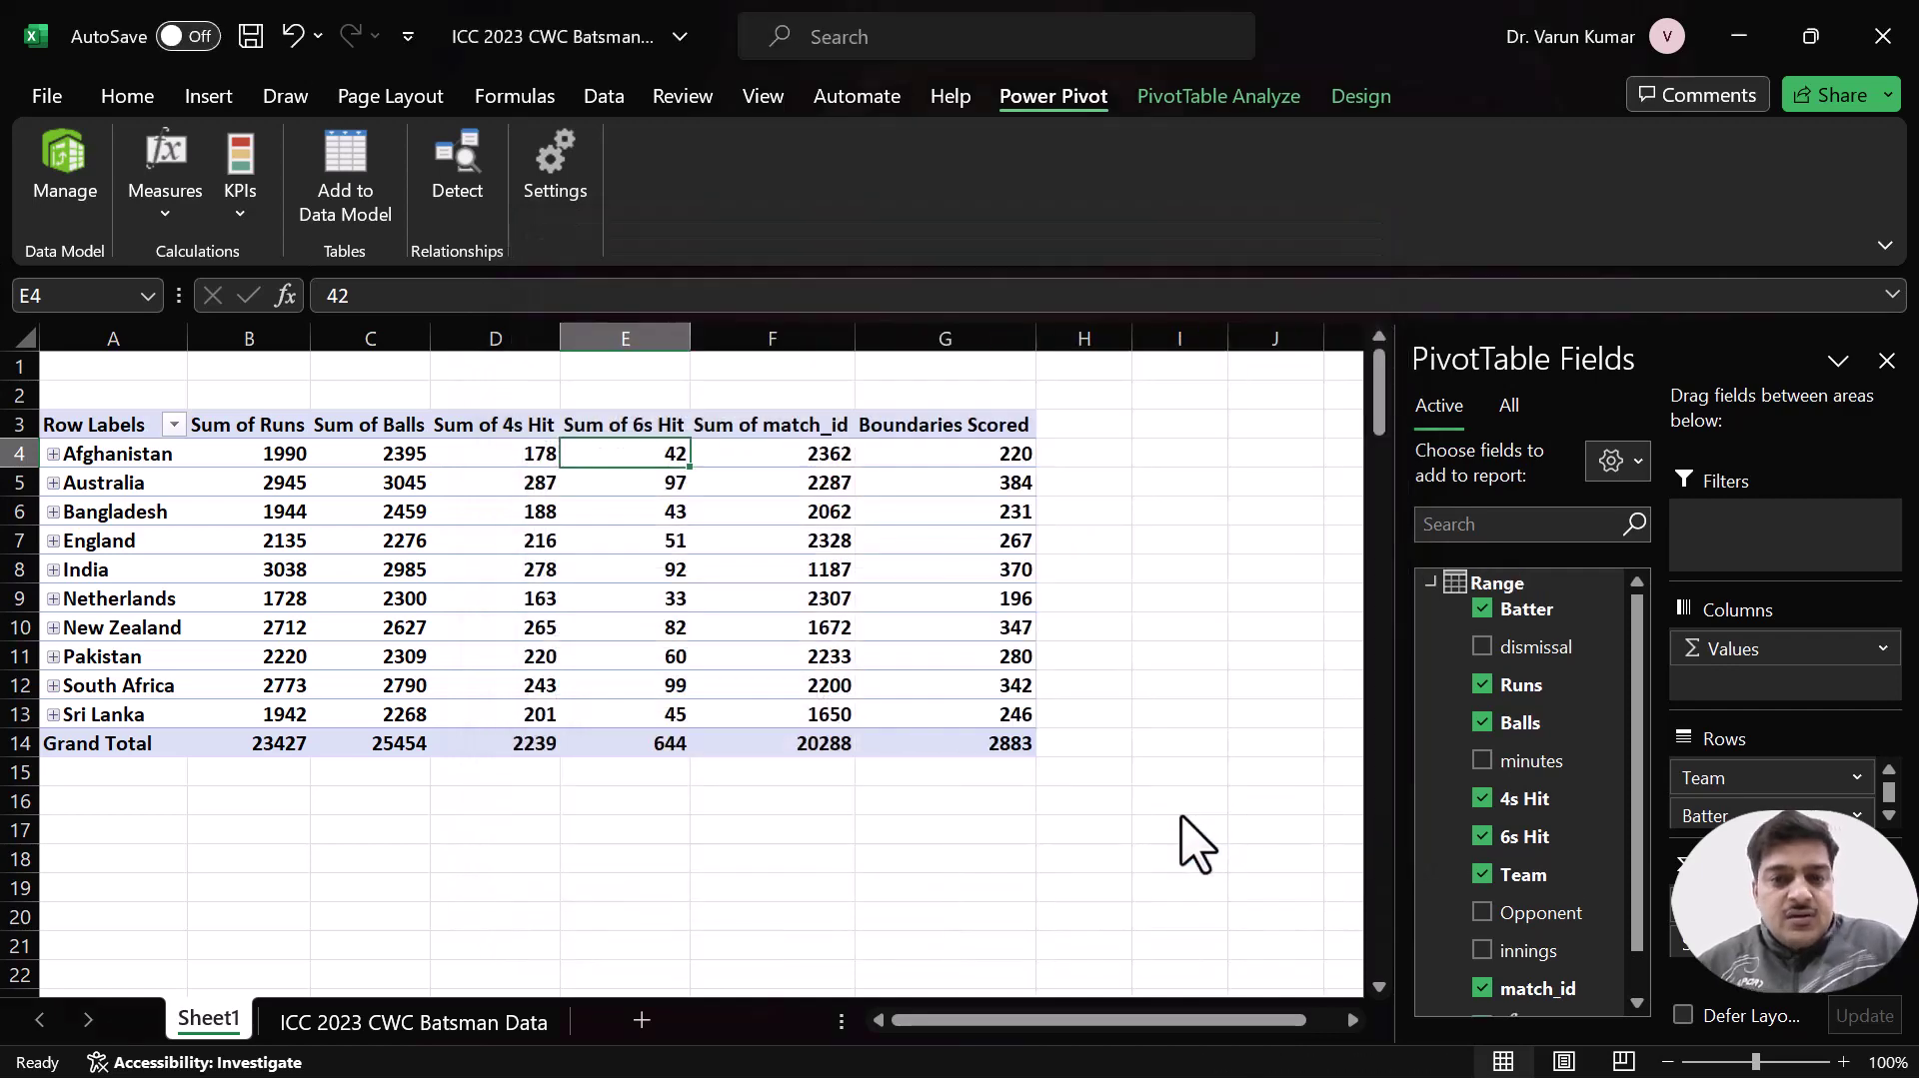
# - Expand Afghanistan to review the Boundaries Scored values of its batters, and collapse it again
pyautogui.click(958, 430)
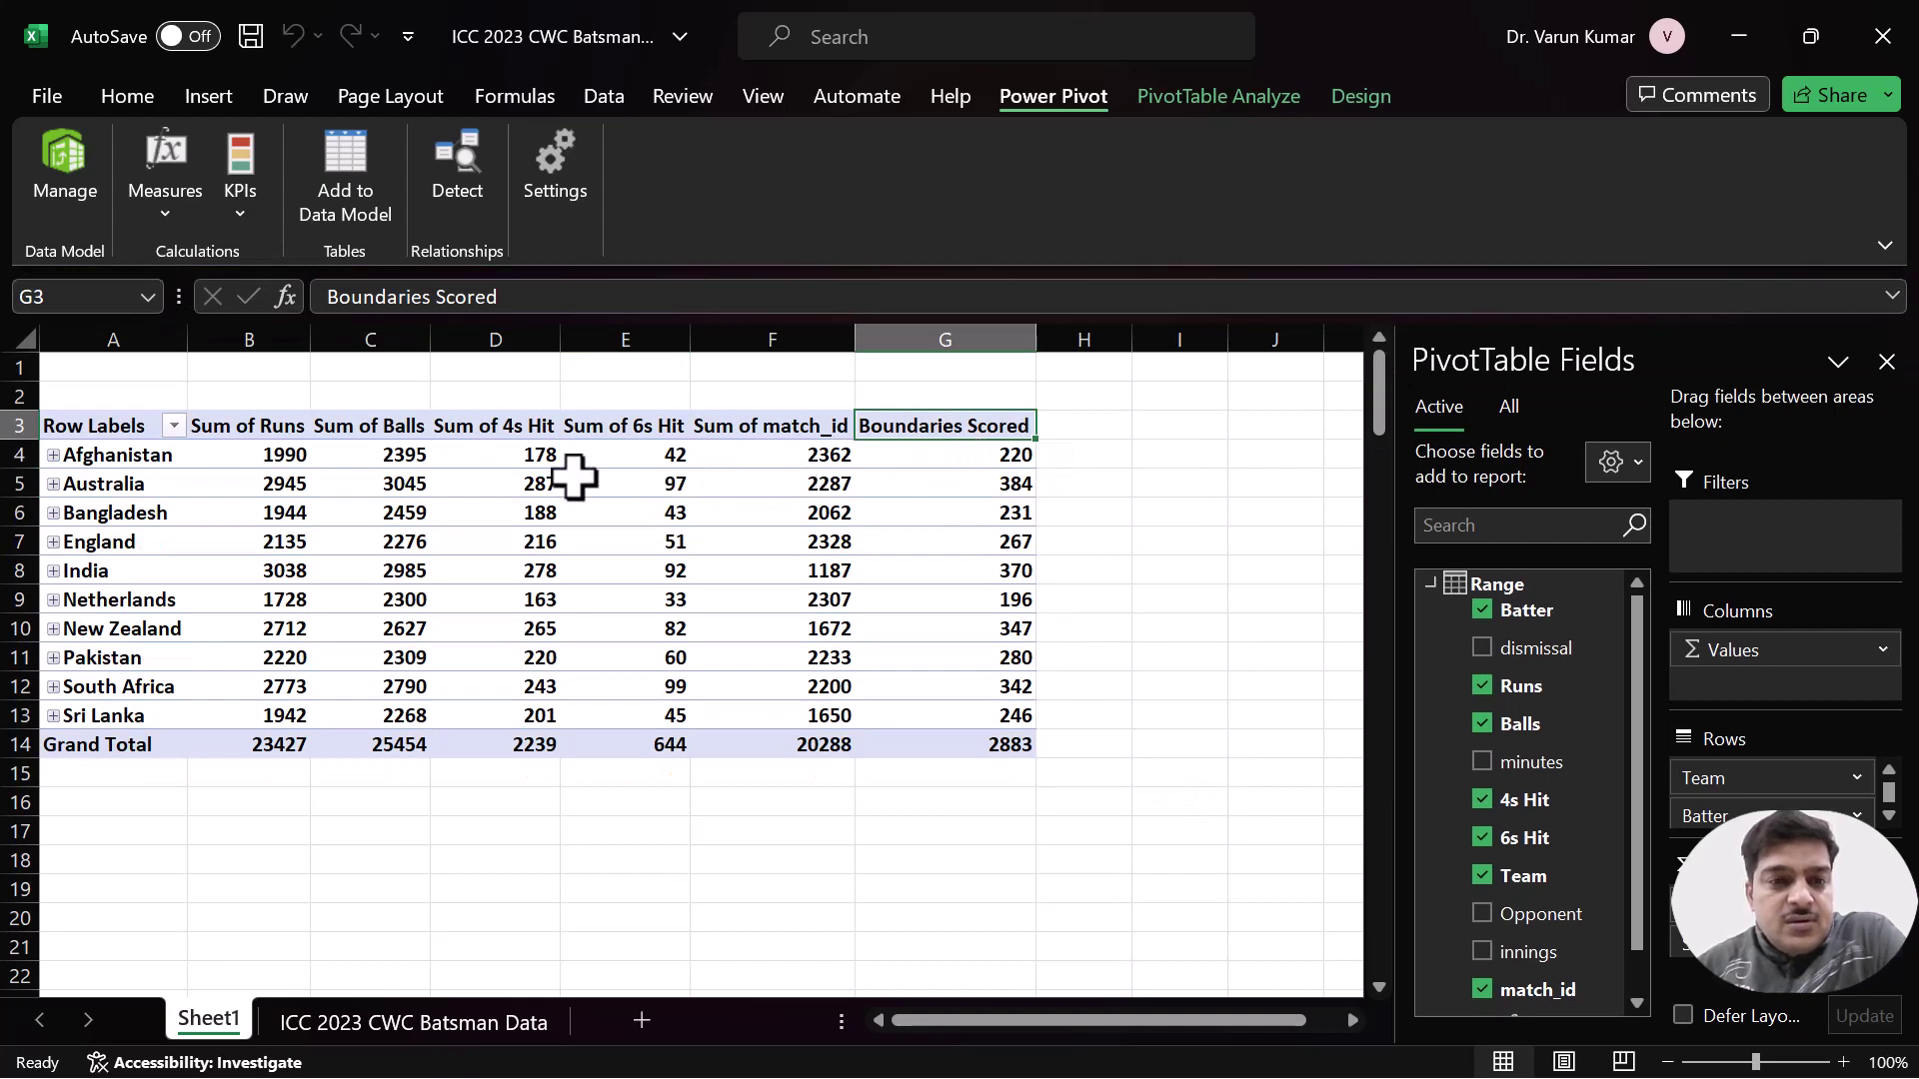
pyautogui.click(53, 455)
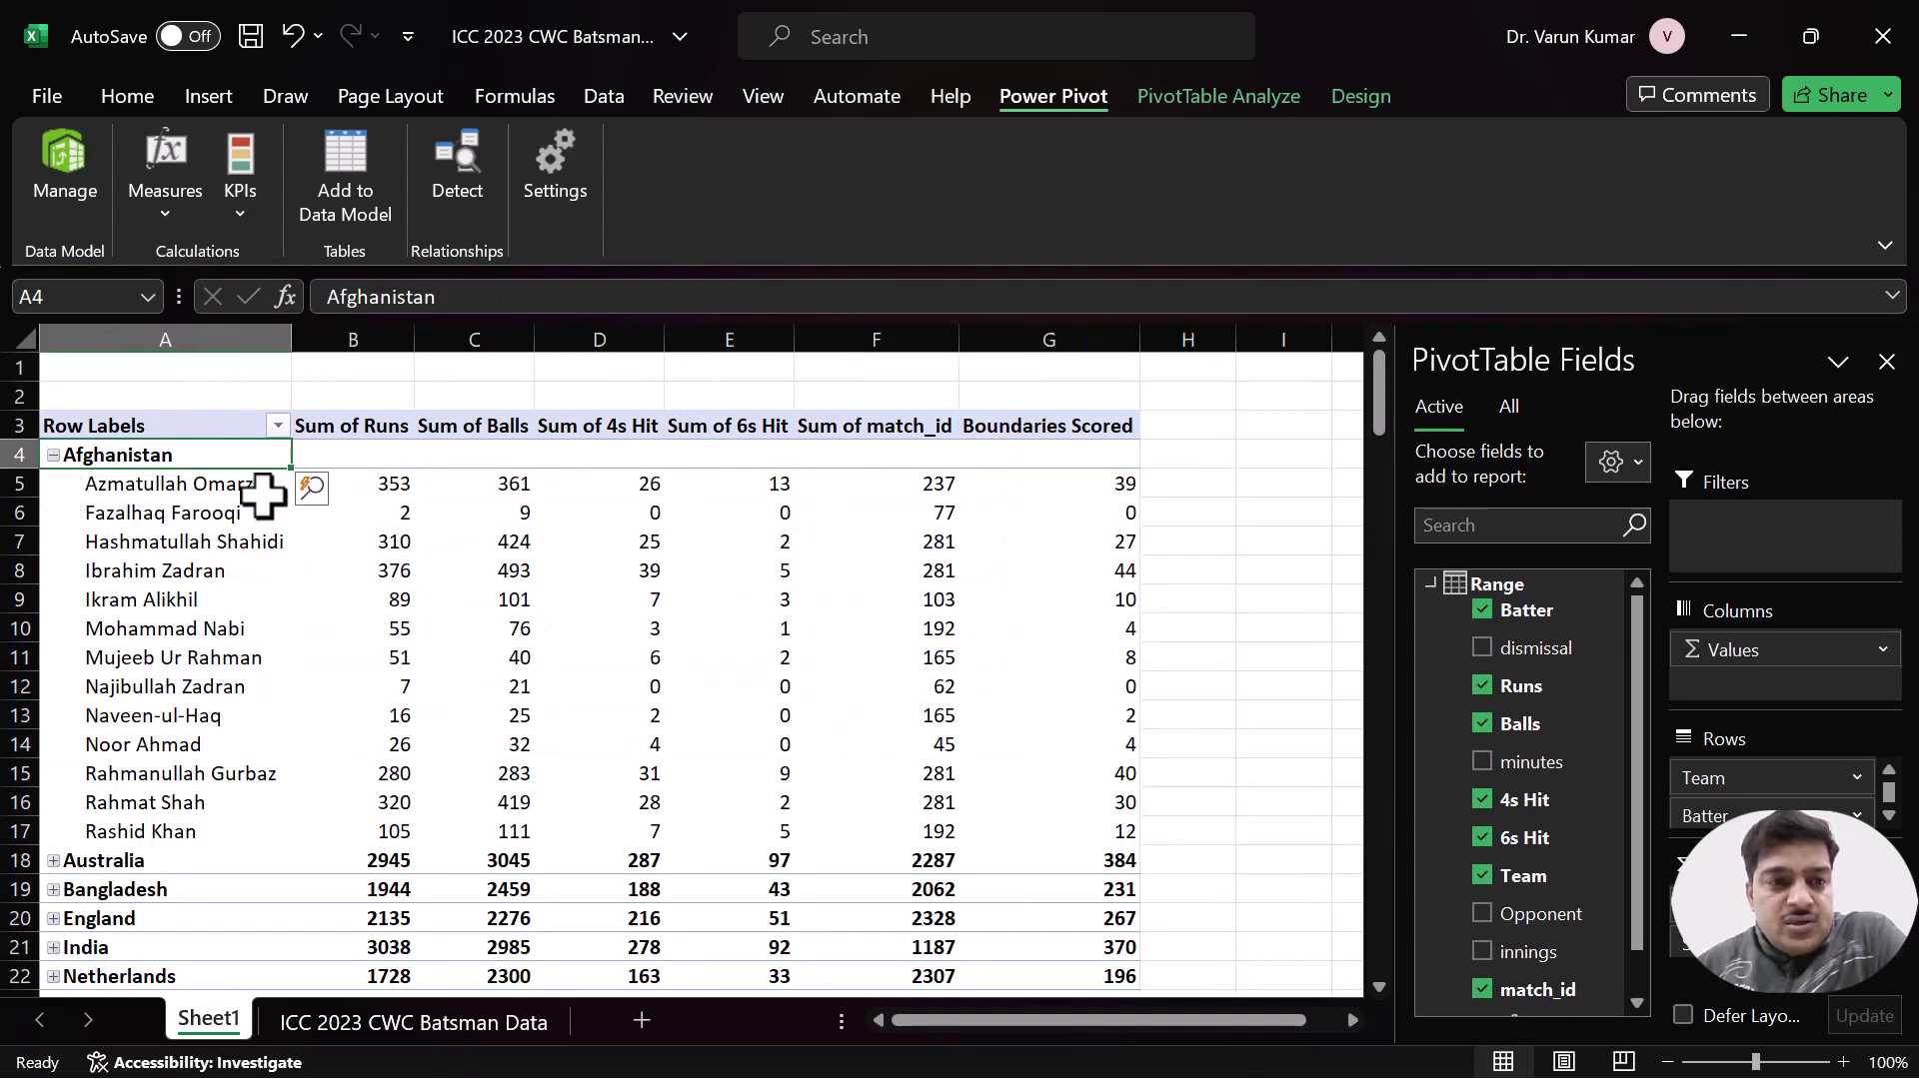
pyautogui.moveTo(1109, 484); pyautogui.dragTo(1122, 687)
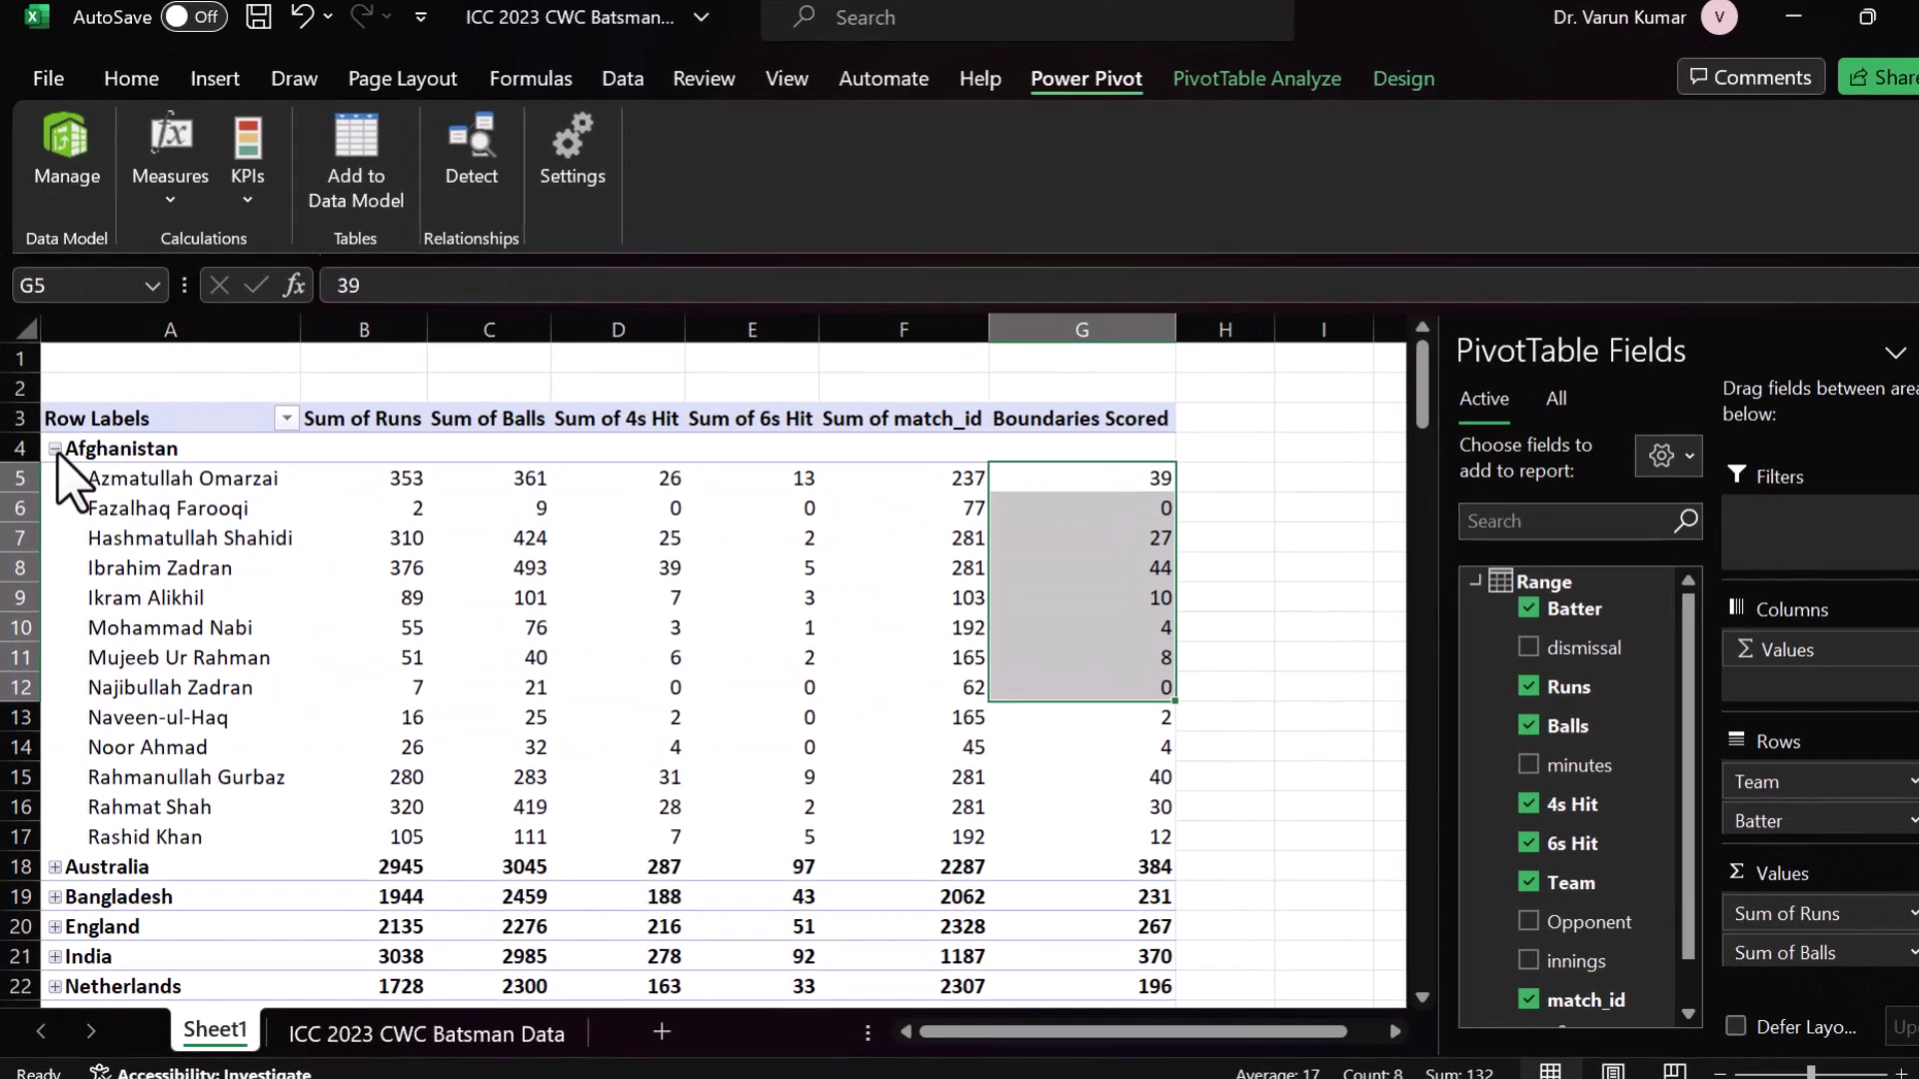
pyautogui.click(53, 456)
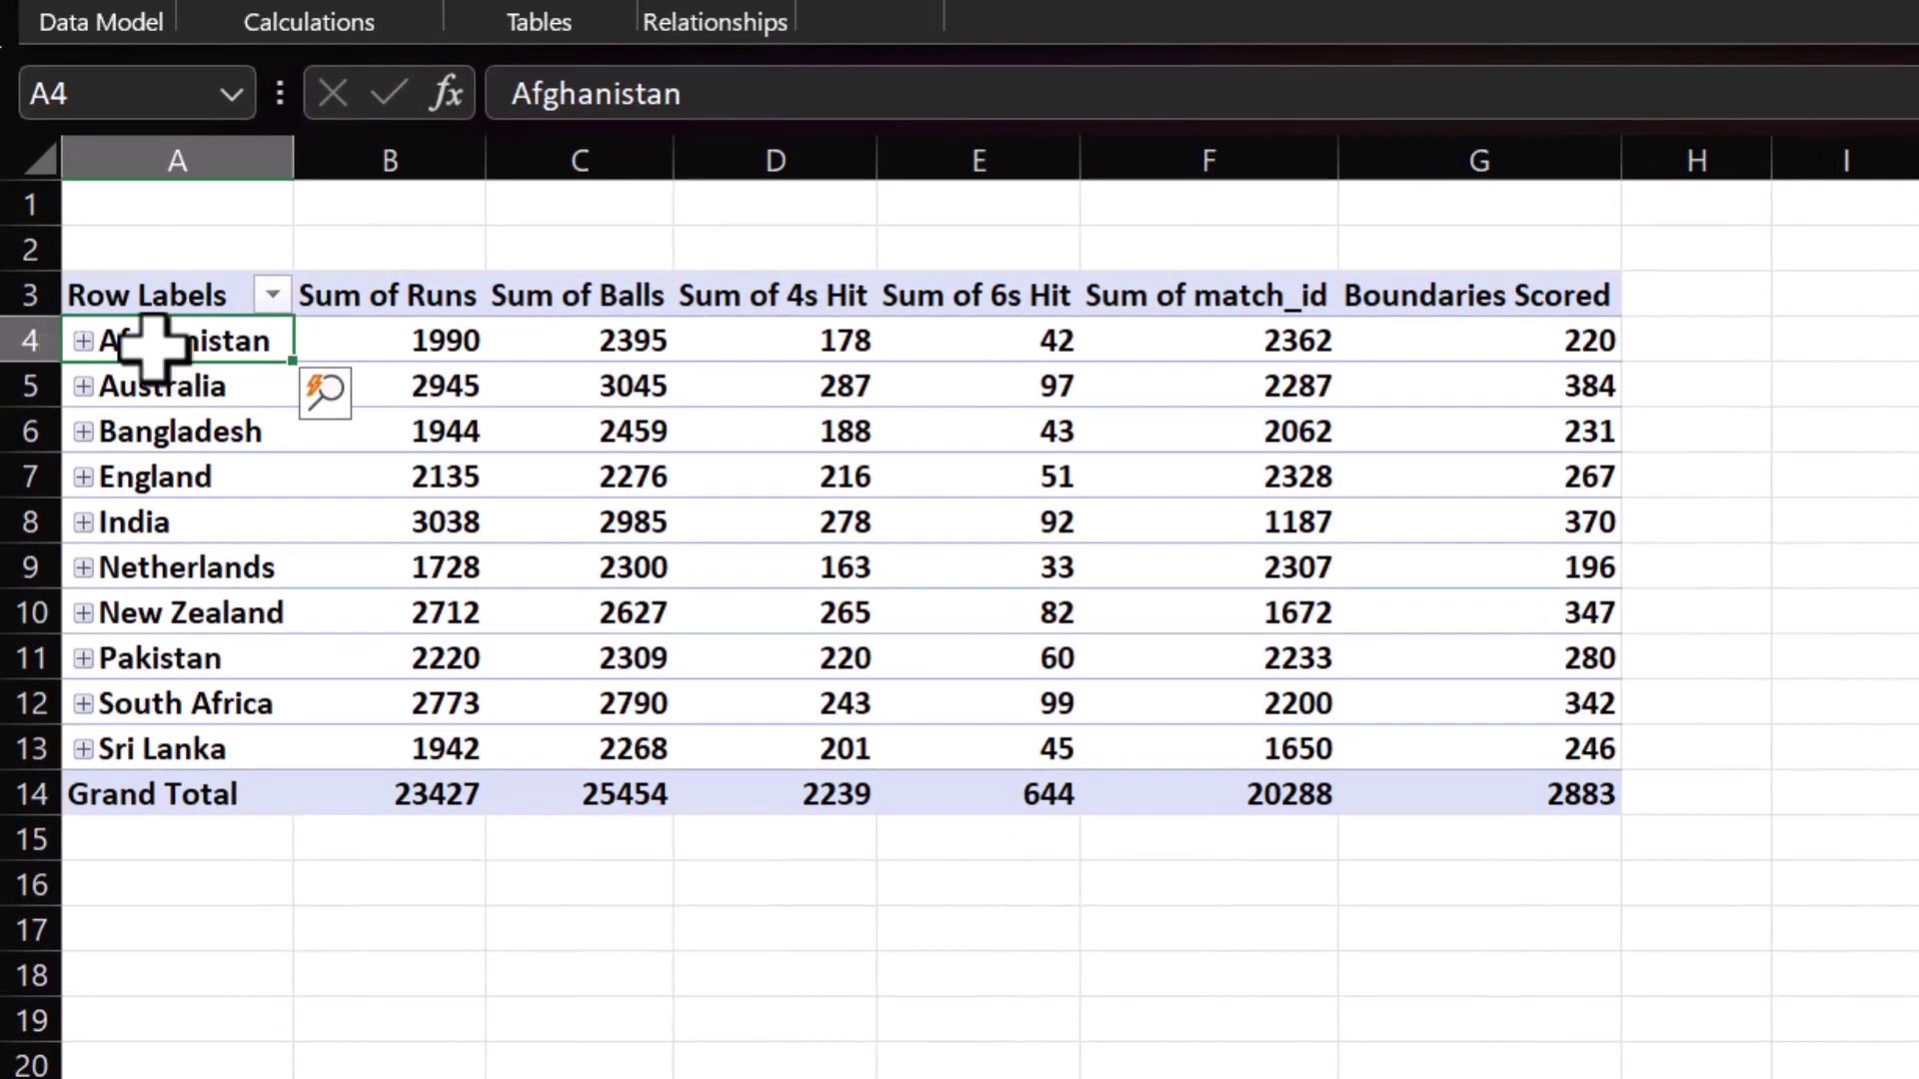
# - Compare Afghanistan's Boundaries Scored value with its sums of 4s Hit and 6s Hit
pyautogui.click(1580, 352)
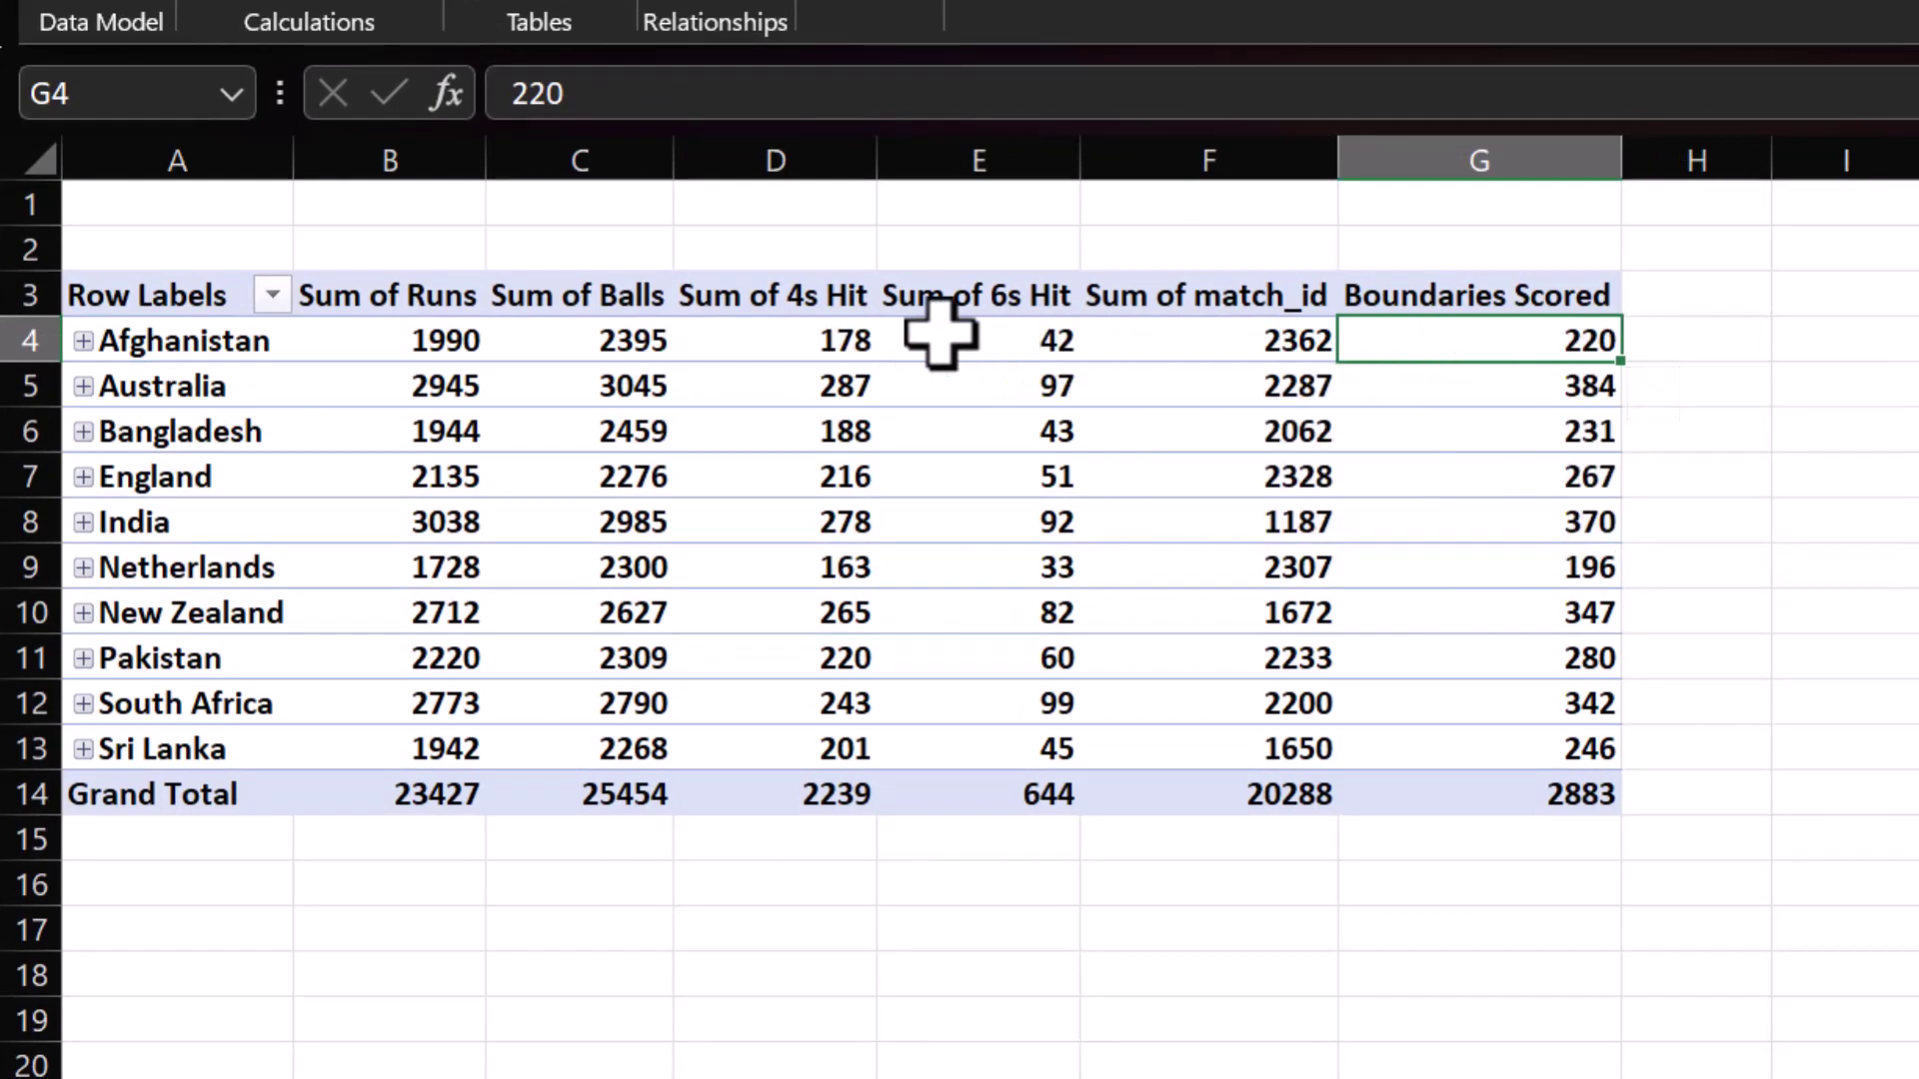
pyautogui.click(848, 341)
pyautogui.click(1015, 341)
pyautogui.click(1587, 340)
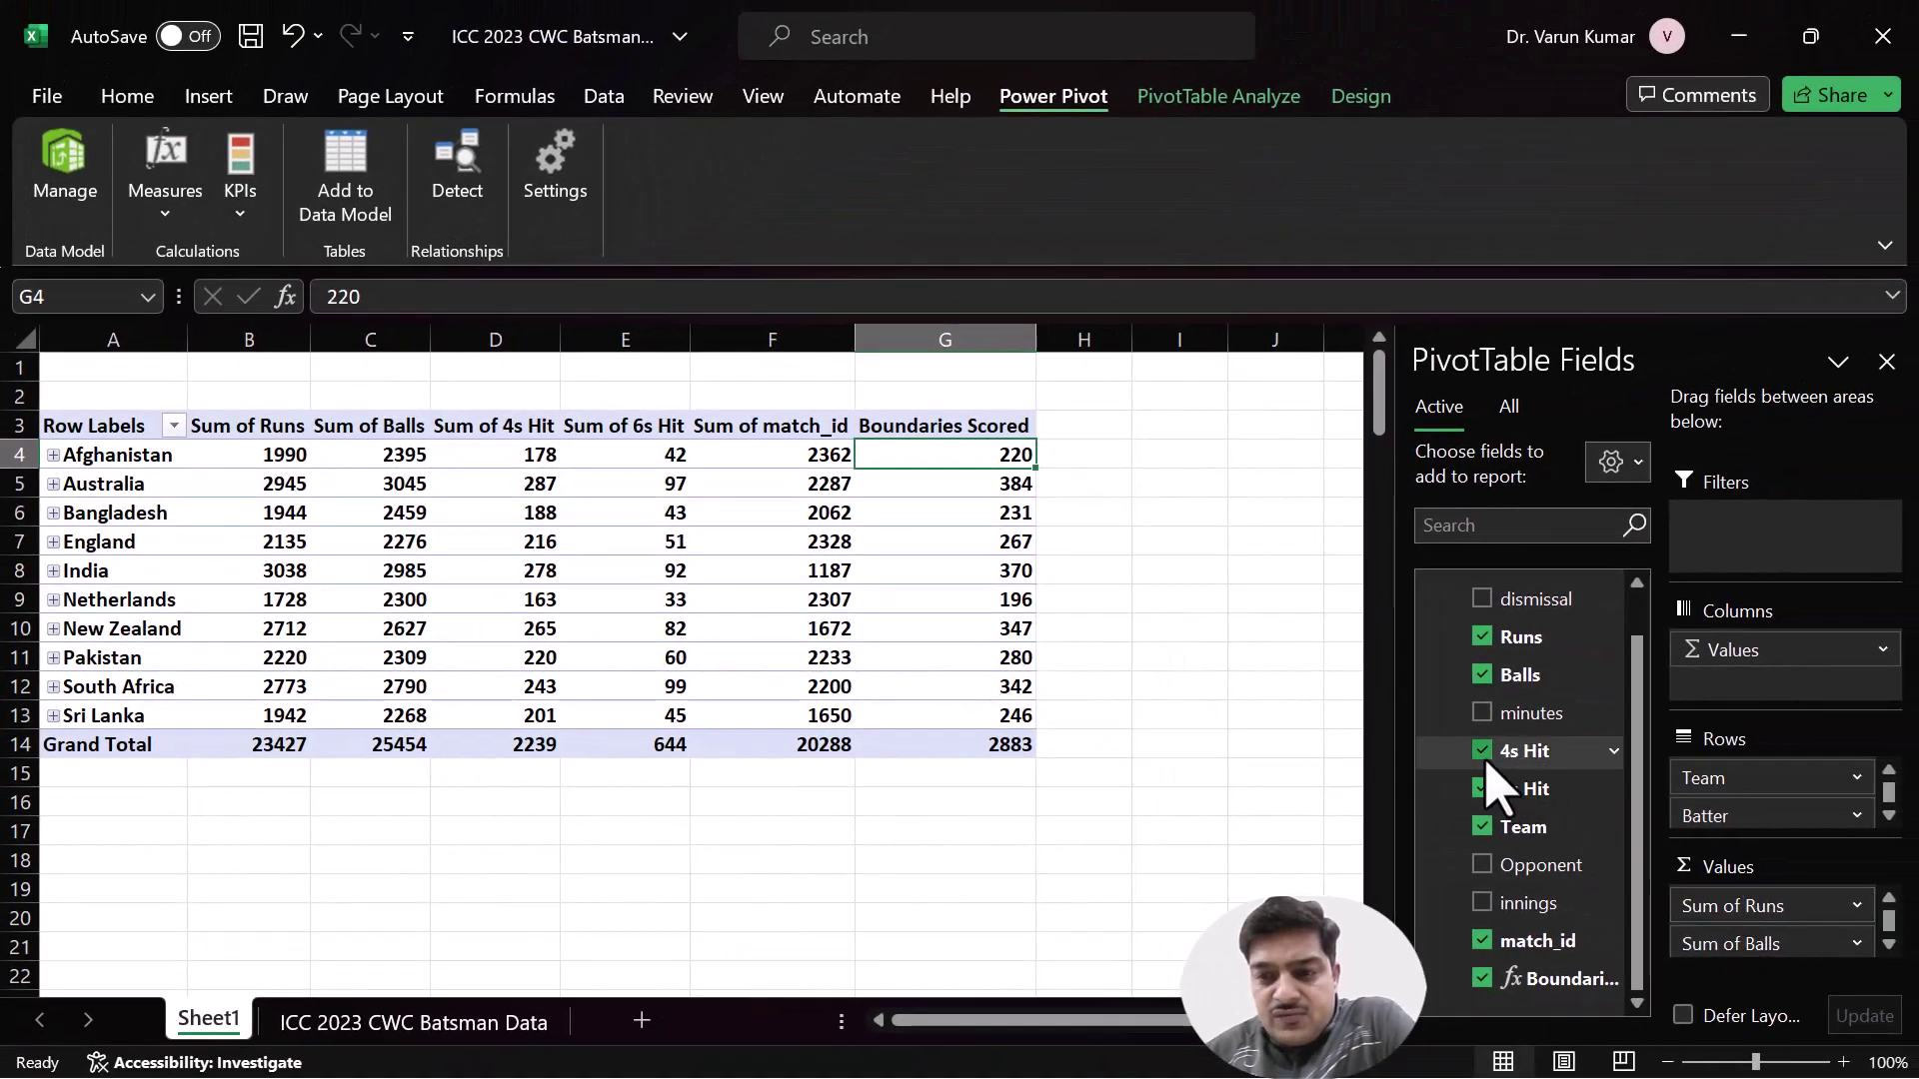
# - Remove the 4s Hit and 6s Hit fields from the PivotTable values, keeping Boundaries Scored
pyautogui.click(1483, 753)
pyautogui.click(1483, 790)
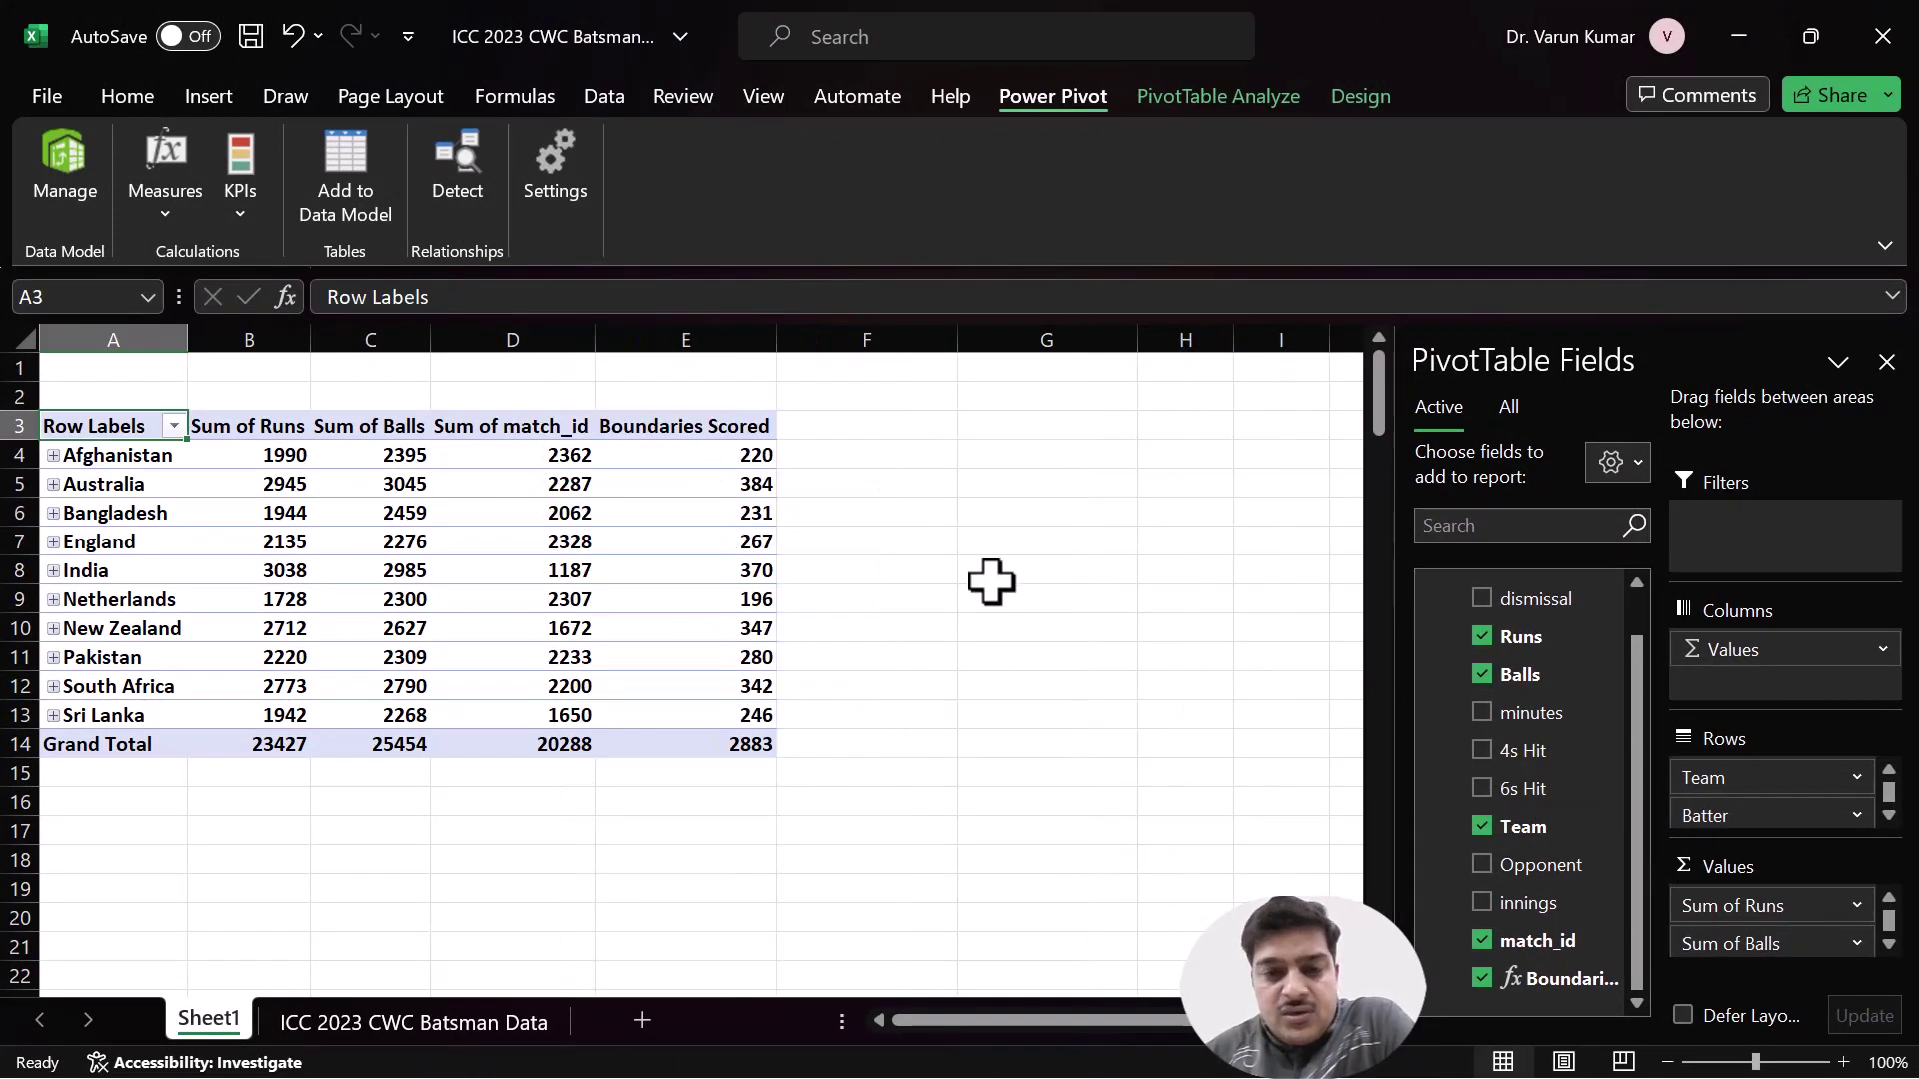
pyautogui.moveTo(698, 452)
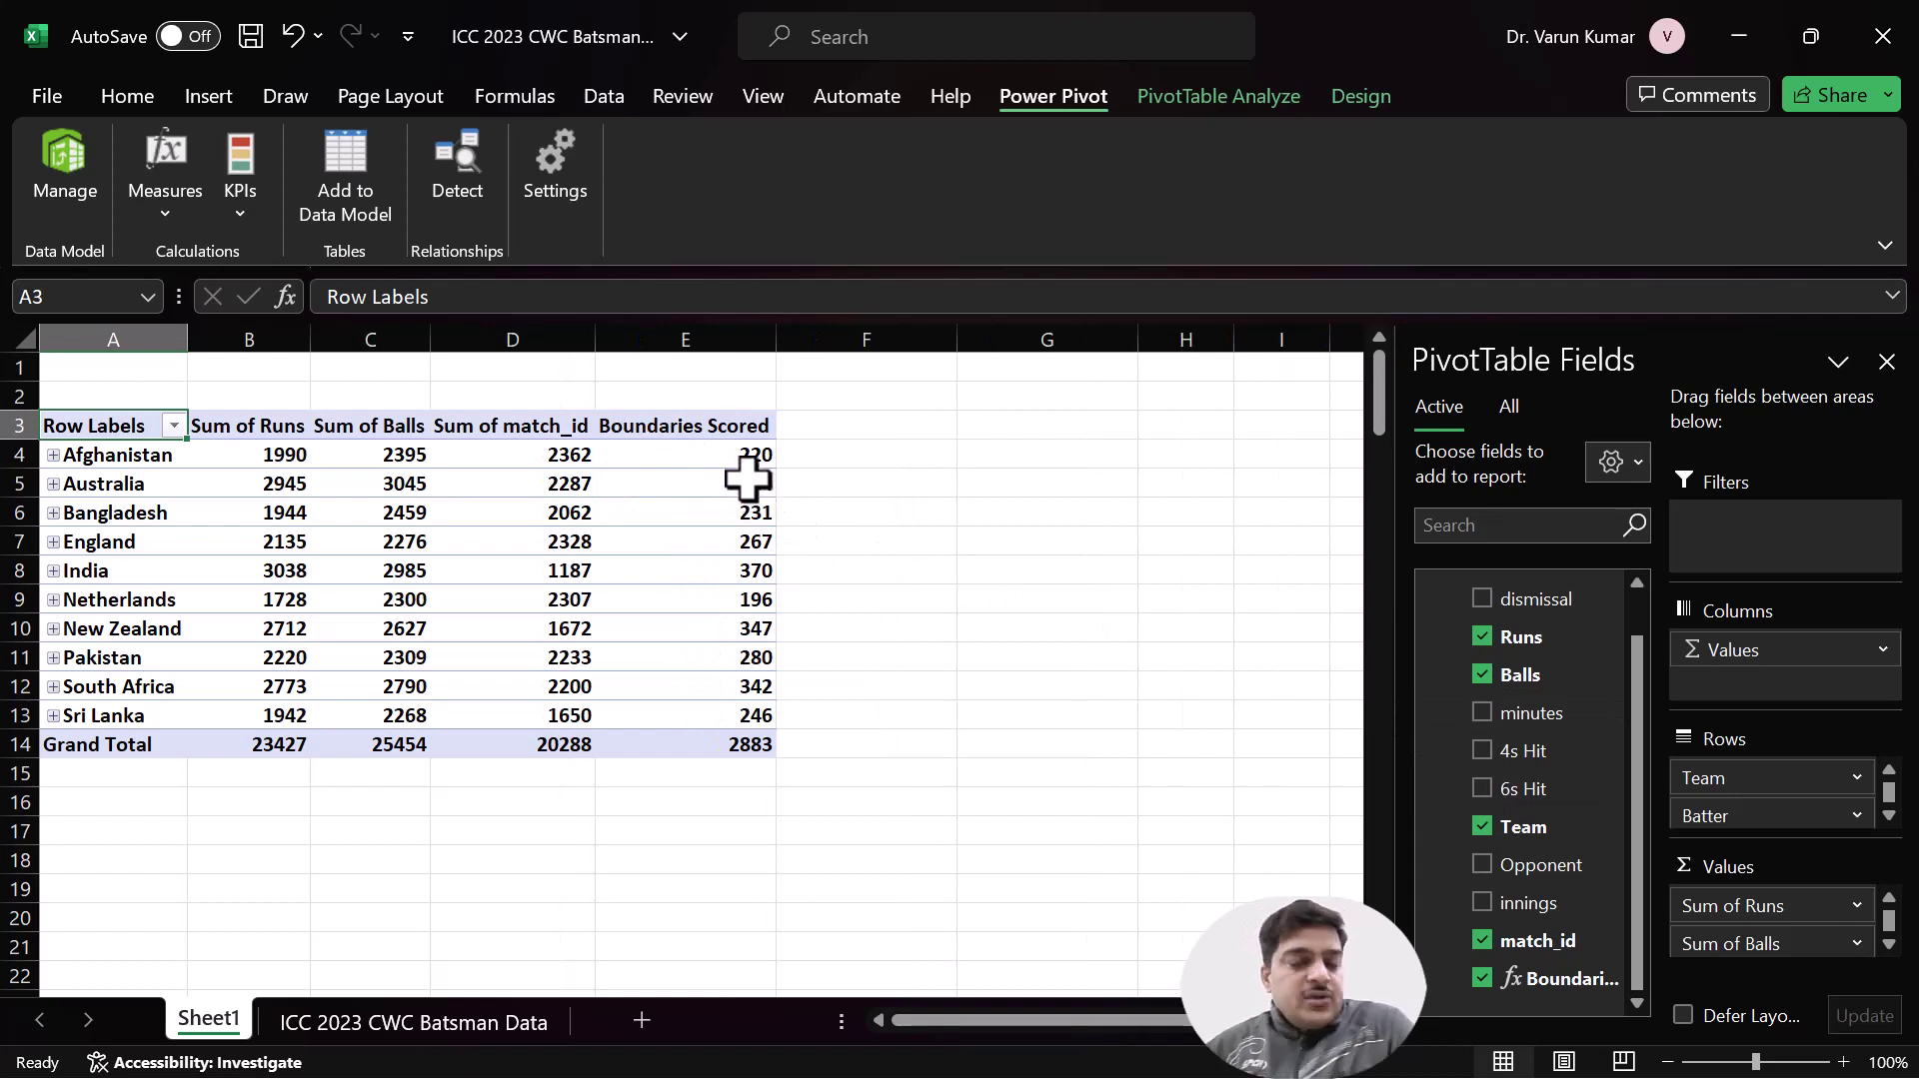
pyautogui.moveTo(748, 480)
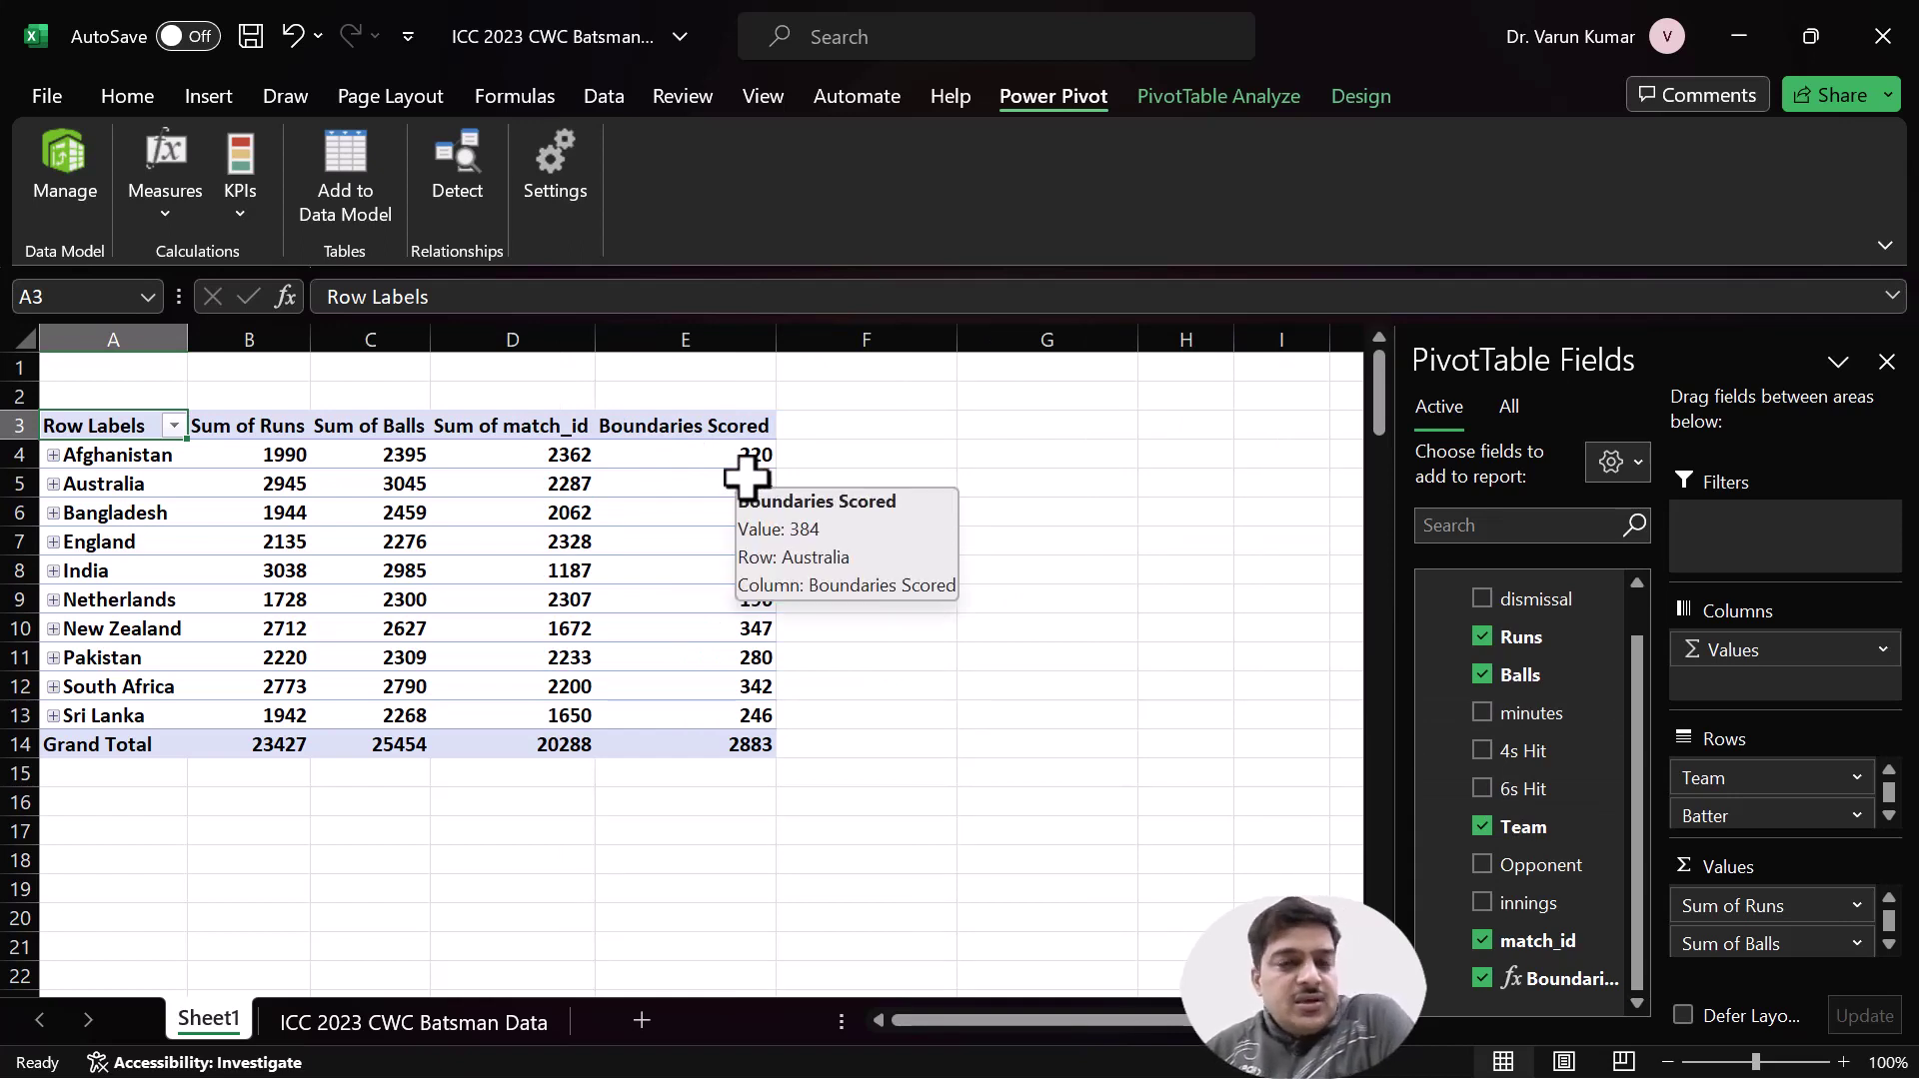
# - Compare the match_id column in the ICC 2023 CWC Batsman Data sheet with the Sum of match_id values in the PivotTable
pyautogui.moveTo(594, 459)
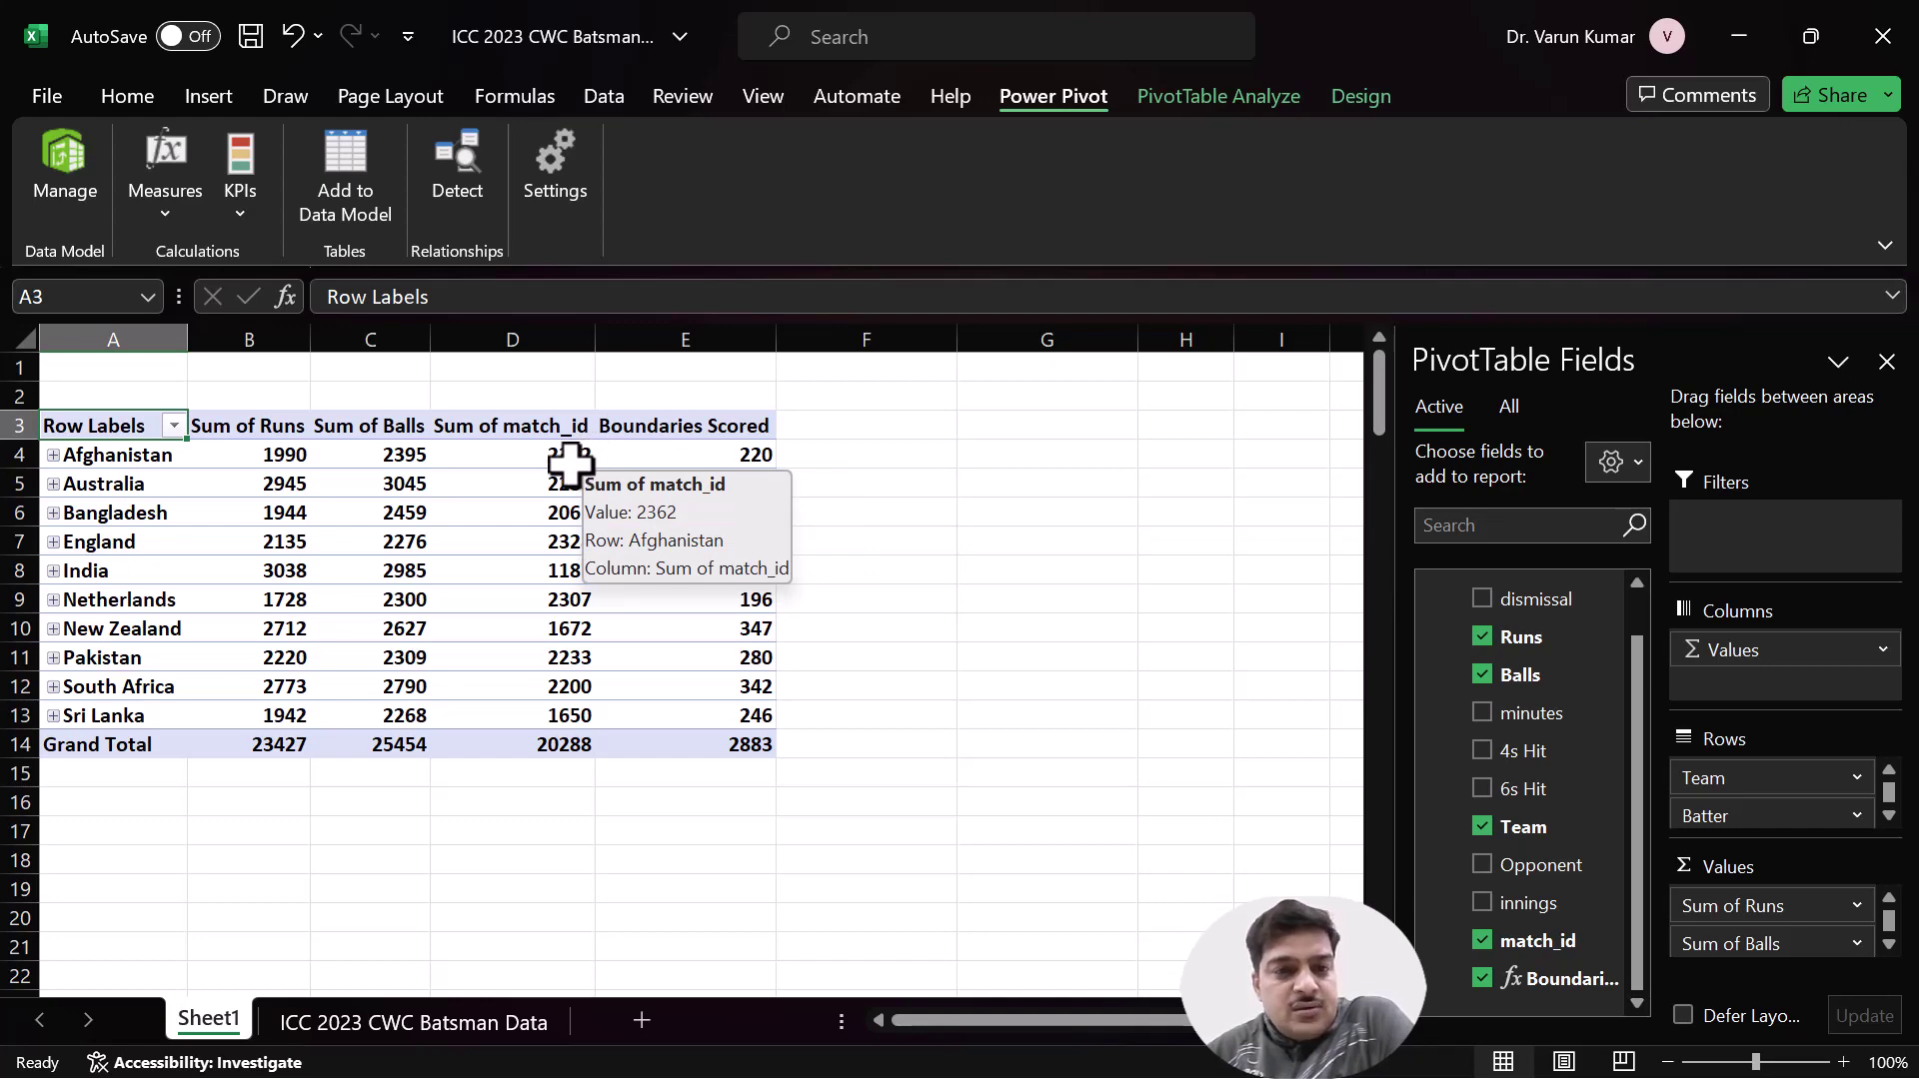
pyautogui.click(342, 1019)
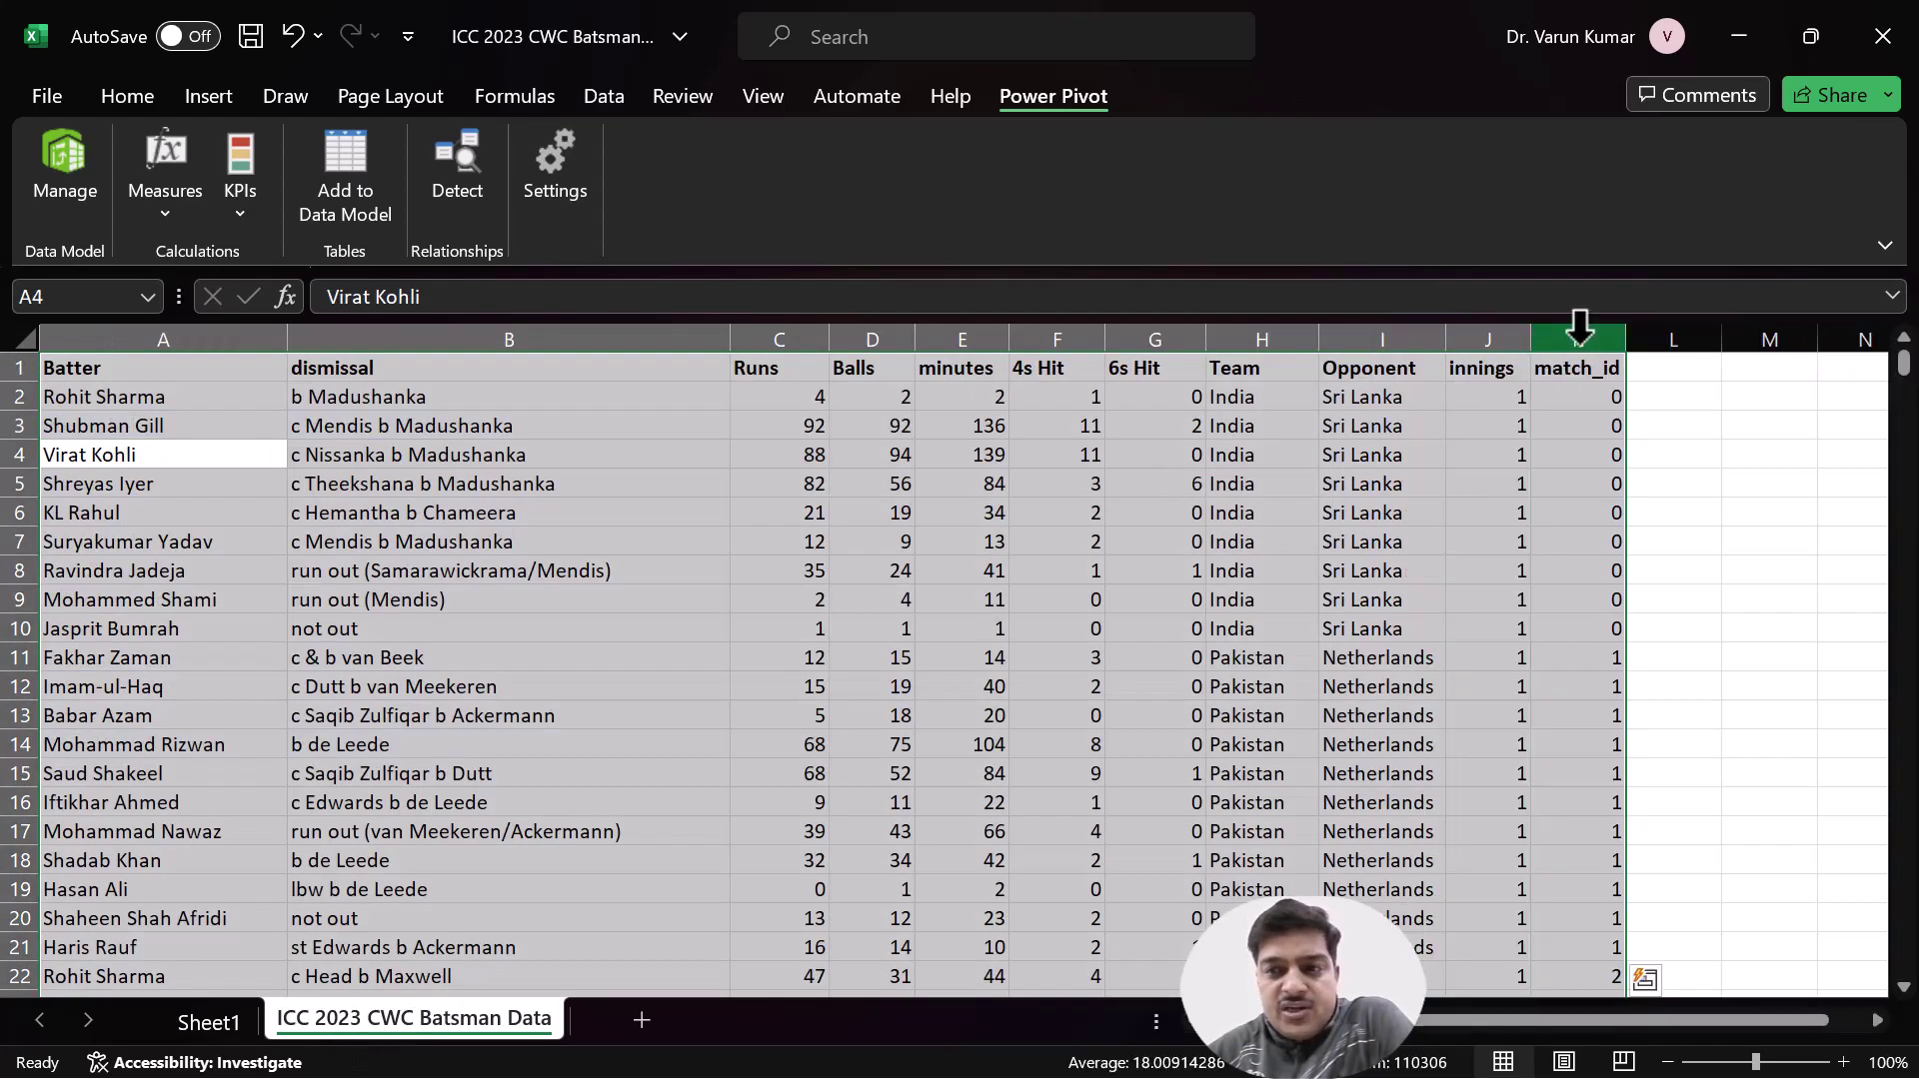
pyautogui.click(222, 1022)
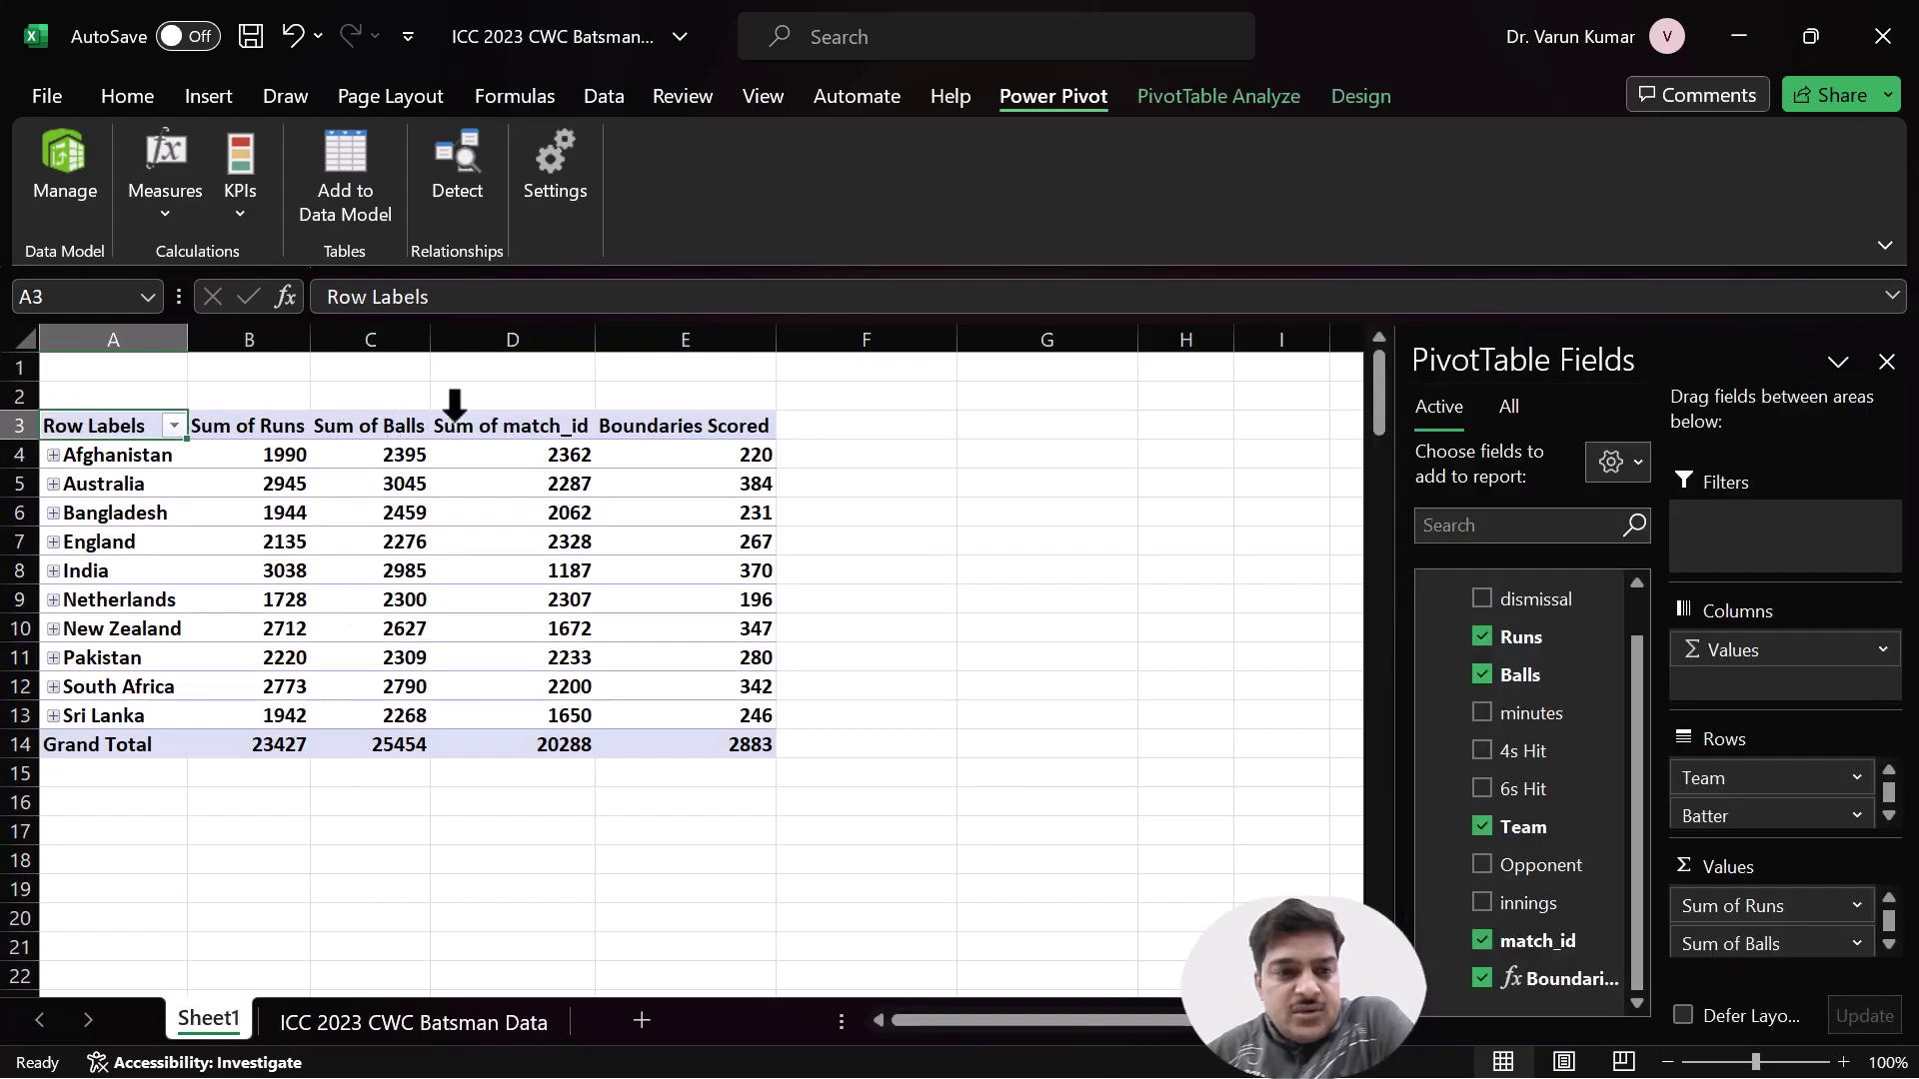
pyautogui.moveTo(491, 429); pyautogui.dragTo(538, 720)
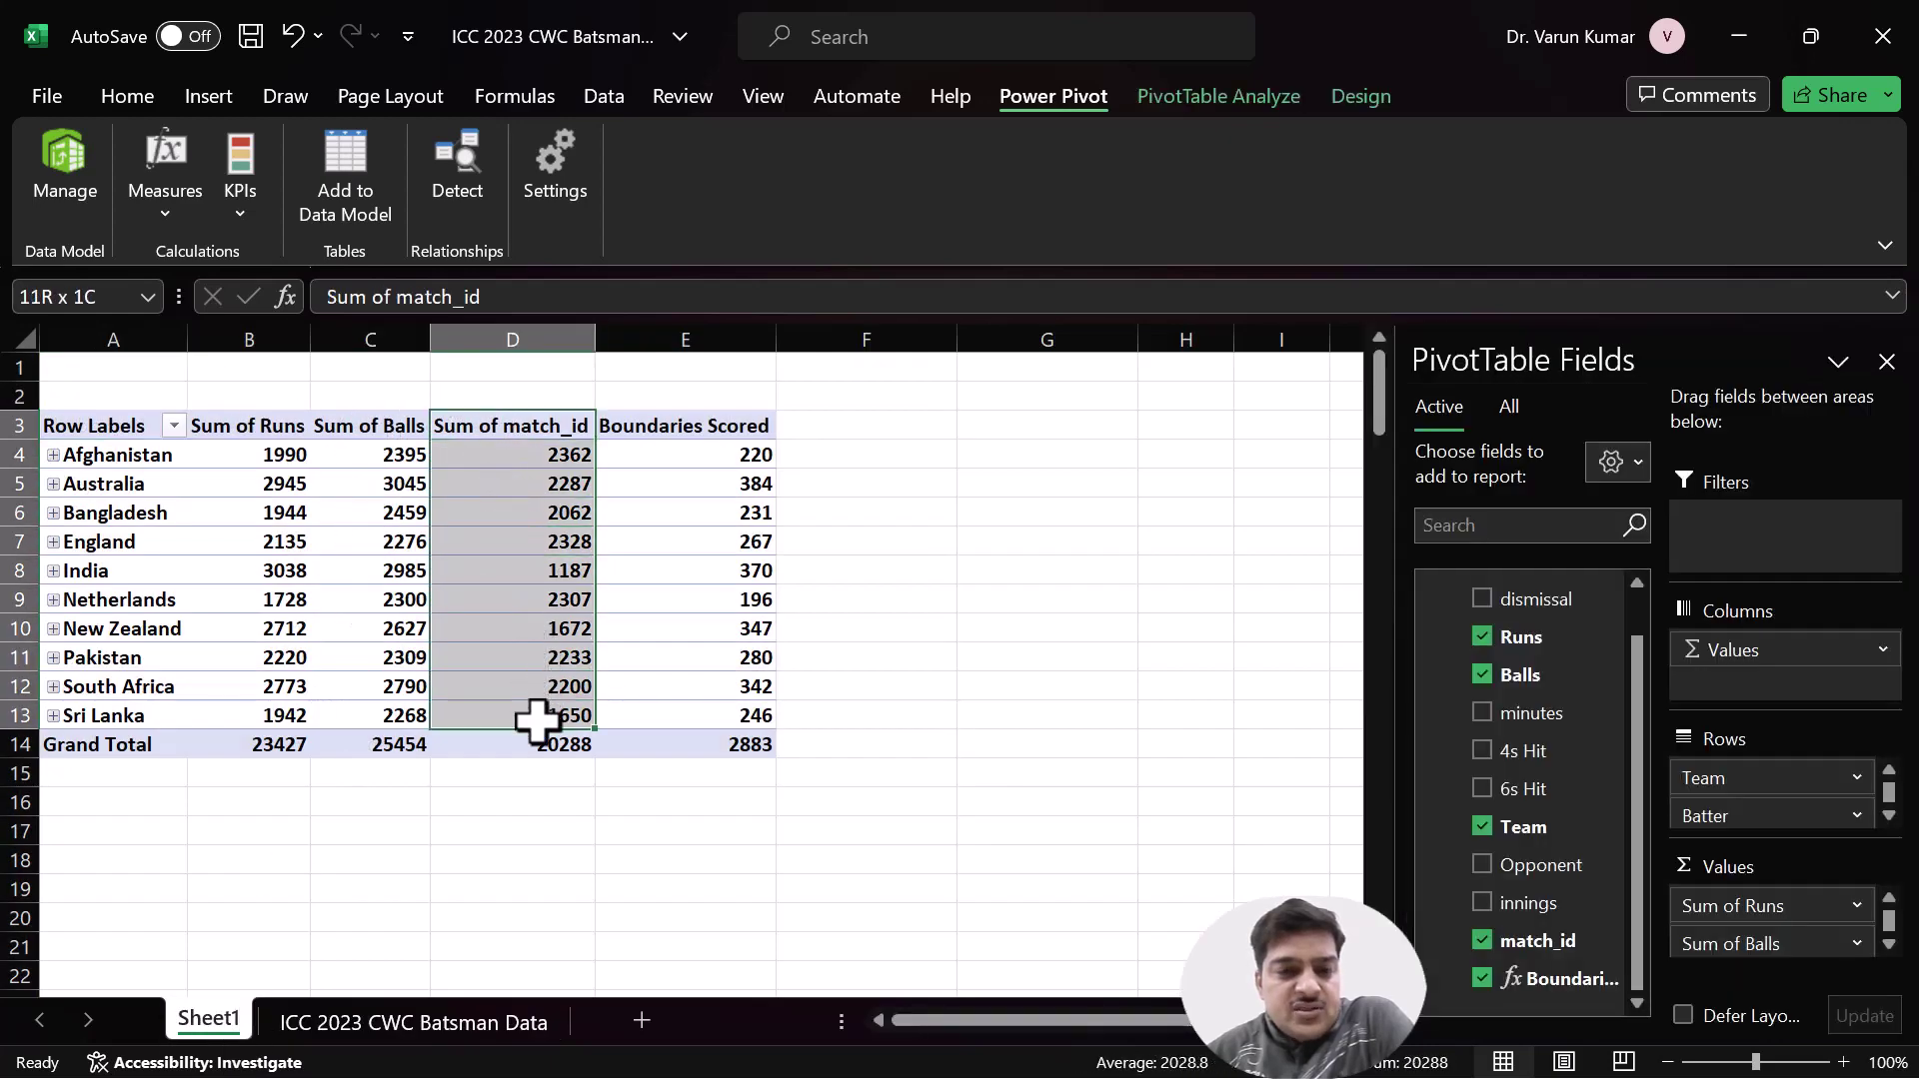
pyautogui.click(564, 457)
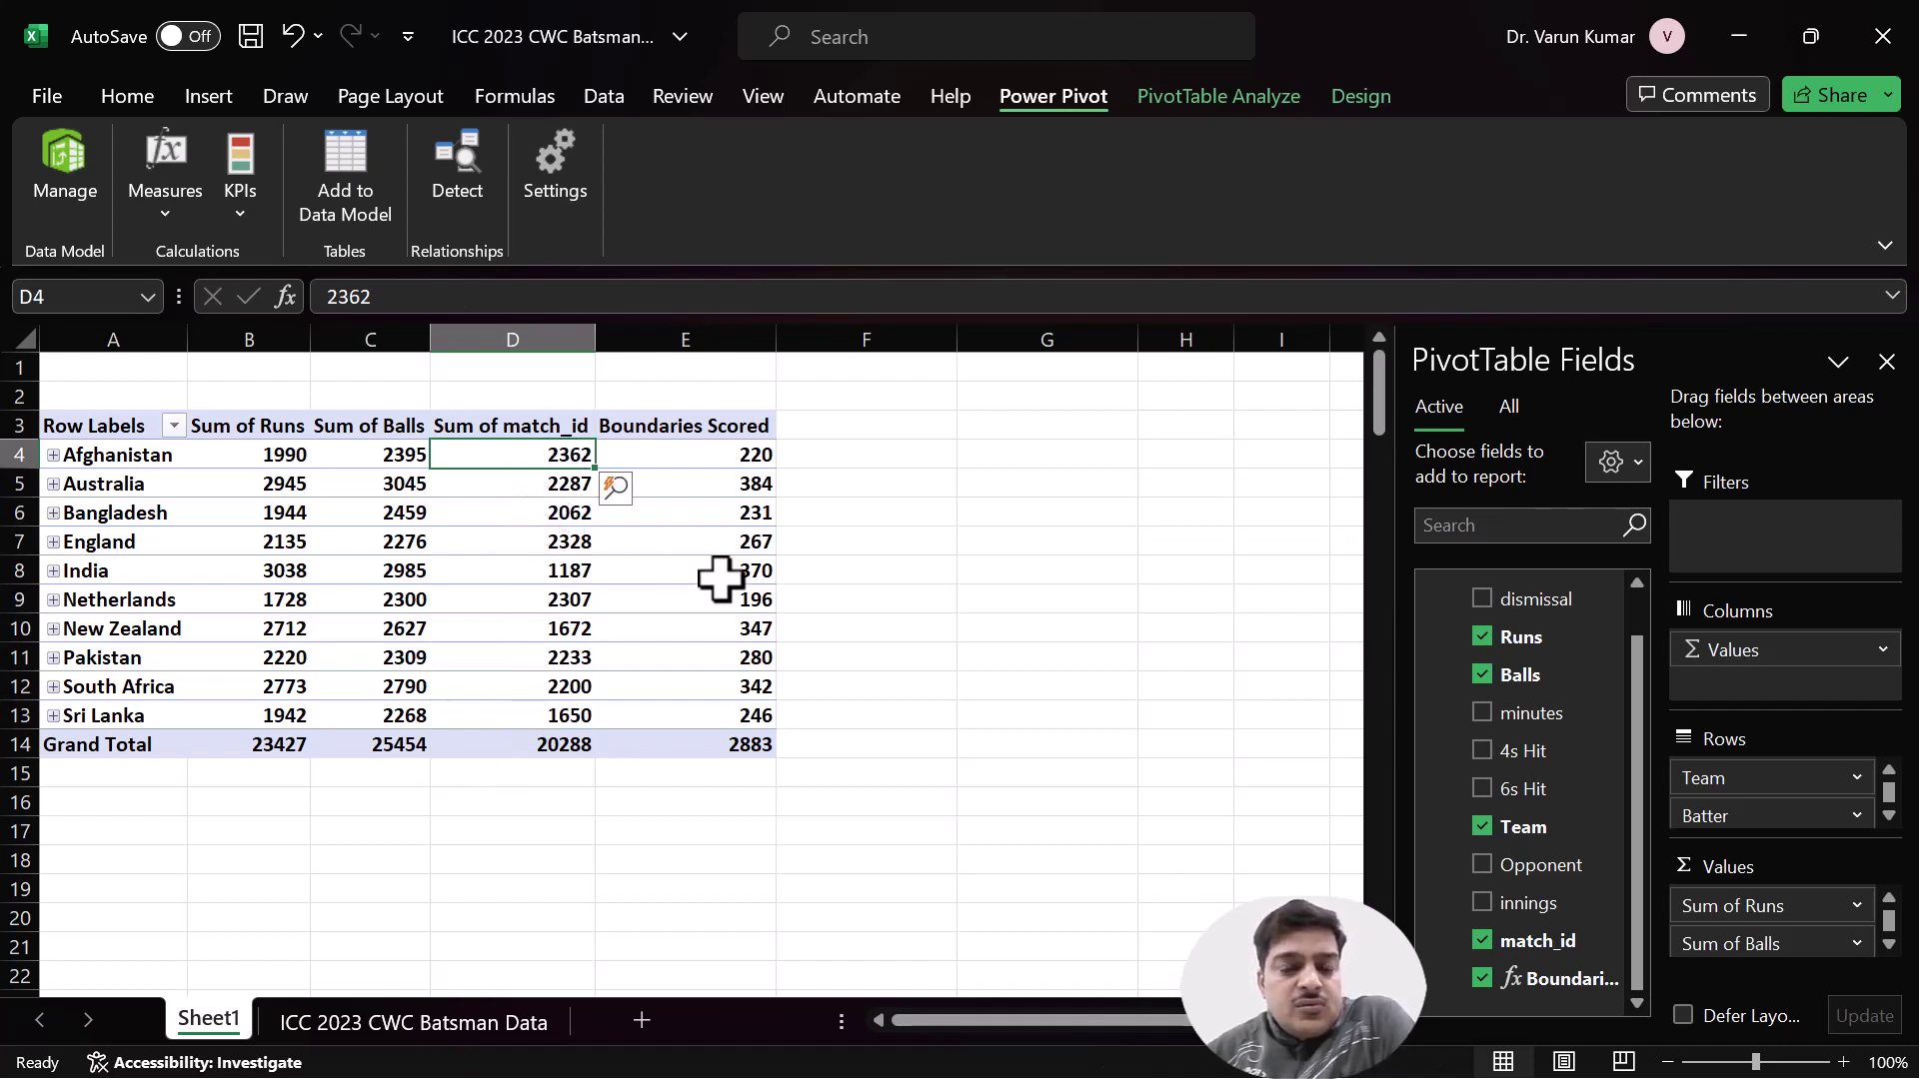
# - Review the summary functions offered in the Value Field Settings of Sum of match_id, and leave without applying any
pyautogui.click(1889, 944)
pyautogui.click(1888, 944)
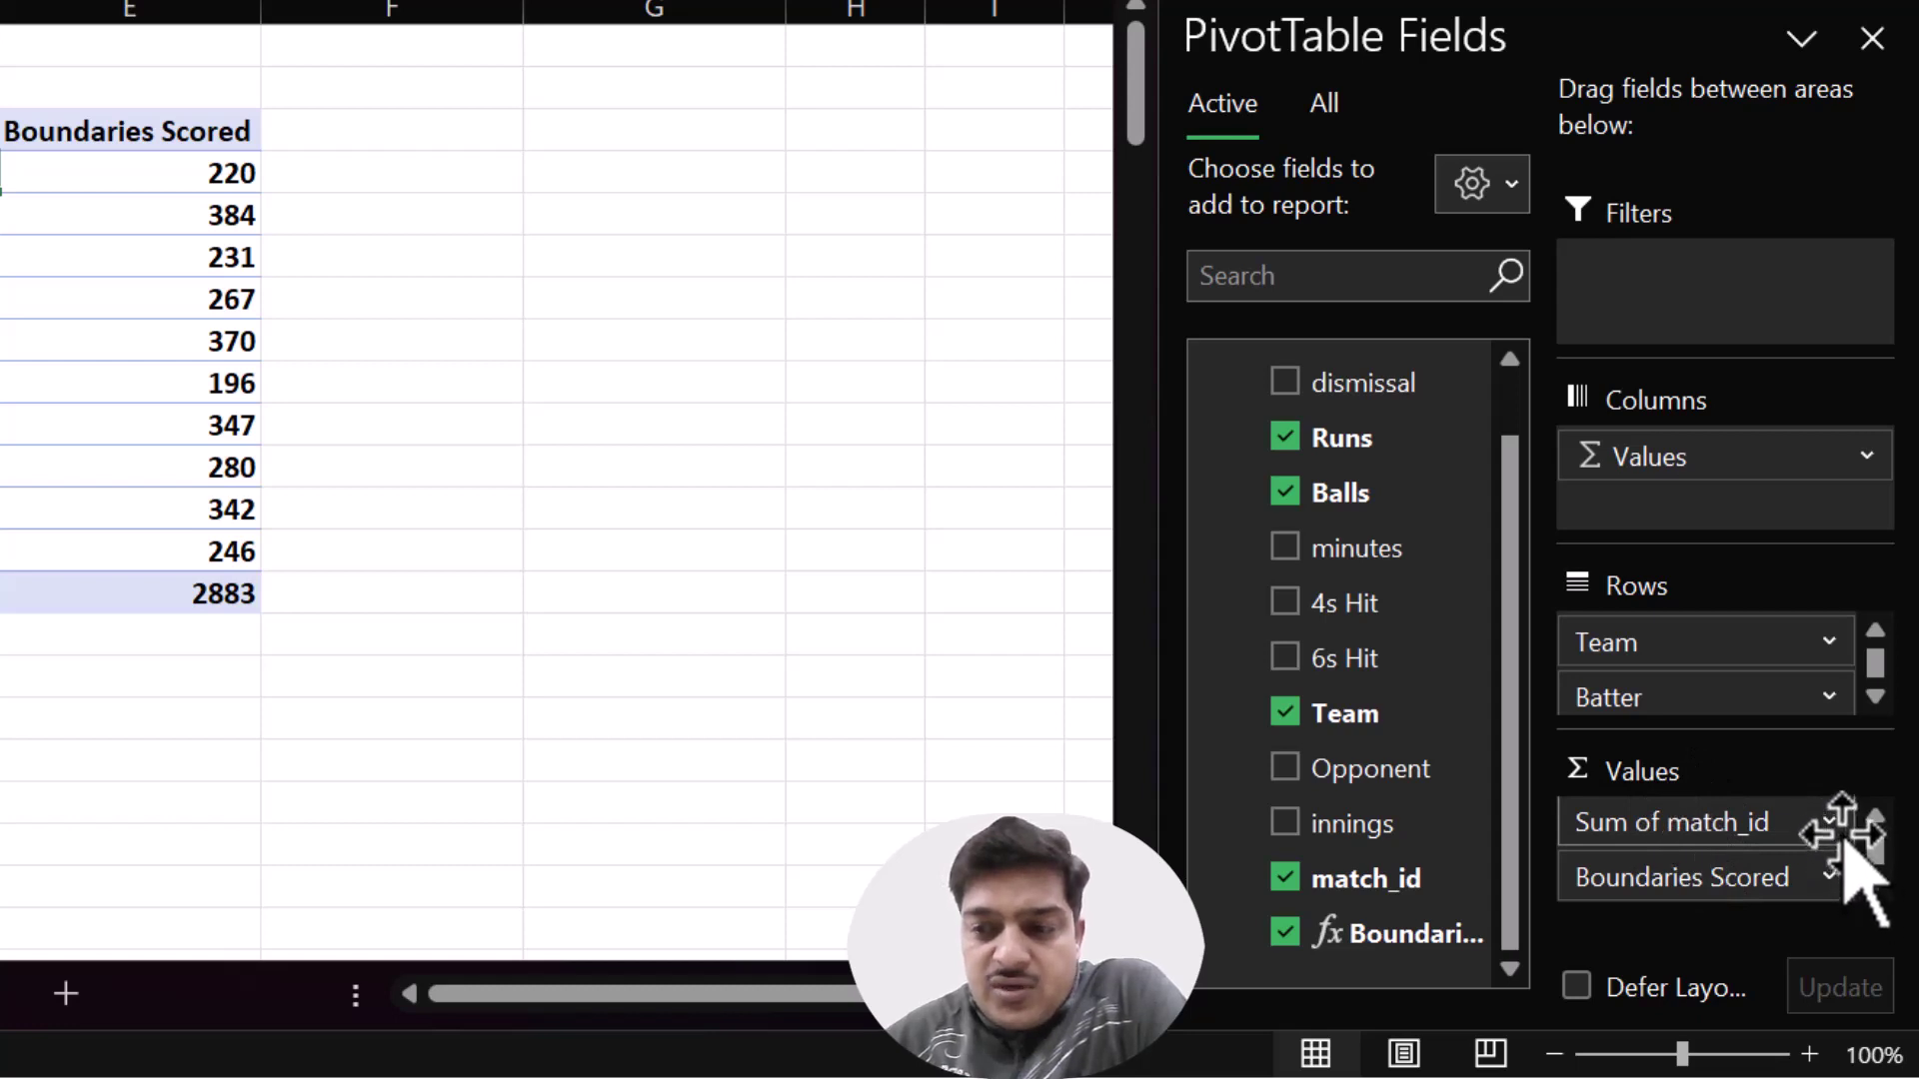
pyautogui.click(1807, 822)
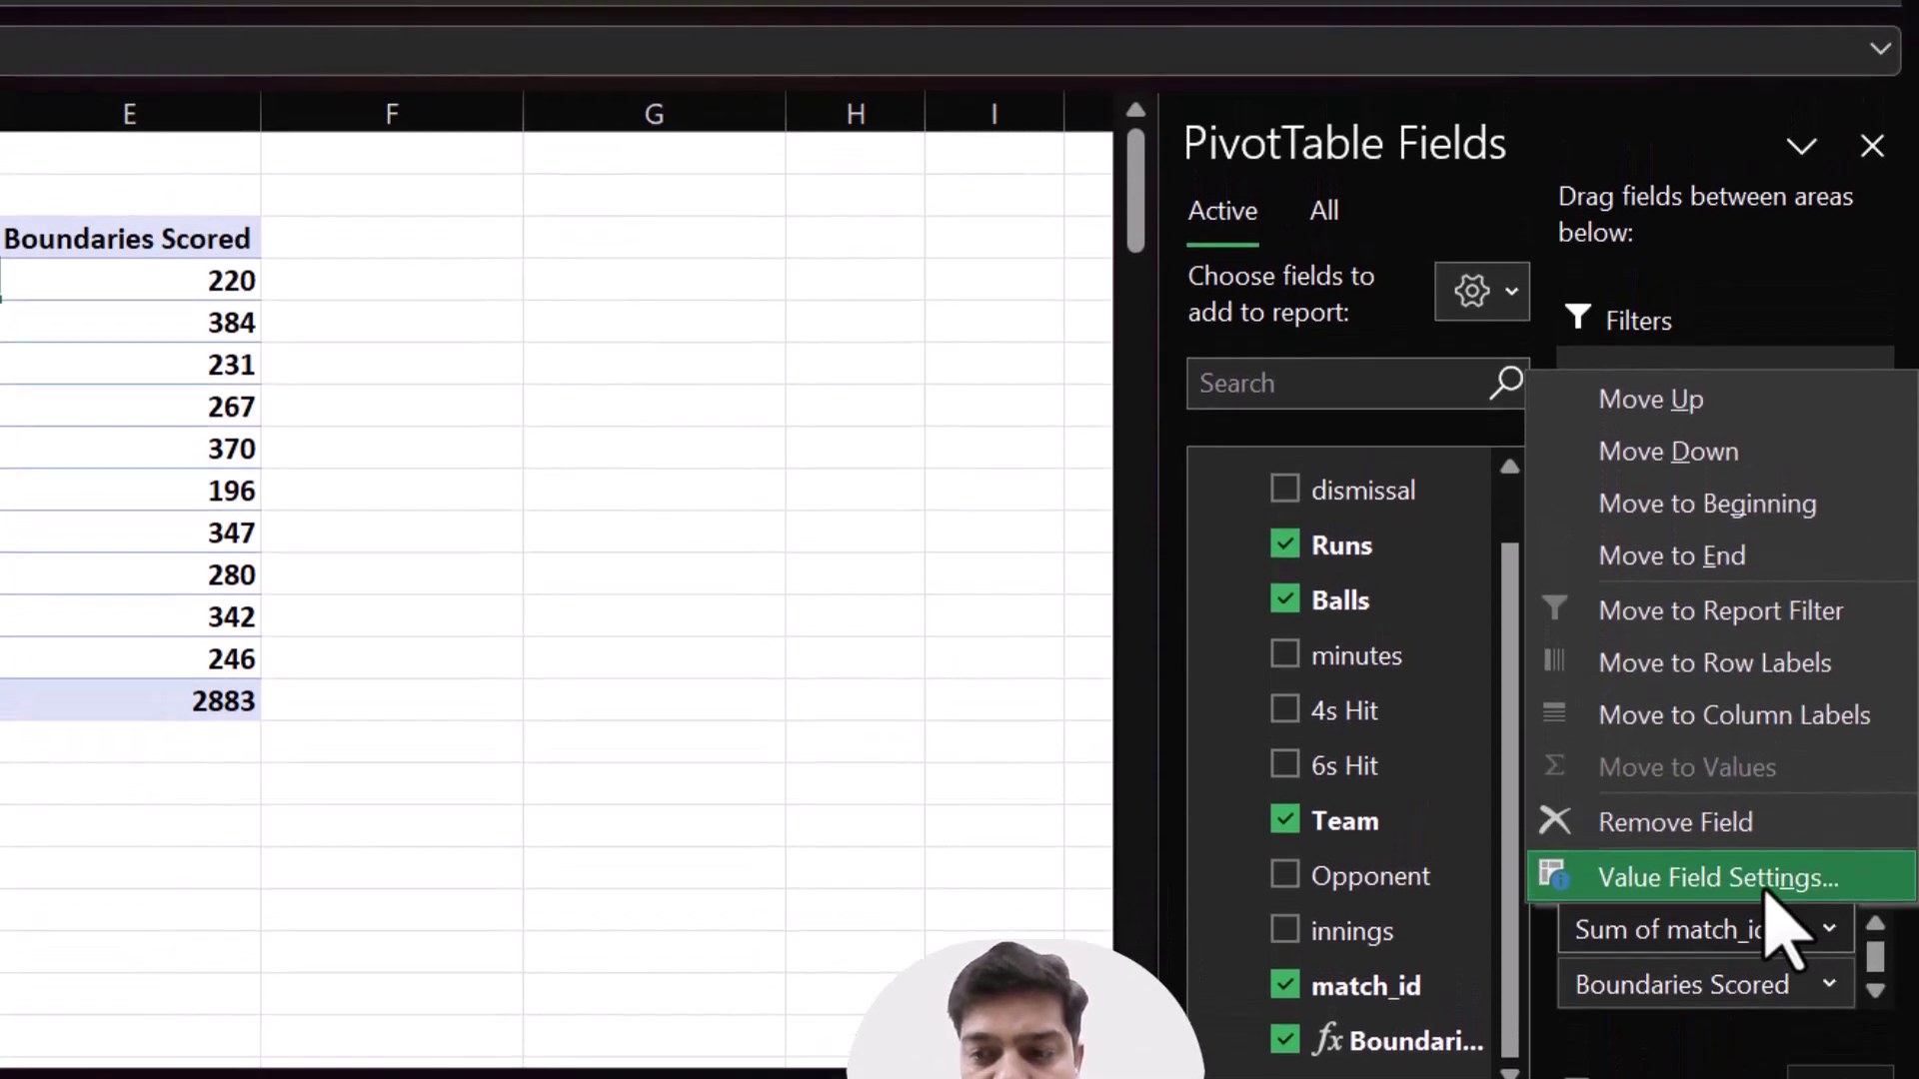
pyautogui.click(1769, 772)
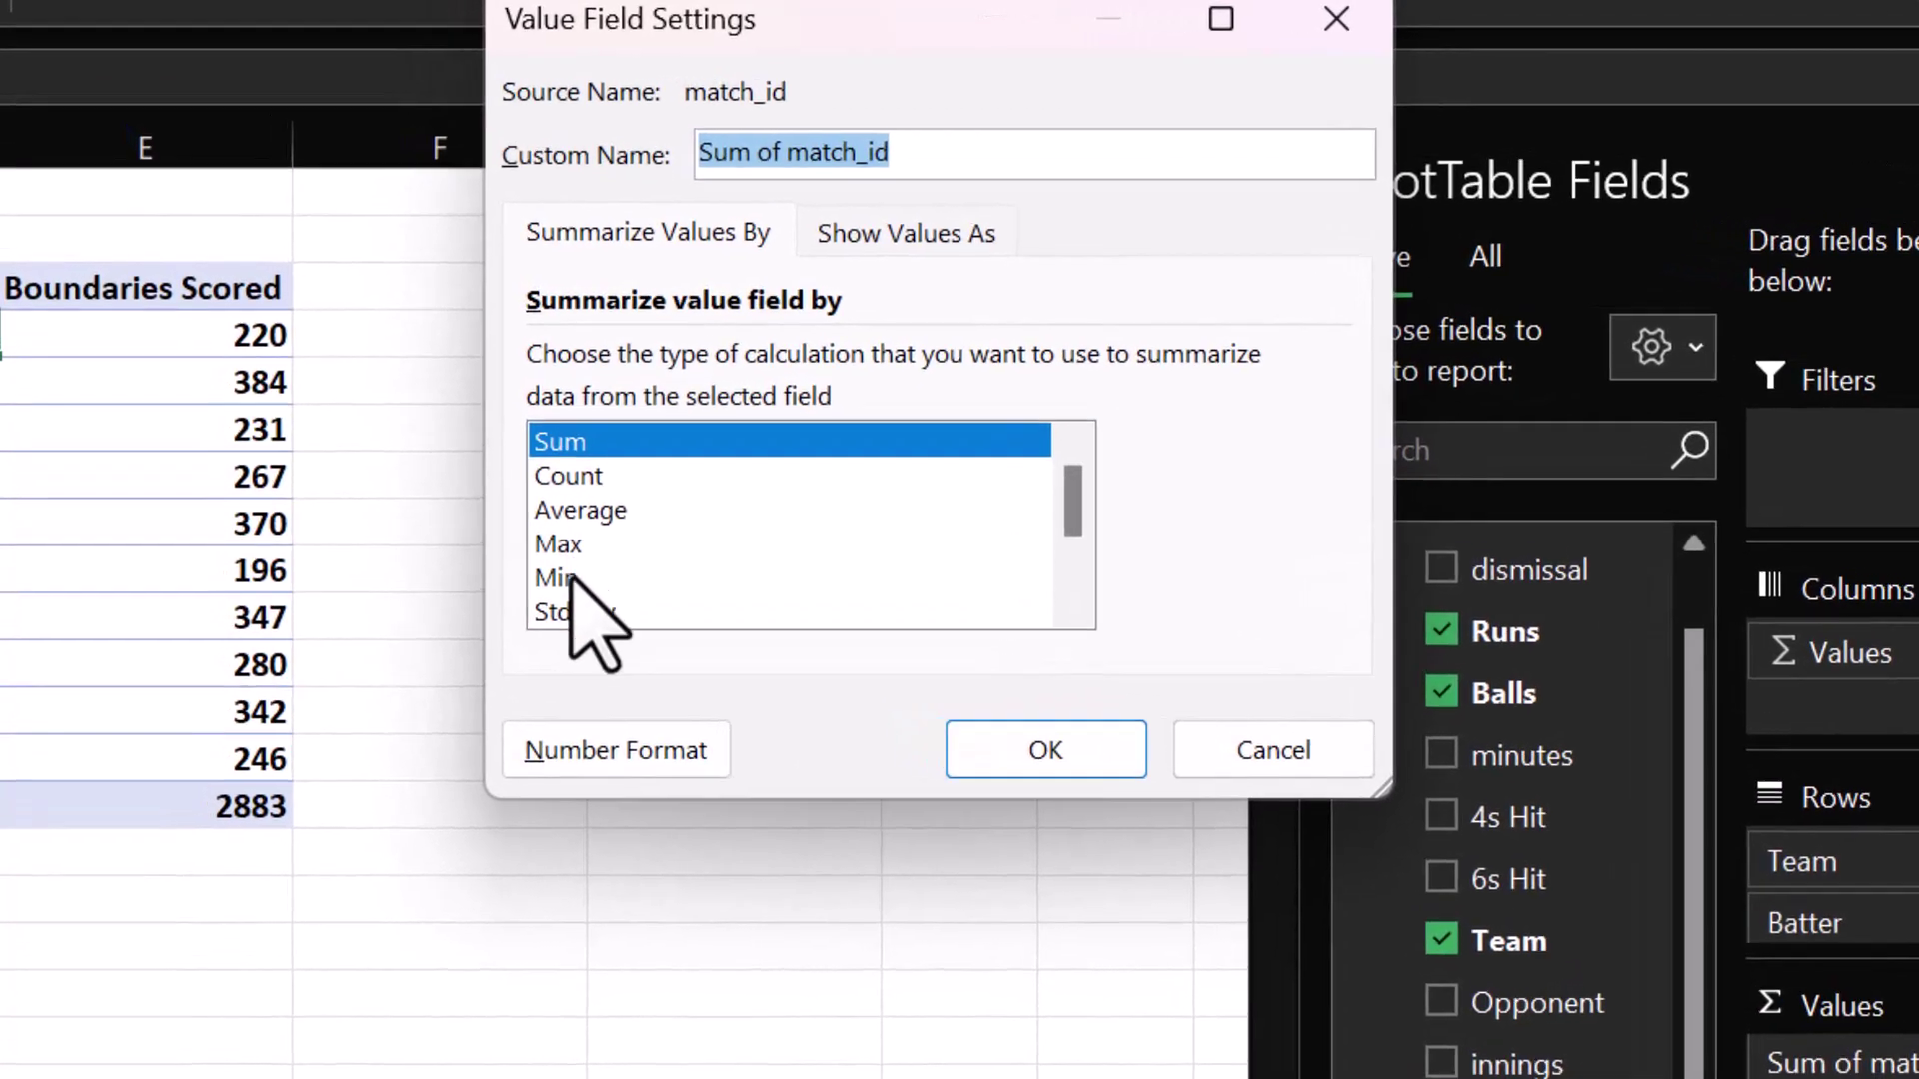
pyautogui.scroll(-2, 600, 520)
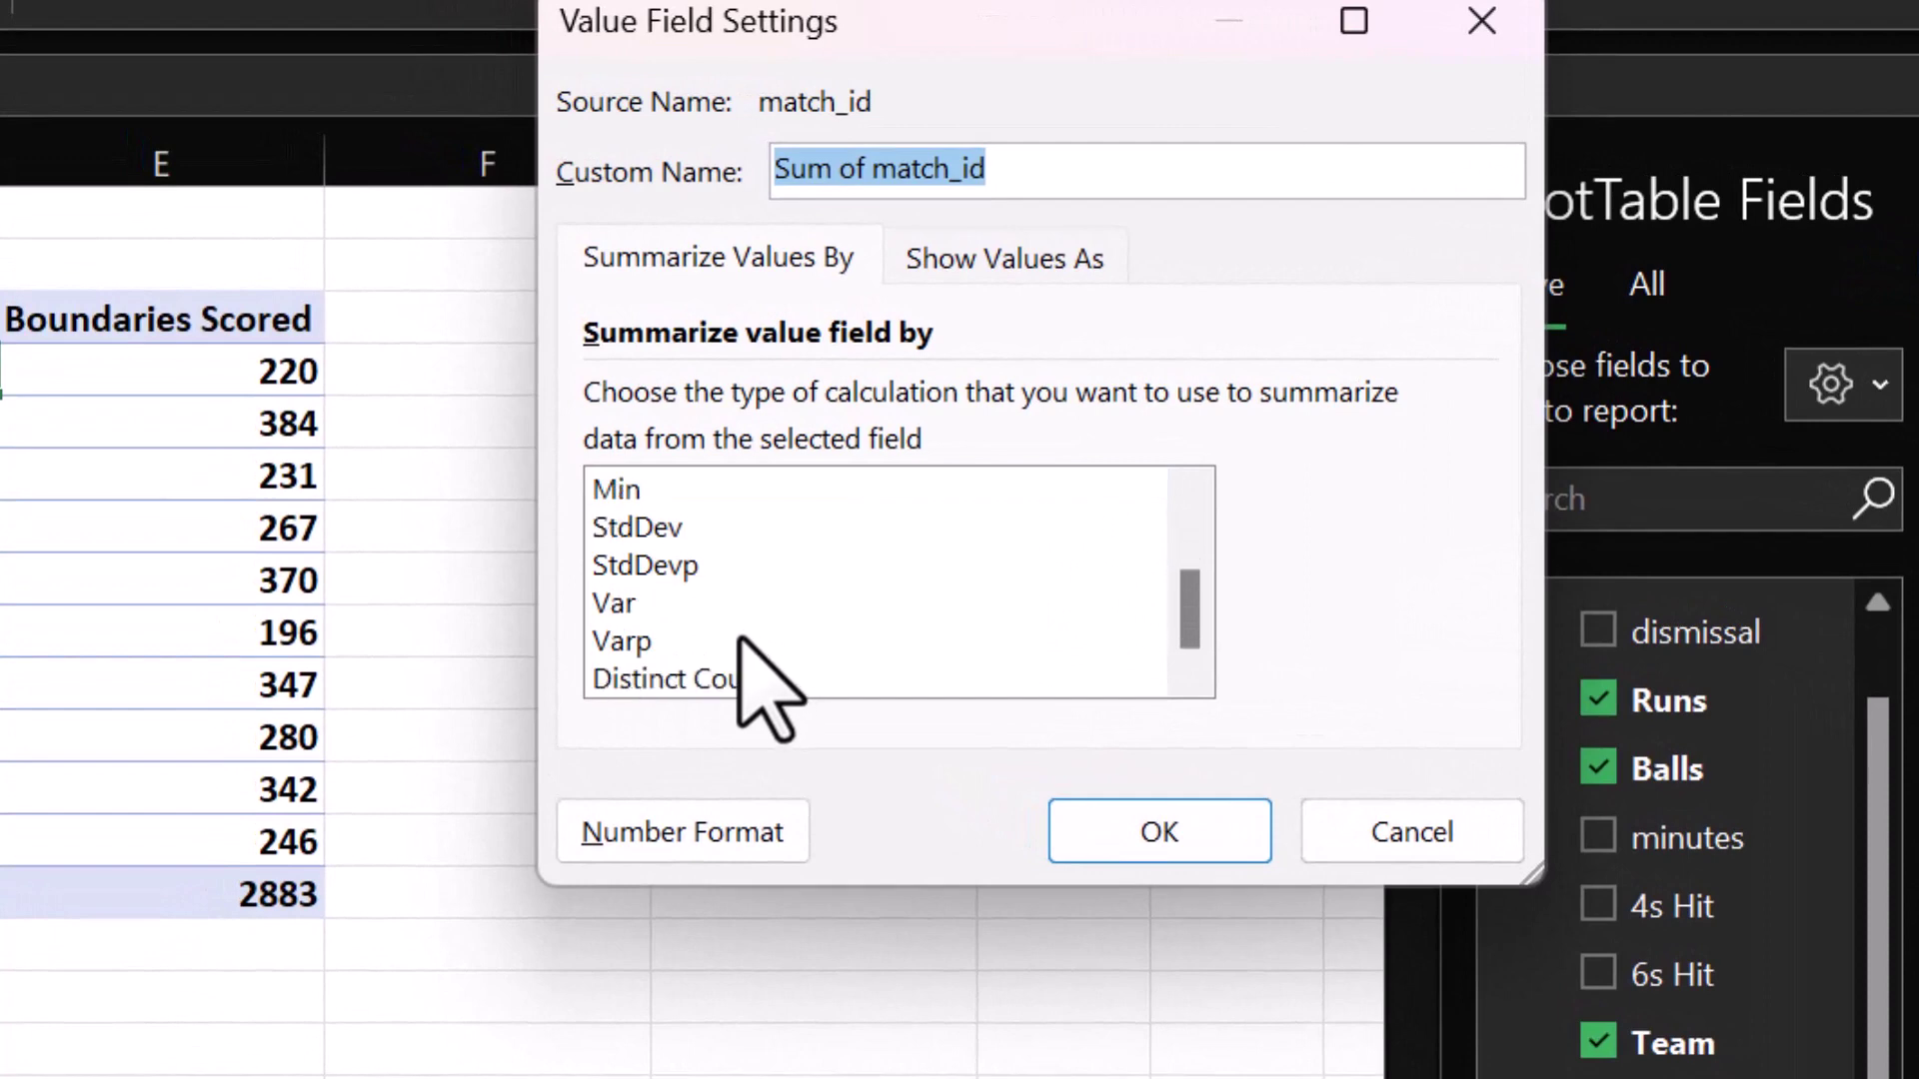
pyautogui.scroll(2, 728, 630)
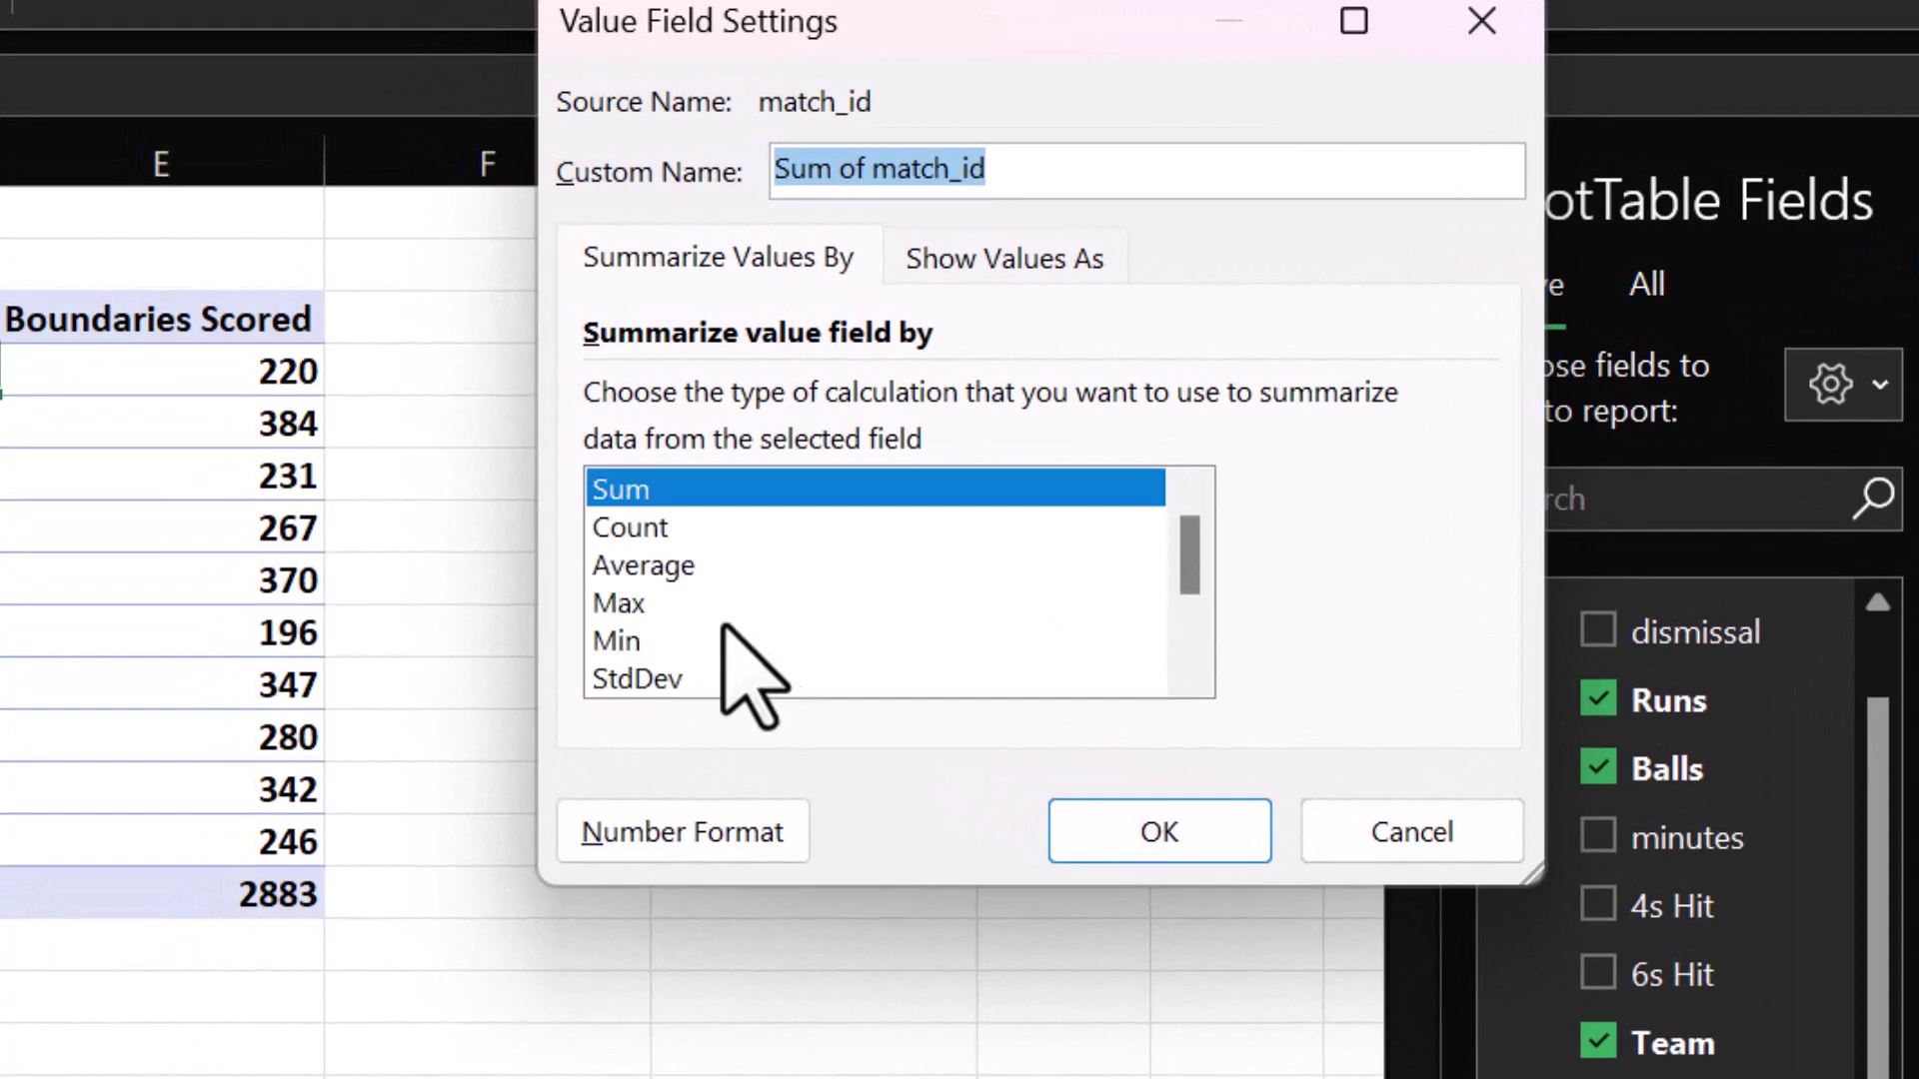
pyautogui.scroll(-2, 724, 627)
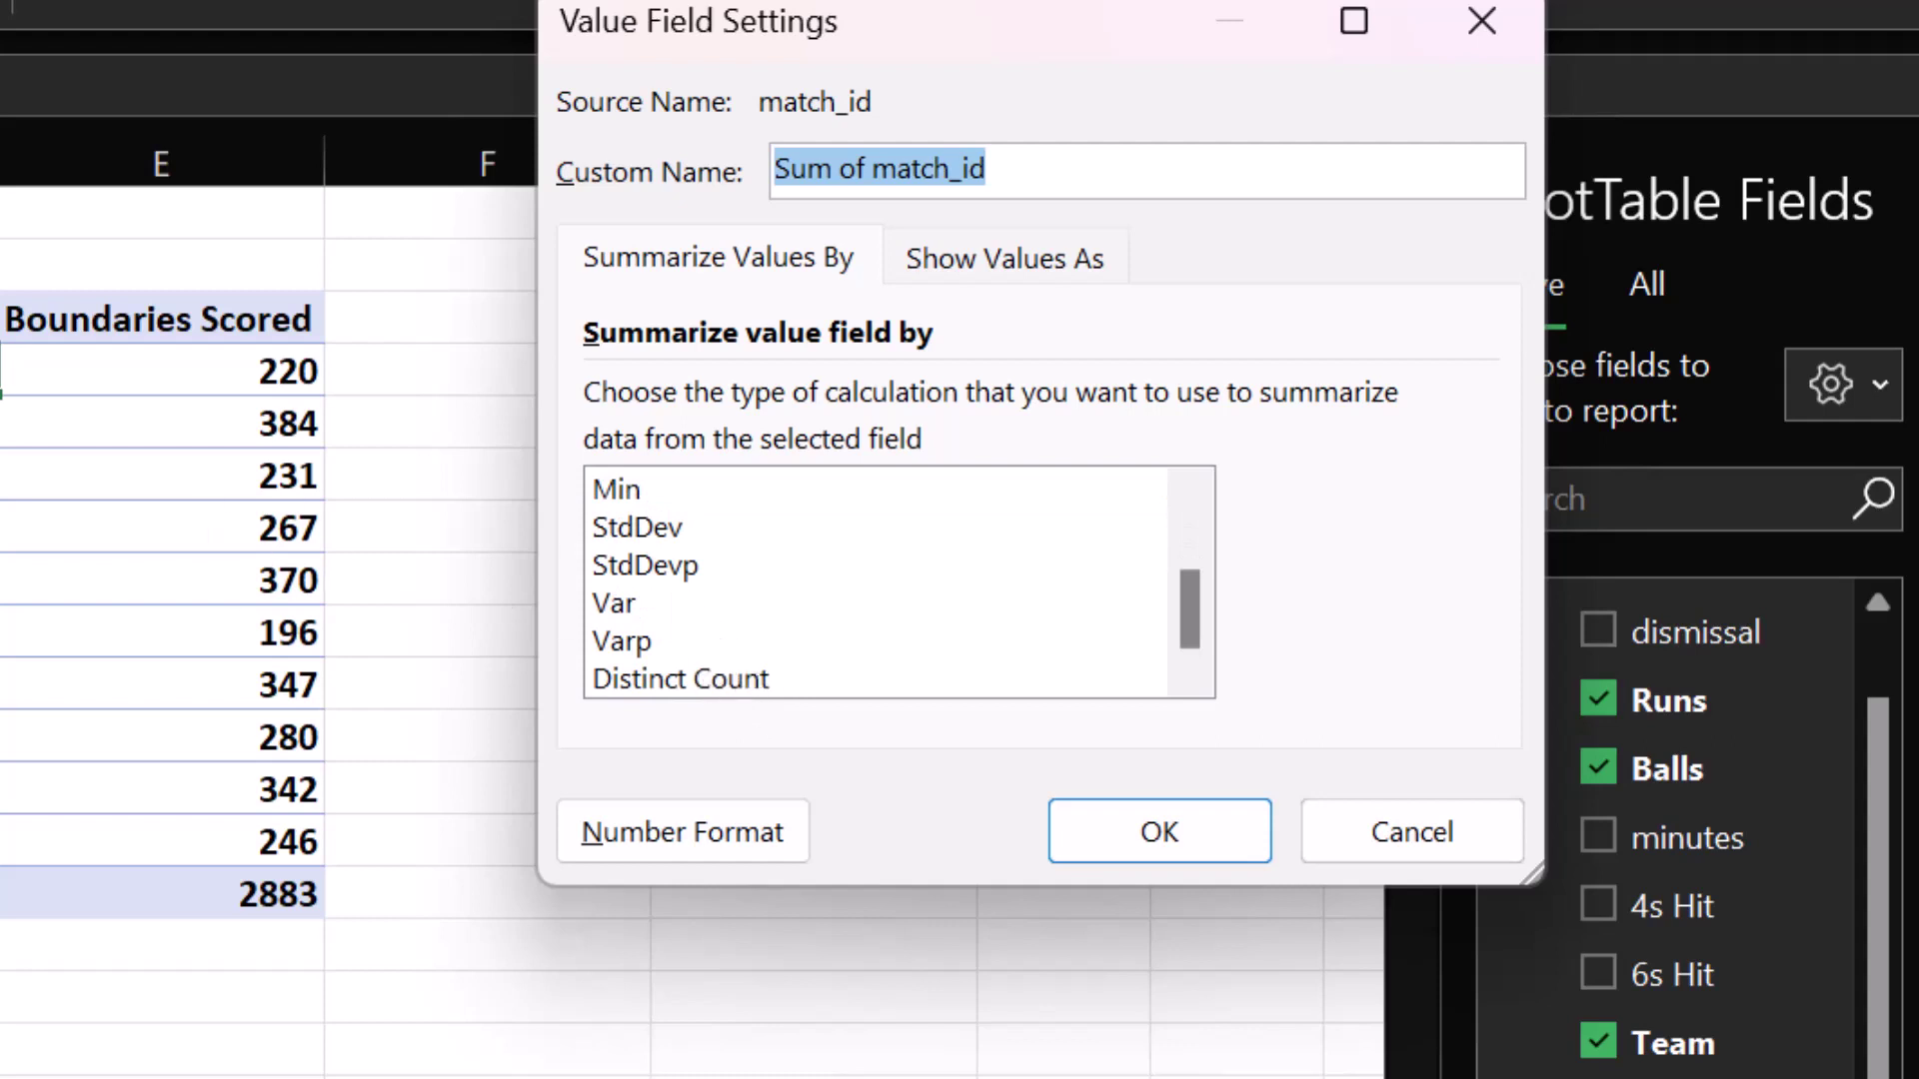
pyautogui.scroll(1, 660, 670)
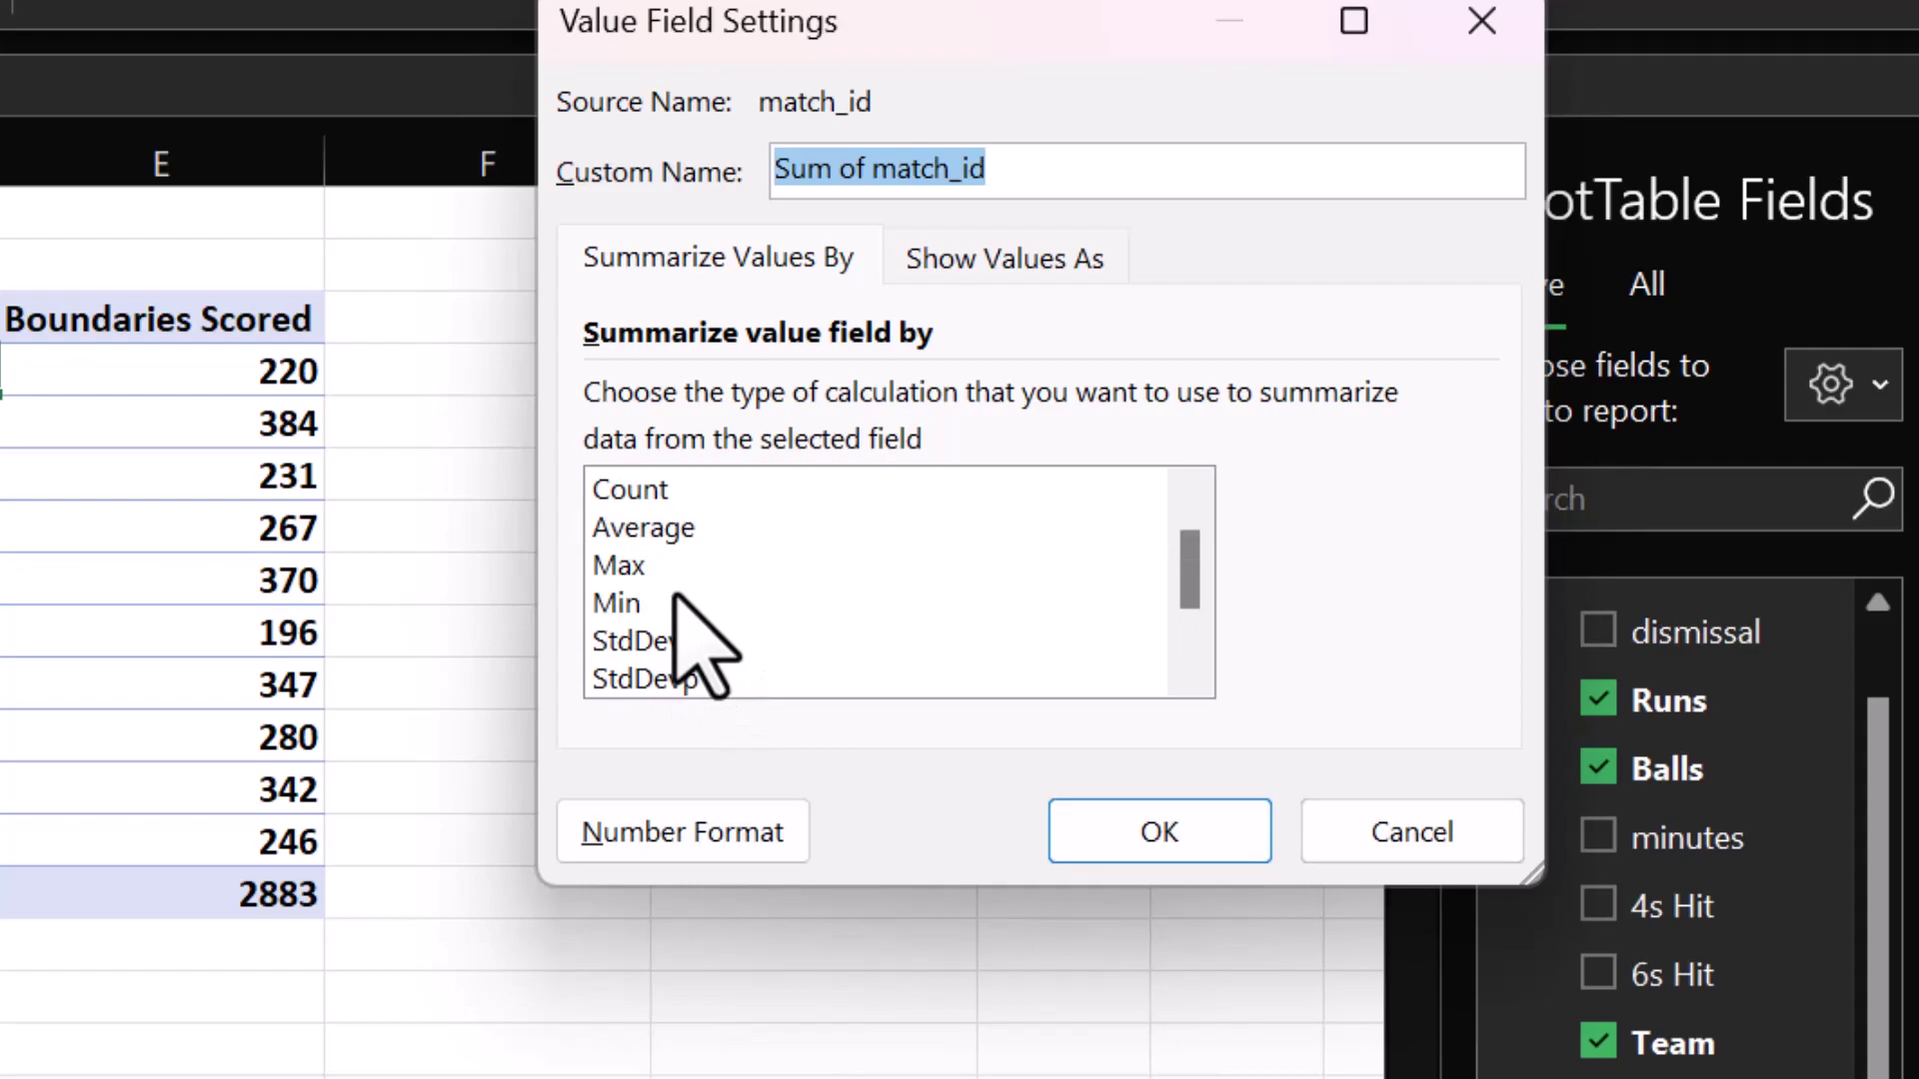
pyautogui.click(1435, 851)
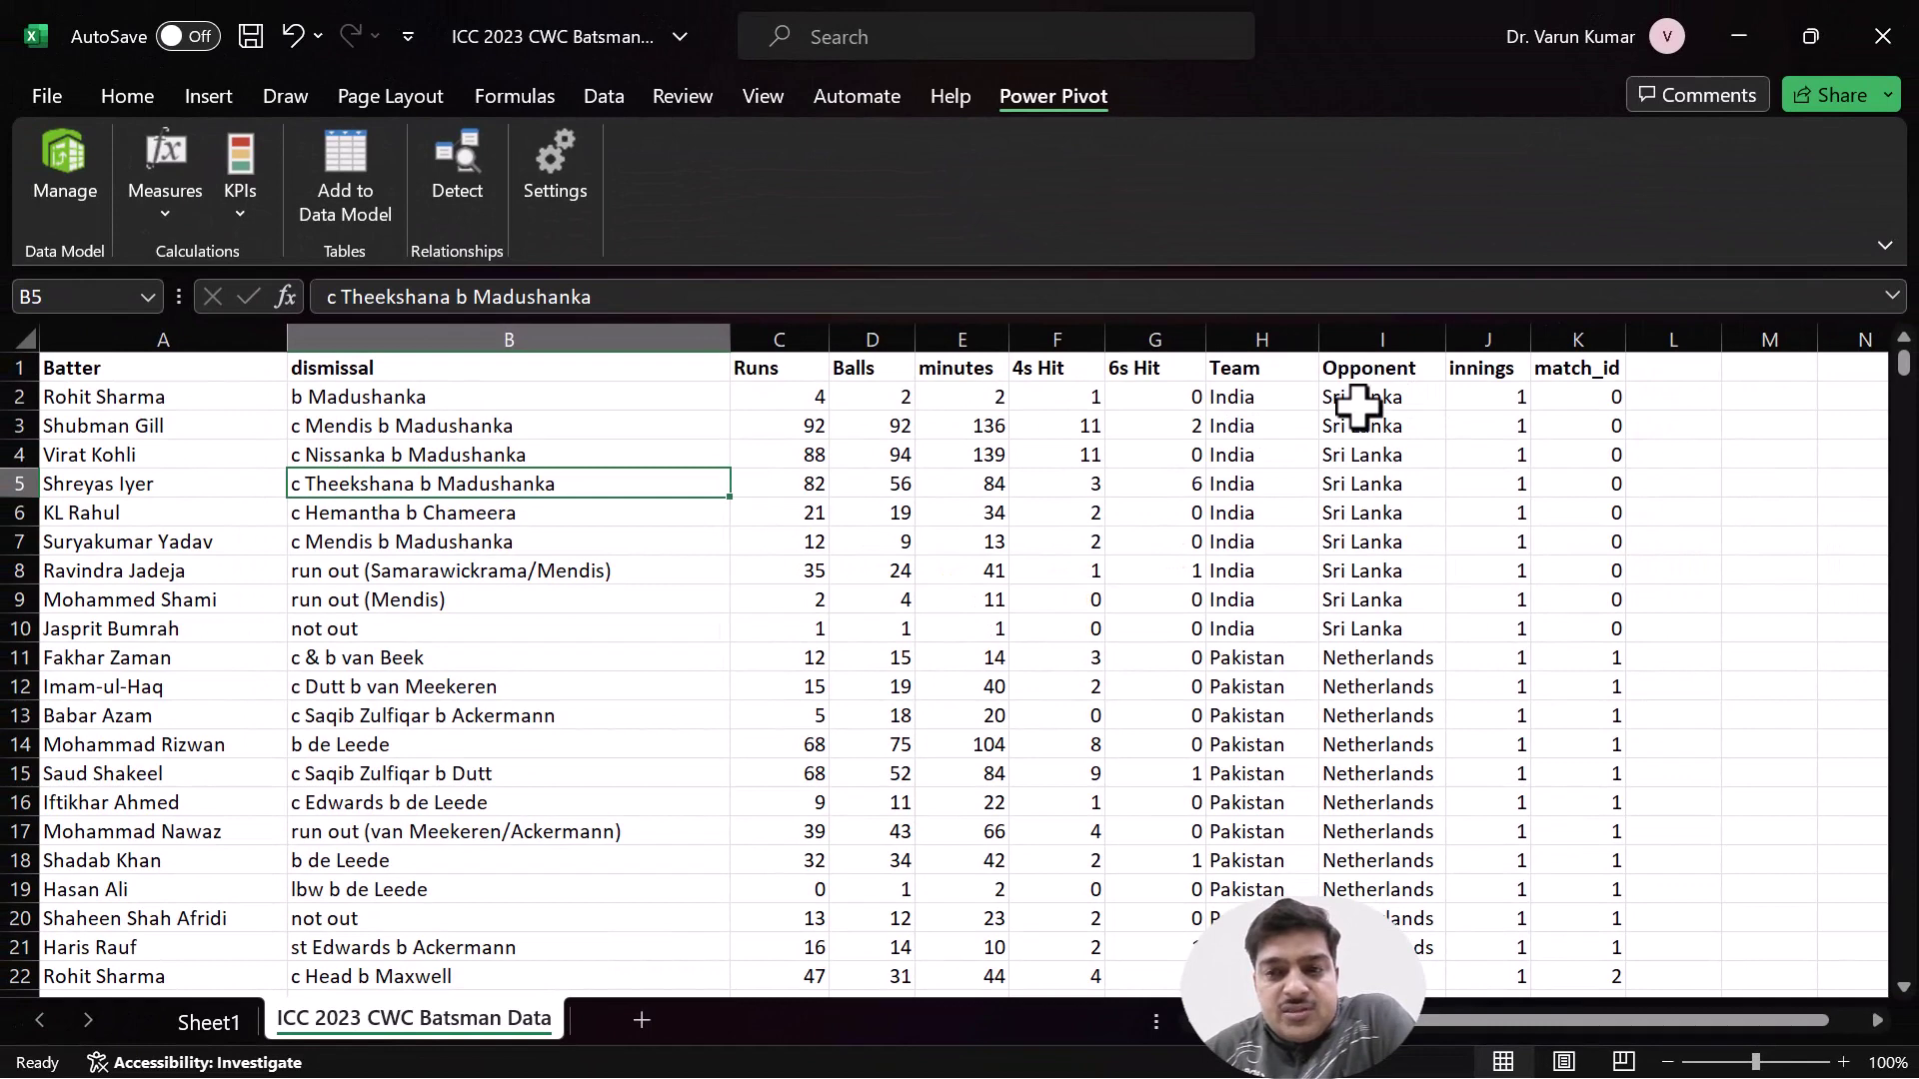
# - Examine the India versus Sri Lanka rows in the batsman data, checking how match_id repeats across the batters
pyautogui.moveTo(1357, 405); pyautogui.dragTo(1380, 622)
pyautogui.click(19, 400)
pyautogui.moveTo(19, 404); pyautogui.dragTo(34, 622)
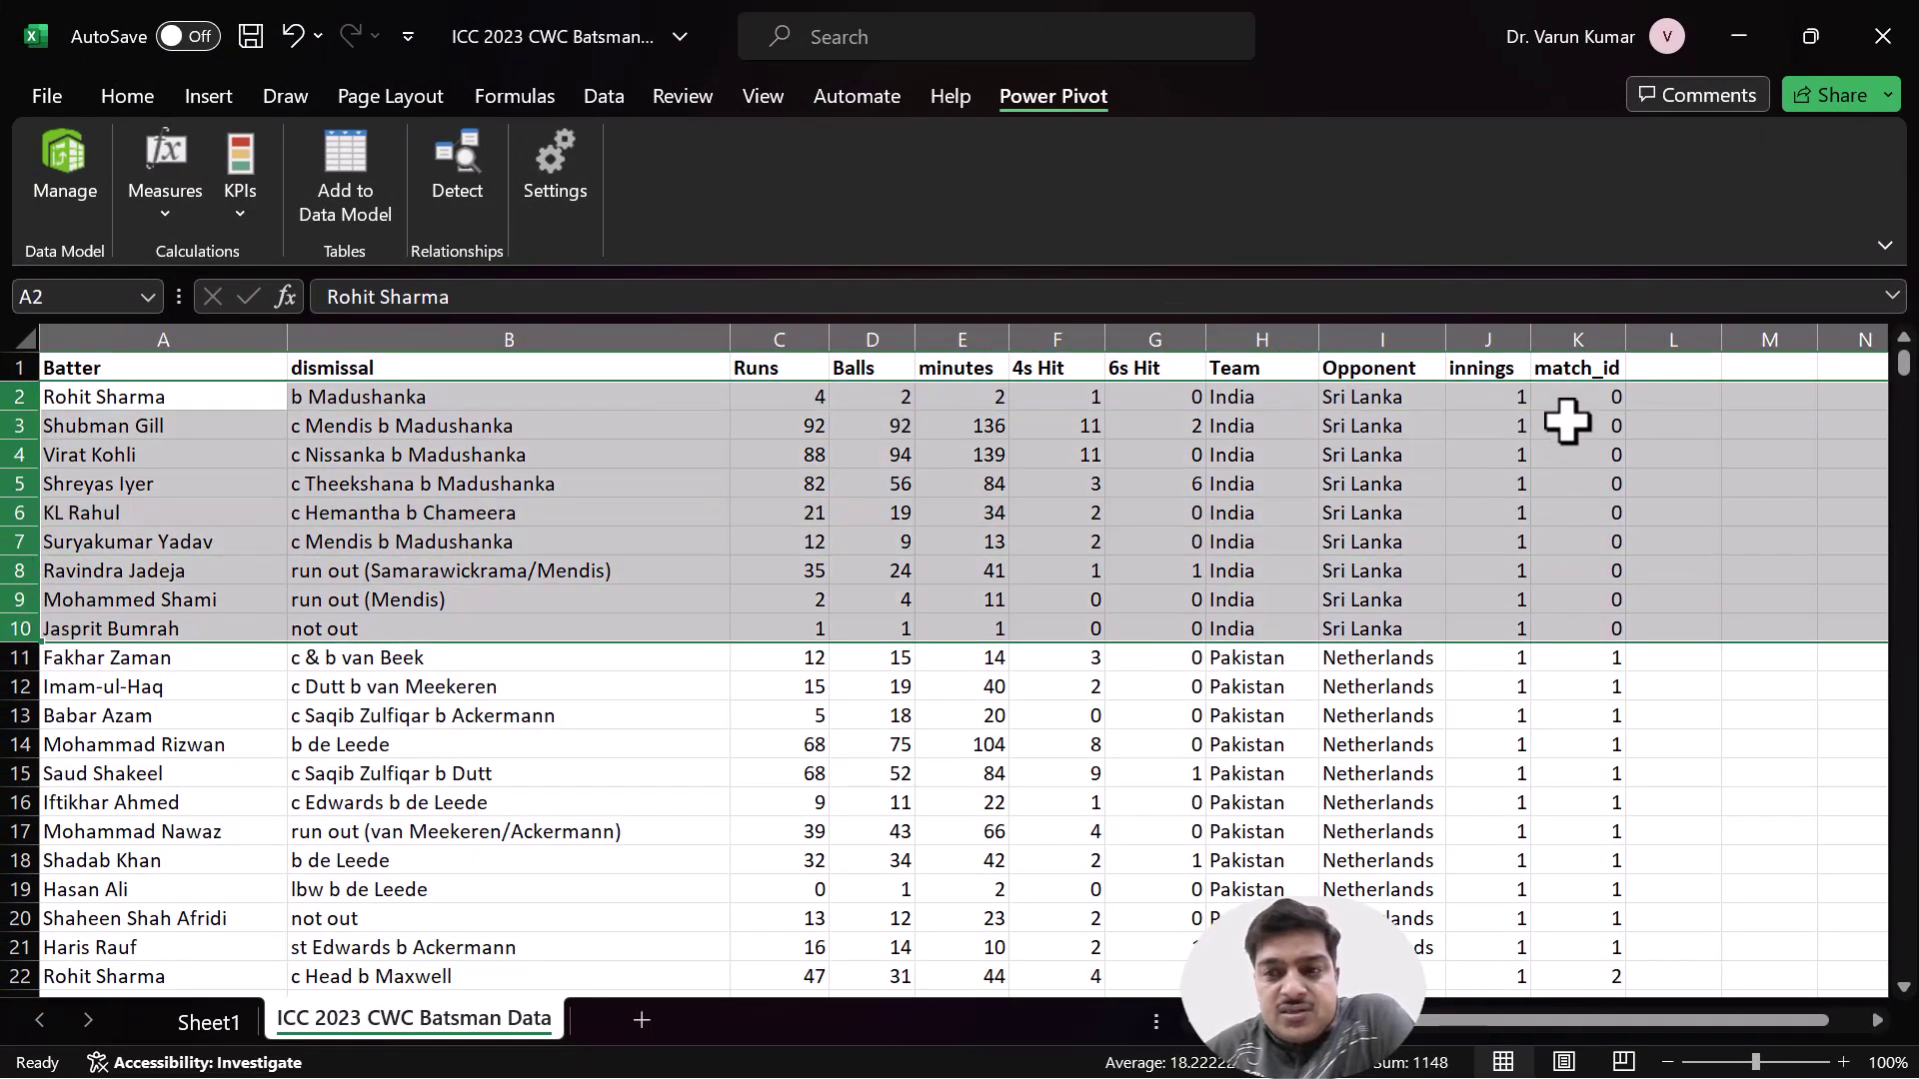
pyautogui.moveTo(1566, 405); pyautogui.dragTo(1568, 624)
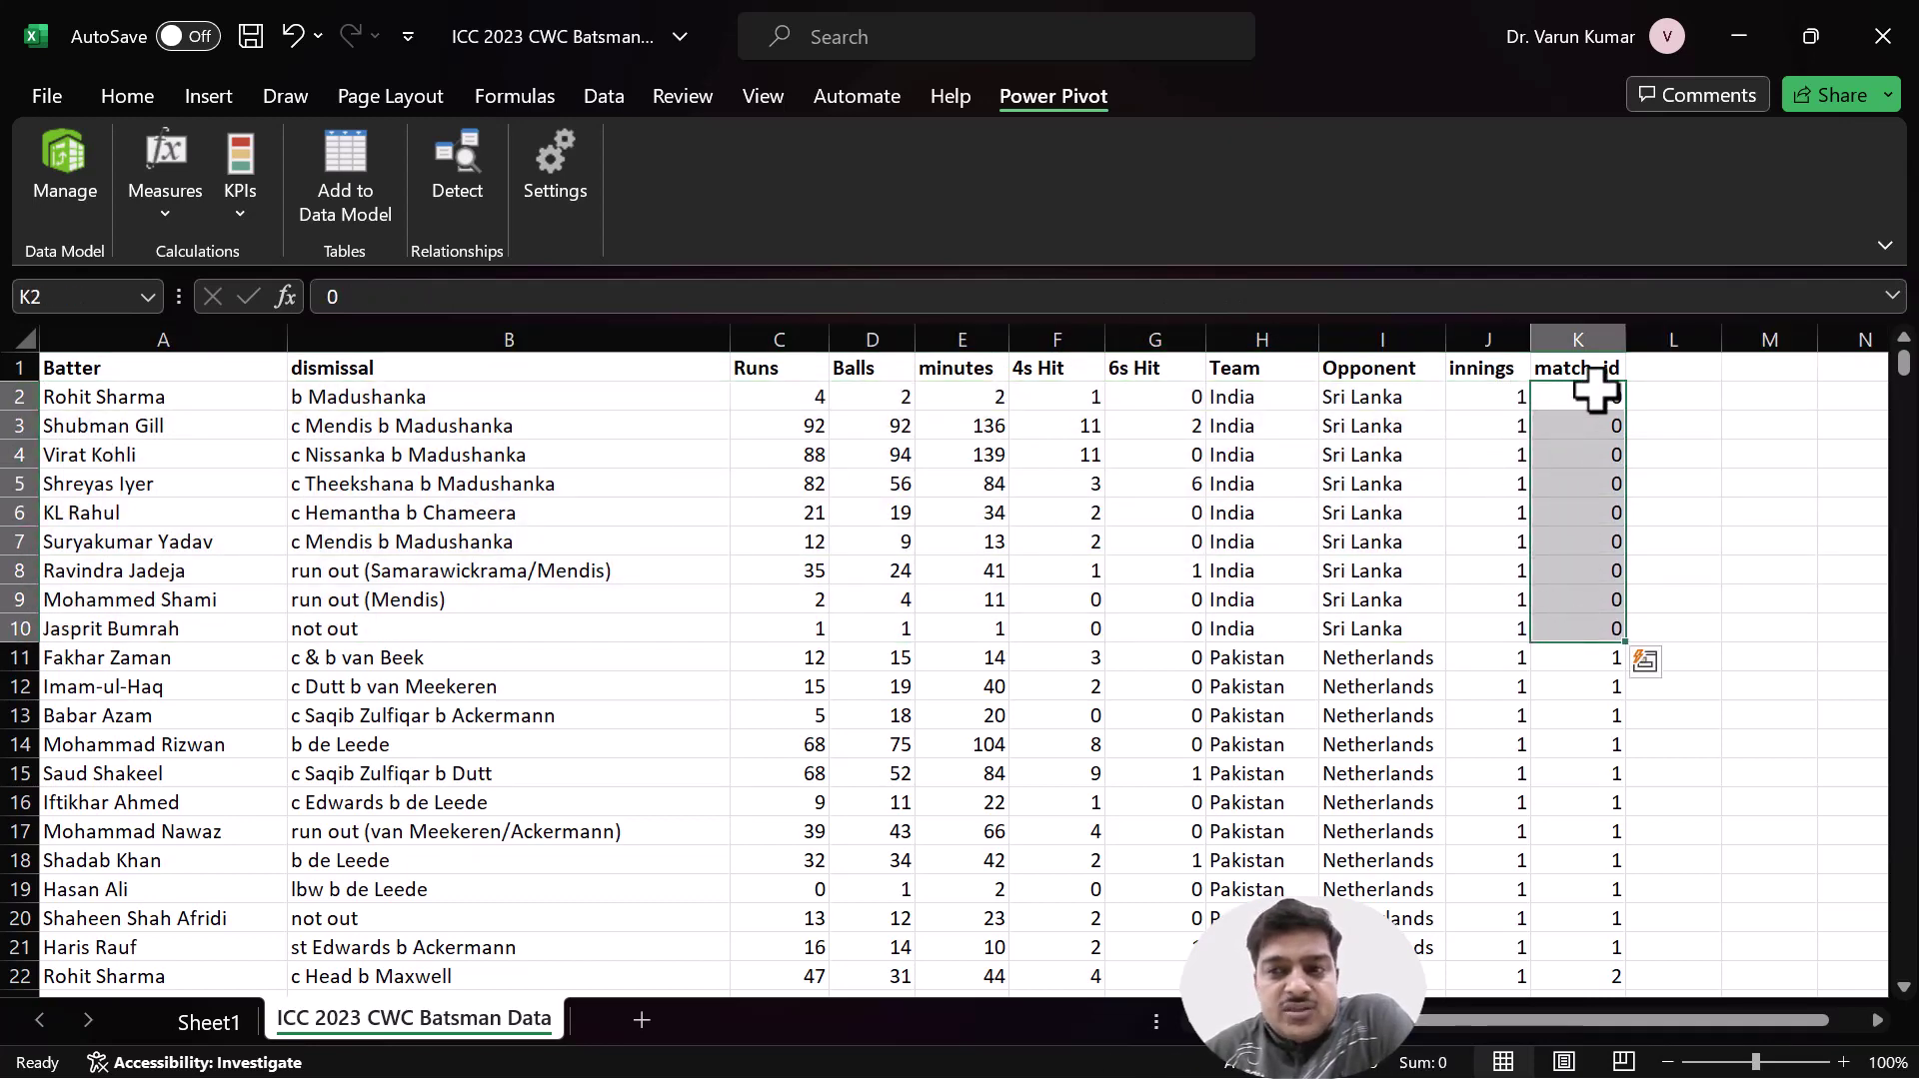
pyautogui.moveTo(1596, 389); pyautogui.dragTo(1582, 626)
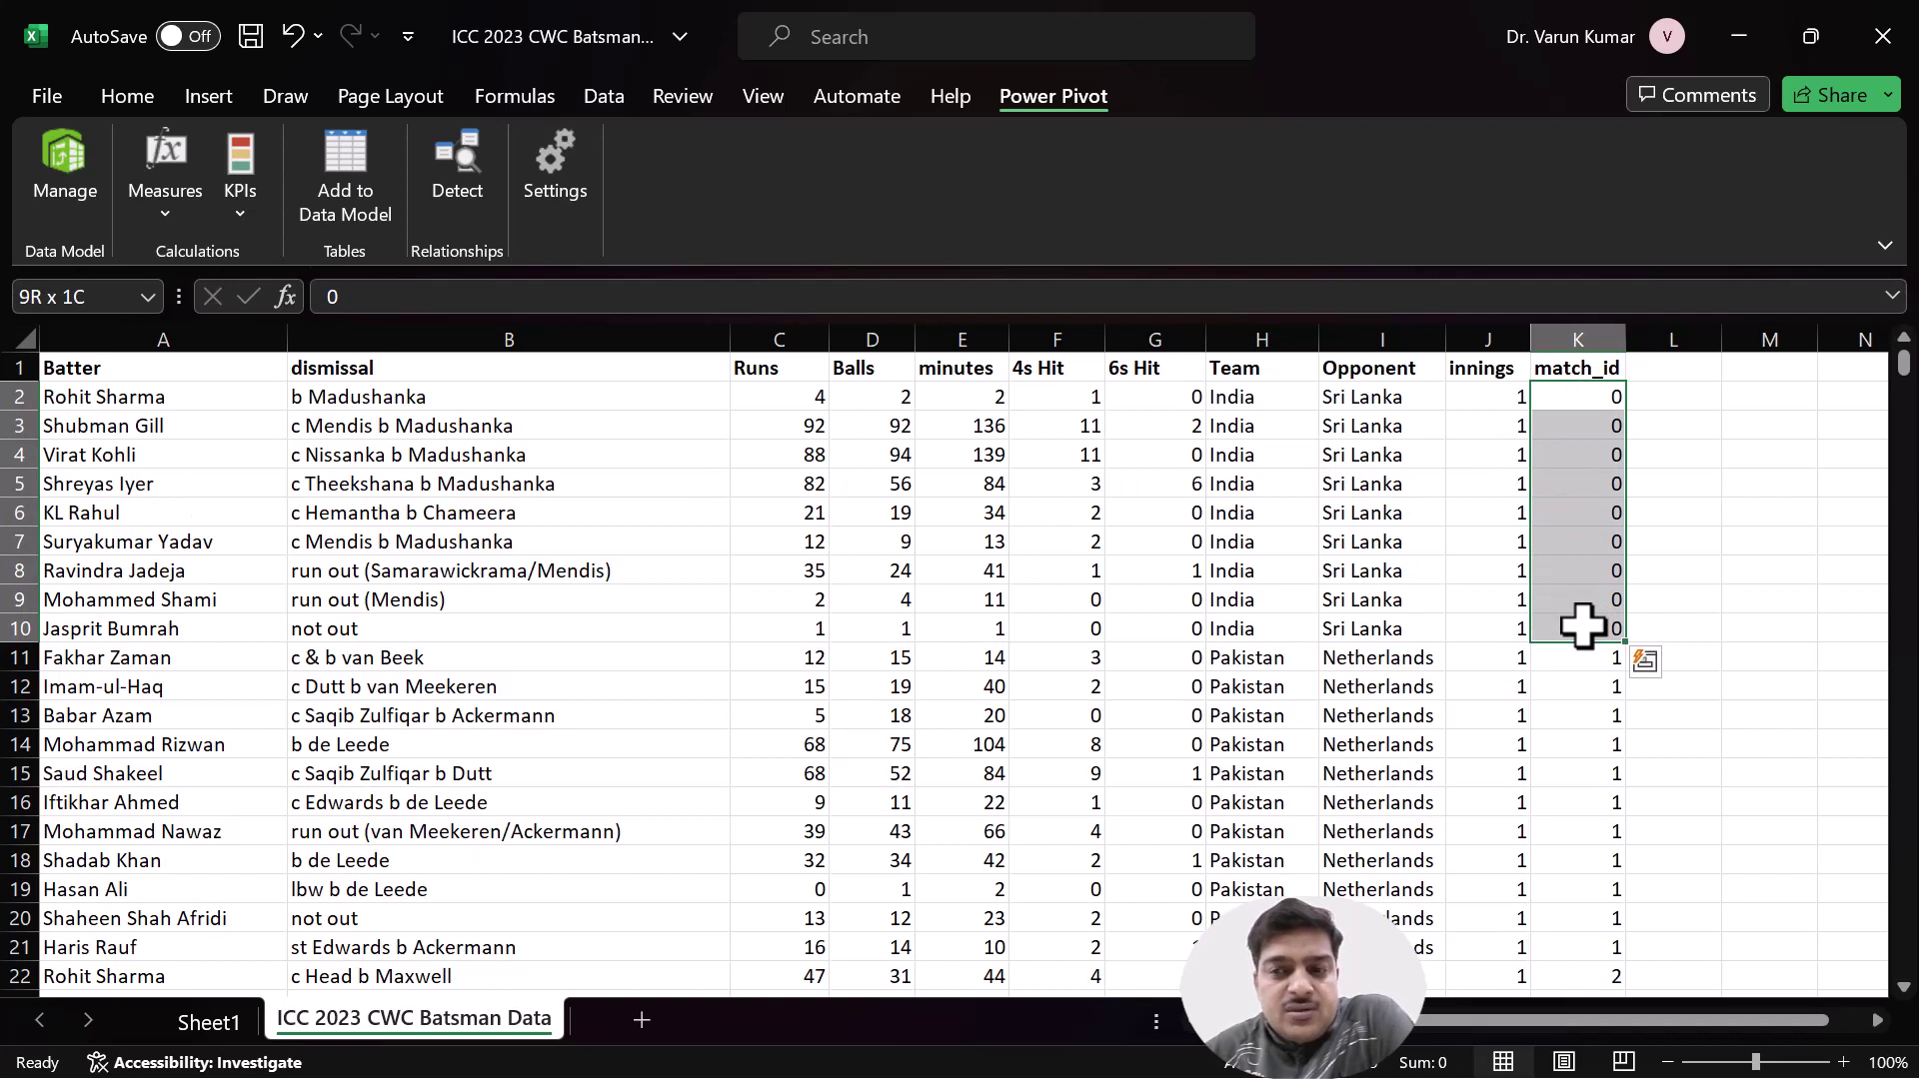
pyautogui.moveTo(176, 405); pyautogui.dragTo(210, 626)
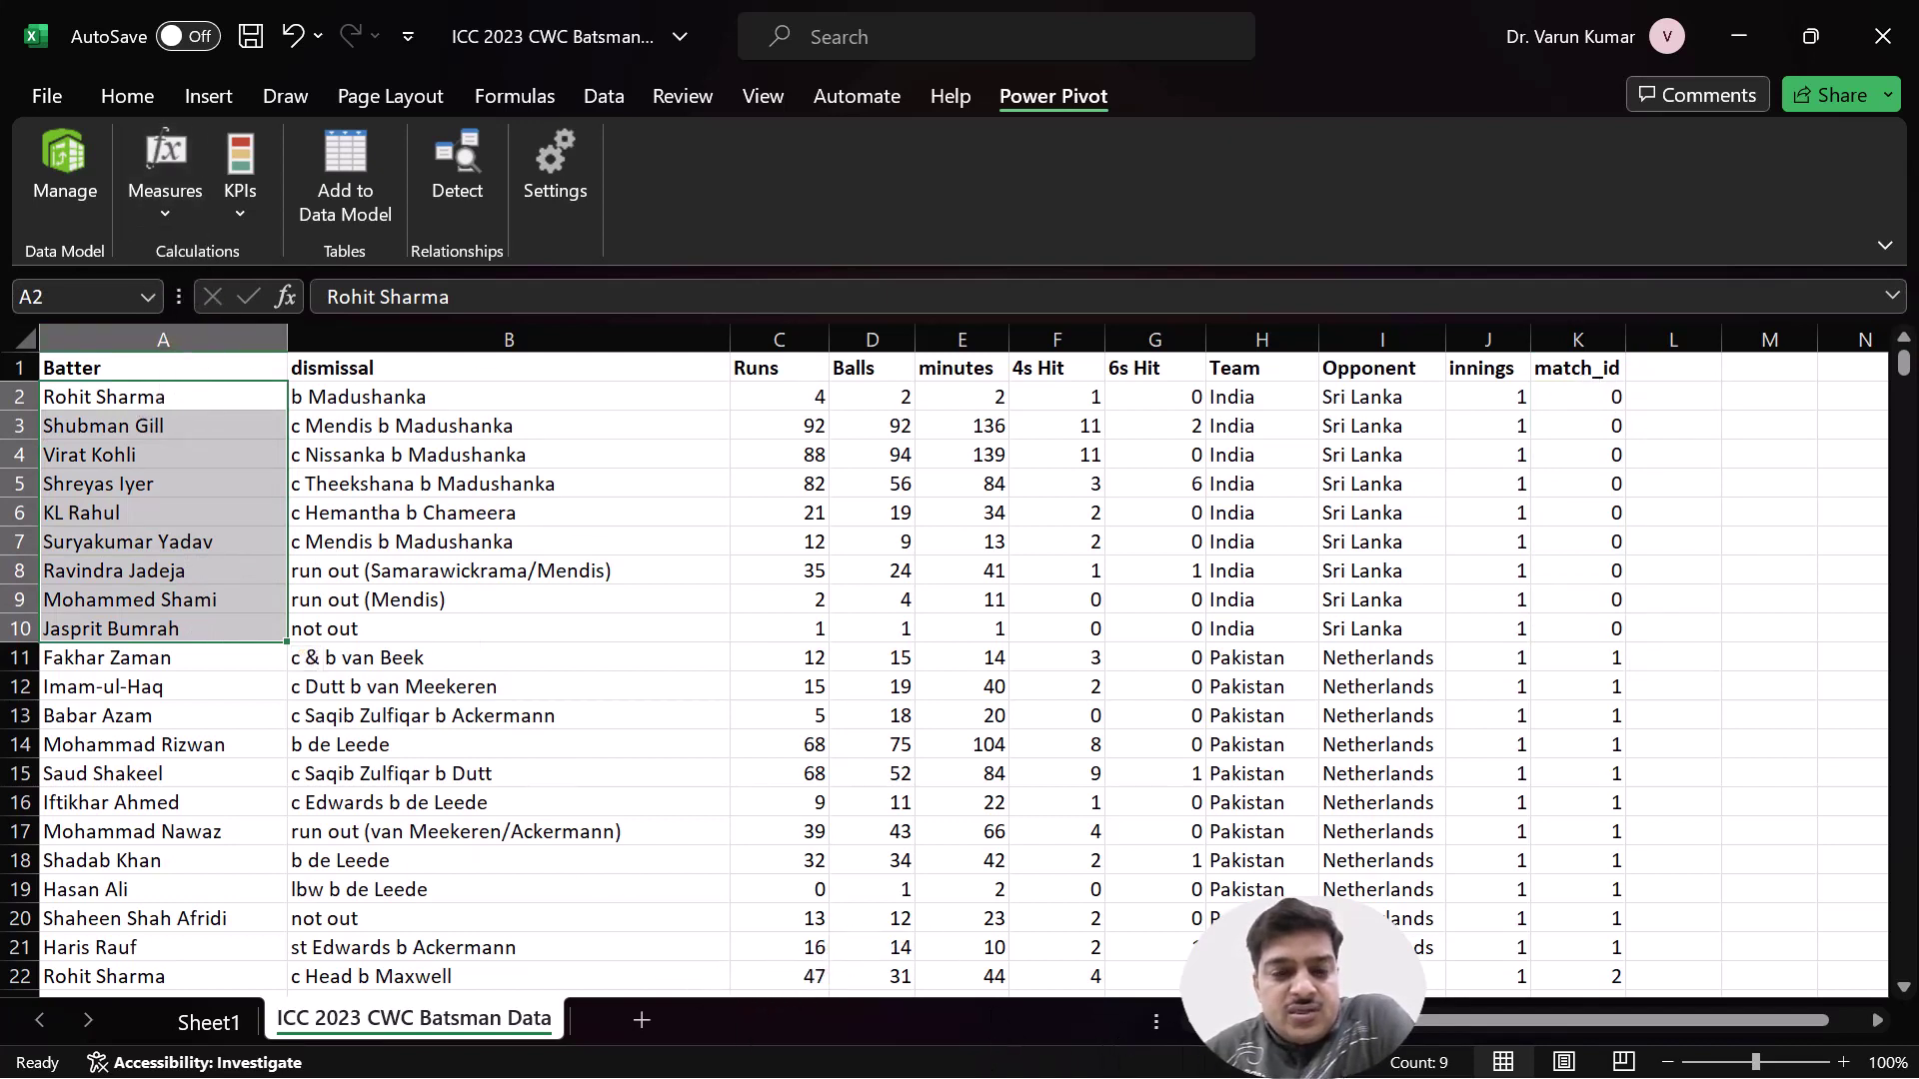
# - Summarize the match_id value field in the PivotTable by Distinct Count
pyautogui.click(208, 1021)
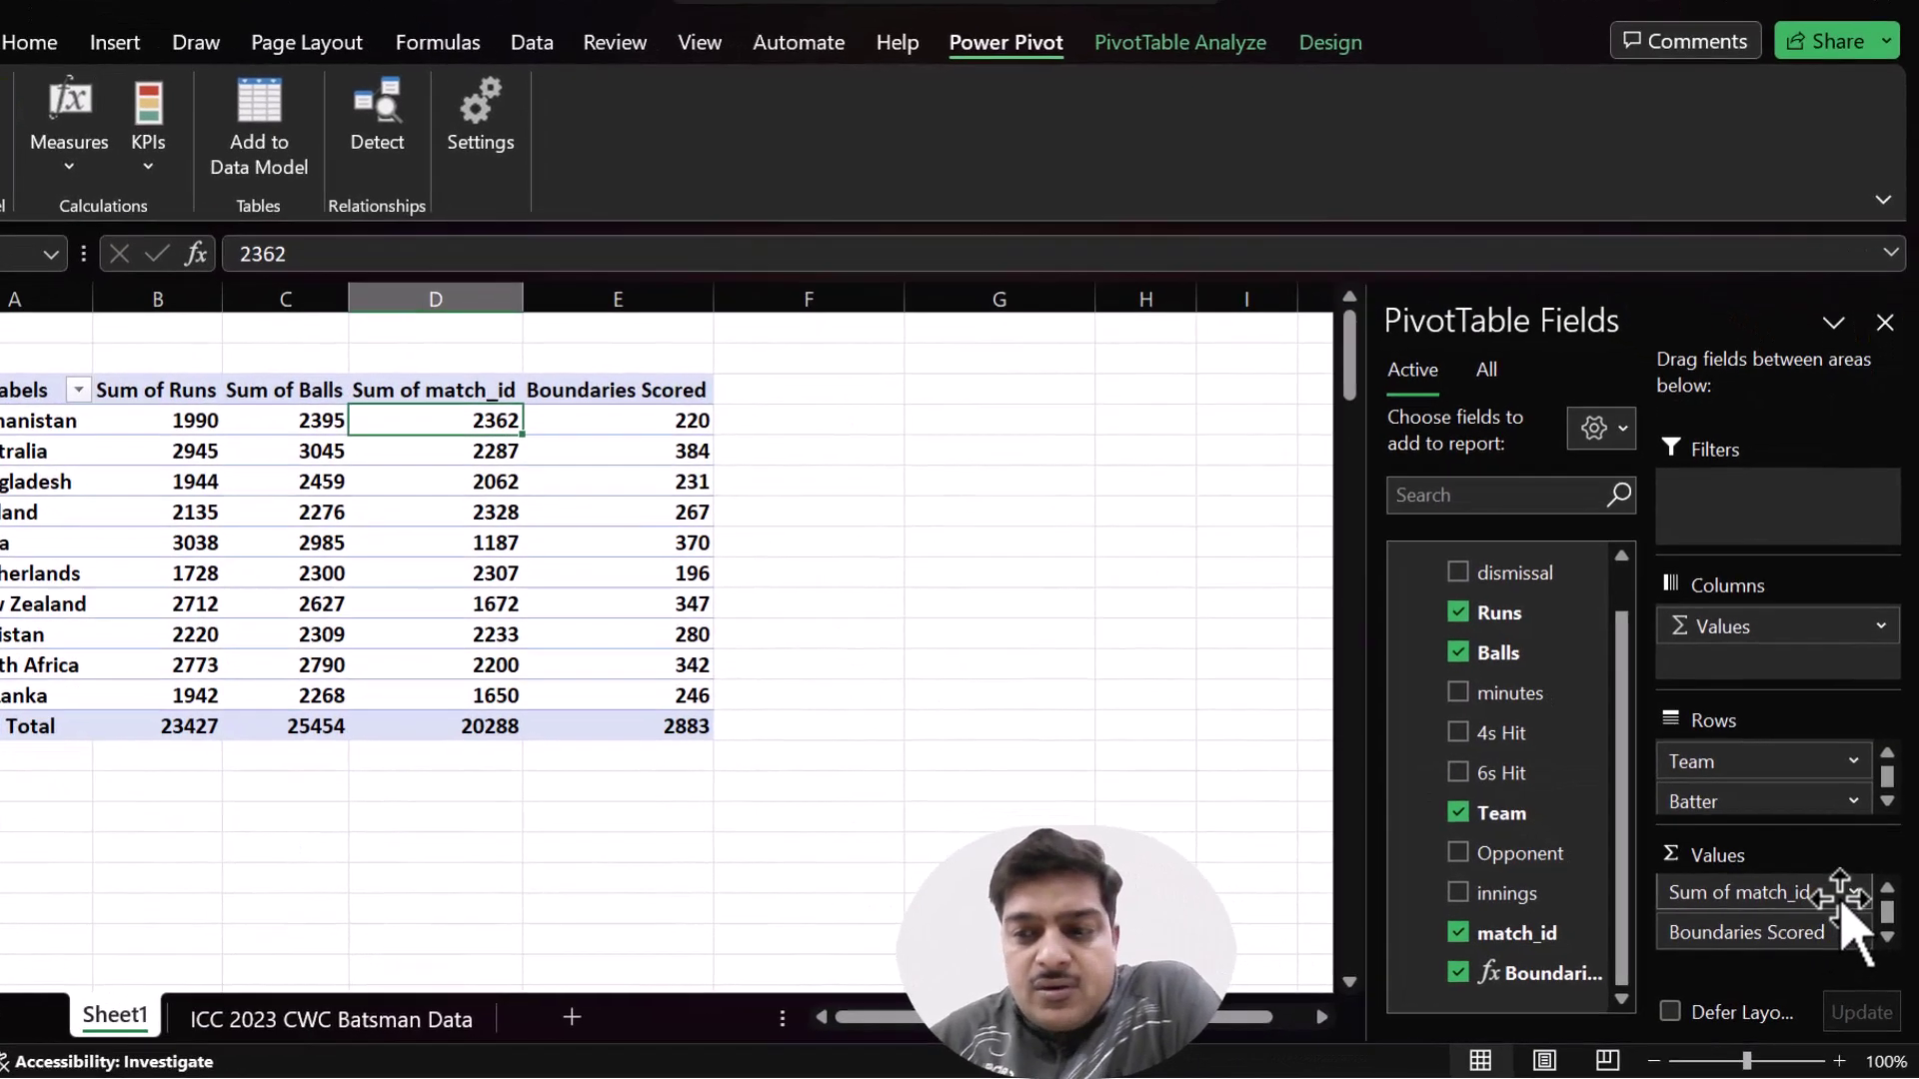
pyautogui.click(1850, 908)
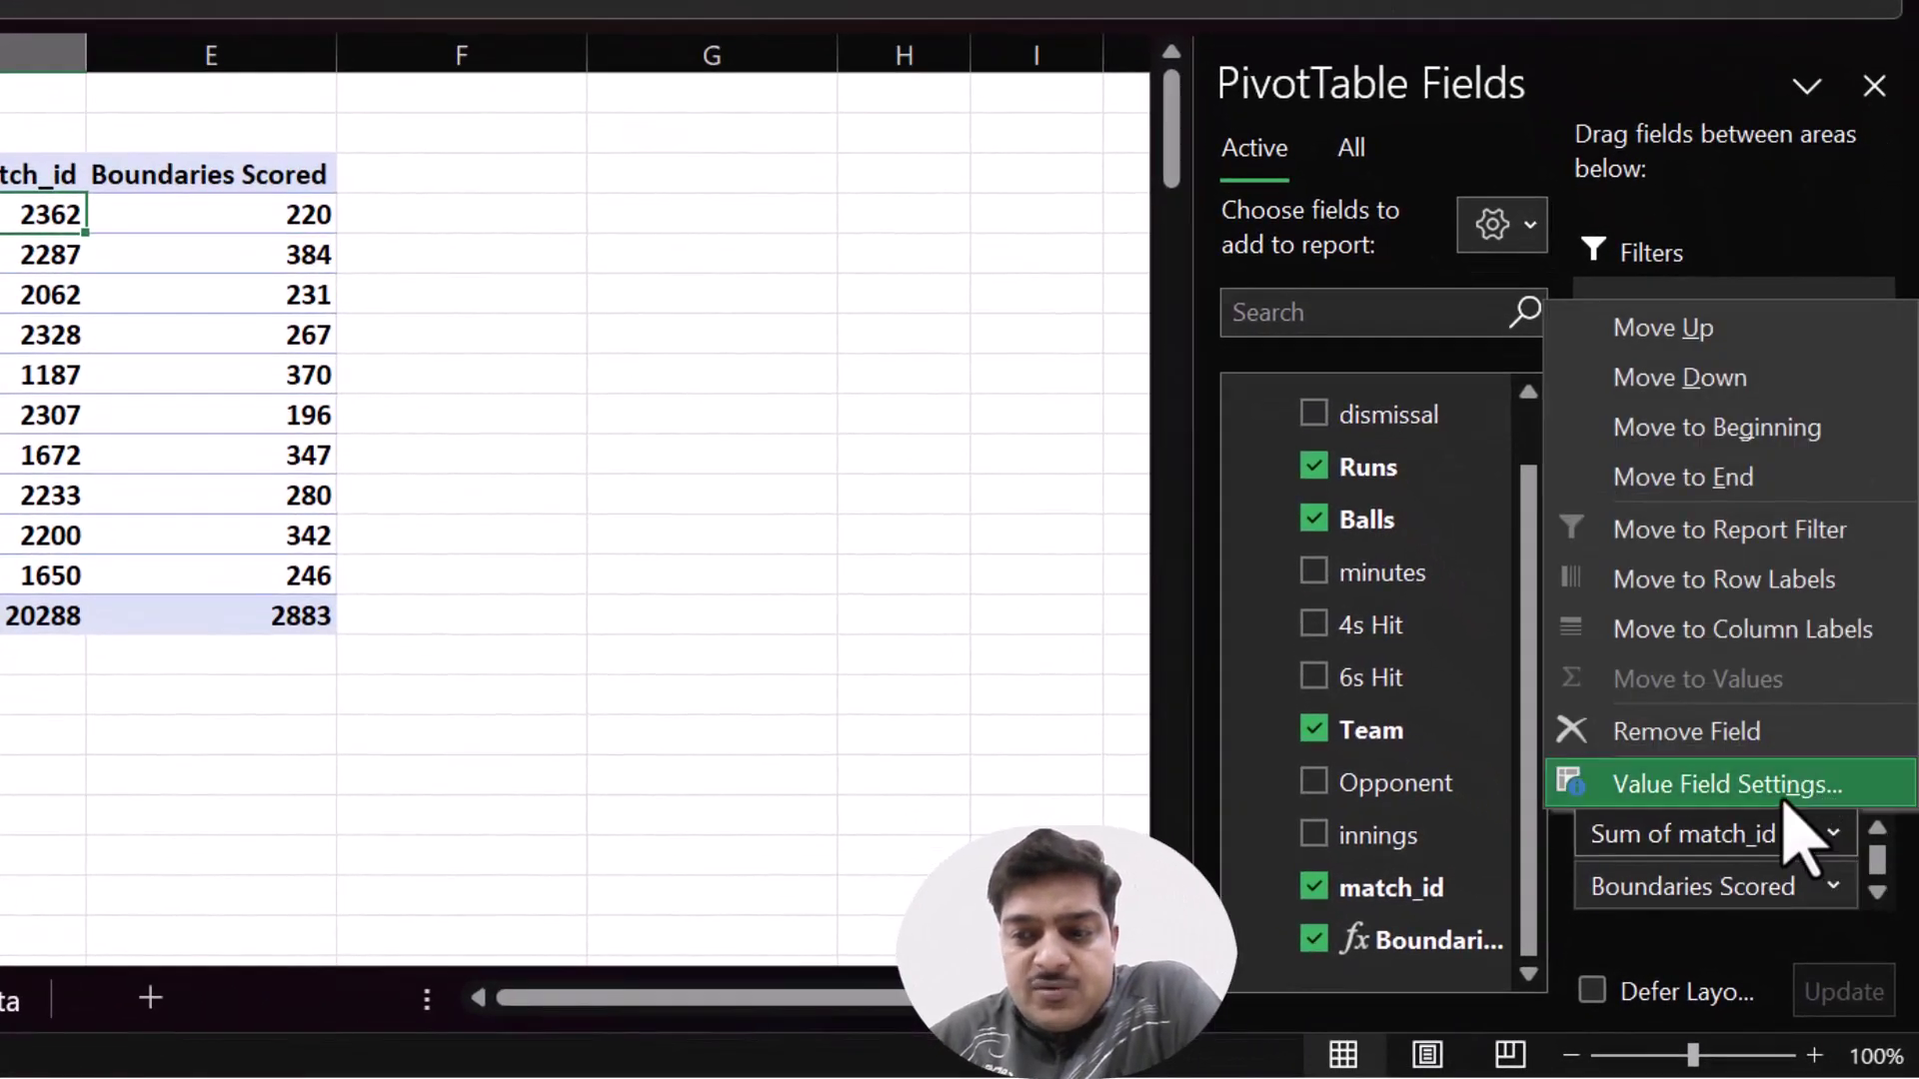
pyautogui.click(1784, 800)
pyautogui.scroll(-2, 664, 462)
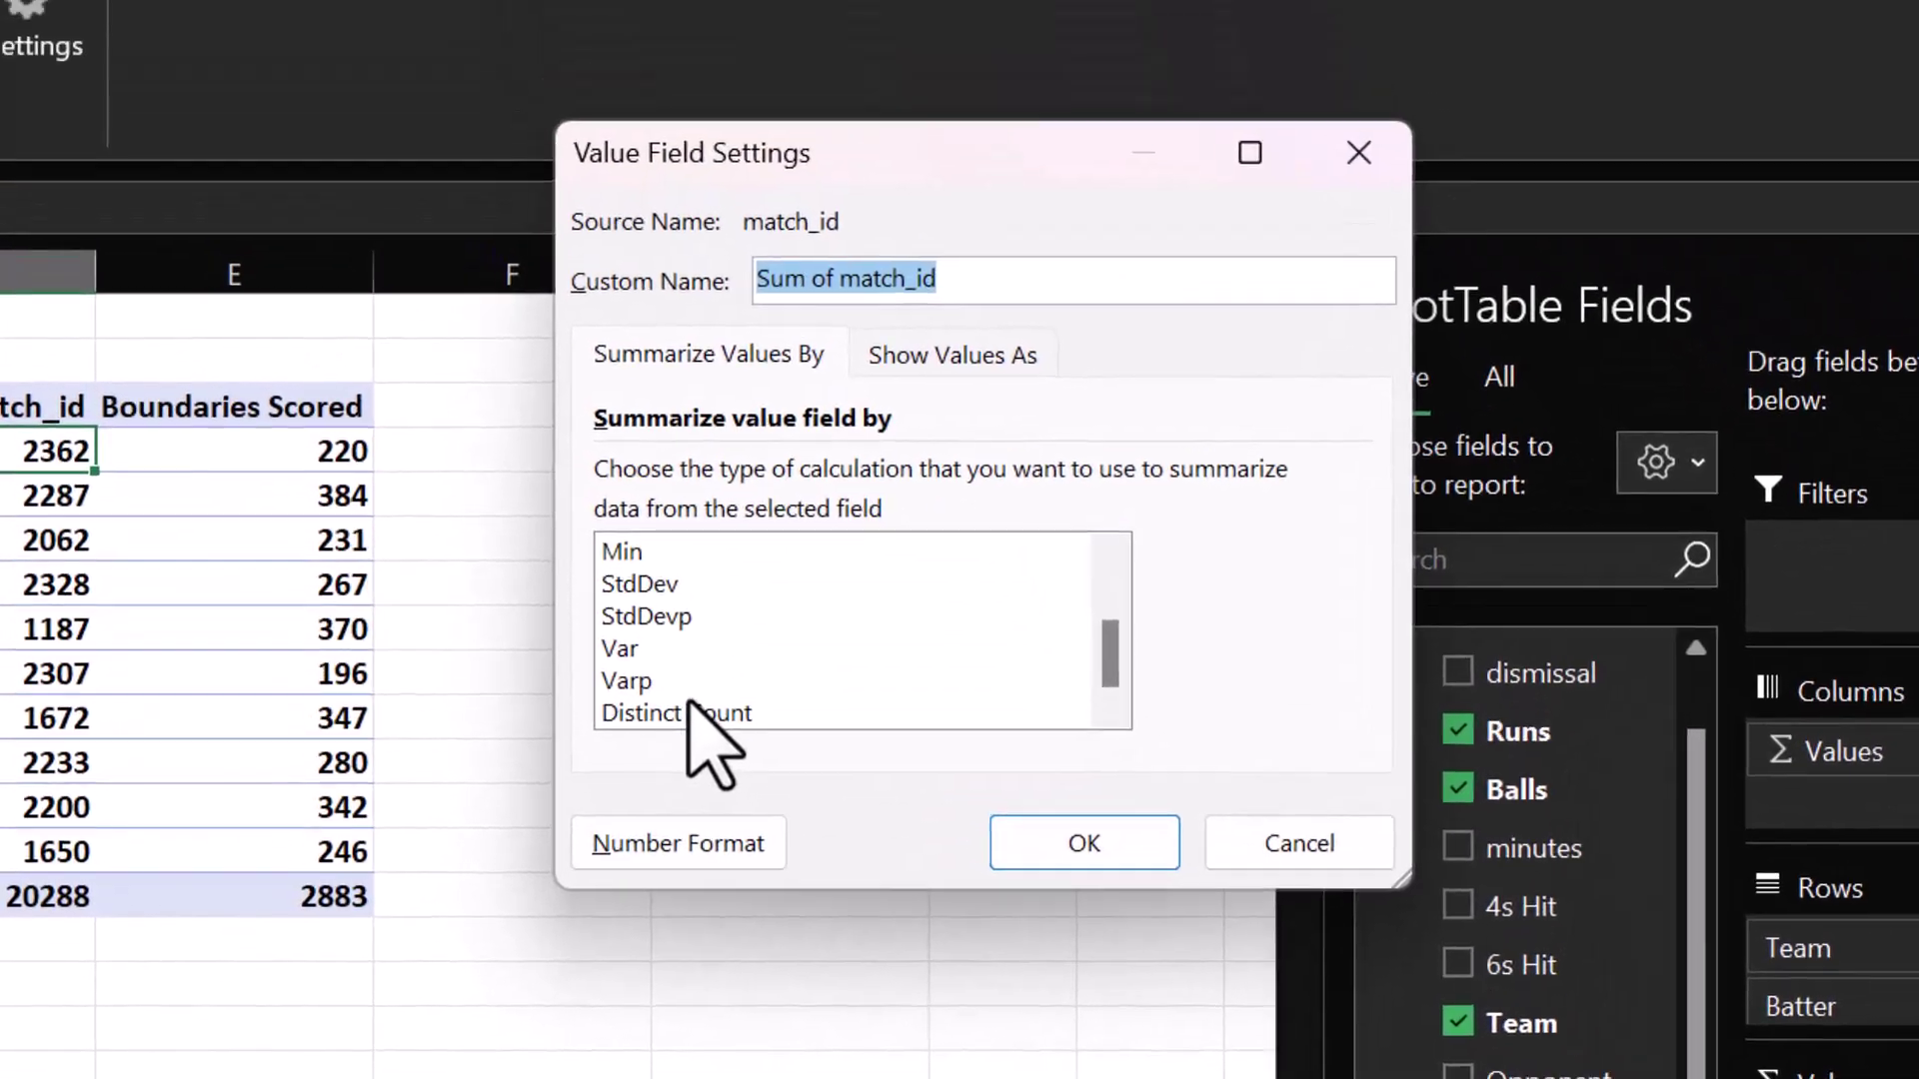
pyautogui.scroll(2, 689, 712)
pyautogui.click(657, 586)
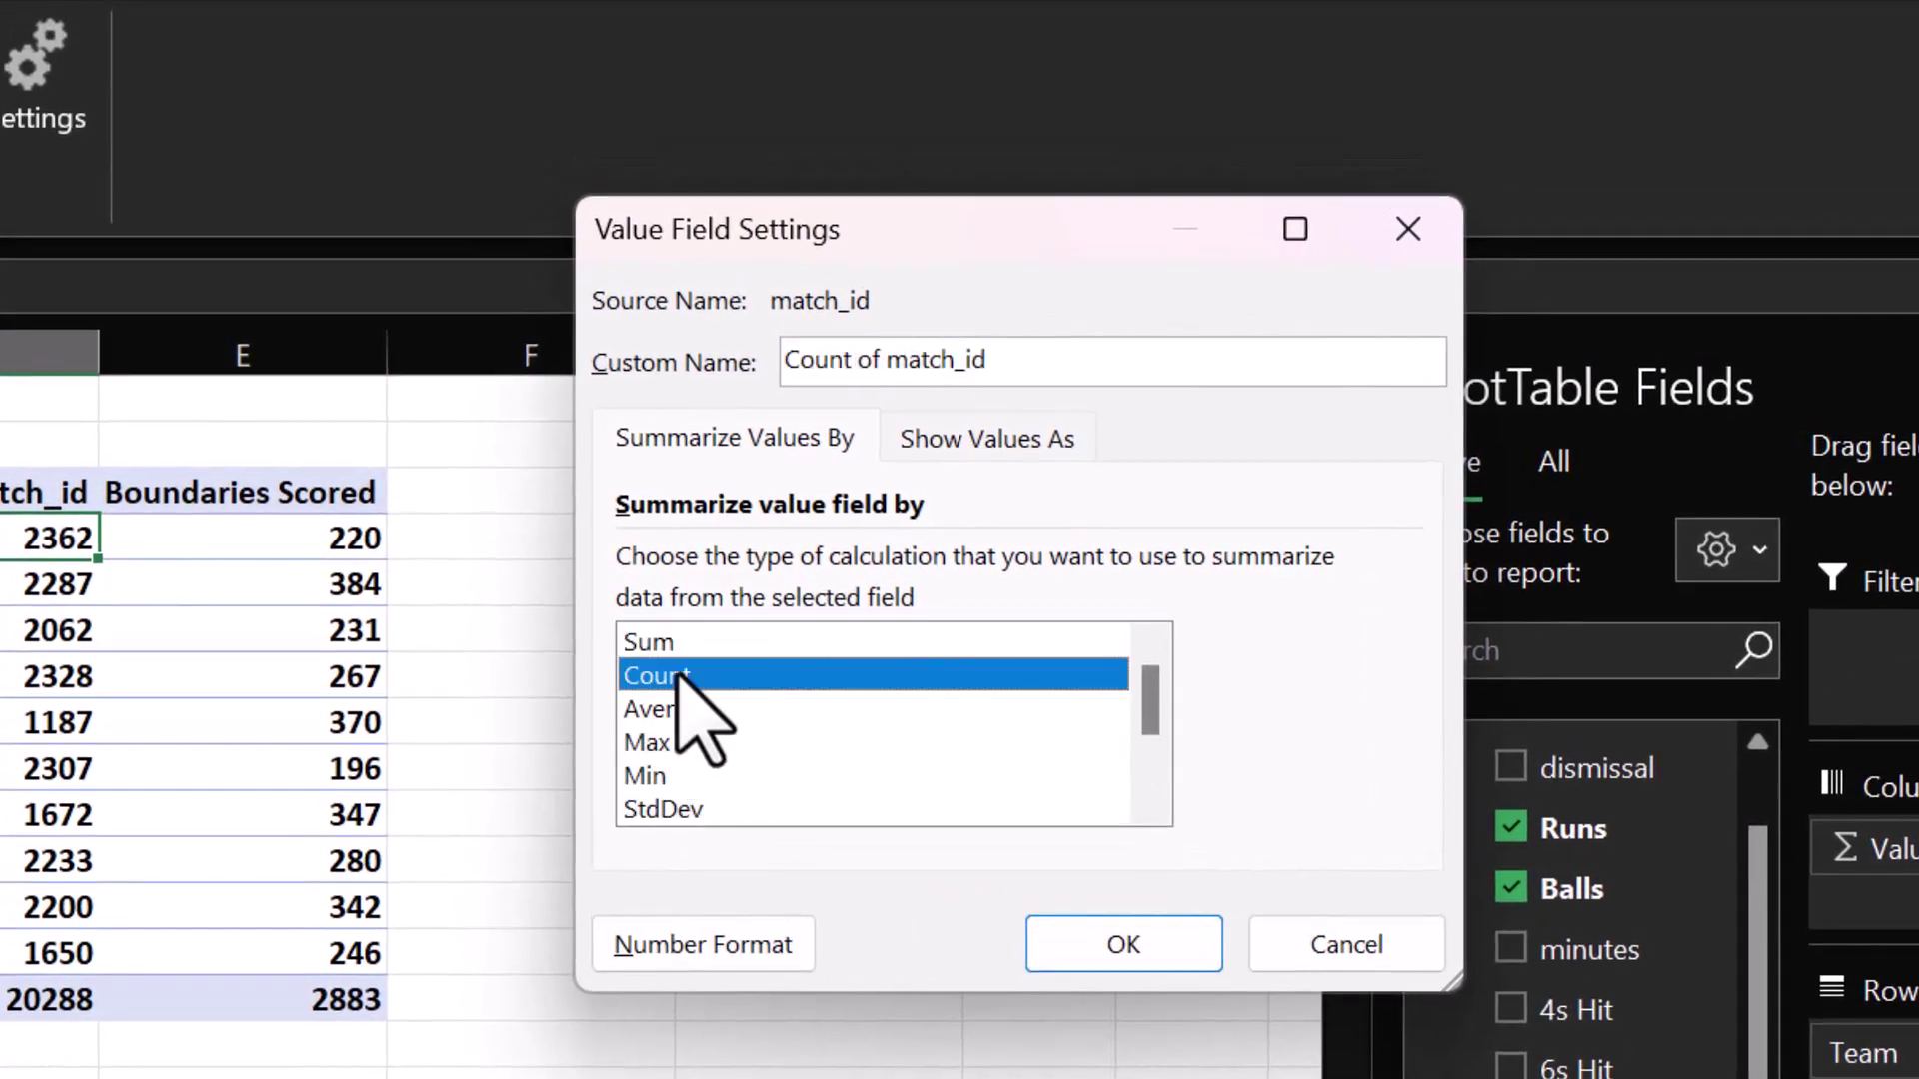
pyautogui.scroll(-2, 690, 750)
pyautogui.click(688, 809)
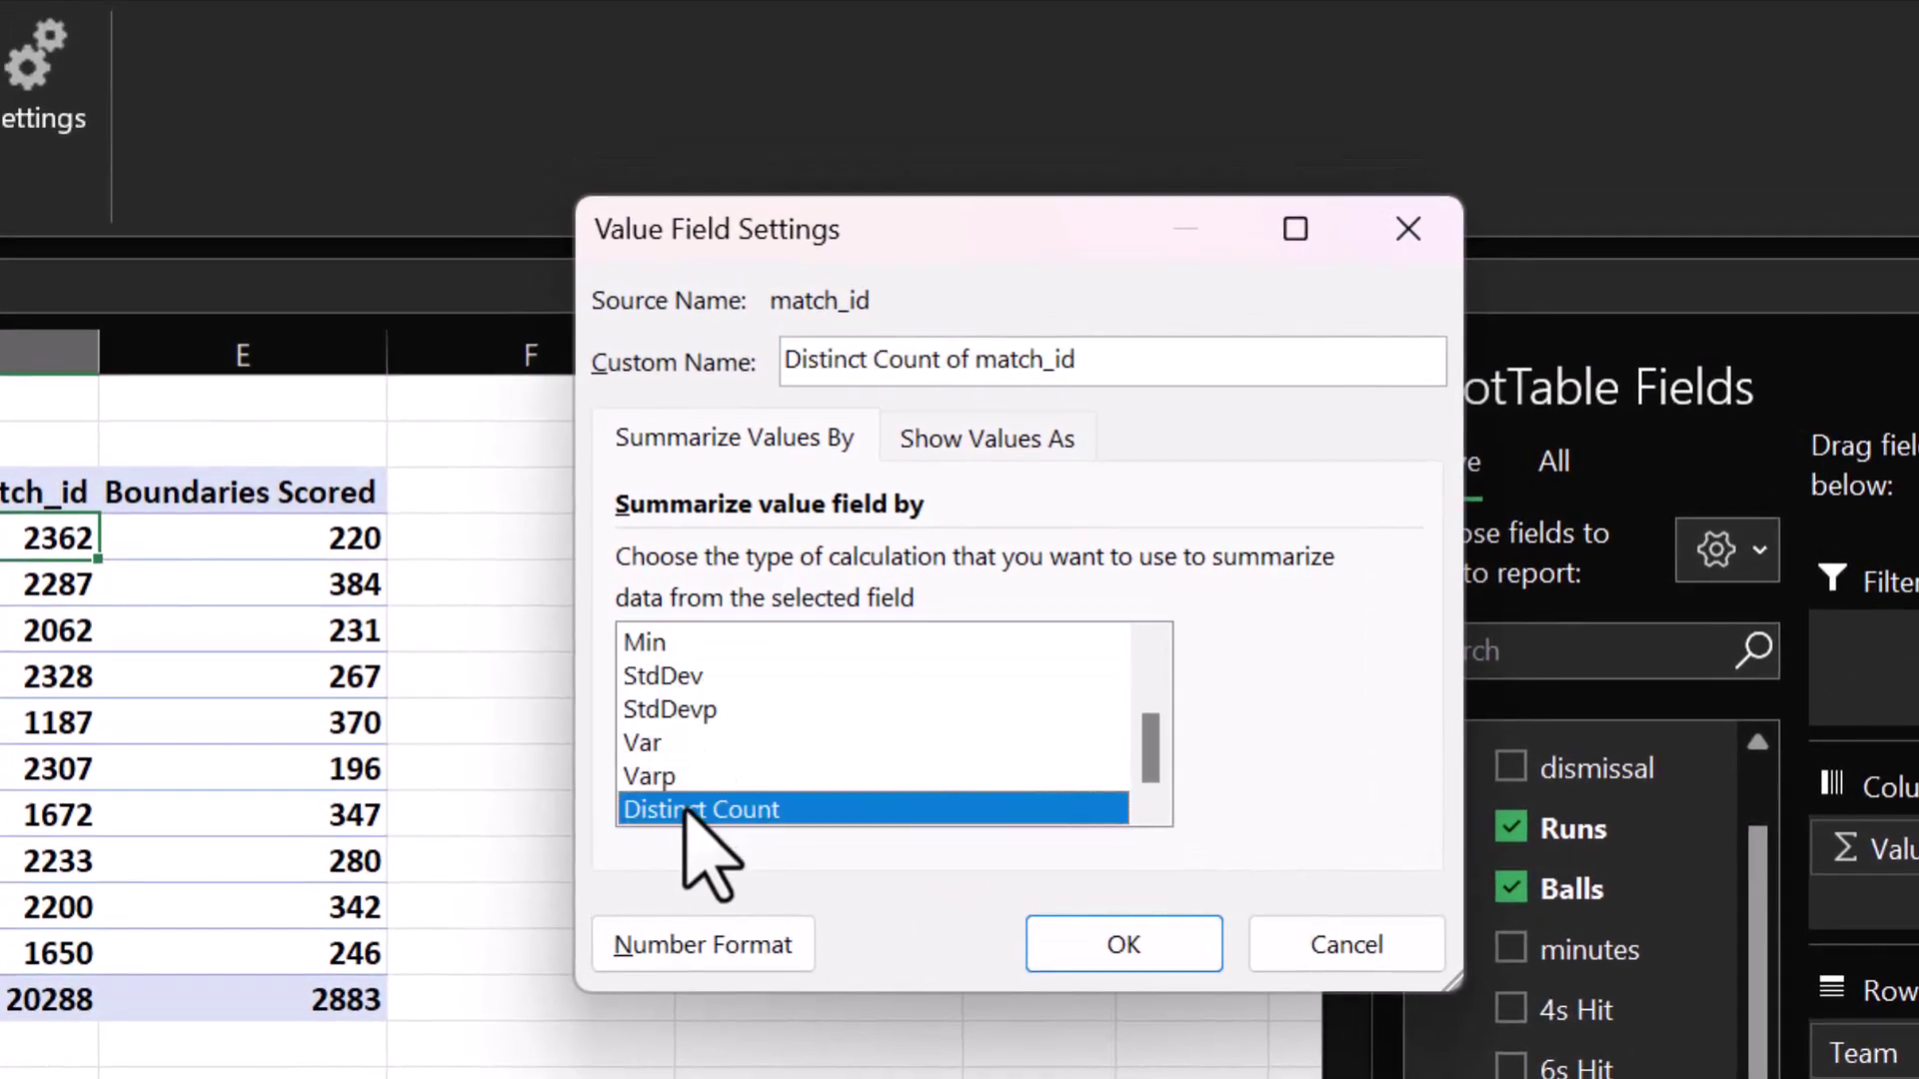
pyautogui.click(1099, 940)
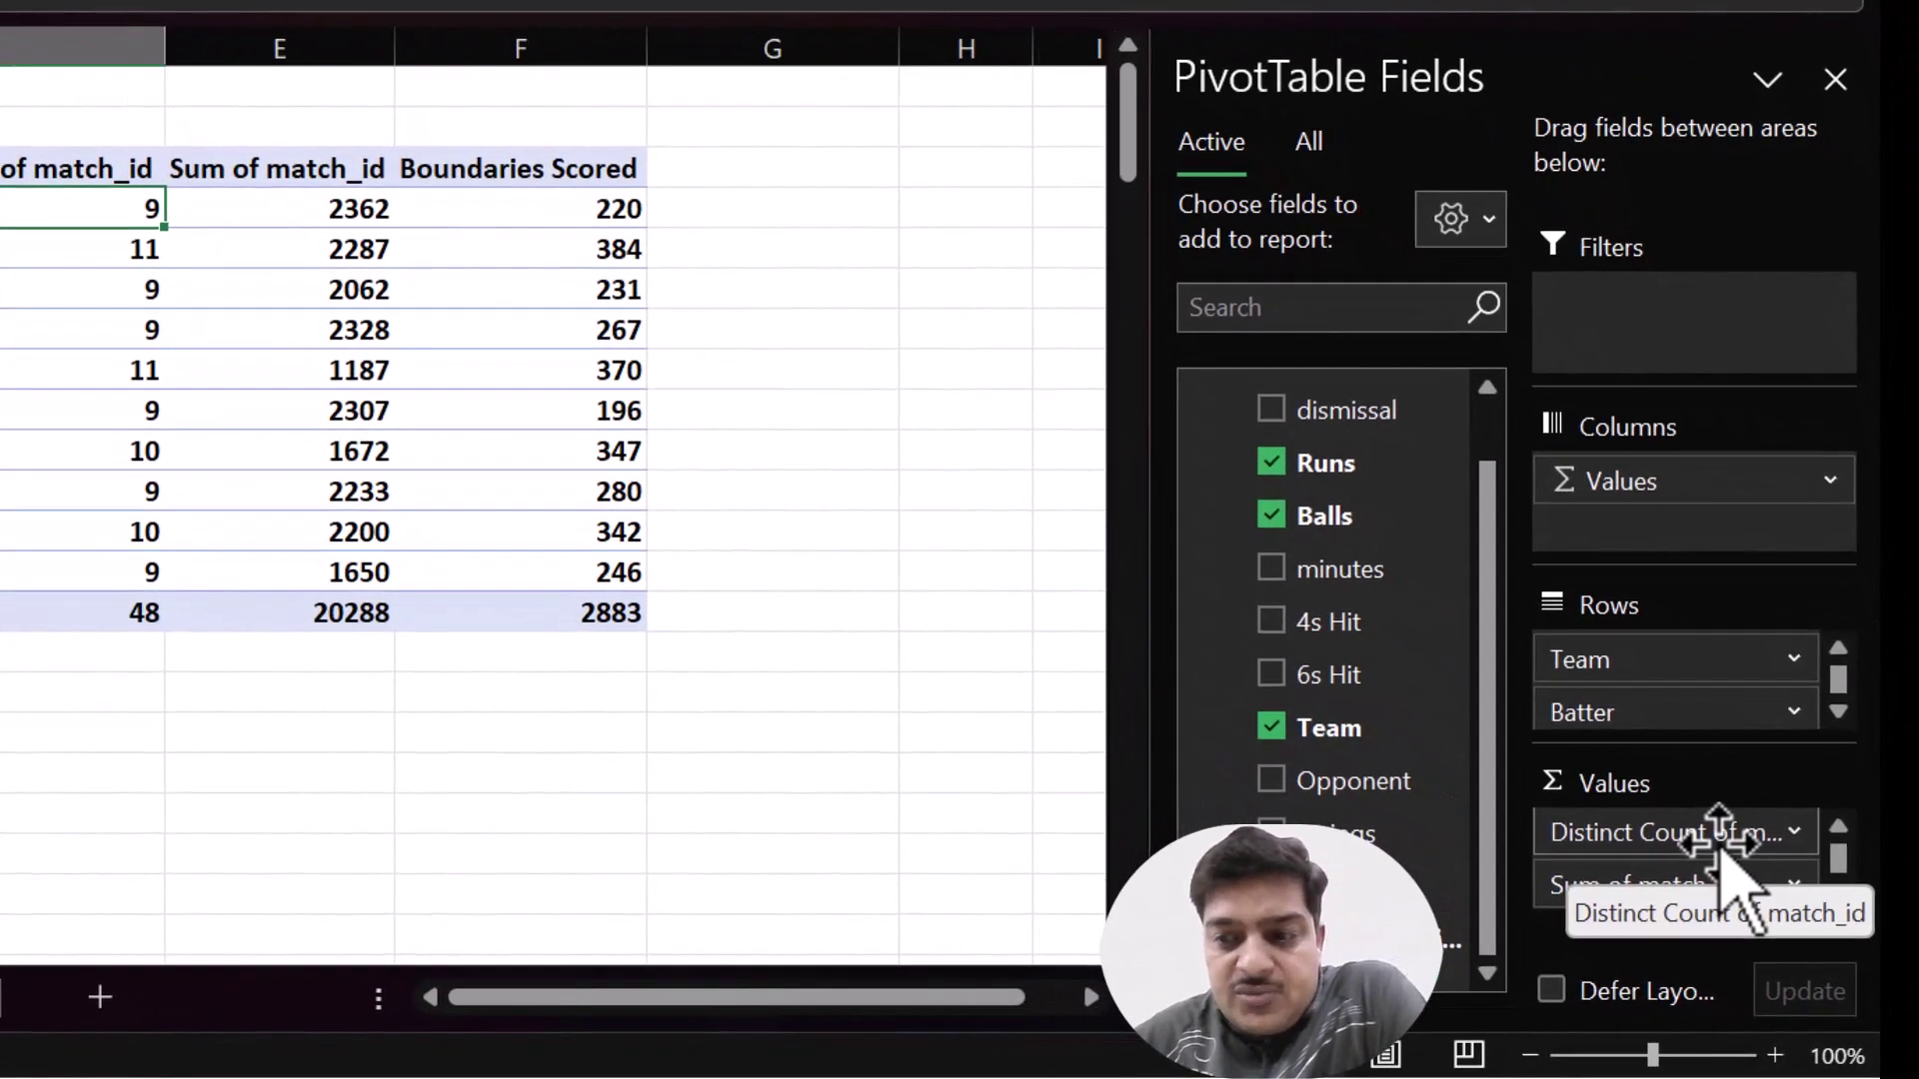
# - Move Distinct Count of match_id to the beginning of the PivotTable values and check Afghanistan's row
pyautogui.click(1754, 887)
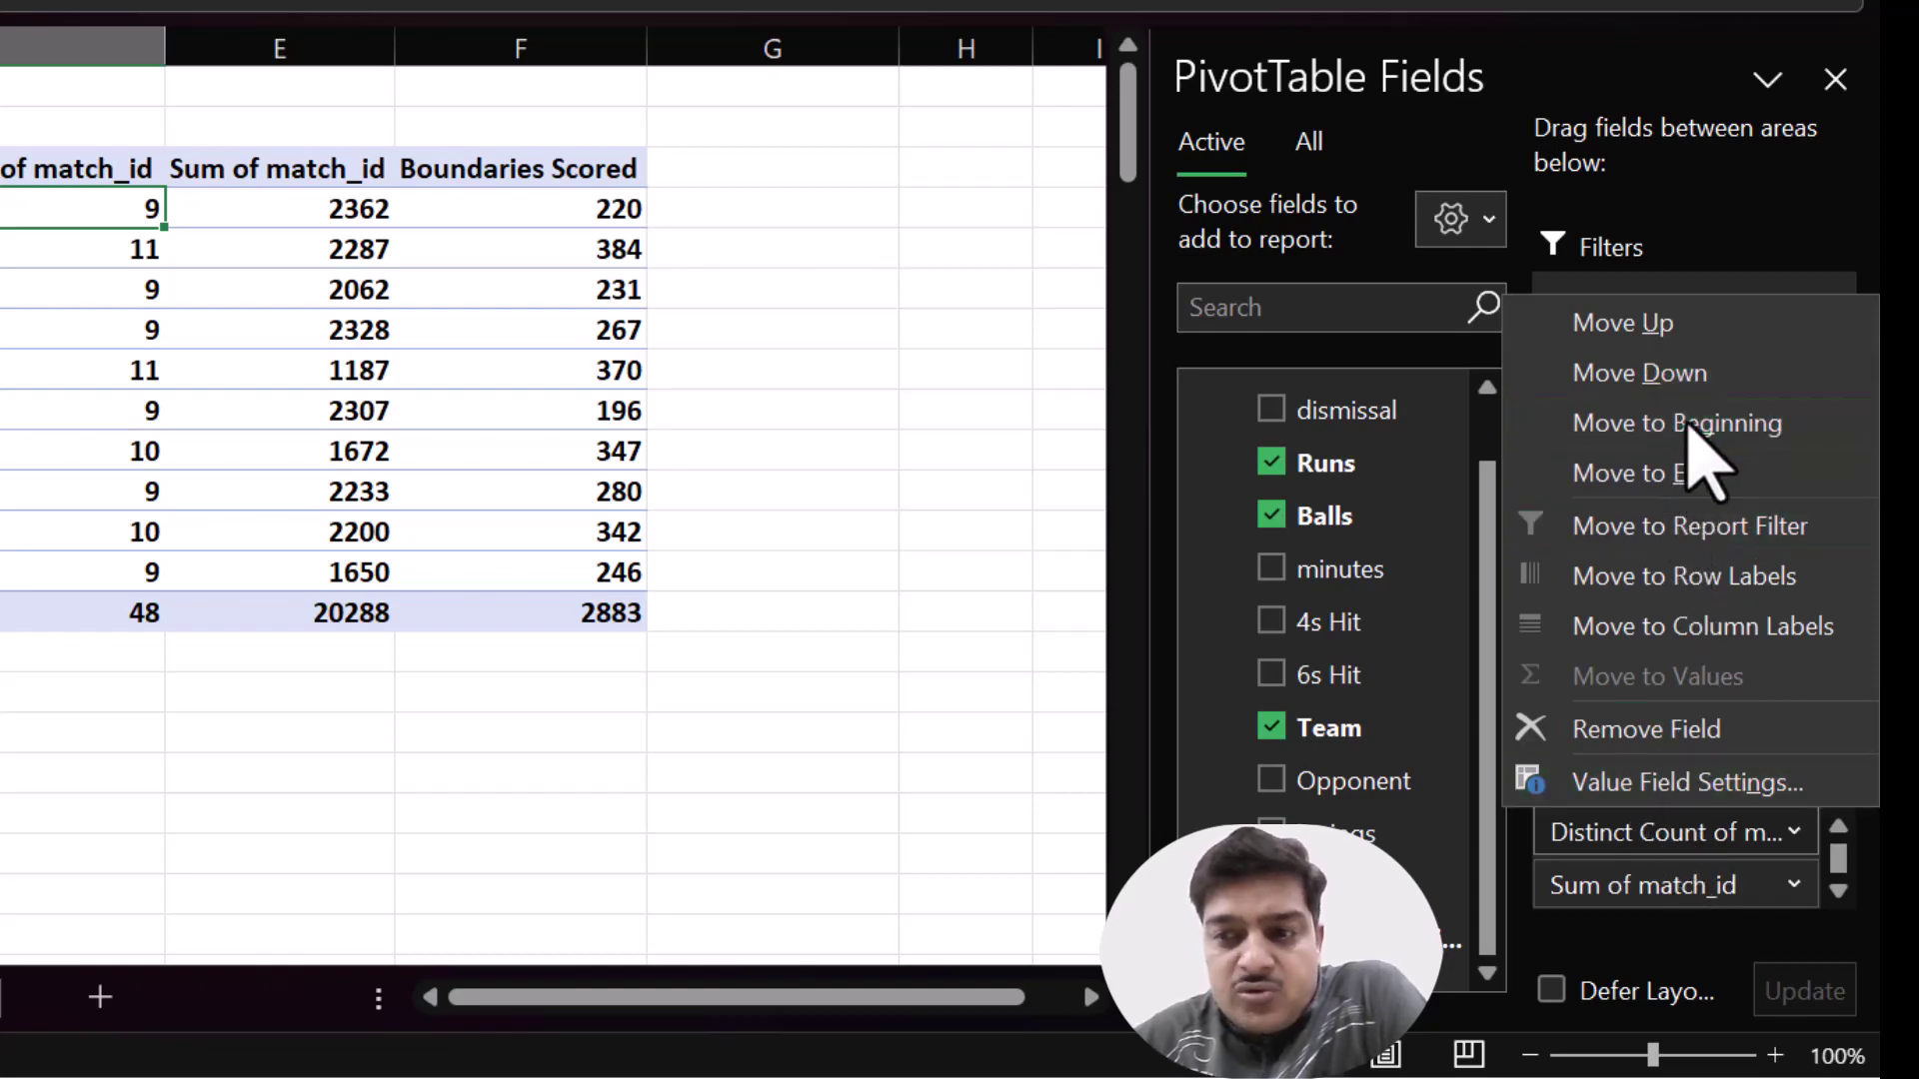
pyautogui.click(1689, 423)
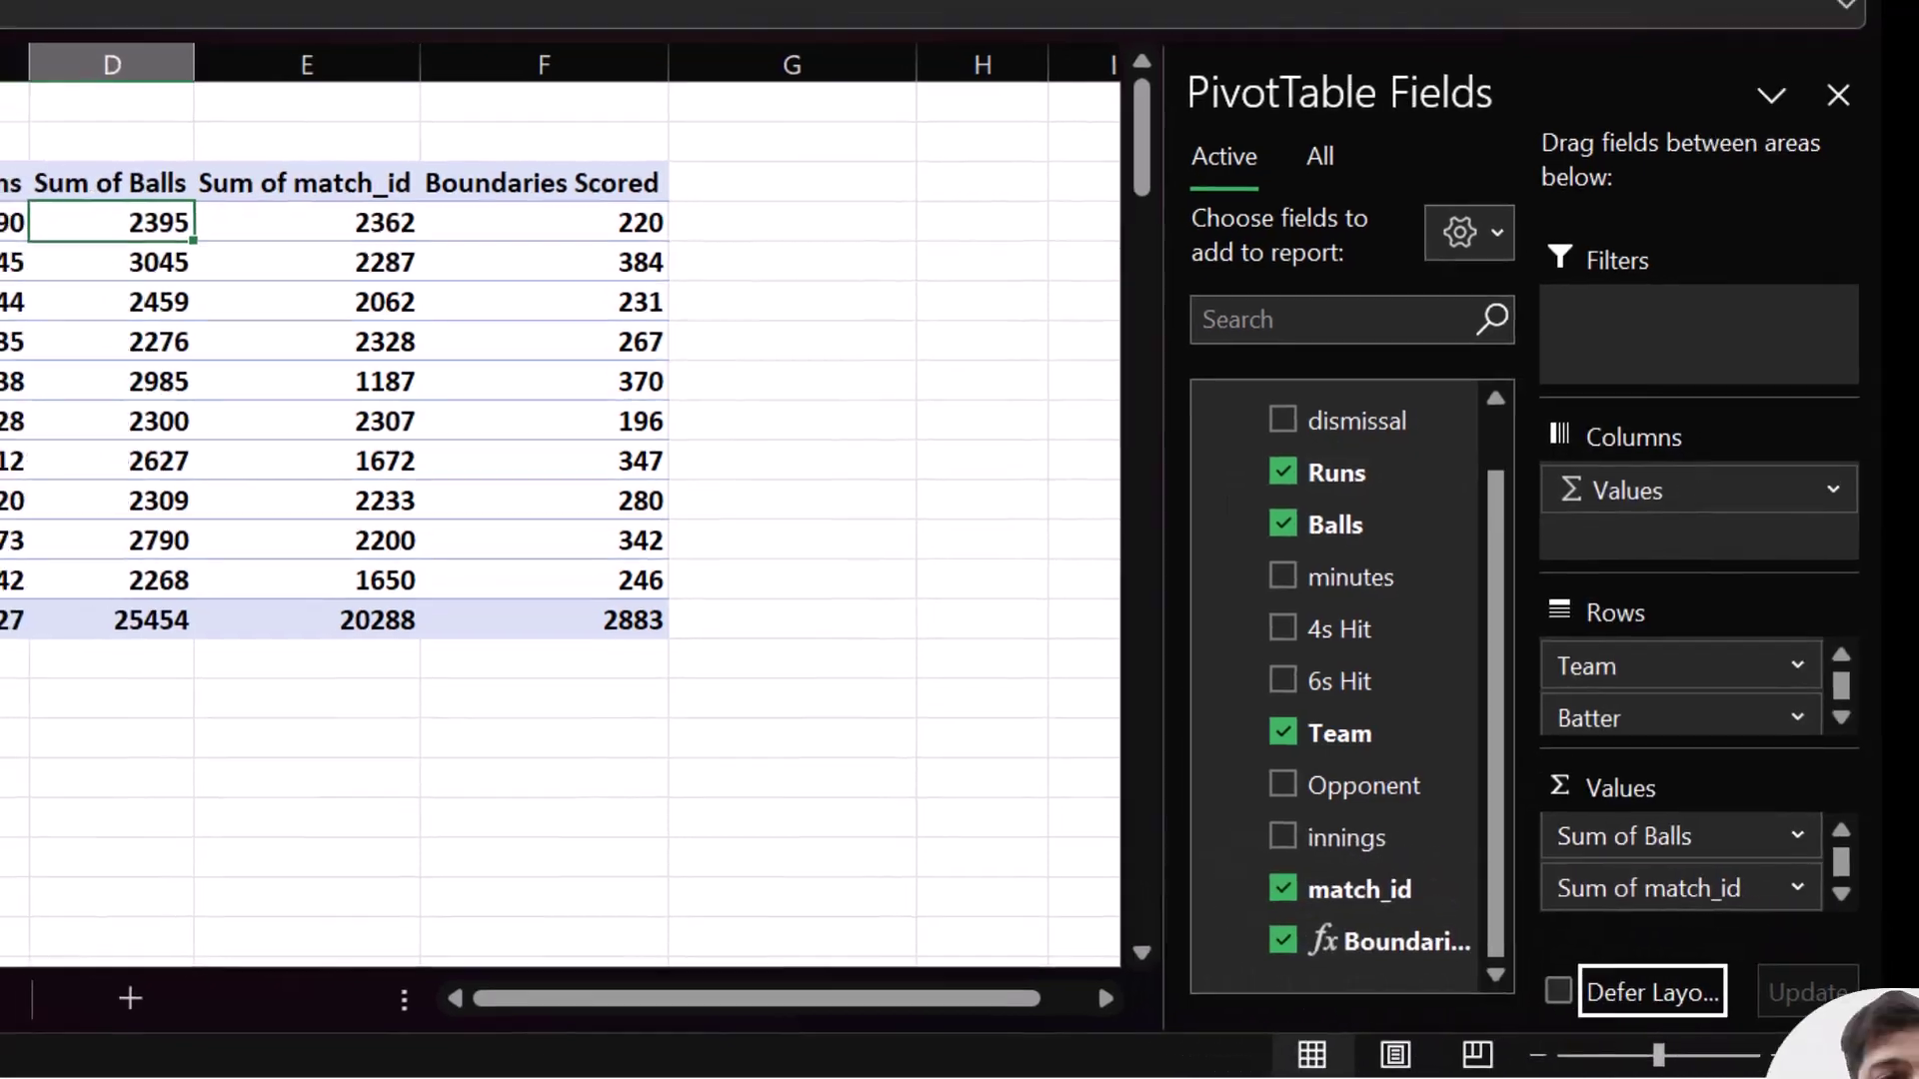
pyautogui.click(9, 398)
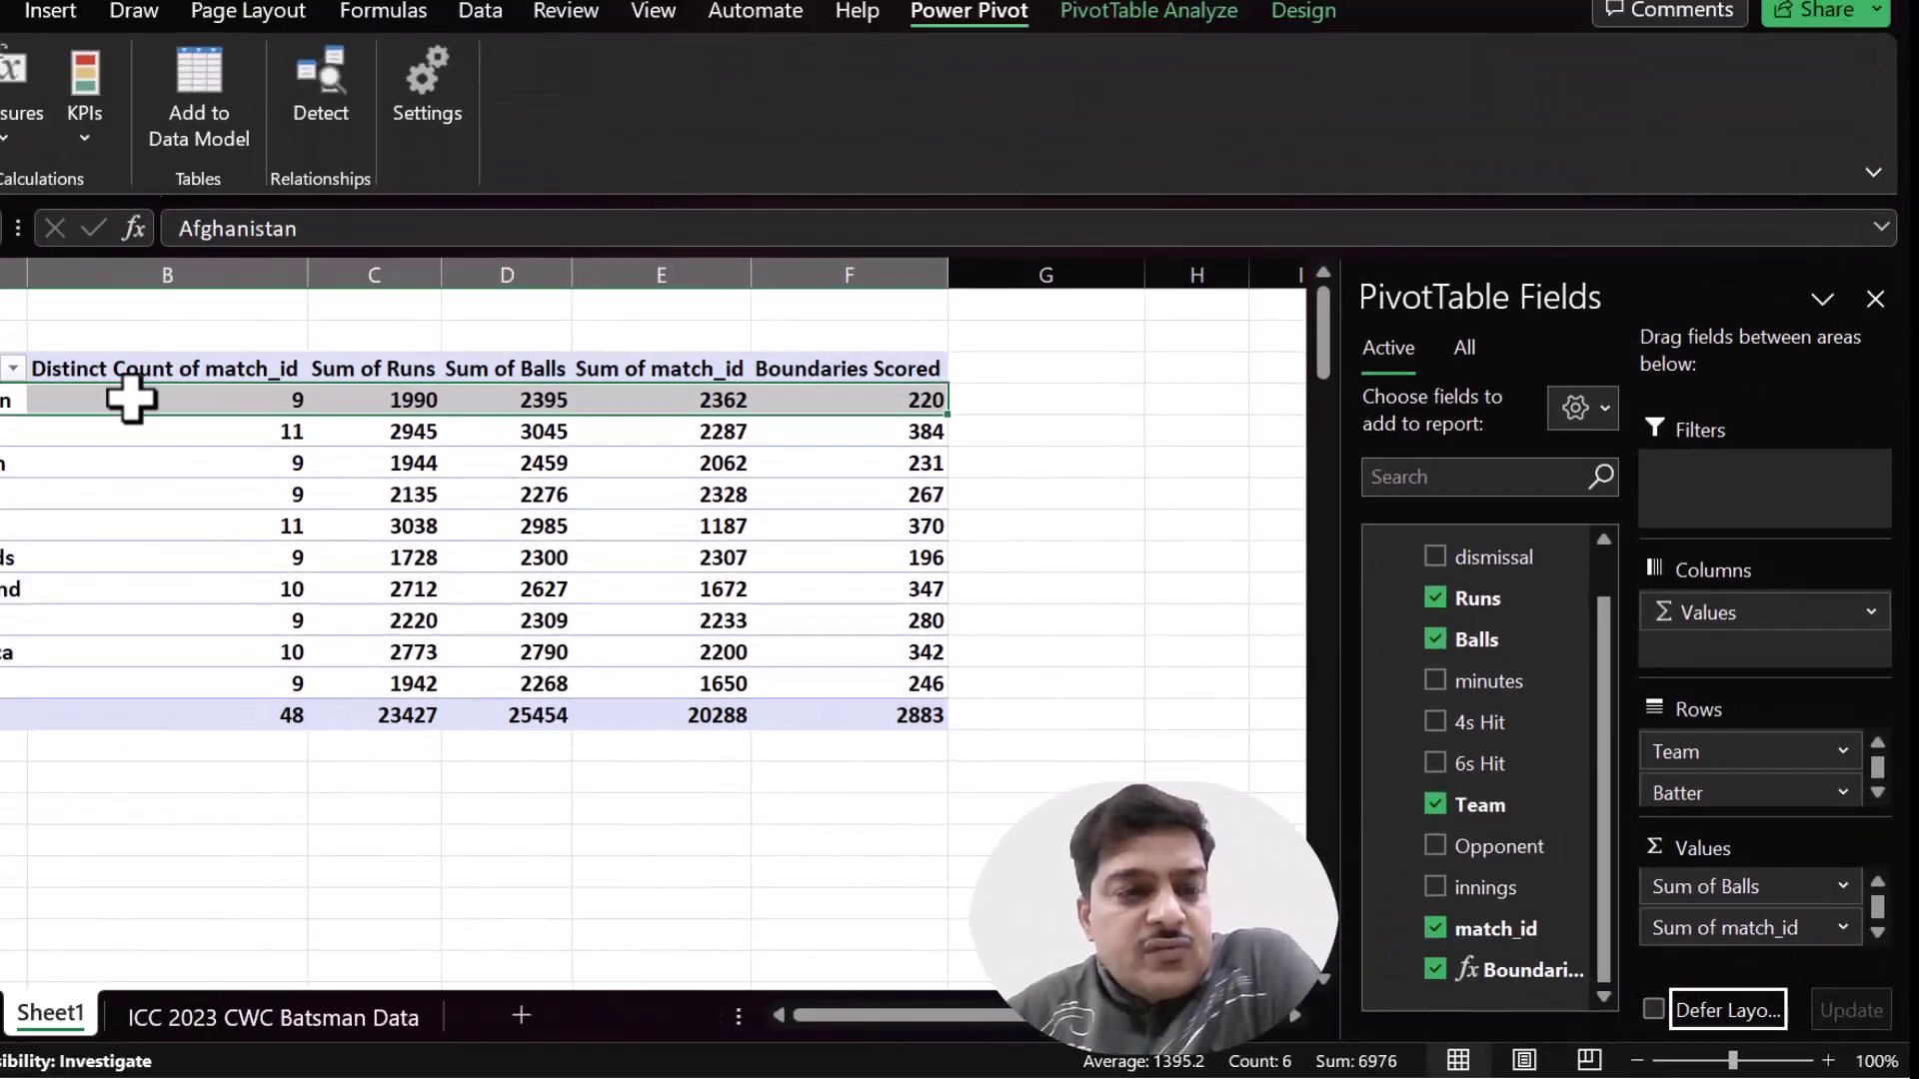
pyautogui.click(515, 455)
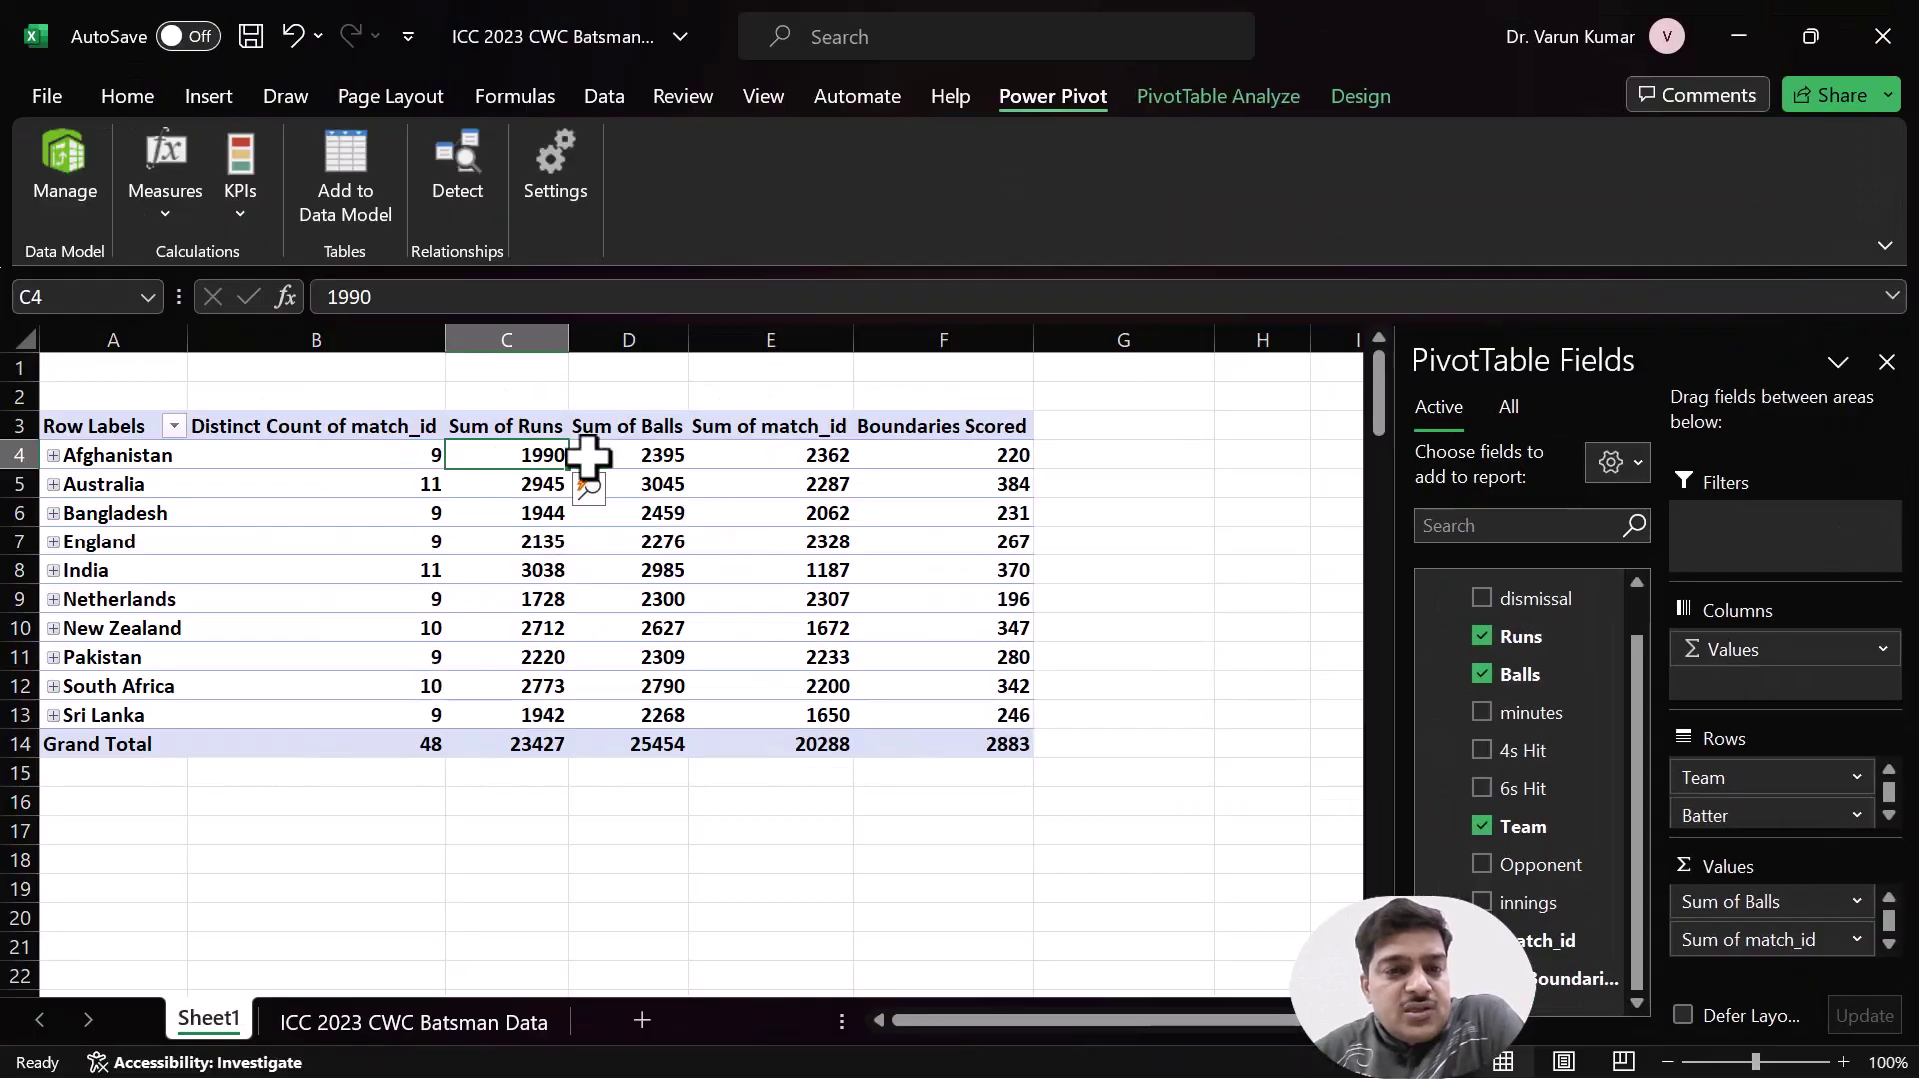
pyautogui.click(624, 456)
# - Remove the Sum of match_id field from the PivotTable values
pyautogui.click(784, 454)
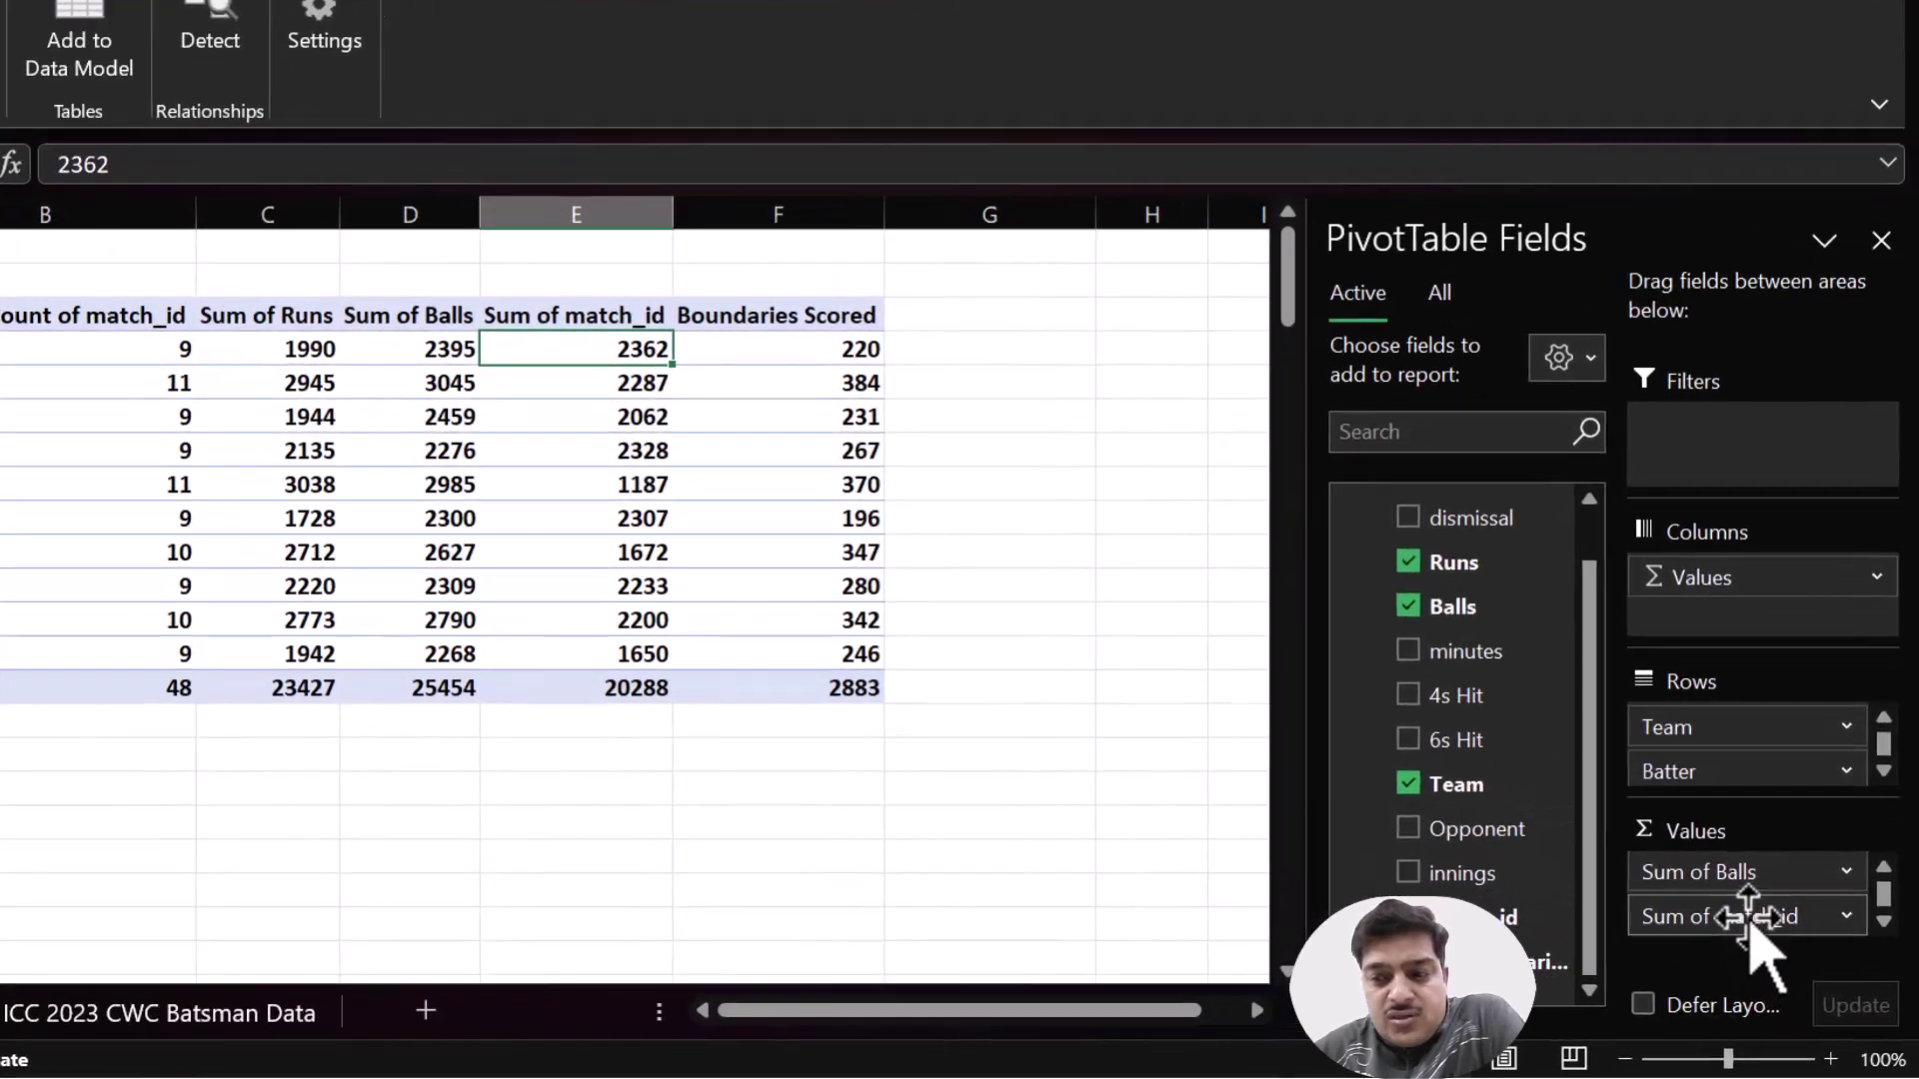
pyautogui.click(1751, 920)
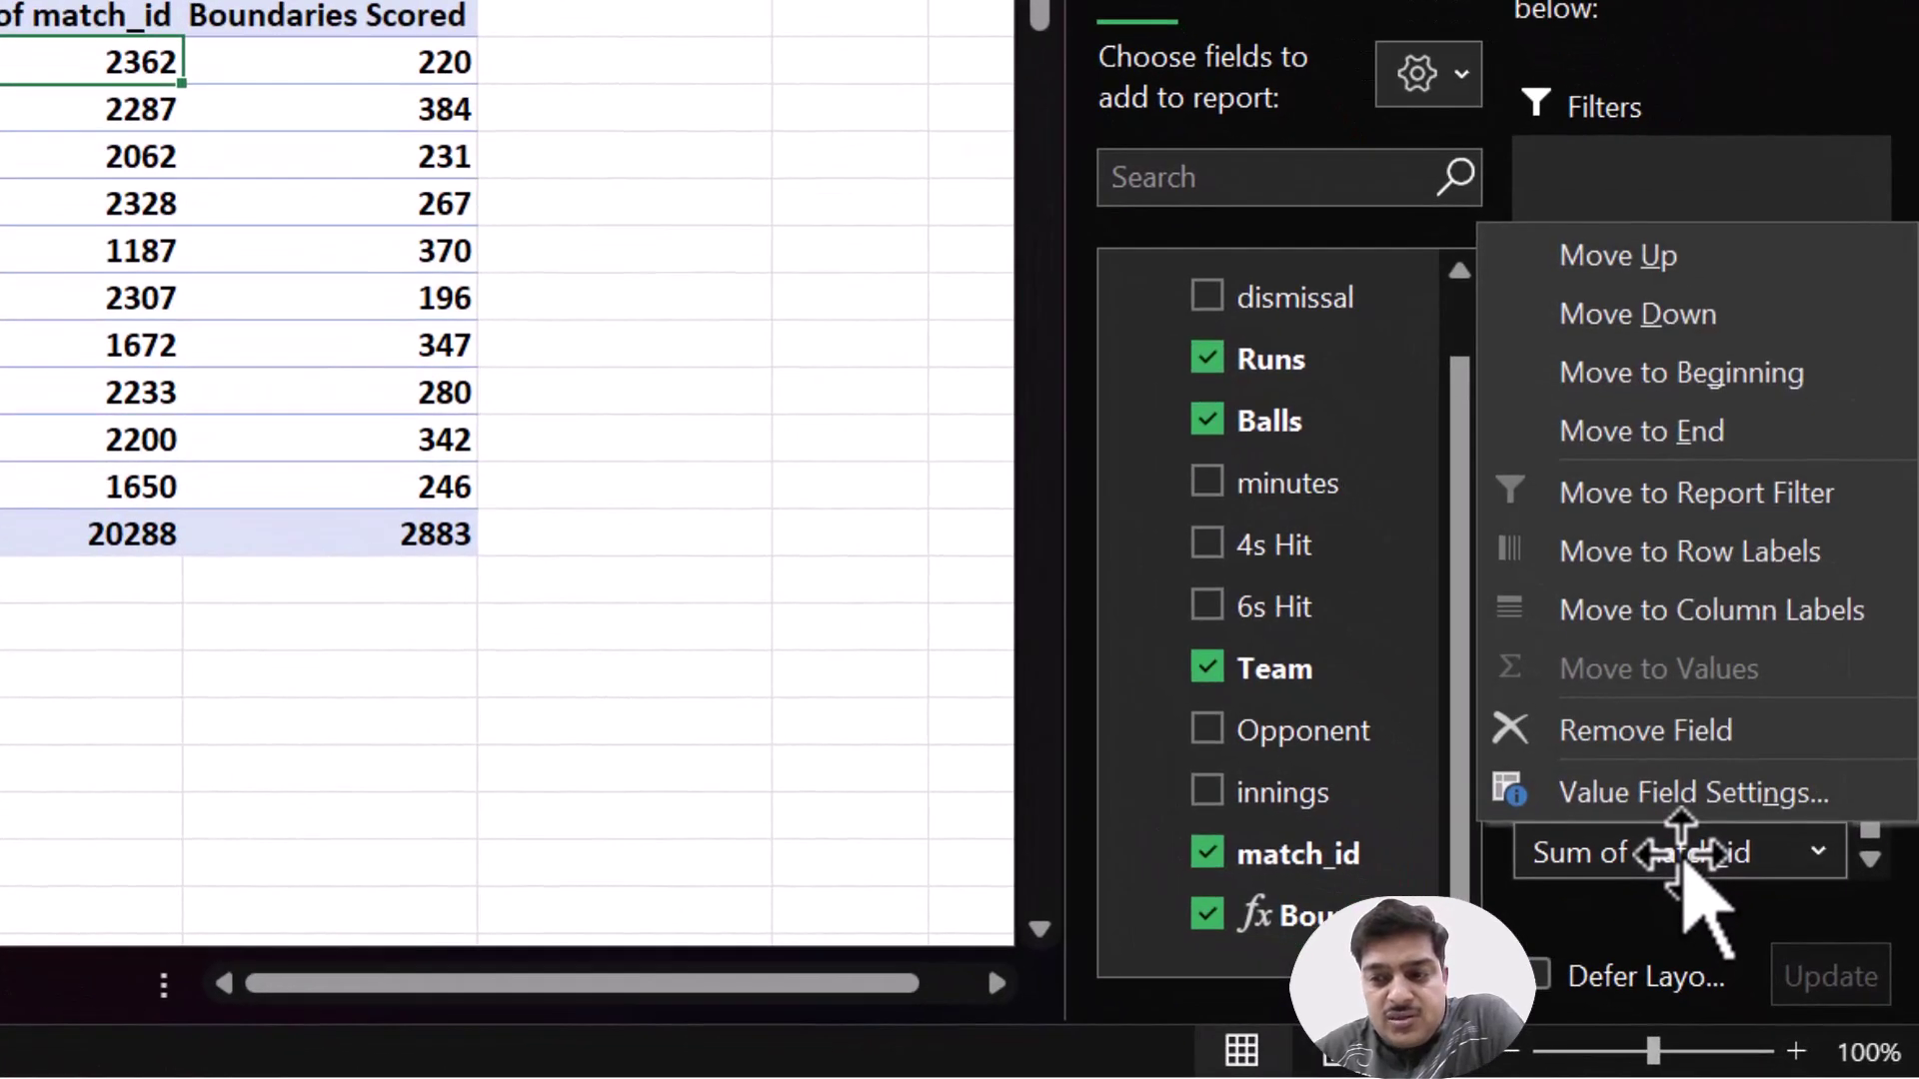
pyautogui.click(1754, 829)
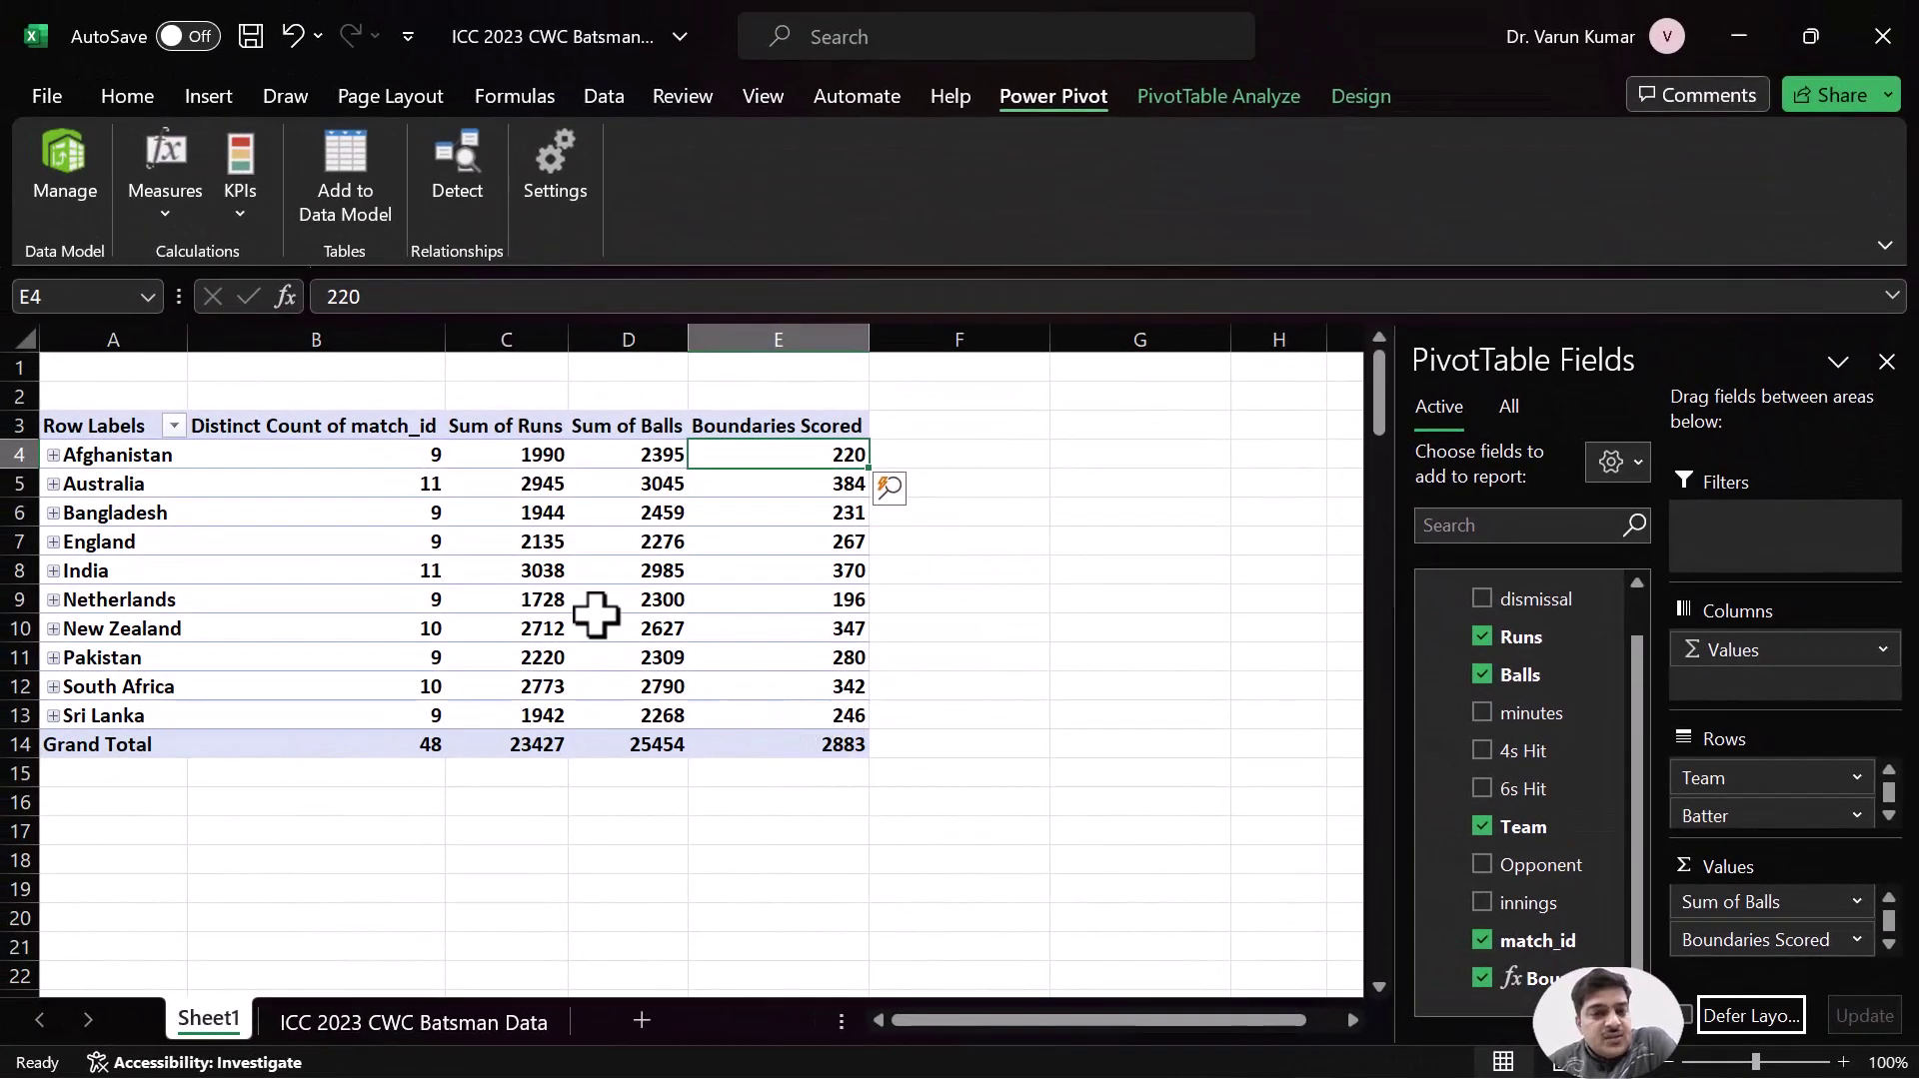
# - Start a new Power Pivot measure in the Range table and name it Run Avg Per Inning
pyautogui.moveTo(838, 456)
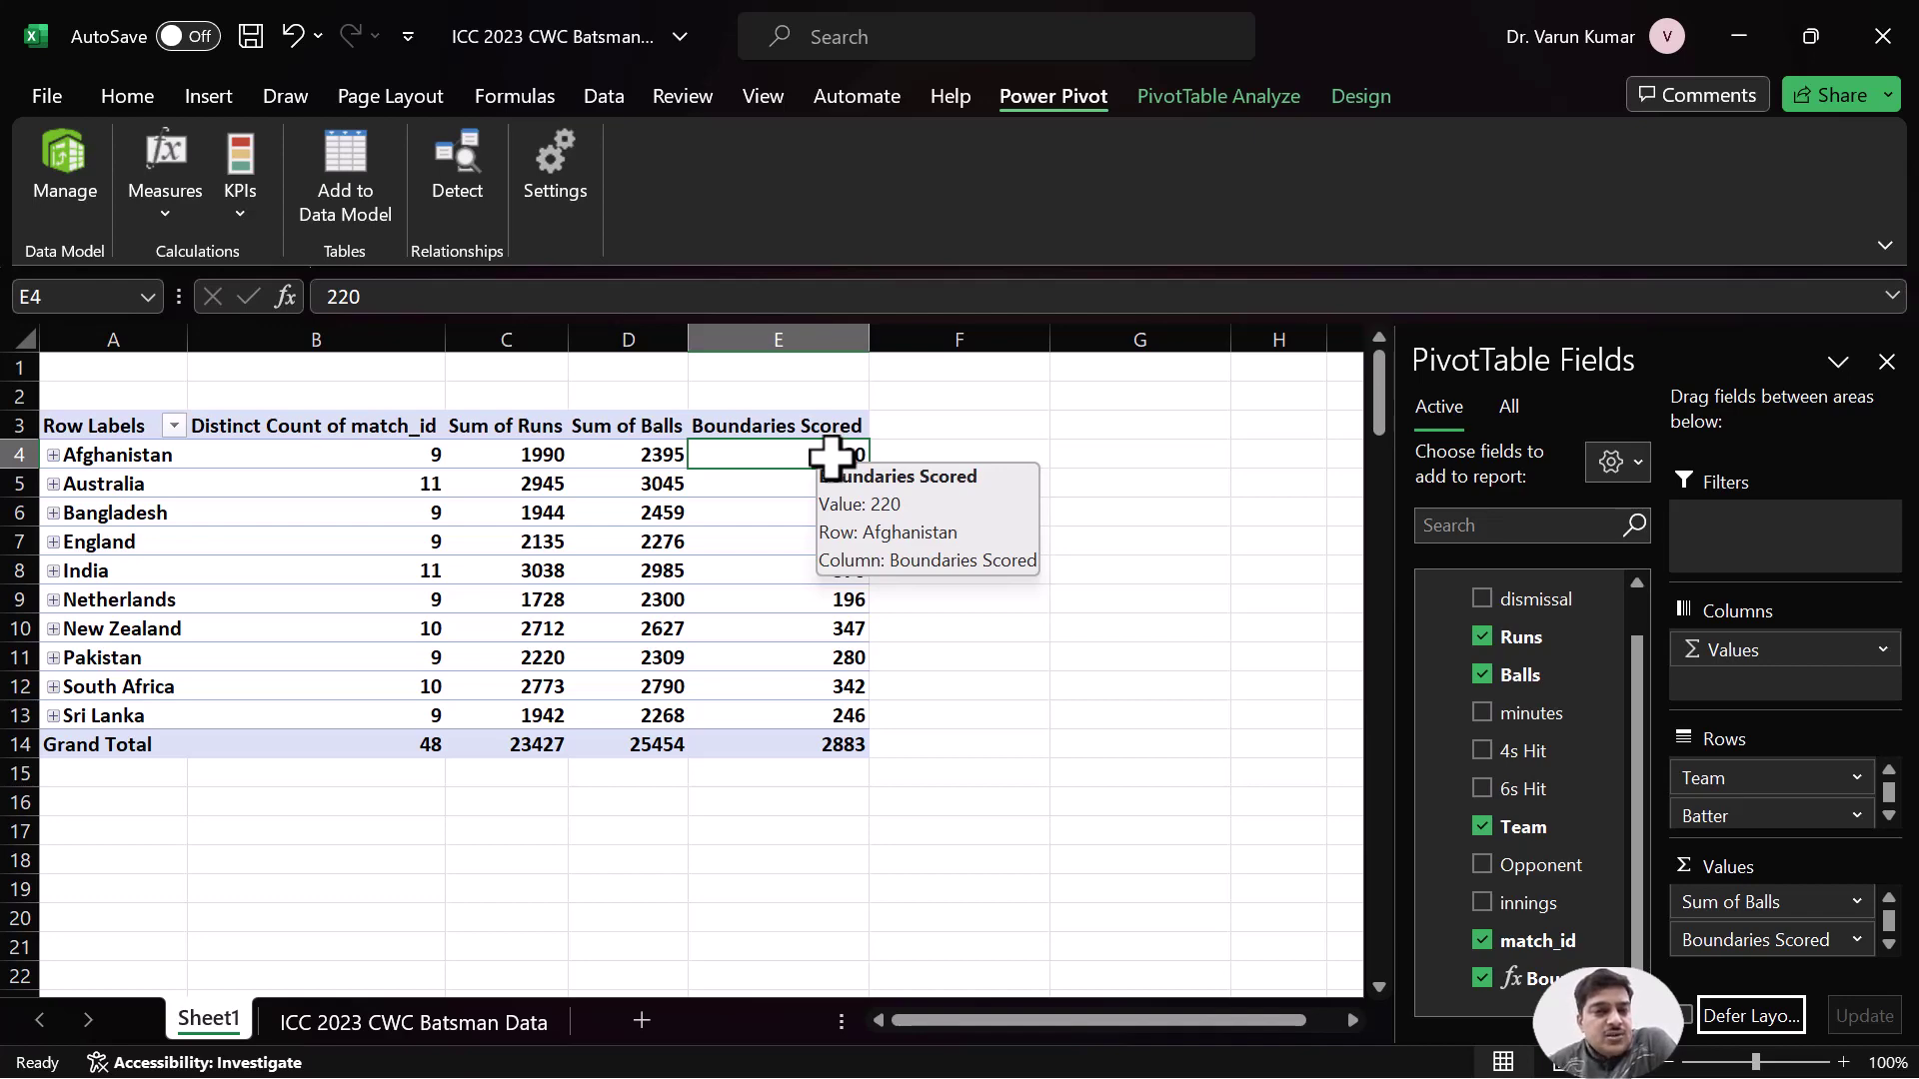
pyautogui.click(140, 205)
pyautogui.click(205, 260)
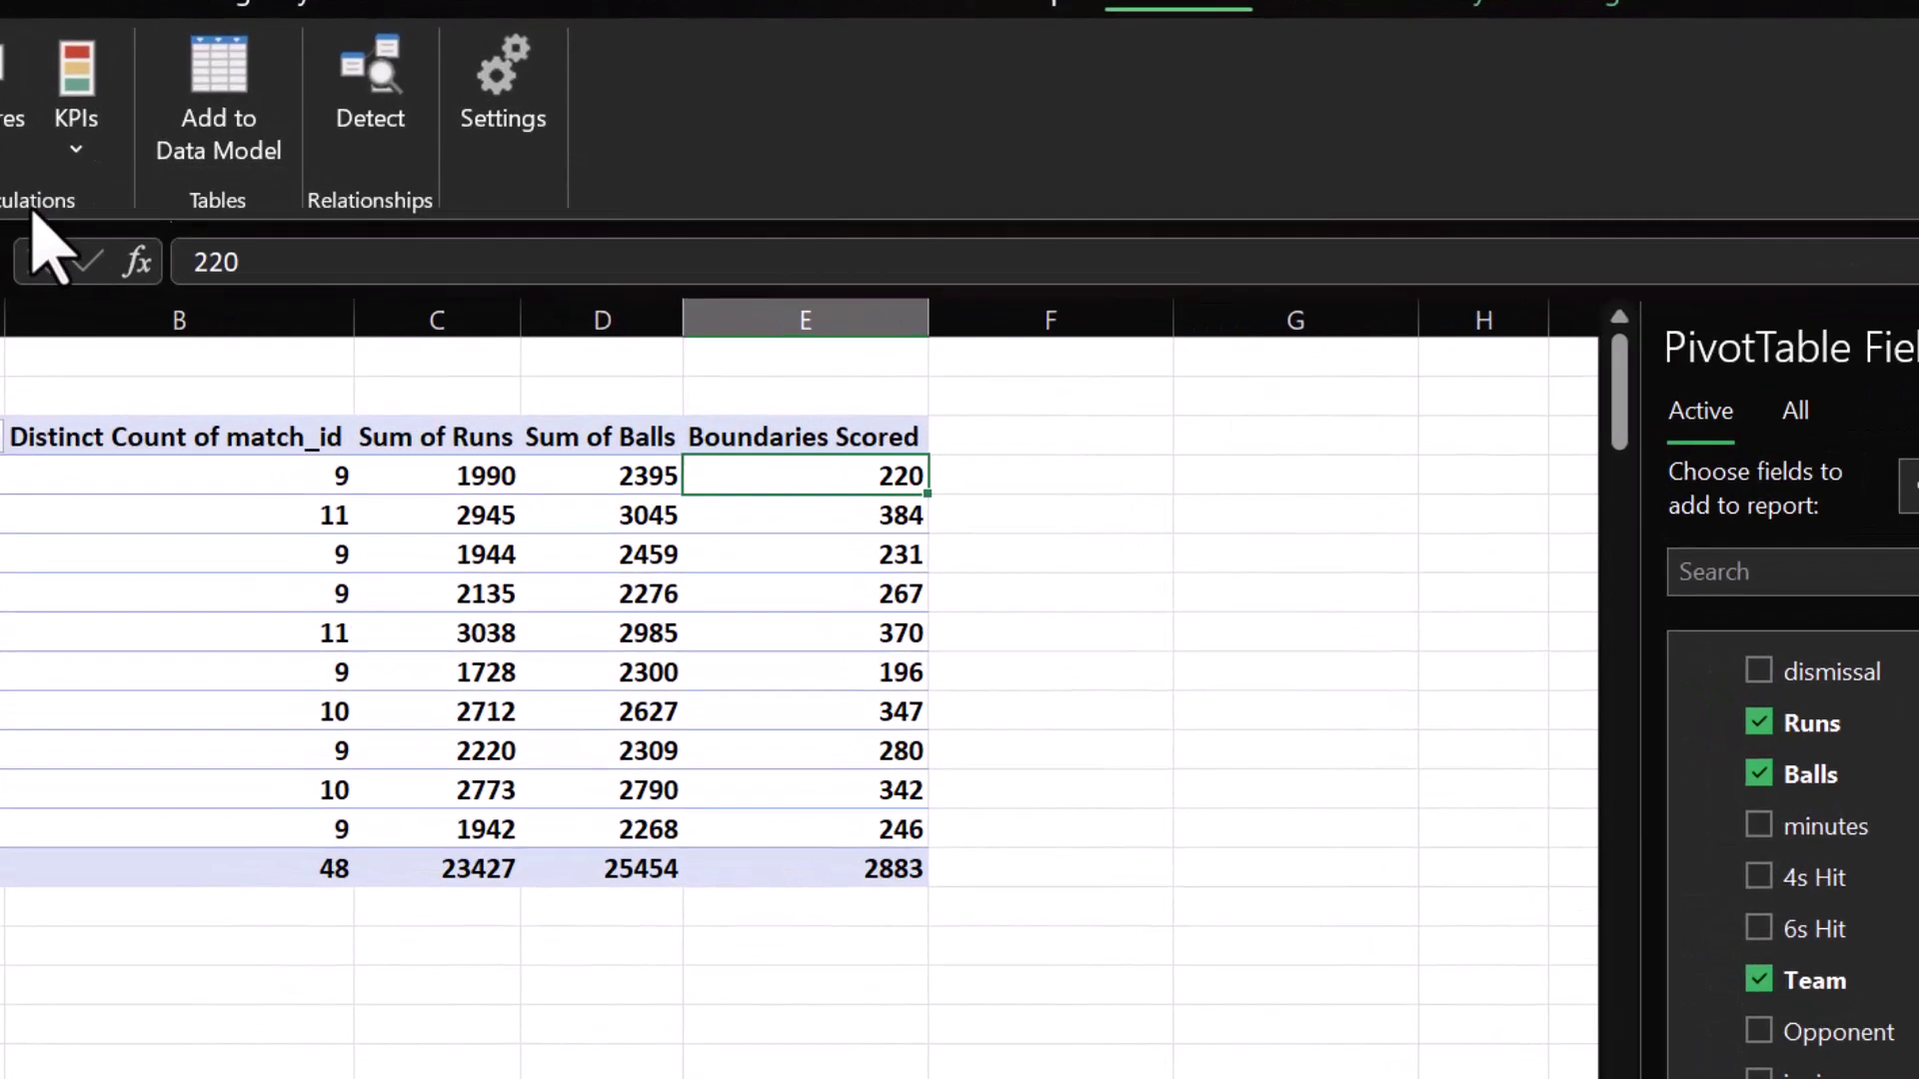
pyautogui.tripleClick(661, 305)
pyautogui.write('Run Avg Per')
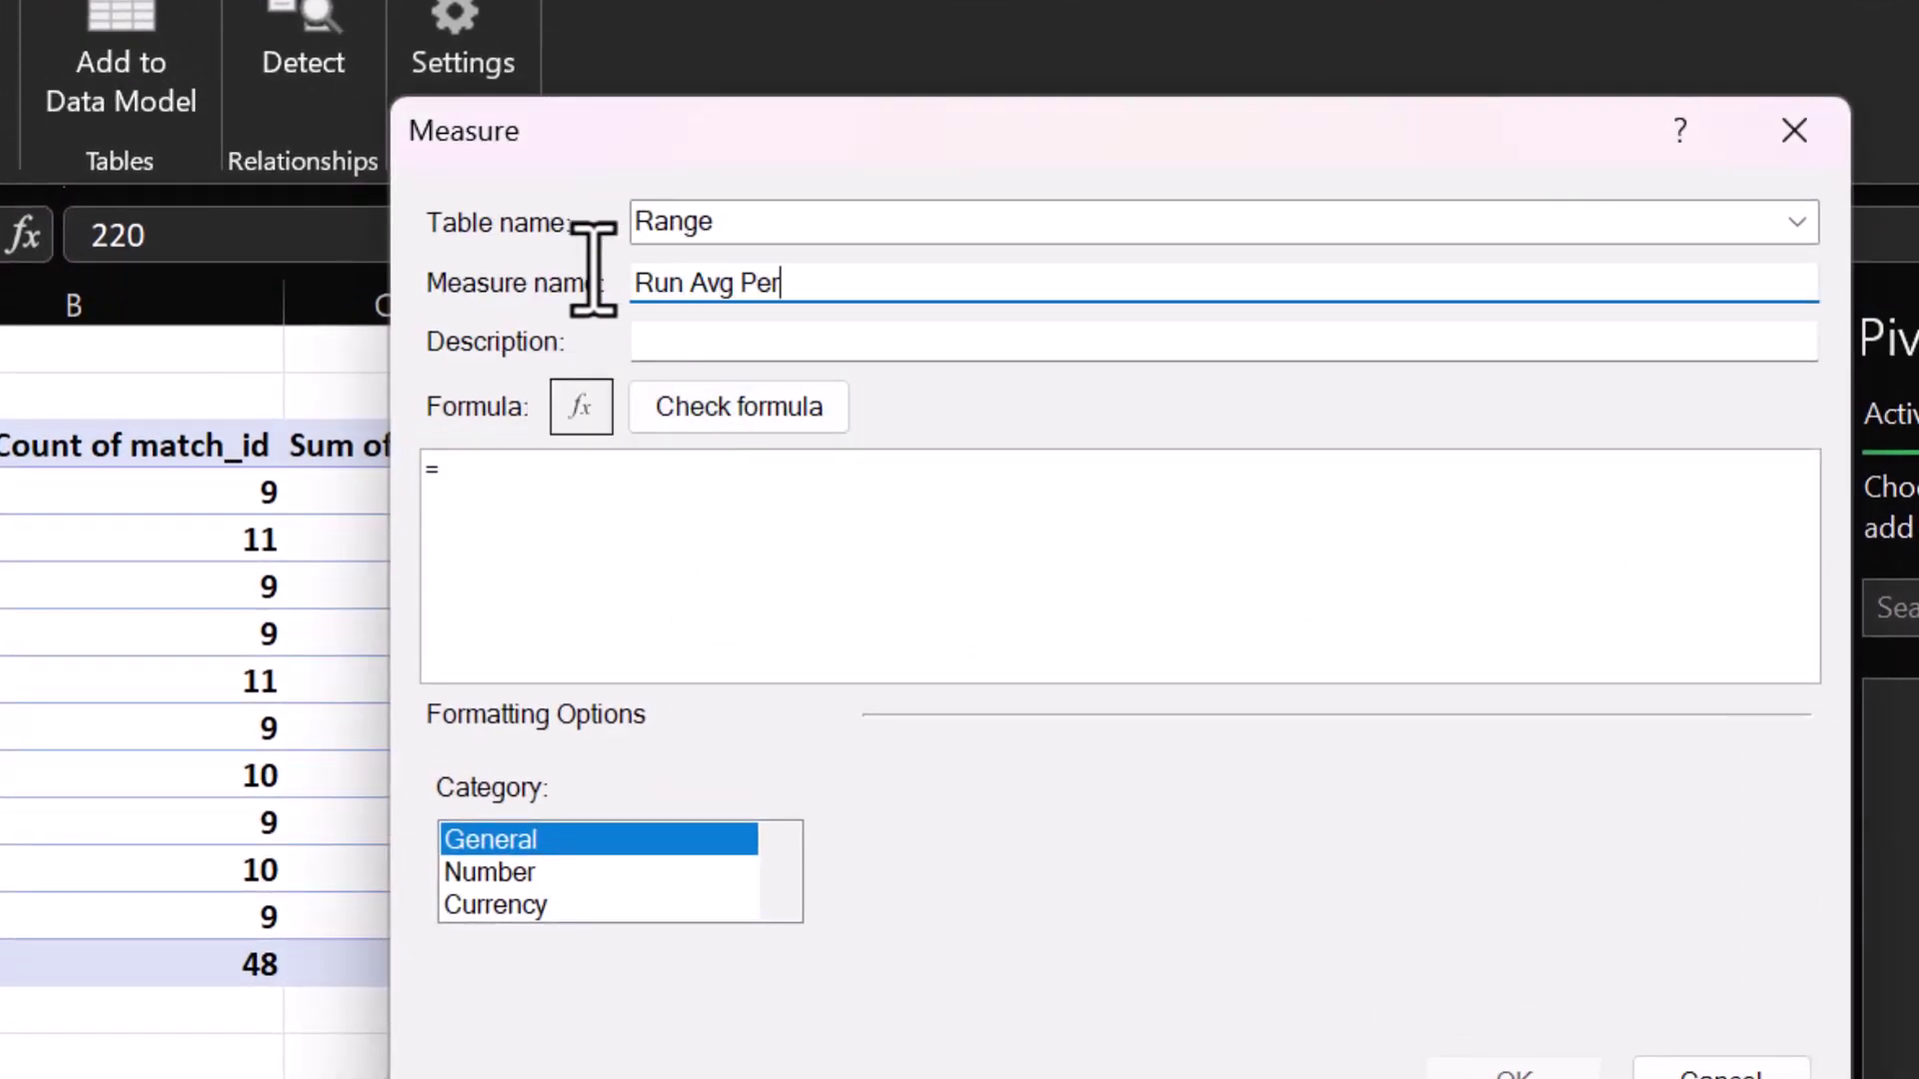
pyautogui.write(' Inning')
# - Enter the formula =[Sum of Runs]/[Distinct Count of match_id] for the Run Avg Per Inning measure
pyautogui.press('Tab')
pyautogui.press('Tab')
pyautogui.moveTo(779, 131); pyautogui.dragTo(1364, 126)
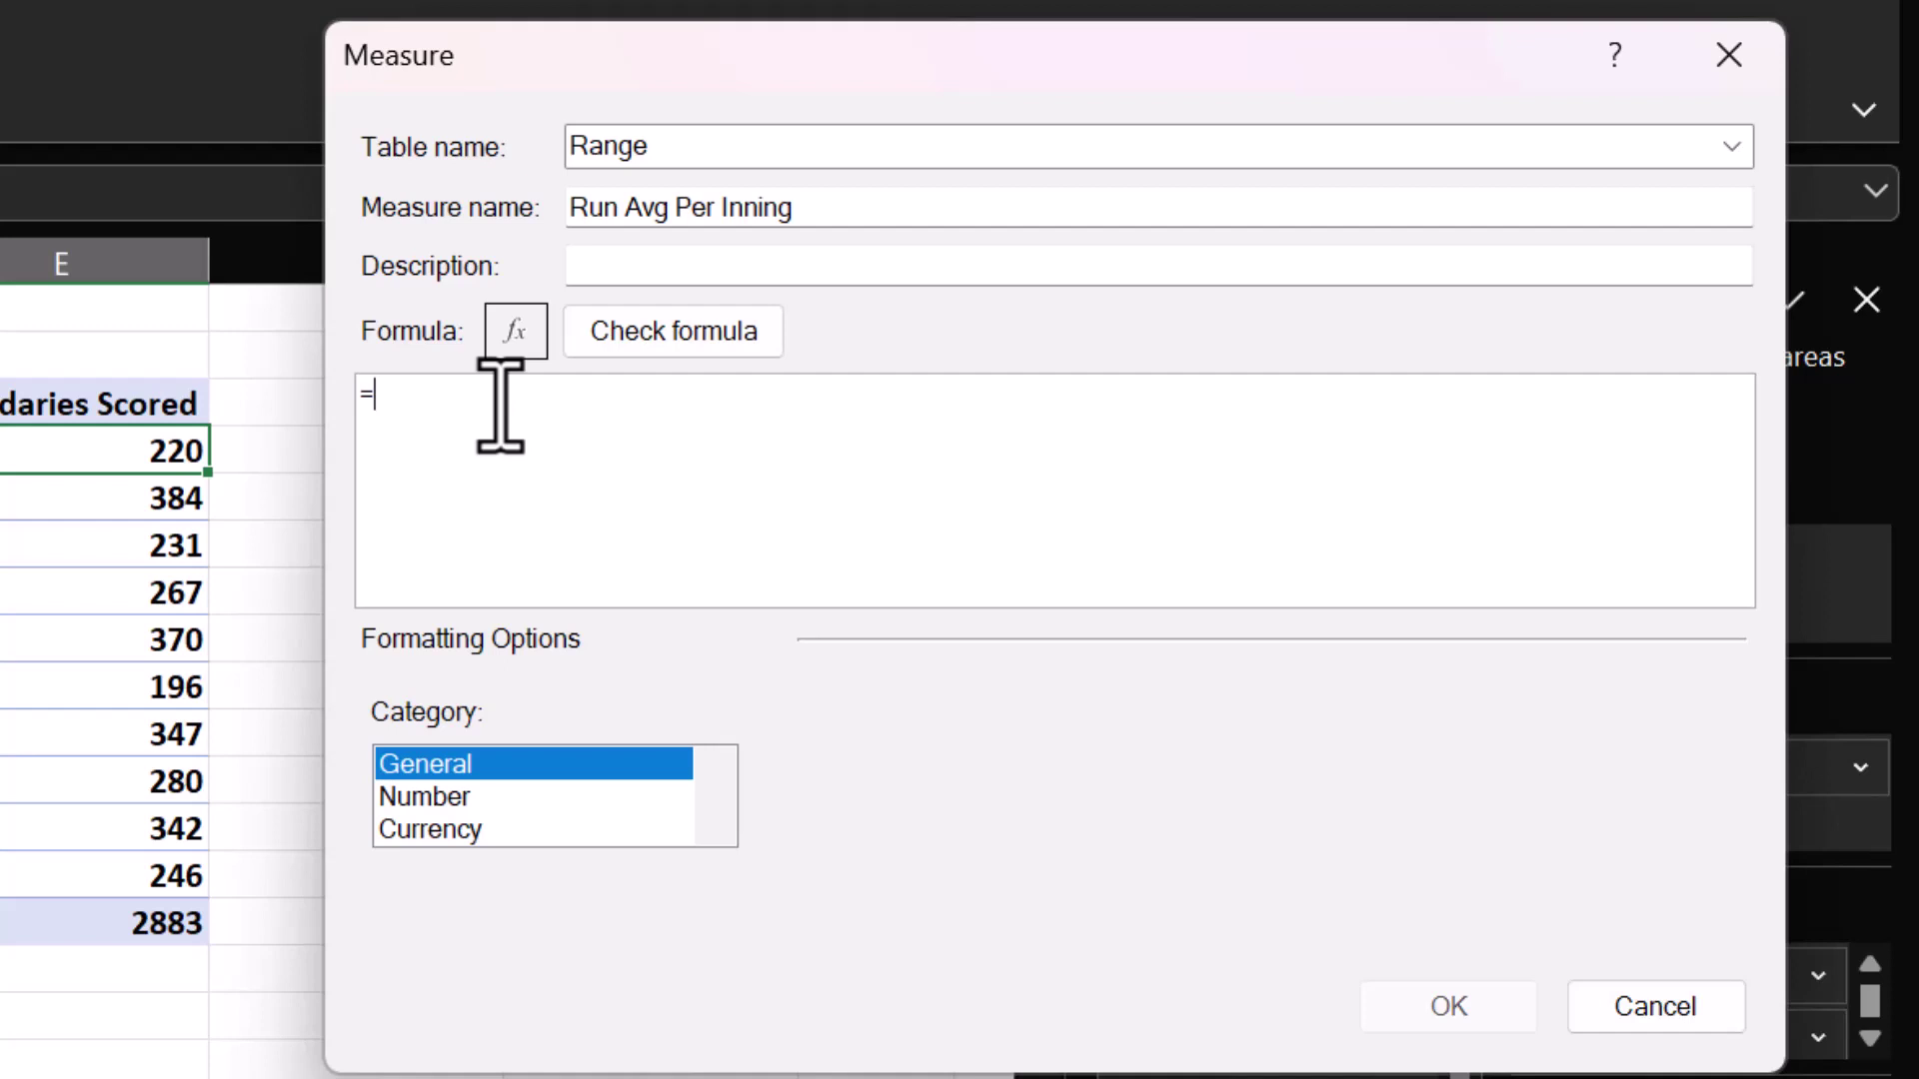
pyautogui.write('[')
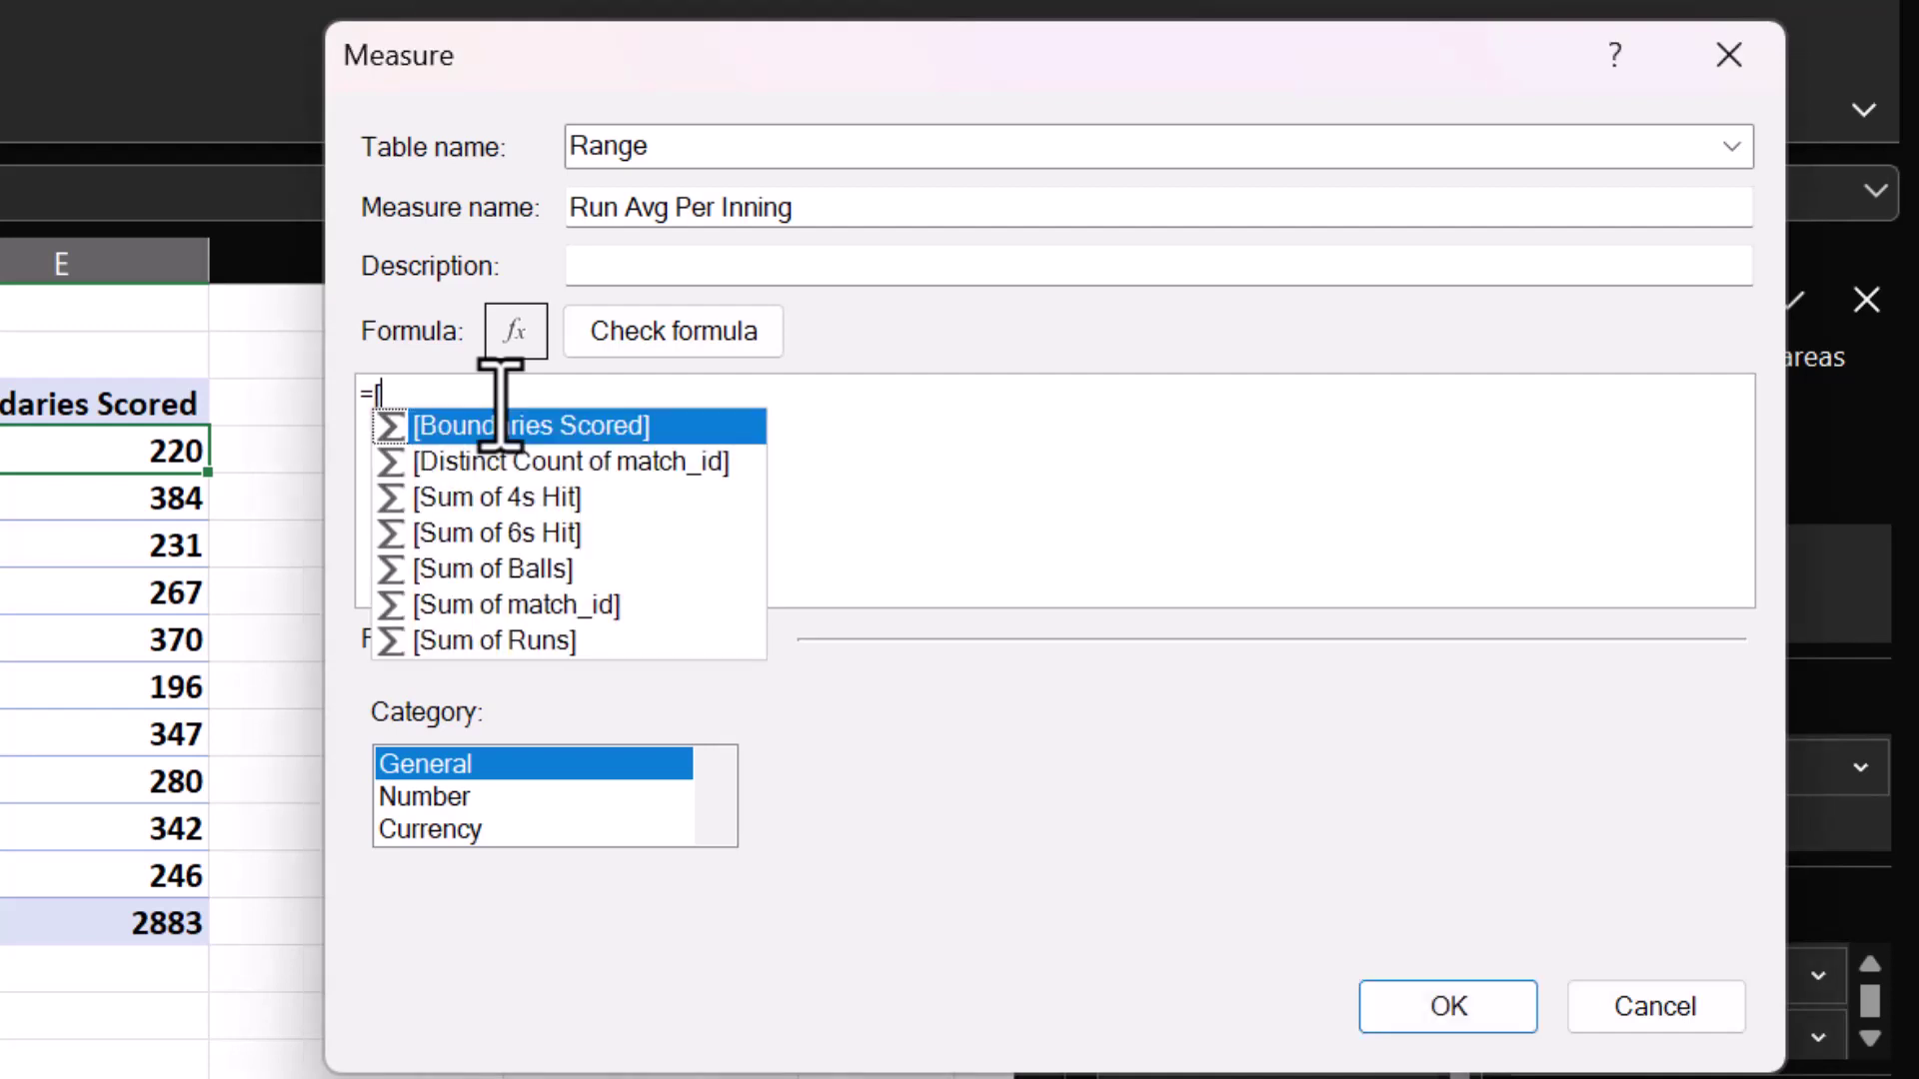
pyautogui.doubleClick(493, 640)
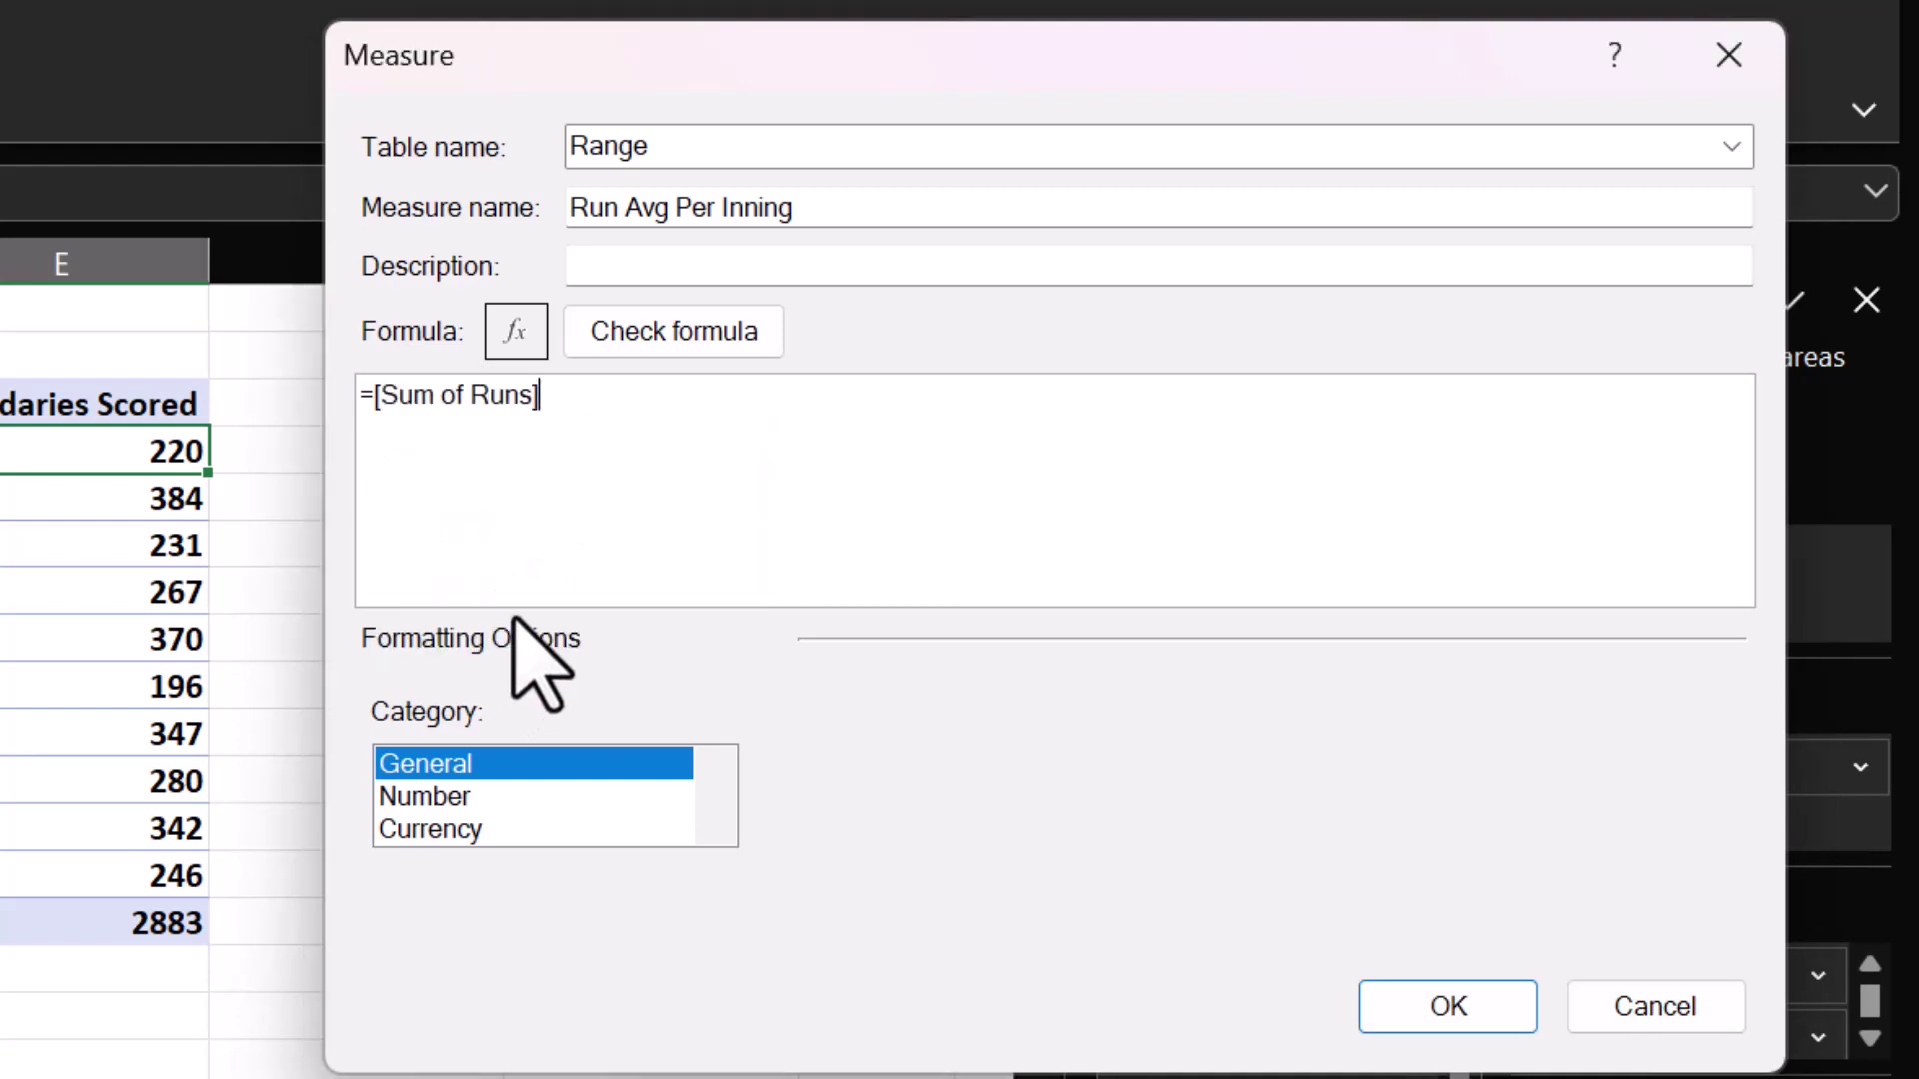
pyautogui.write('/[')
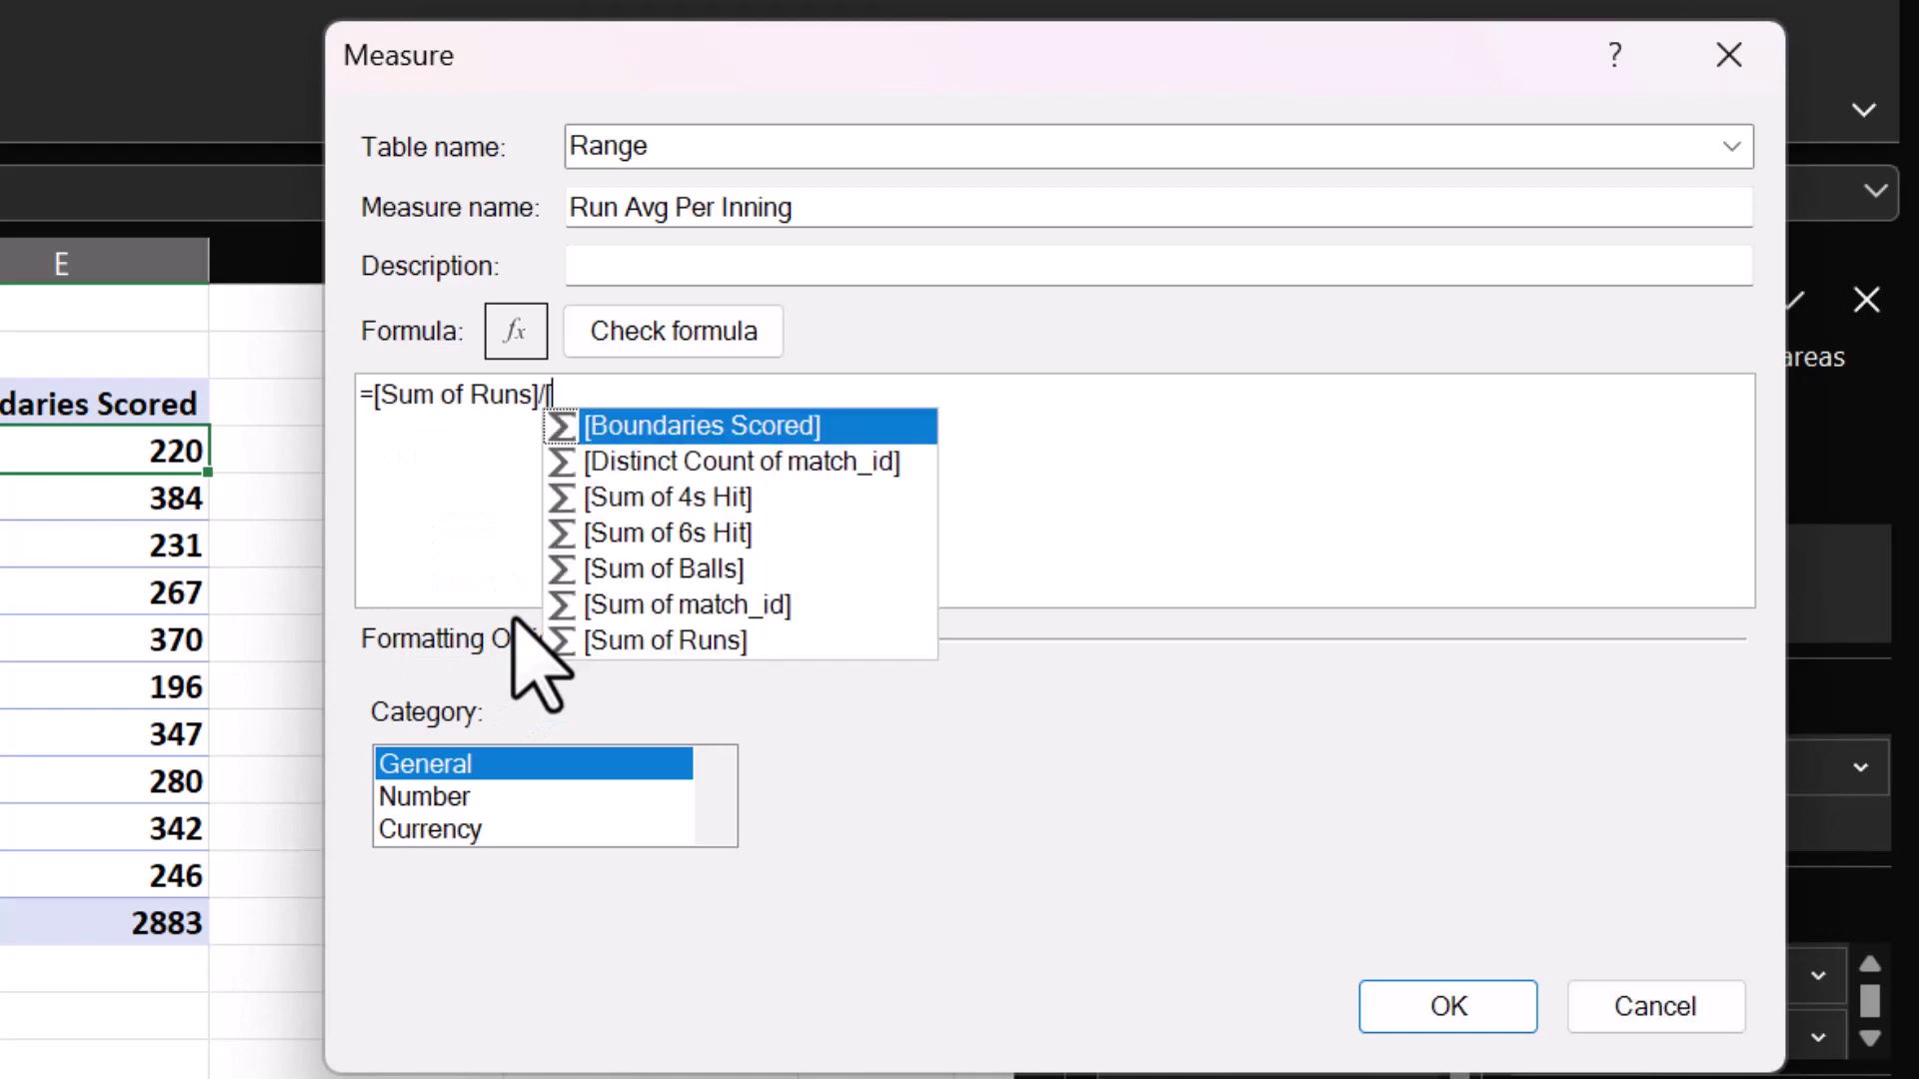
pyautogui.click(747, 463)
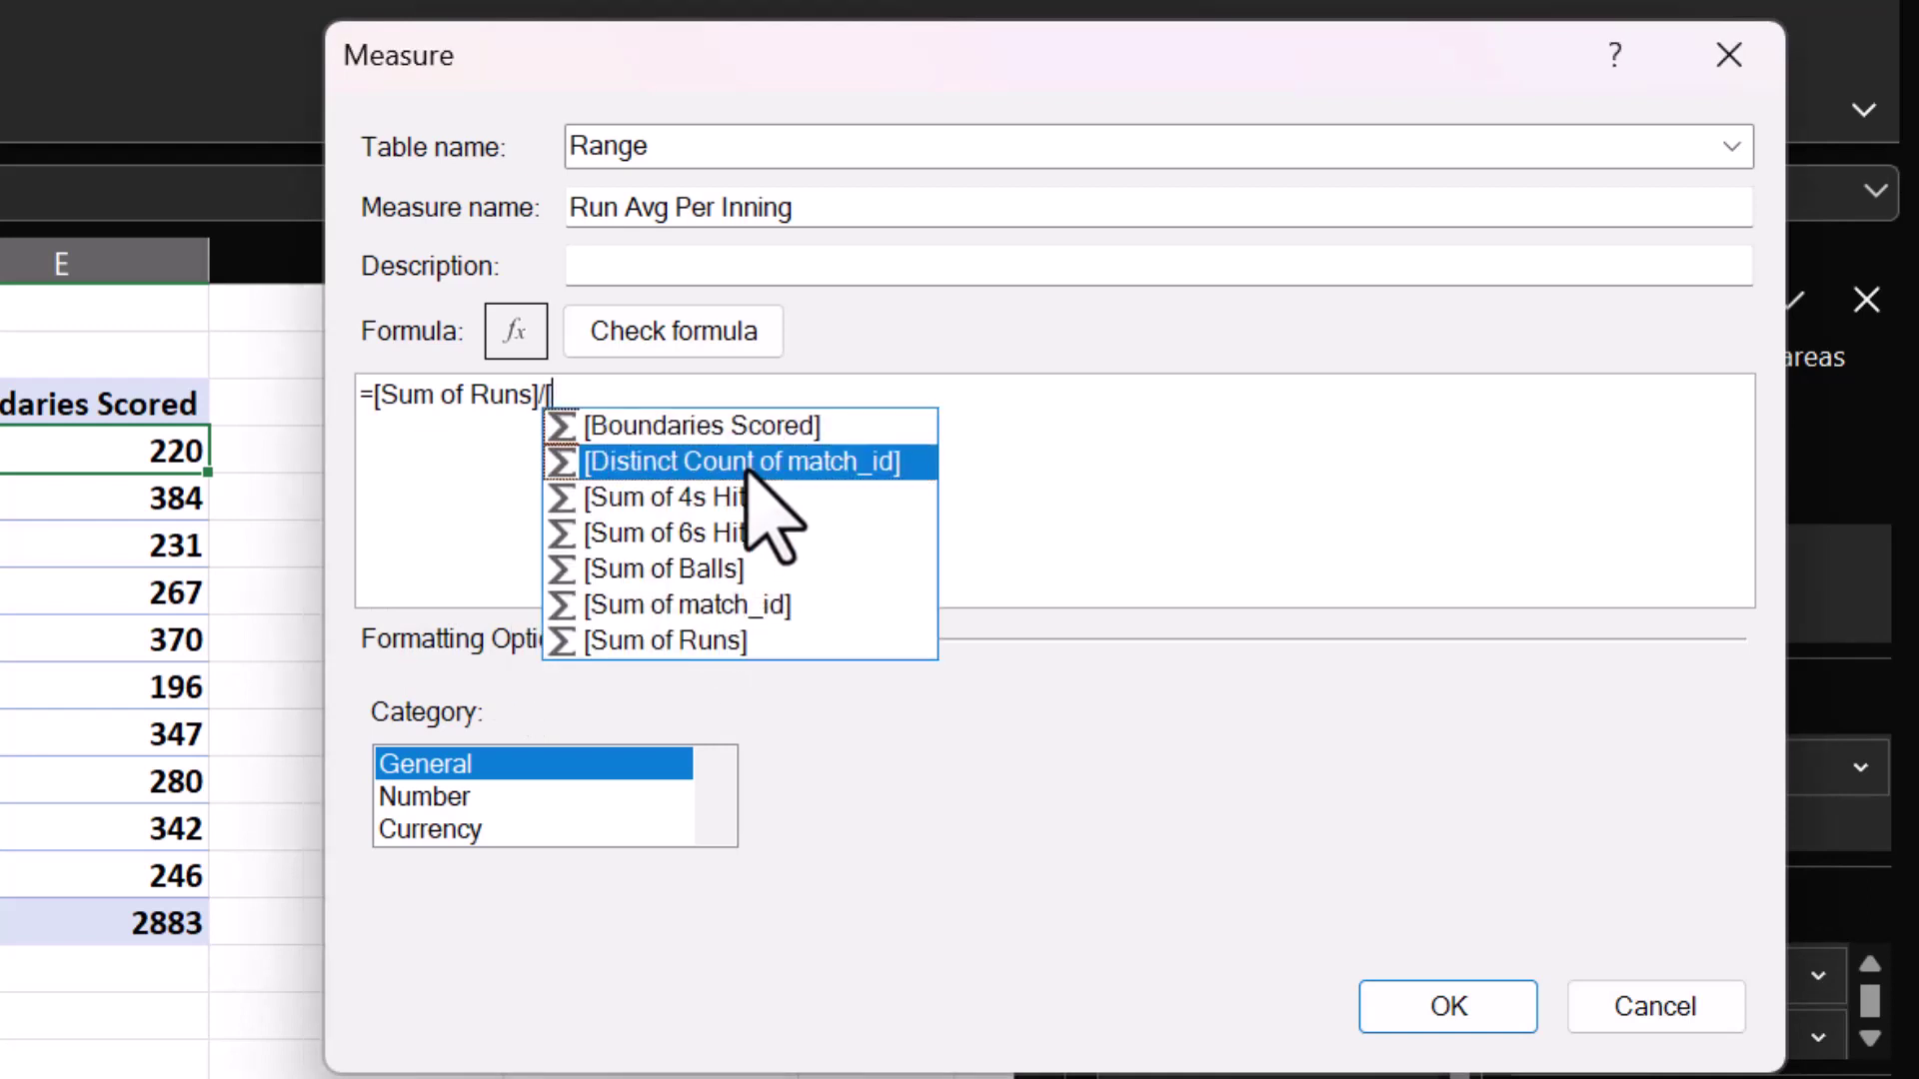
pyautogui.doubleClick(748, 462)
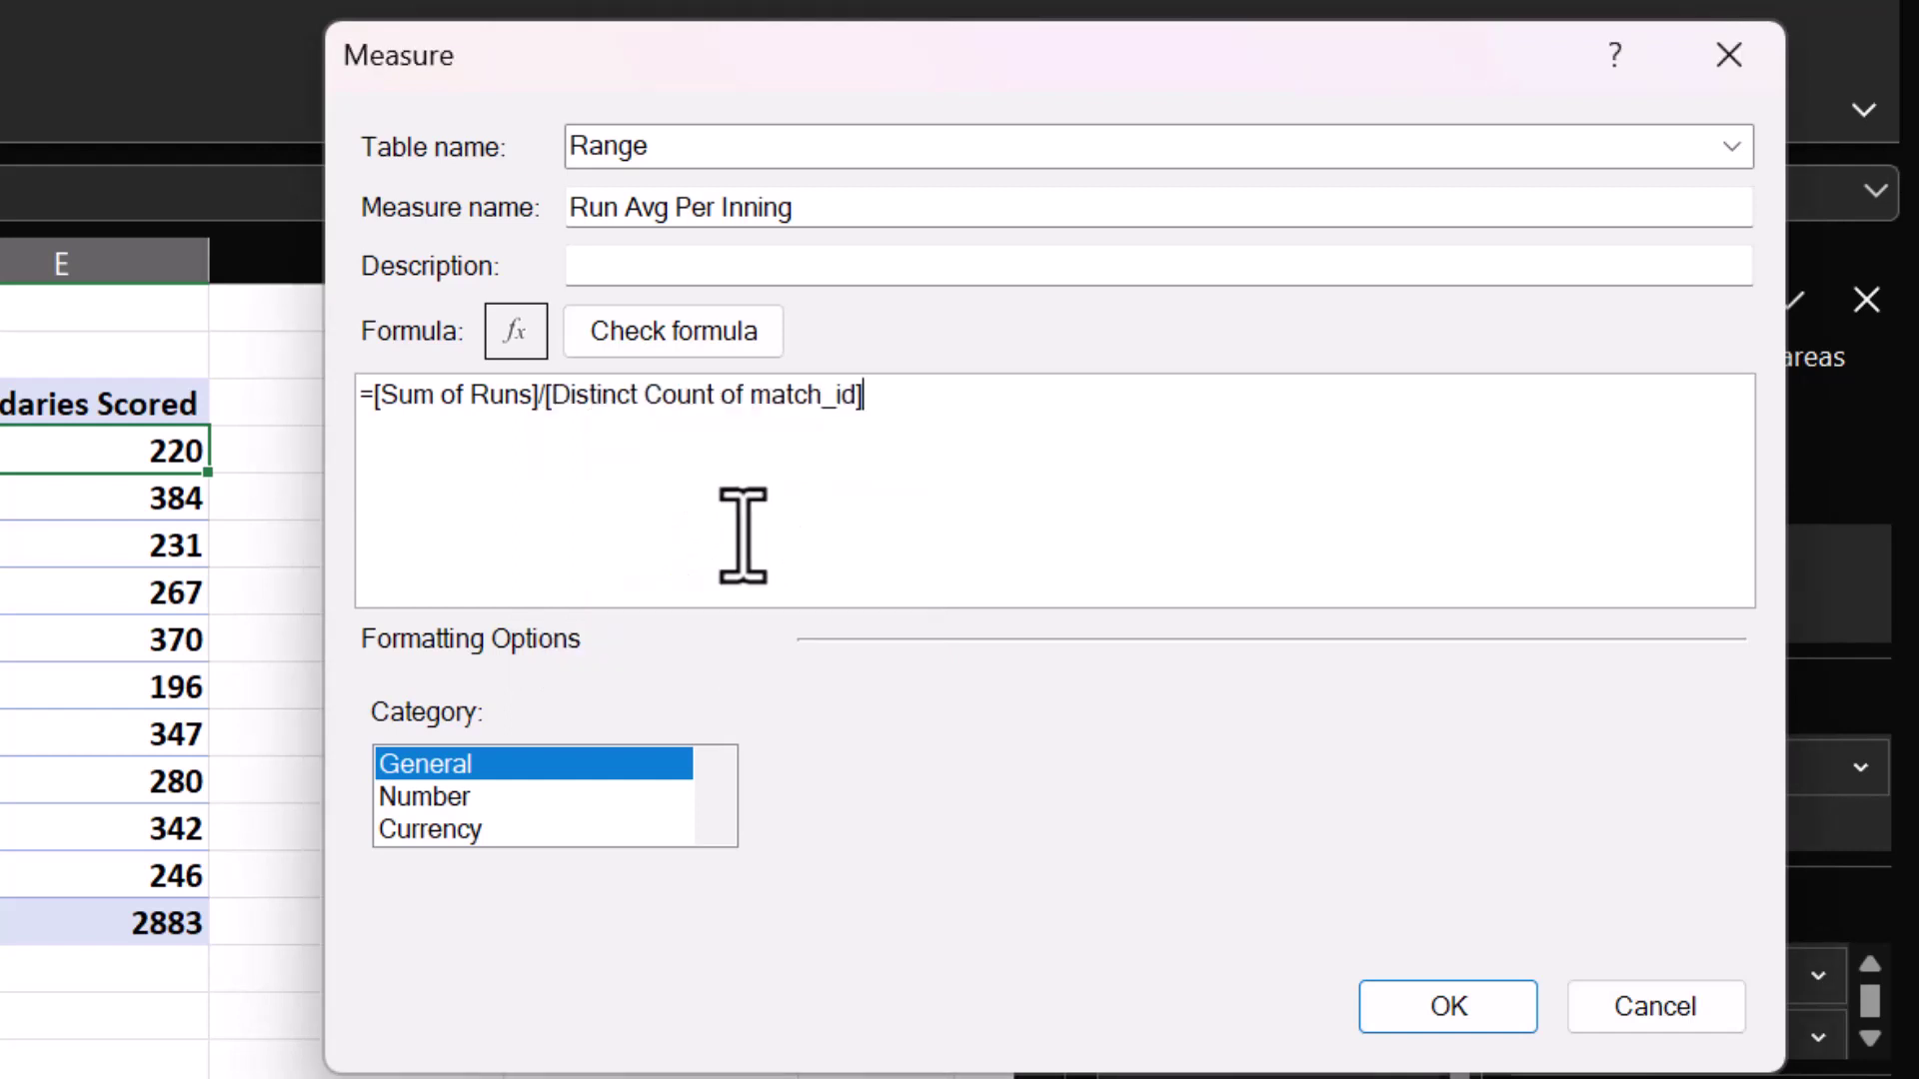
# - Format the Run Avg Per Inning measure as a decimal number with 1 decimal place and create it
pyautogui.click(465, 797)
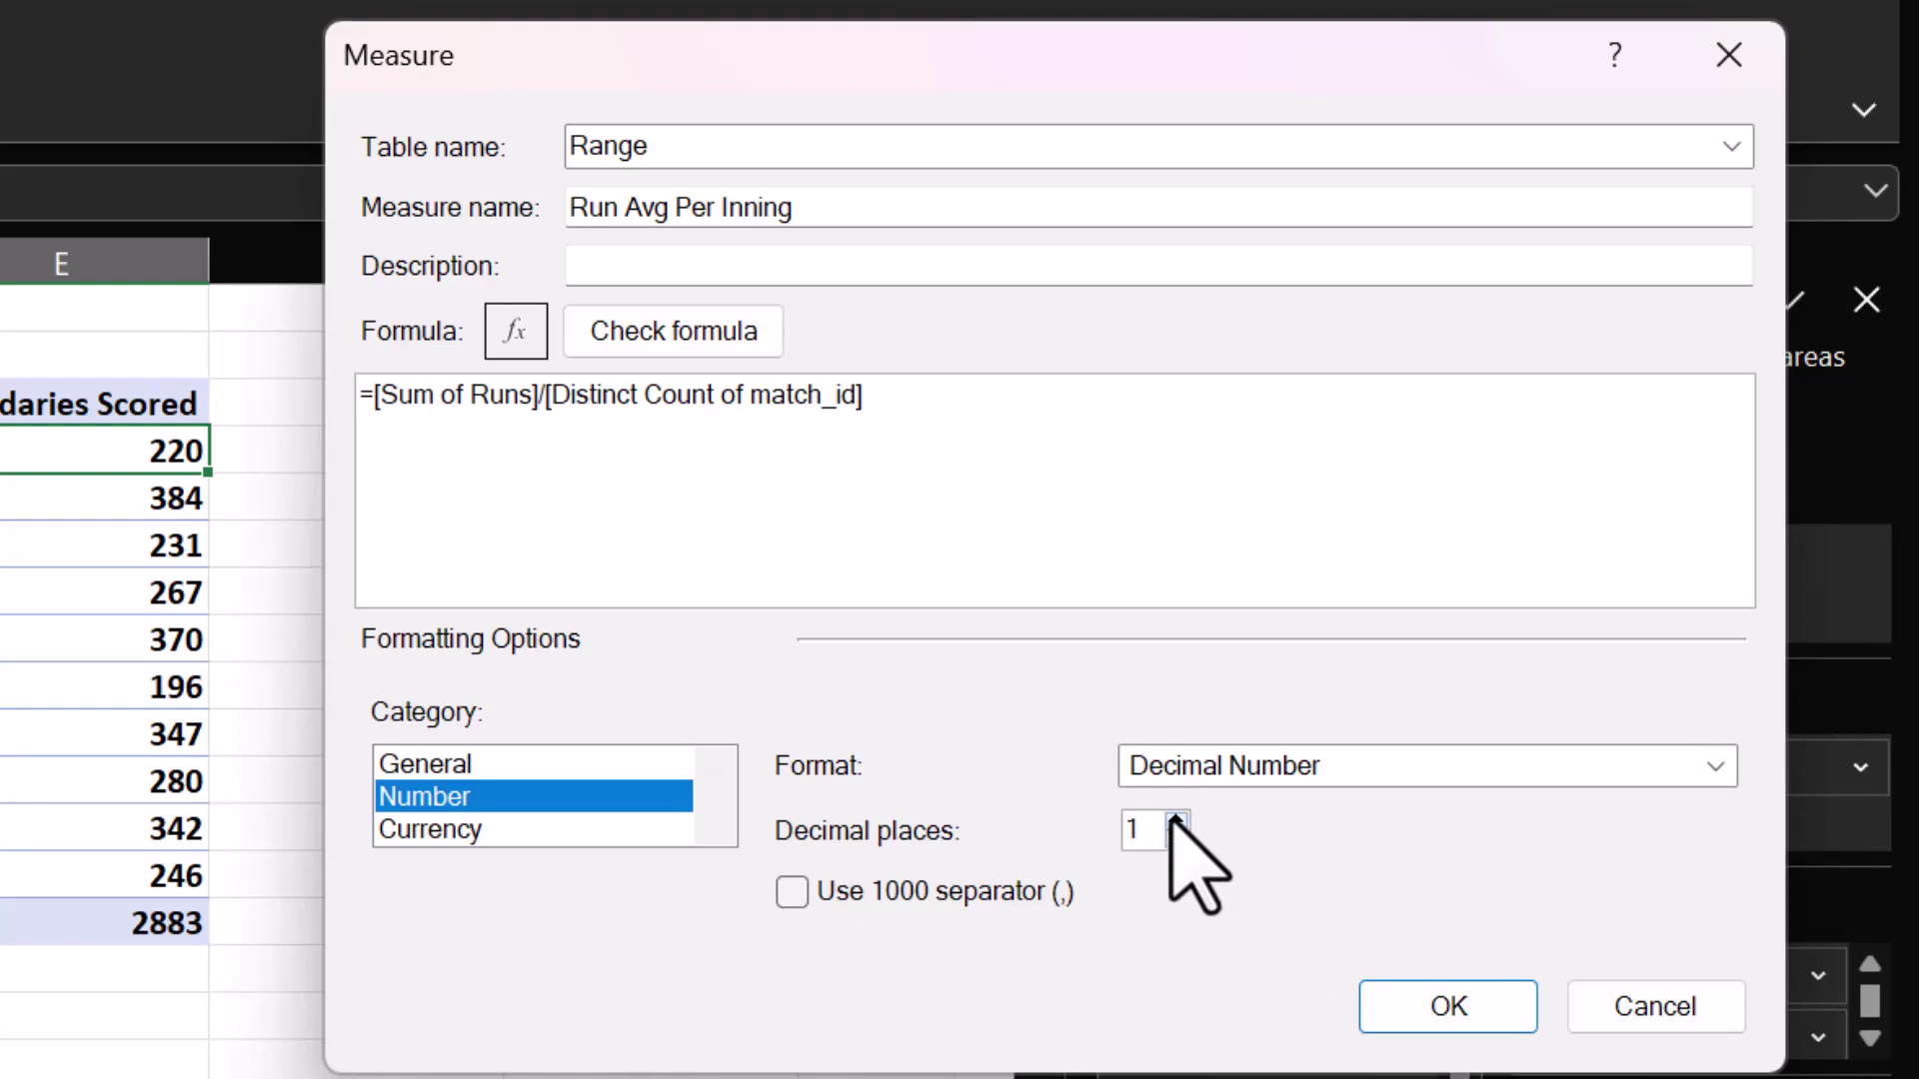
pyautogui.click(1177, 820)
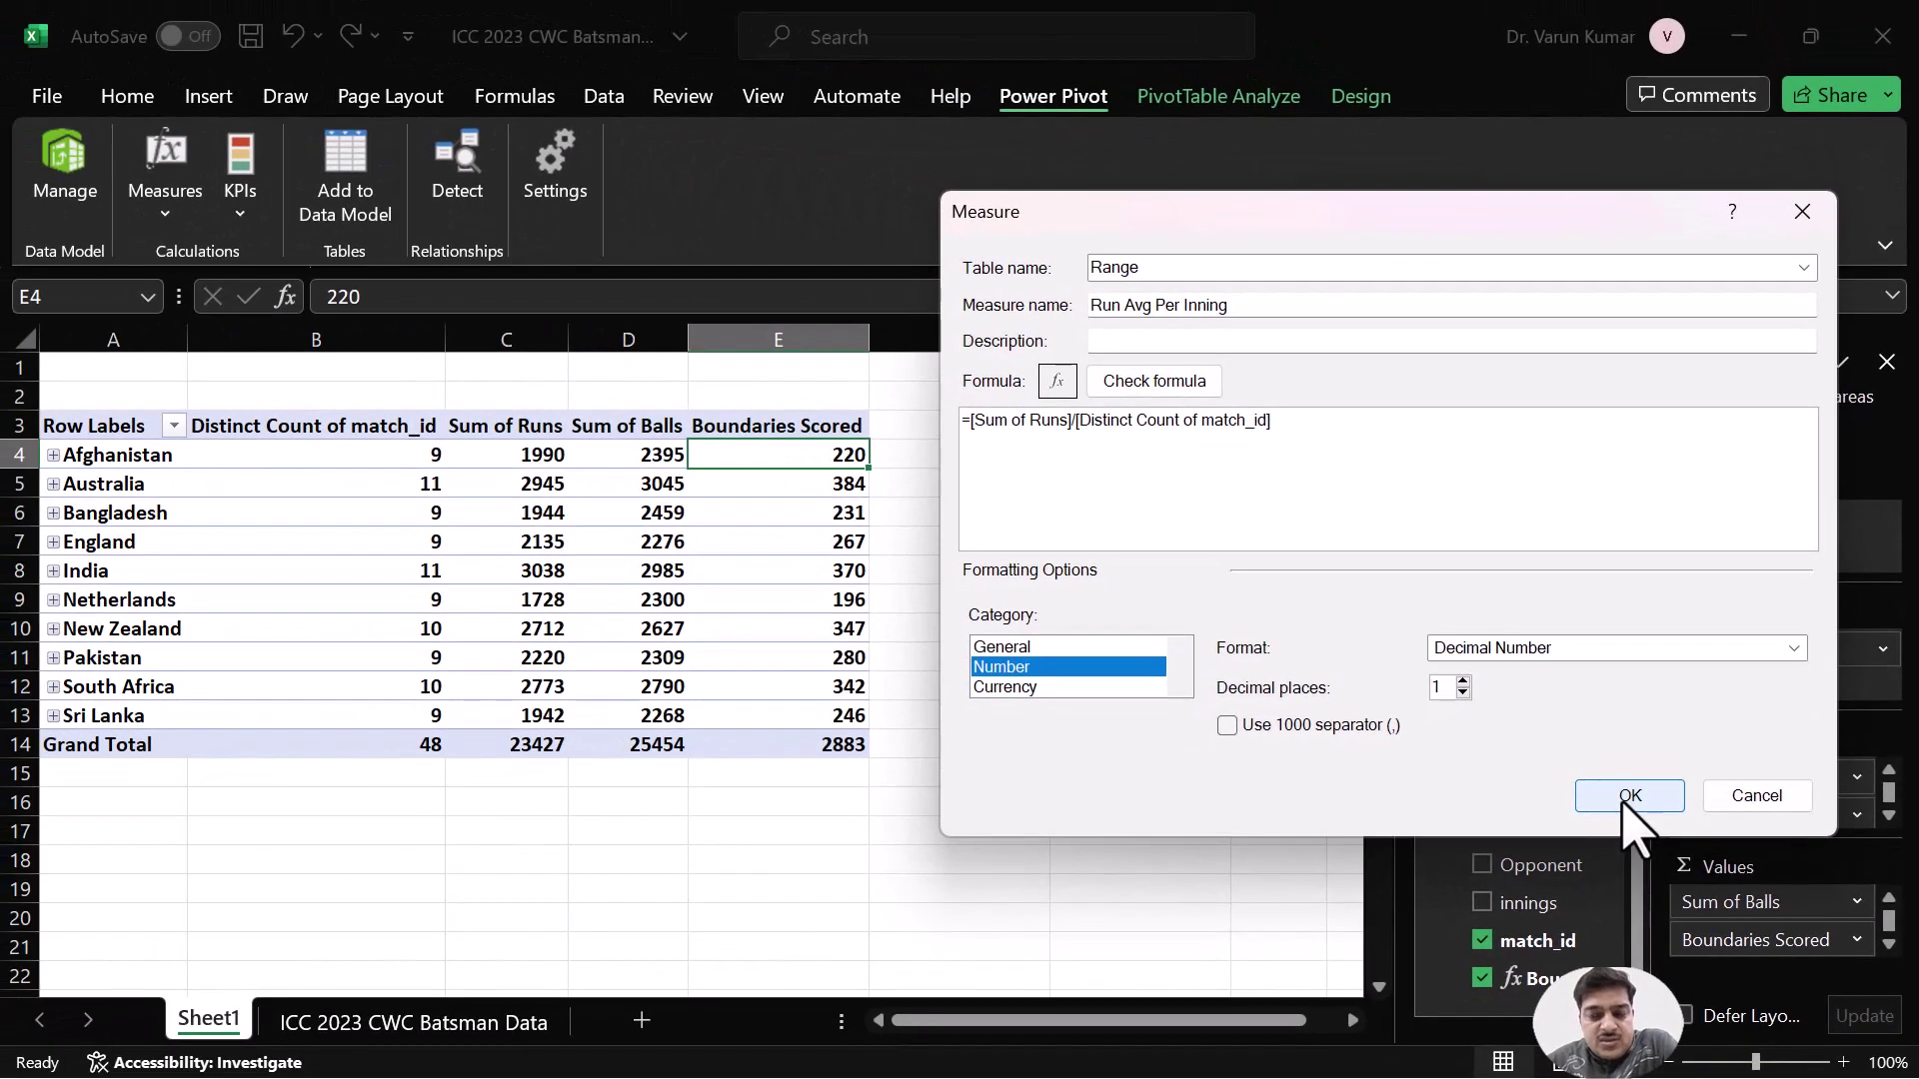
pyautogui.click(1630, 796)
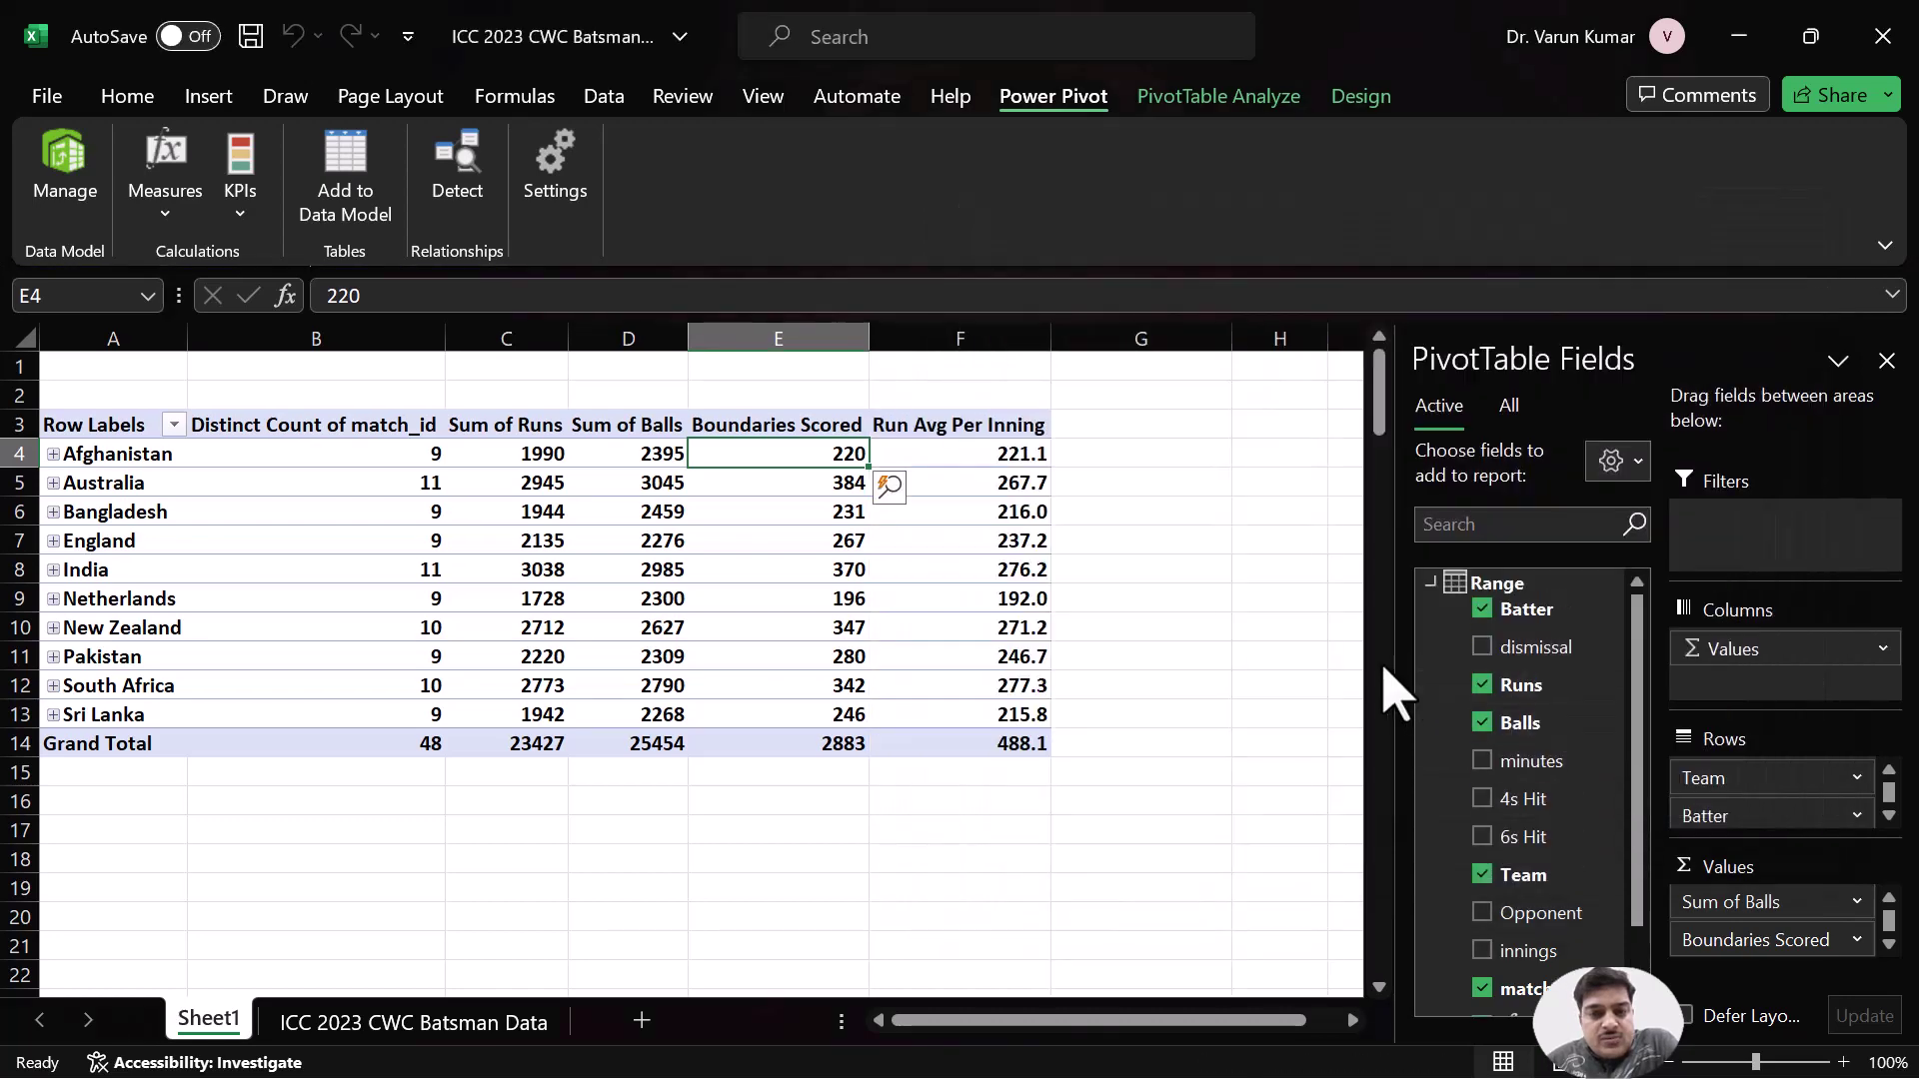
# - Set the Run Avg Per Inning value field's number format to Number with no decimal places
pyautogui.click(994, 456)
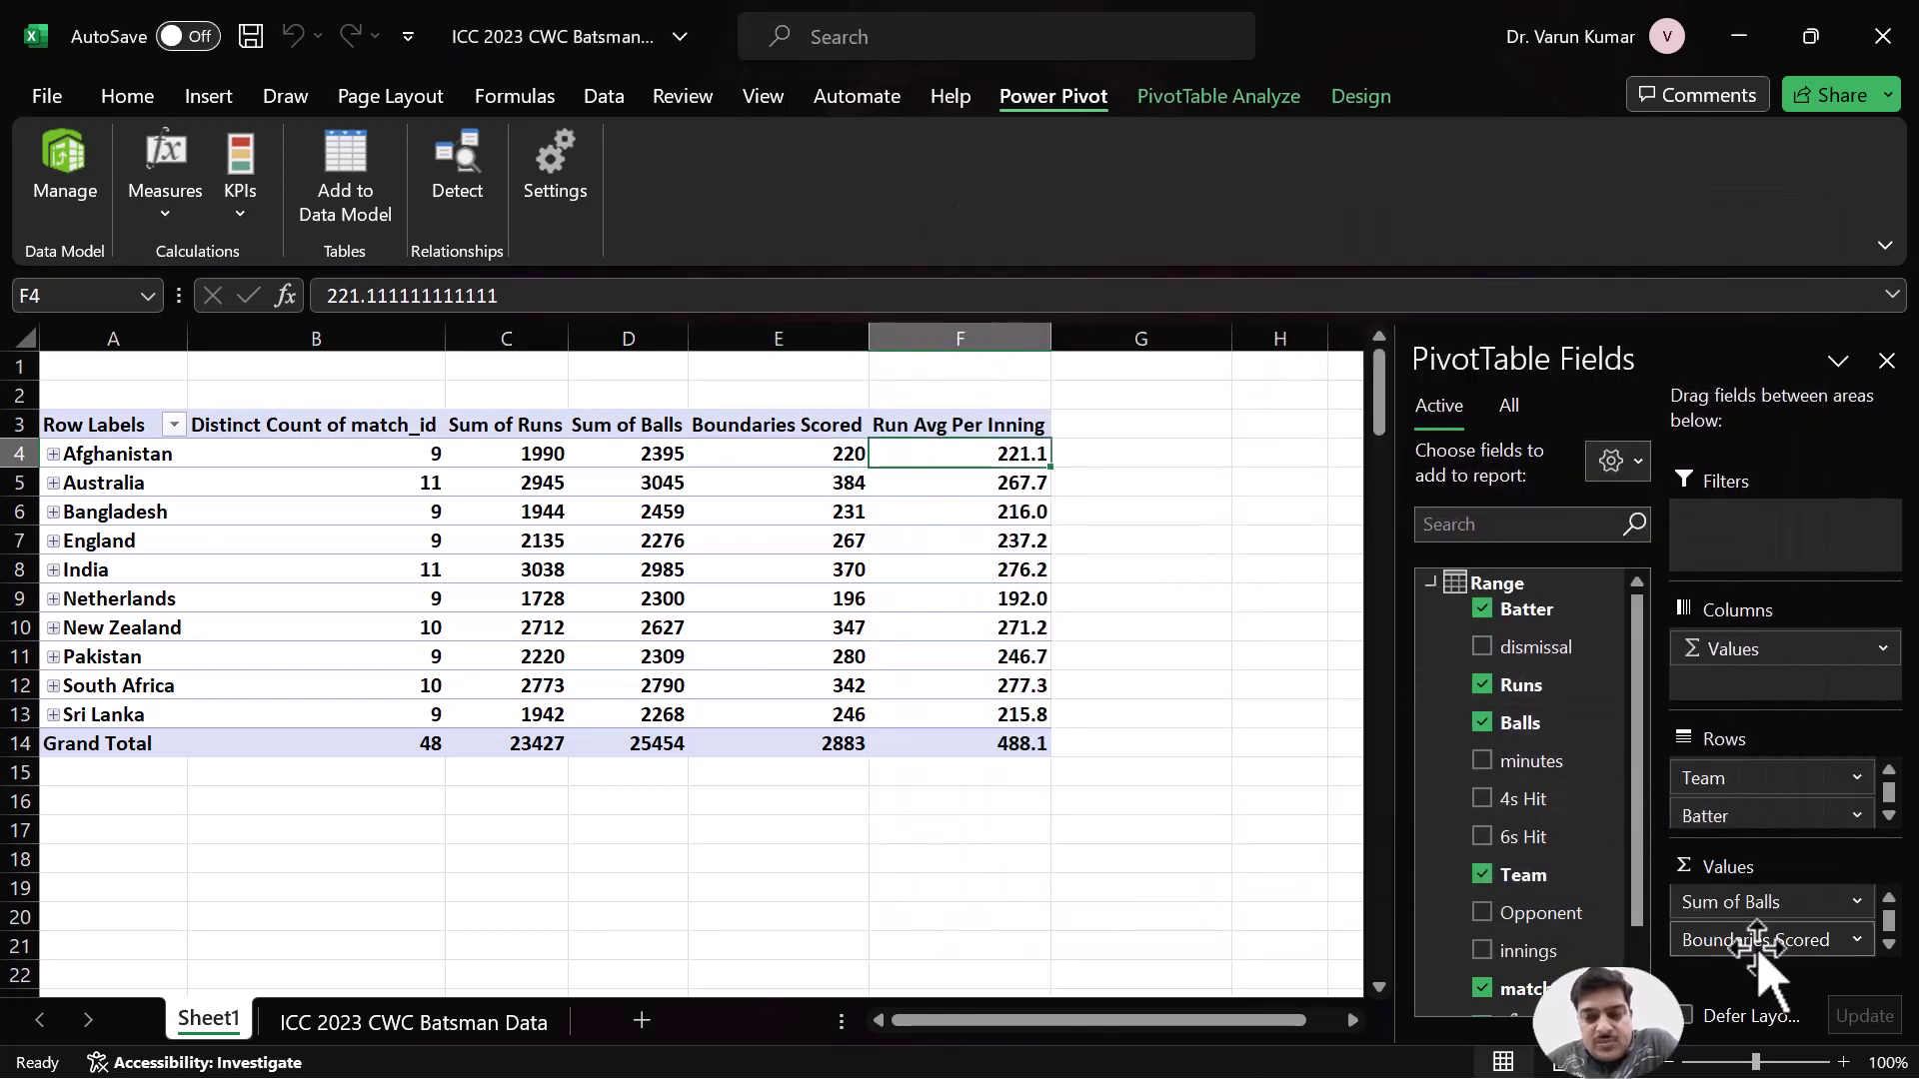
pyautogui.click(1000, 458)
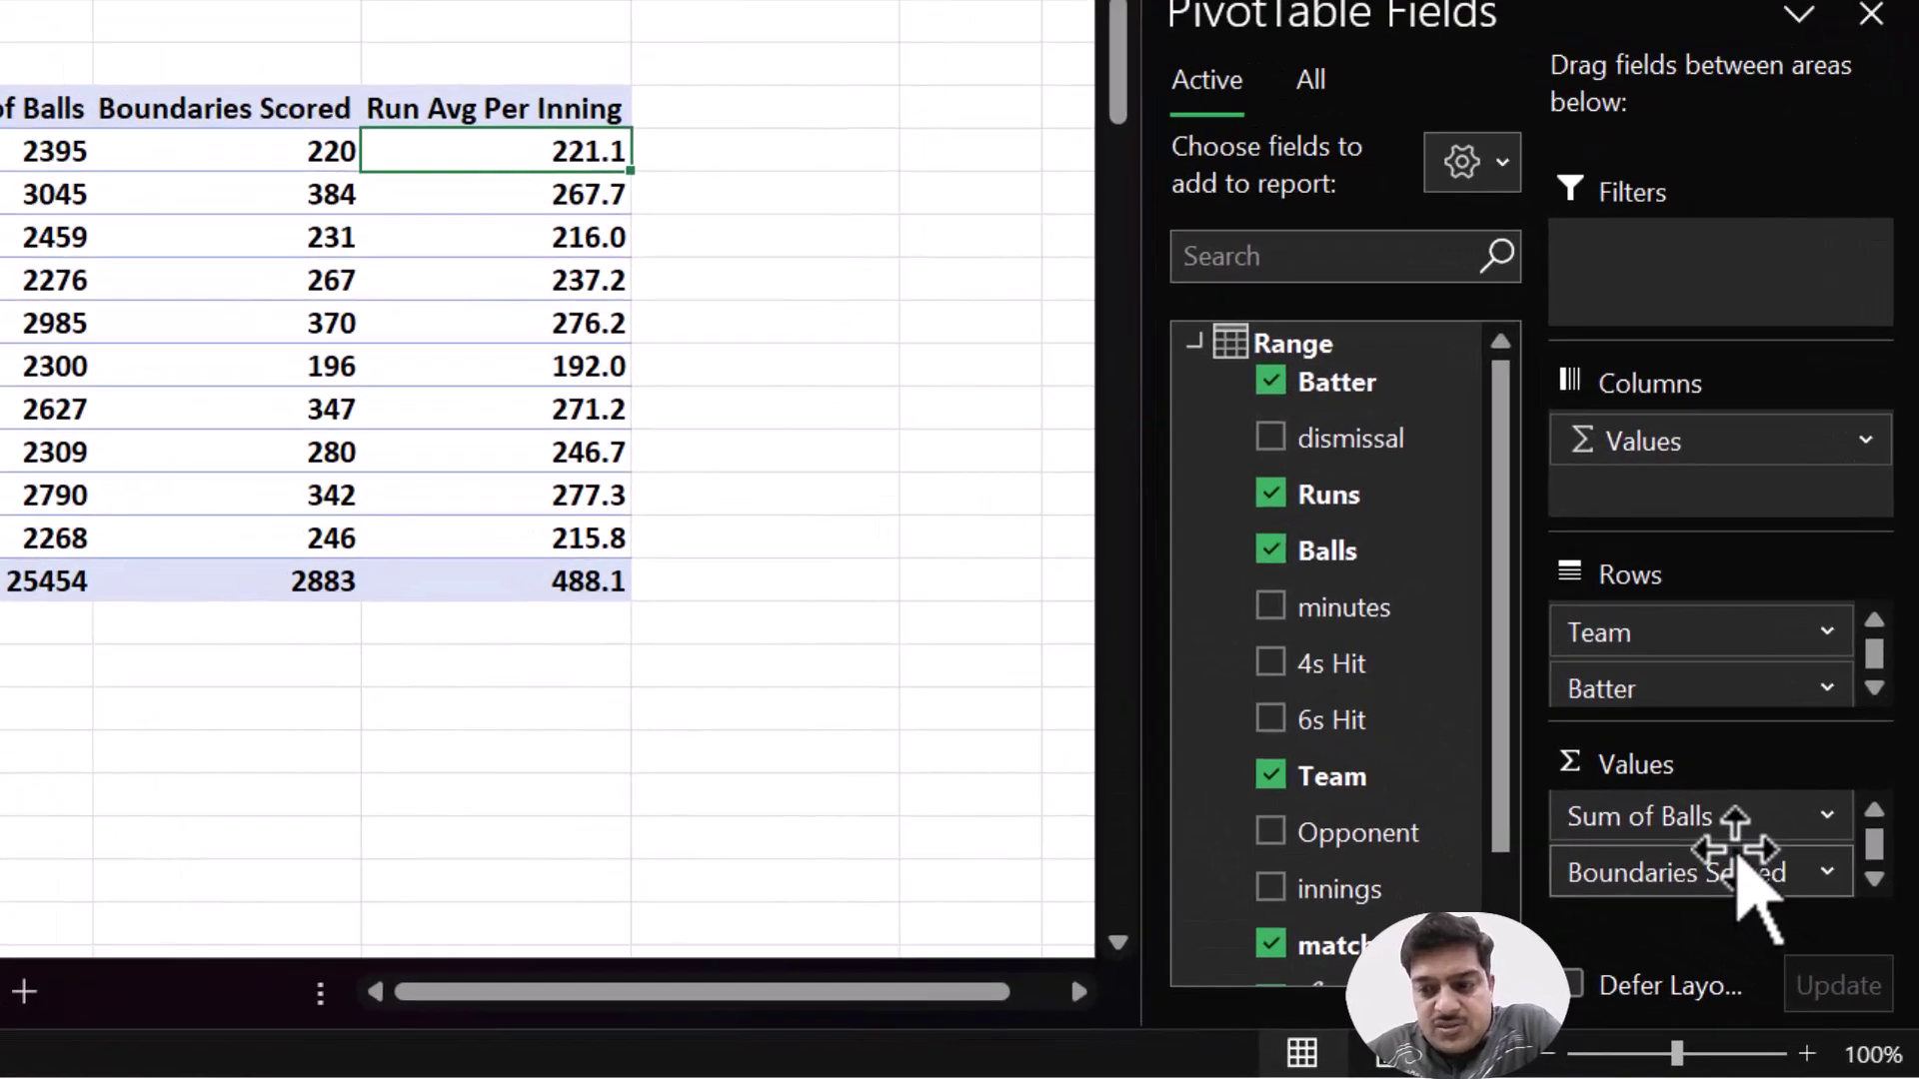
pyautogui.scroll(-1, 1739, 860)
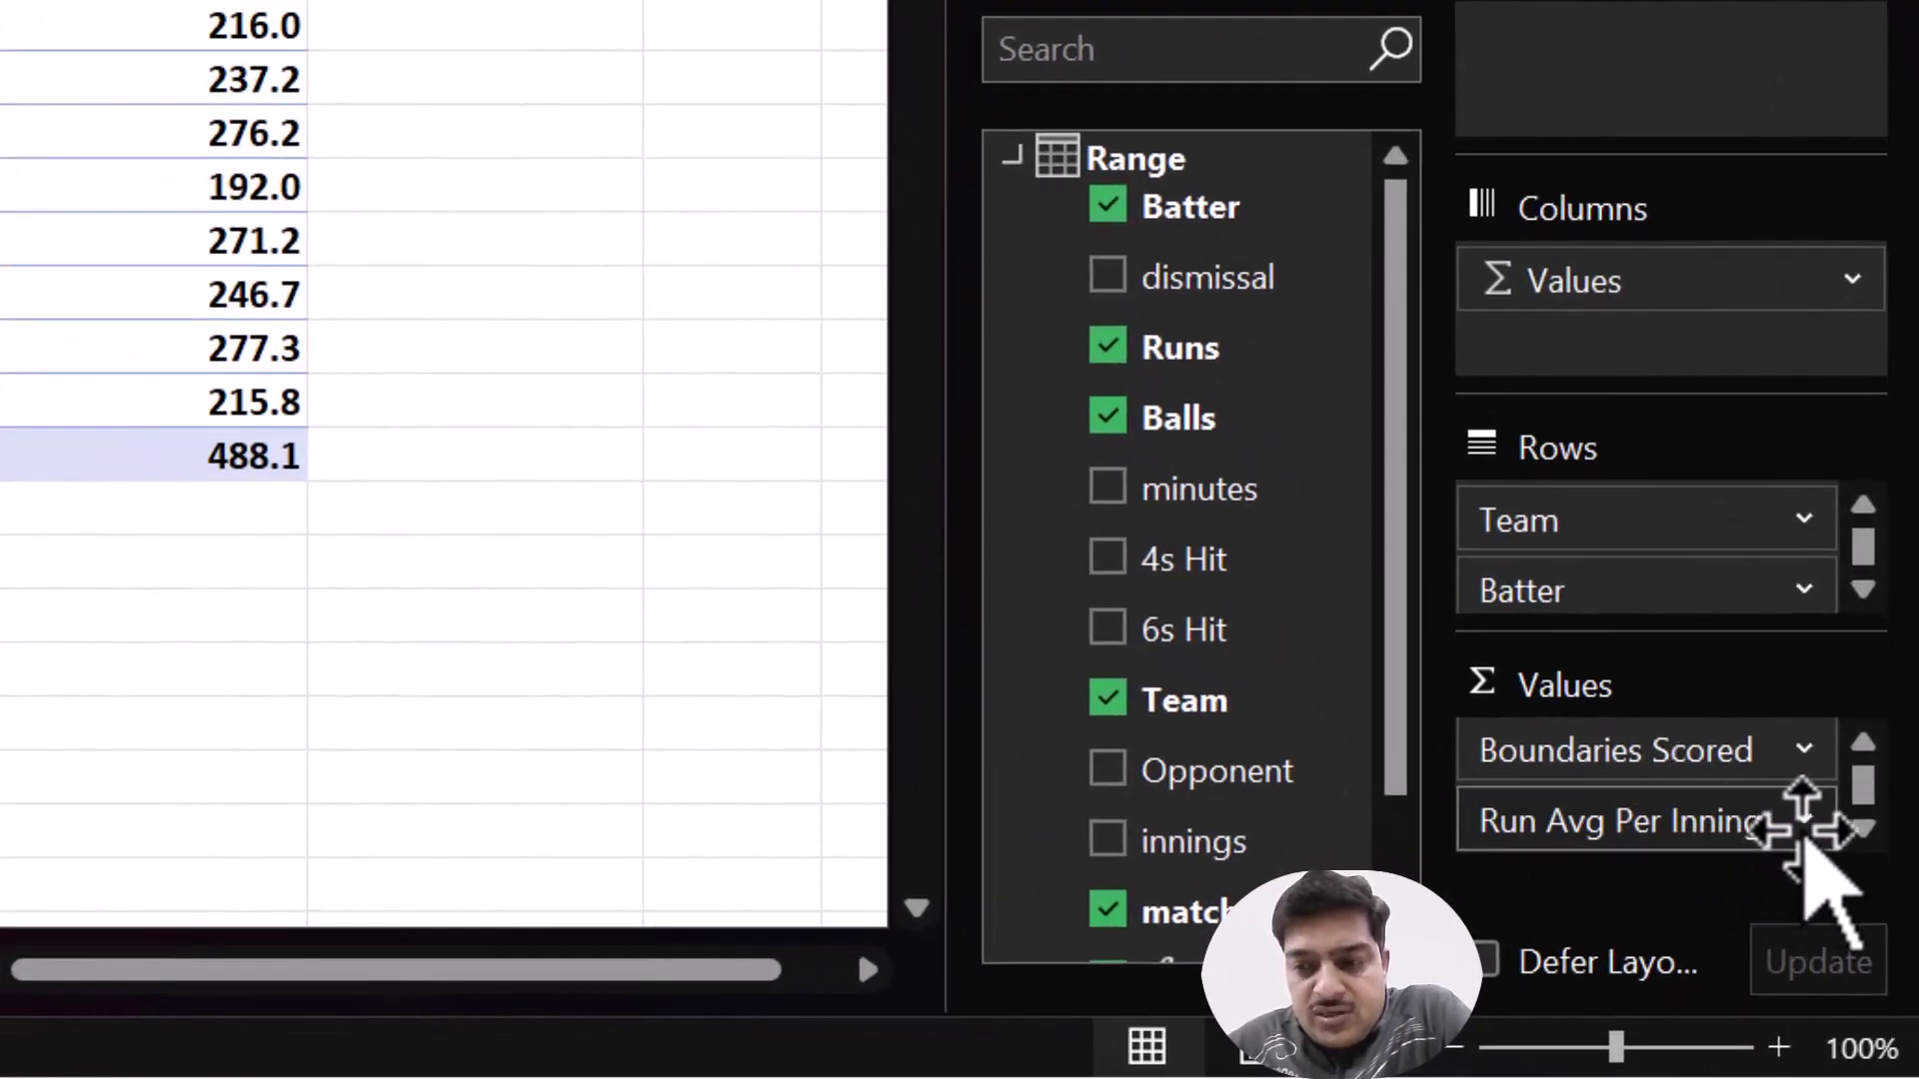
pyautogui.click(1799, 828)
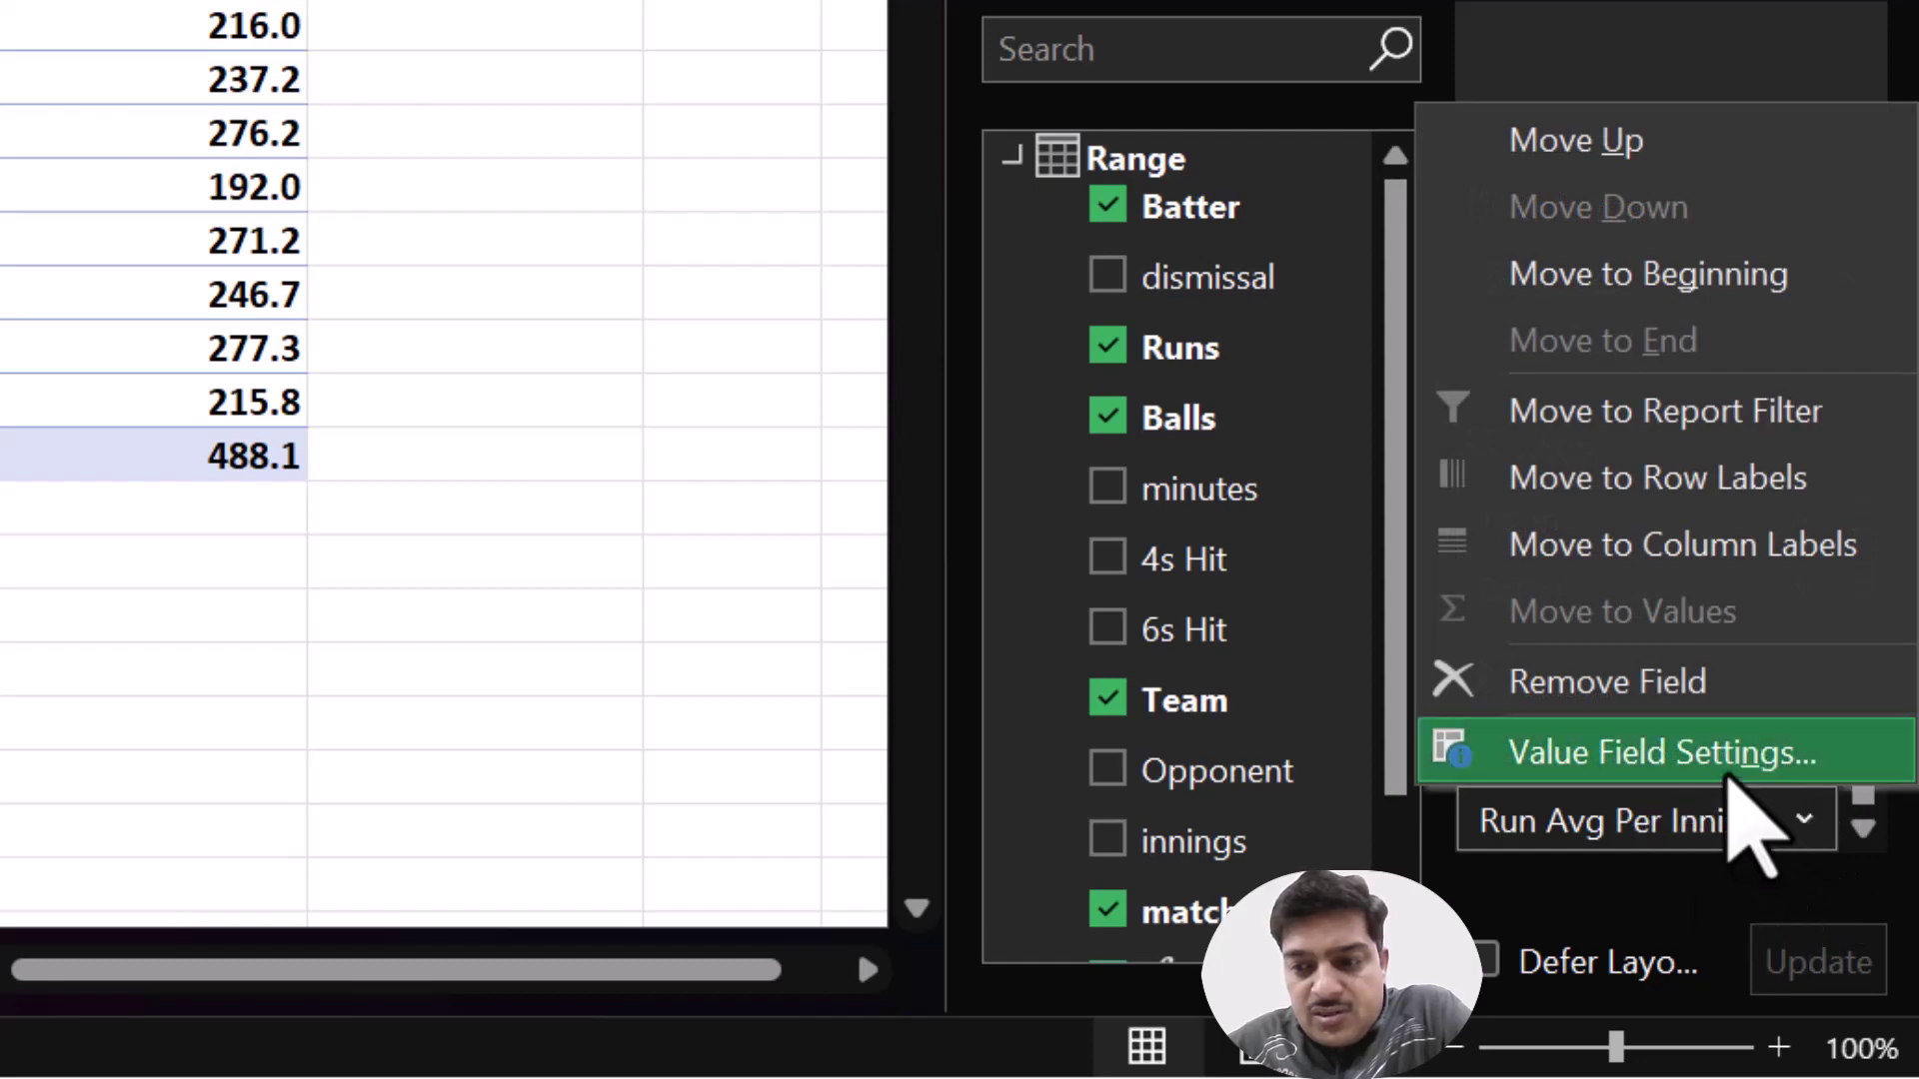
pyautogui.click(1732, 751)
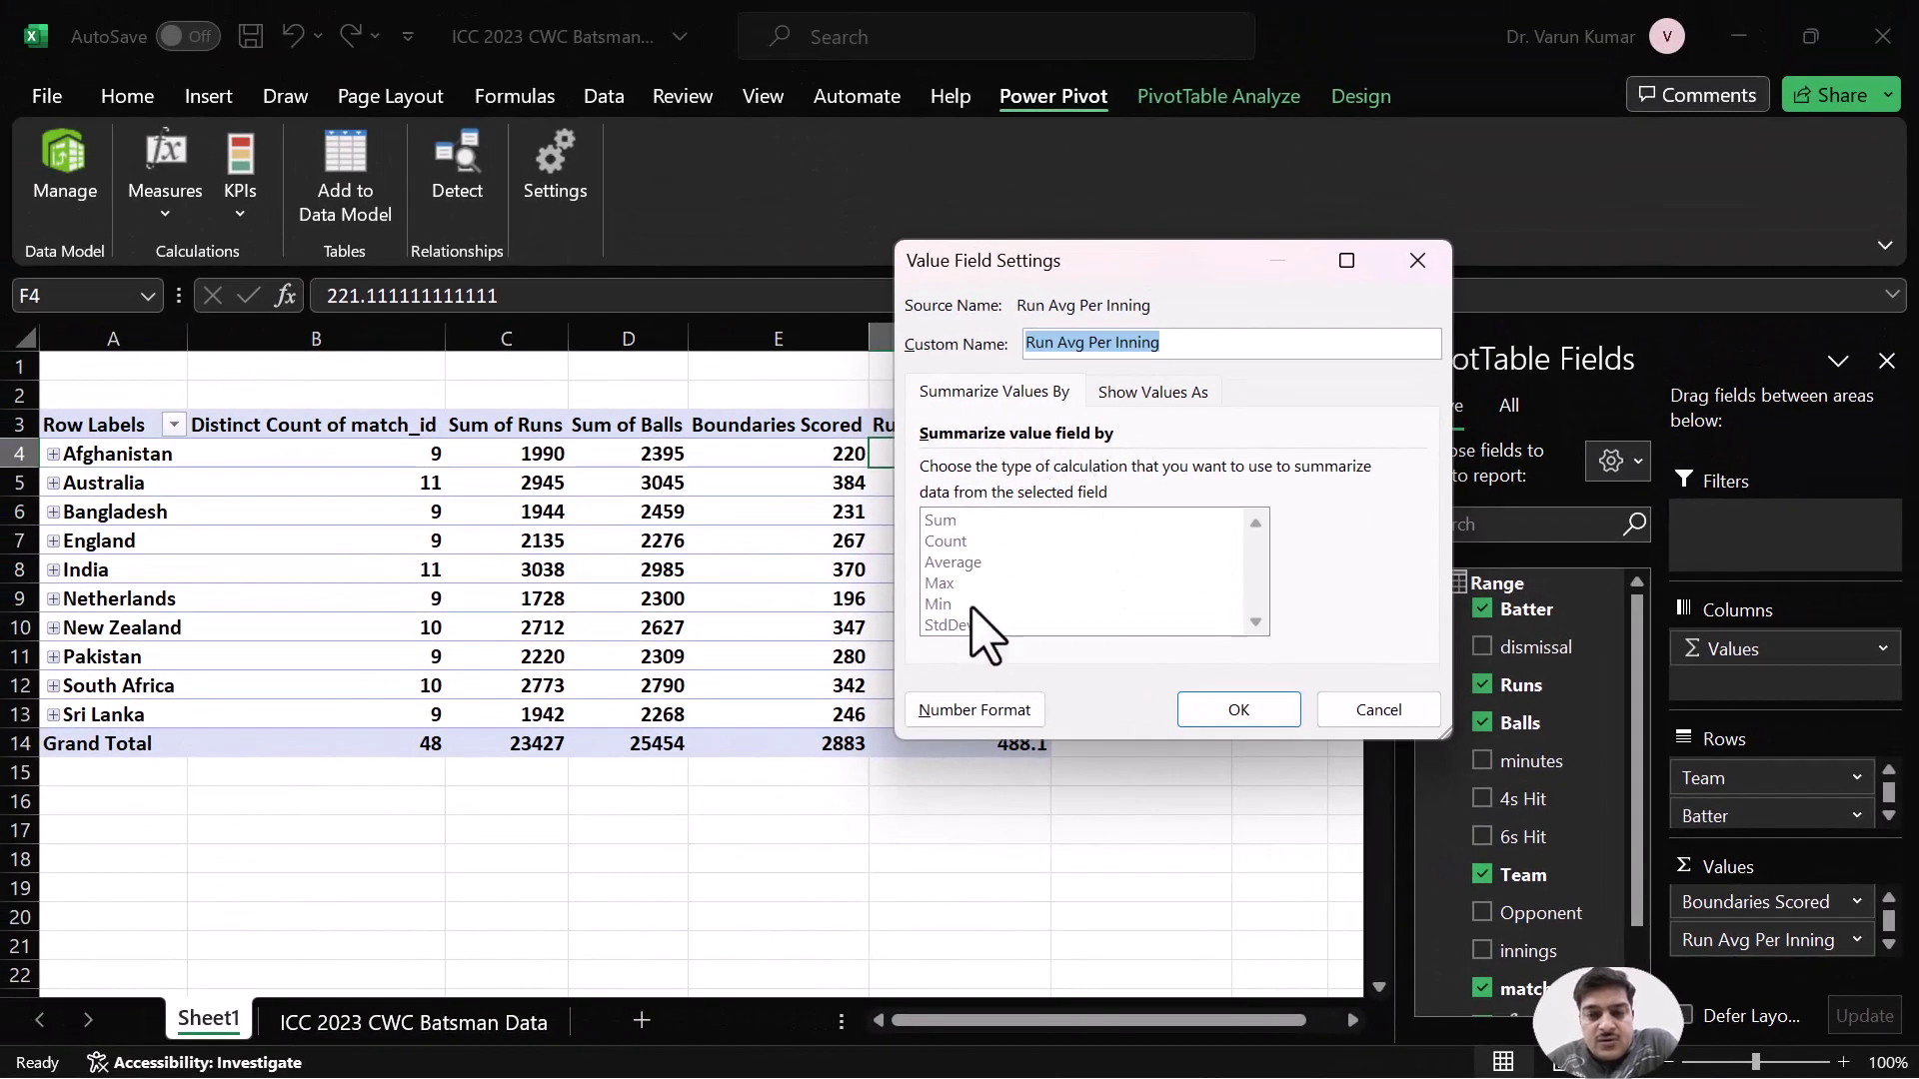
pyautogui.click(1009, 709)
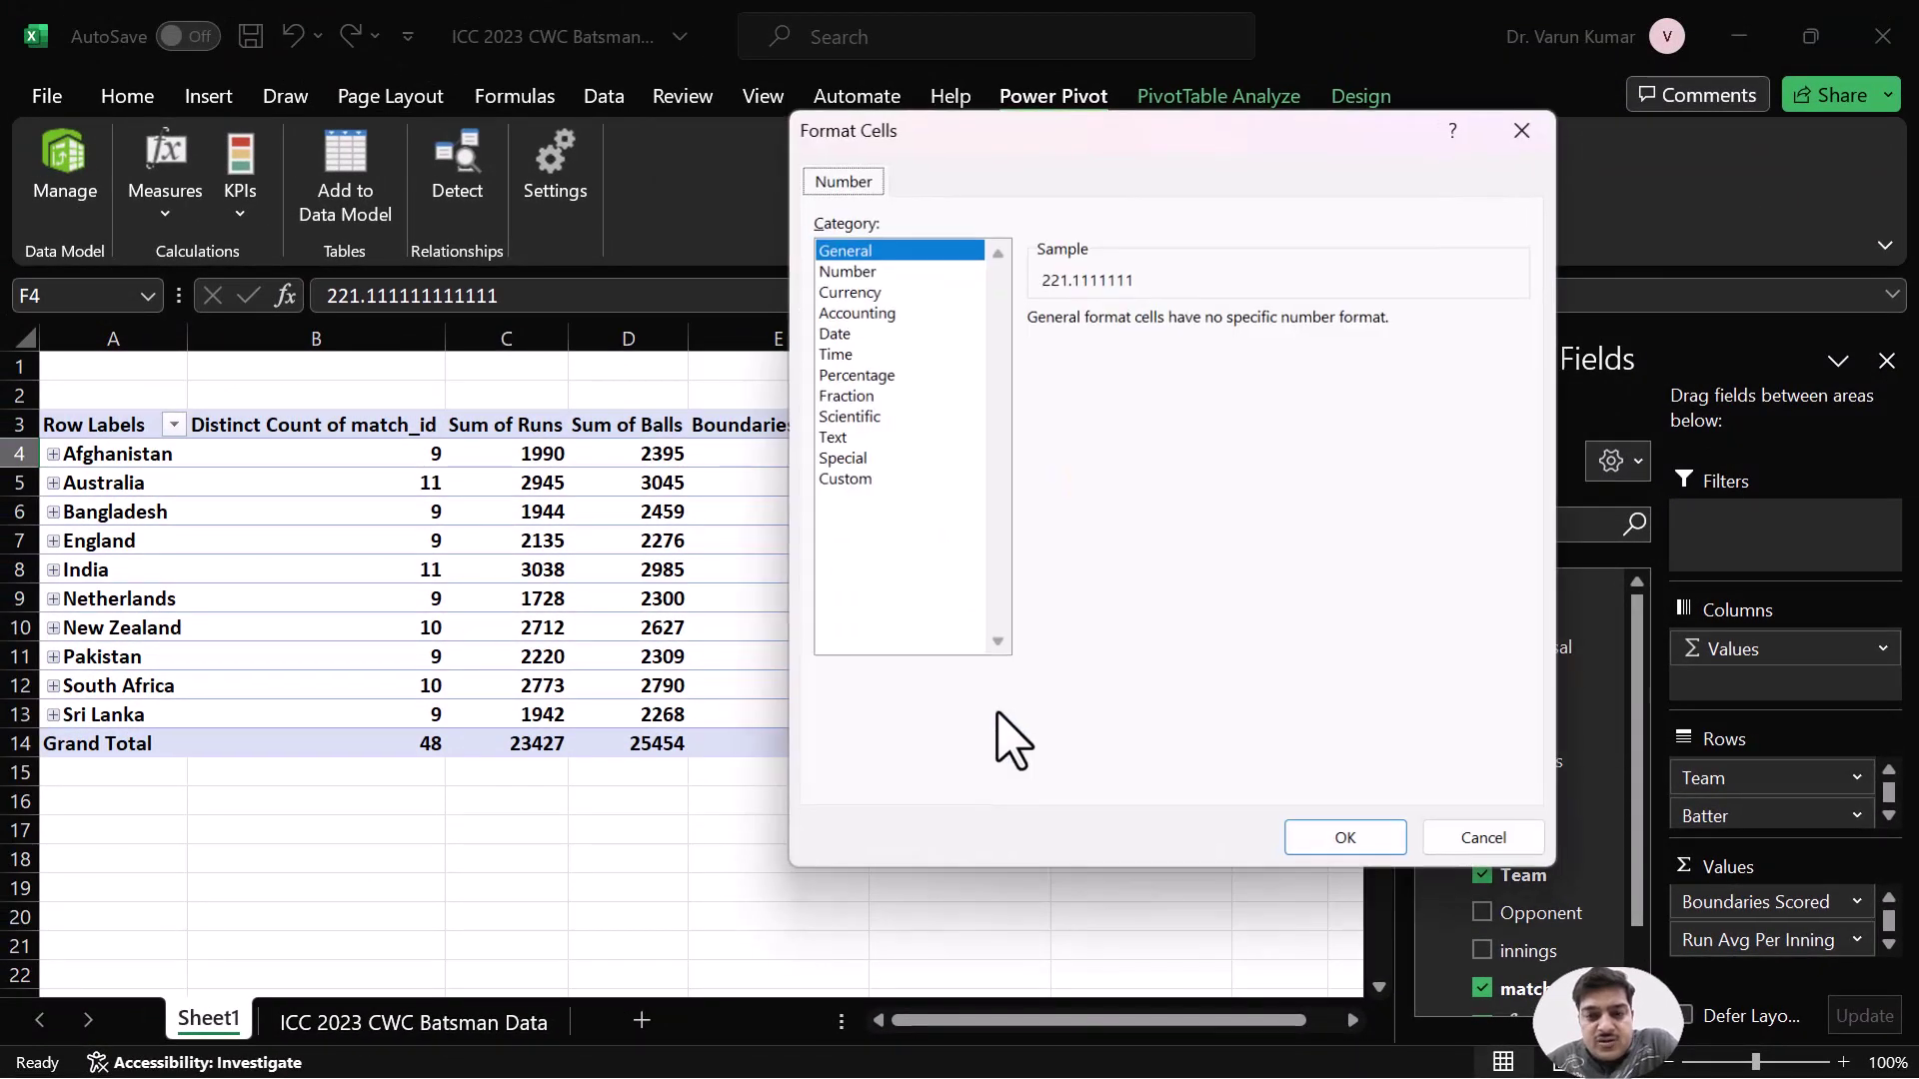
pyautogui.click(866, 271)
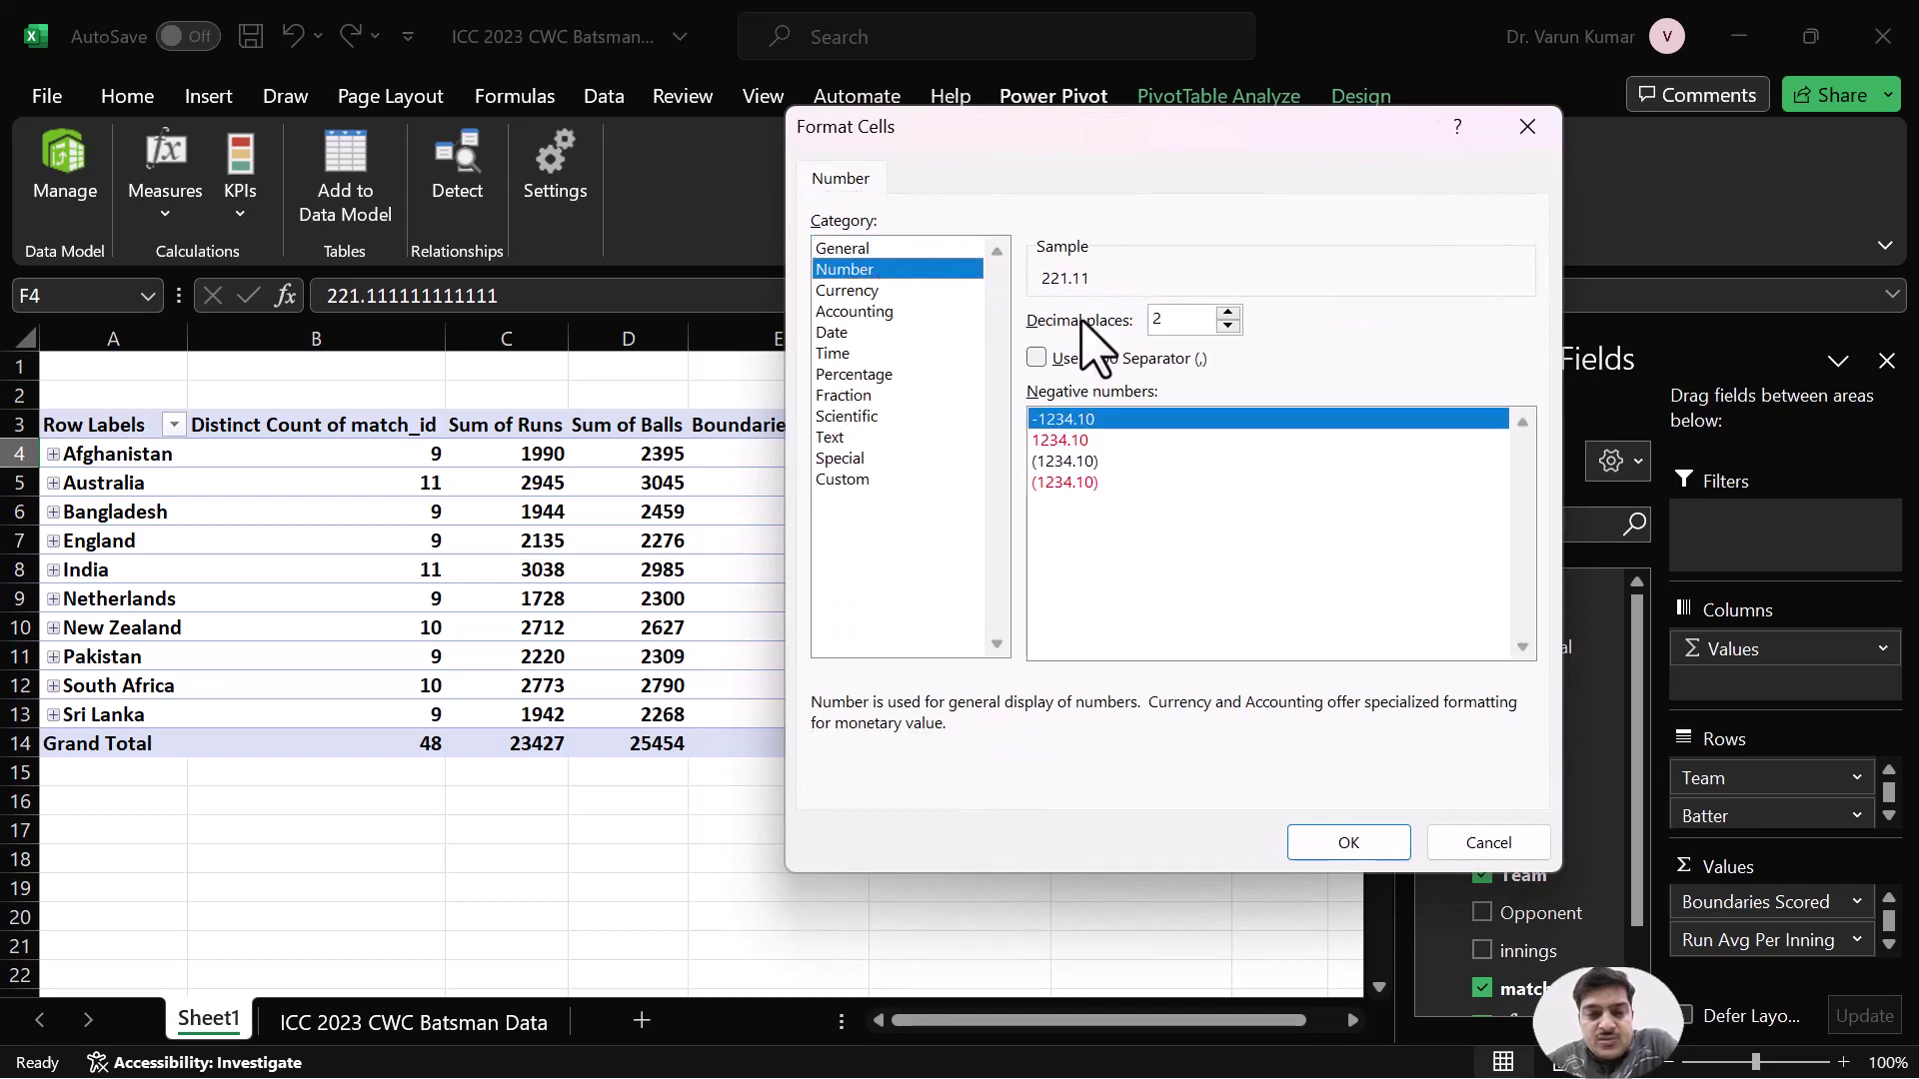
pyautogui.click(1349, 843)
pyautogui.click(1239, 710)
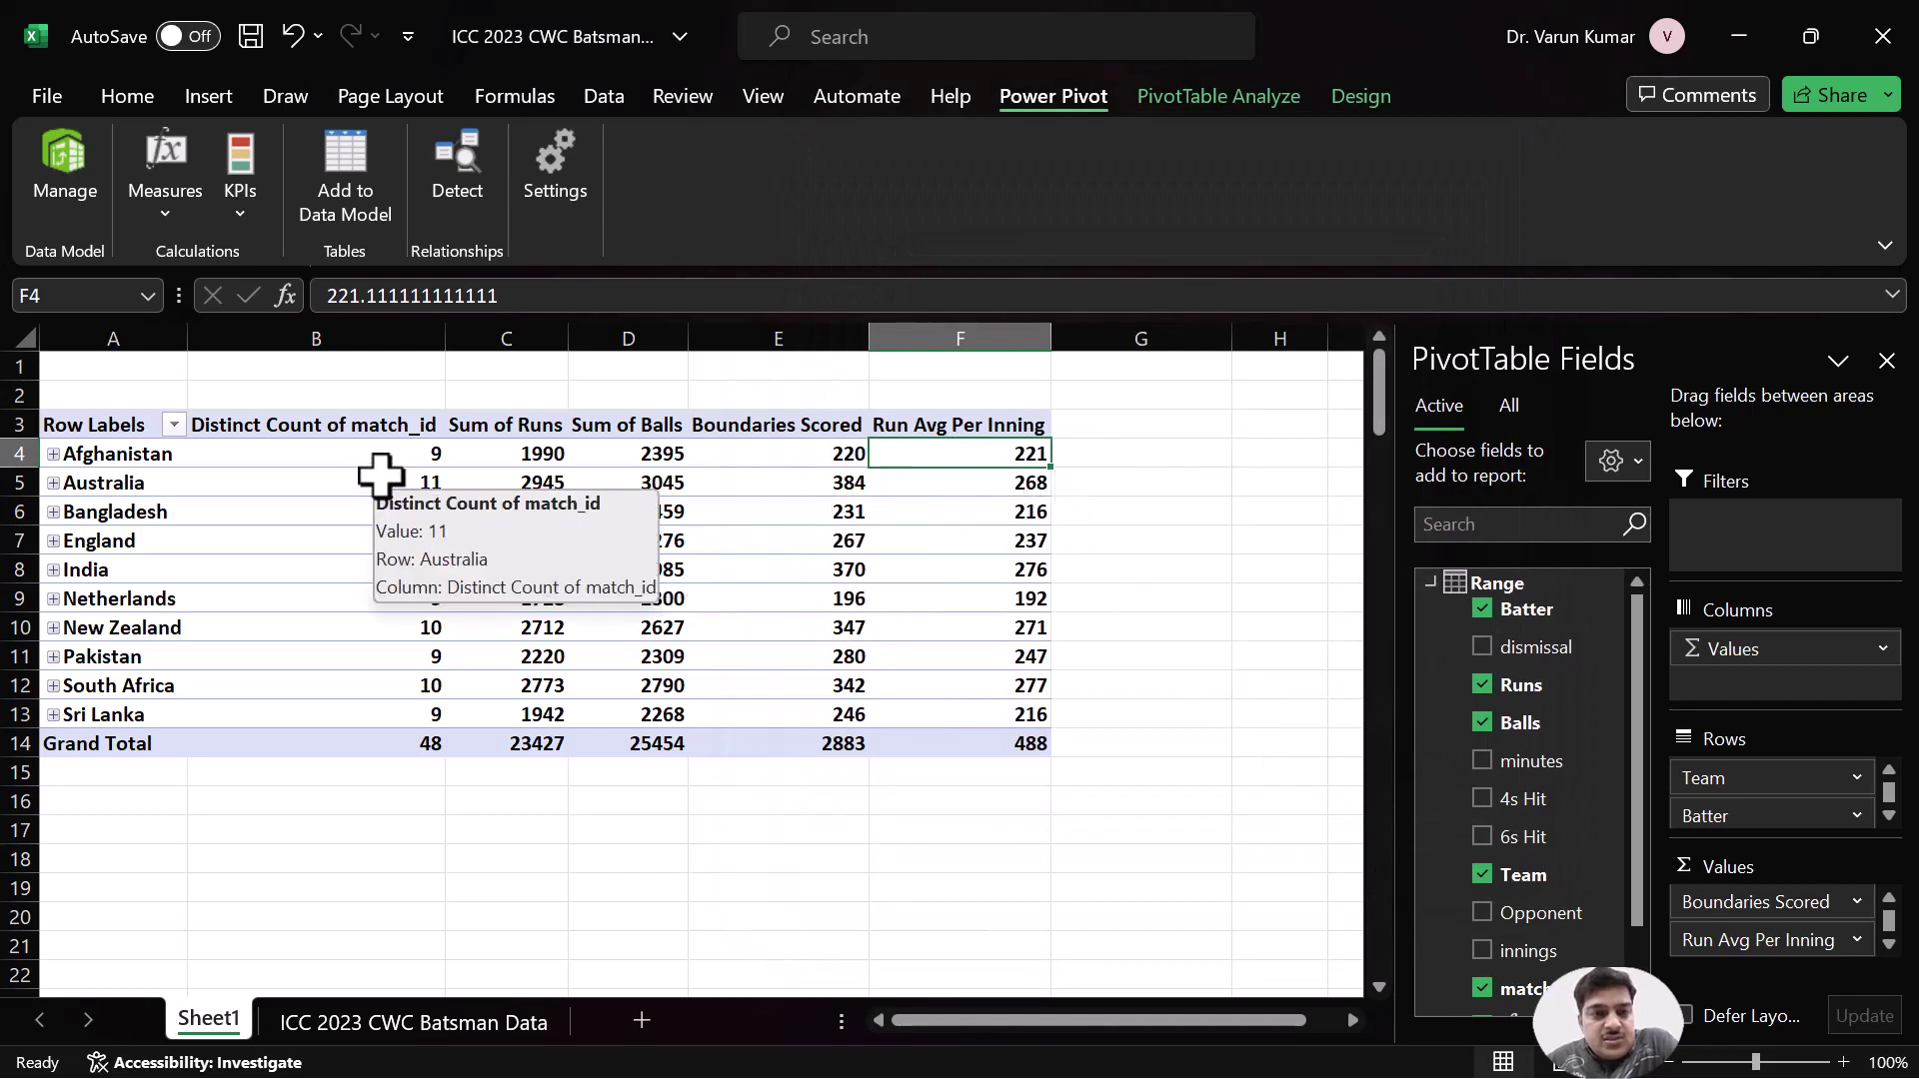
# - Compare the match count, runs and Run Avg Per Inning values for Afghanistan and India
pyautogui.moveTo(367, 455)
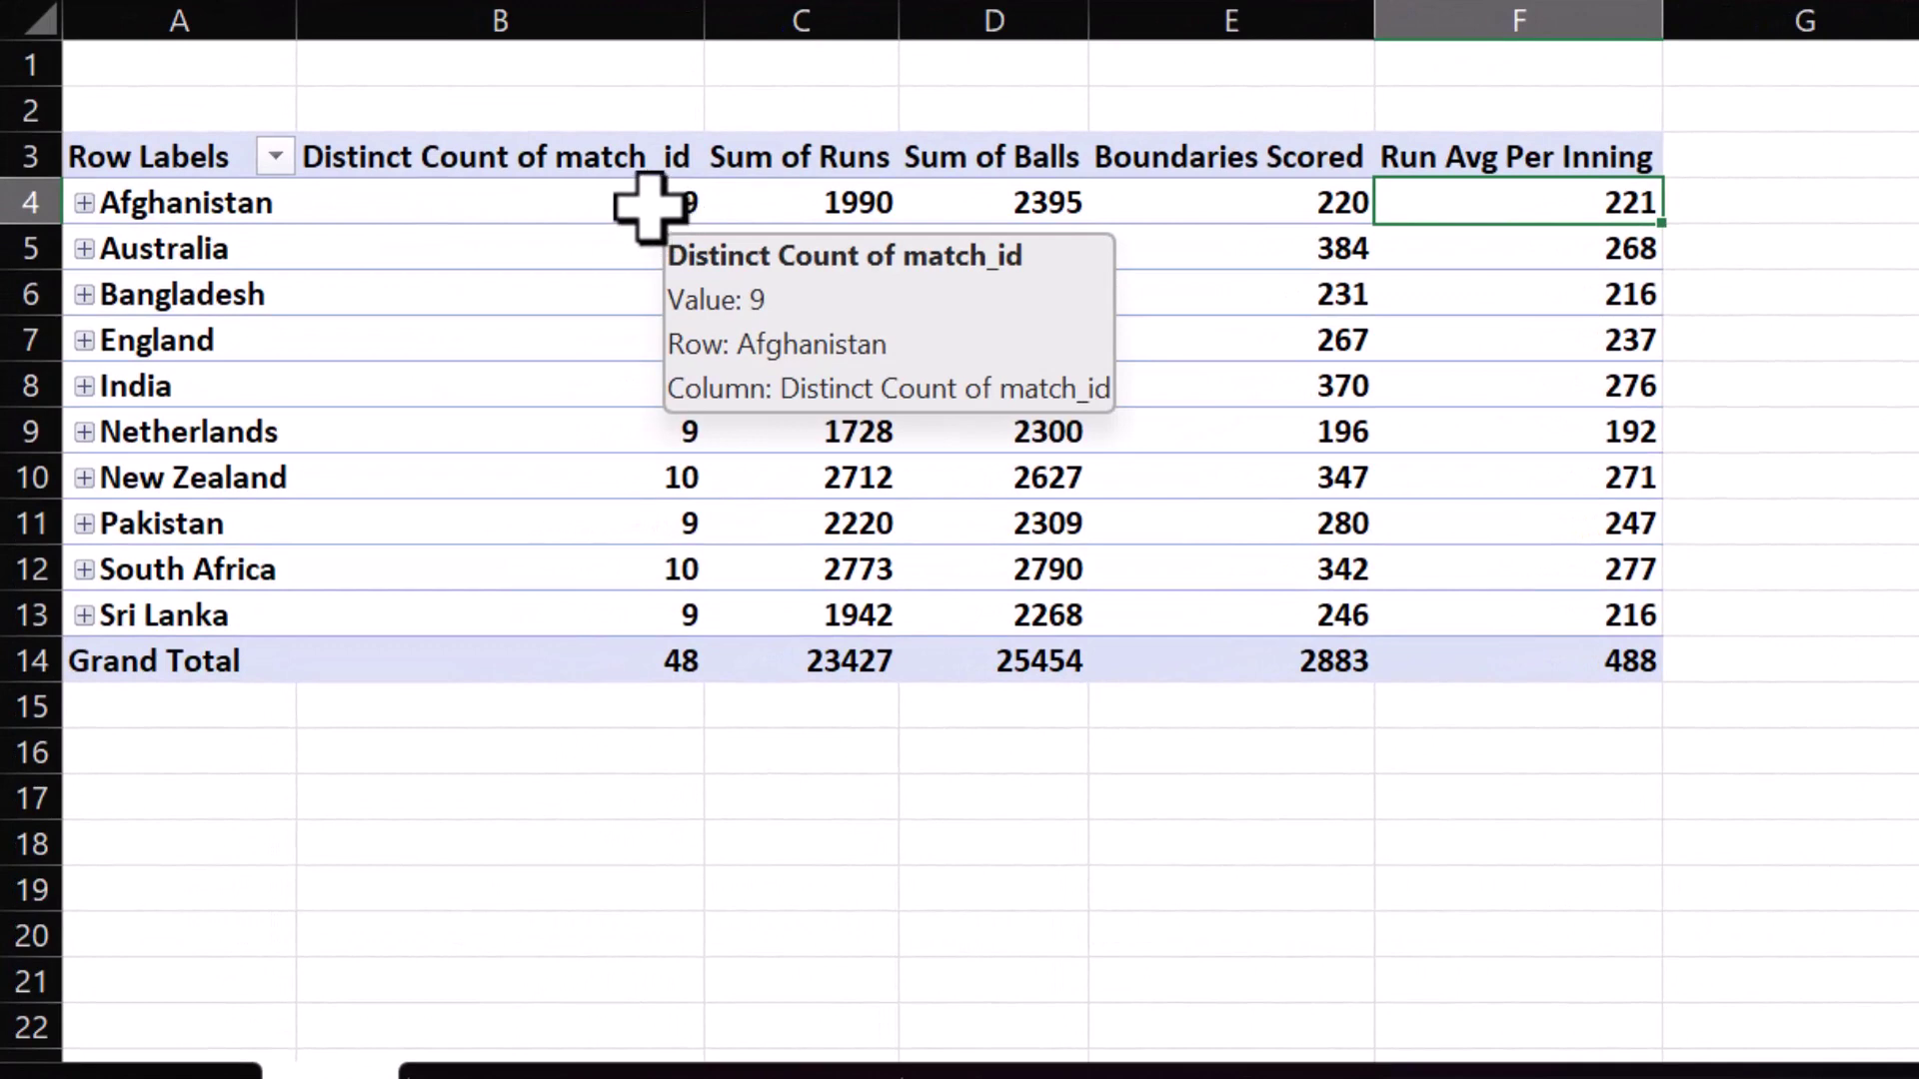
pyautogui.click(796, 197)
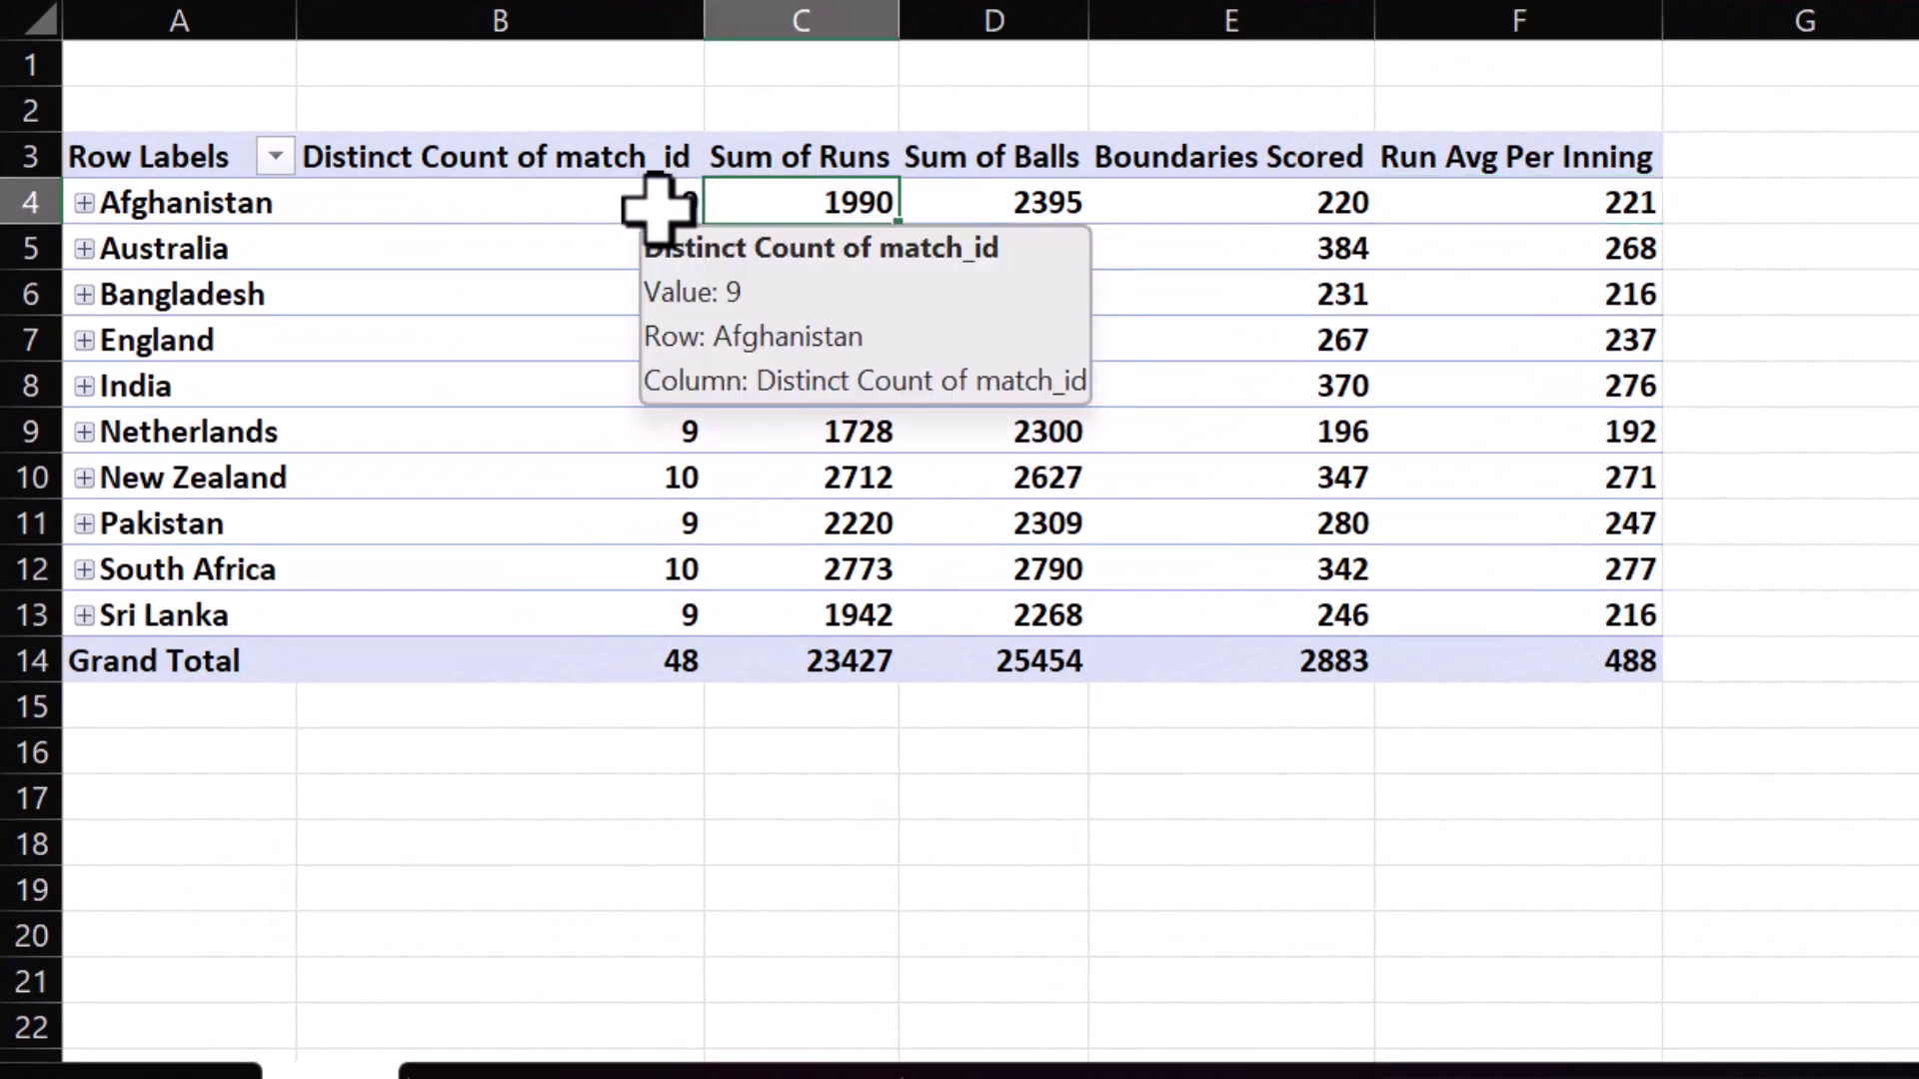
pyautogui.click(1540, 200)
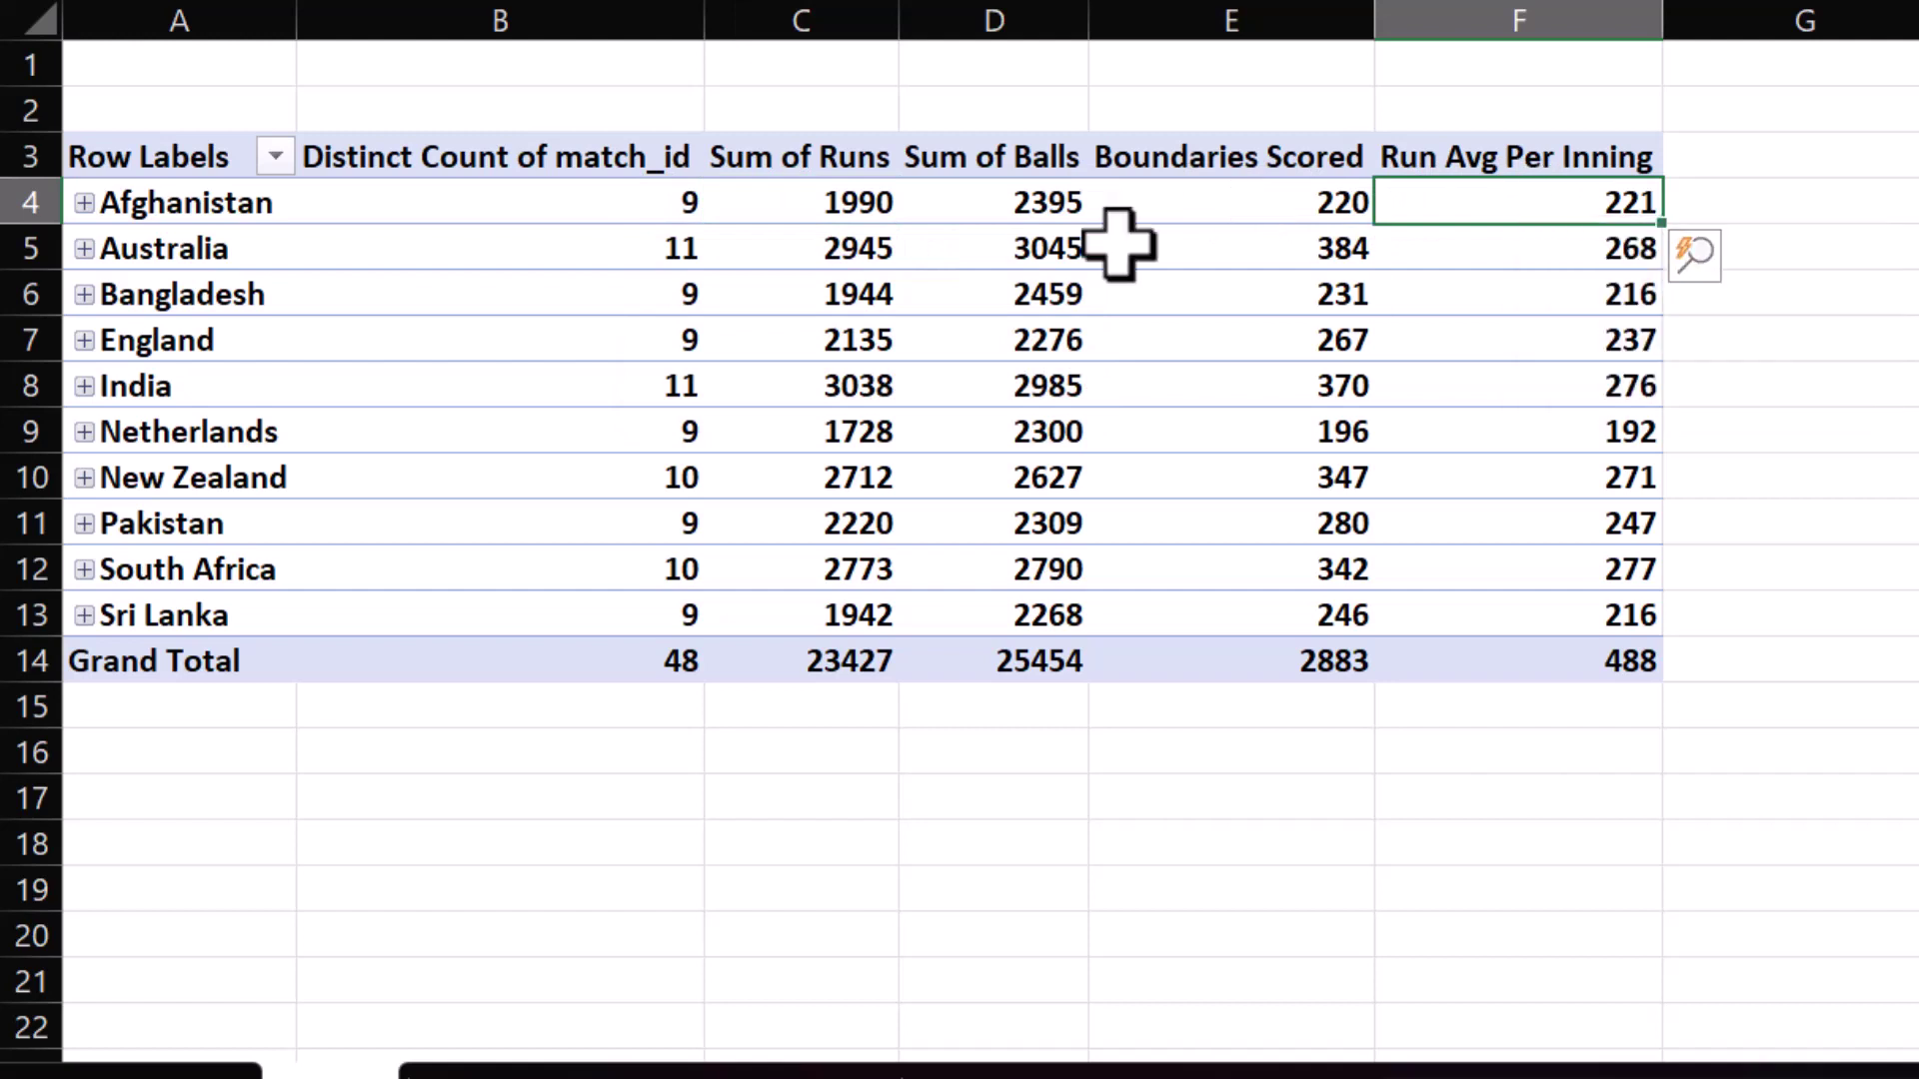
pyautogui.click(597, 388)
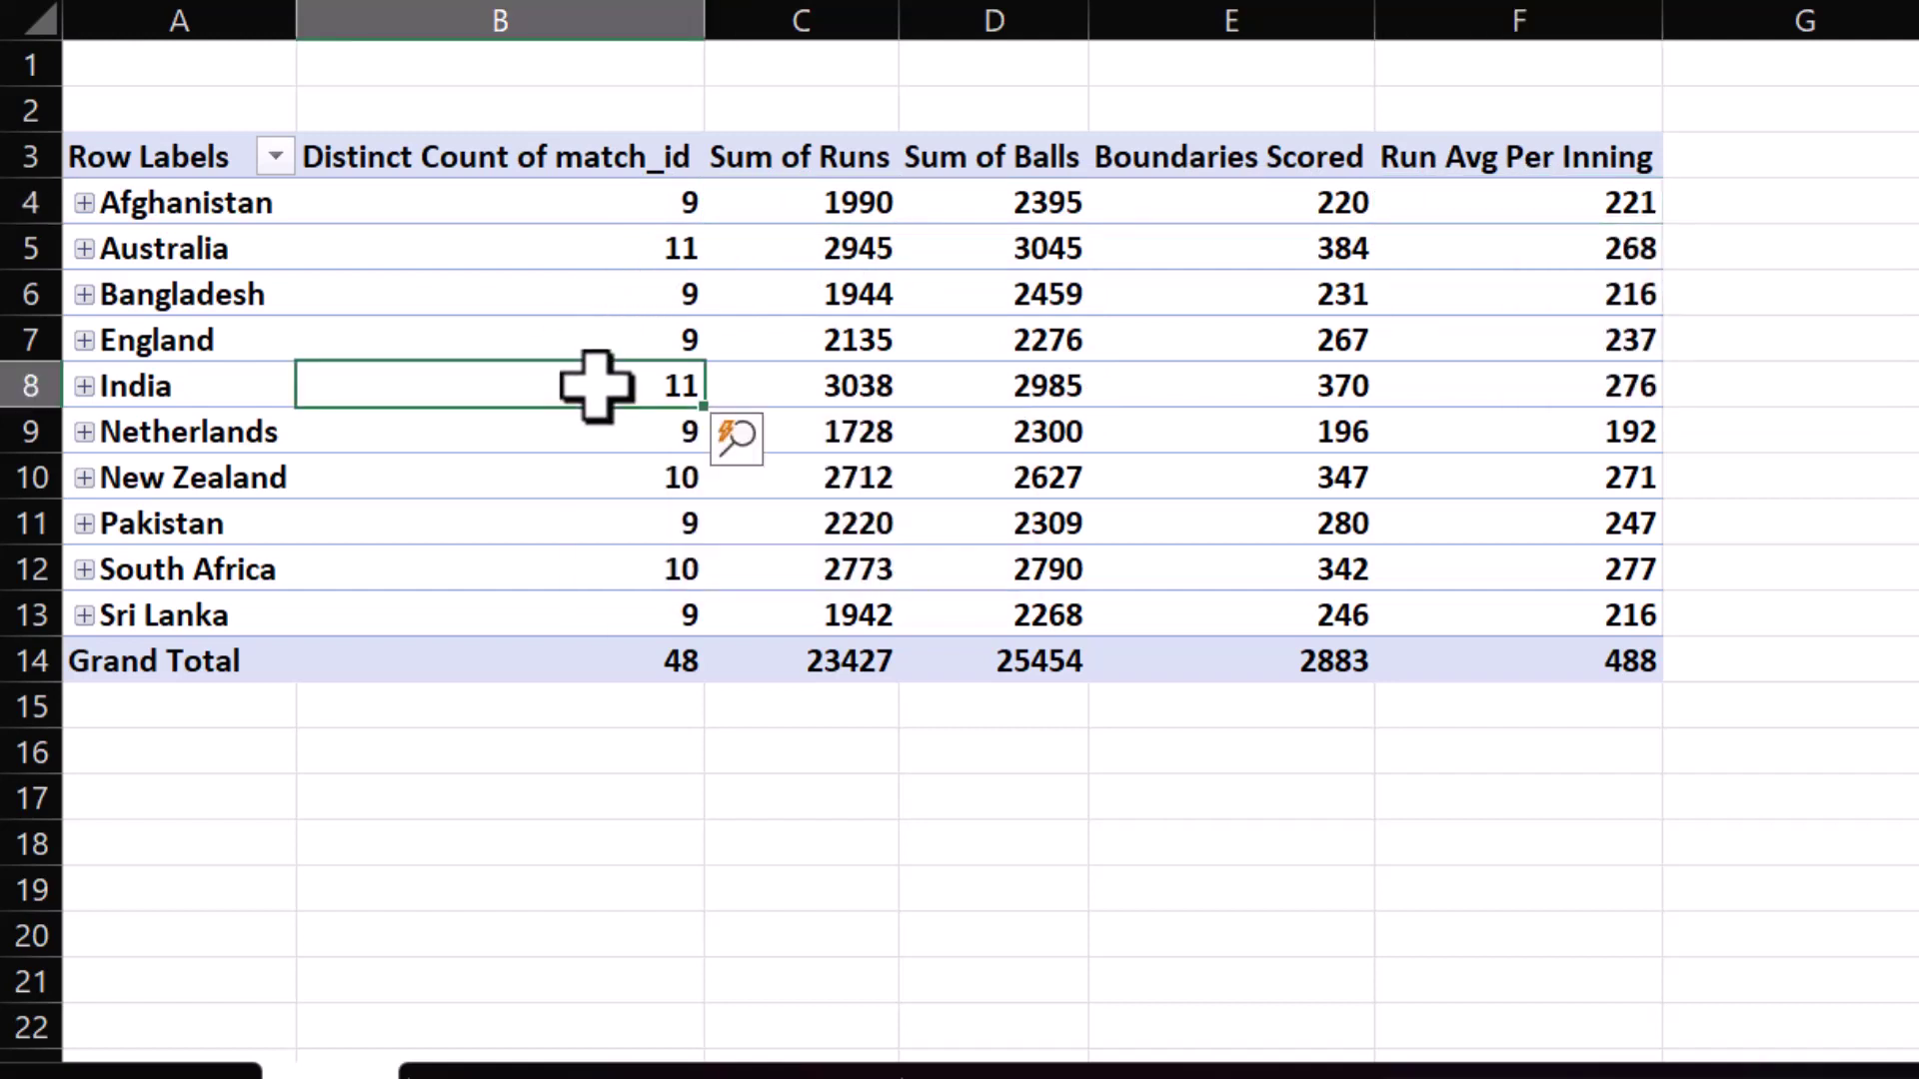
pyautogui.click(886, 386)
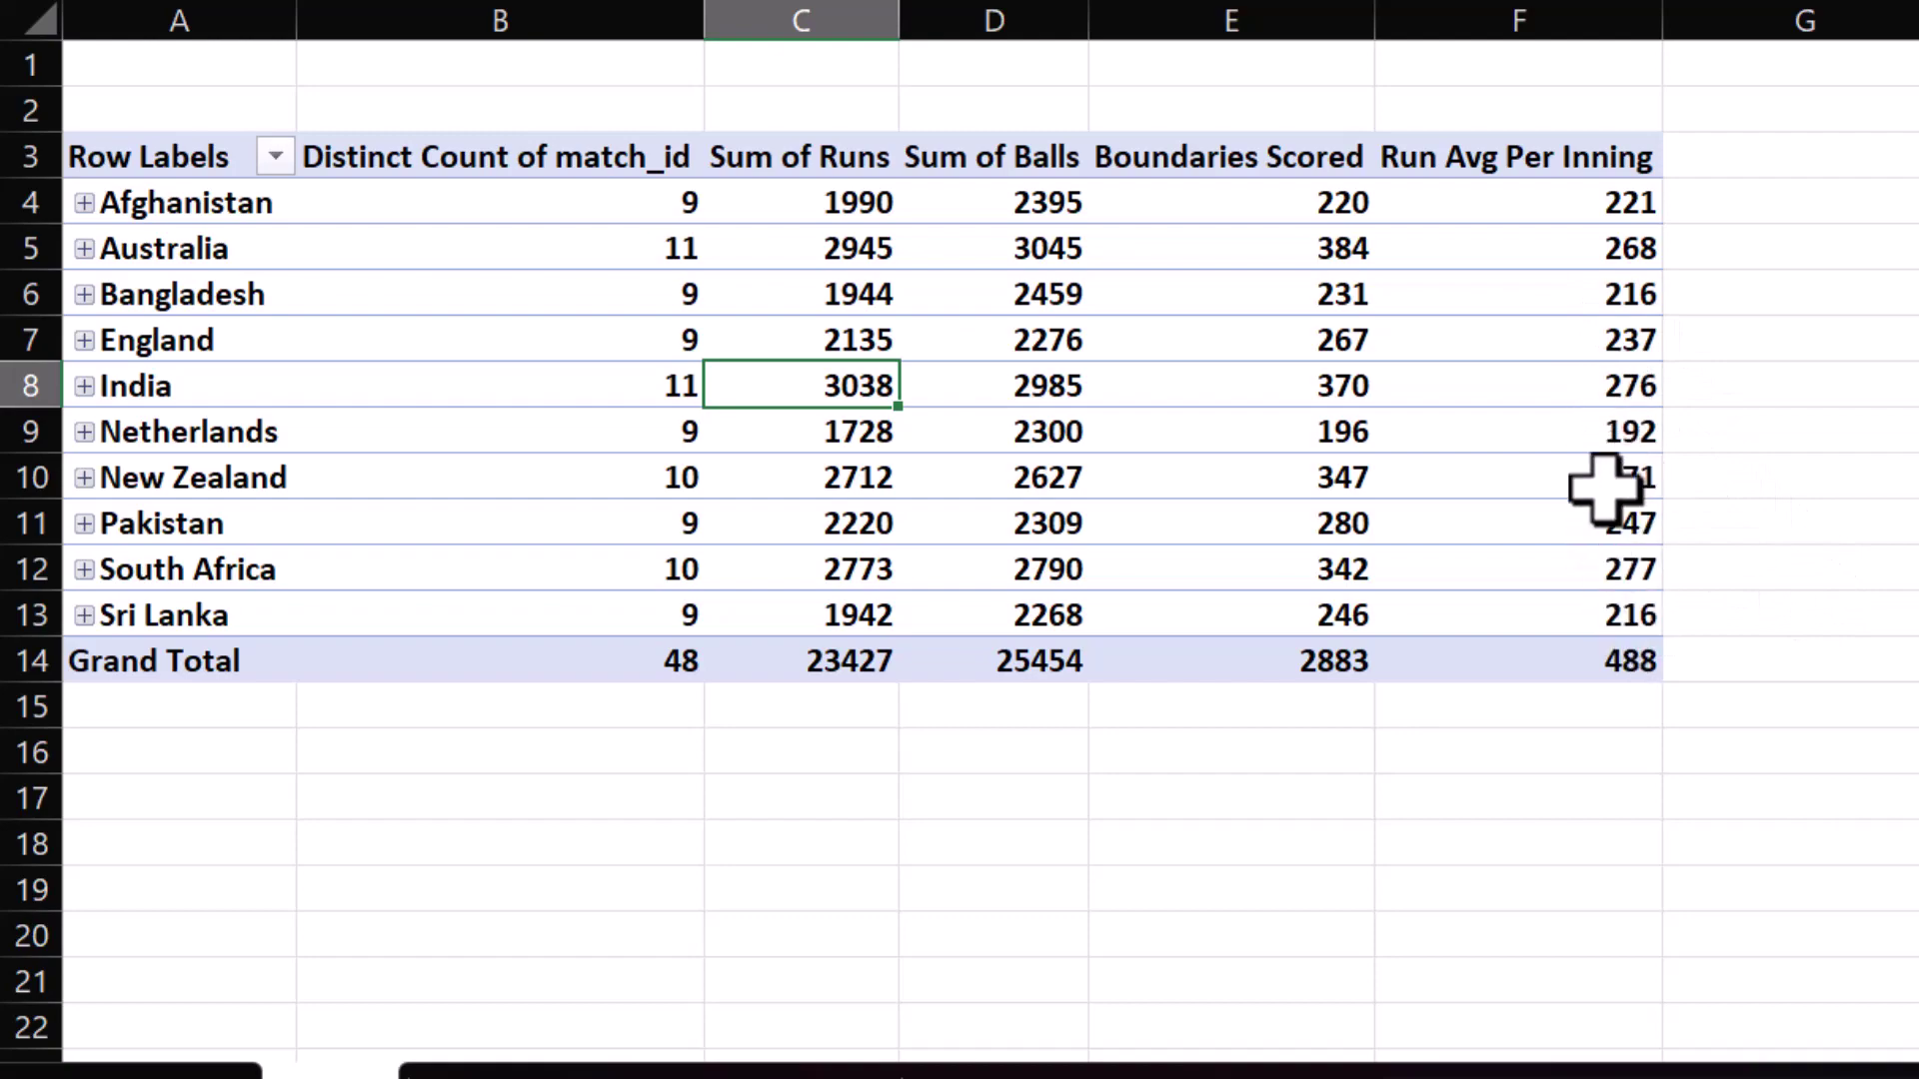
pyautogui.click(1611, 387)
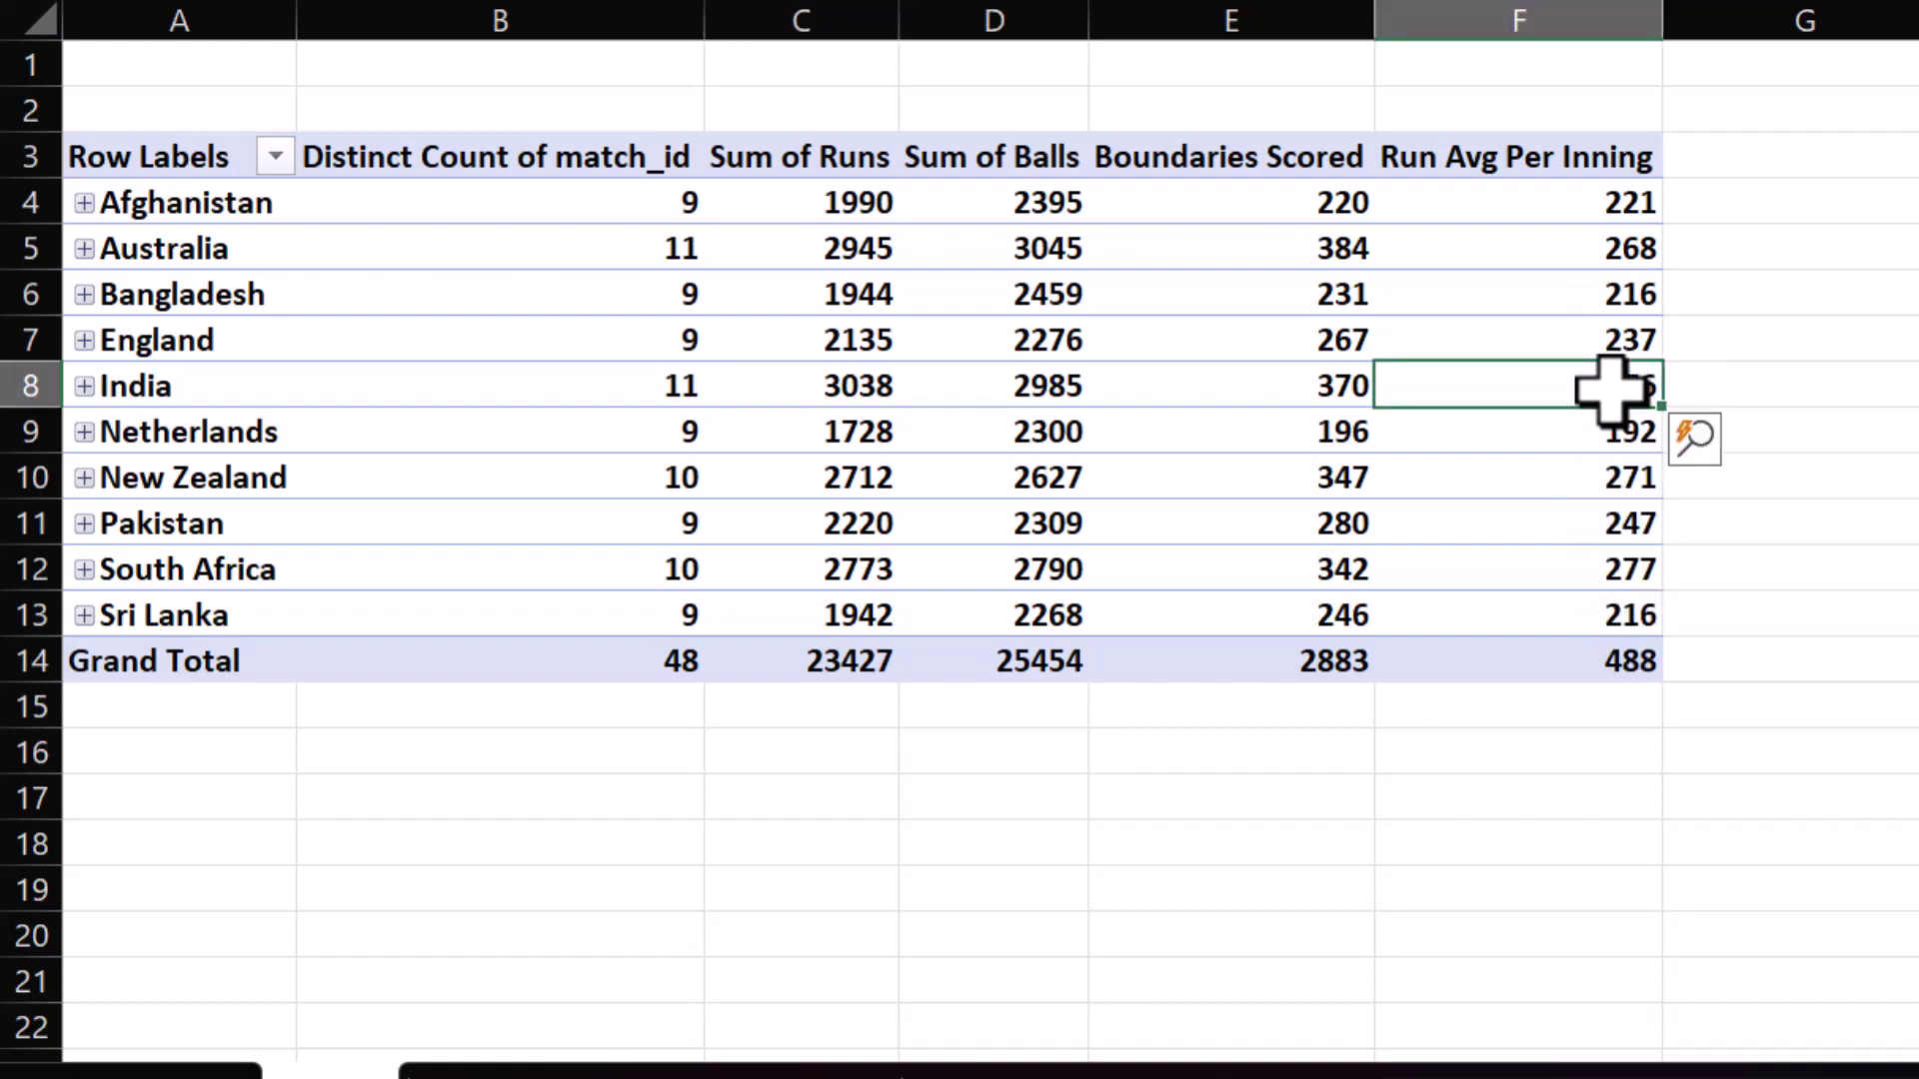
# - Sort the teams by Run Avg Per Inning from largest to smallest, and briefly expand South Africa to review its batters
pyautogui.rightClick(1617, 200)
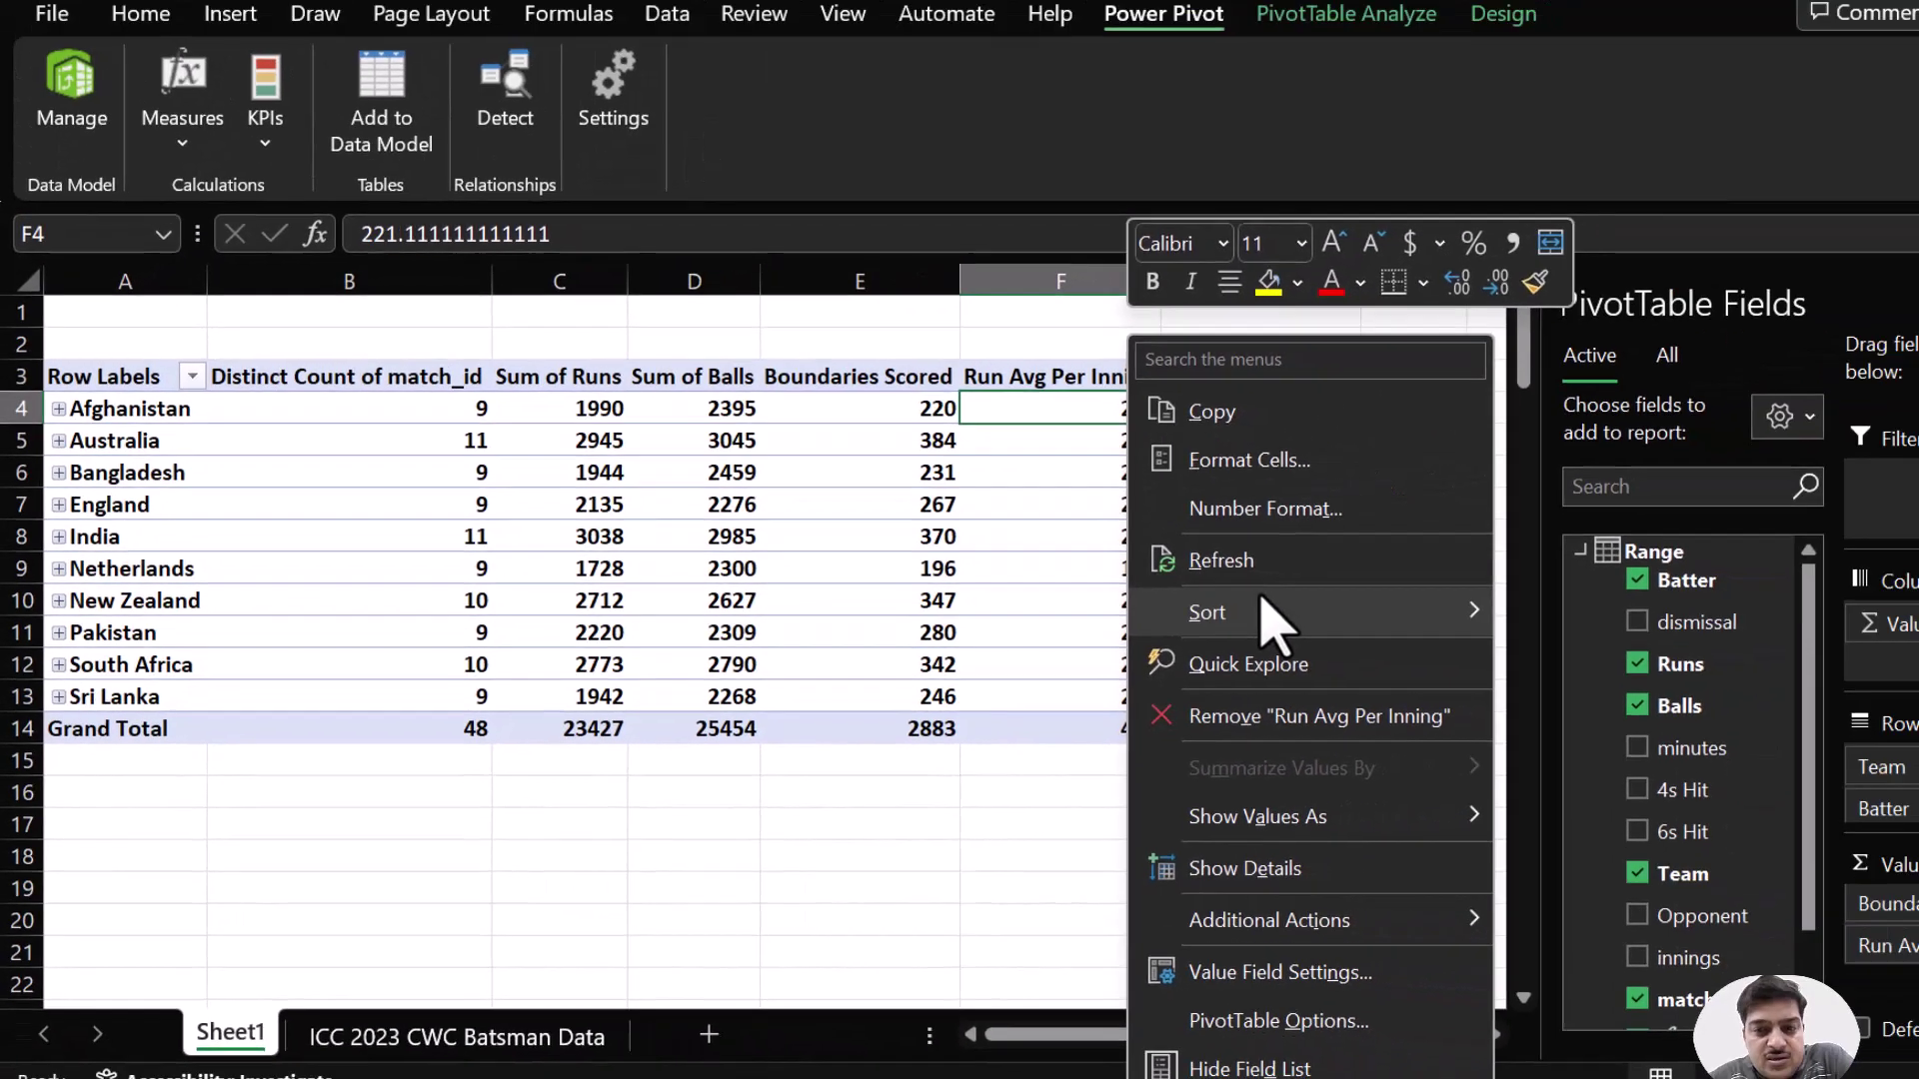
pyautogui.moveTo(1261, 609)
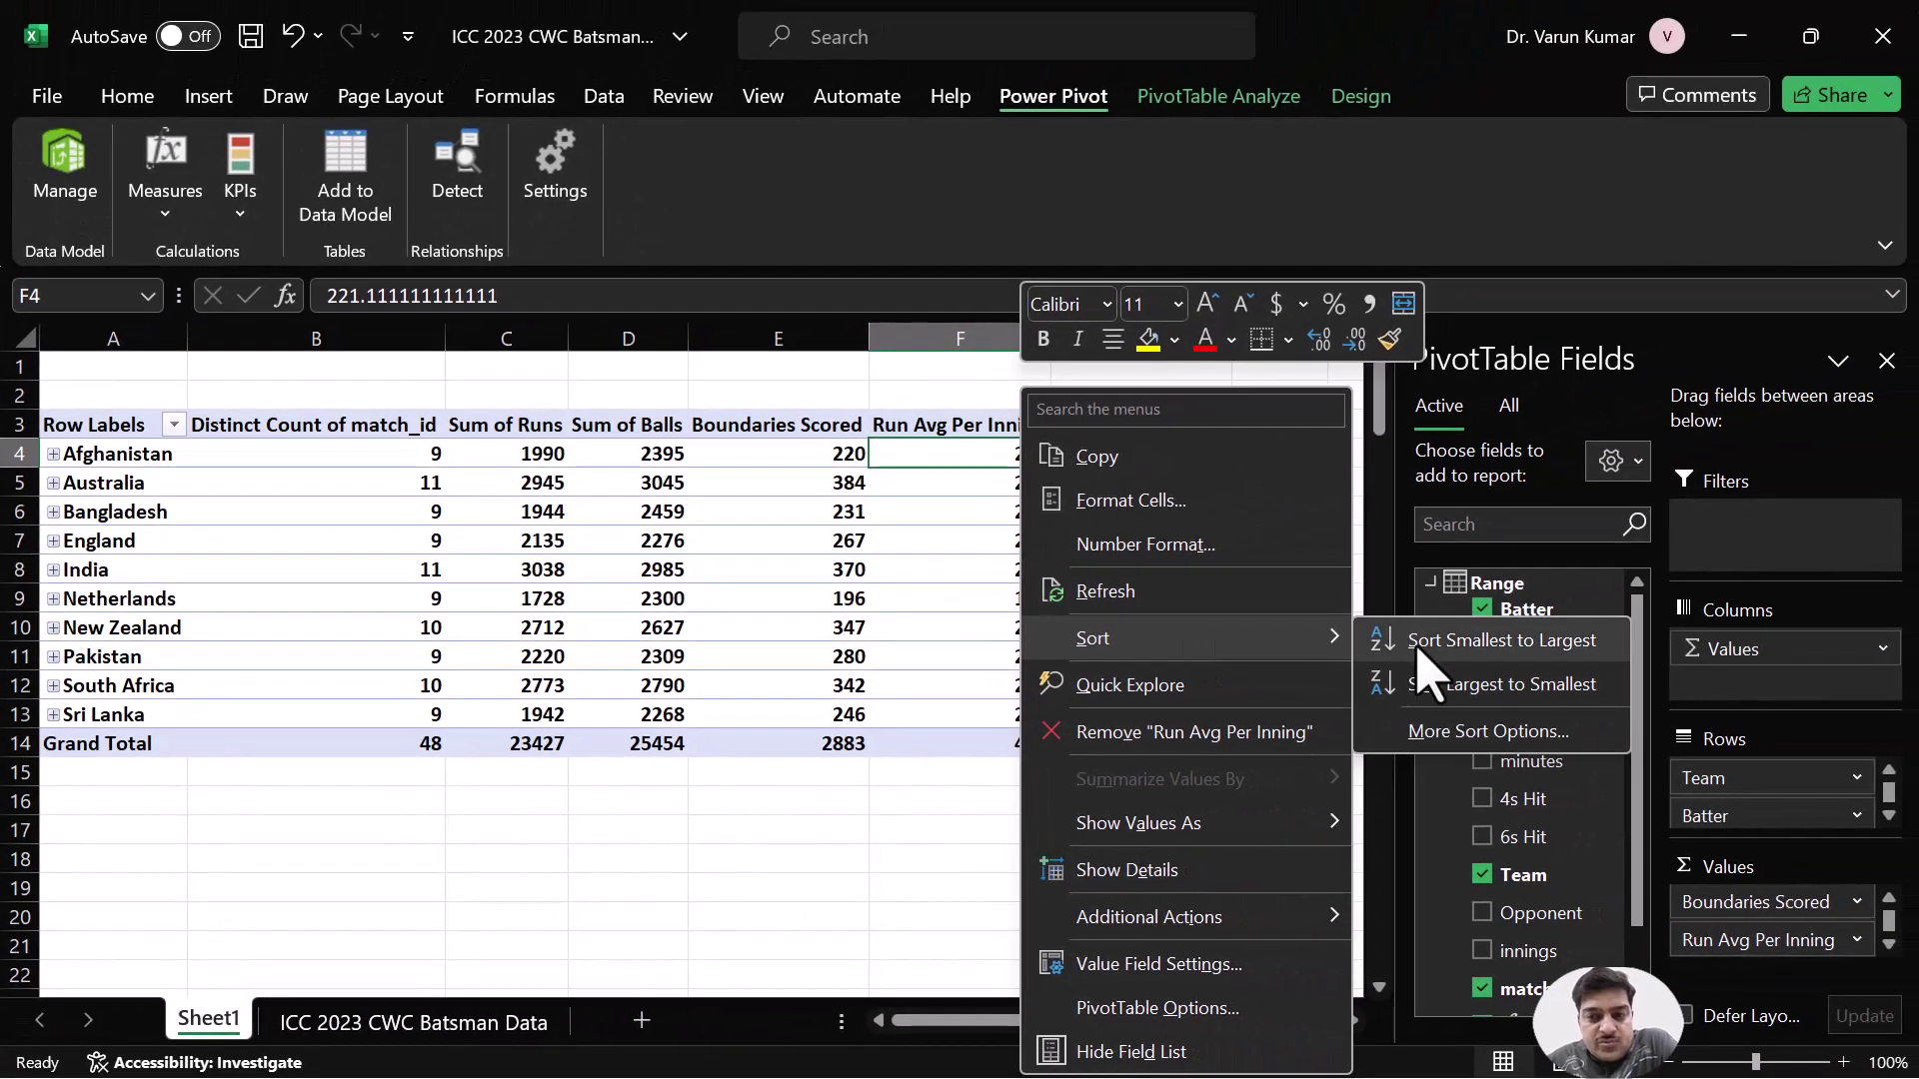
pyautogui.click(1595, 664)
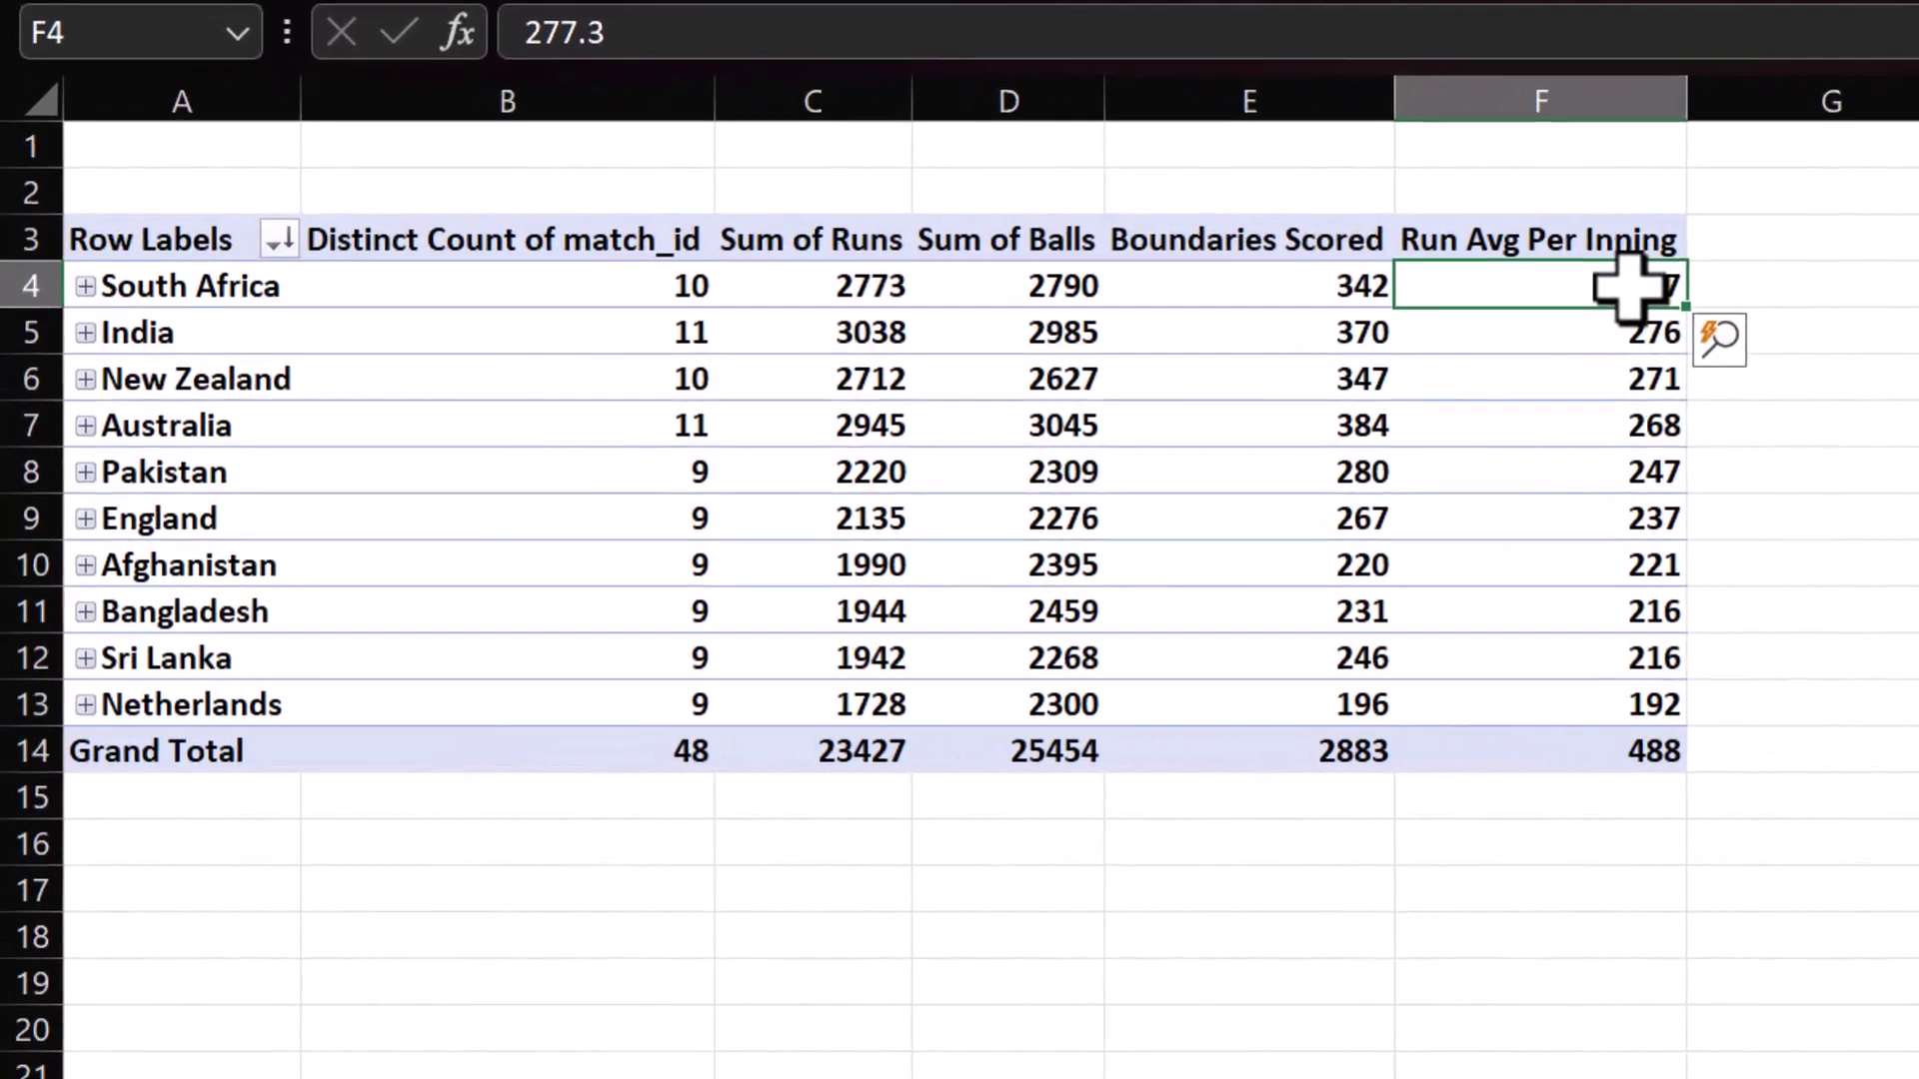
pyautogui.click(86, 284)
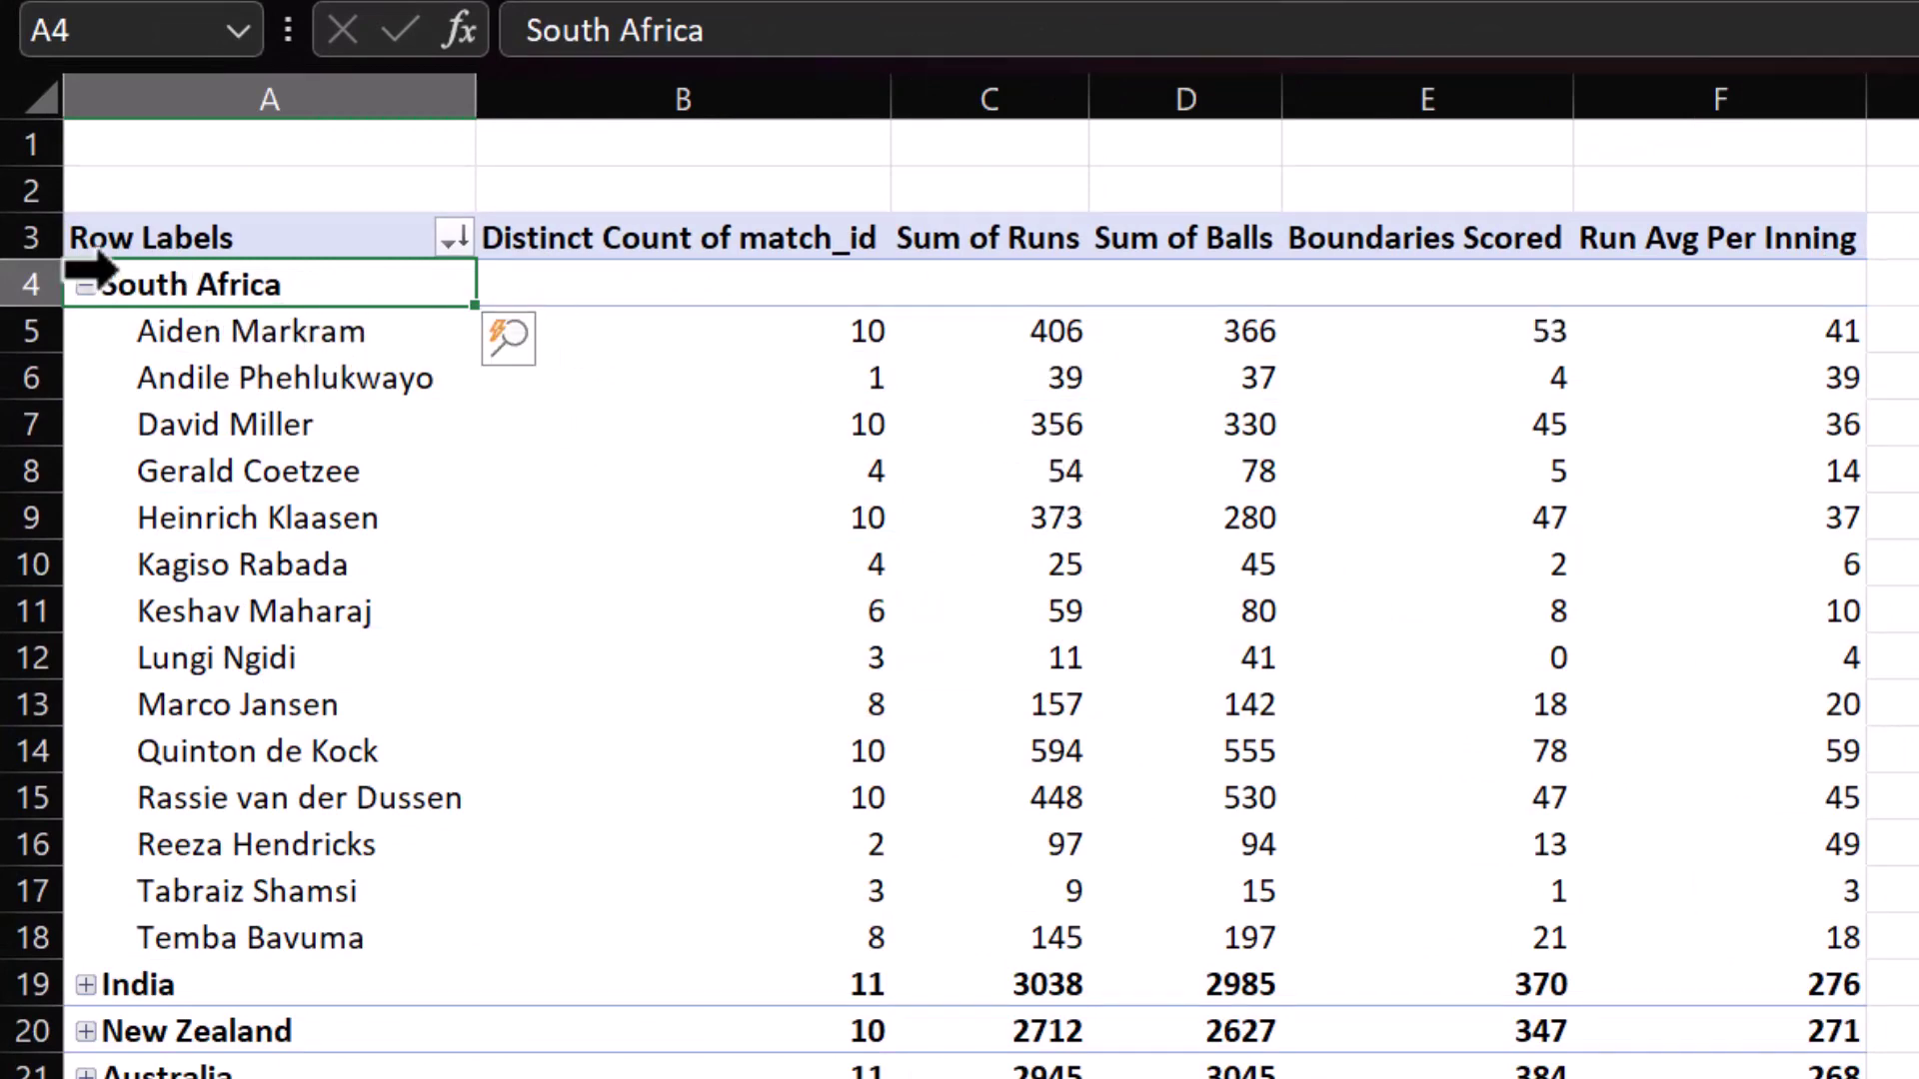
pyautogui.click(86, 285)
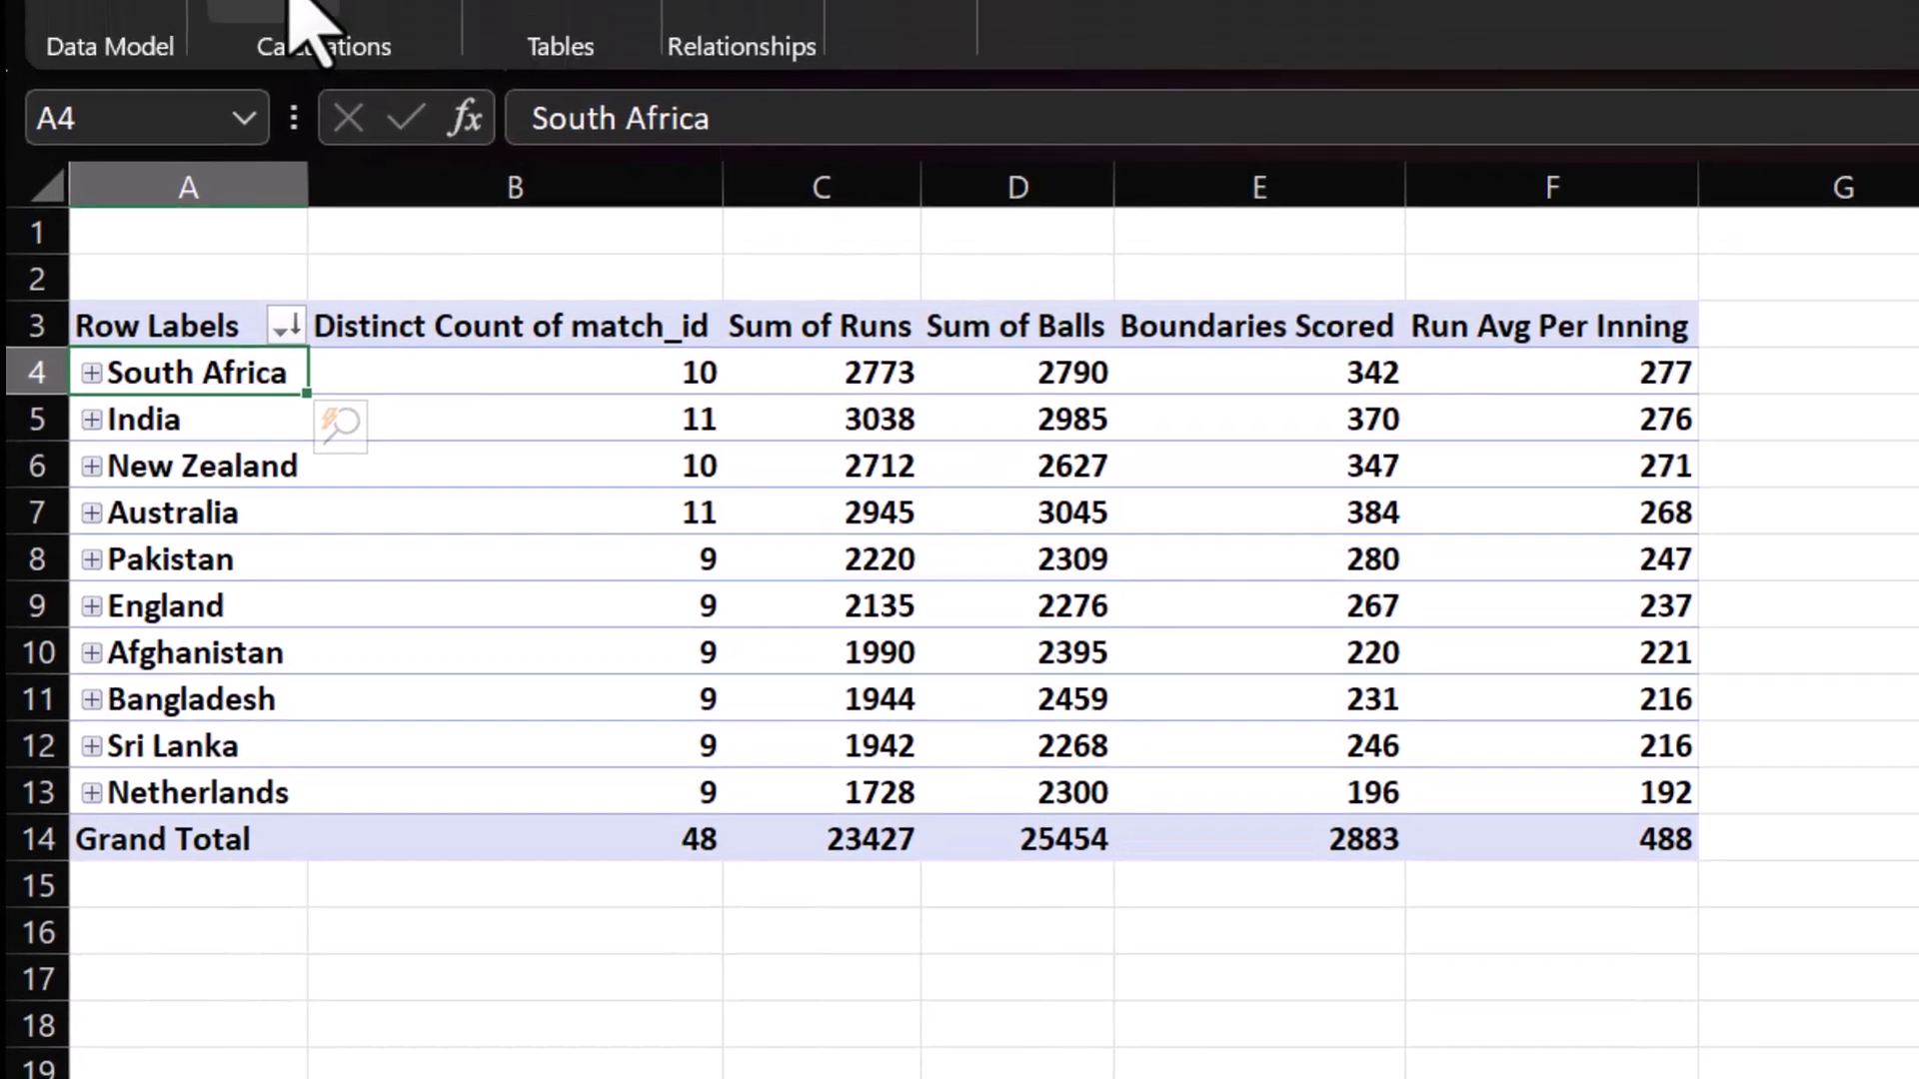
# - Start a new Power Pivot measure in the Range table and name it Boundaries Per Inning
pyautogui.click(299, 360)
pyautogui.click(370, 478)
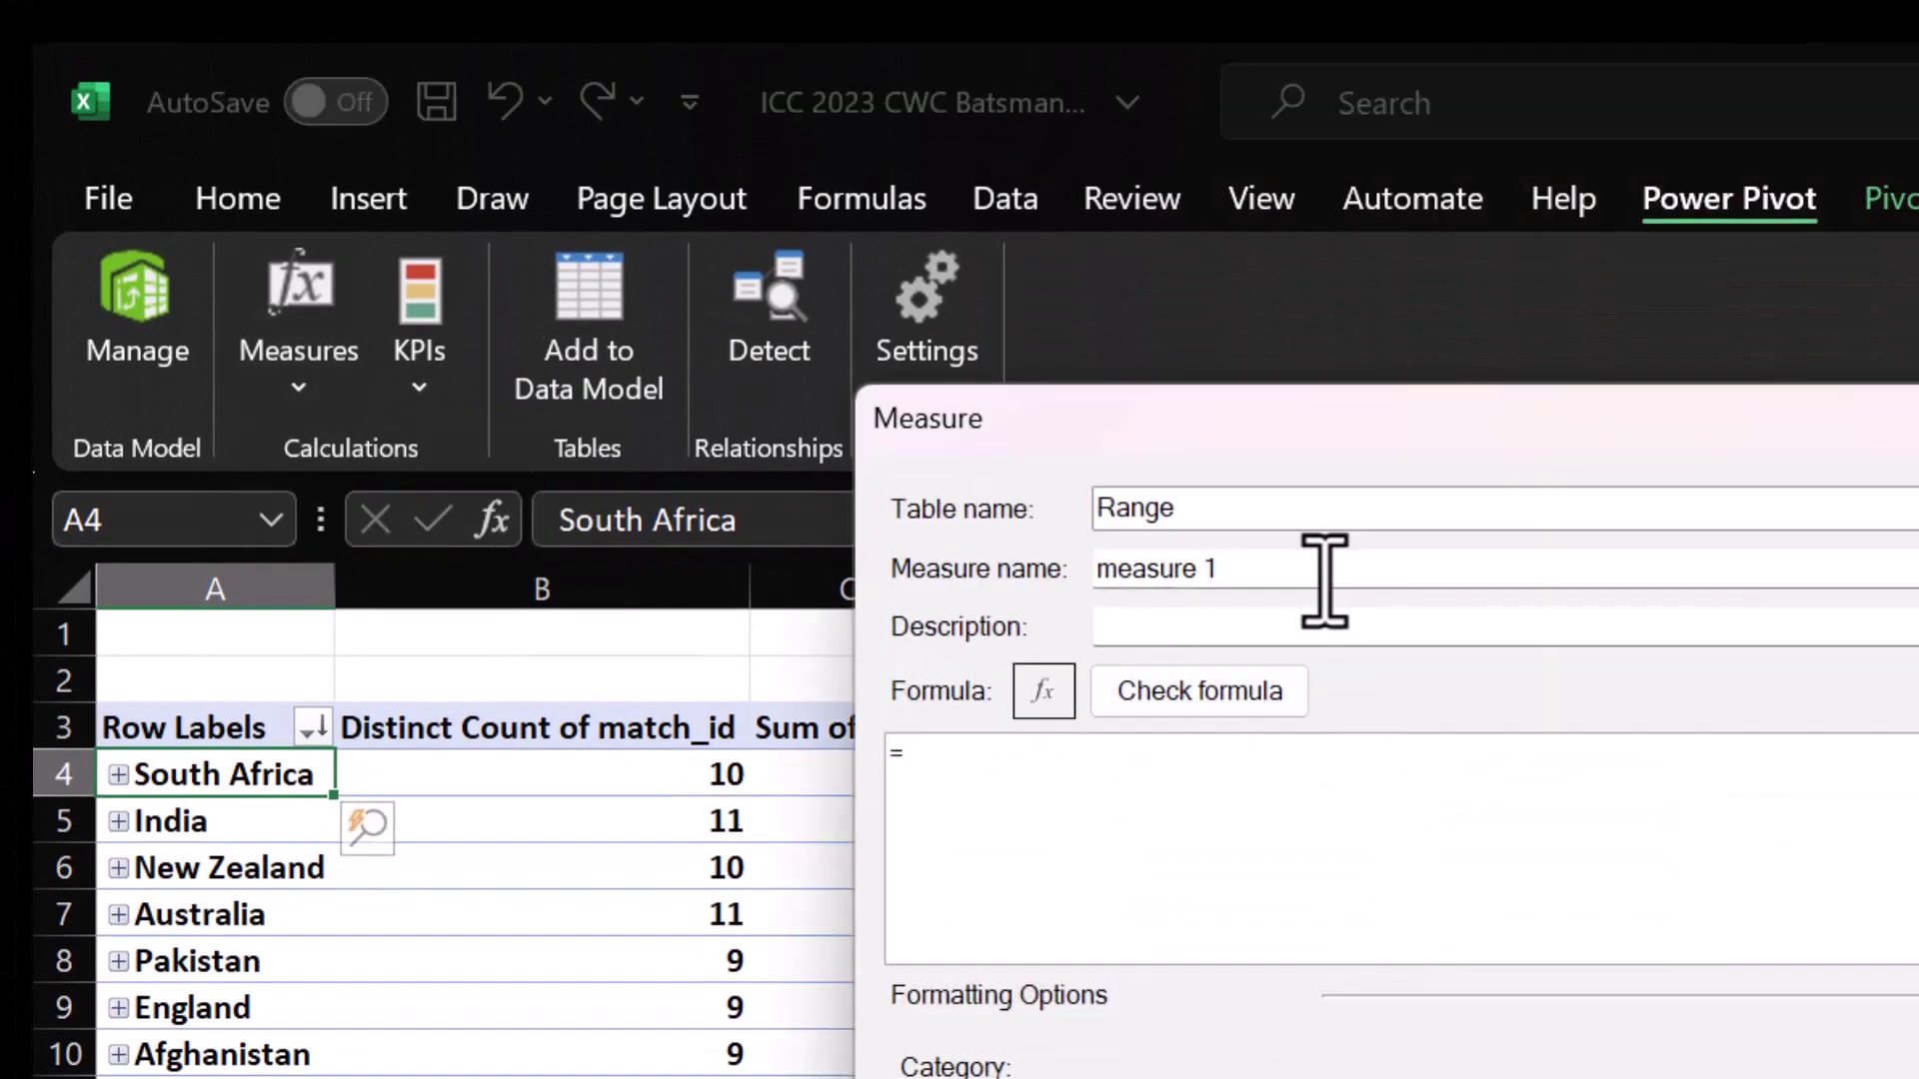
pyautogui.moveTo(1323, 569); pyautogui.dragTo(1165, 549)
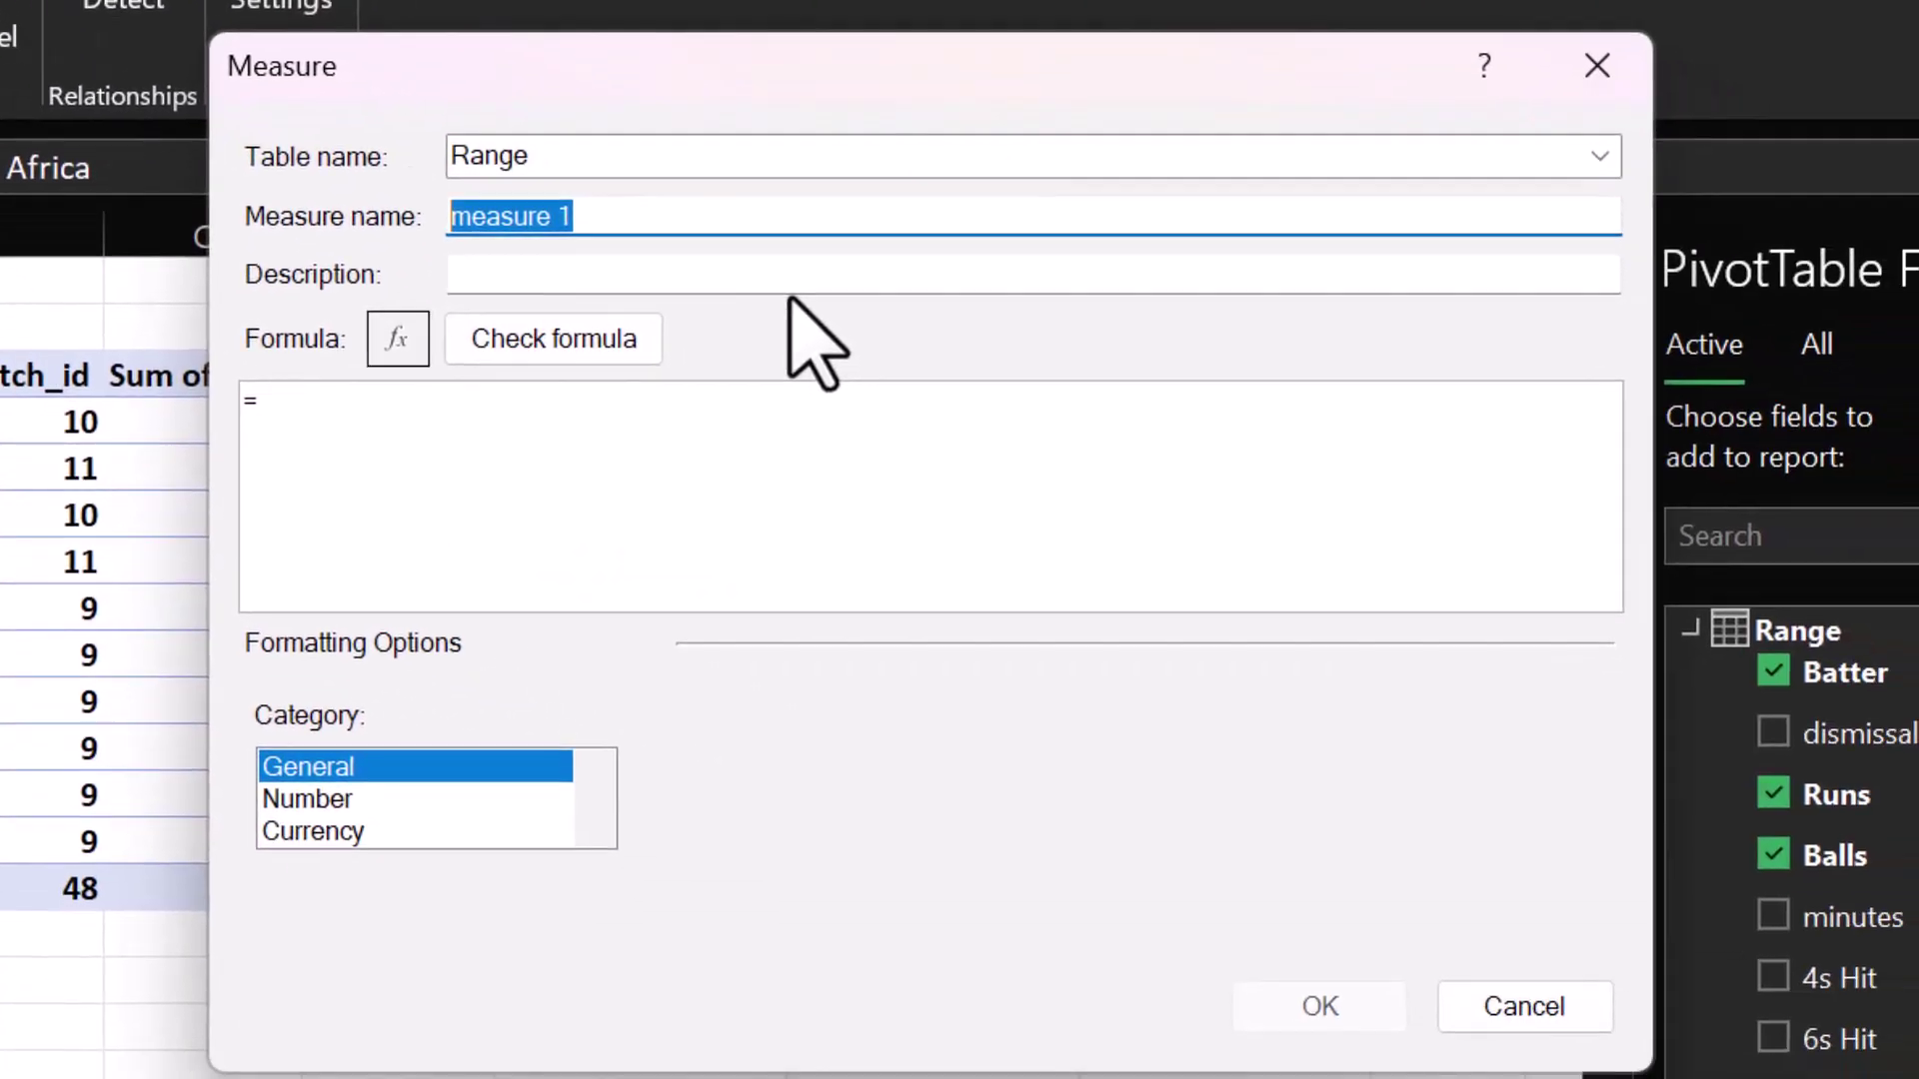
pyautogui.write('R')
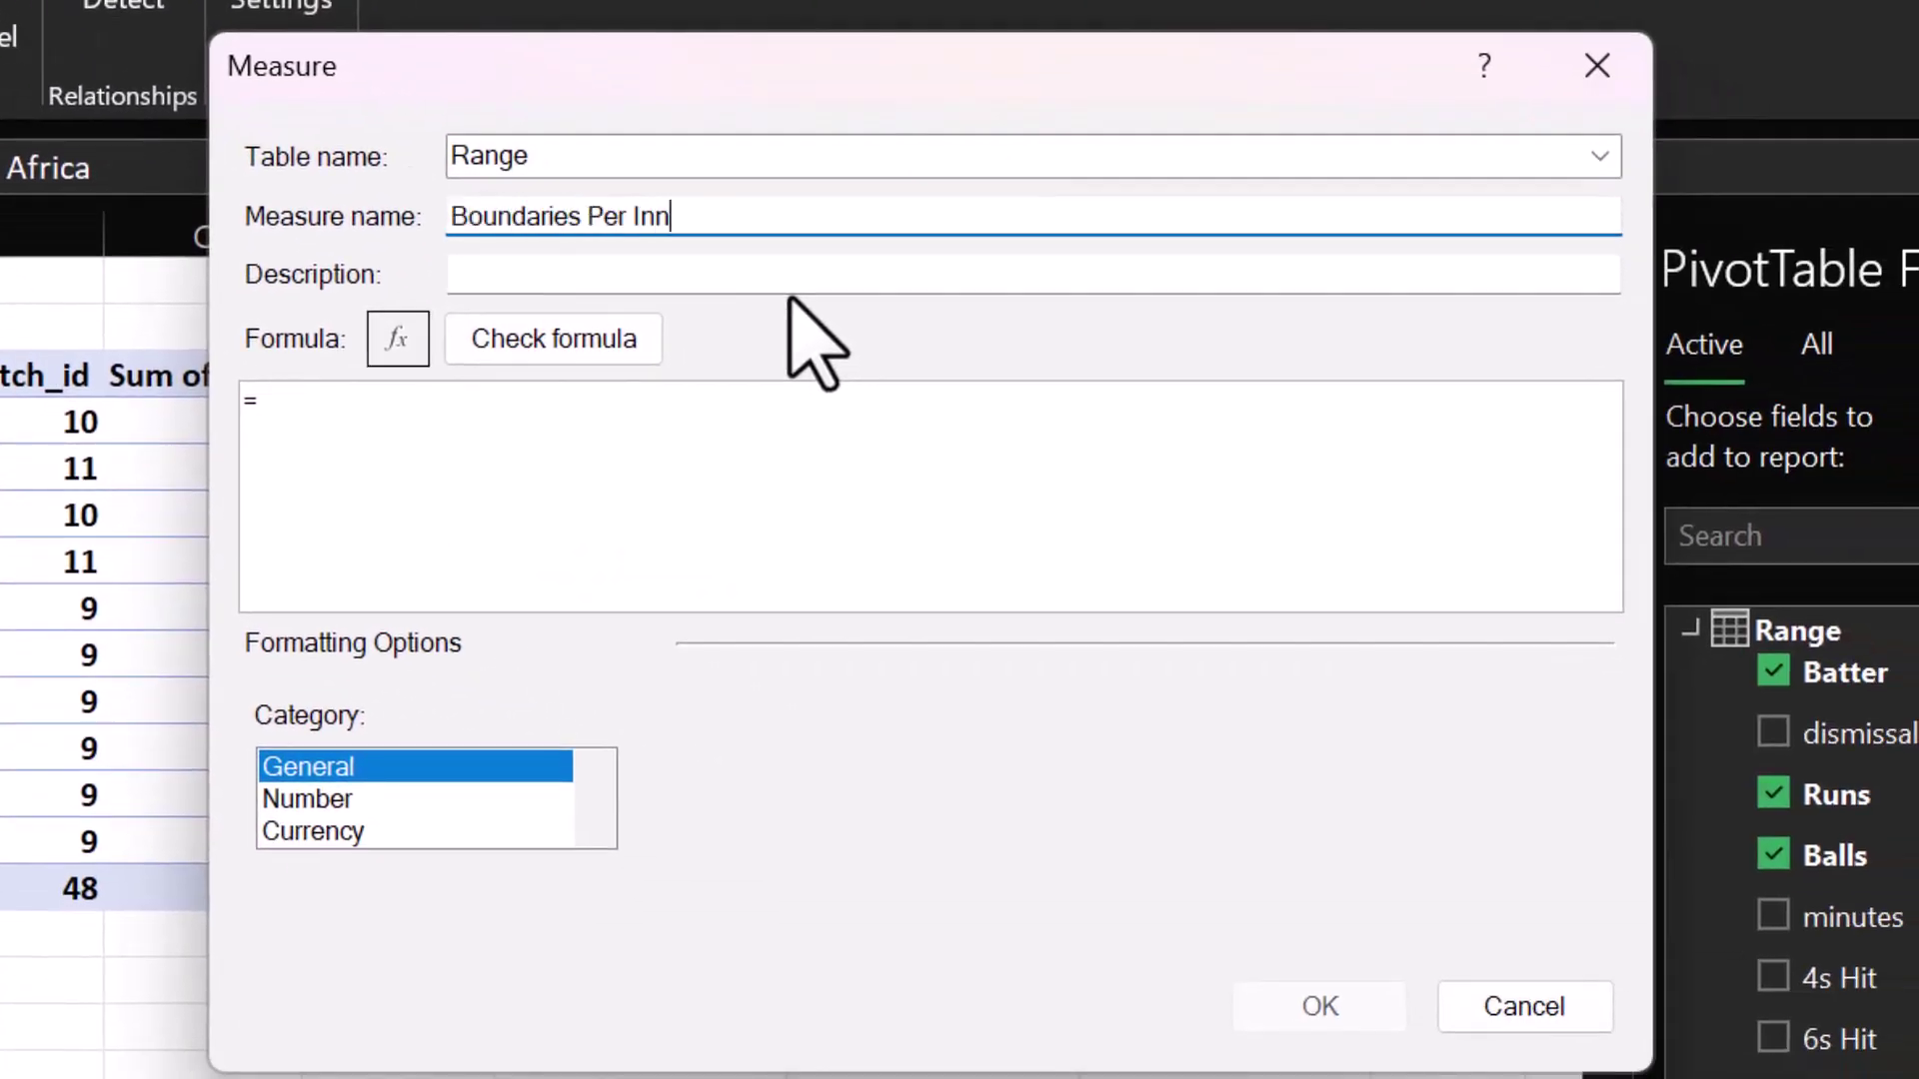
# - Enter the Boundaries Per Inning formula as =[Boundaries Scored]/[Distinct Count of match_id]
pyautogui.click(511, 435)
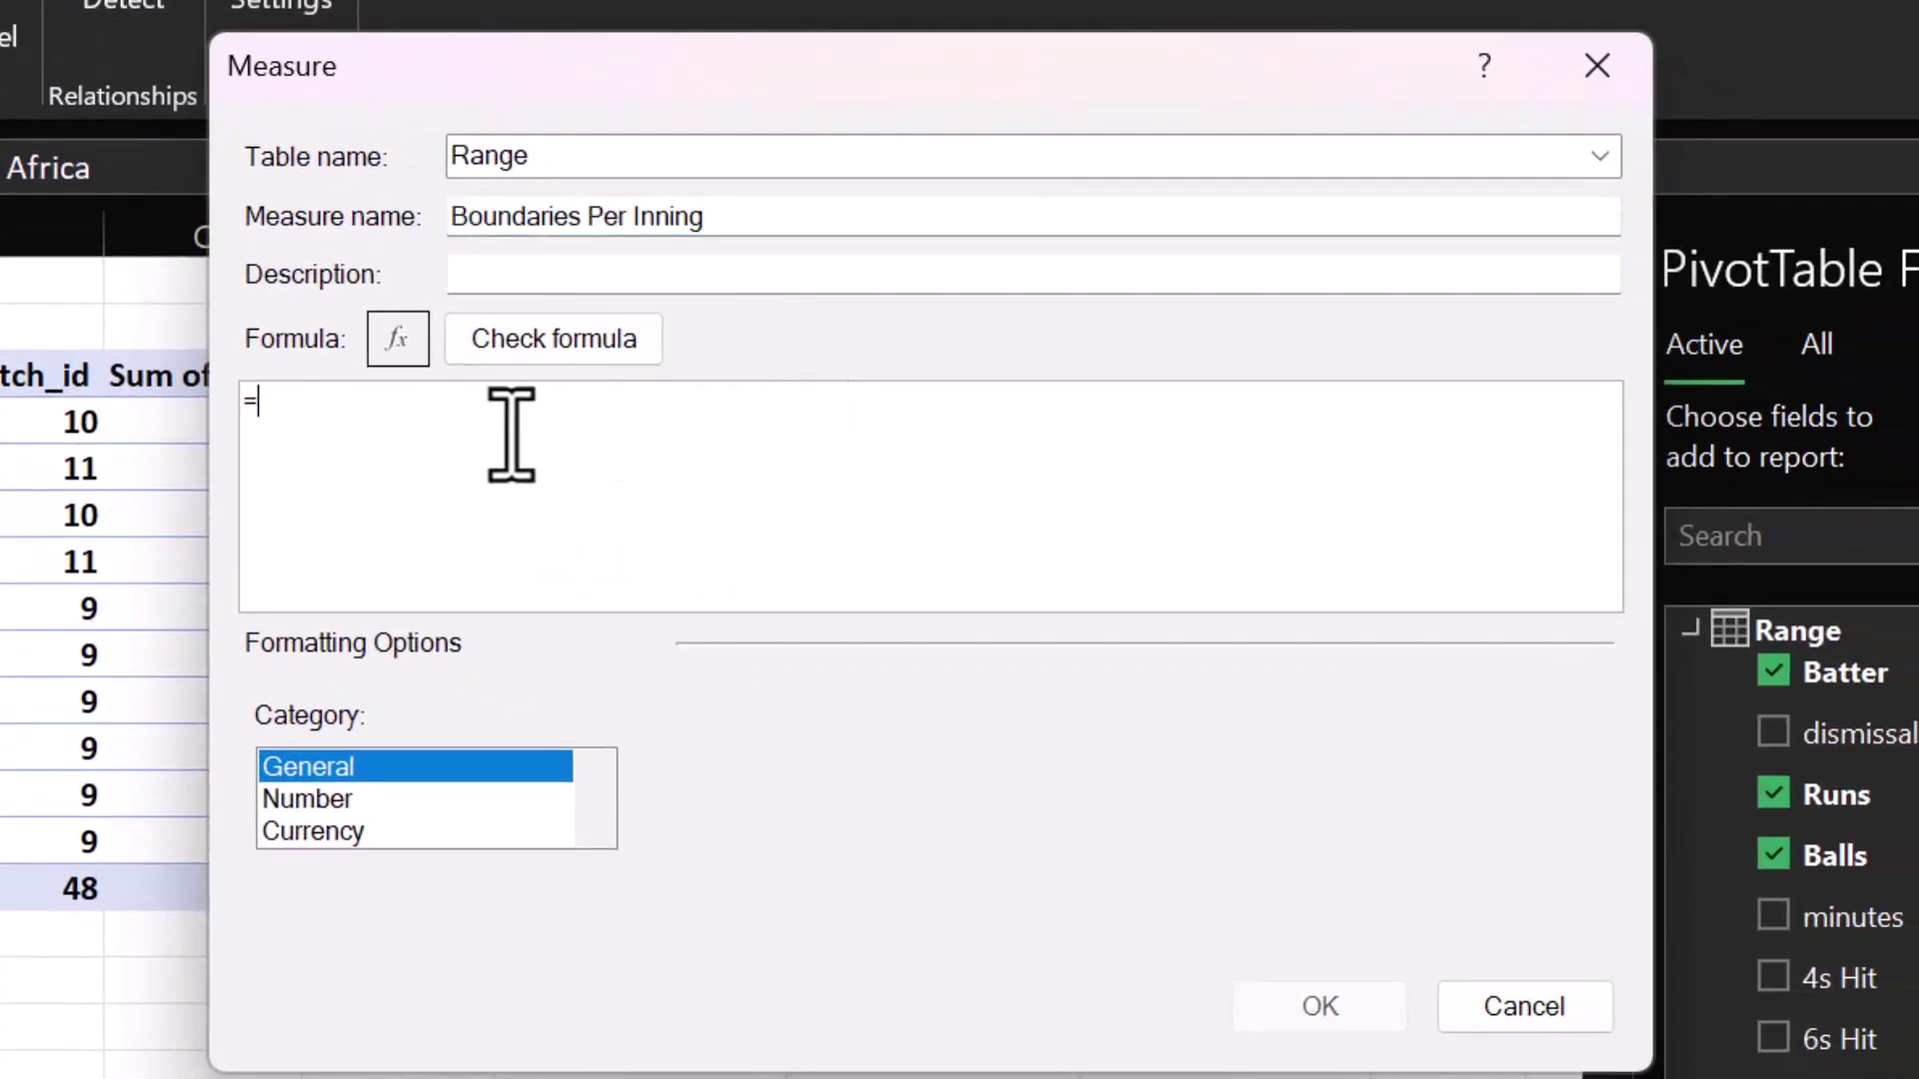
pyautogui.write('[')
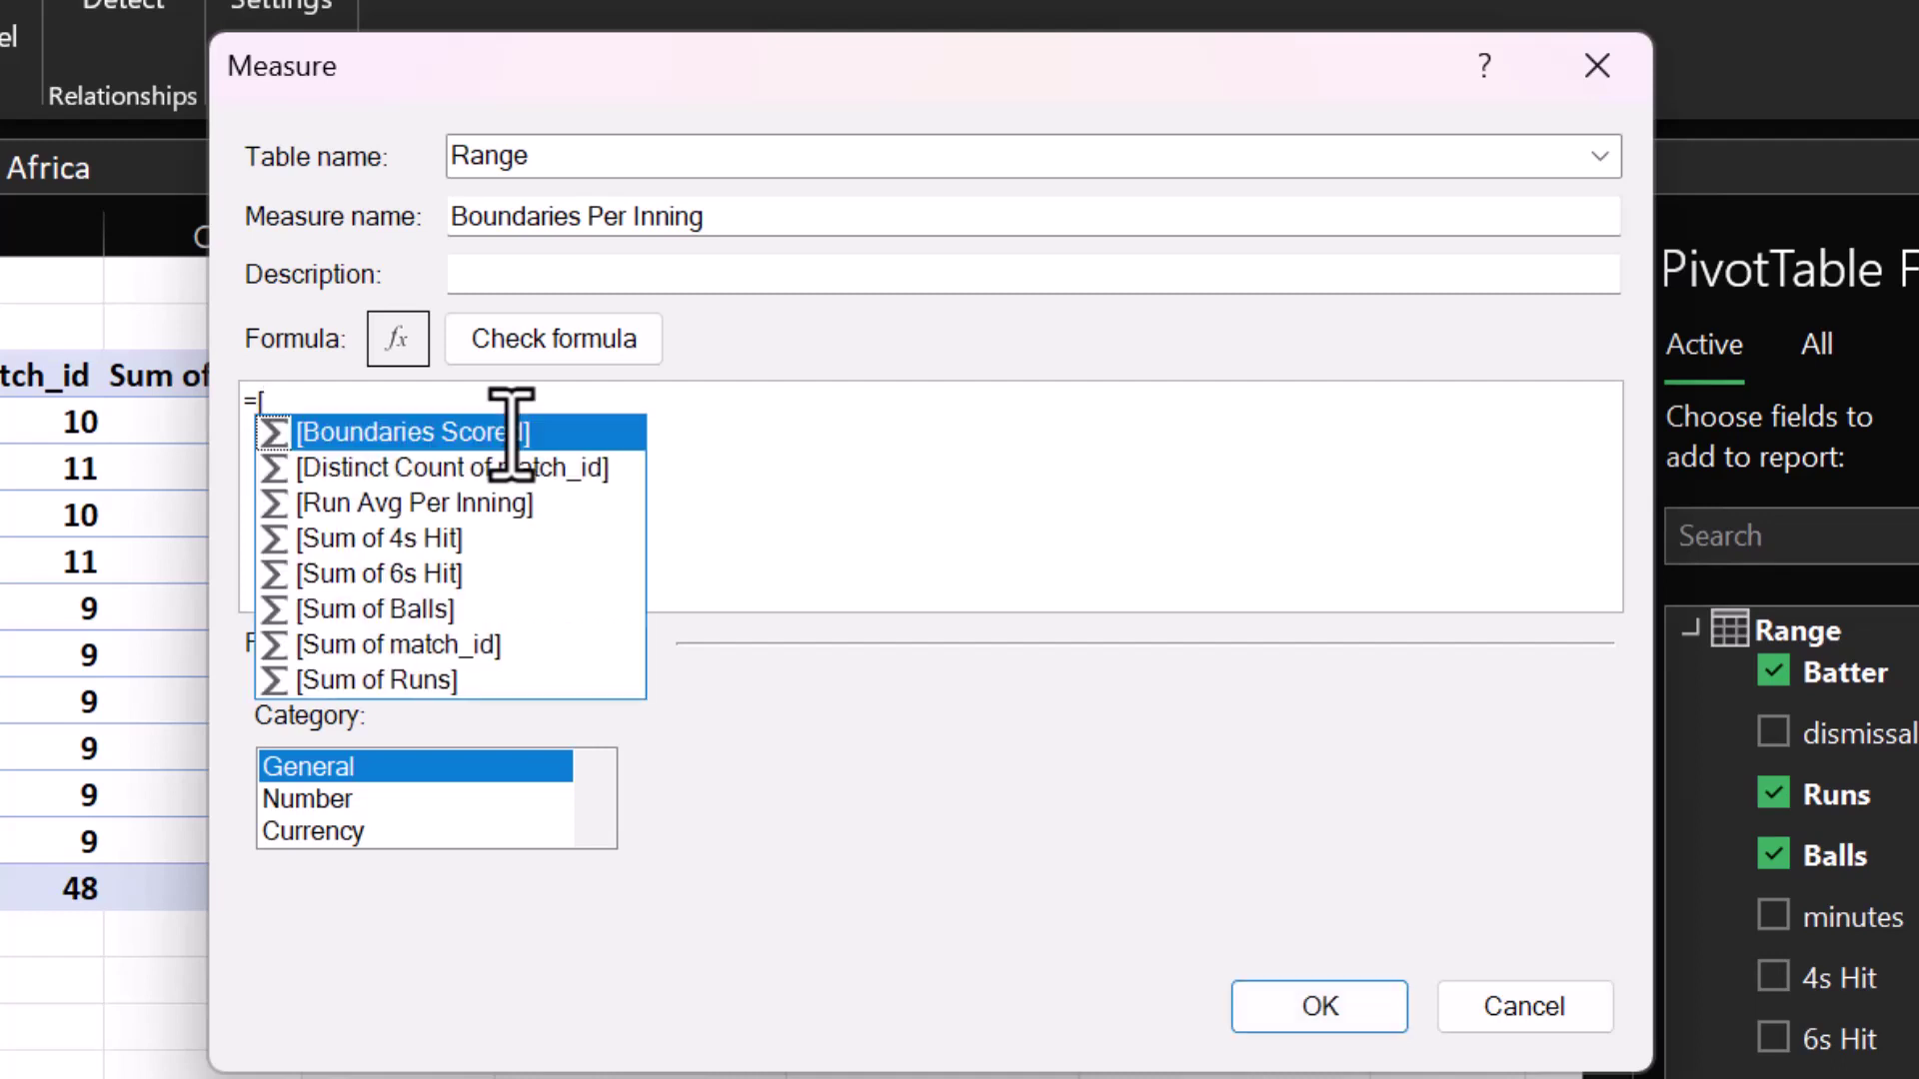
pyautogui.doubleClick(511, 433)
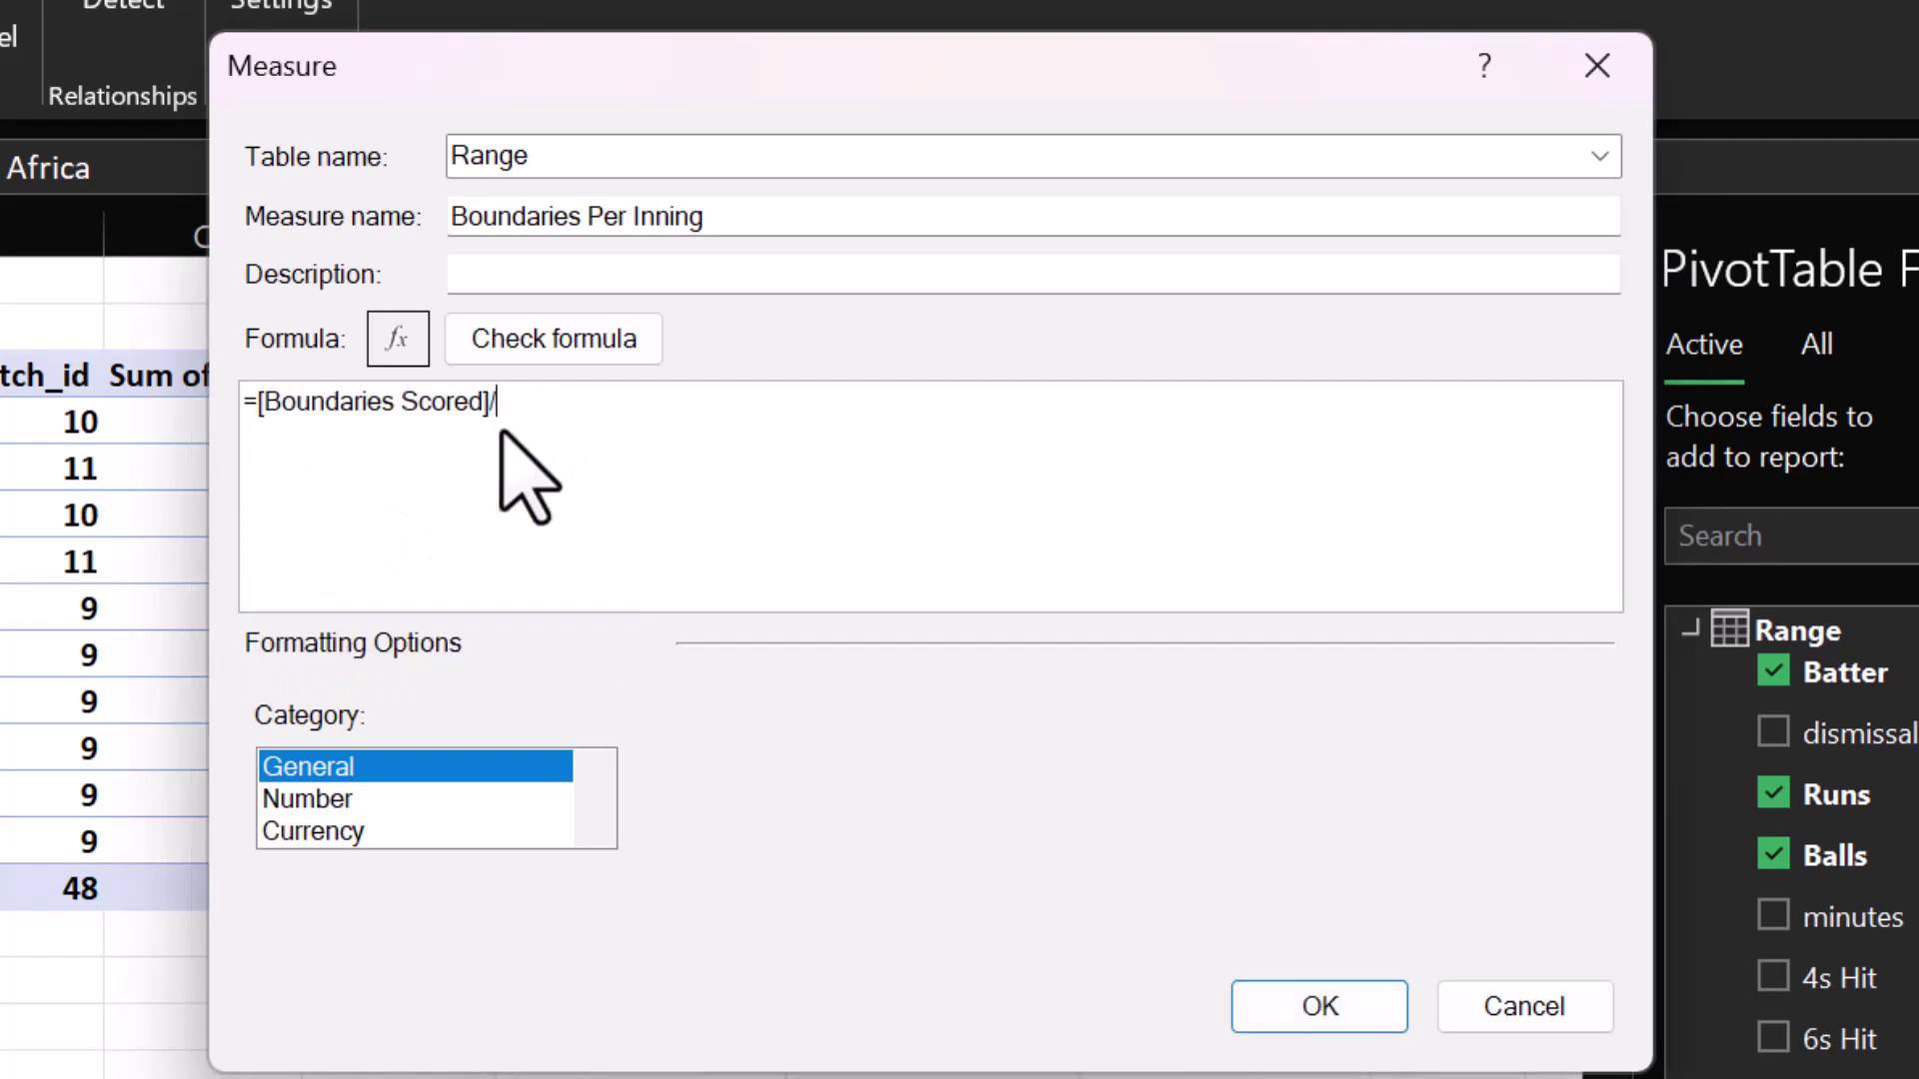
pyautogui.write('/[')
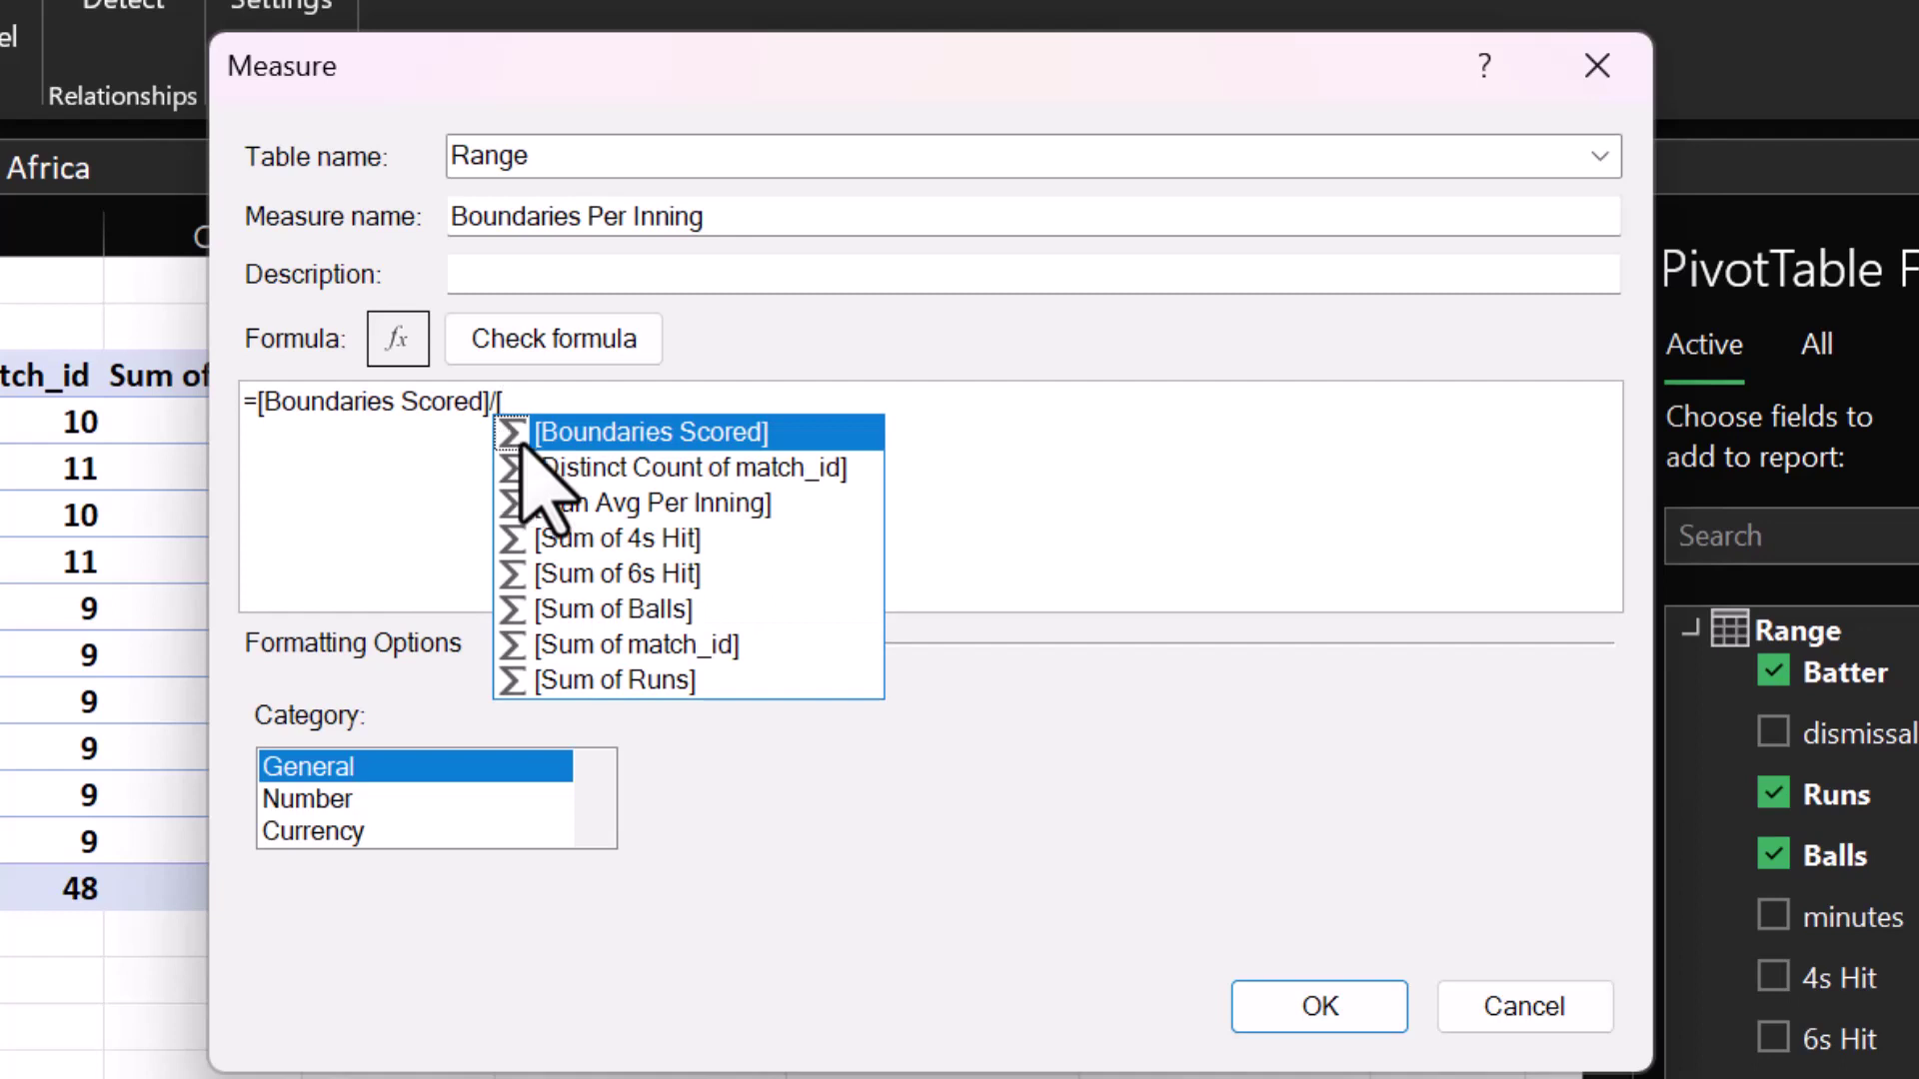
pyautogui.doubleClick(595, 470)
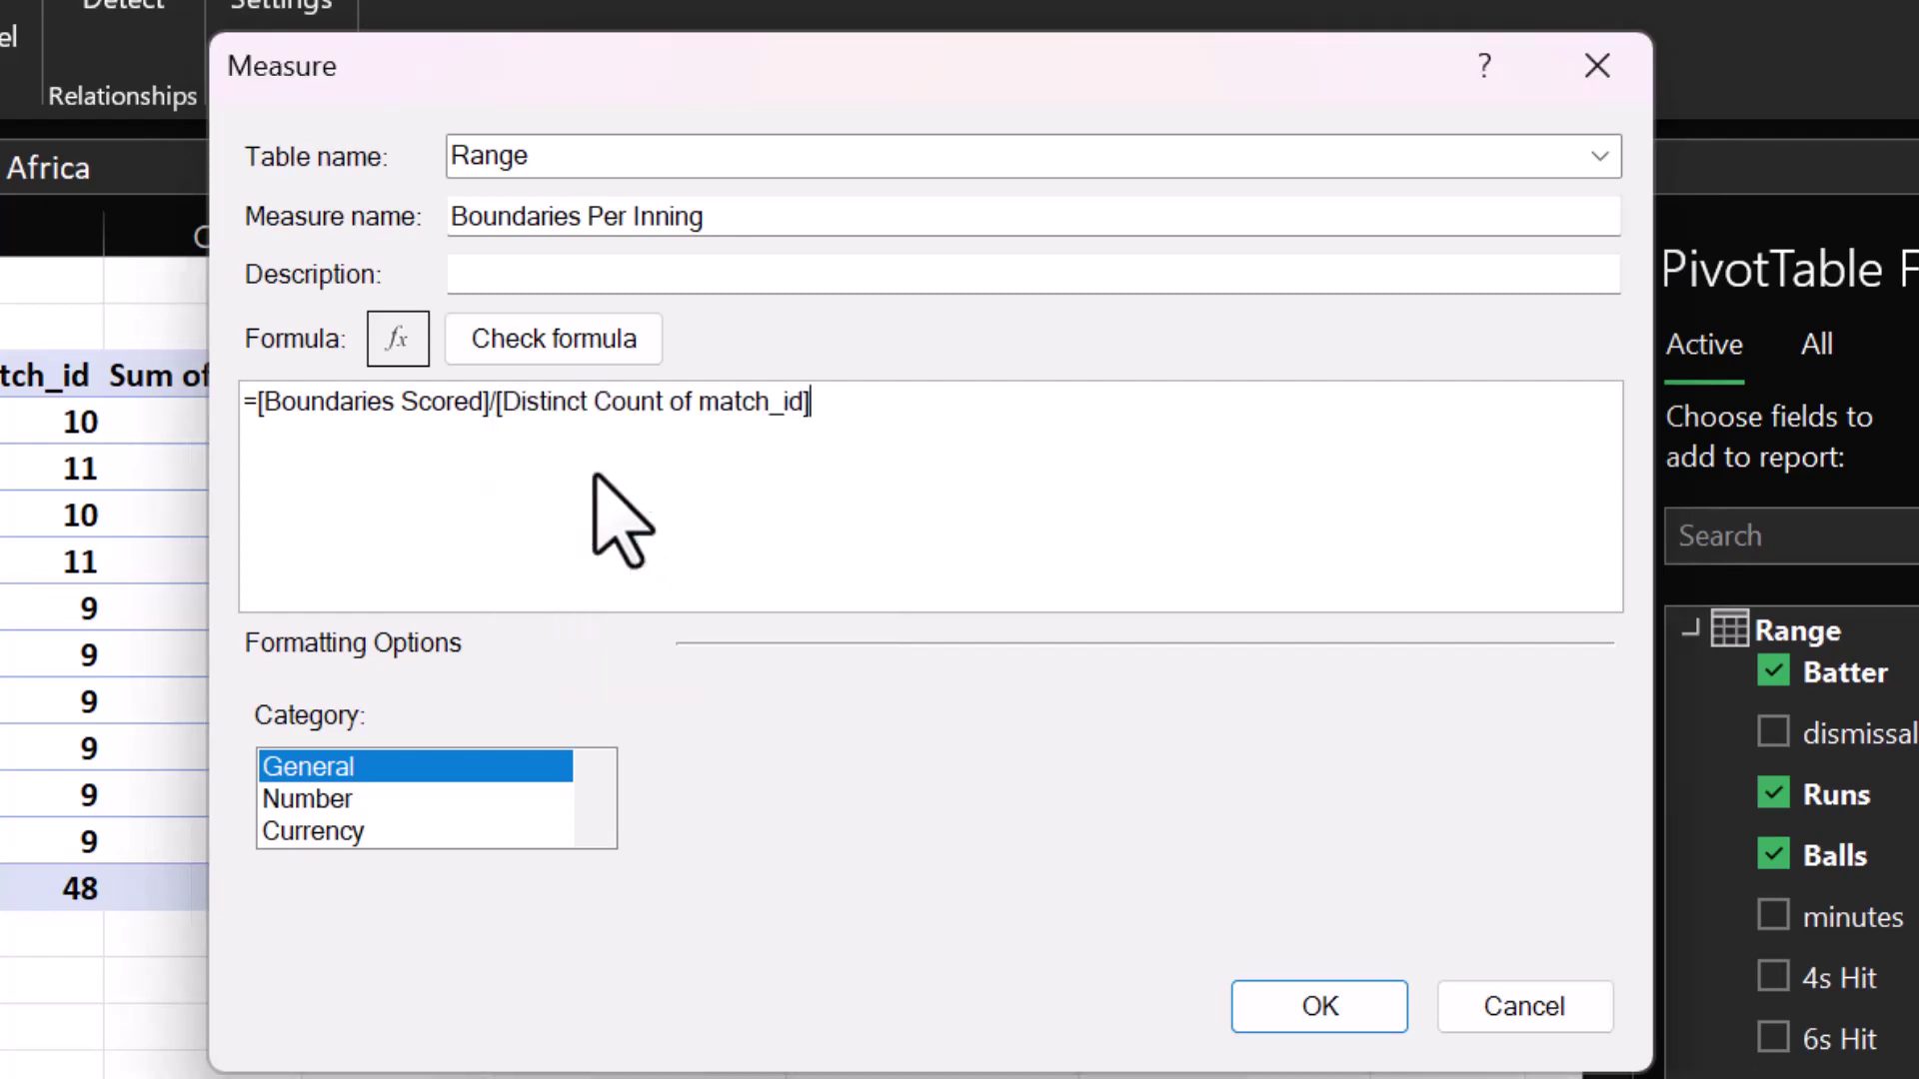
# - Format the Boundaries Per Inning measure as a Number with the Whole Number format and create it
pyautogui.click(371, 798)
pyautogui.click(1145, 770)
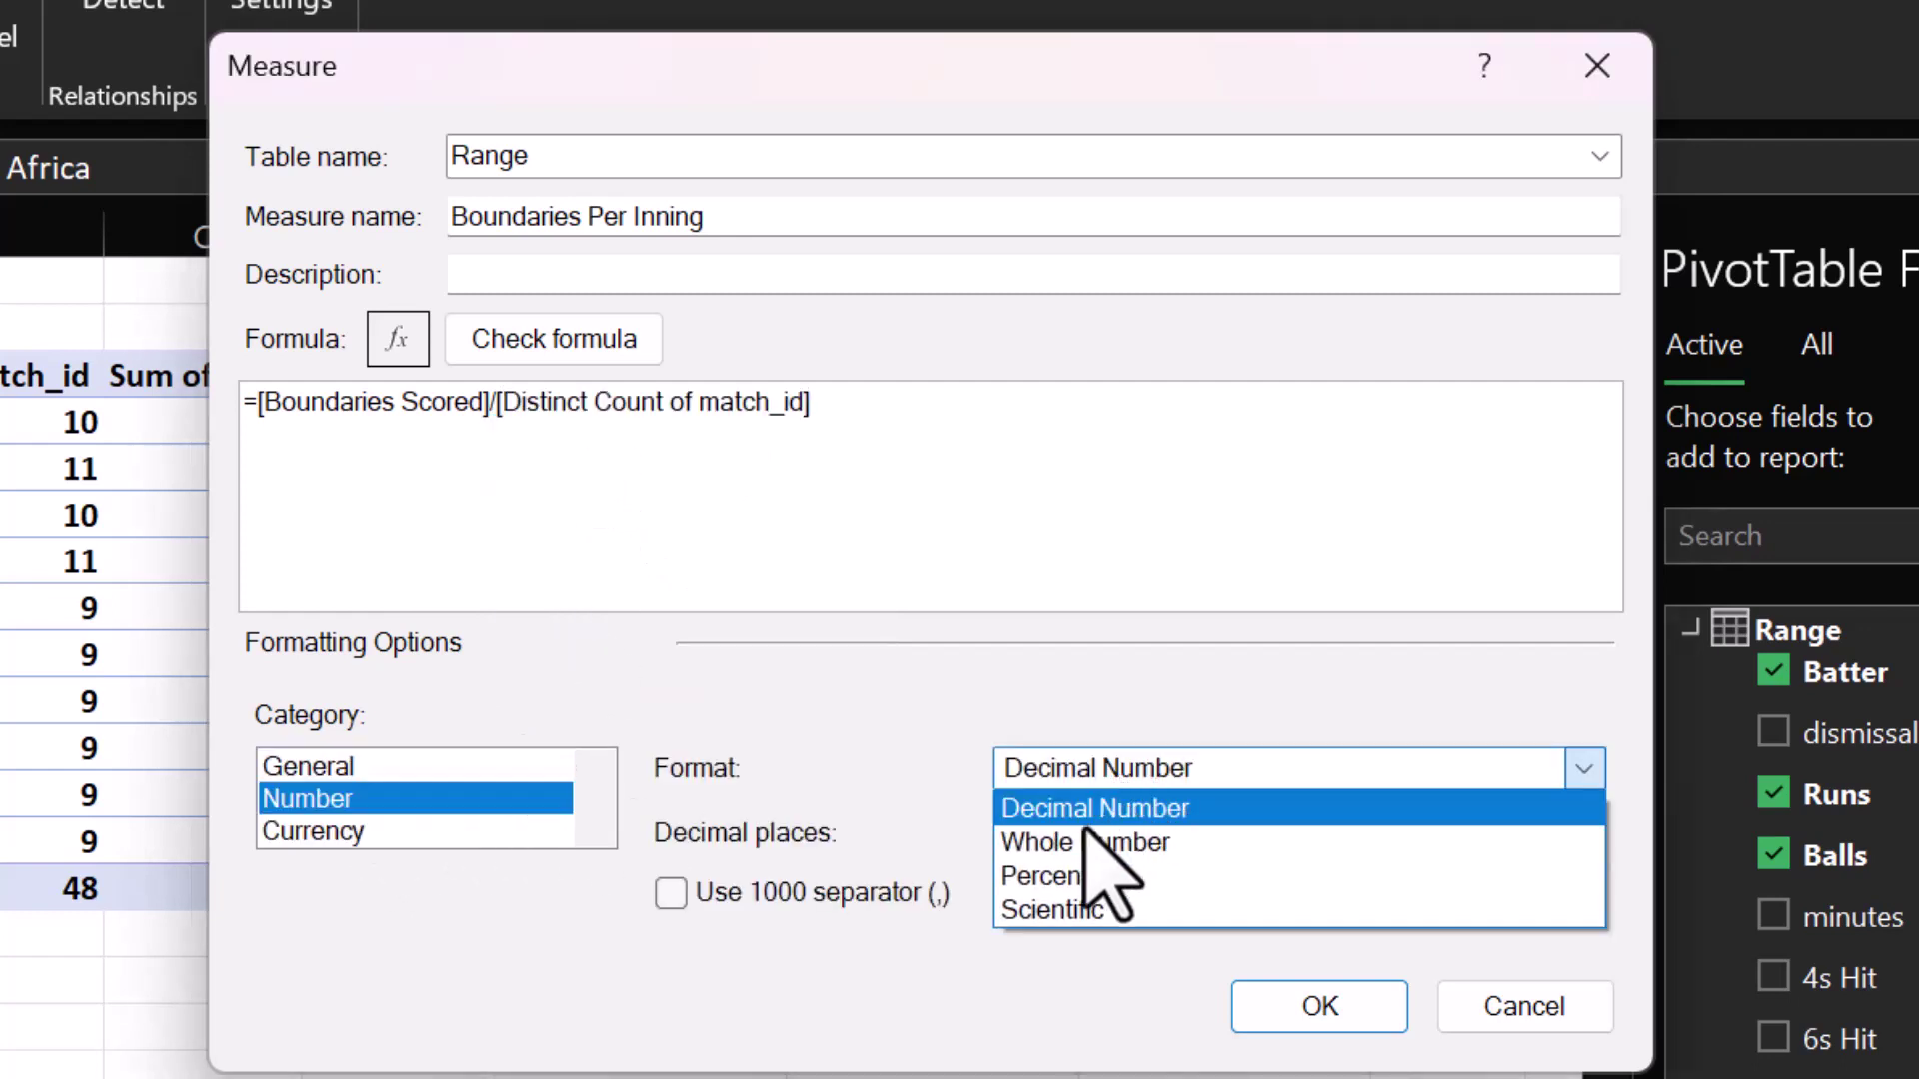
pyautogui.click(1075, 847)
pyautogui.click(1430, 981)
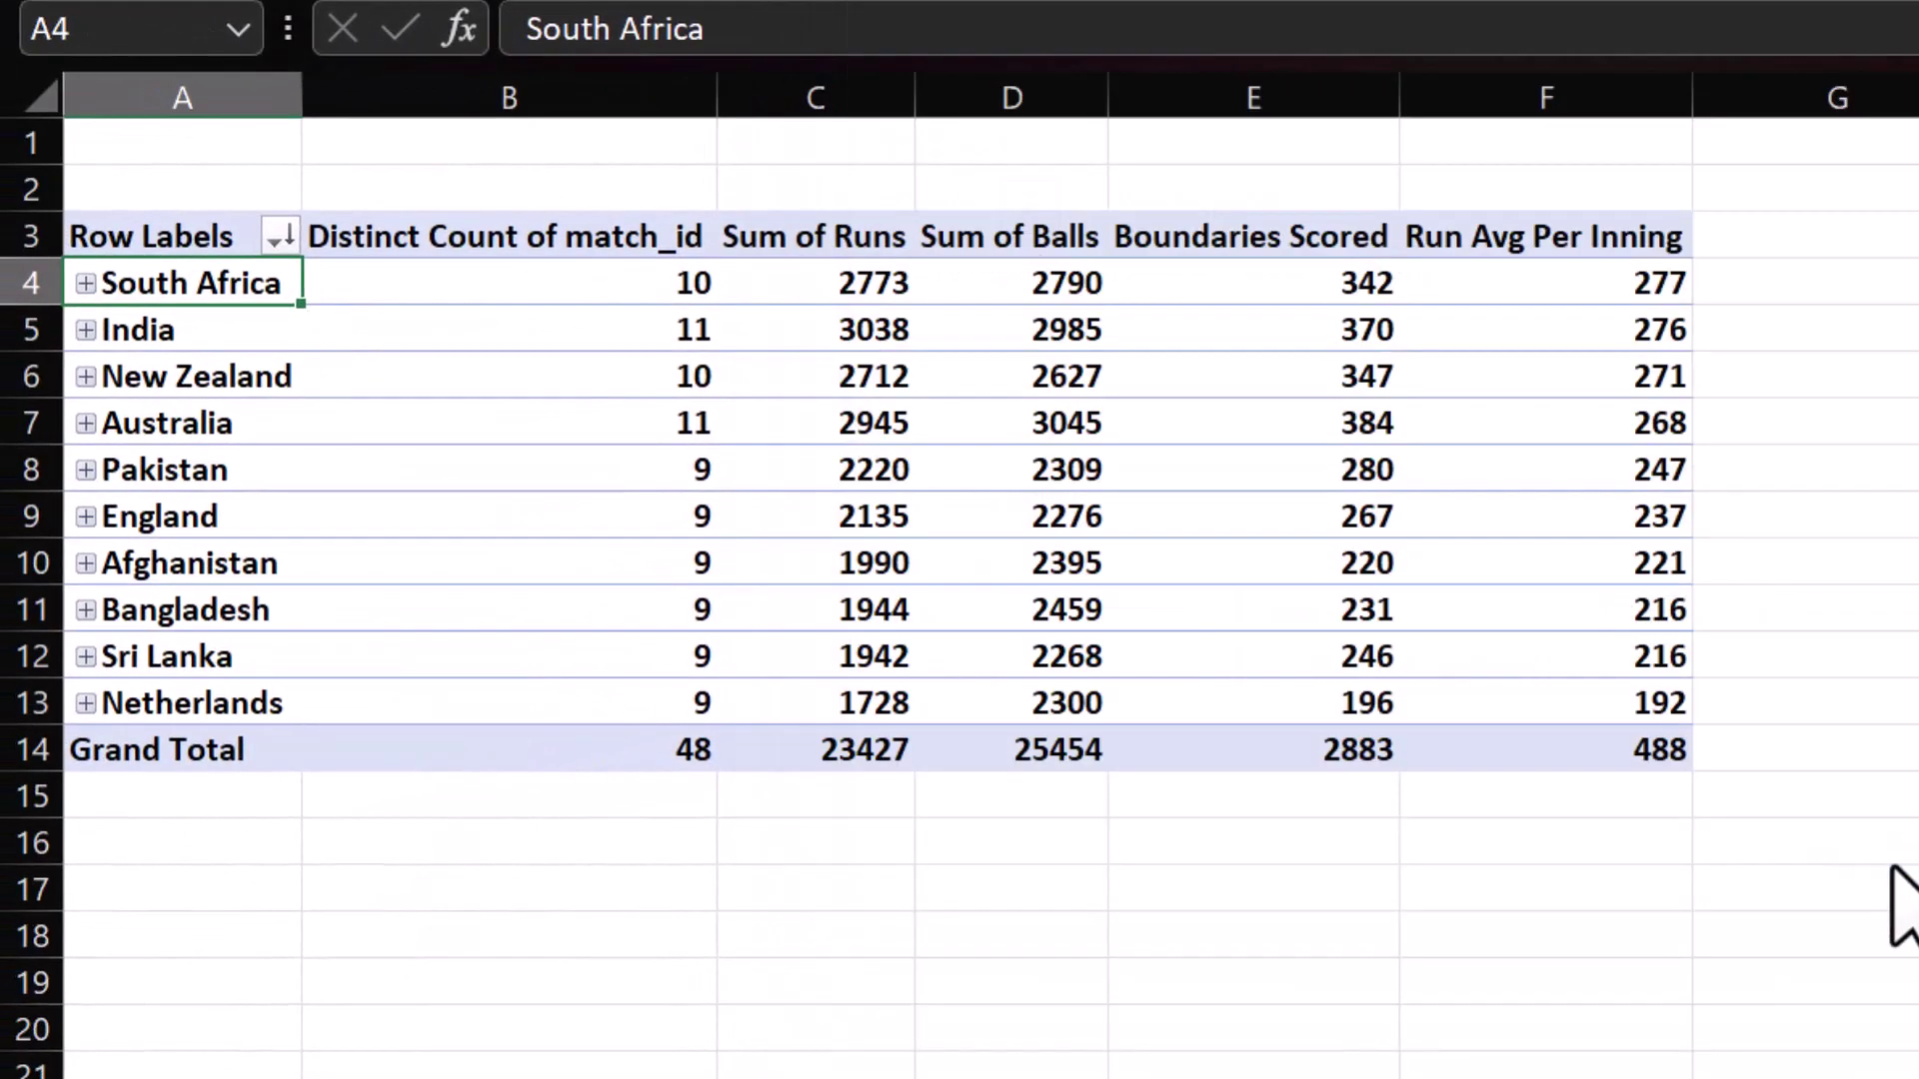
# - Compare the teams' Boundaries Per Inning, Run Avg Per Inning and Boundaries Scored values in the PivotTable
pyautogui.click(1869, 284)
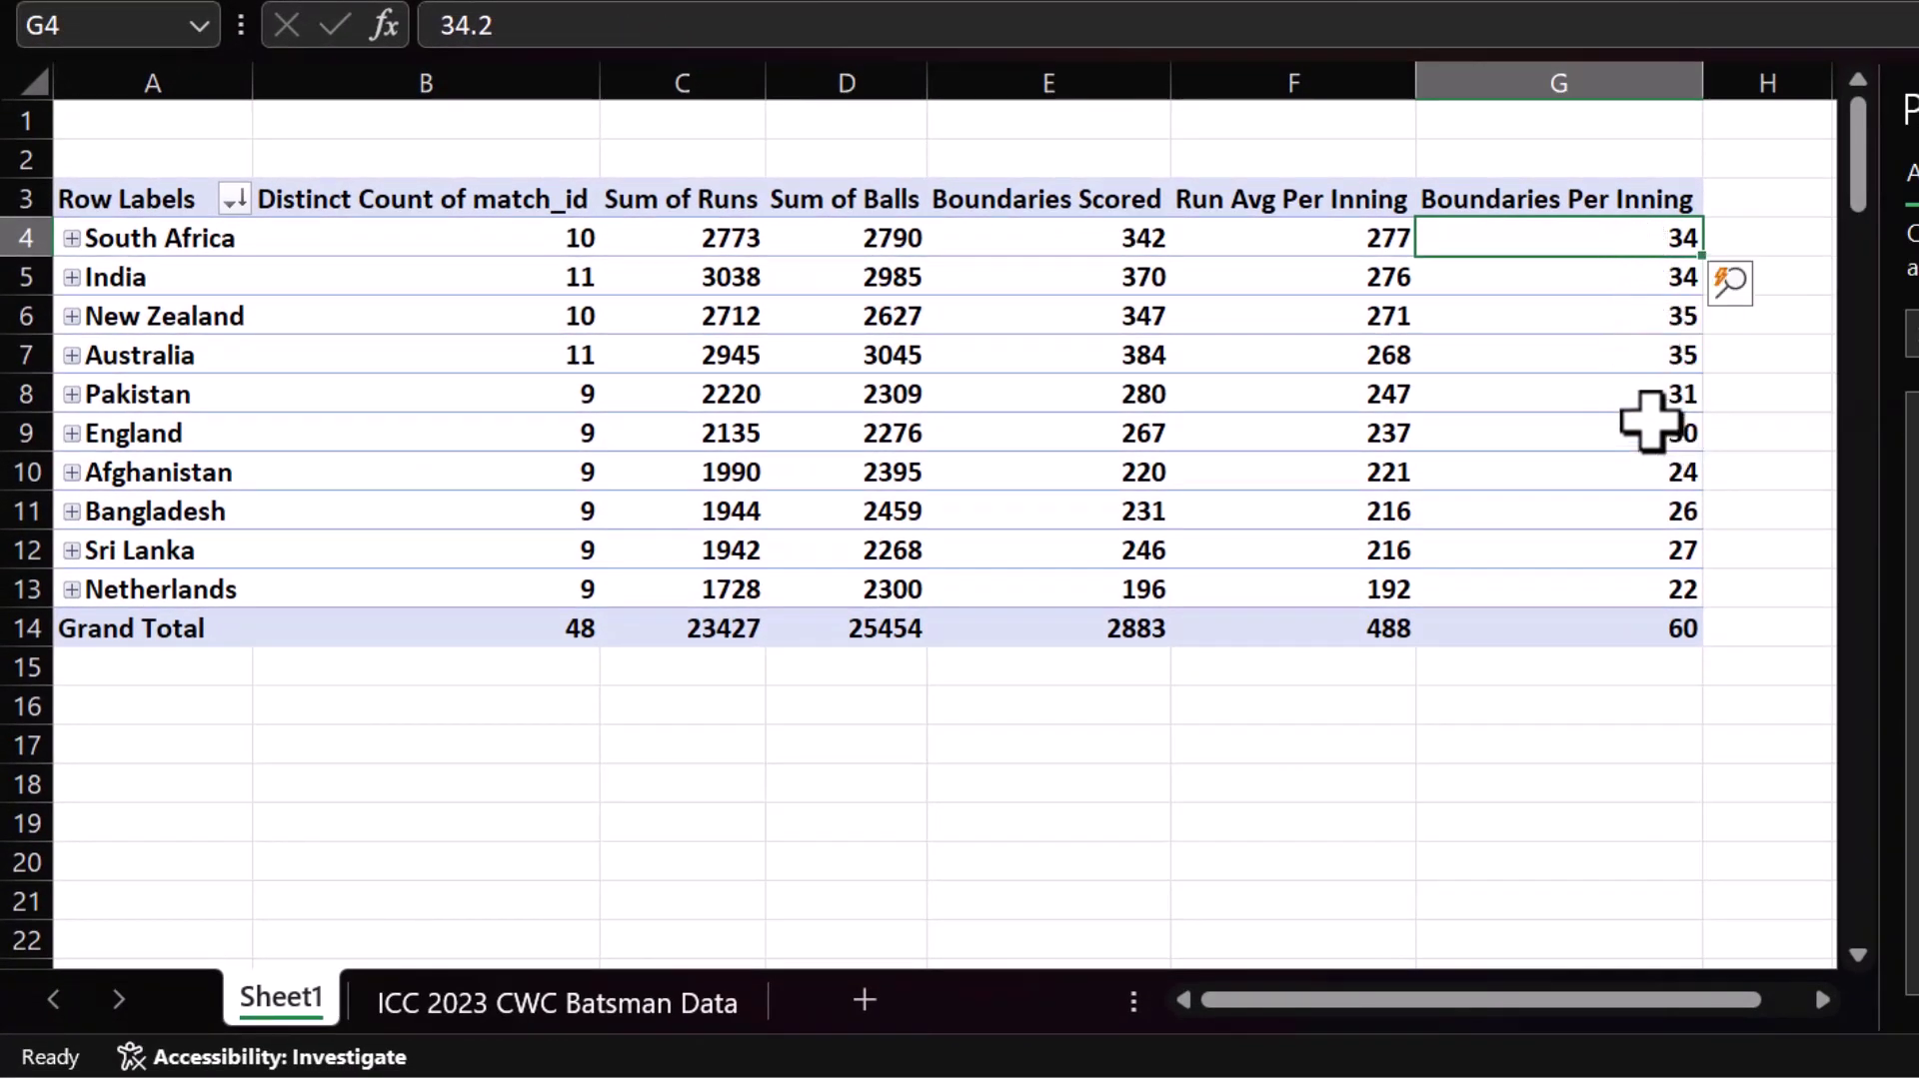
pyautogui.moveTo(1466, 356)
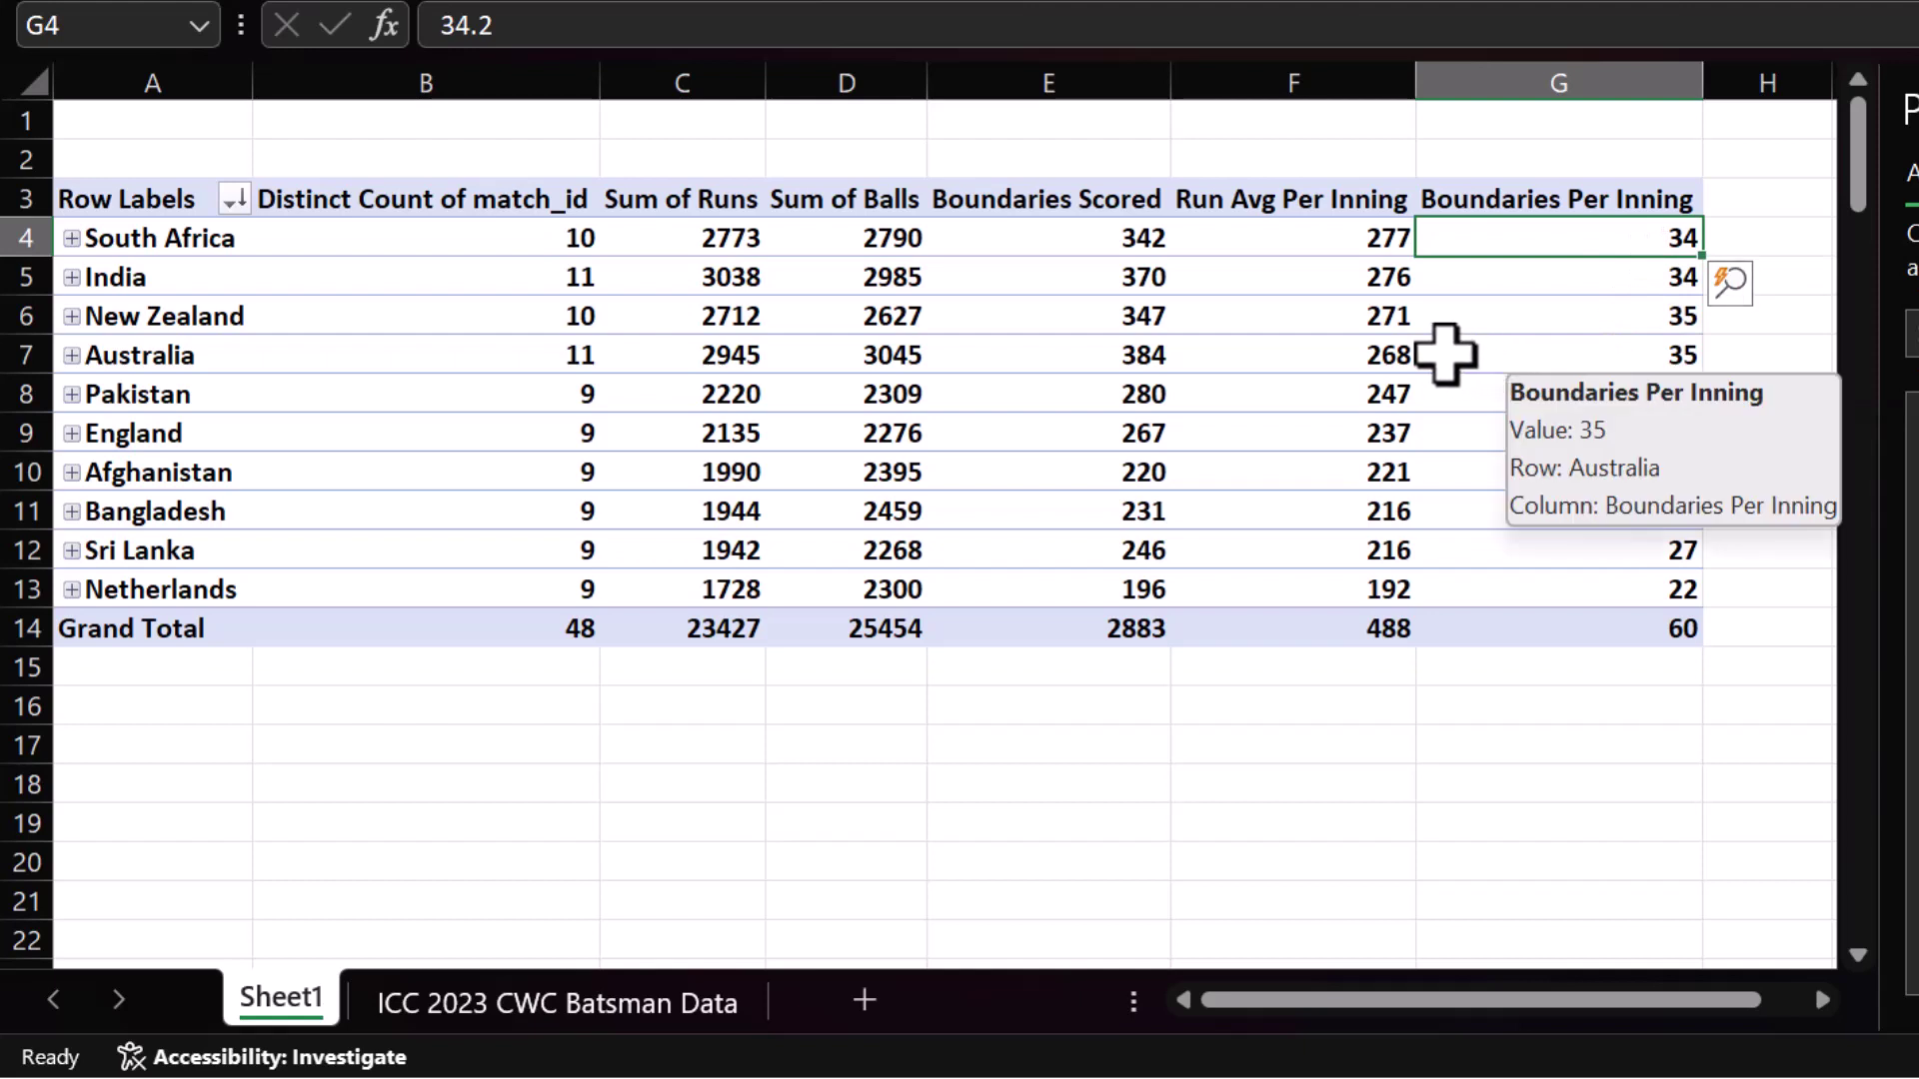
pyautogui.moveTo(1323, 335)
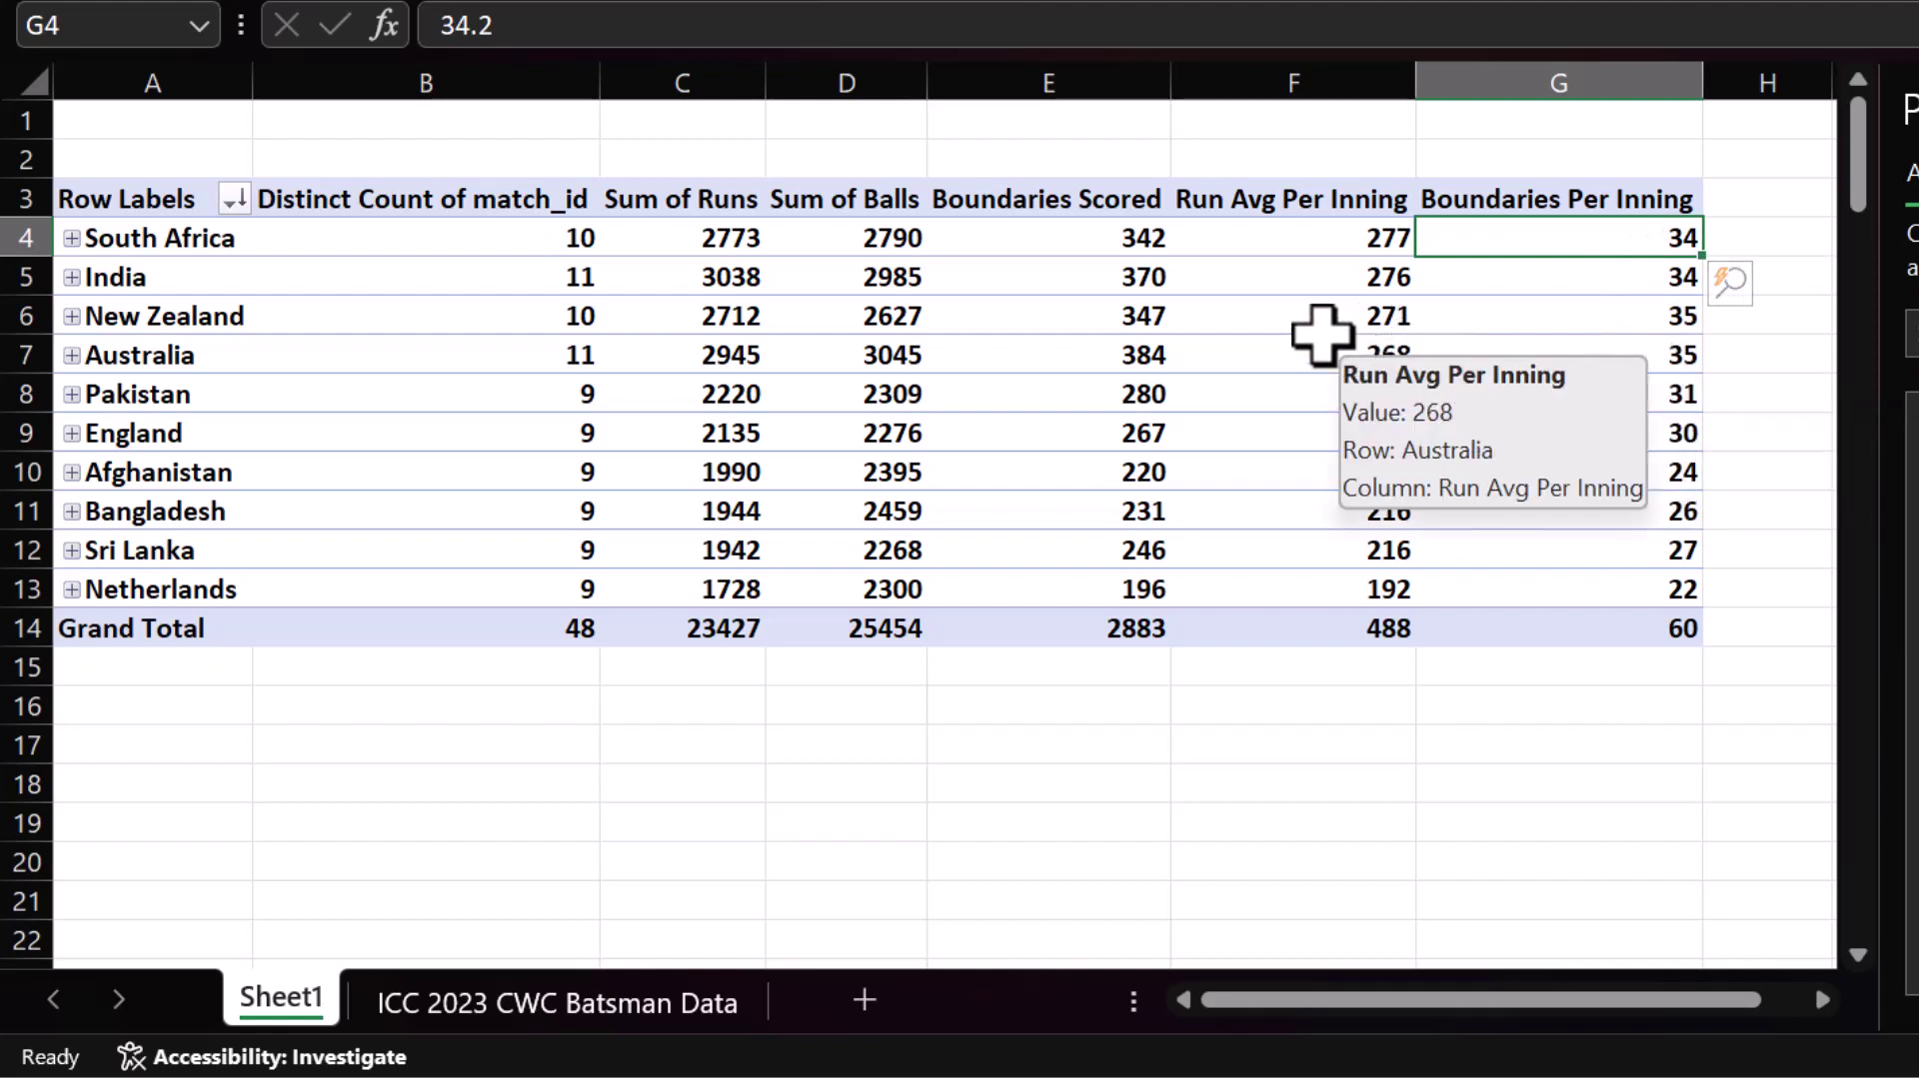
pyautogui.moveTo(1076, 315)
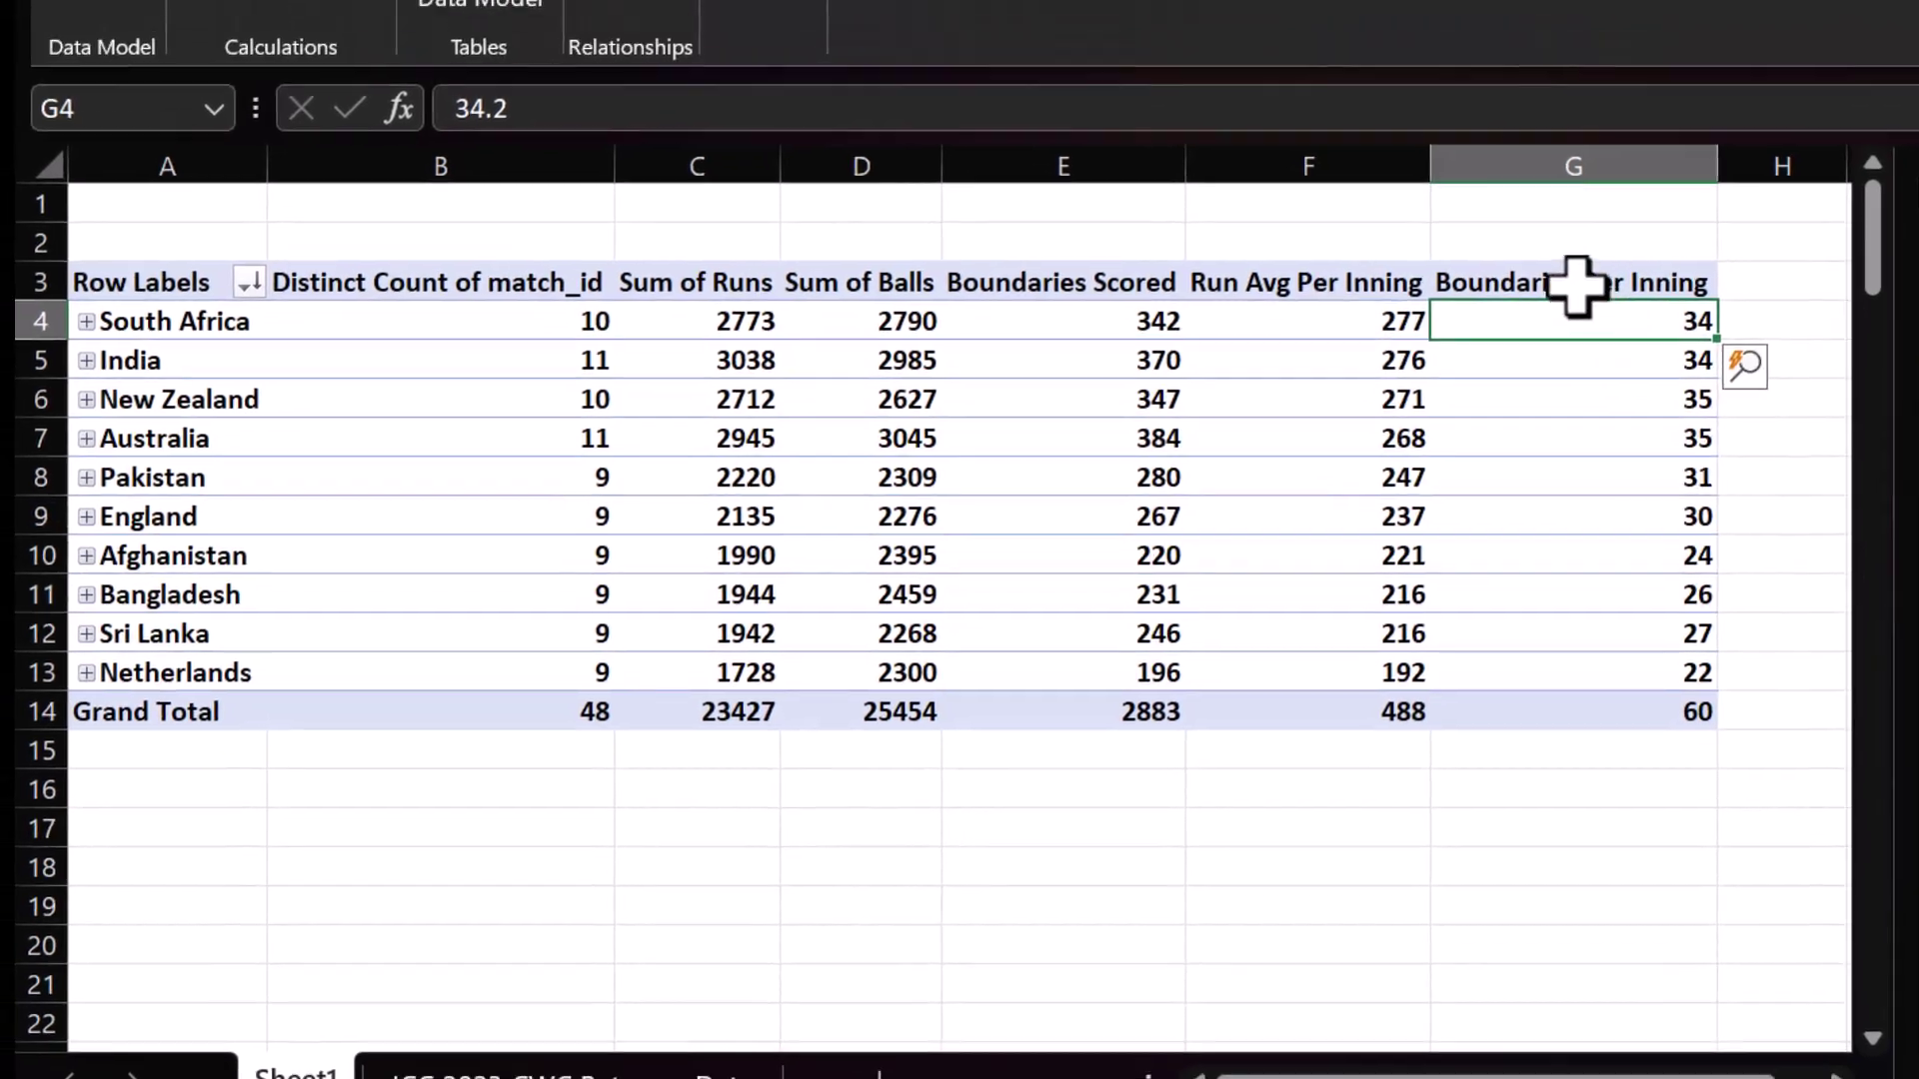
# - Start another Power Pivot measure in the Range table and name it Strike Rate
pyautogui.click(1599, 199)
pyautogui.click(300, 300)
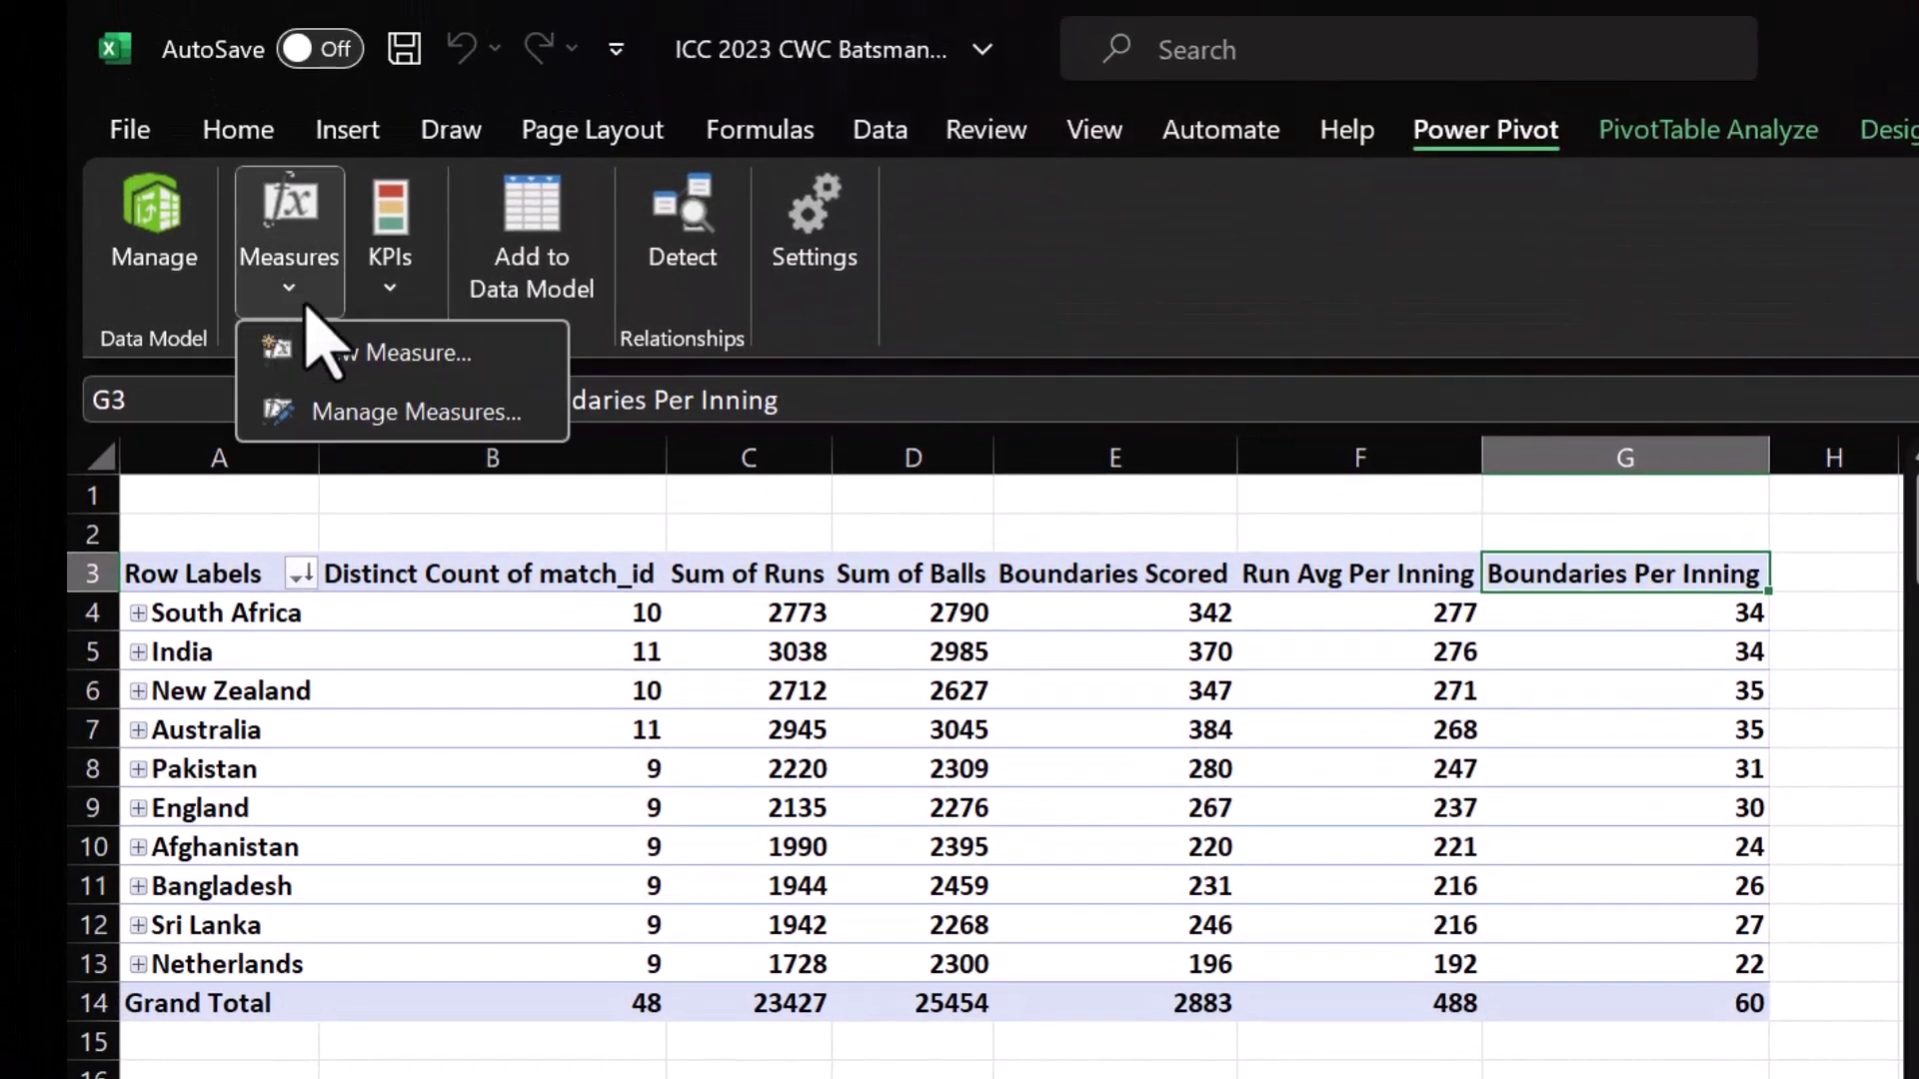
pyautogui.click(366, 356)
pyautogui.moveTo(1096, 443); pyautogui.dragTo(892, 442)
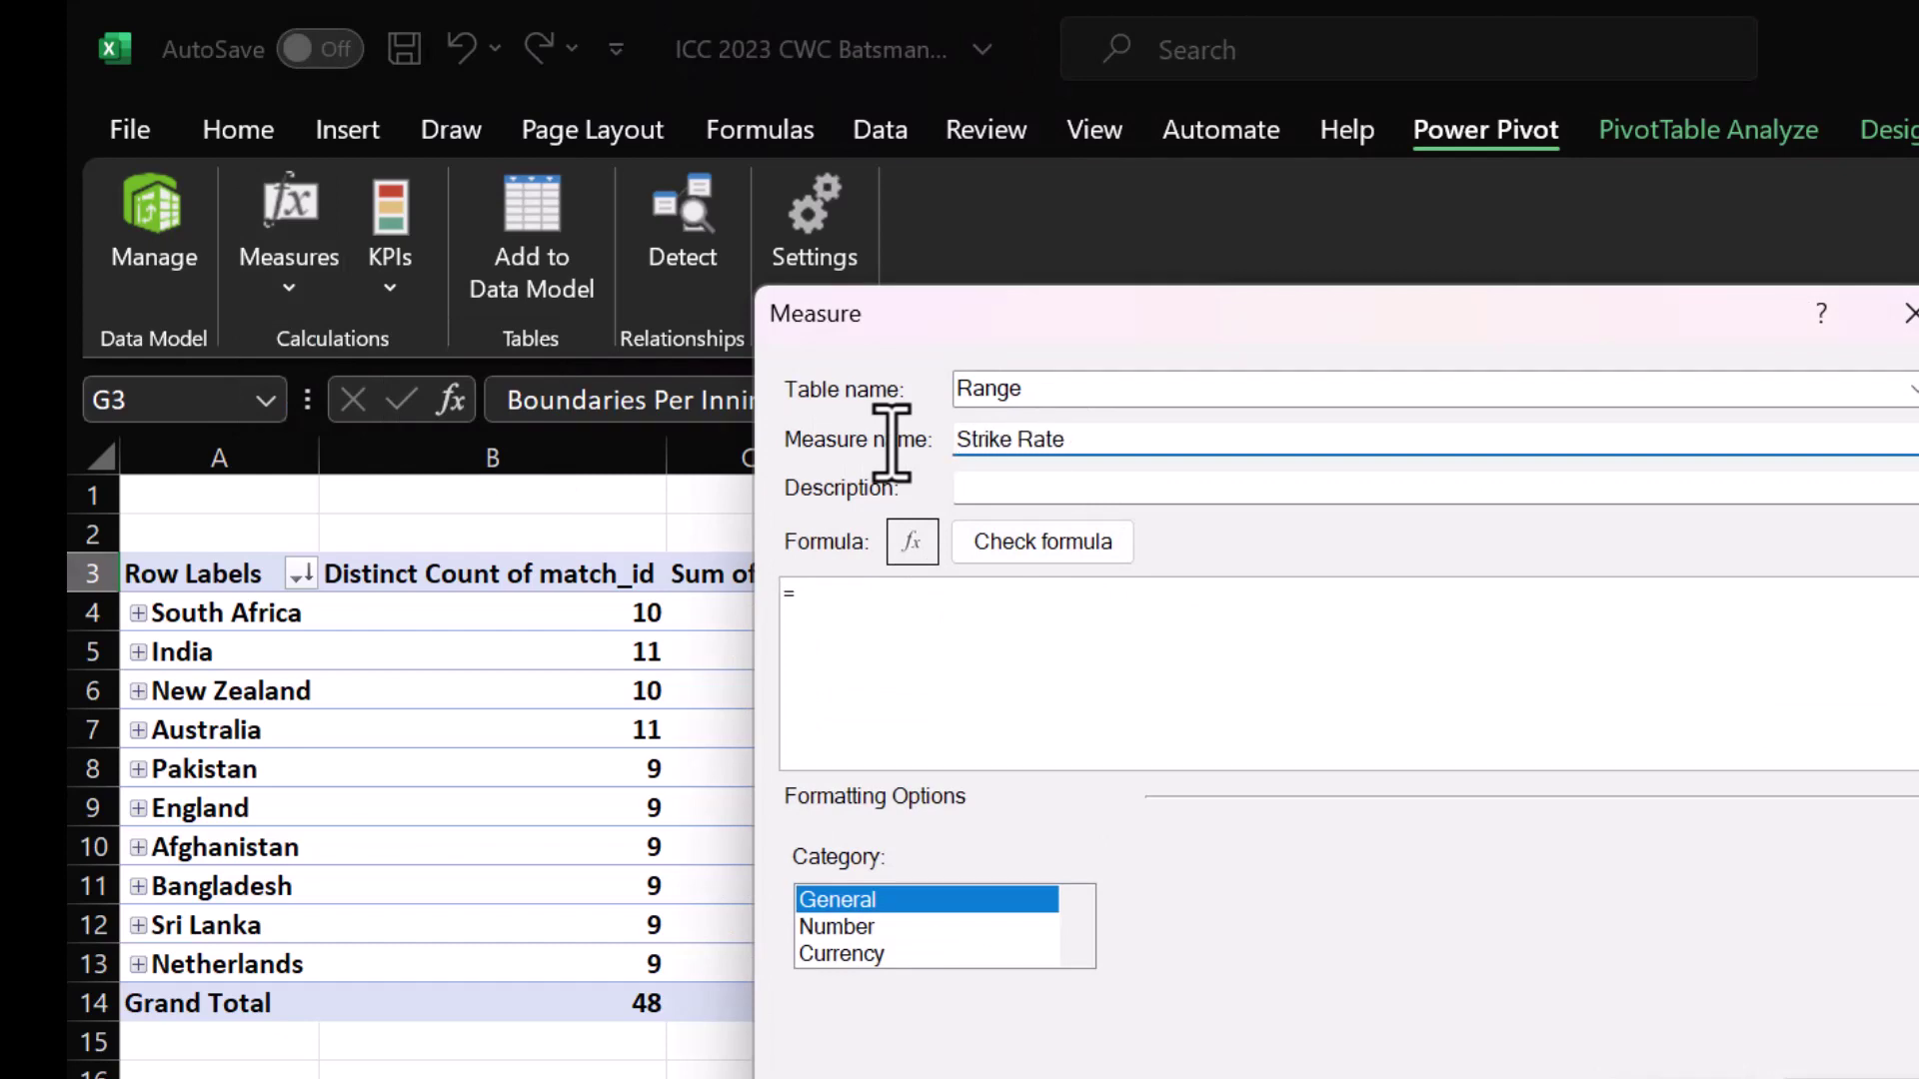
# - Enter the Strike Rate formula as =[Sum of Runs]/[Sum of Balls]
pyautogui.click(938, 612)
pyautogui.write('[')
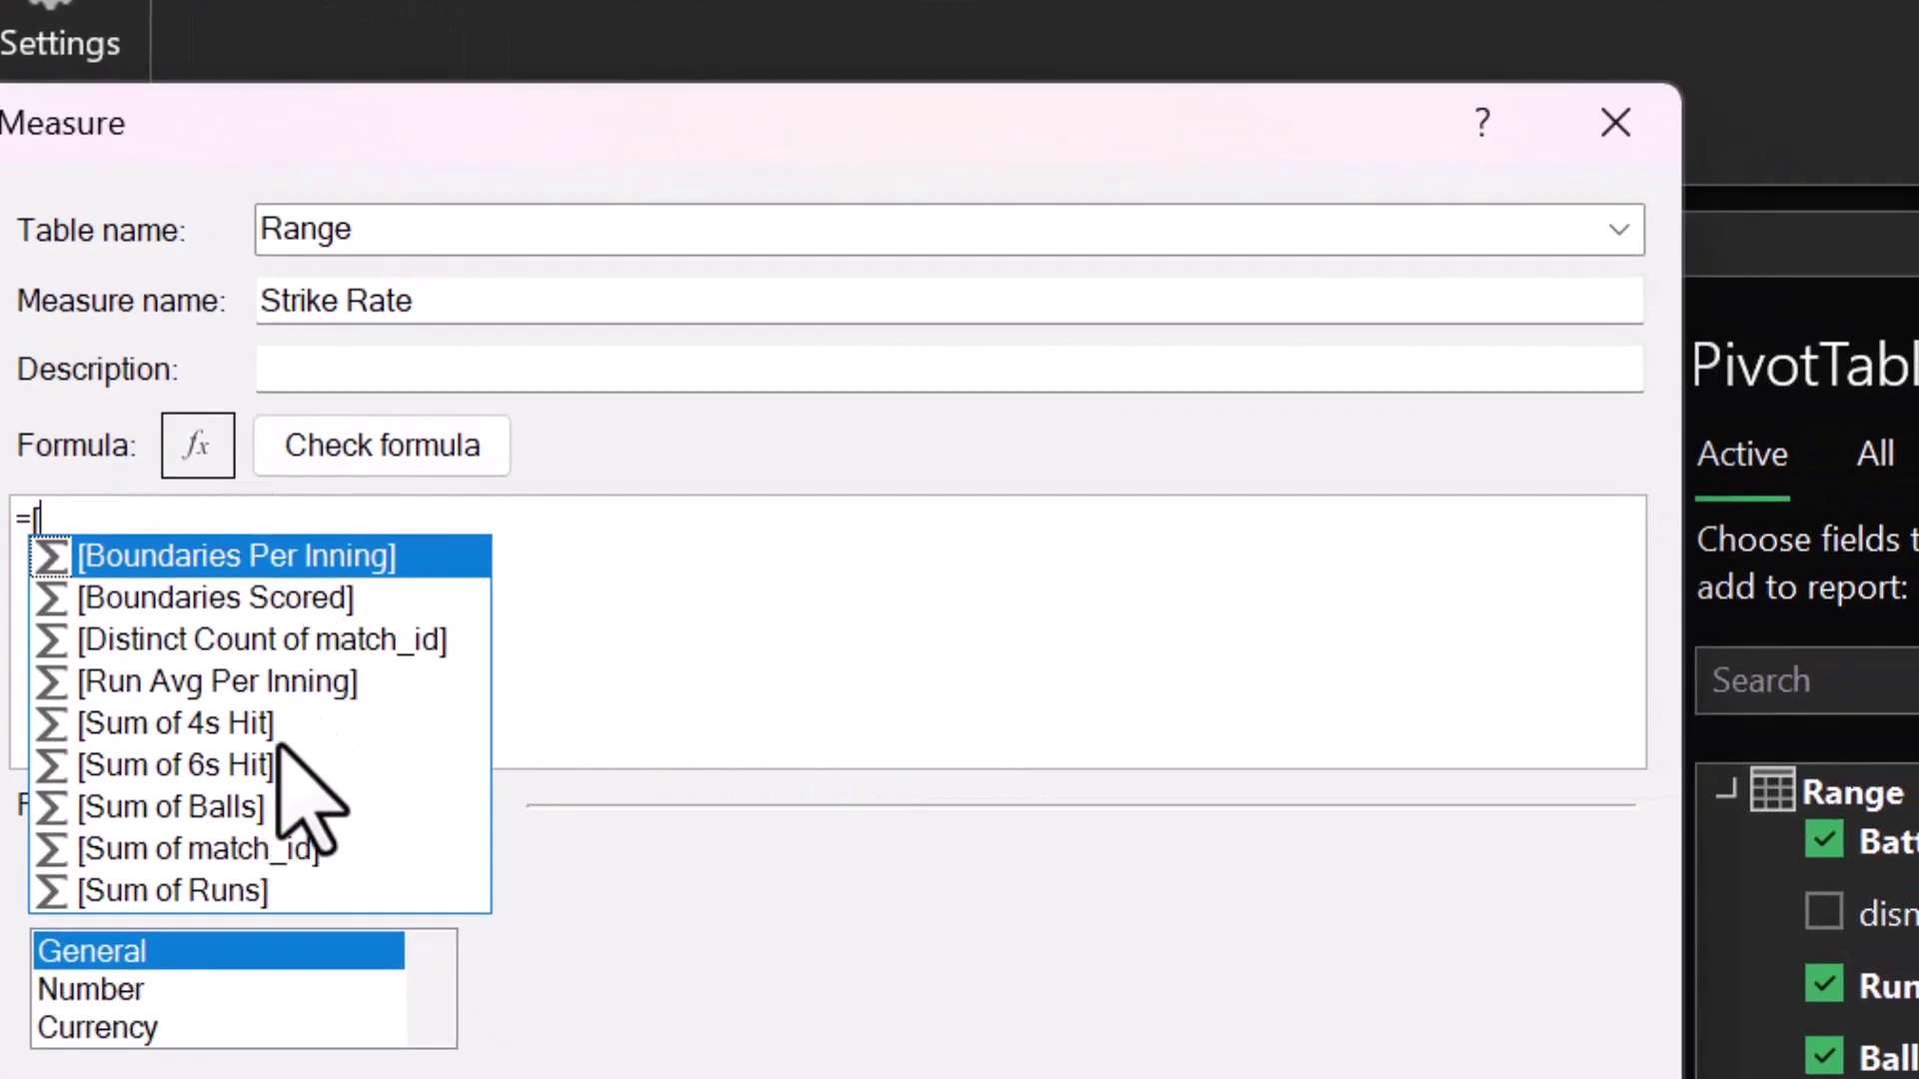
pyautogui.click(237, 886)
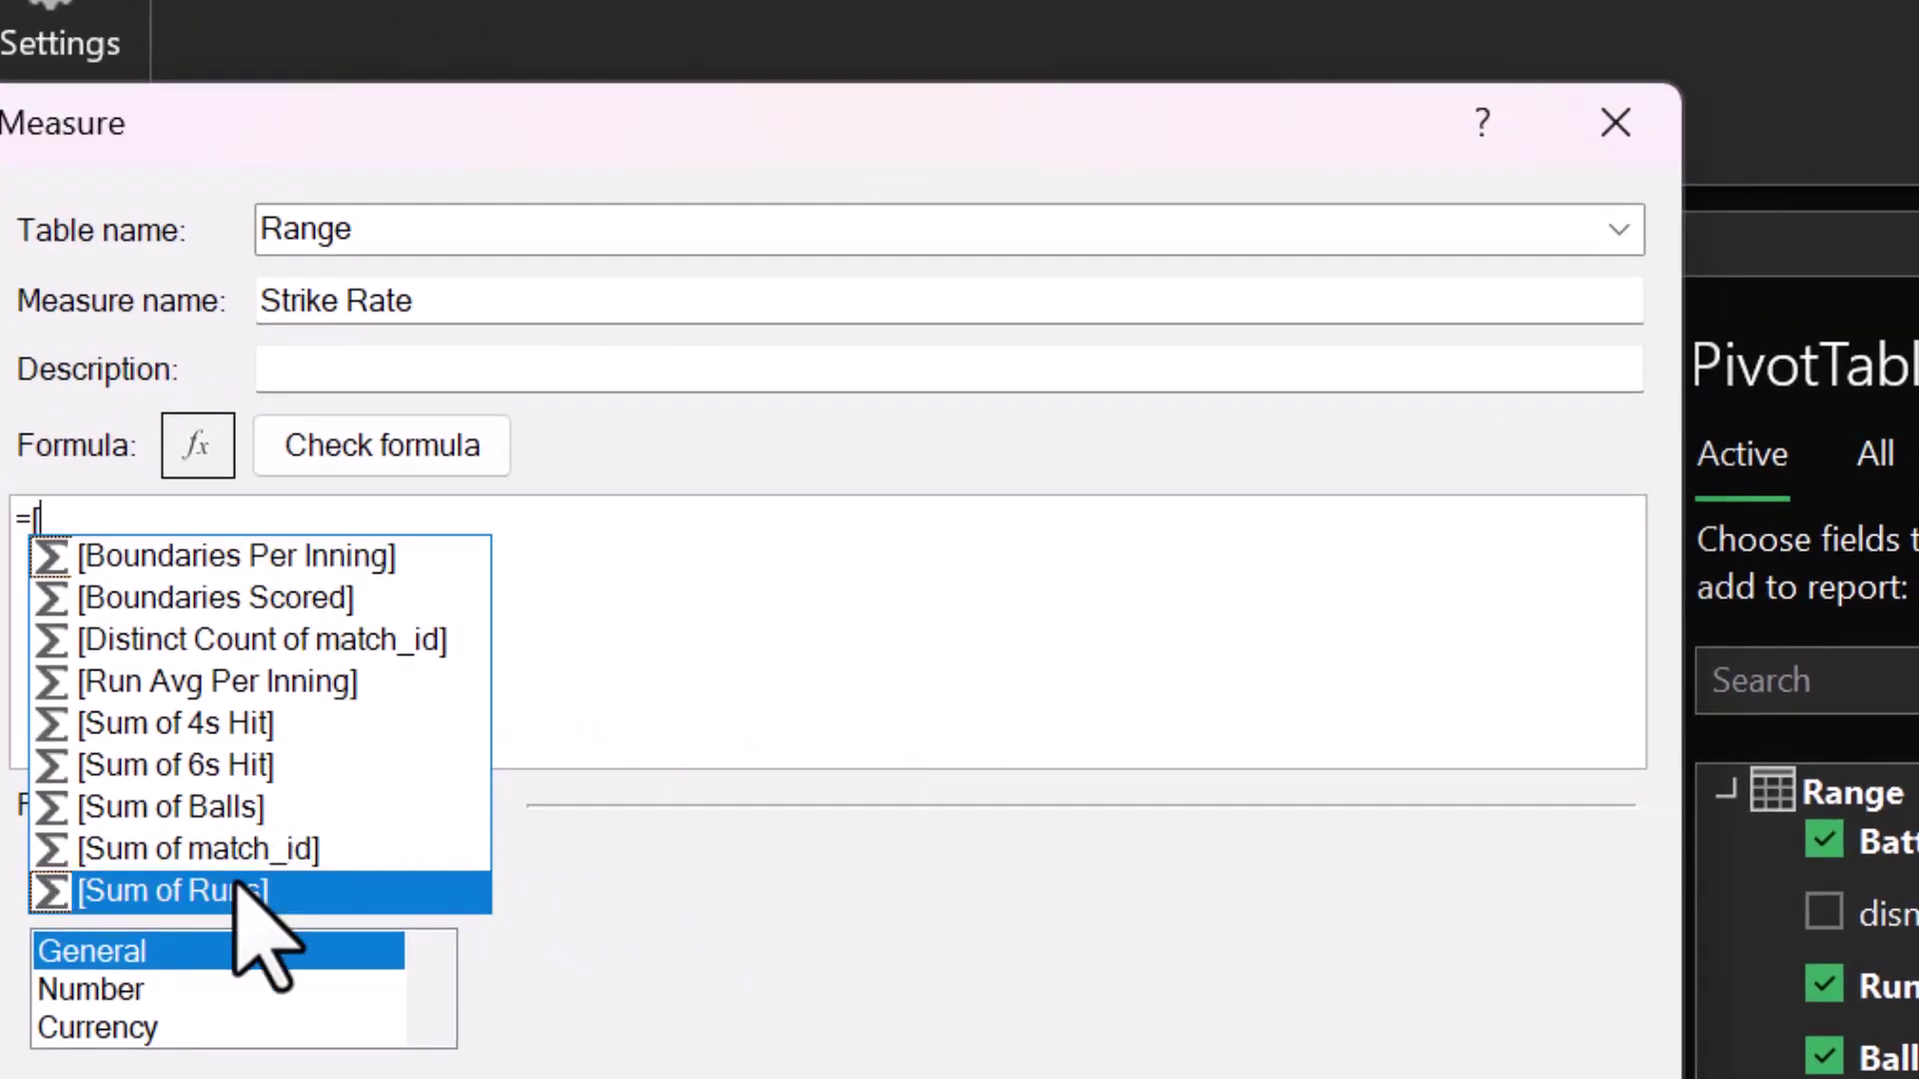
pyautogui.click(237, 884)
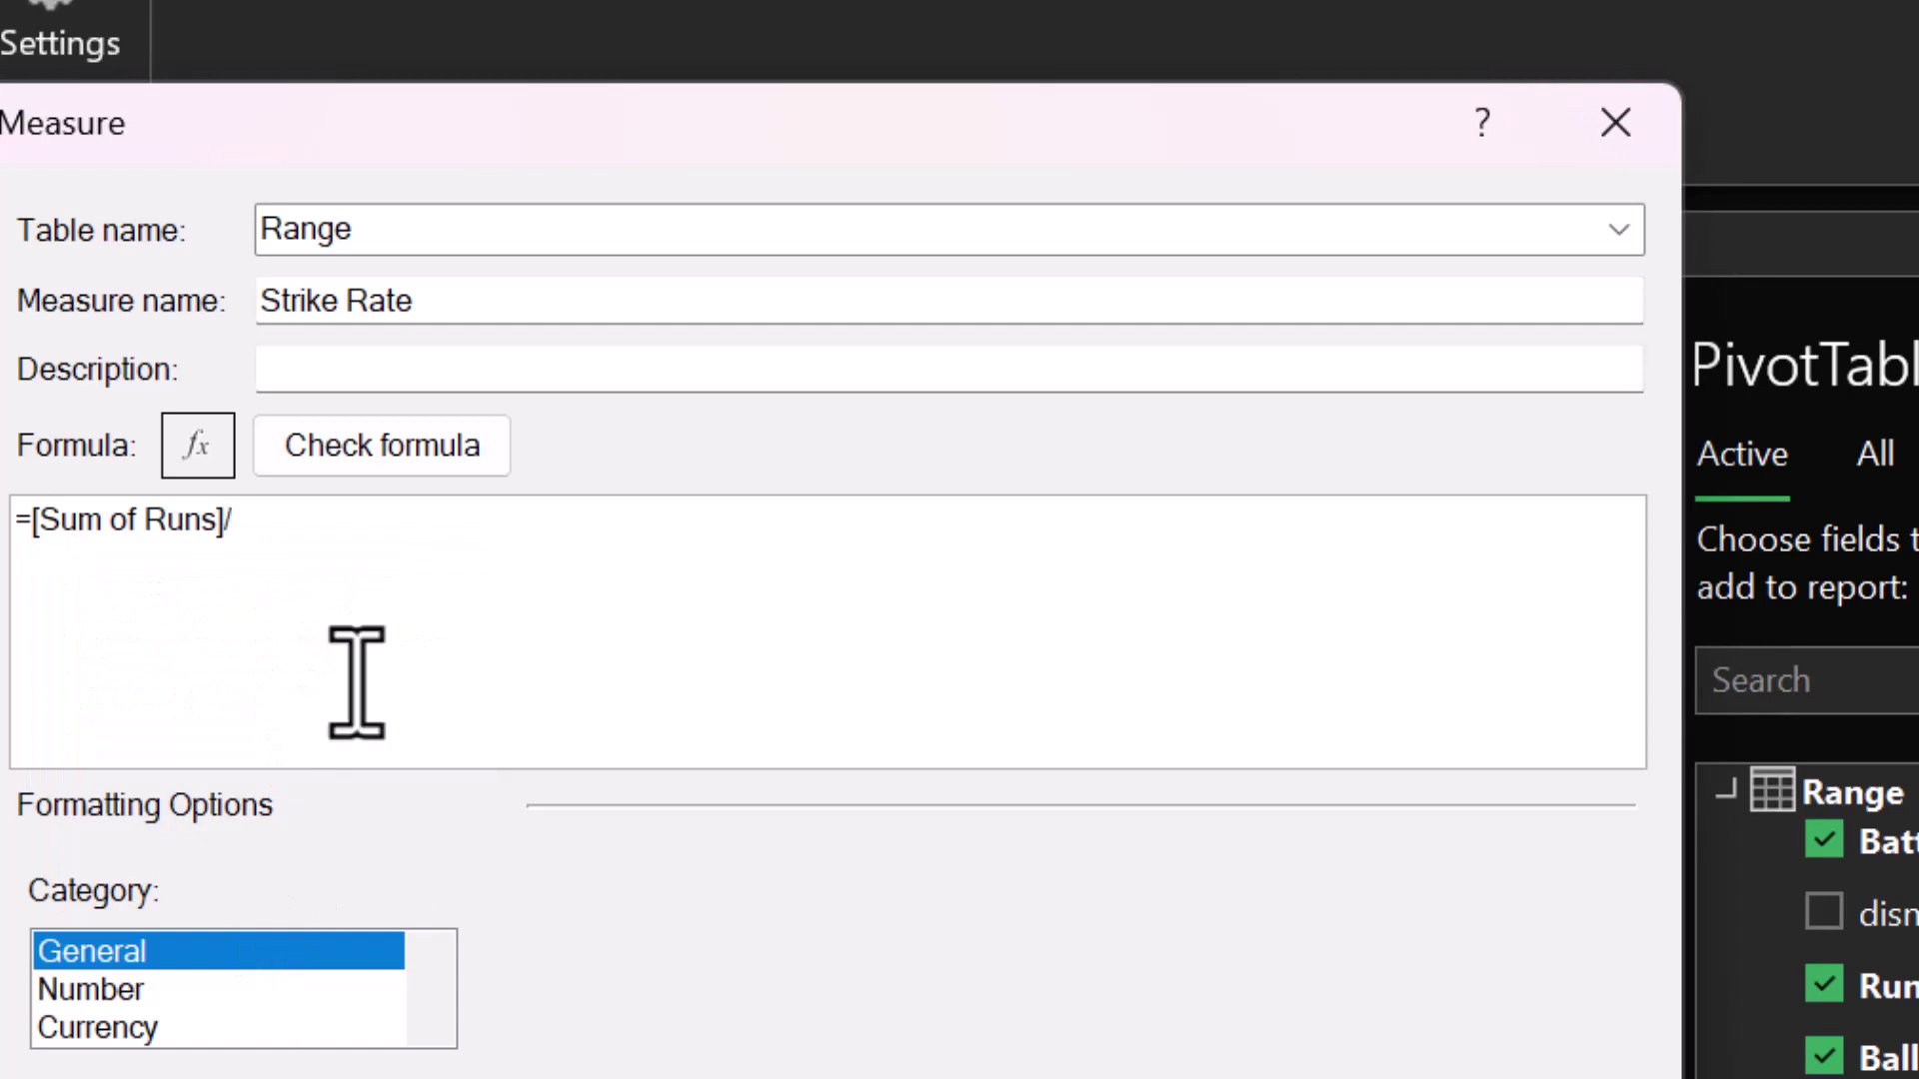
pyautogui.write('[')
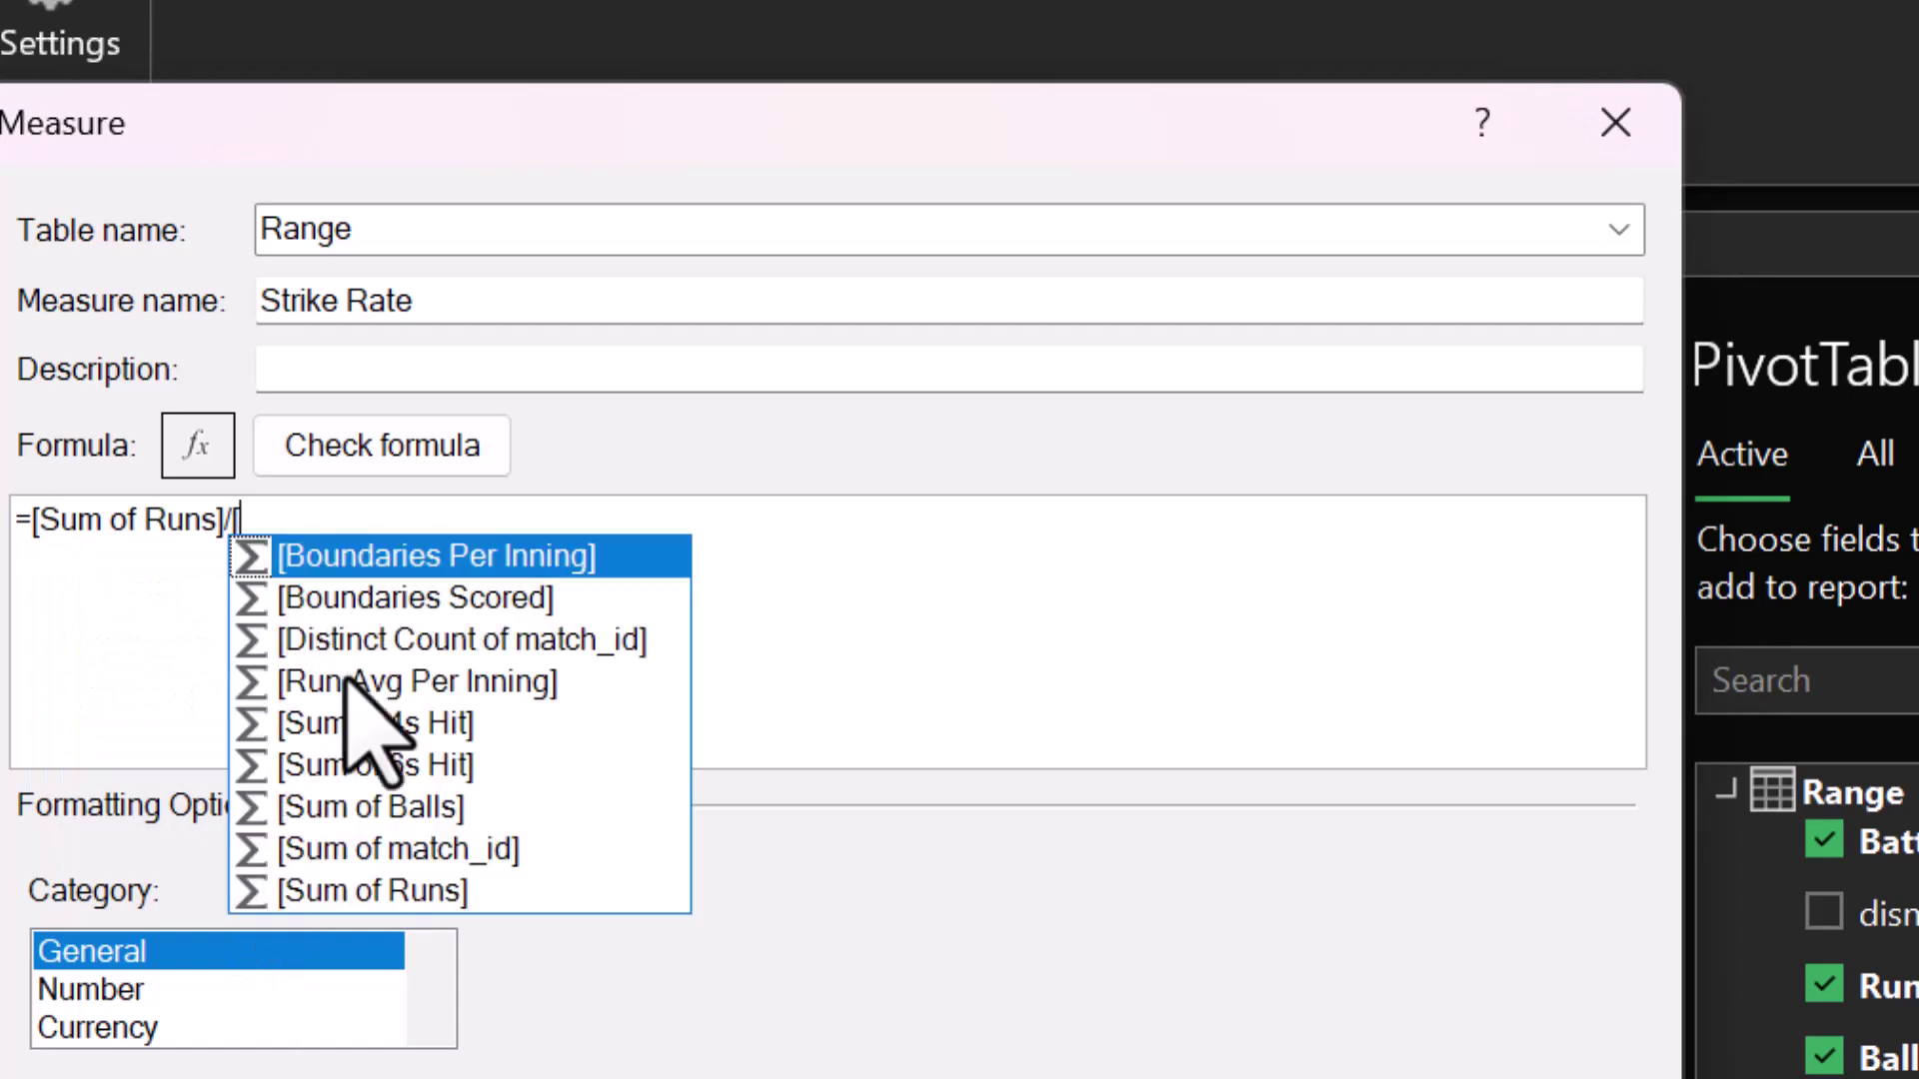
pyautogui.doubleClick(447, 808)
# - Format the Strike Rate measure as a Number in Percentage format with 0 decimal places and create it
pyautogui.click(162, 991)
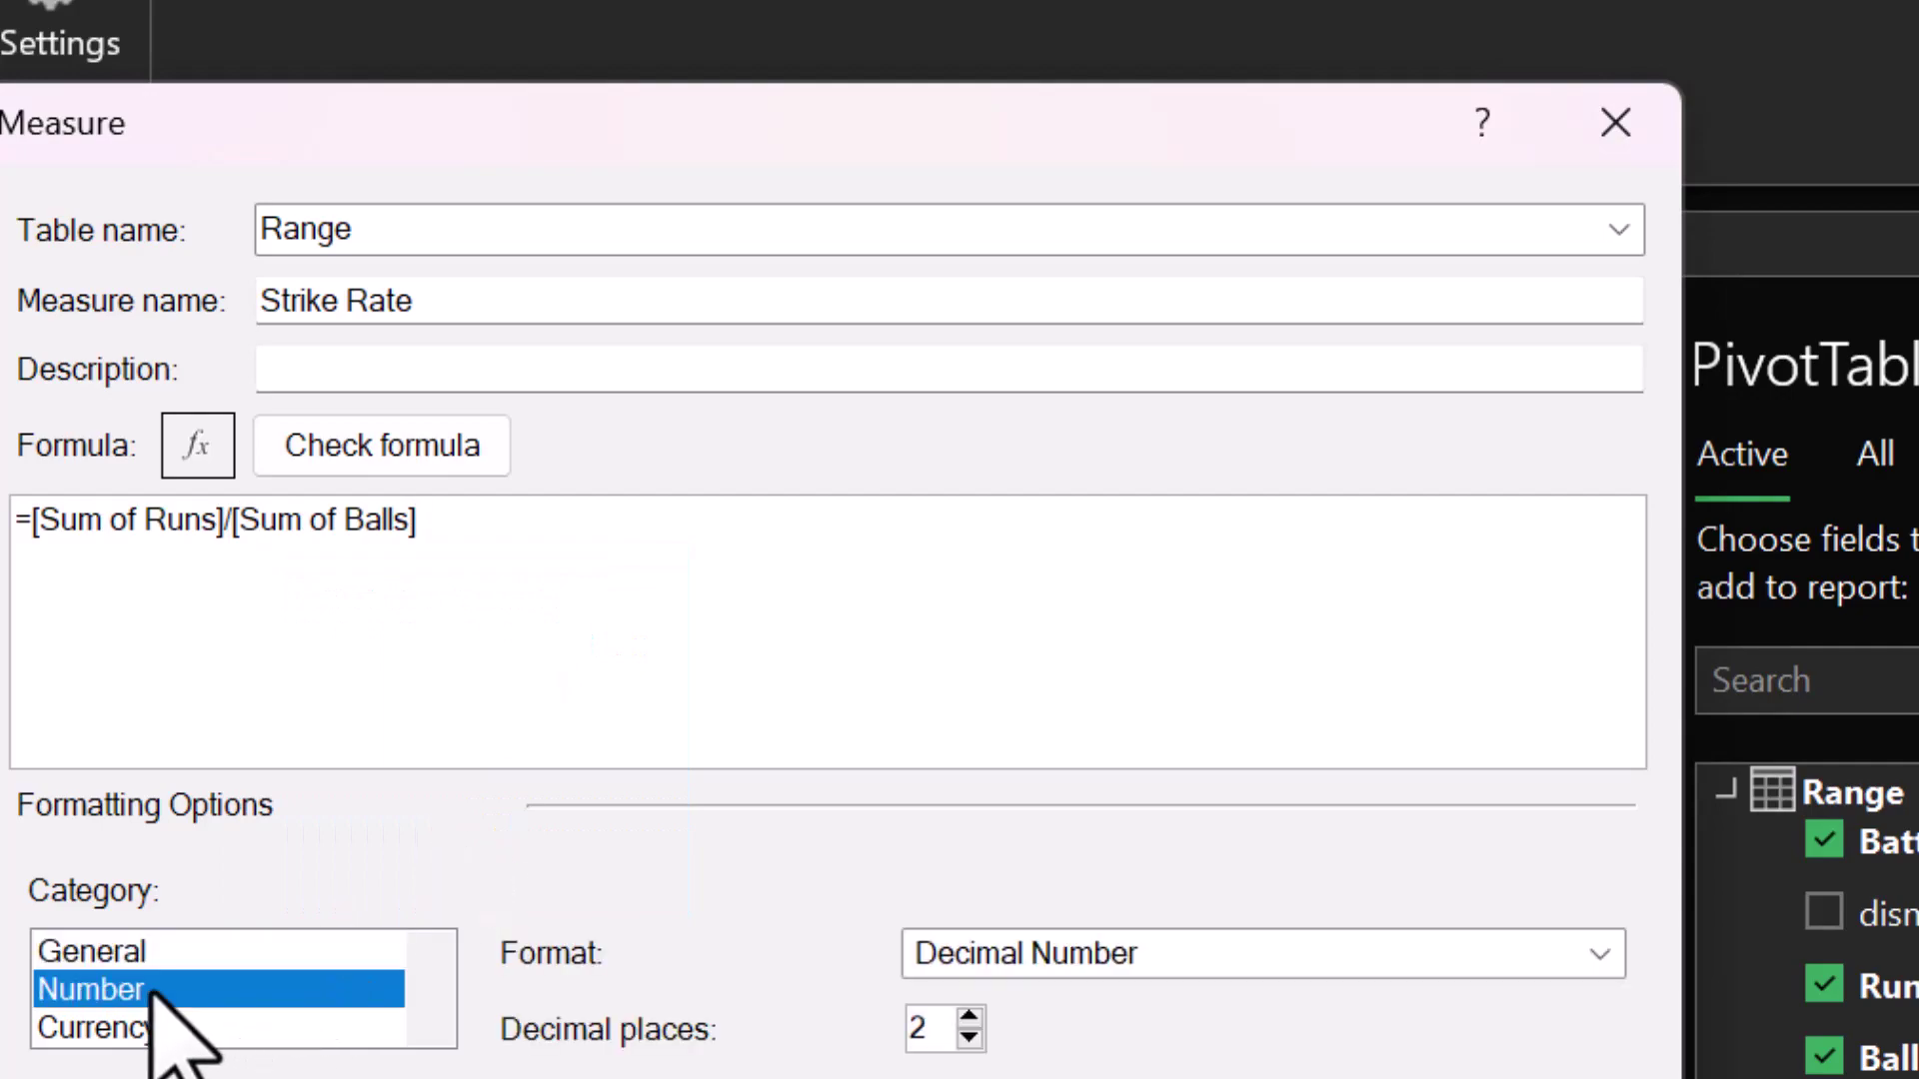
pyautogui.click(1116, 959)
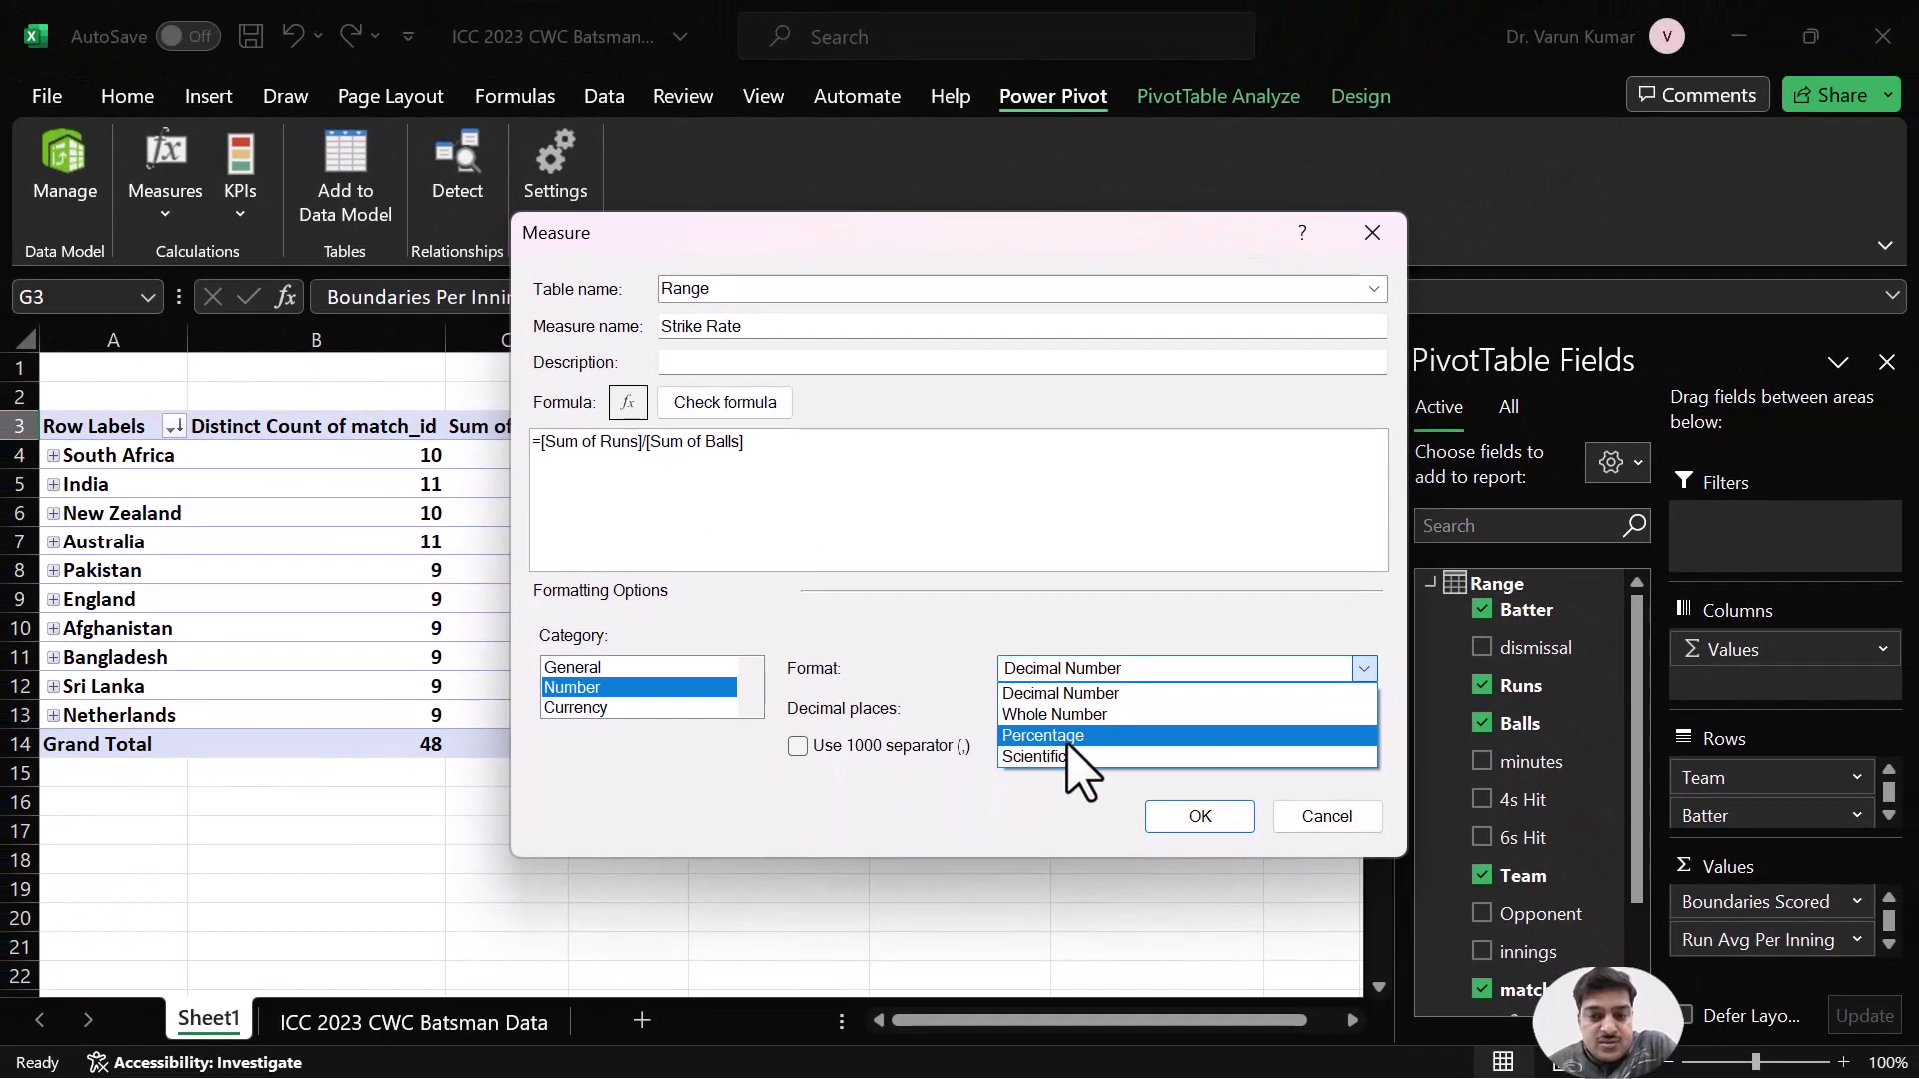
pyautogui.click(1034, 1057)
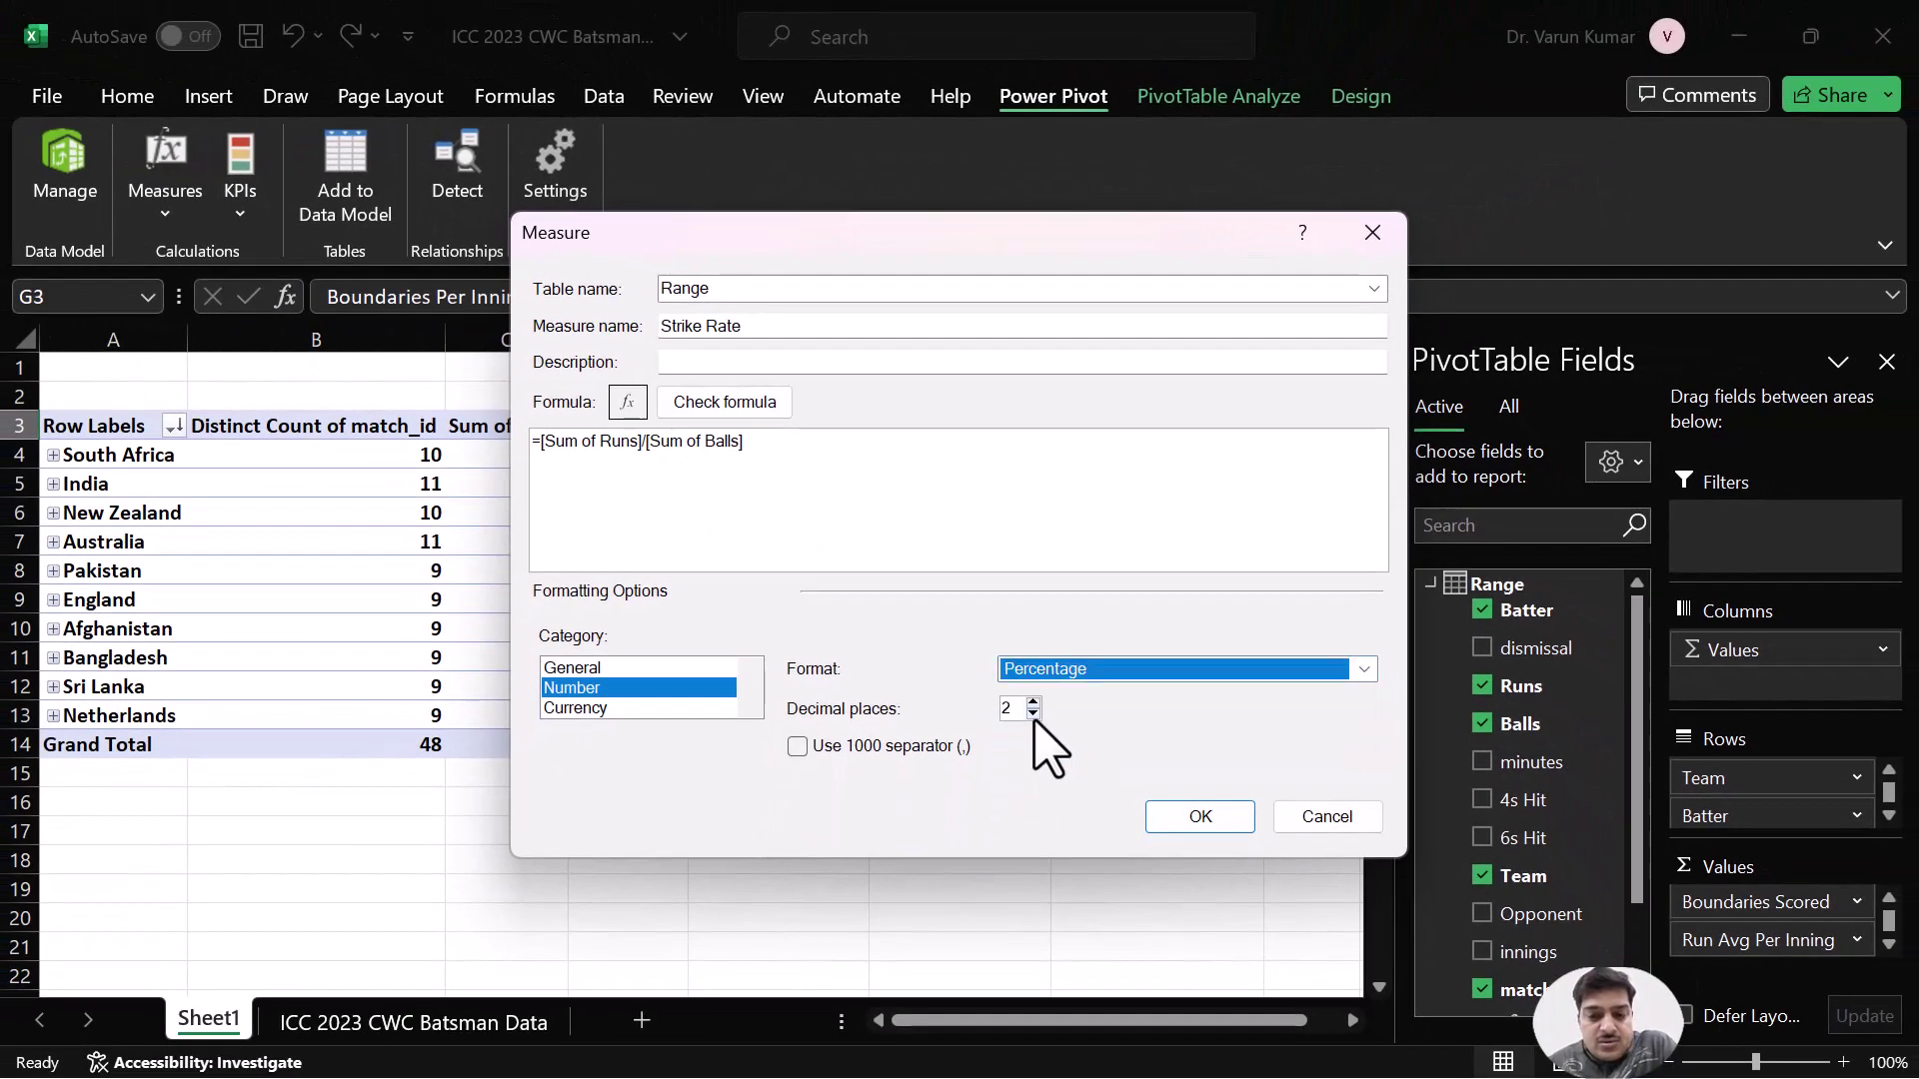
pyautogui.doubleClick(1033, 714)
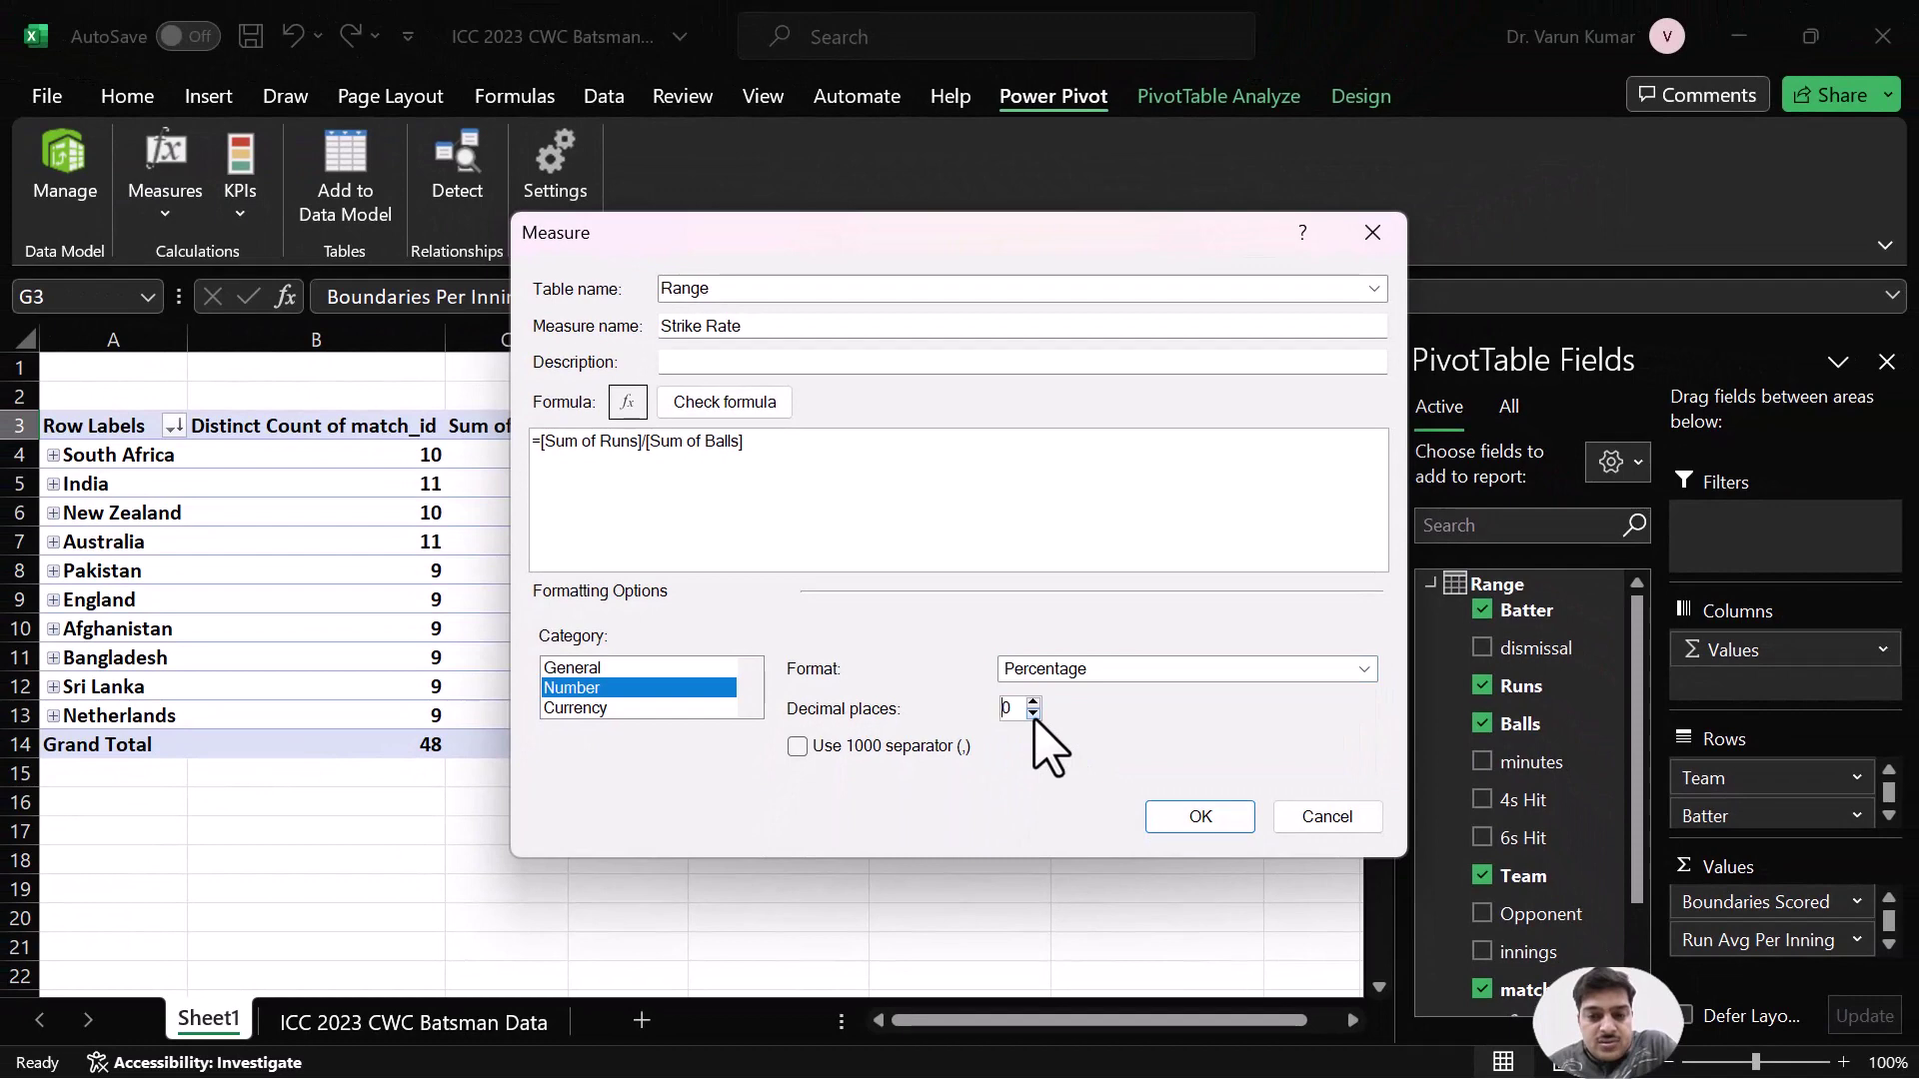
pyautogui.click(1206, 819)
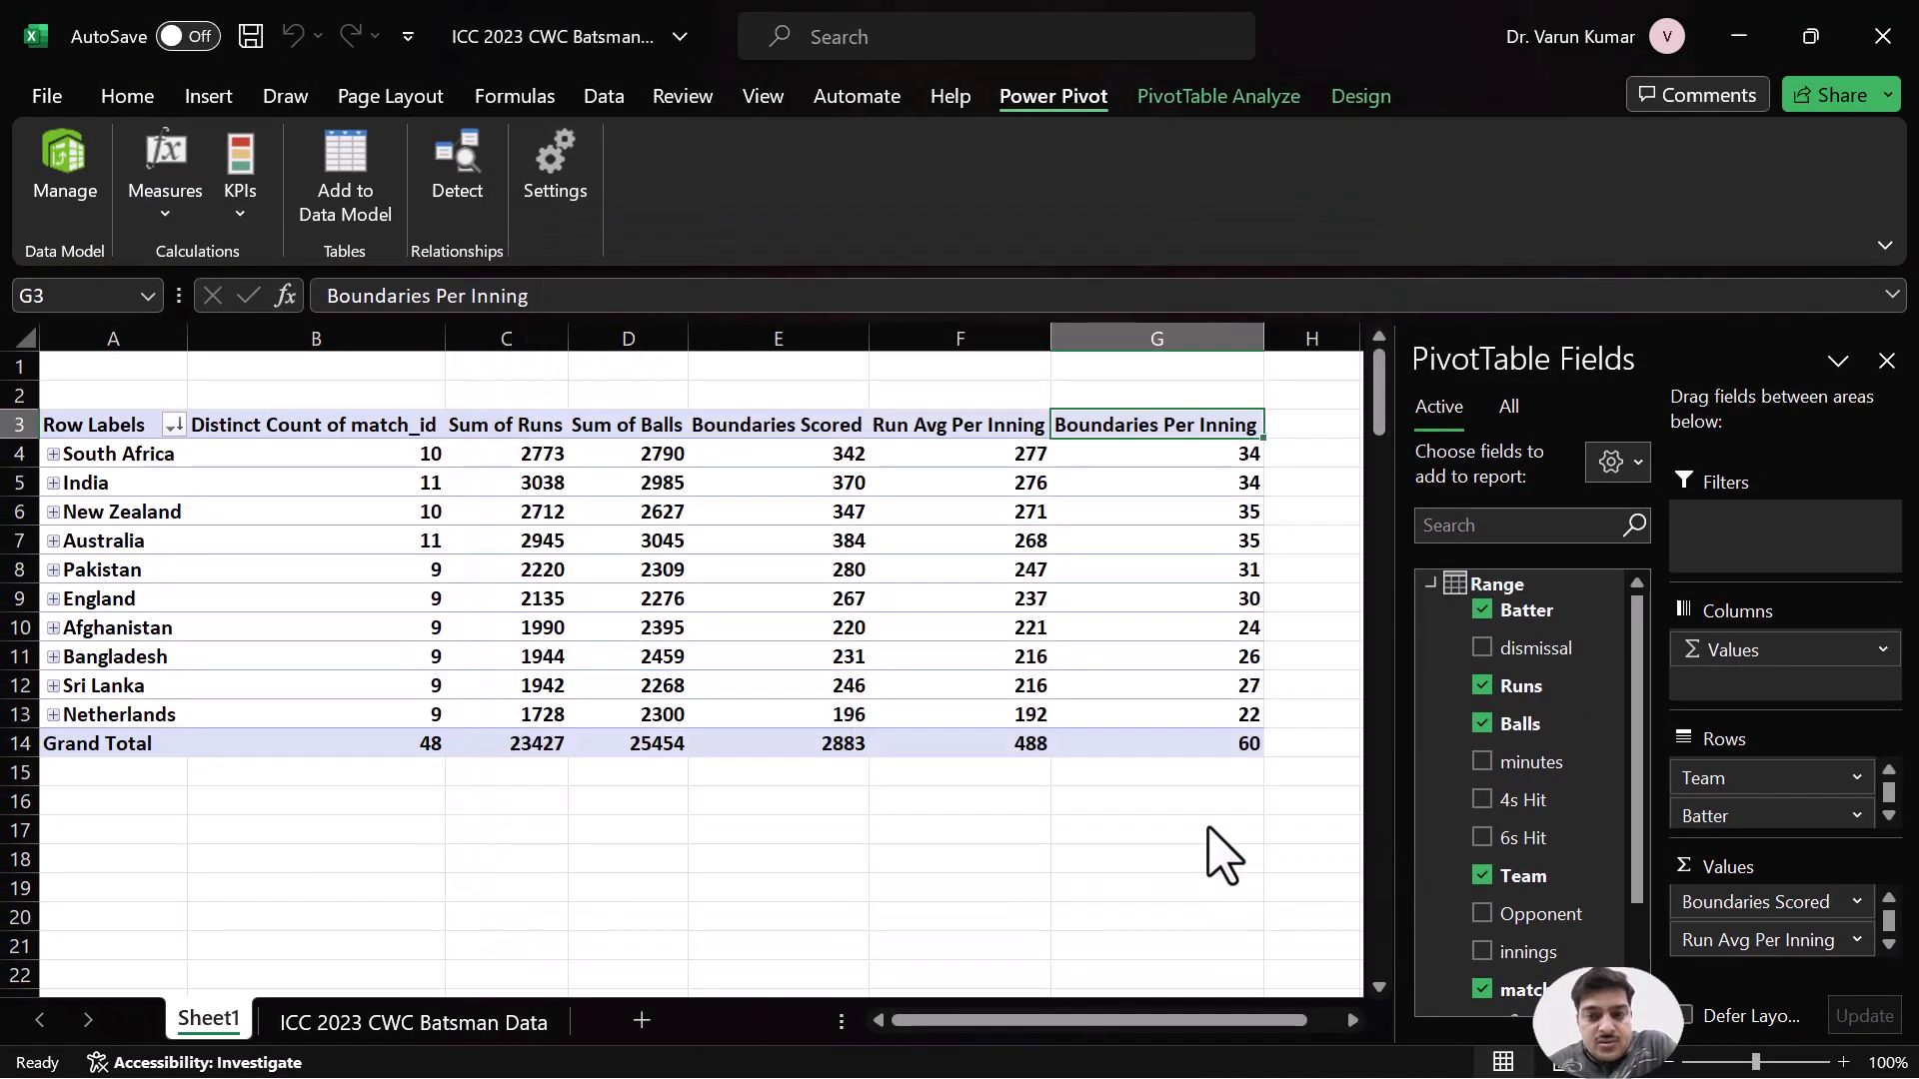
# - Close the PivotTable Fields pane and inspect the Strike Rate values of South Africa, India and New Zealand
pyautogui.click(1886, 361)
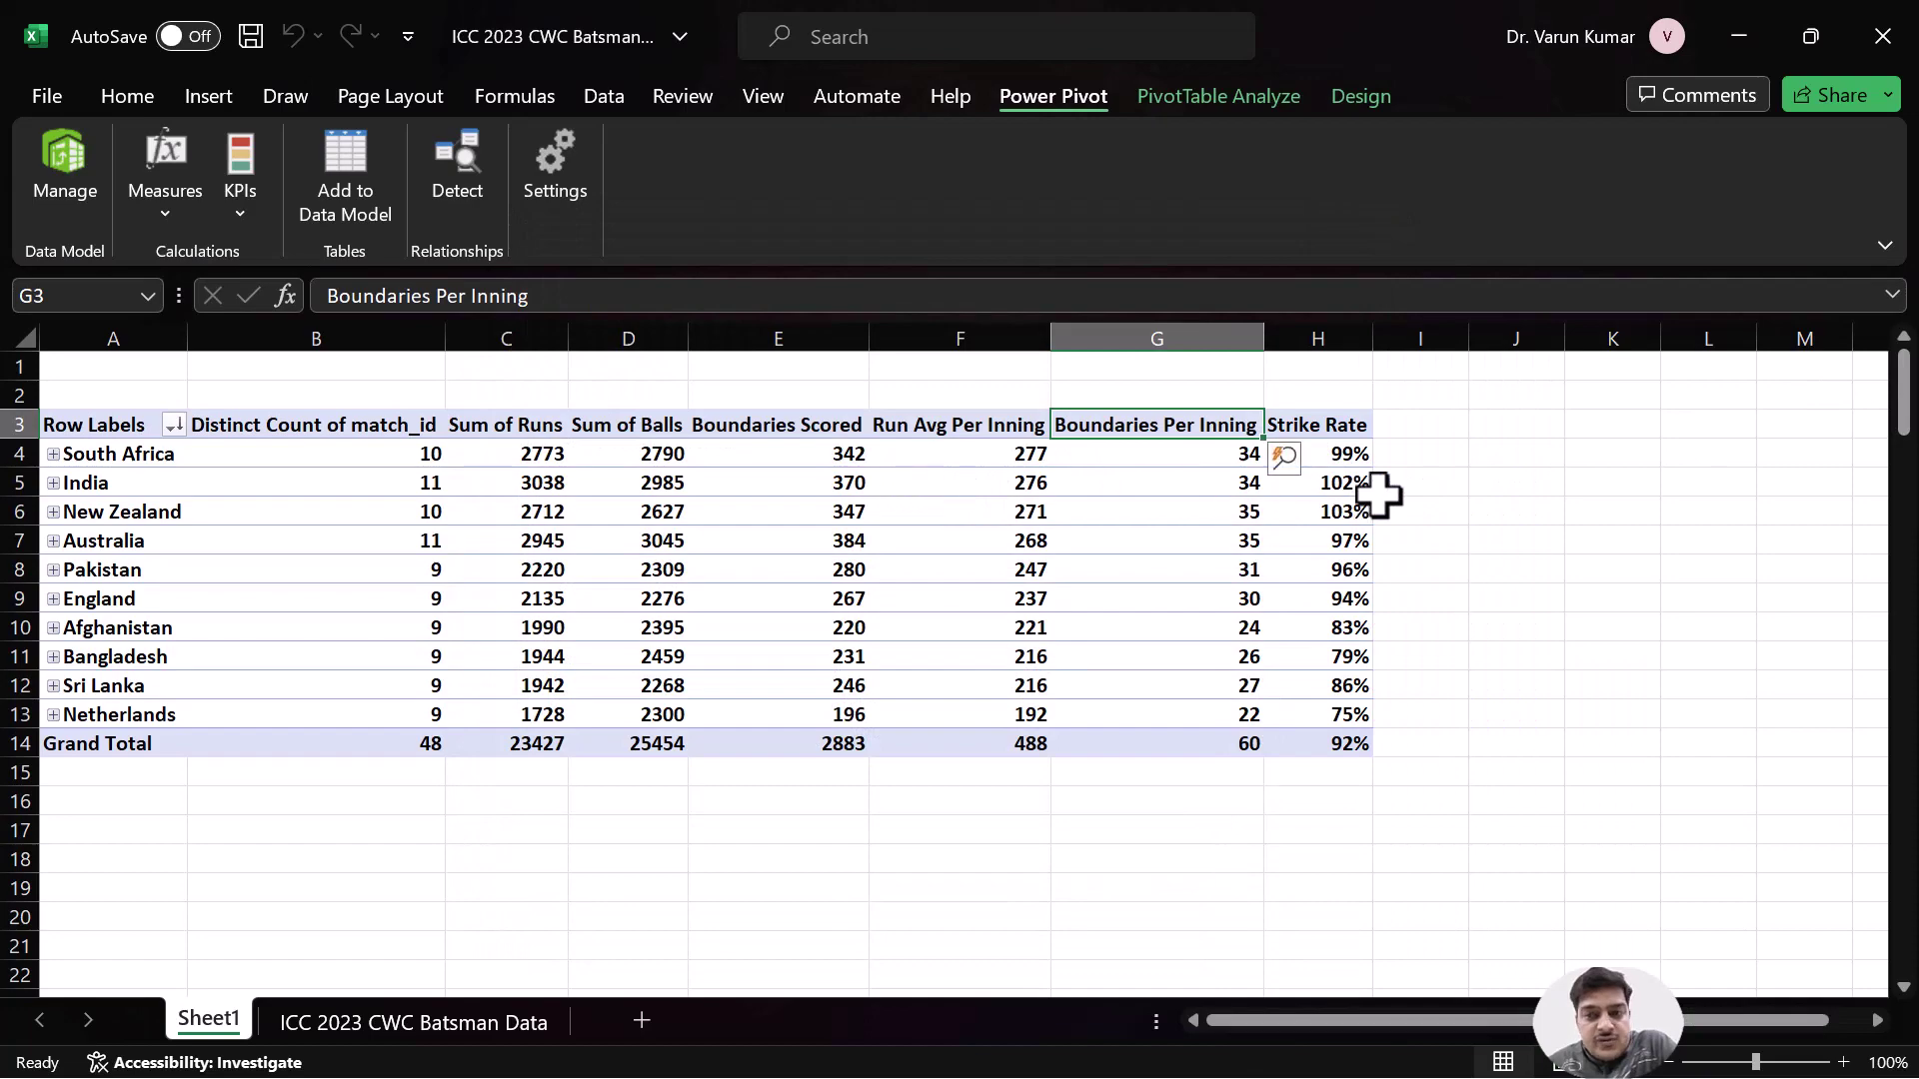
pyautogui.click(1339, 456)
pyautogui.click(1340, 484)
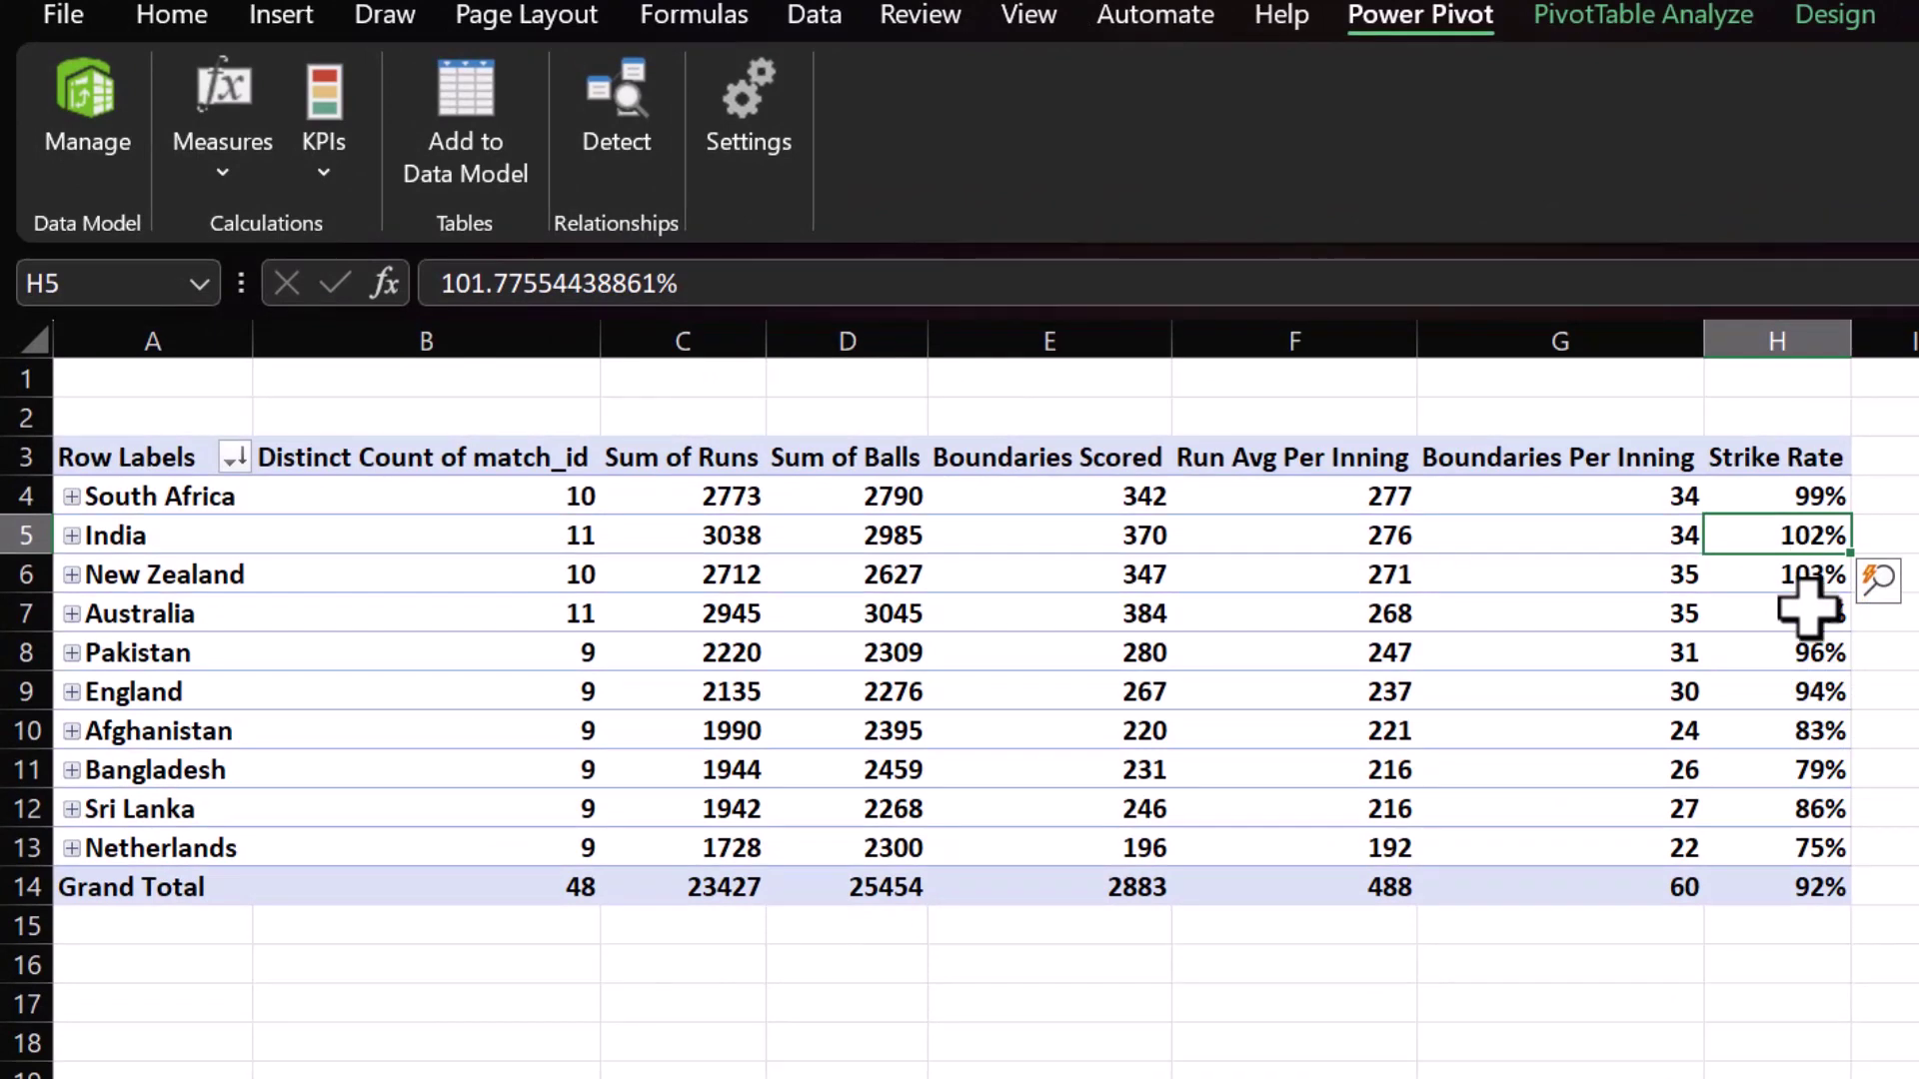
pyautogui.click(1839, 578)
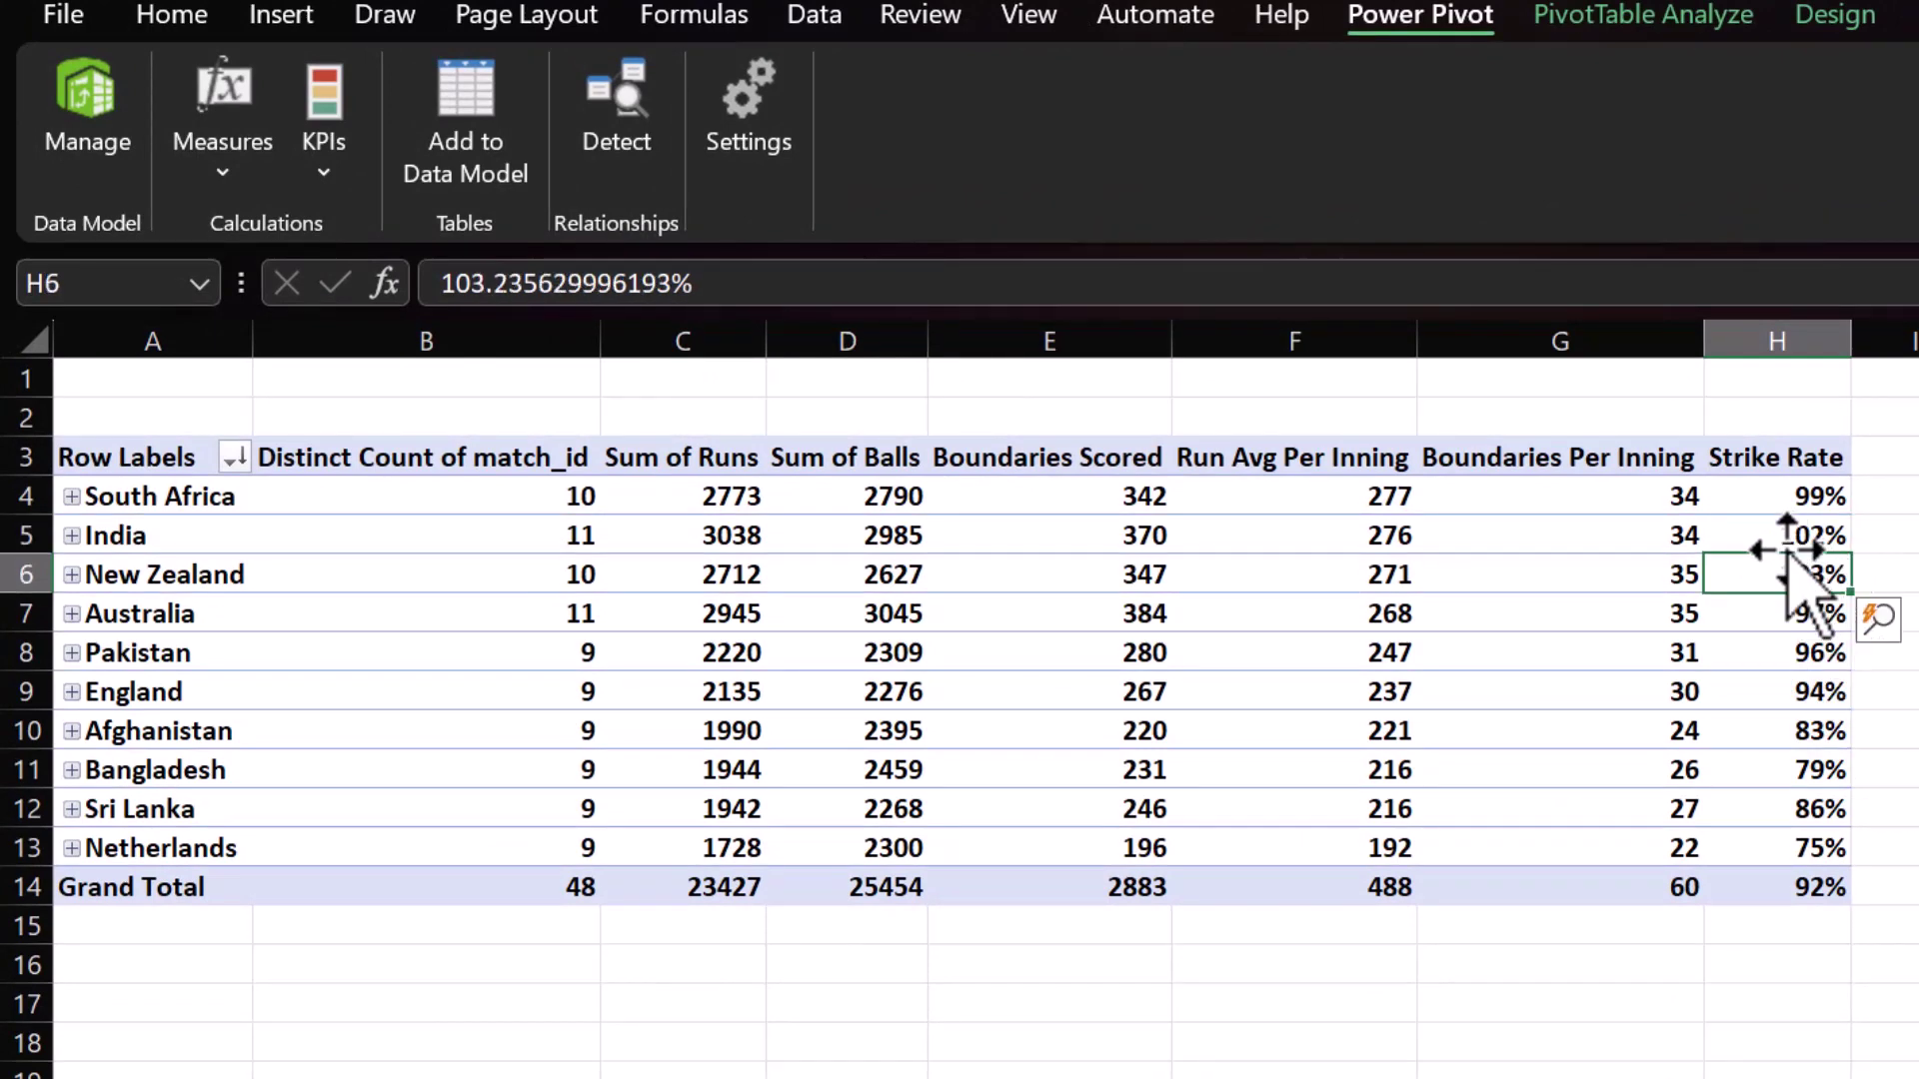
# - Rename the Distinct Count of match_id column header in the PivotTable to Matches Played
pyautogui.click(553, 462)
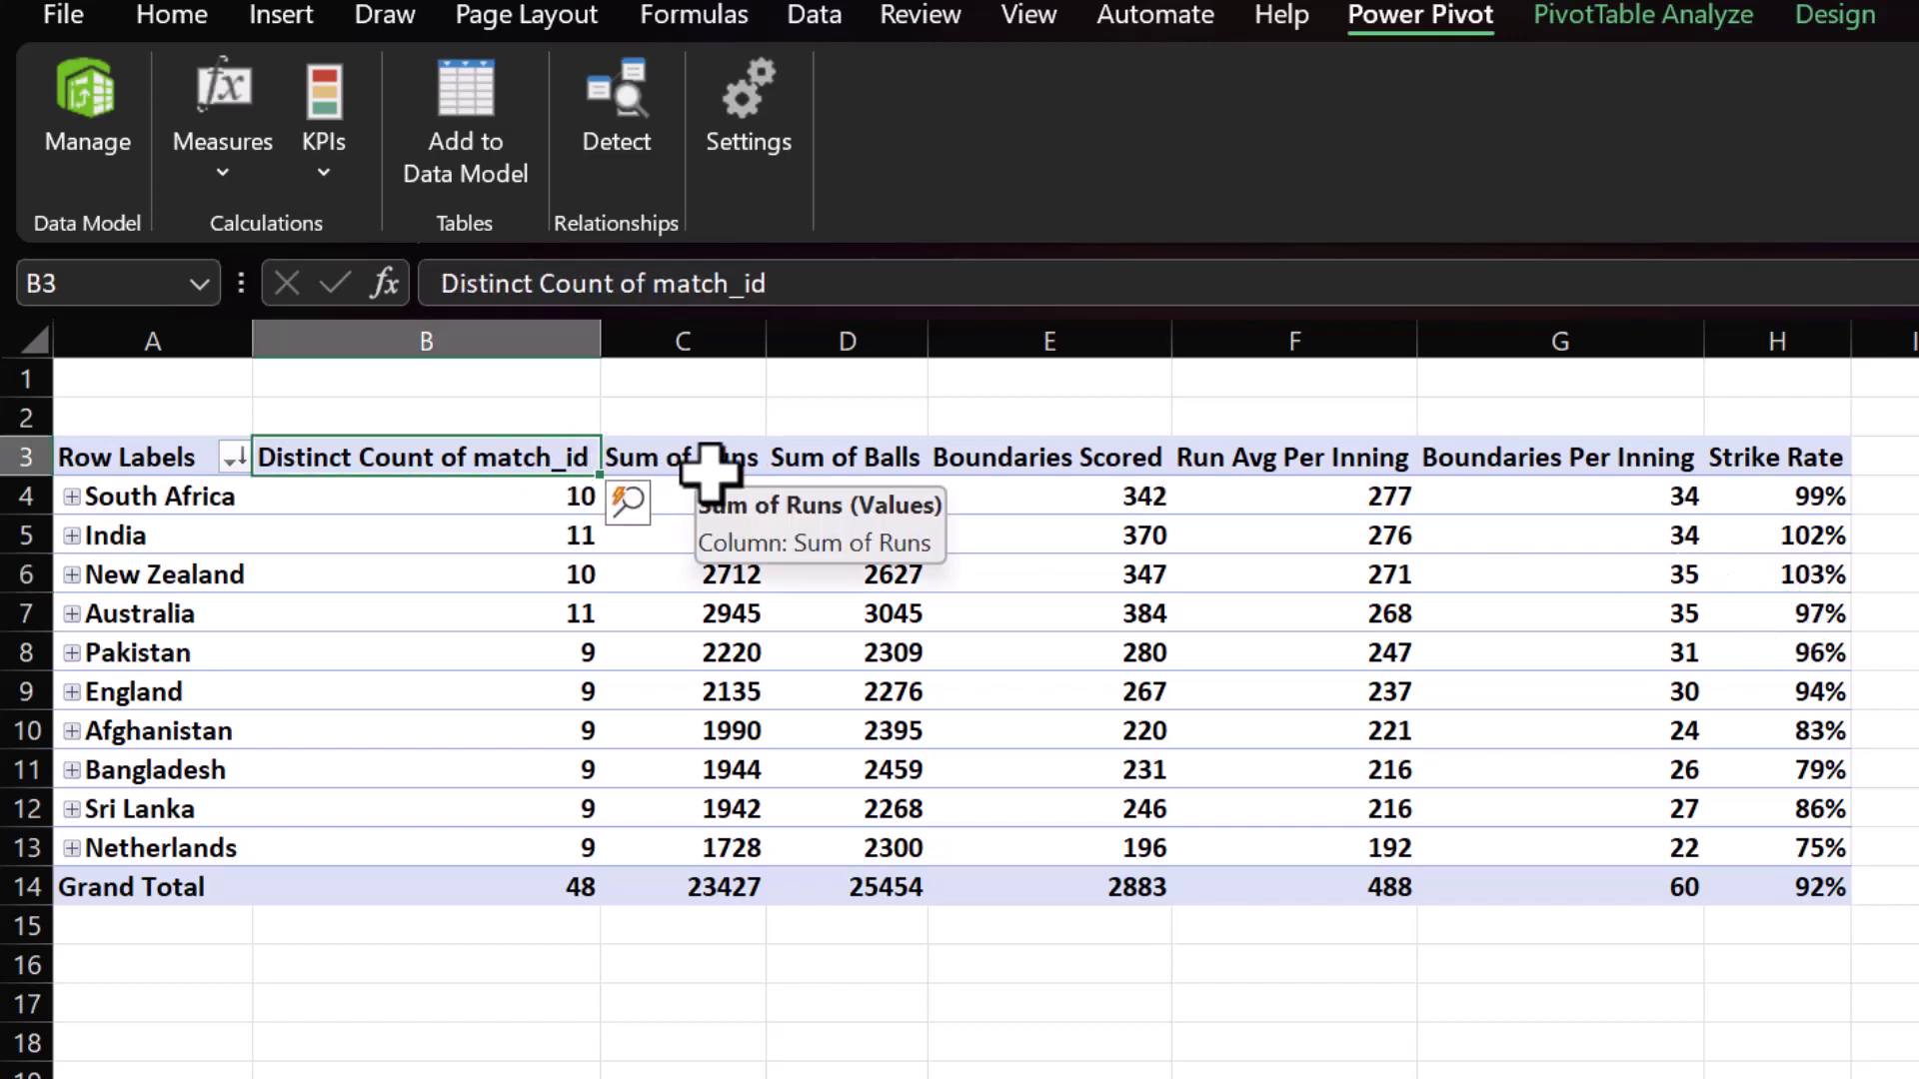
pyautogui.write('Matches')
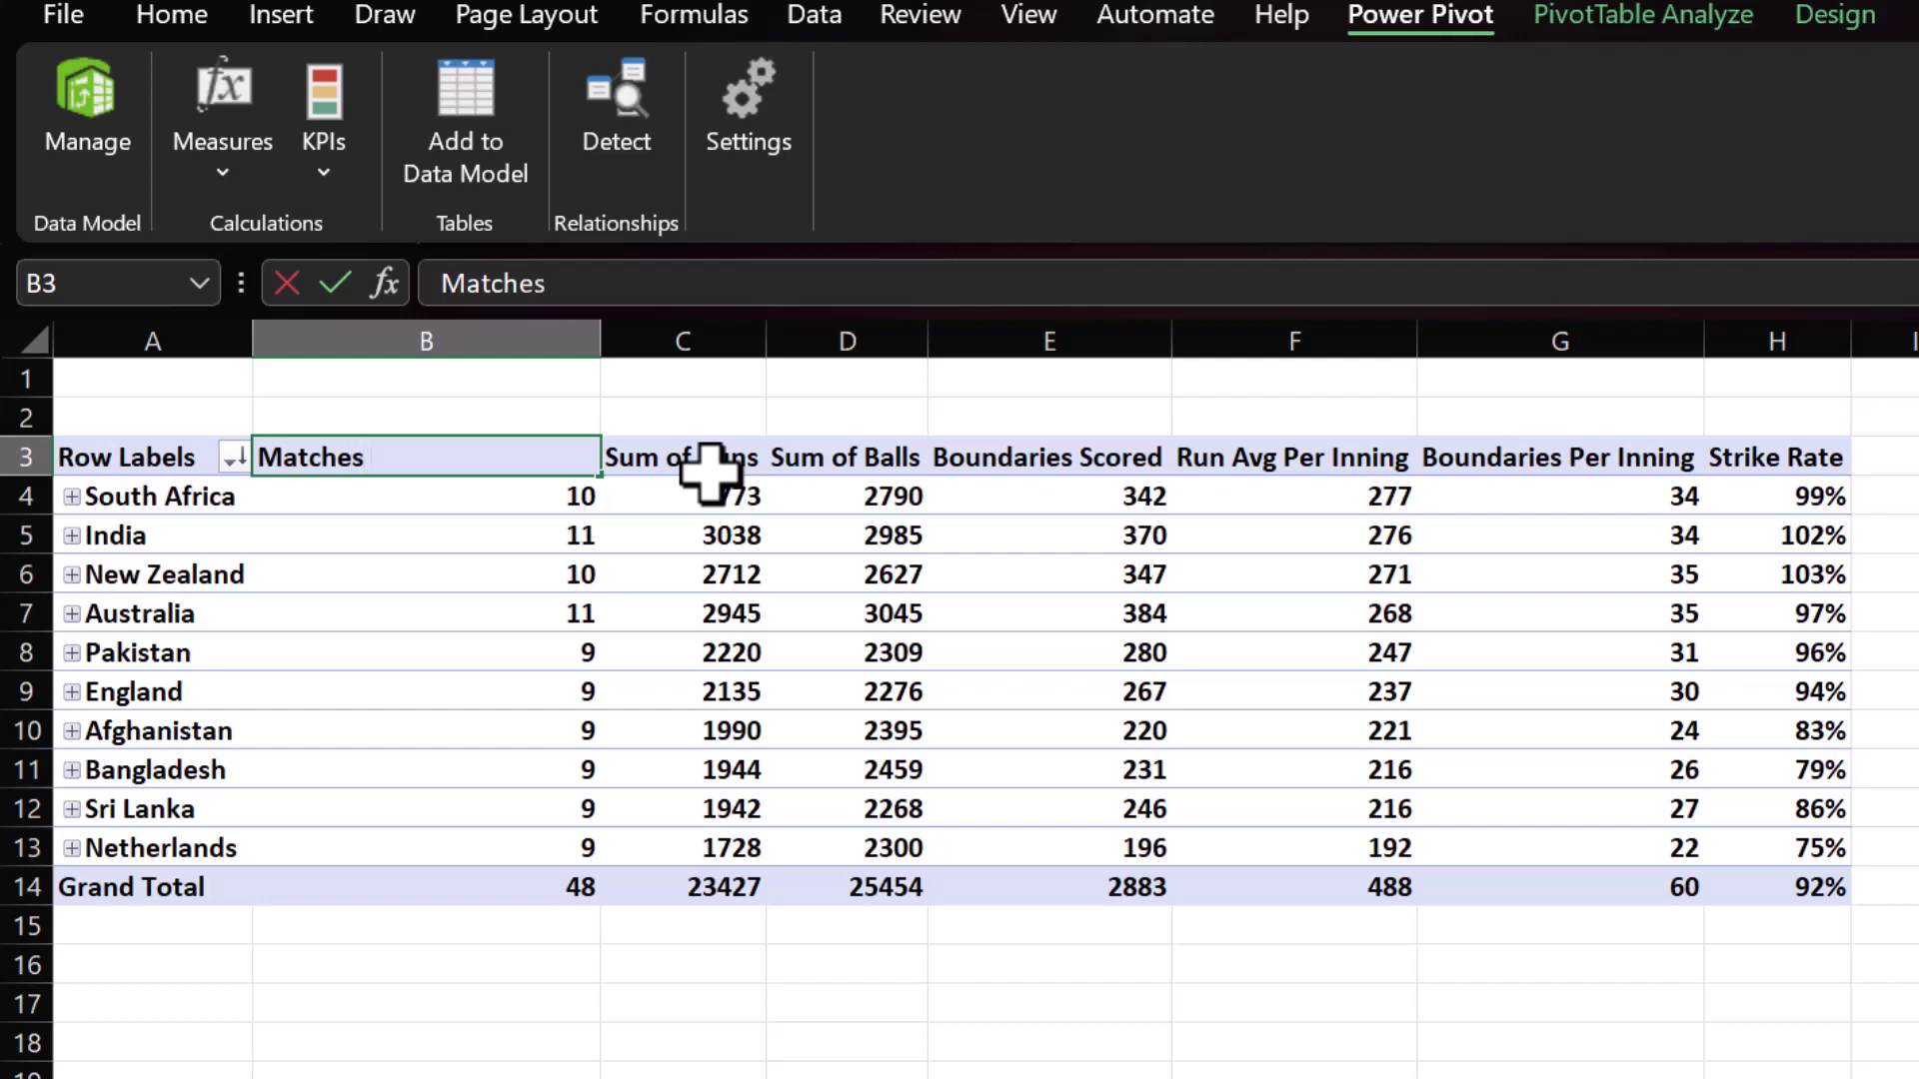
pyautogui.write(' Played')
pyautogui.press('Tab')
# - Rename the Sum of Runs header to Total Runs and the Sum of Balls header to Total Balls
pyautogui.write('R')
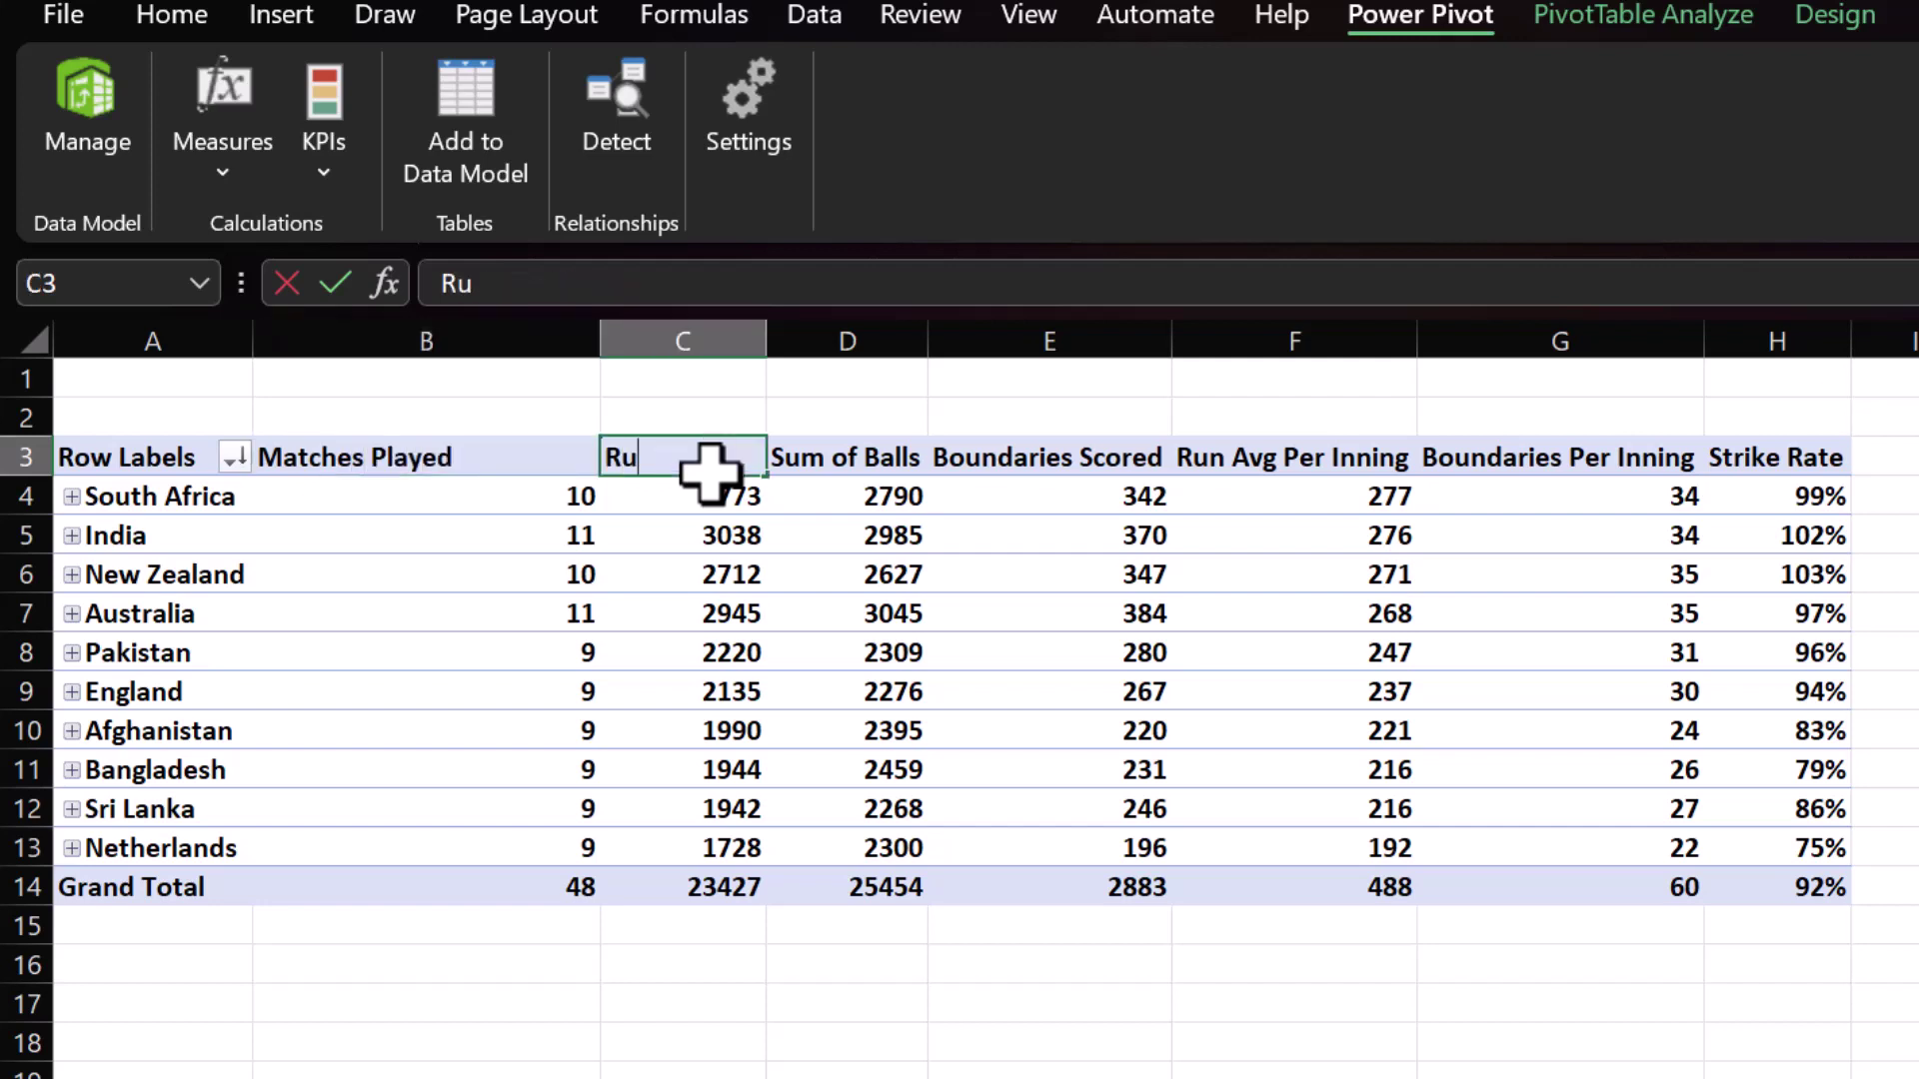
pyautogui.write('otal Ru')
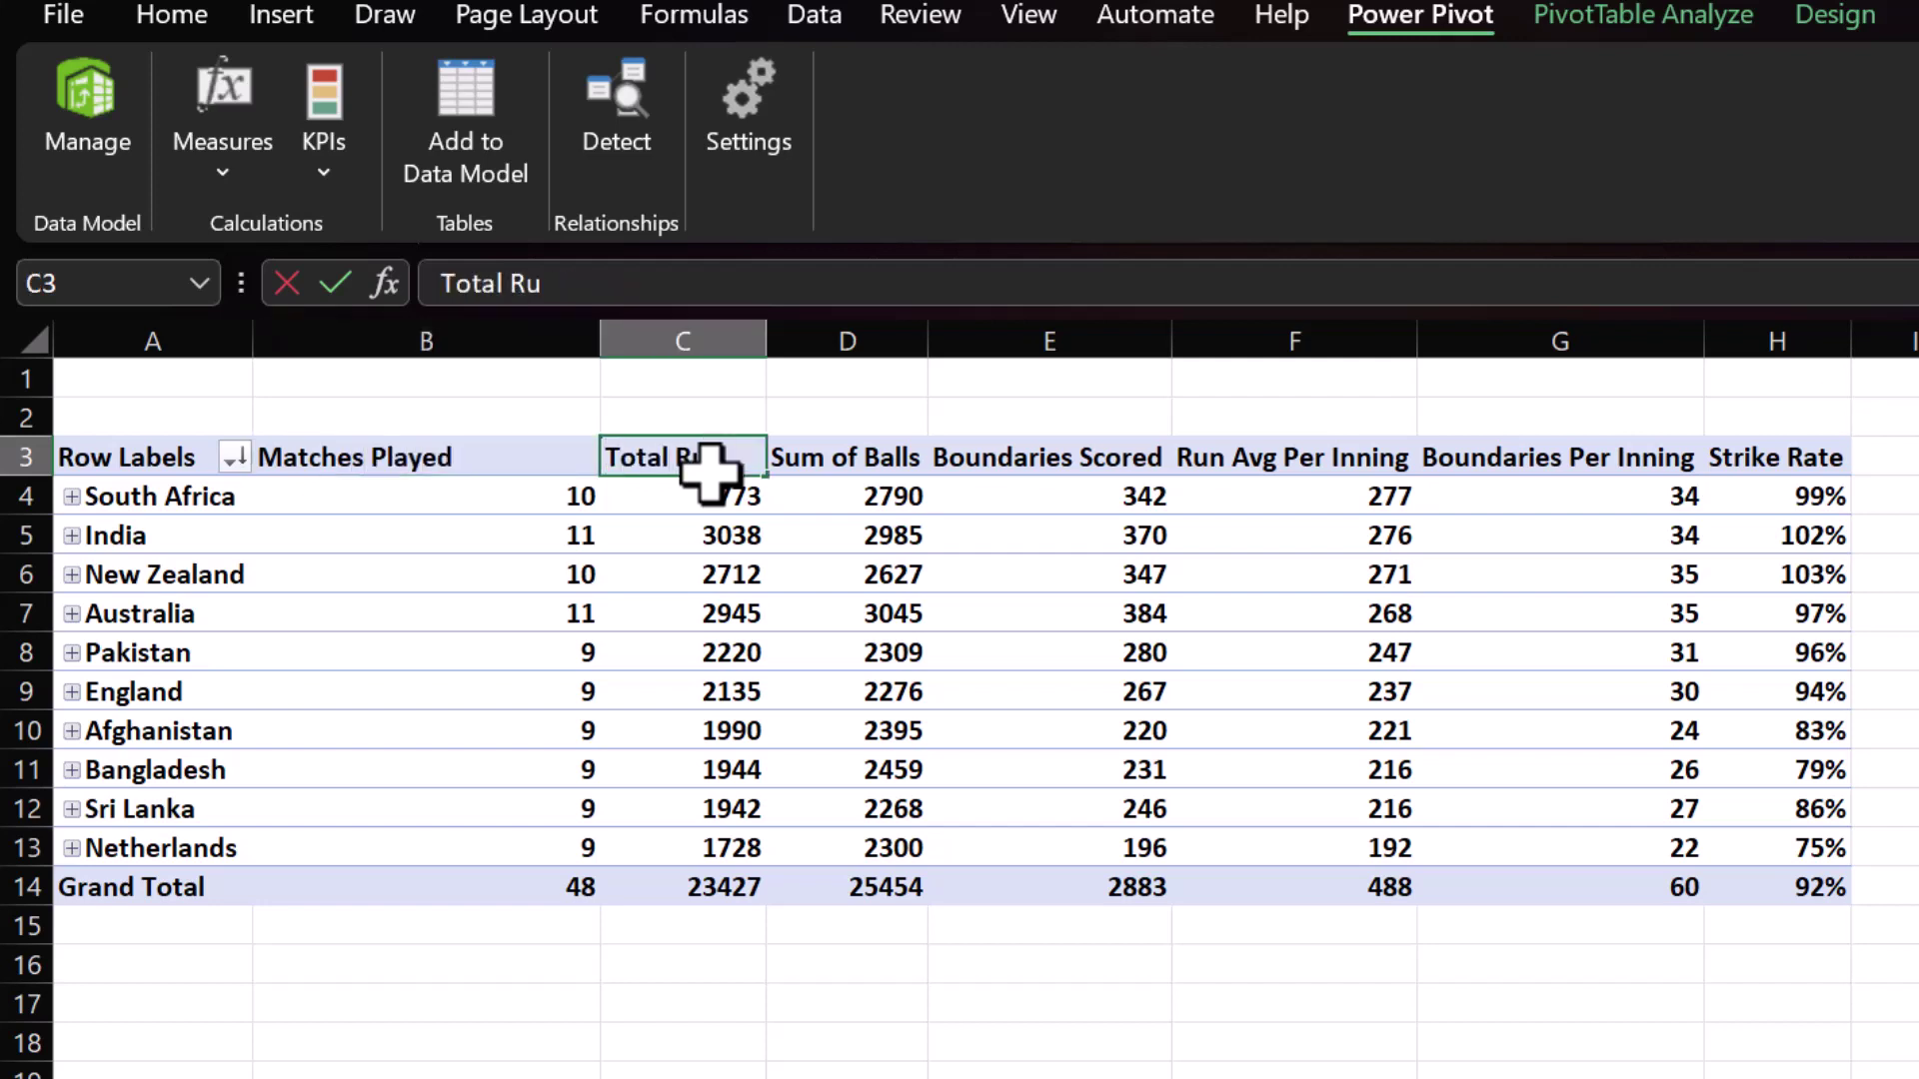
pyautogui.write('ns')
pyautogui.press('Tab')
pyautogui.write('T')
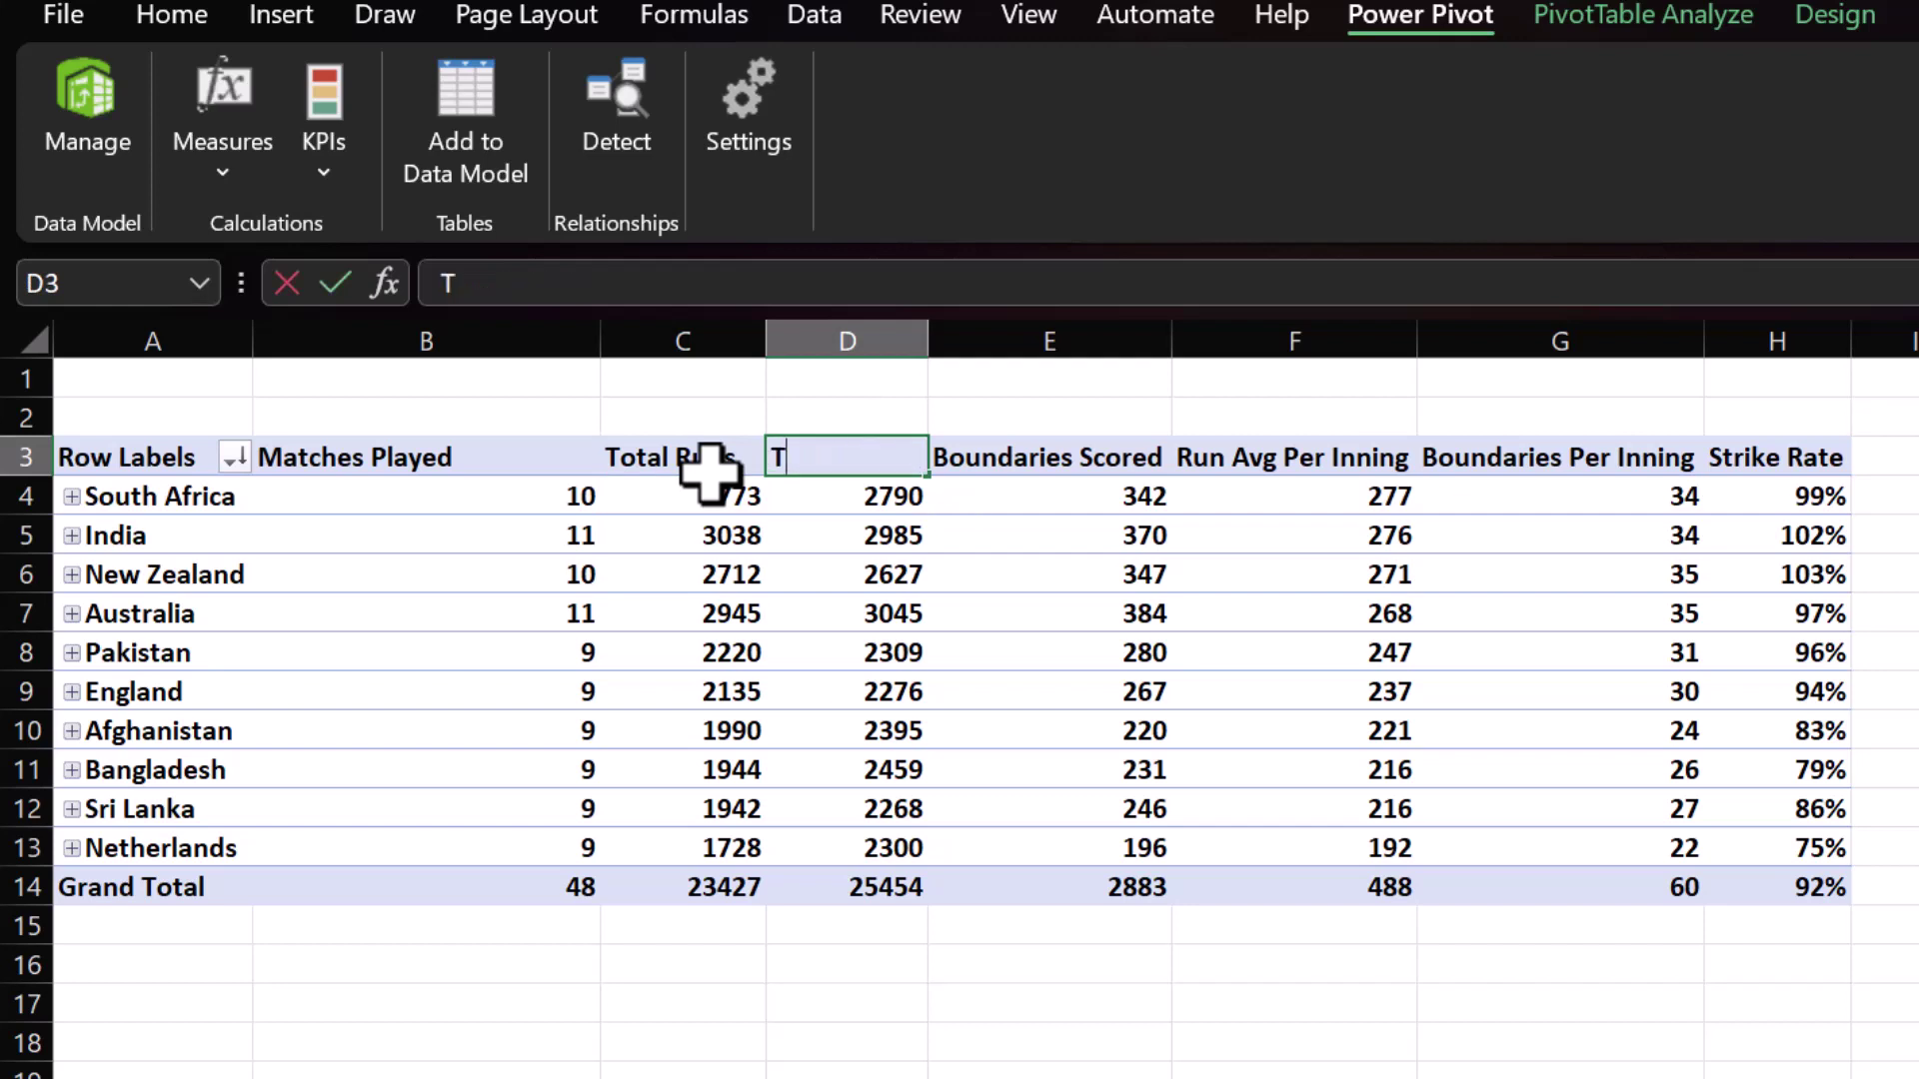
pyautogui.press('Tab')
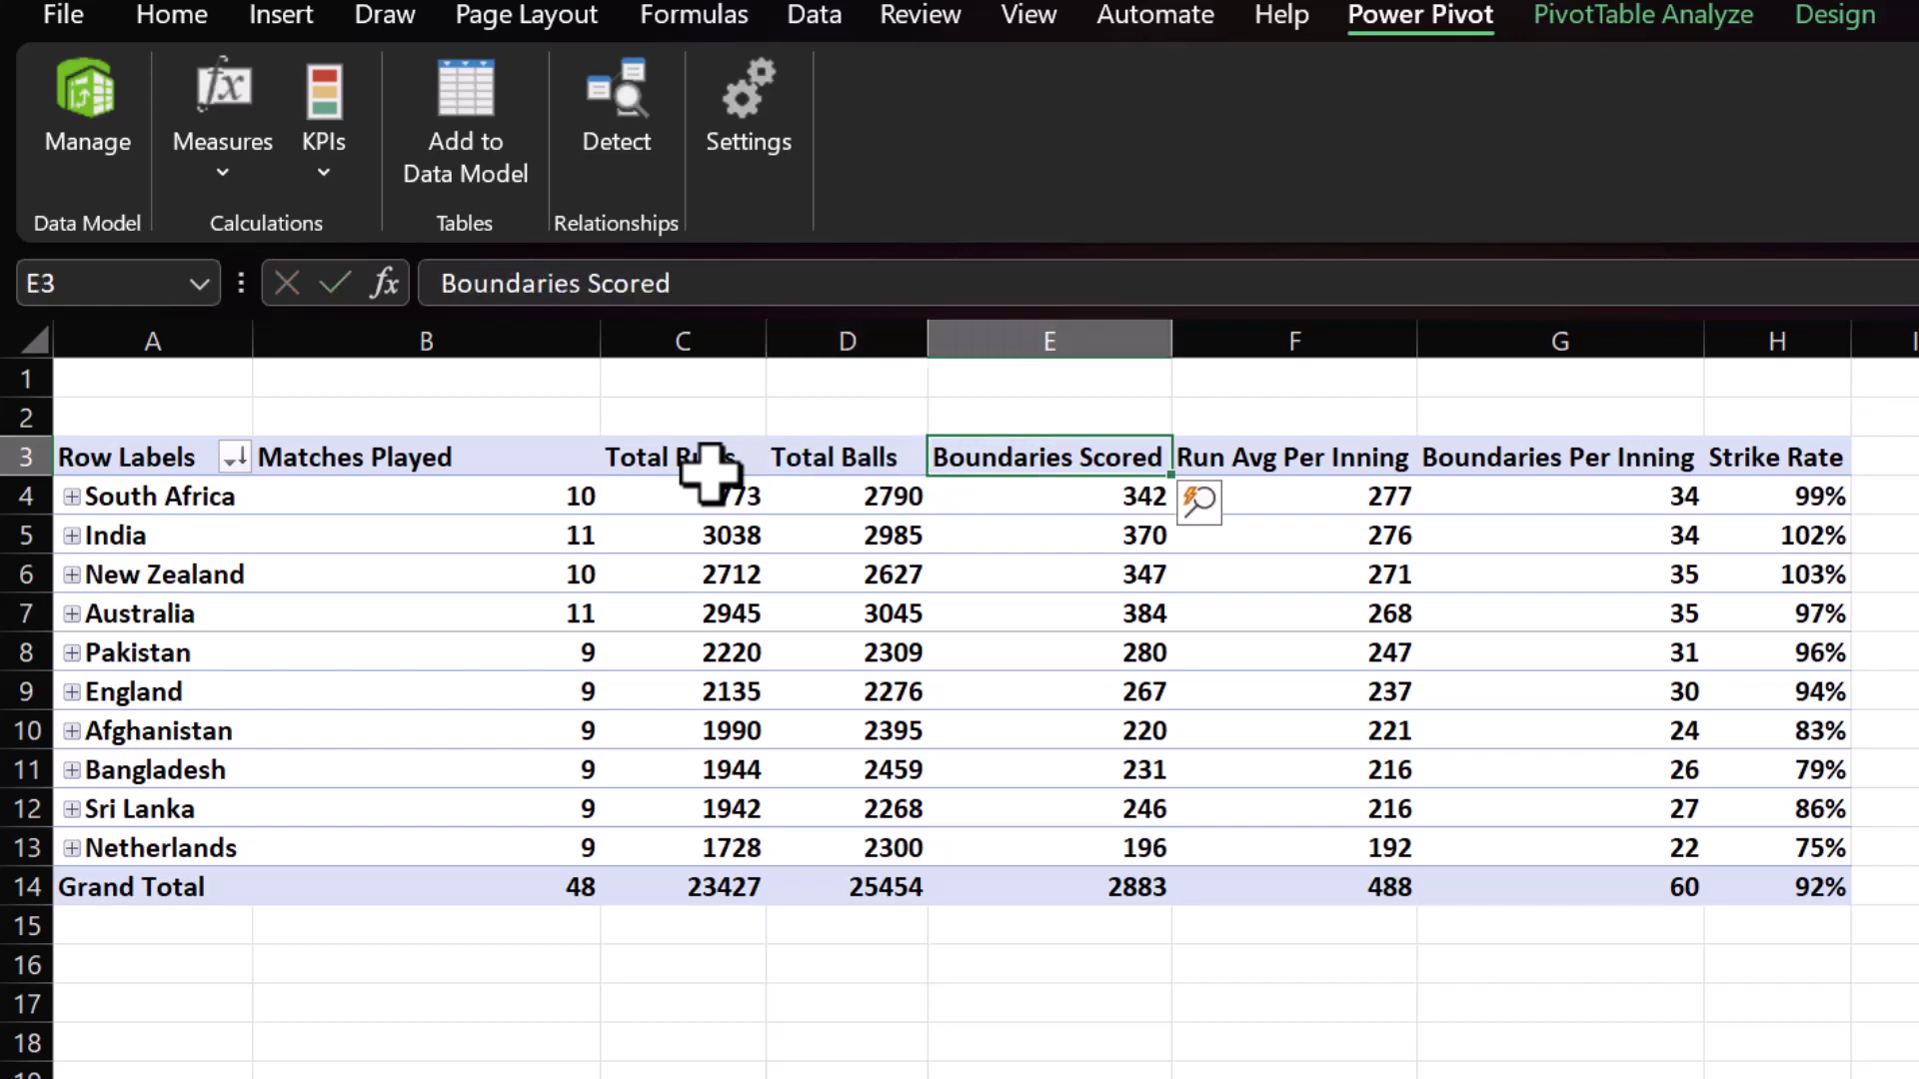
pyautogui.press('Tab')
pyautogui.press('Tab')
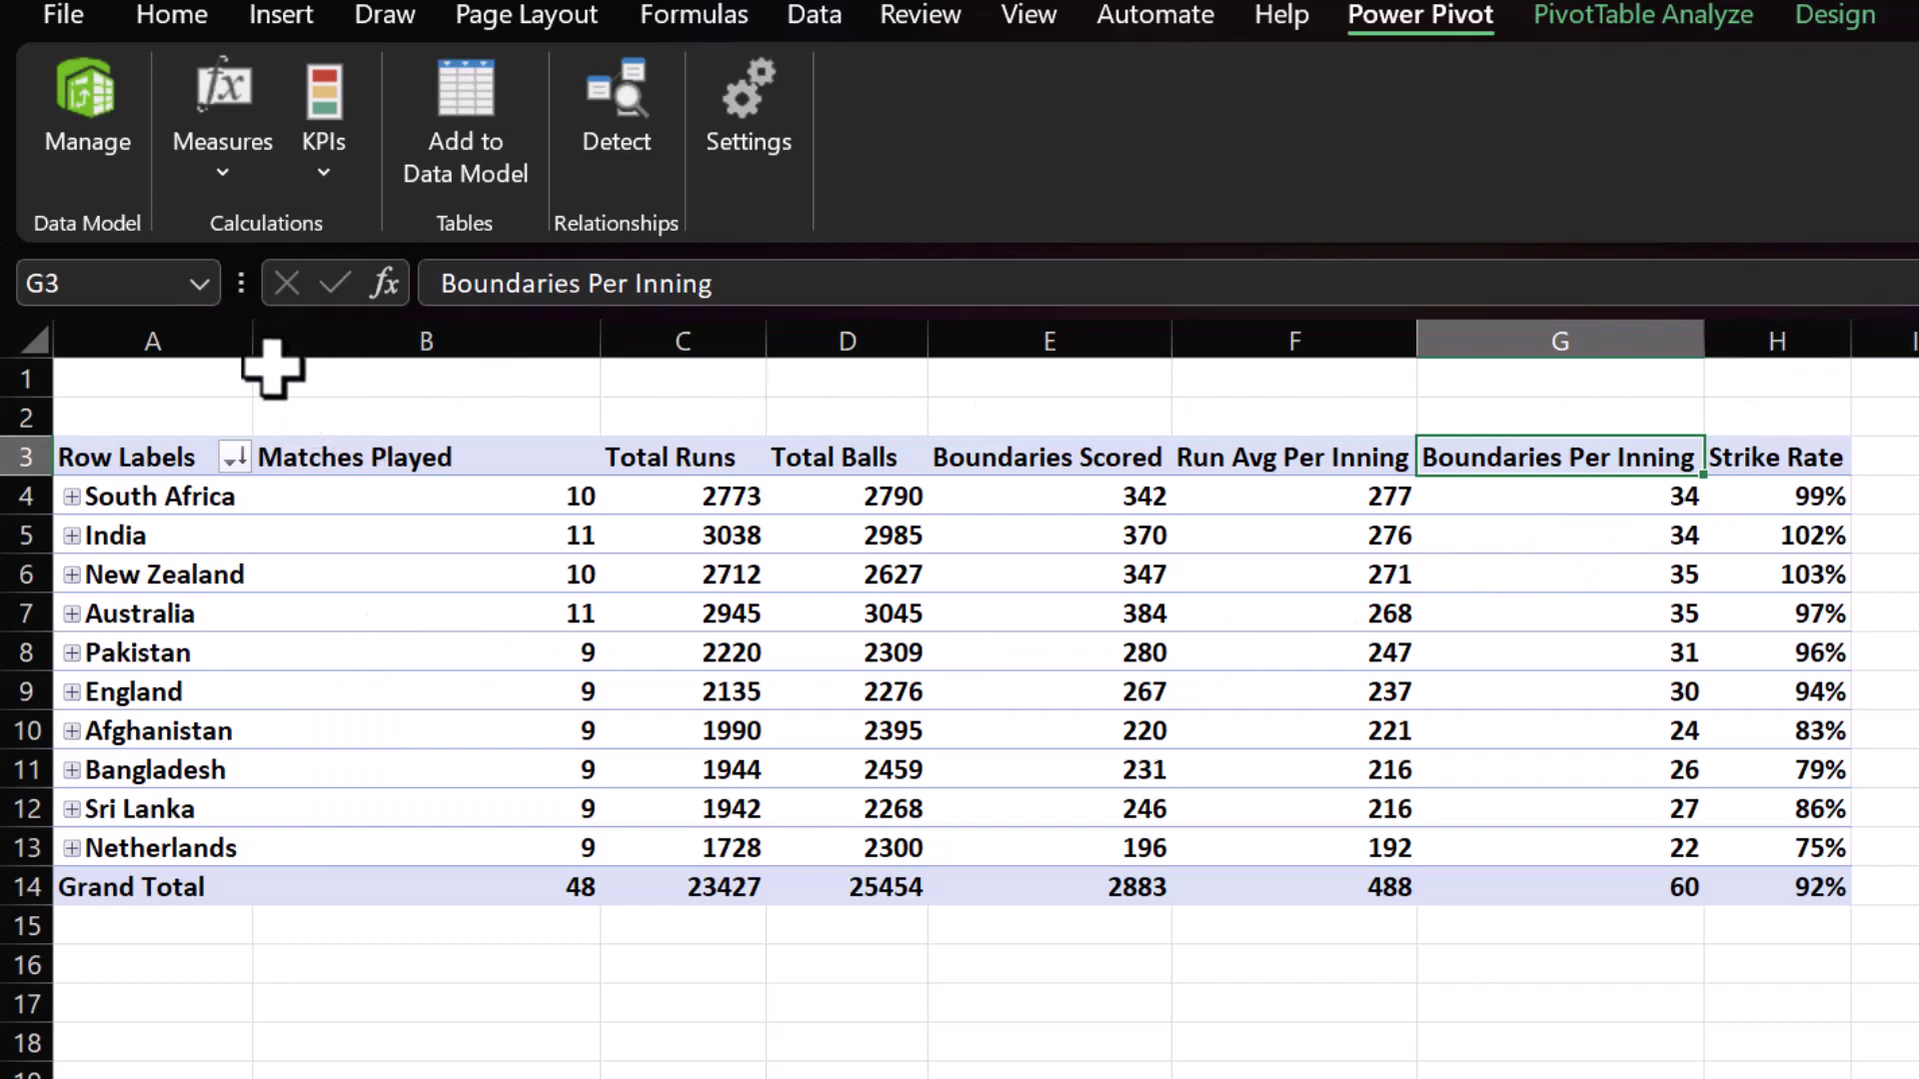
# - Give columns A through H one uniform width, just wide enough to fit the Matches Played header
pyautogui.moveTo(253, 341); pyautogui.dragTo(1872, 341)
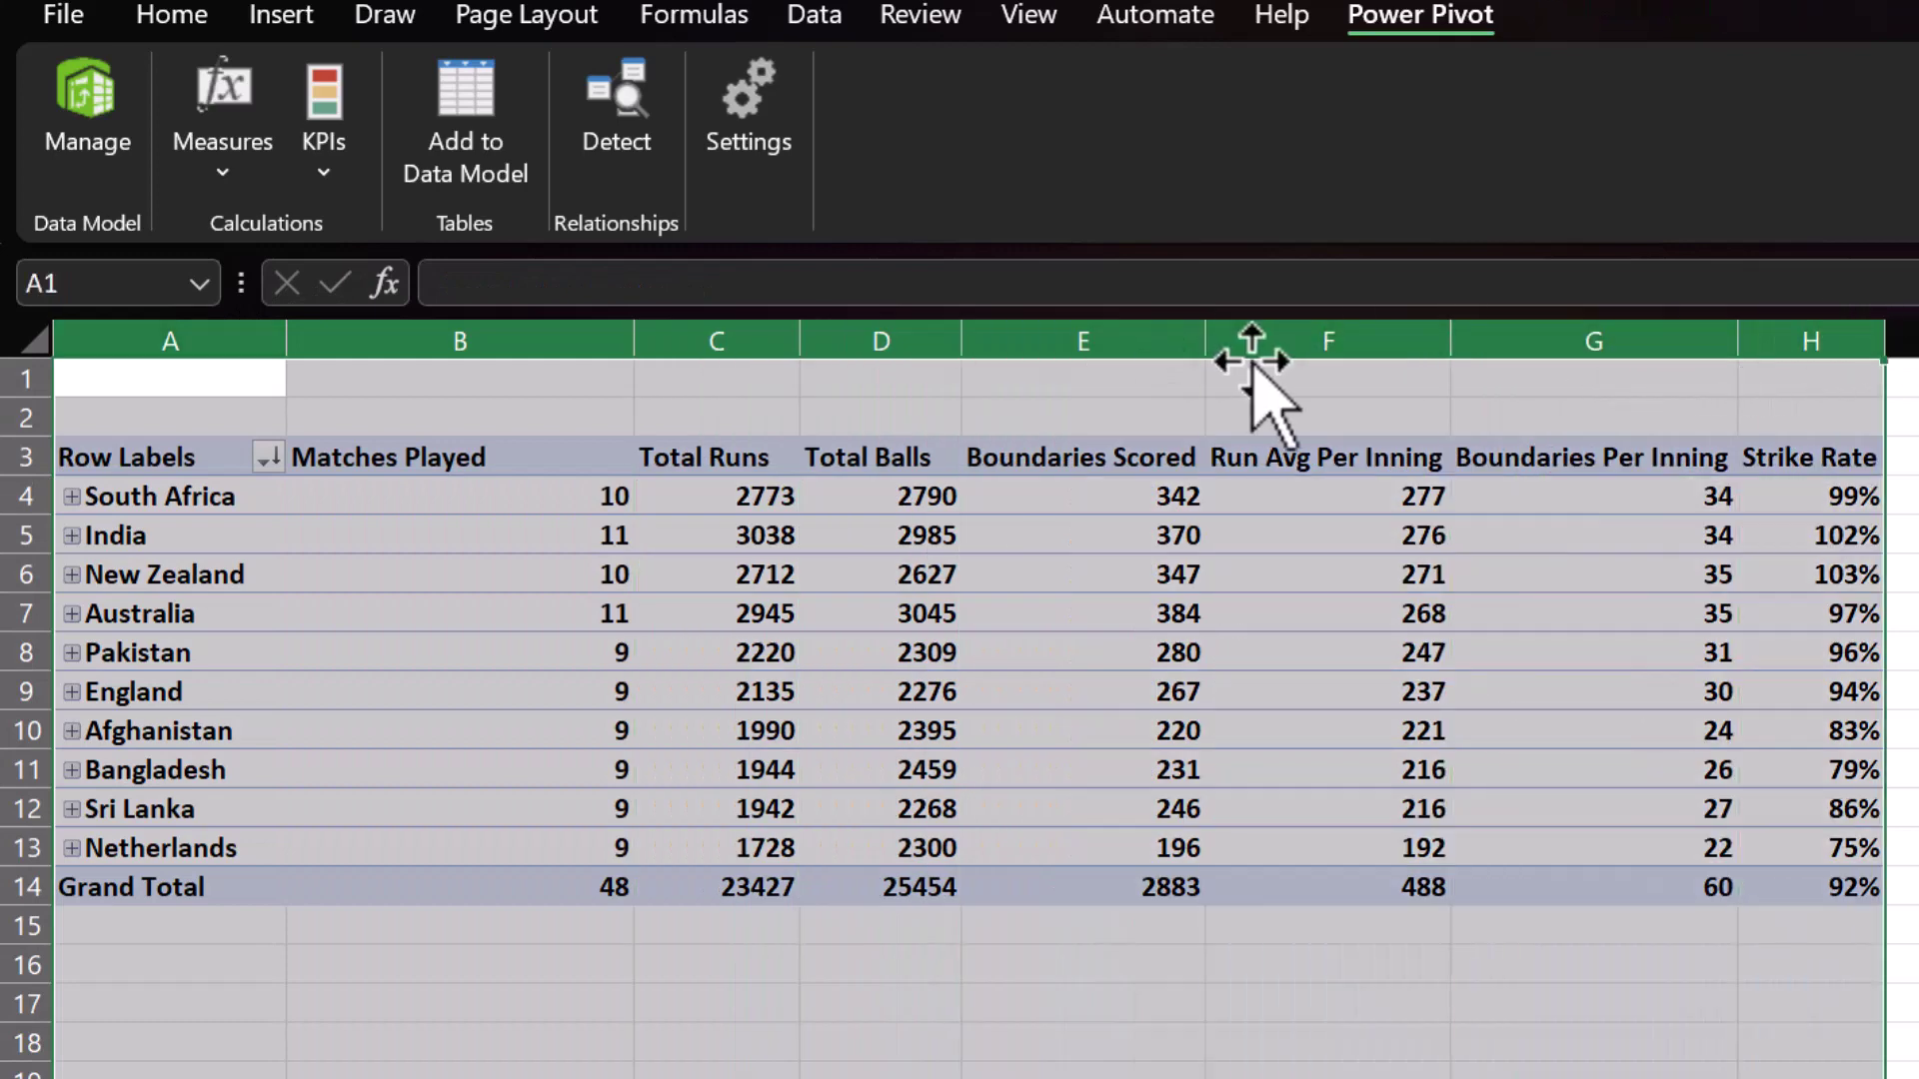
pyautogui.moveTo(1740, 341); pyautogui.dragTo(1667, 341)
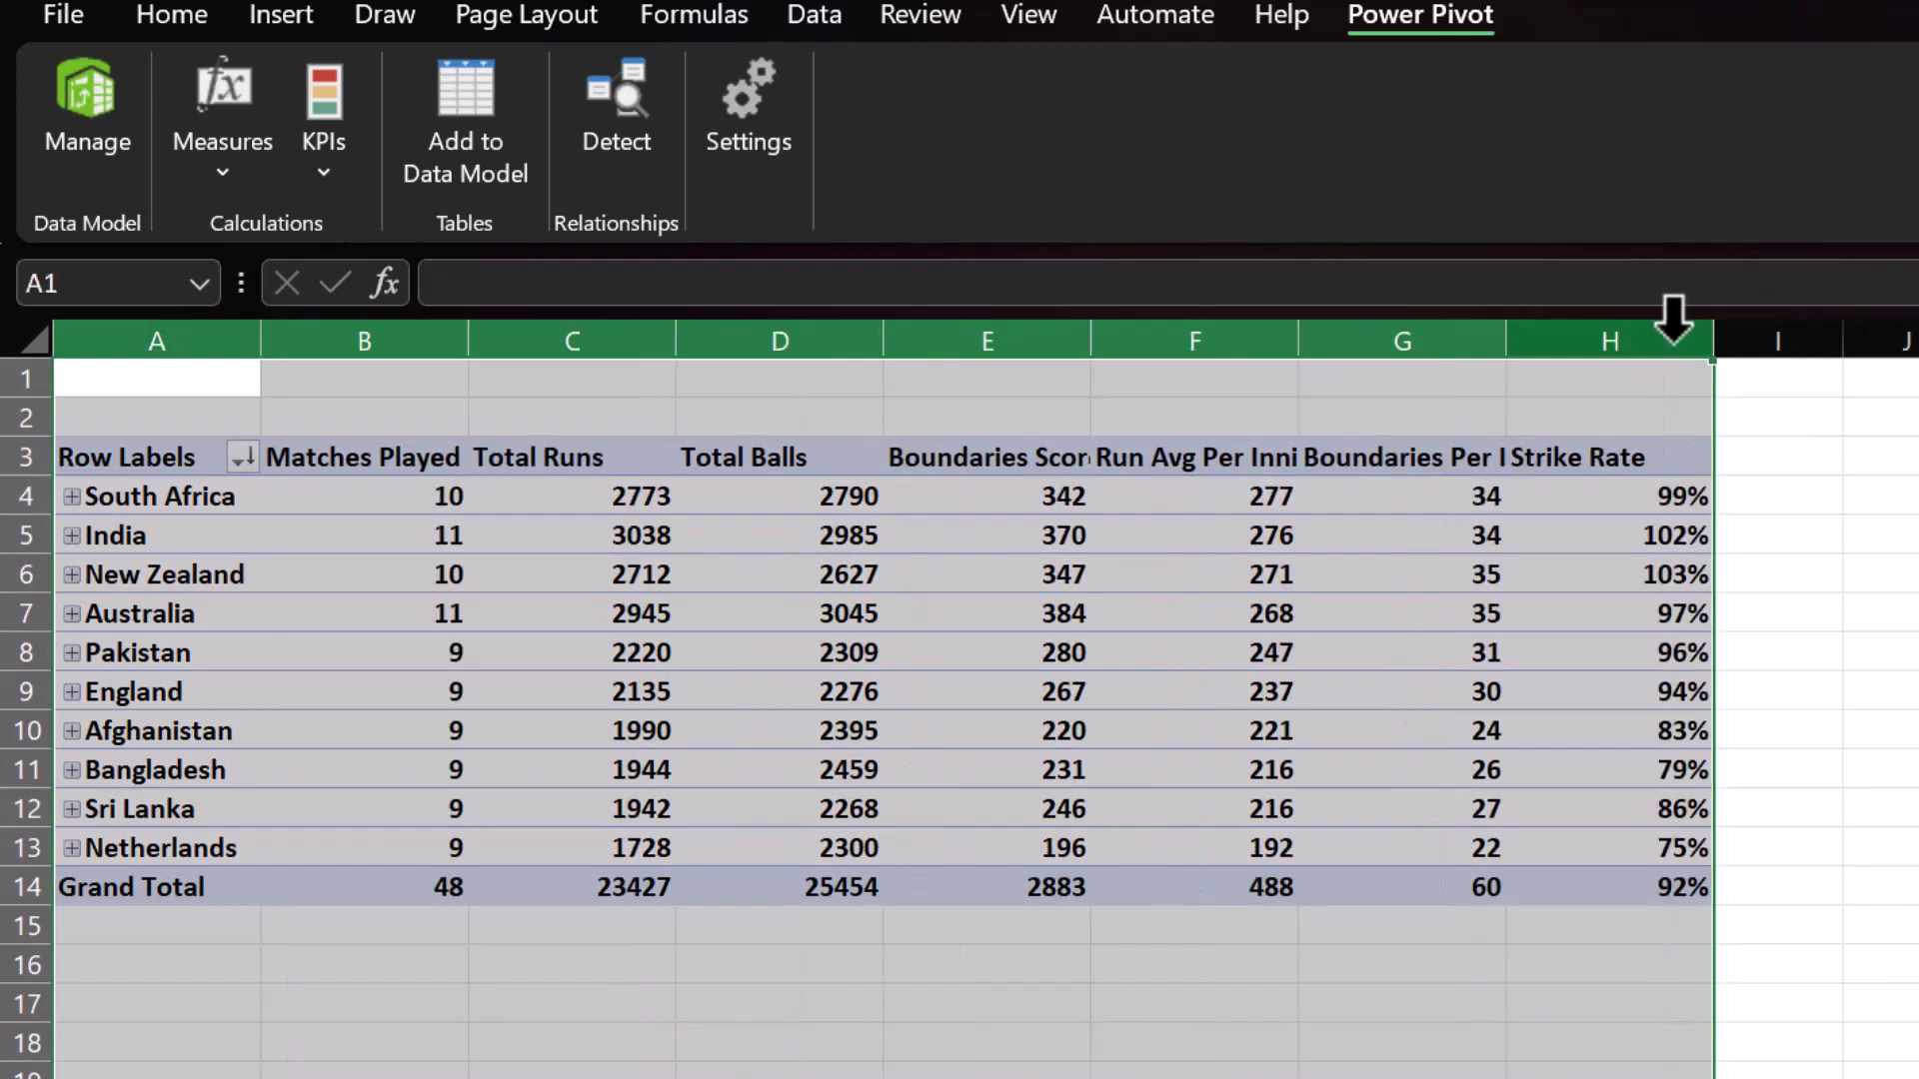
pyautogui.click(1306, 459)
# - Wrap the text of the header row 3 so the long PivotTable column headings fit on two lines
pyautogui.click(28, 457)
pyautogui.click(185, 24)
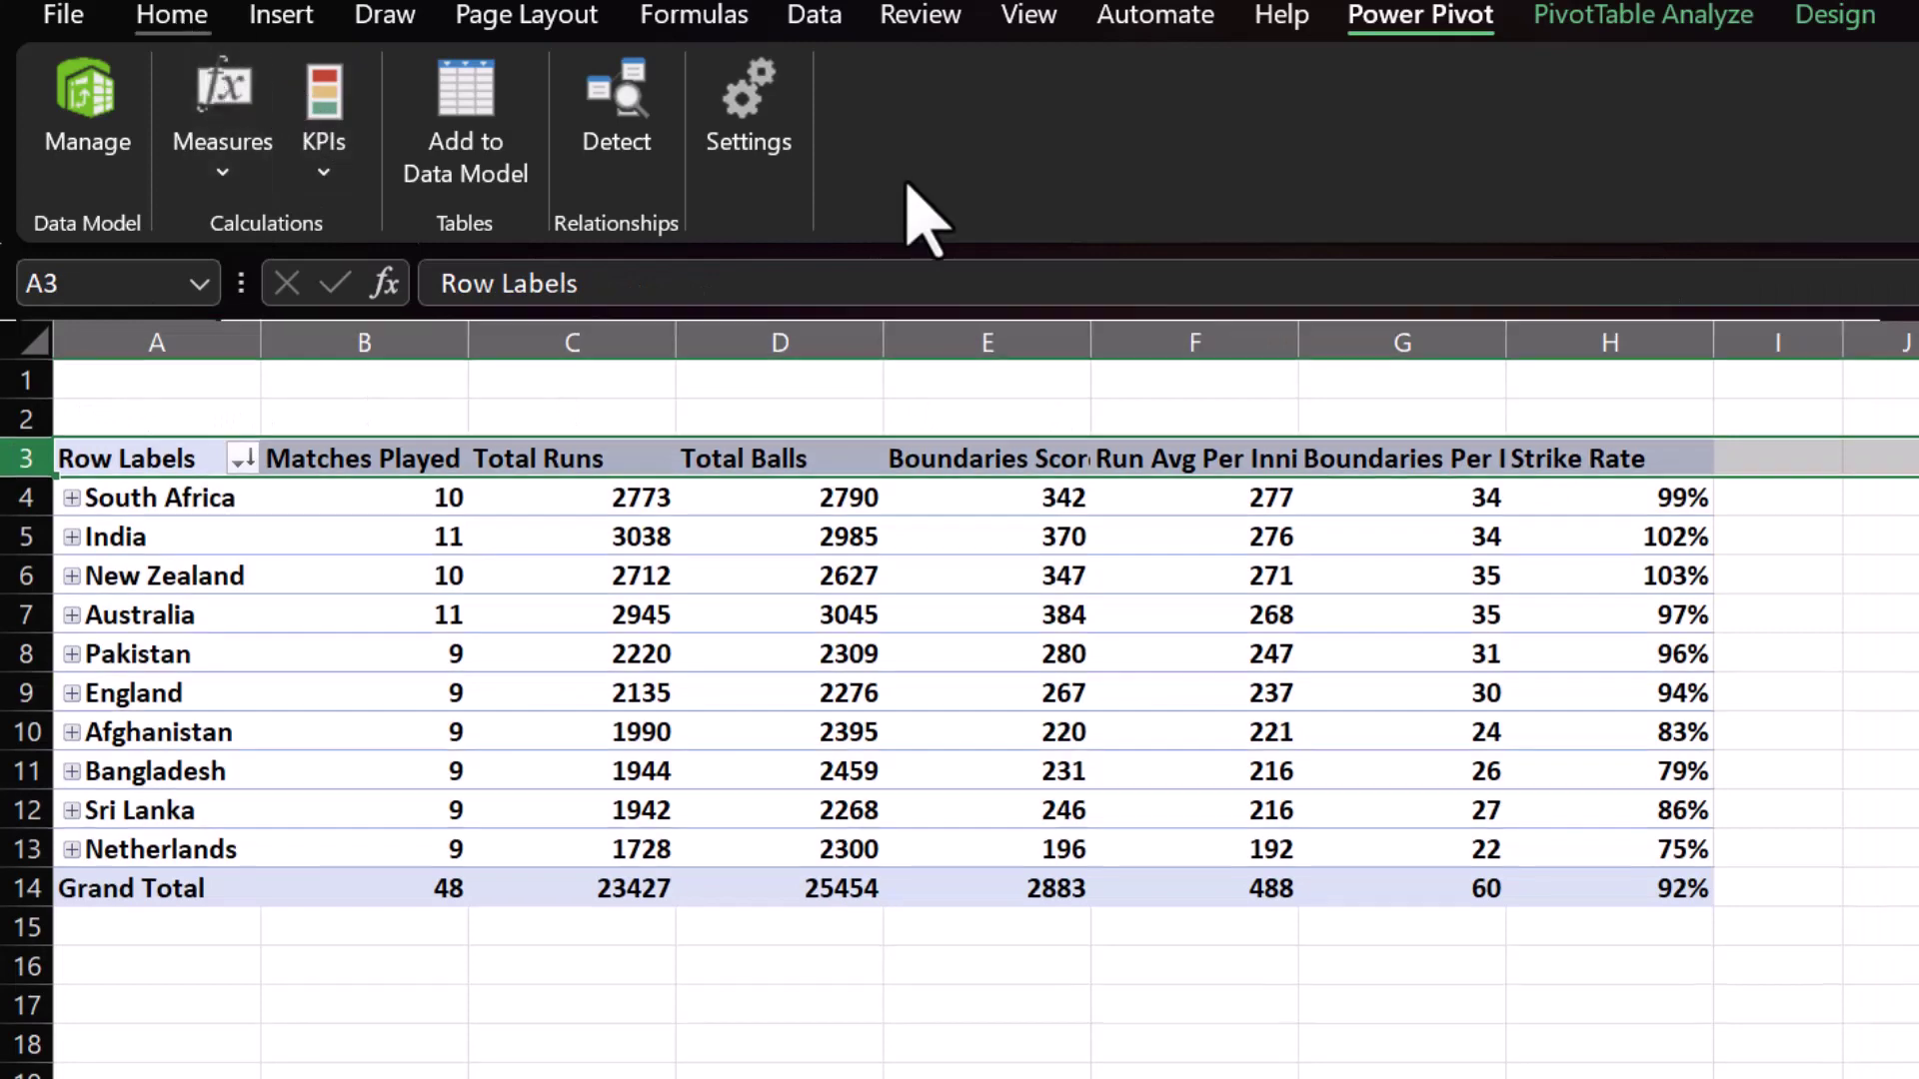
pyautogui.click(1027, 94)
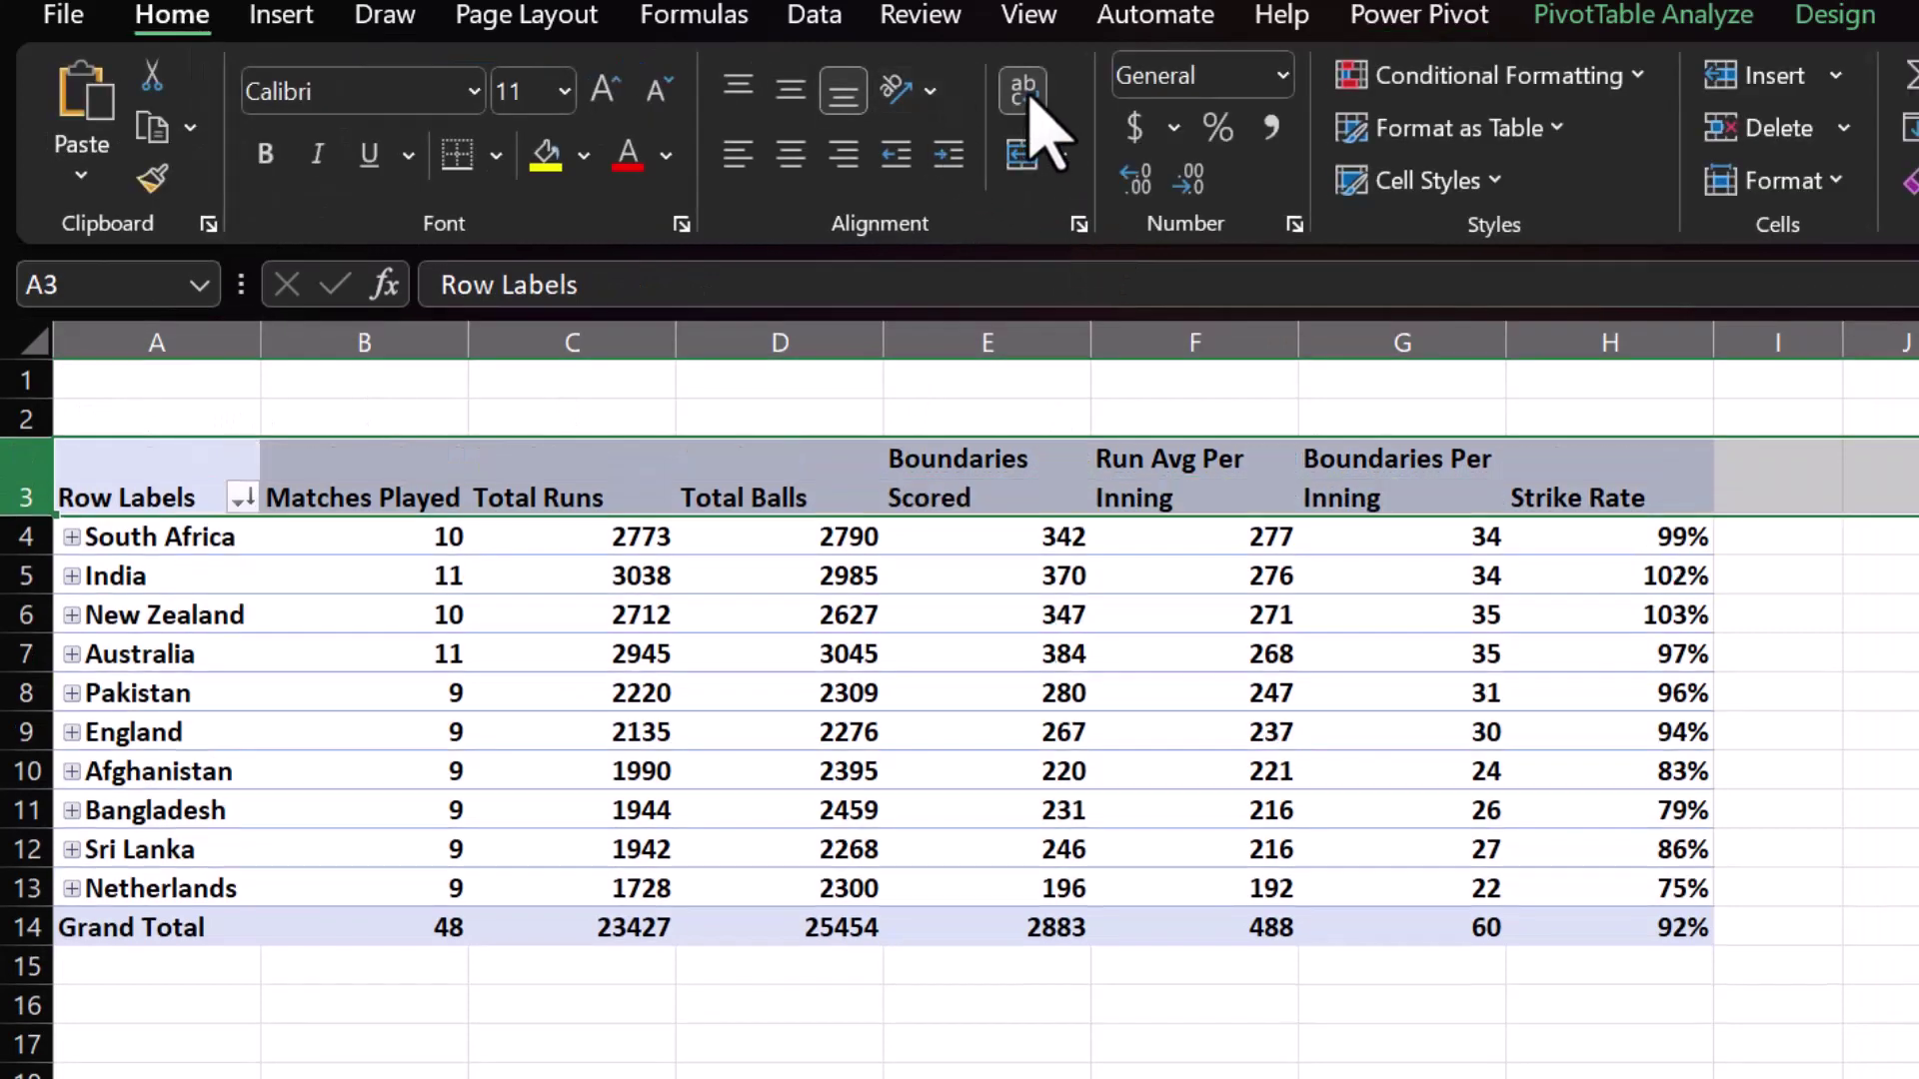
pyautogui.click(994, 564)
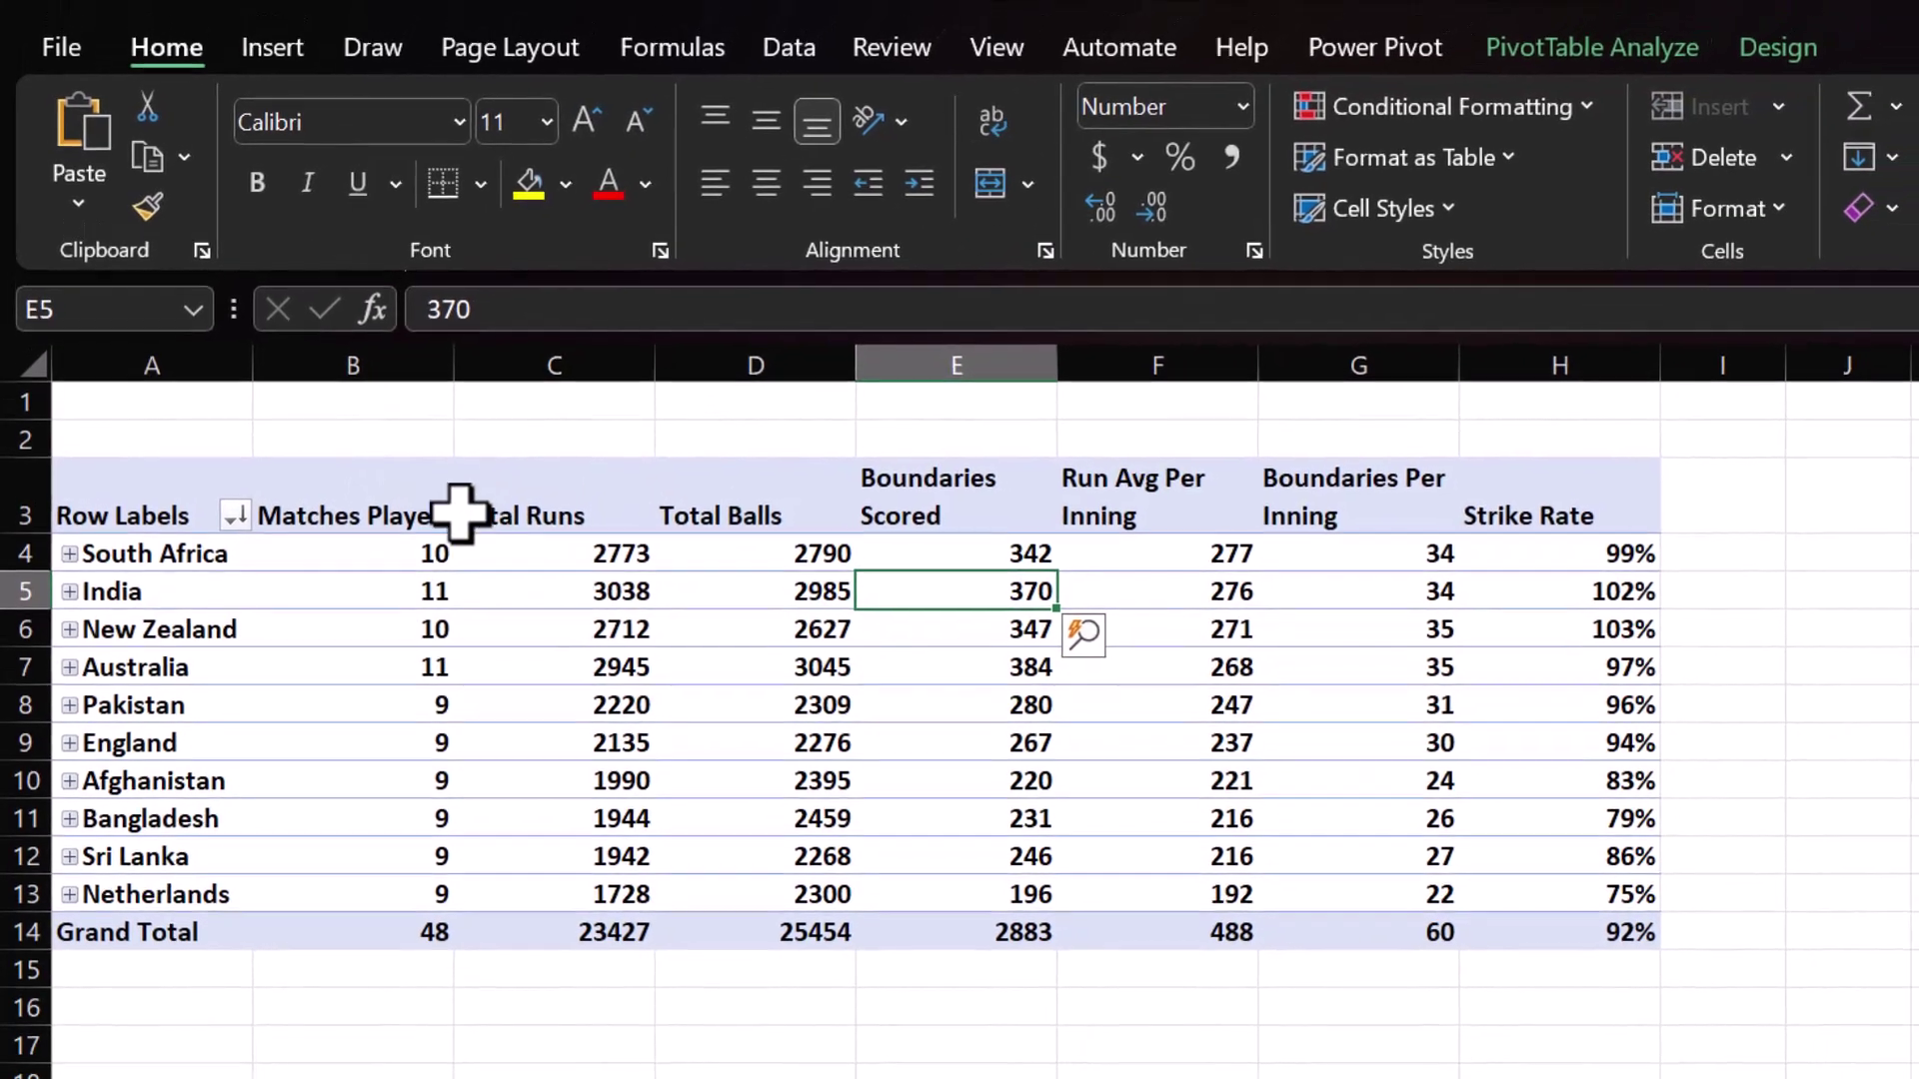
pyautogui.click(444, 510)
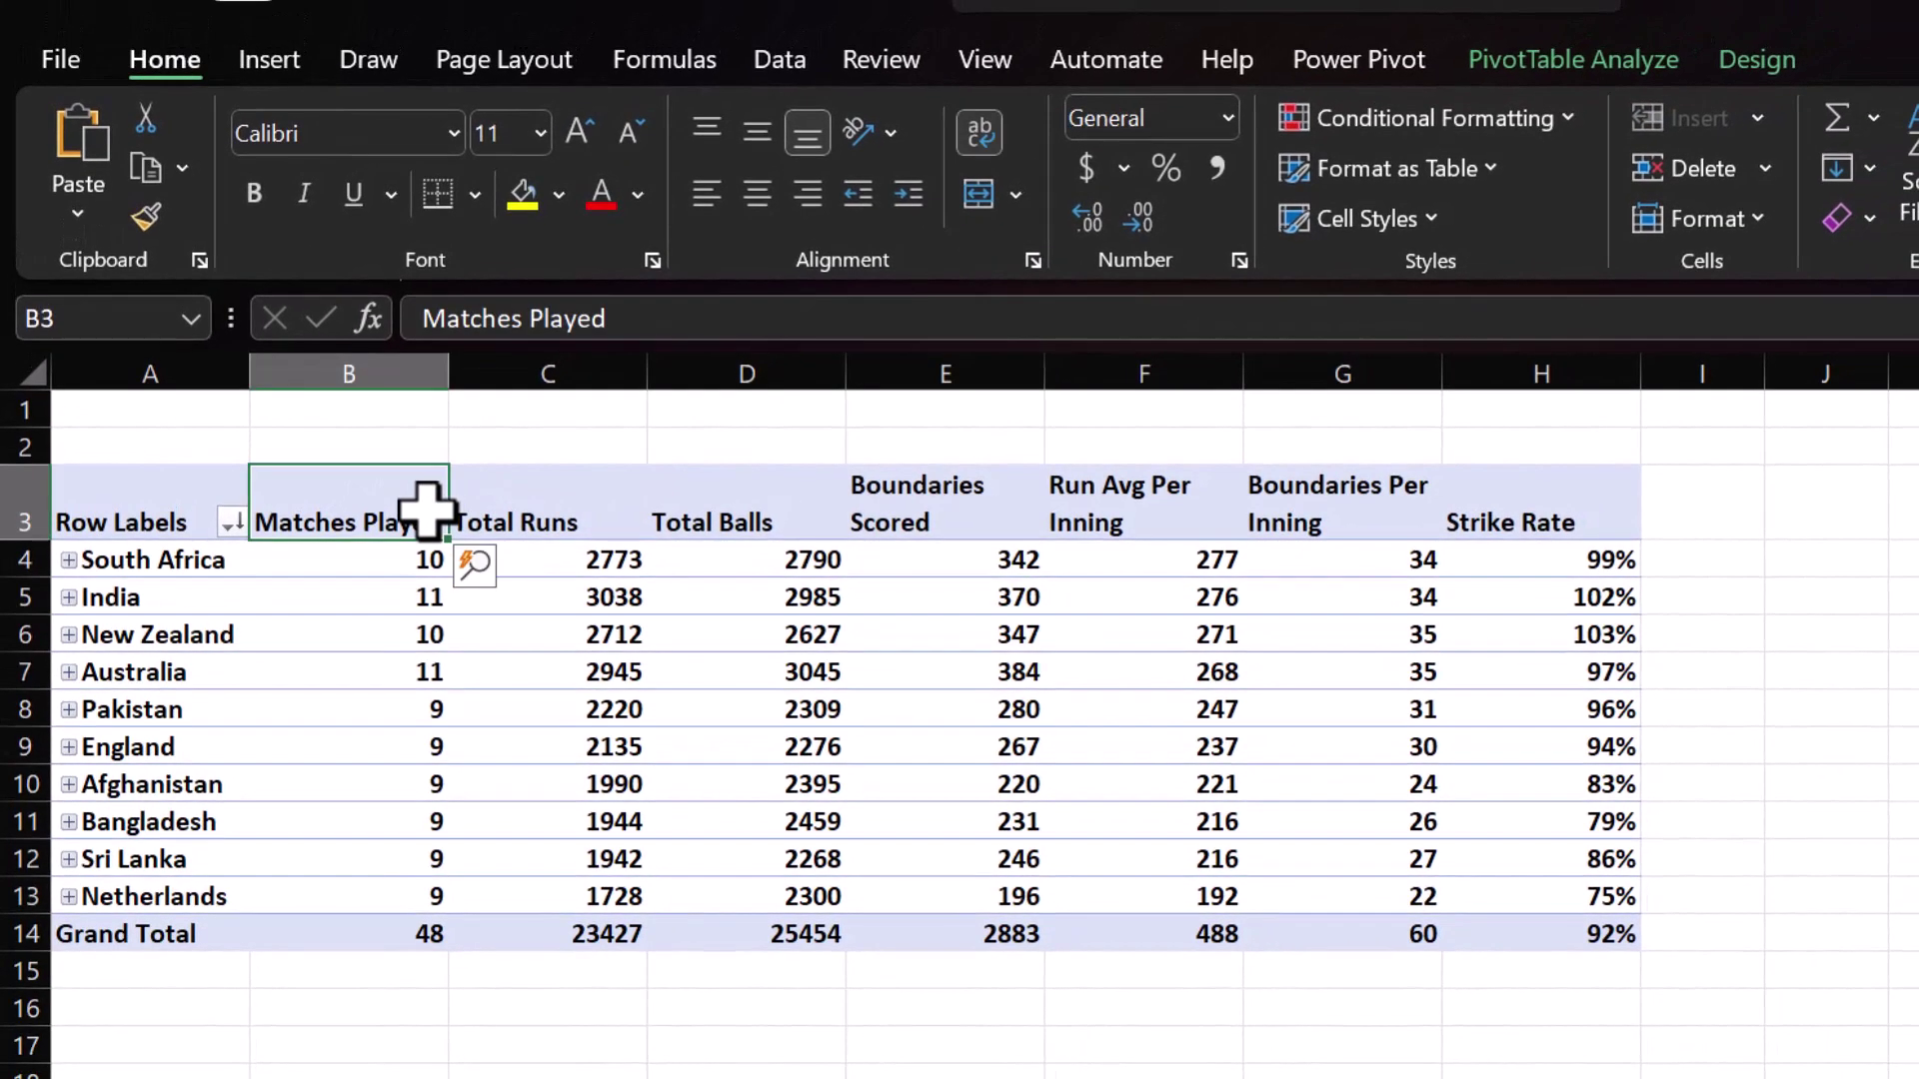
pyautogui.click(1128, 587)
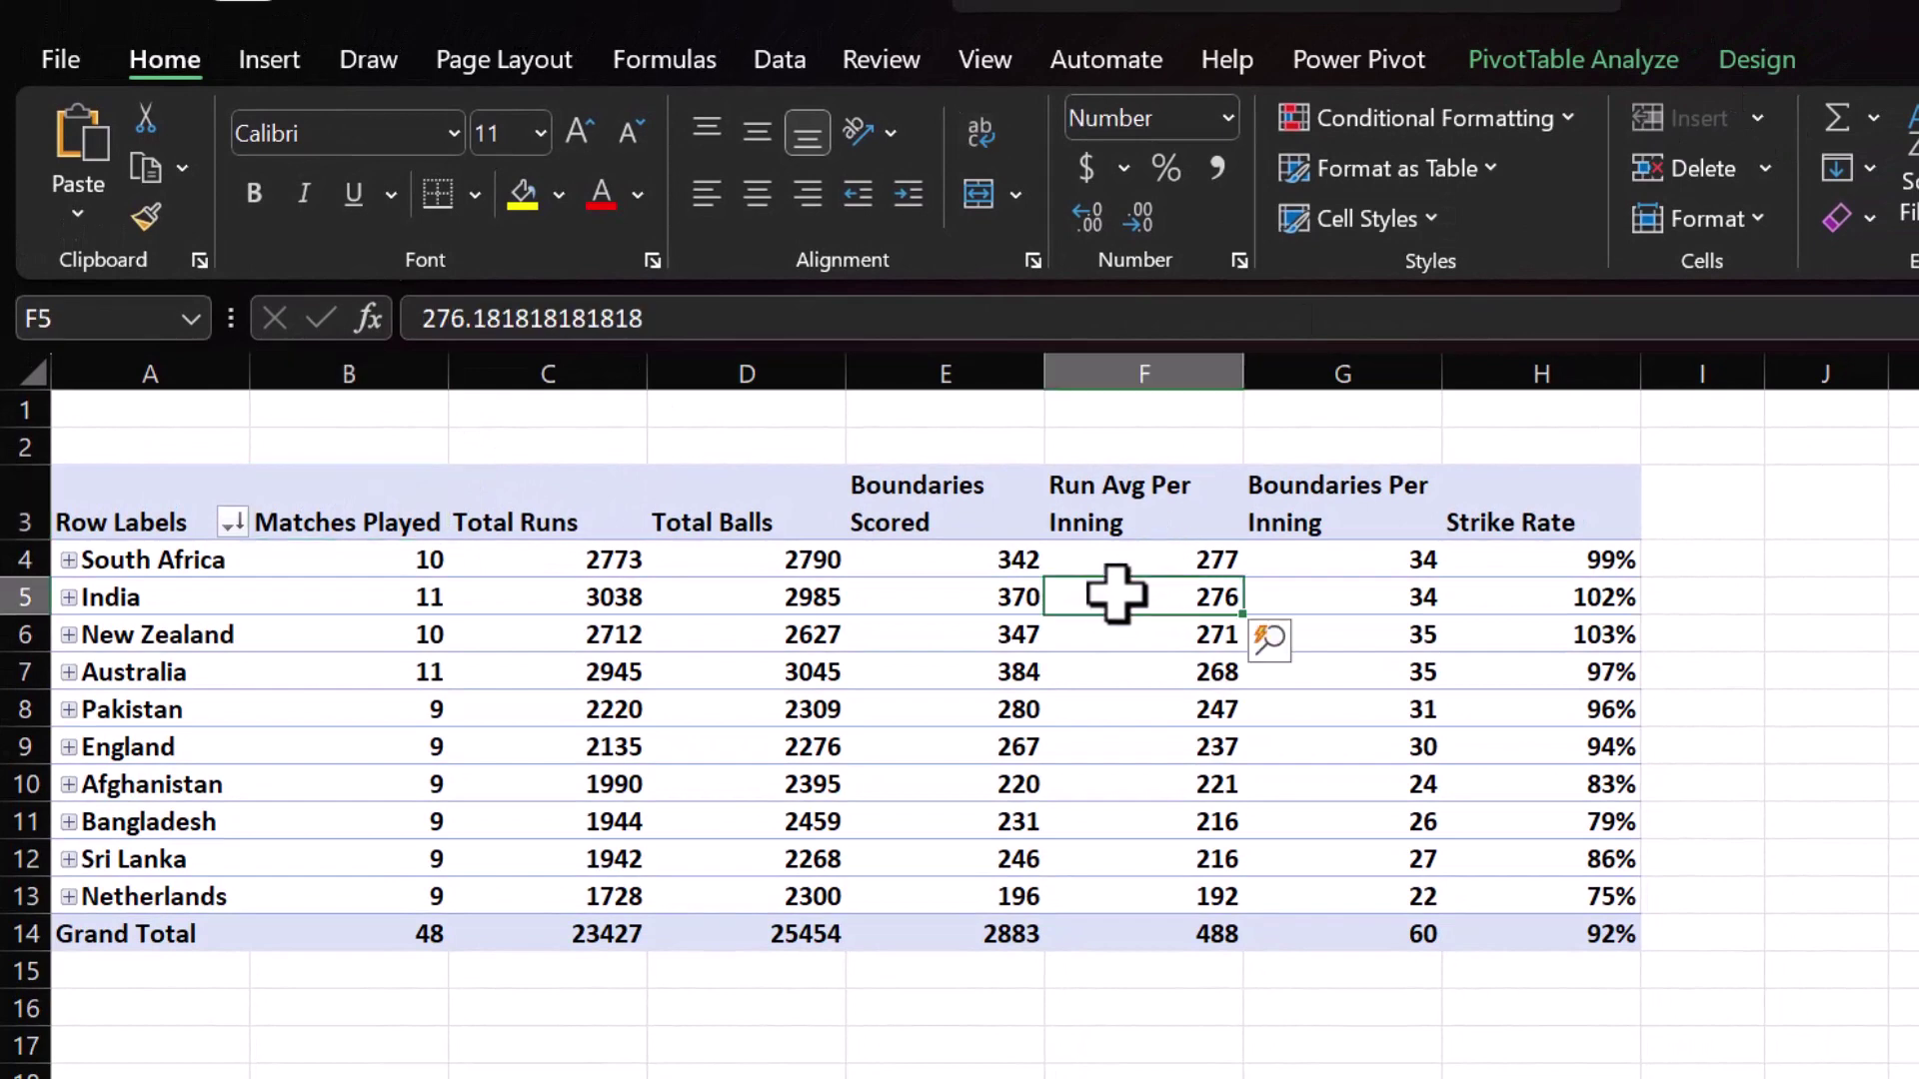
pyautogui.click(1105, 497)
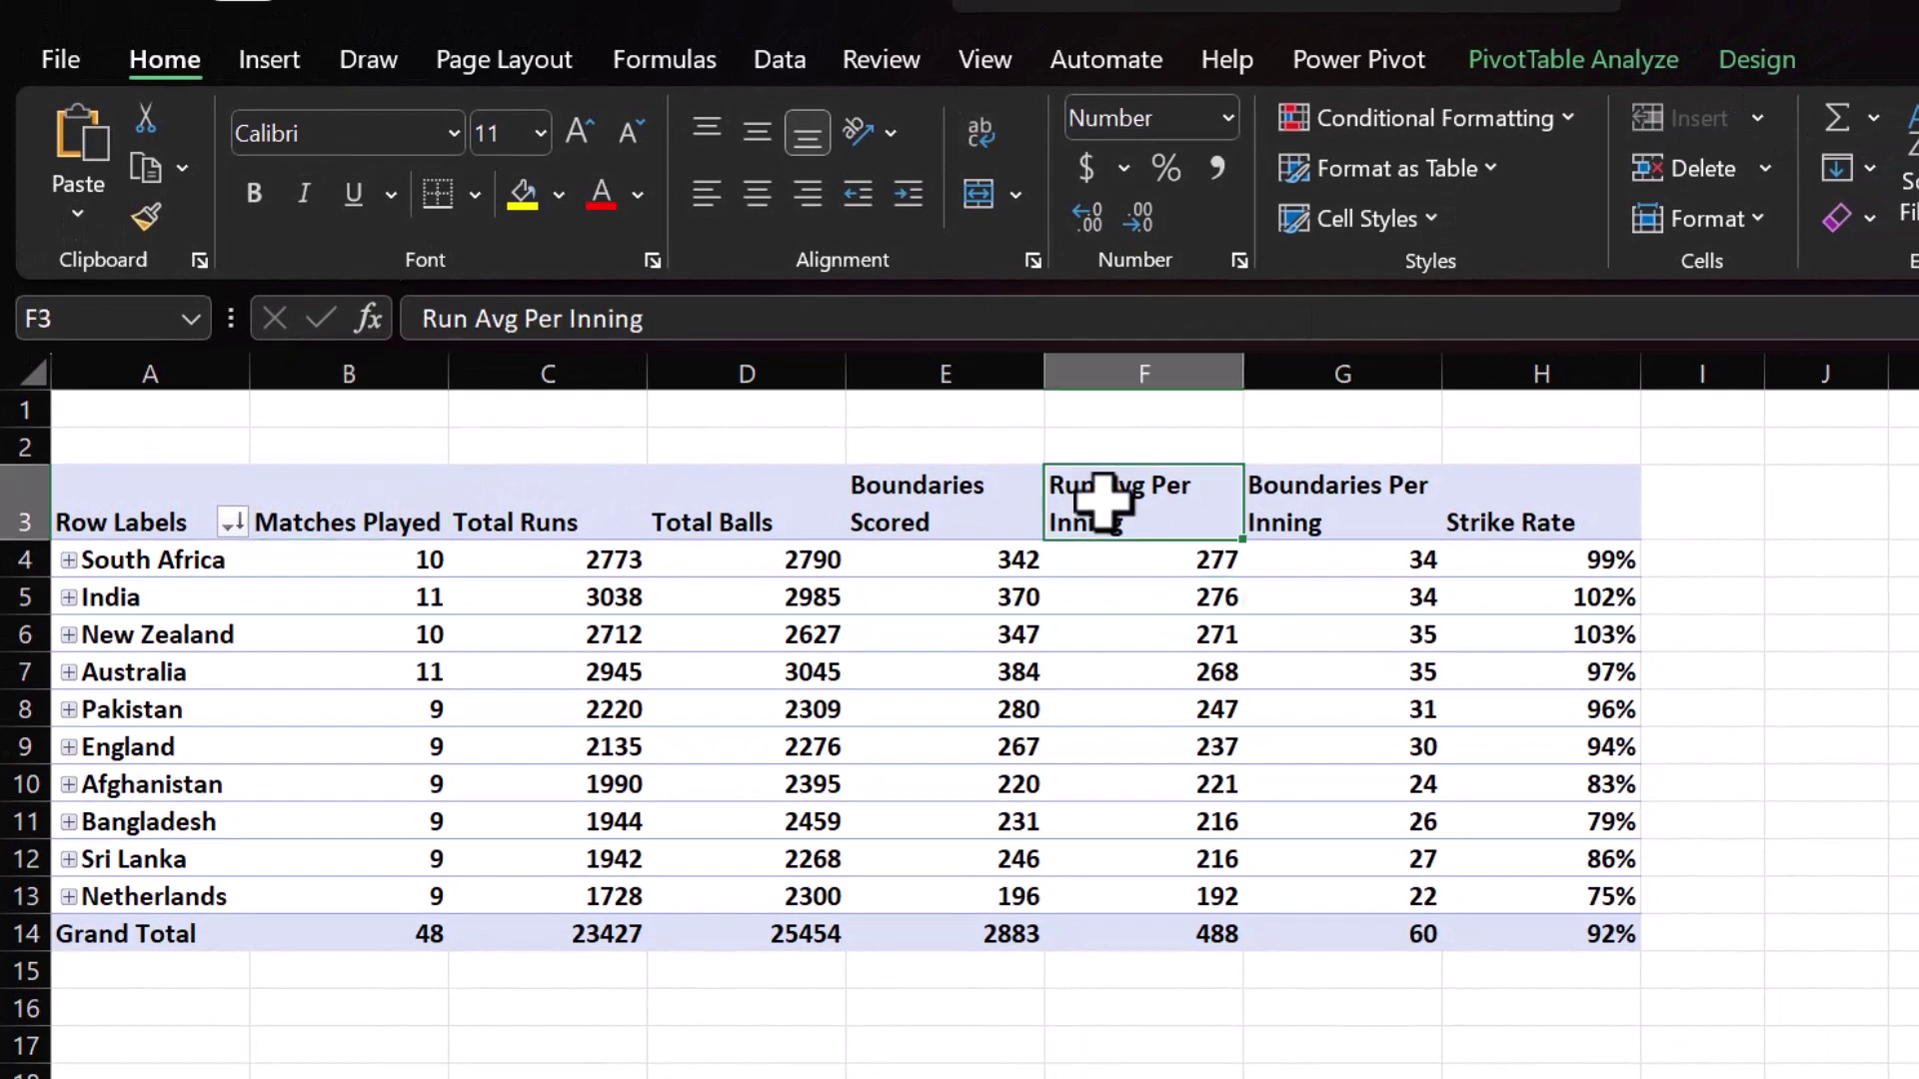
# - Turn on banded rows for the PivotTable and apply a light orange style with an outlined header and grand total
pyautogui.click(1759, 62)
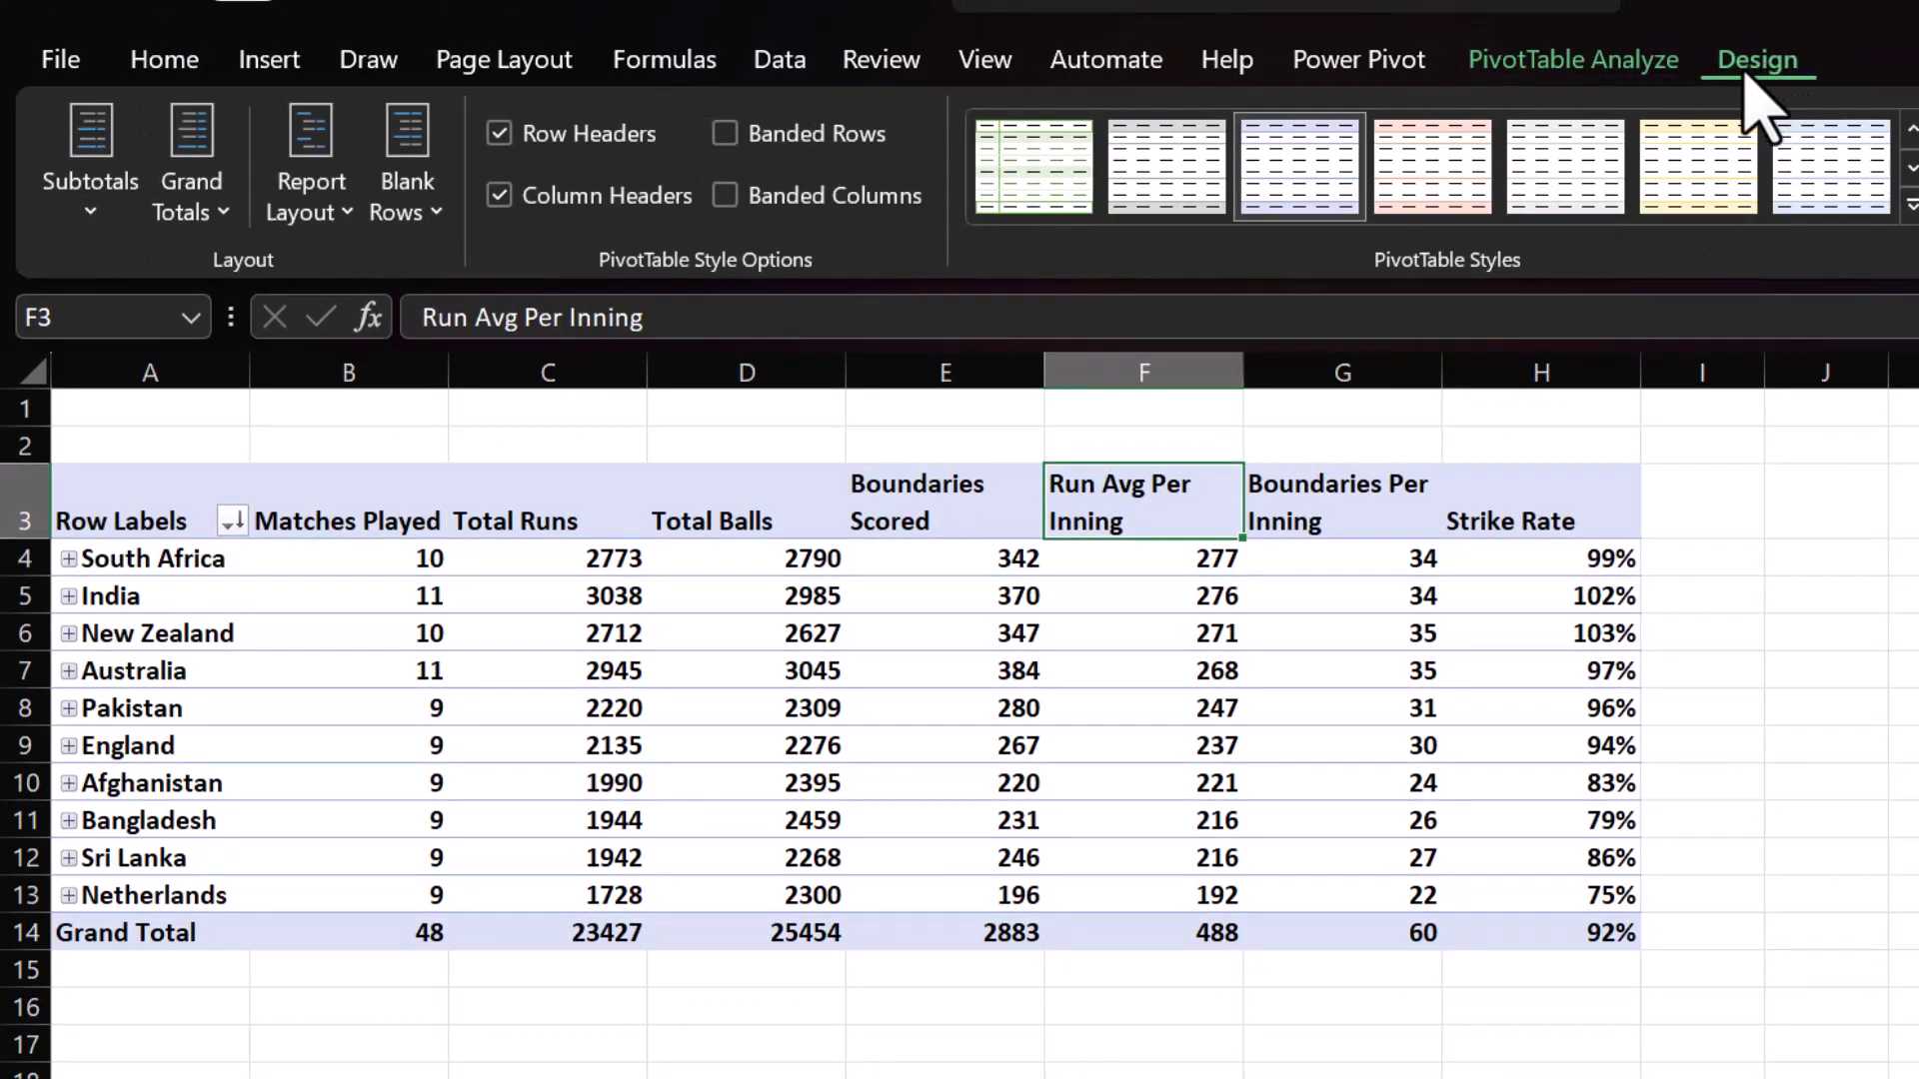
pyautogui.click(834, 142)
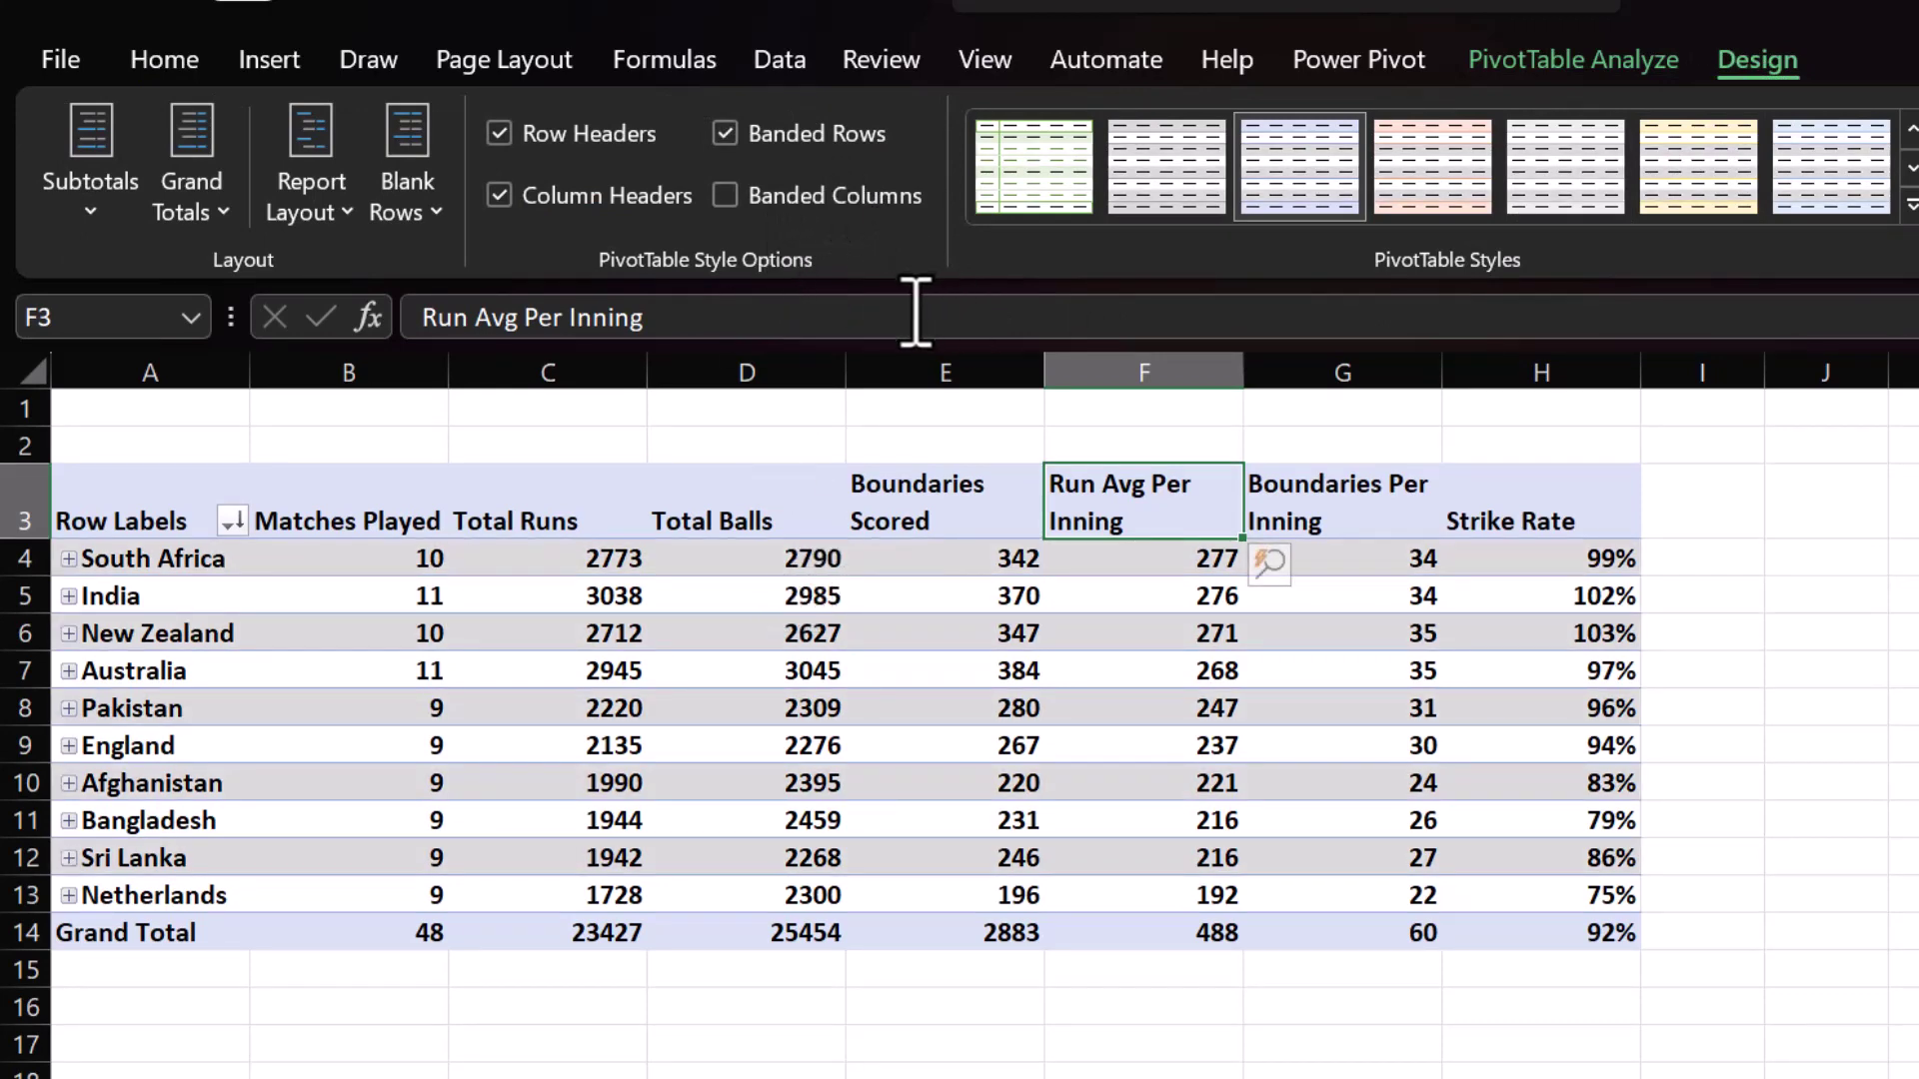
pyautogui.click(1913, 169)
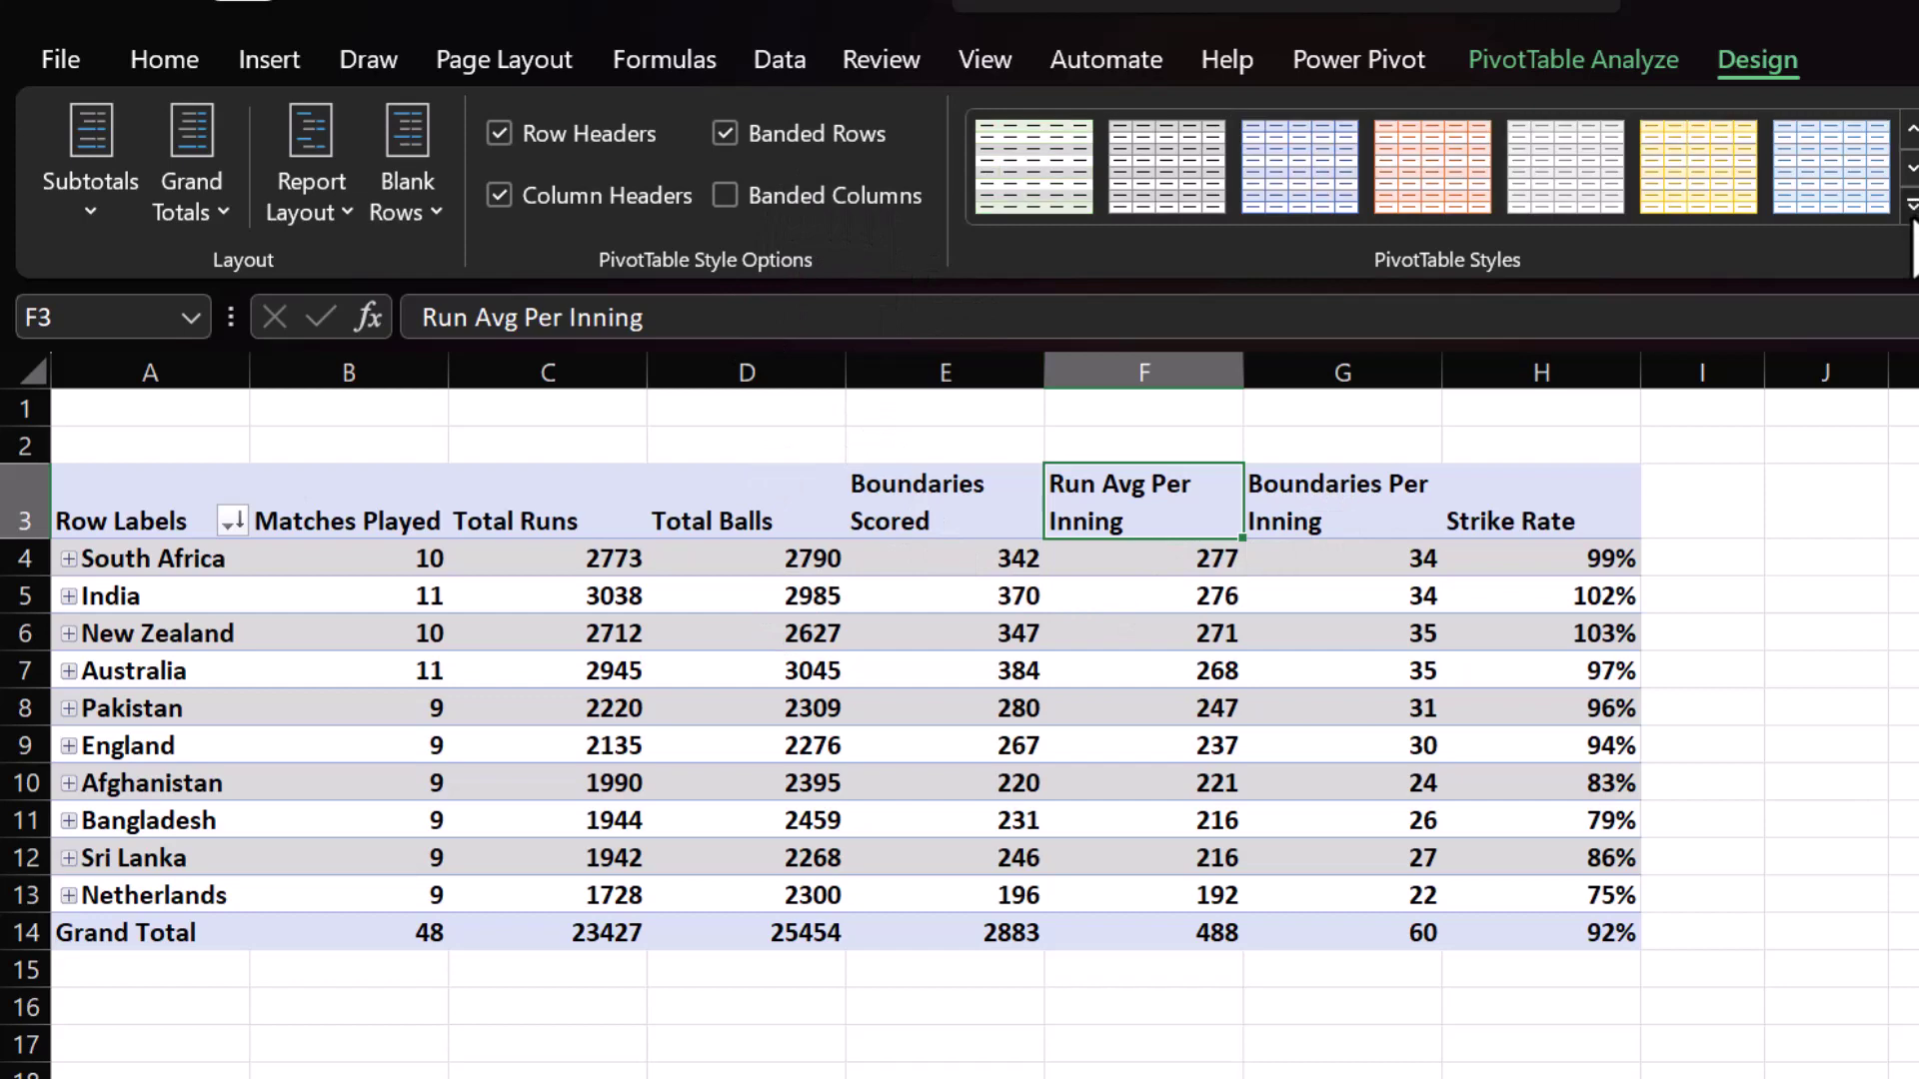
pyautogui.click(1911, 205)
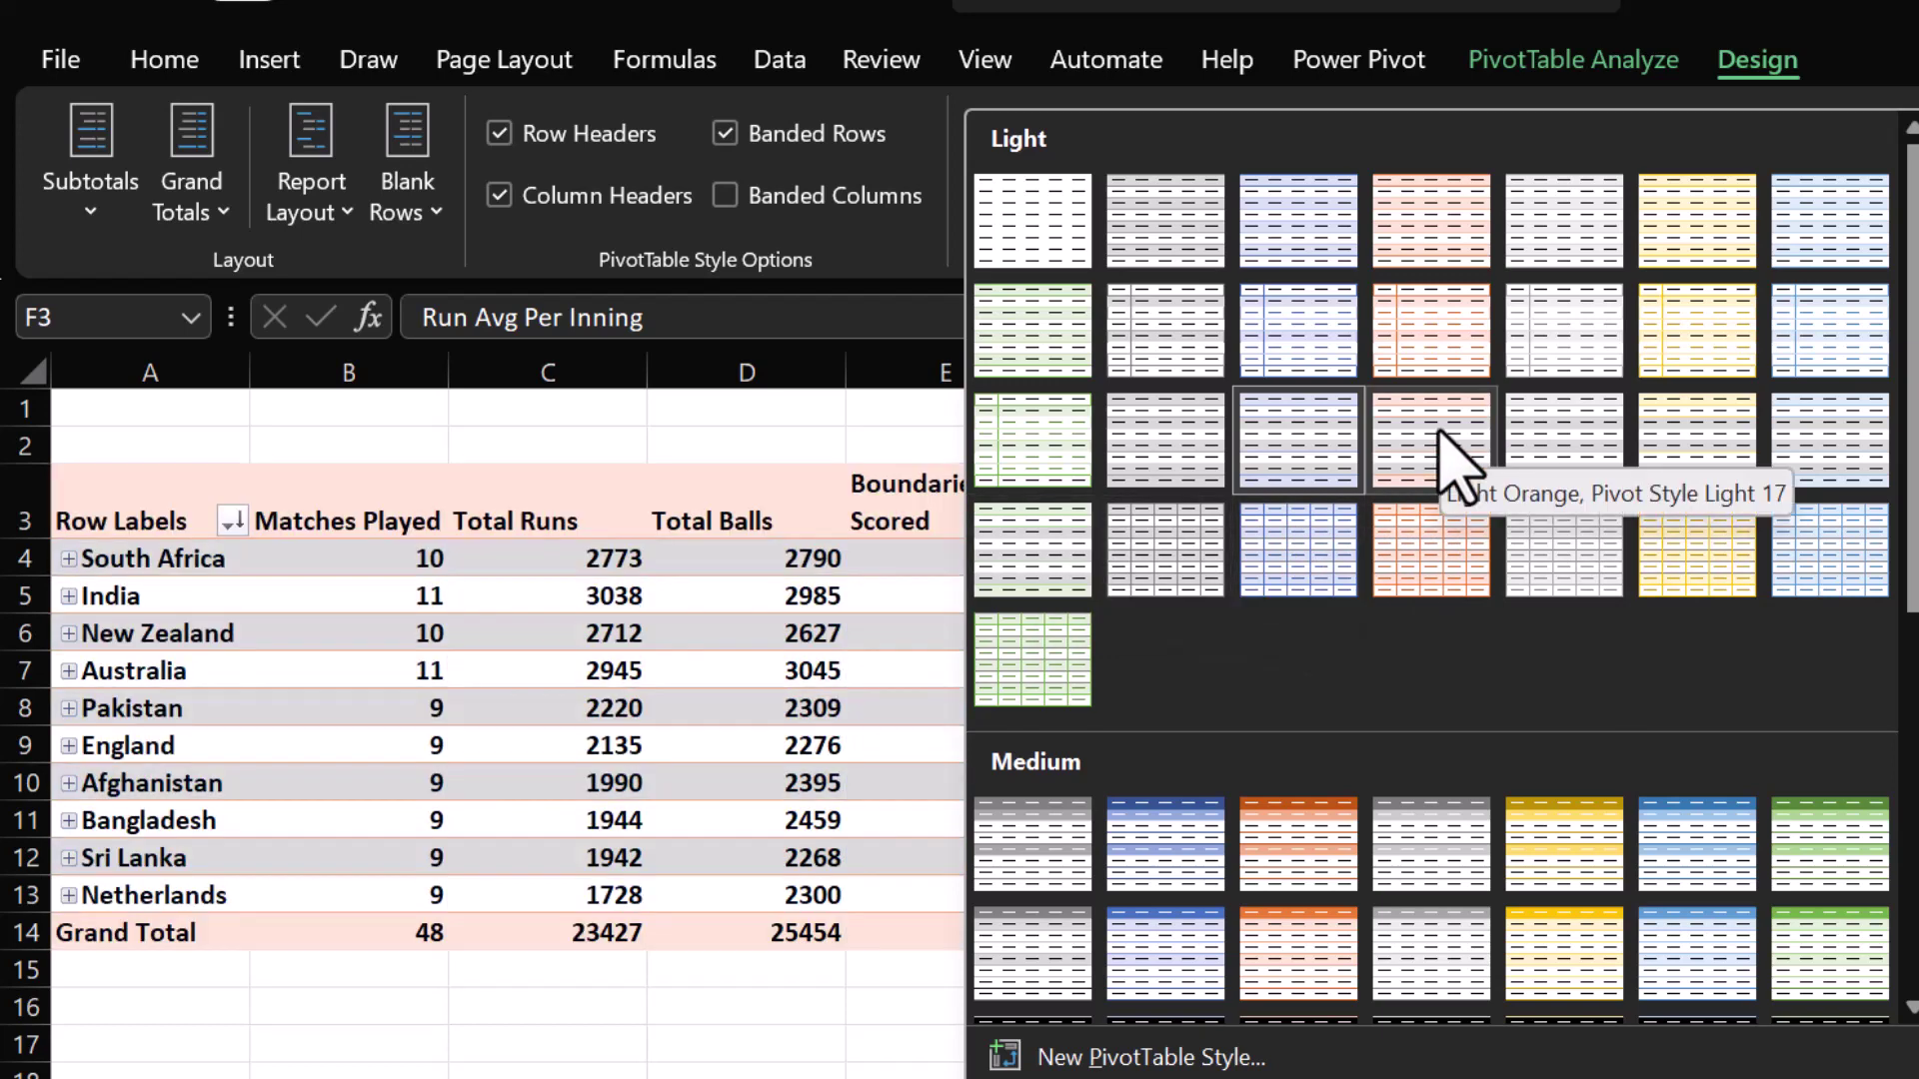
pyautogui.click(1470, 345)
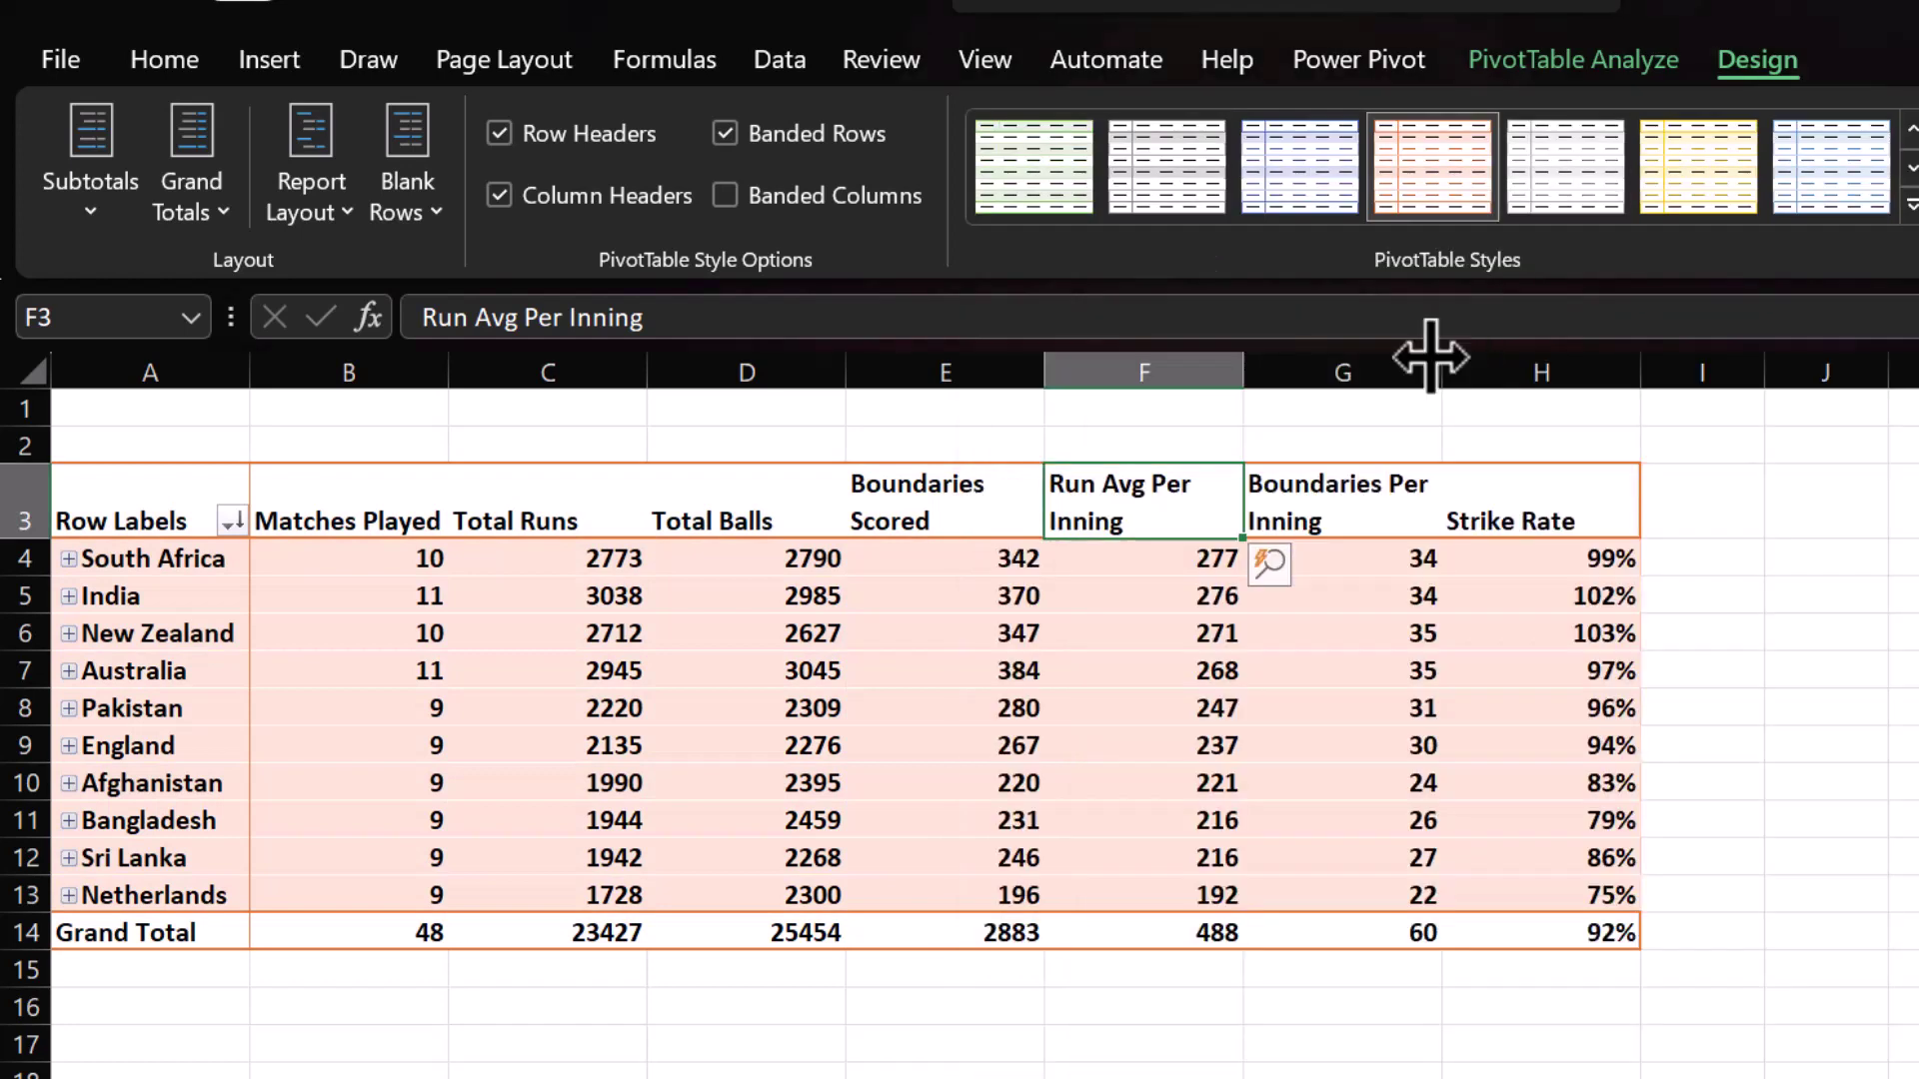
# - Expand South Africa to check its batters' rows in the new style and collapse it again
pyautogui.click(68, 560)
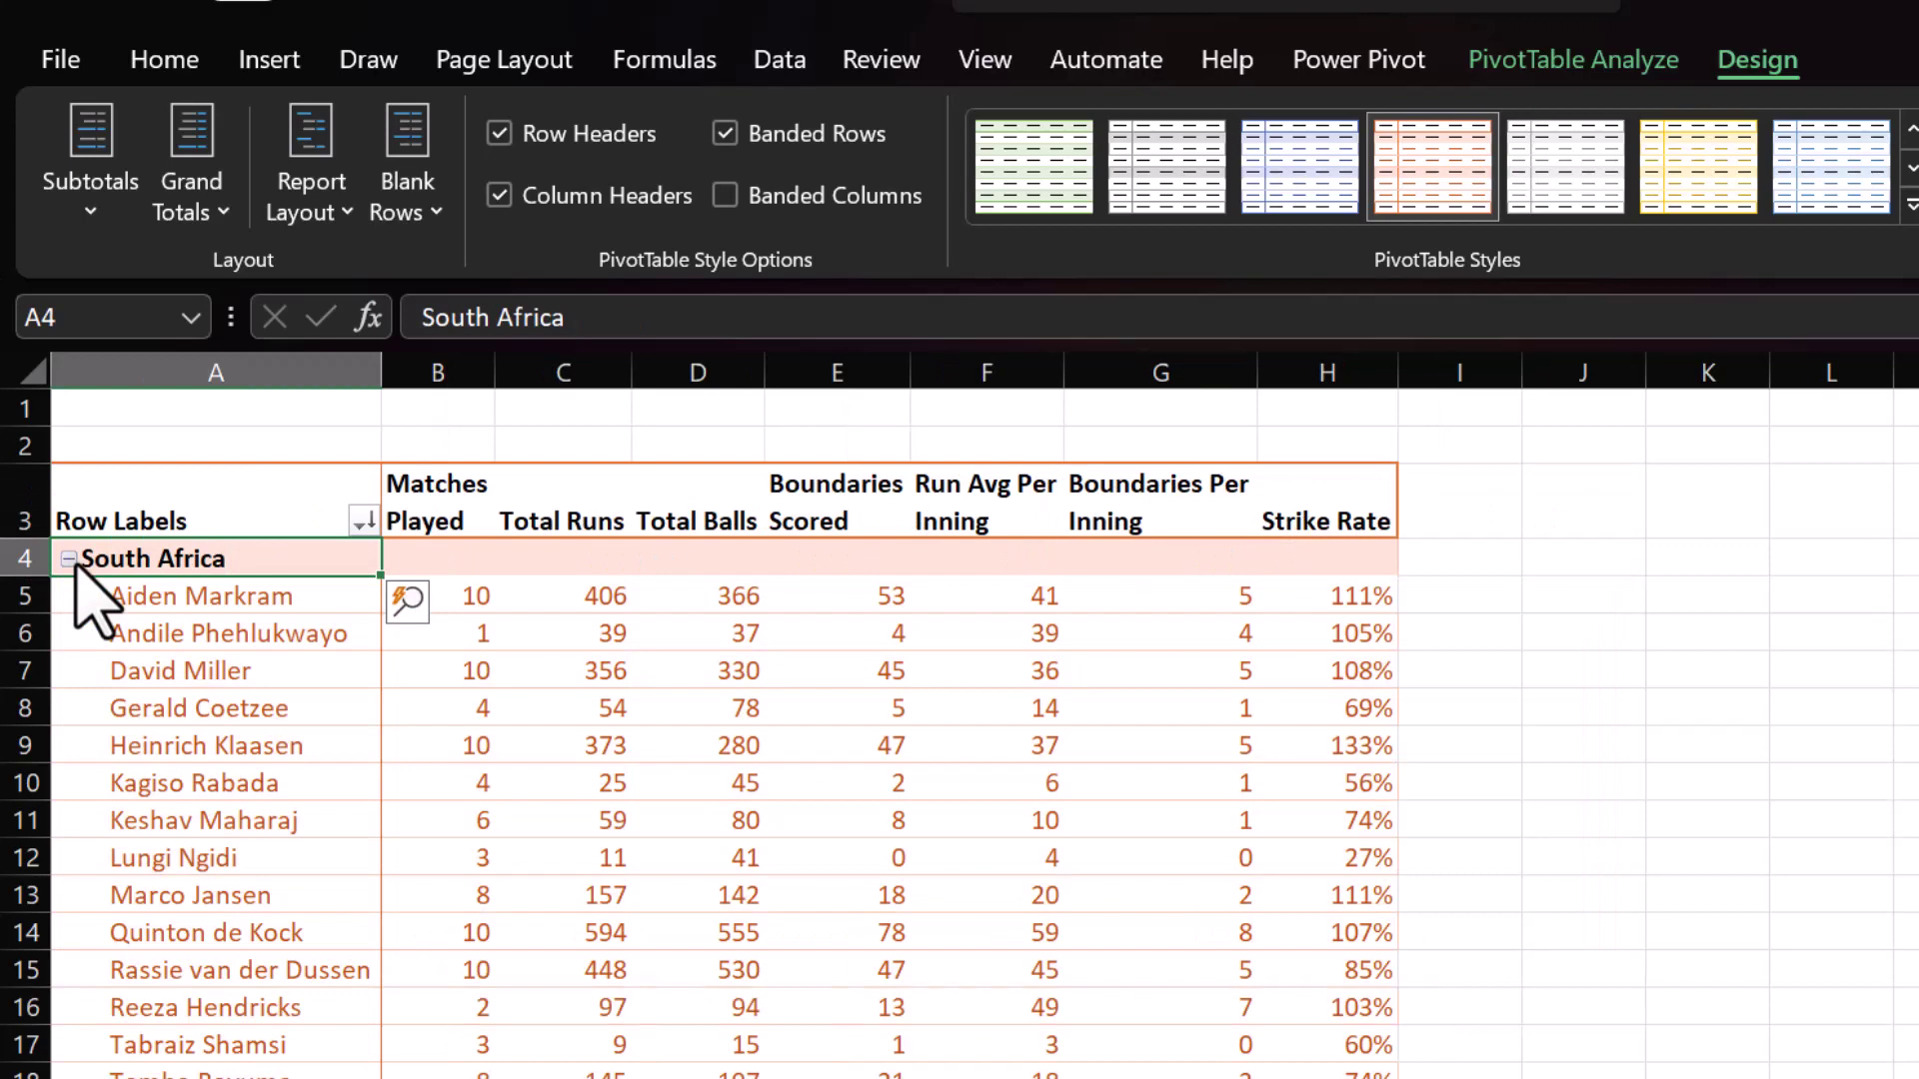
pyautogui.click(68, 559)
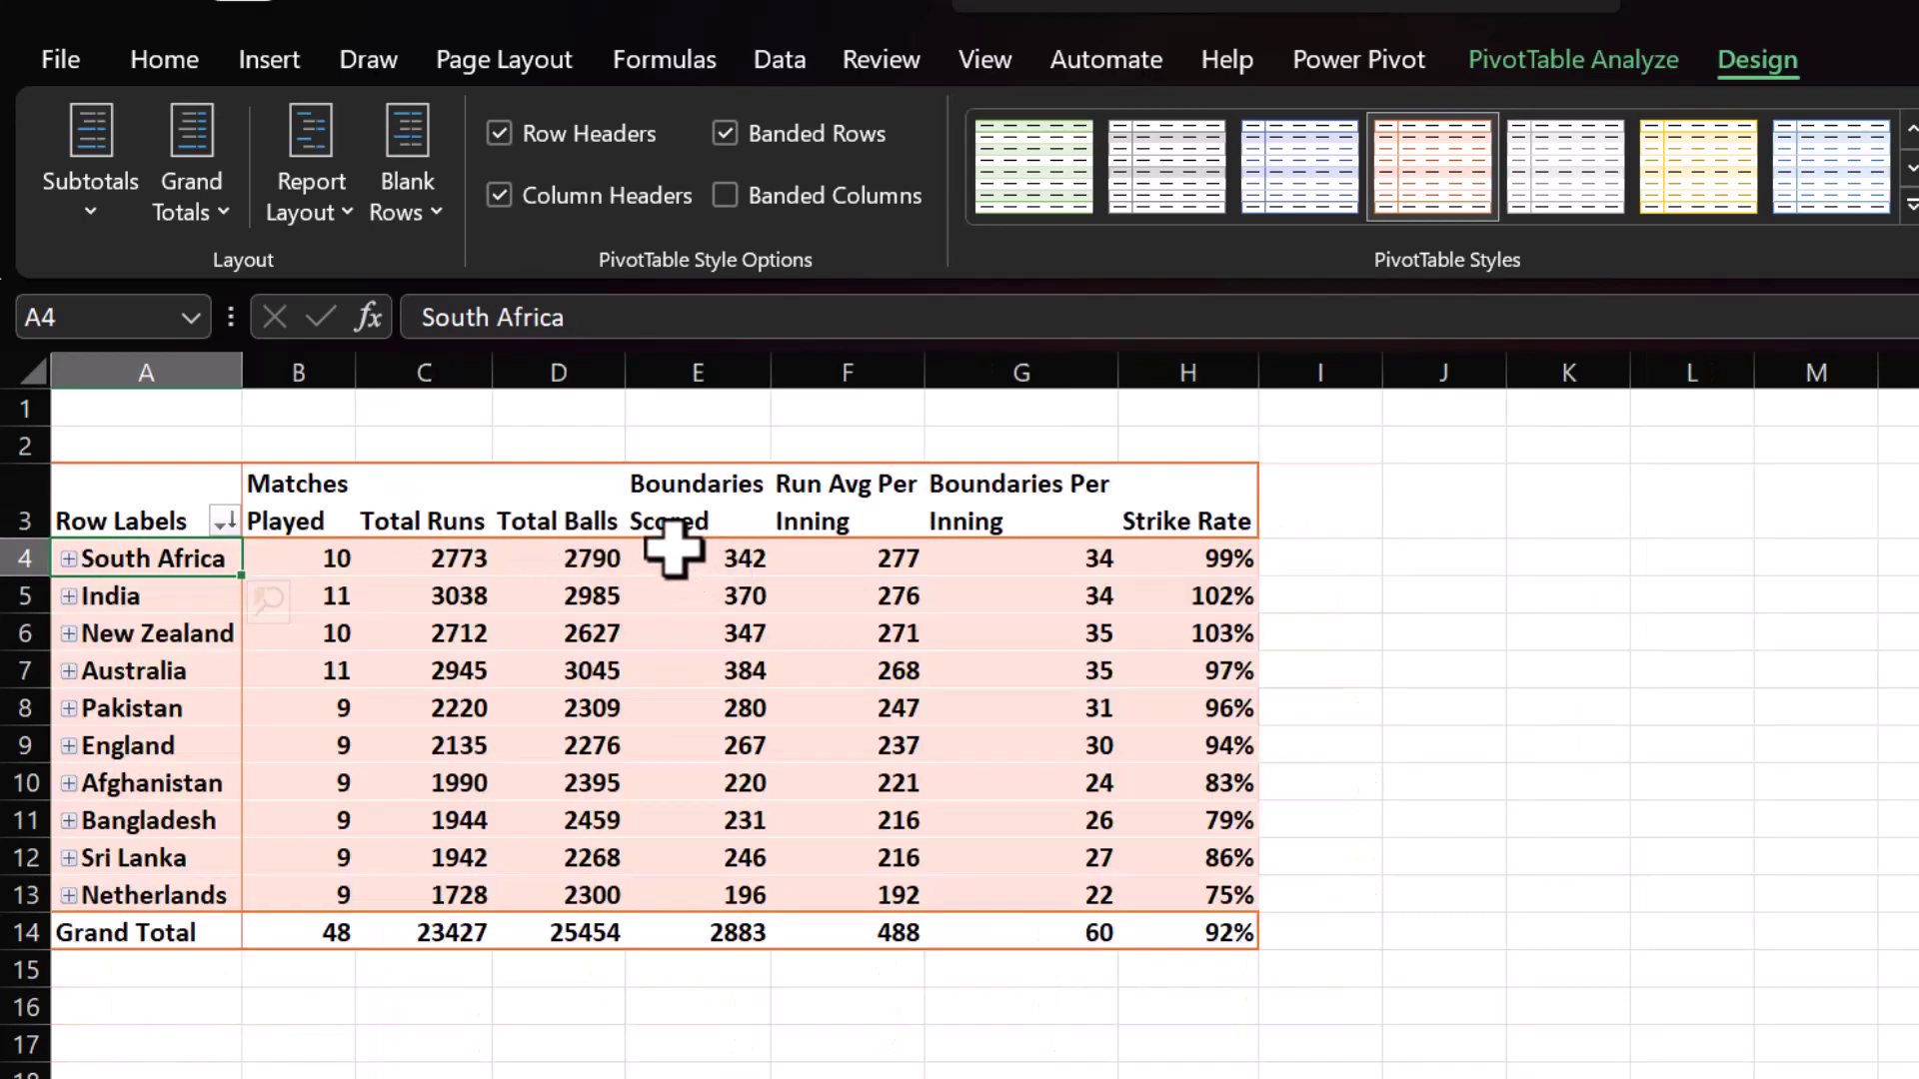
# - Center the contents of columns B through H horizontally and make row 2 above the PivotTable taller
pyautogui.click(302, 372)
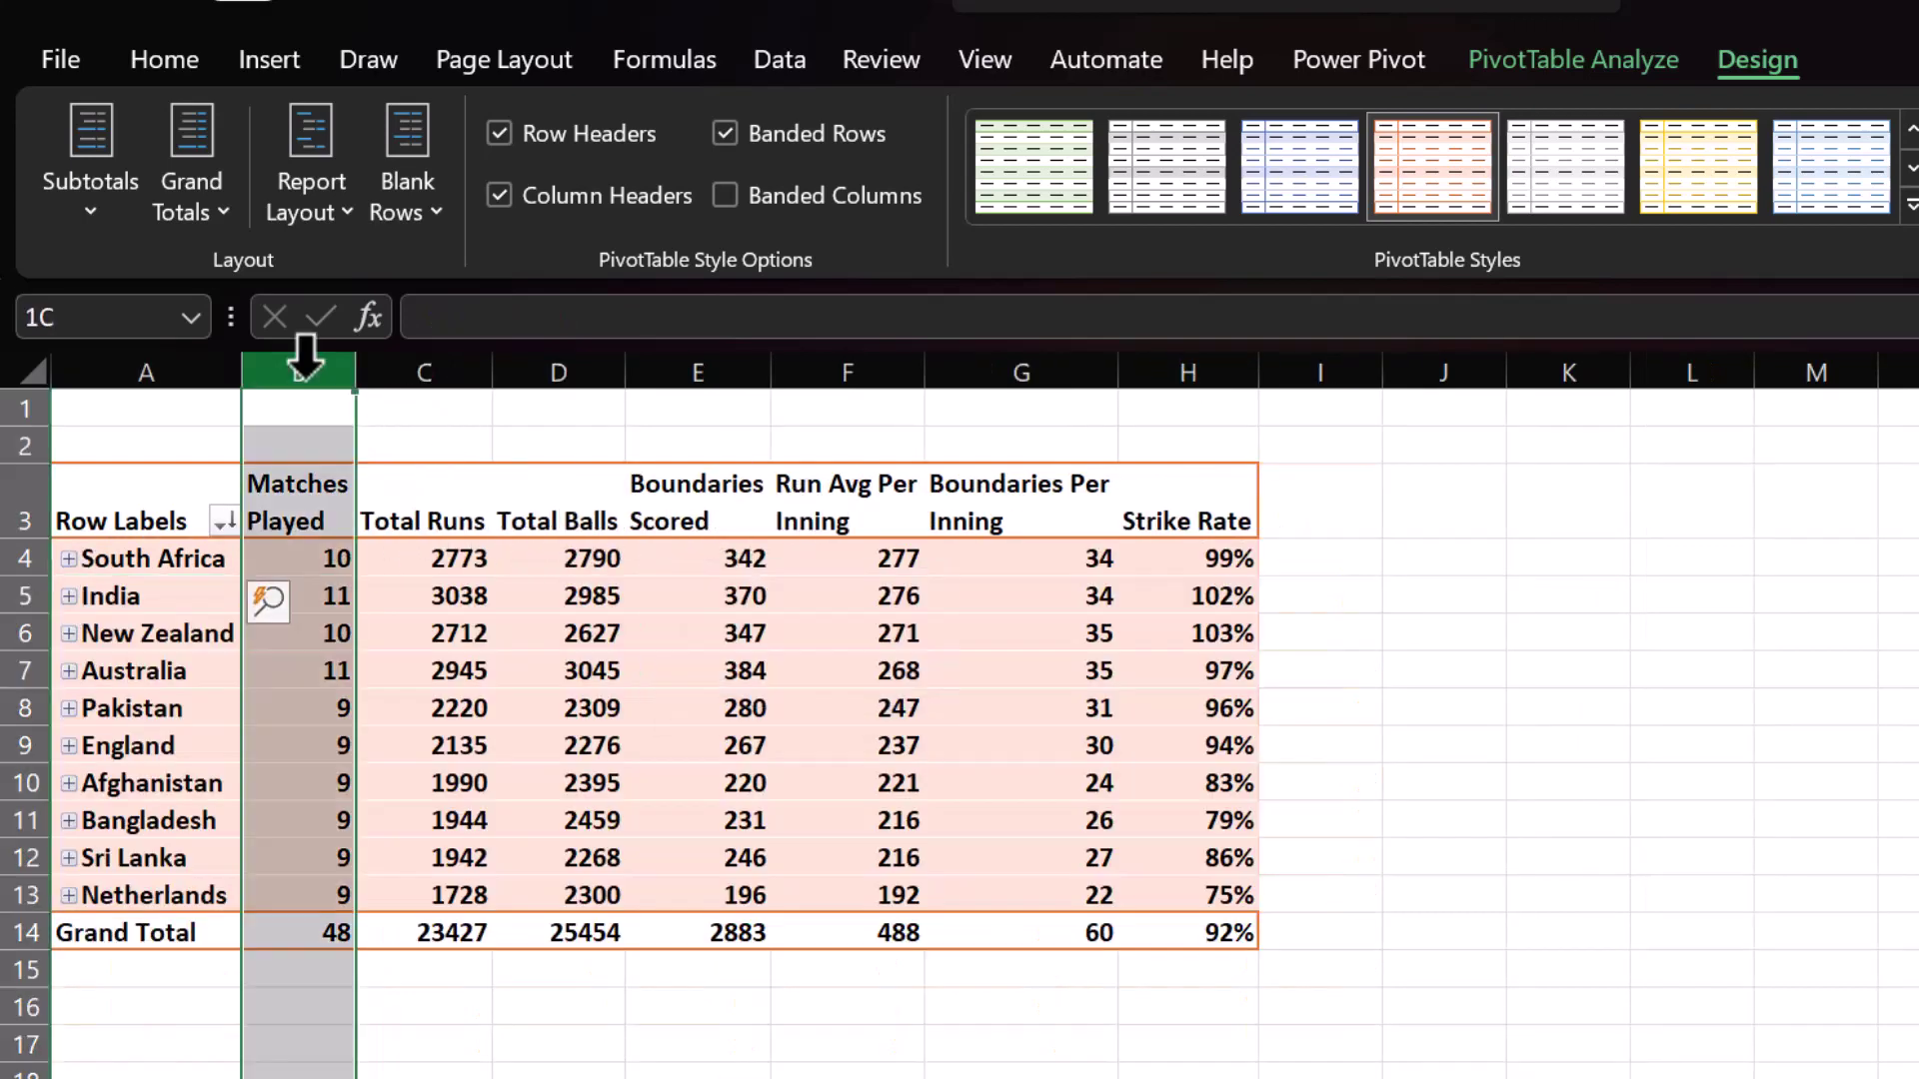
pyautogui.moveTo(303, 371); pyautogui.dragTo(1156, 373)
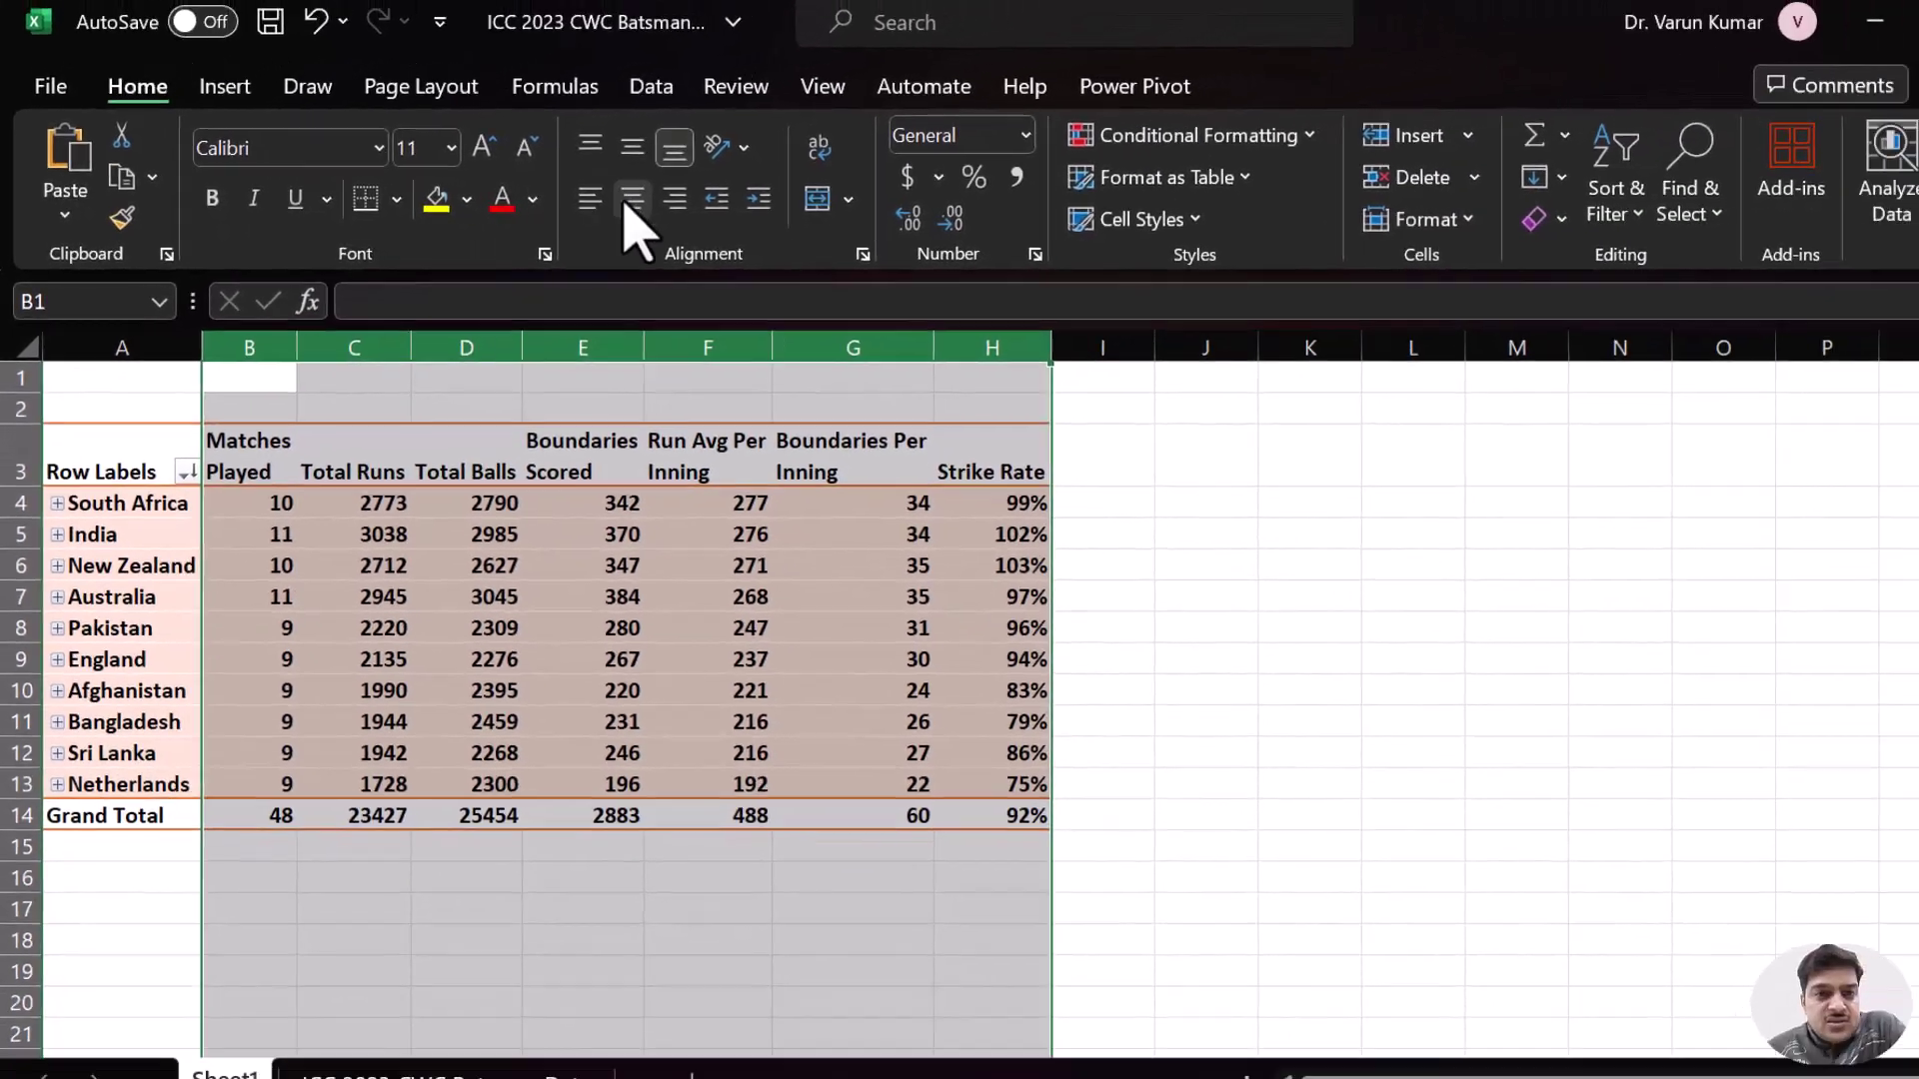
pyautogui.click(632, 198)
pyautogui.click(584, 597)
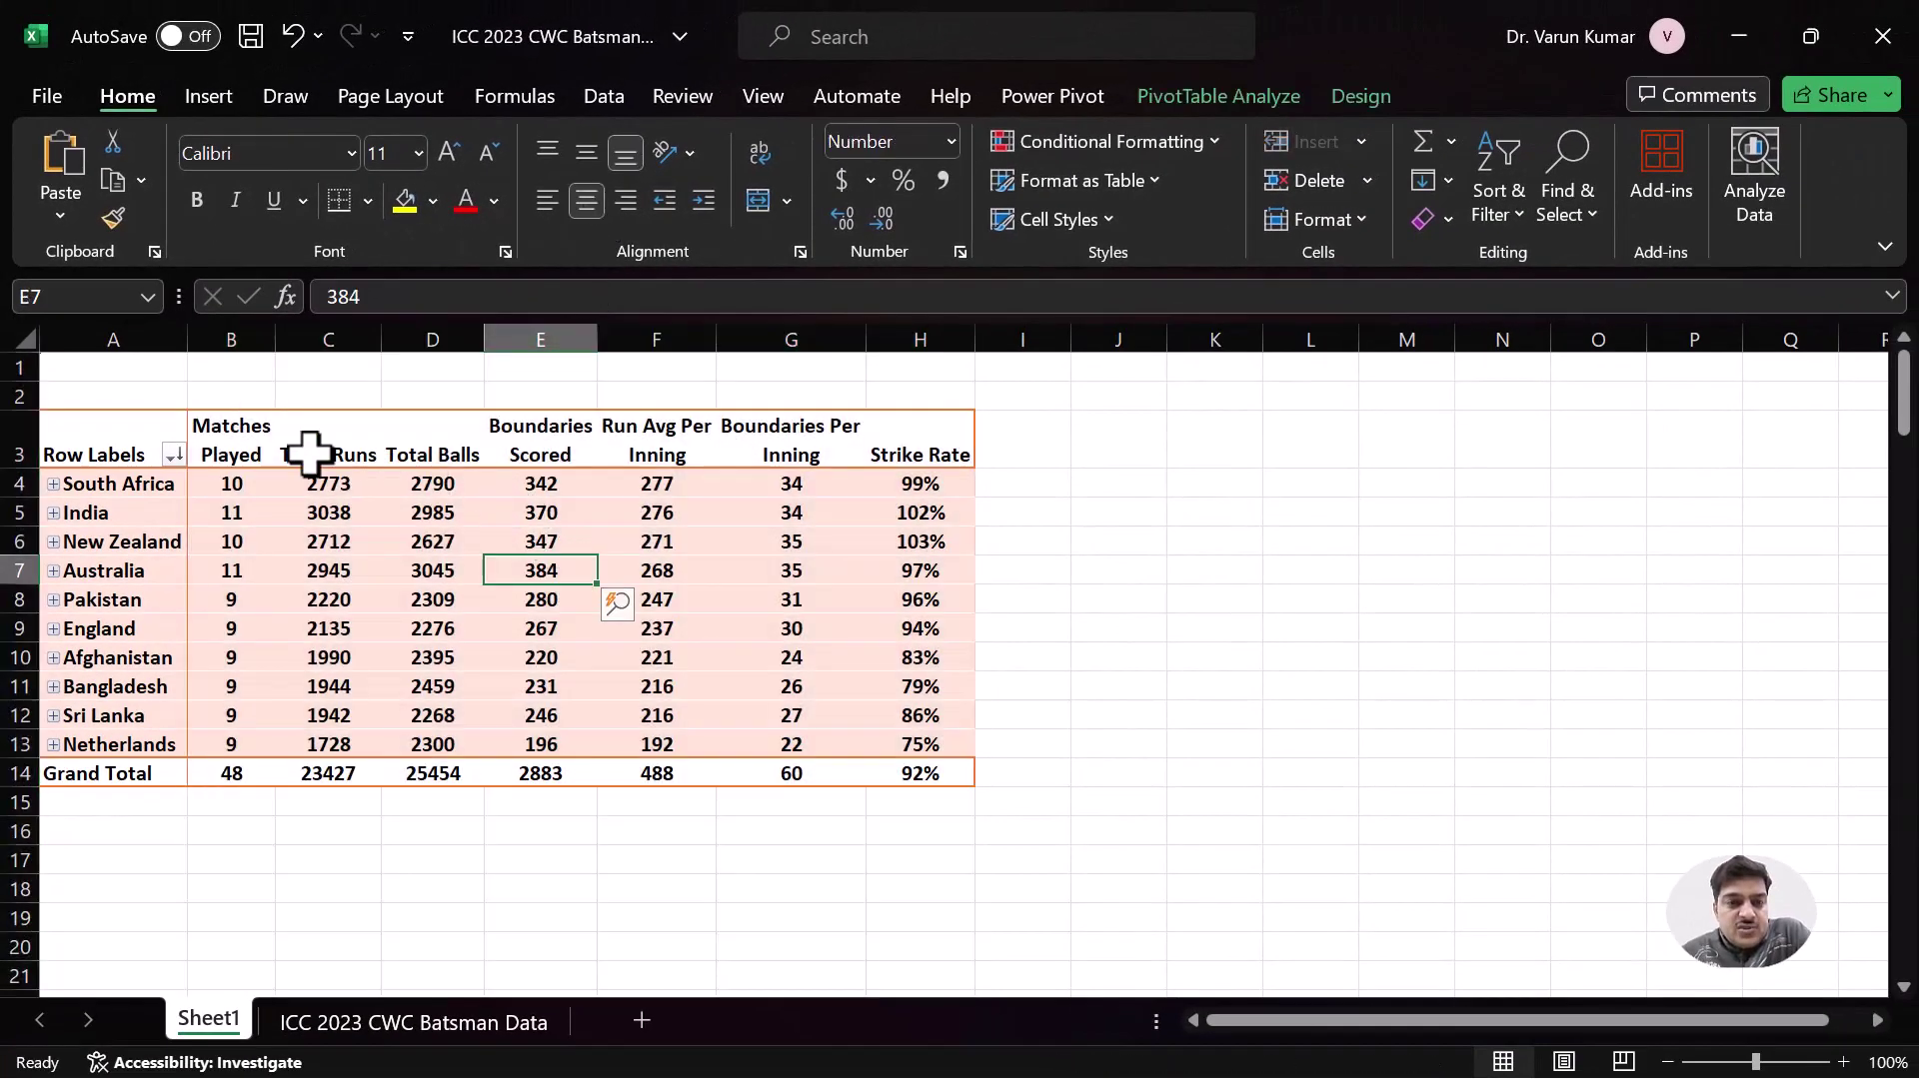
pyautogui.moveTo(30, 409); pyautogui.dragTo(37, 447)
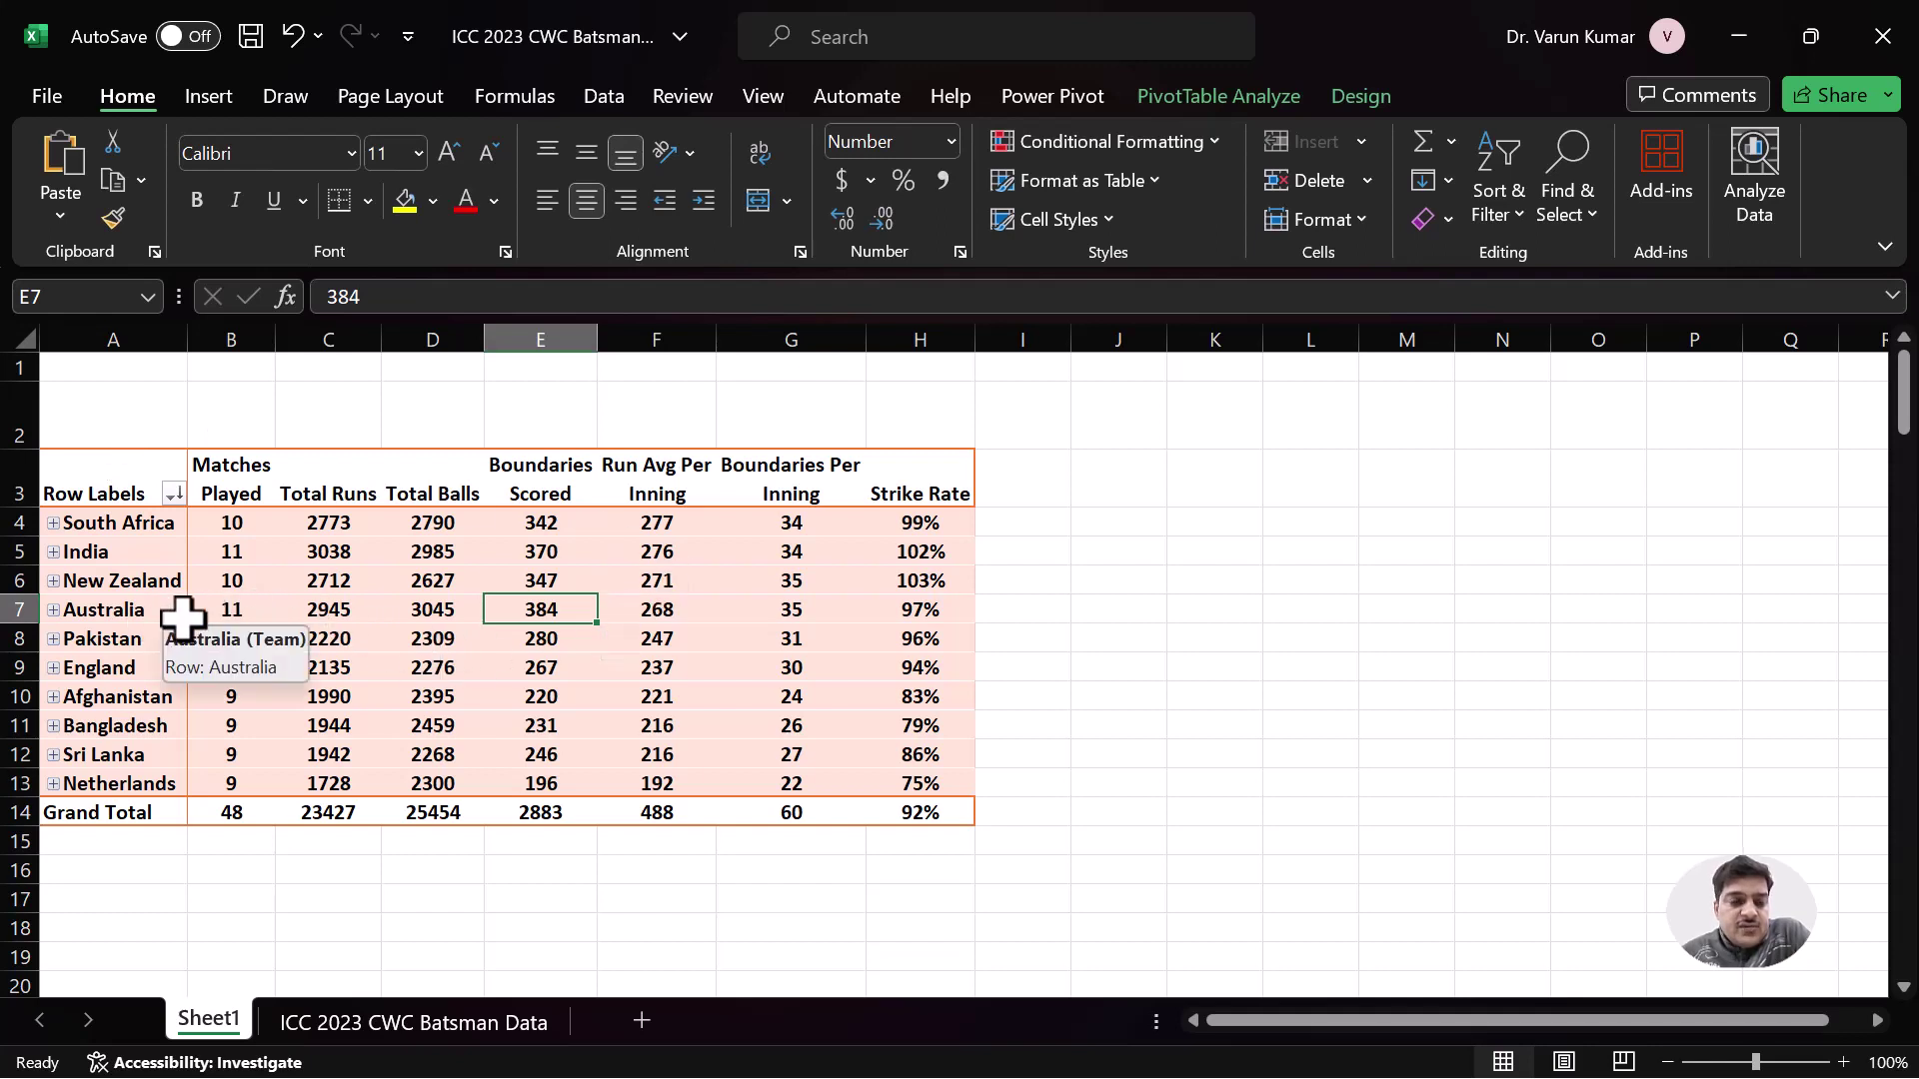
# - Show the PivotTable's field list, add the Team field as a slicer and place it beside the table
pyautogui.click(160, 585)
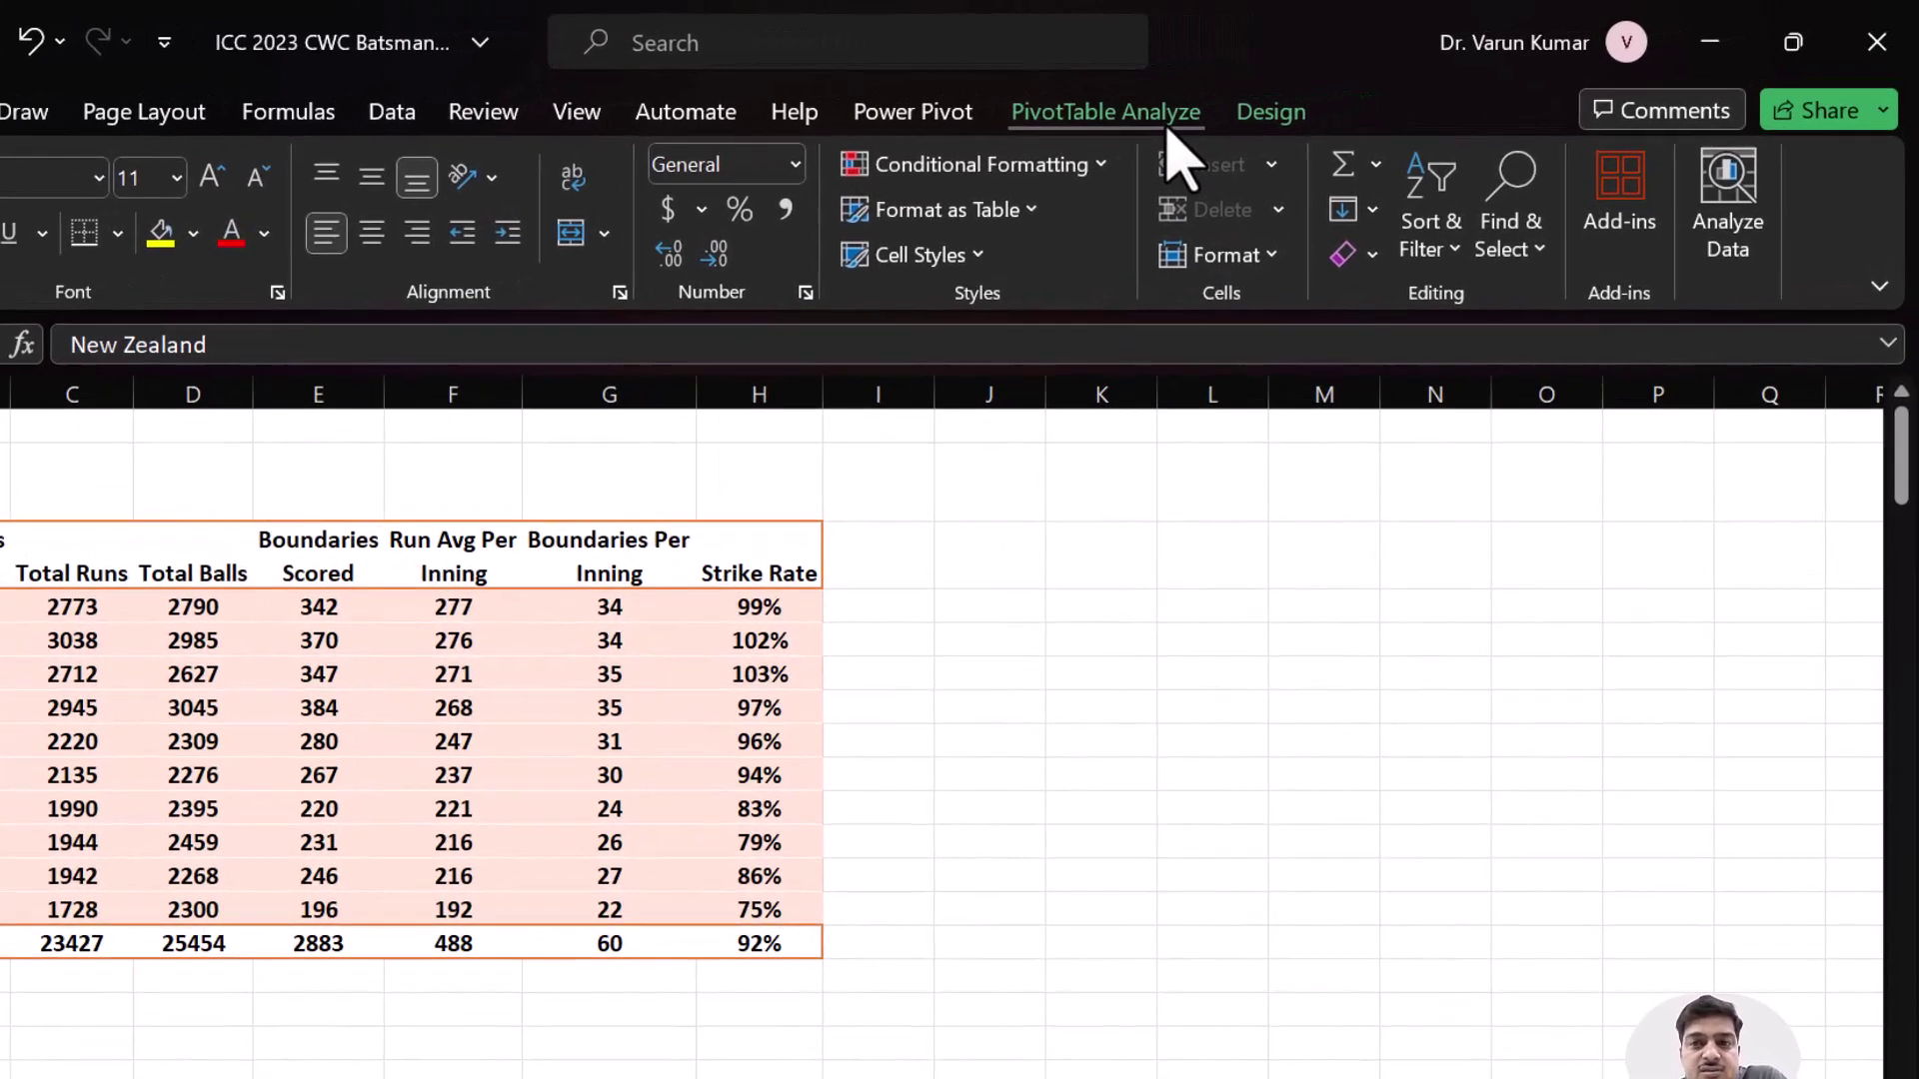
pyautogui.click(1273, 112)
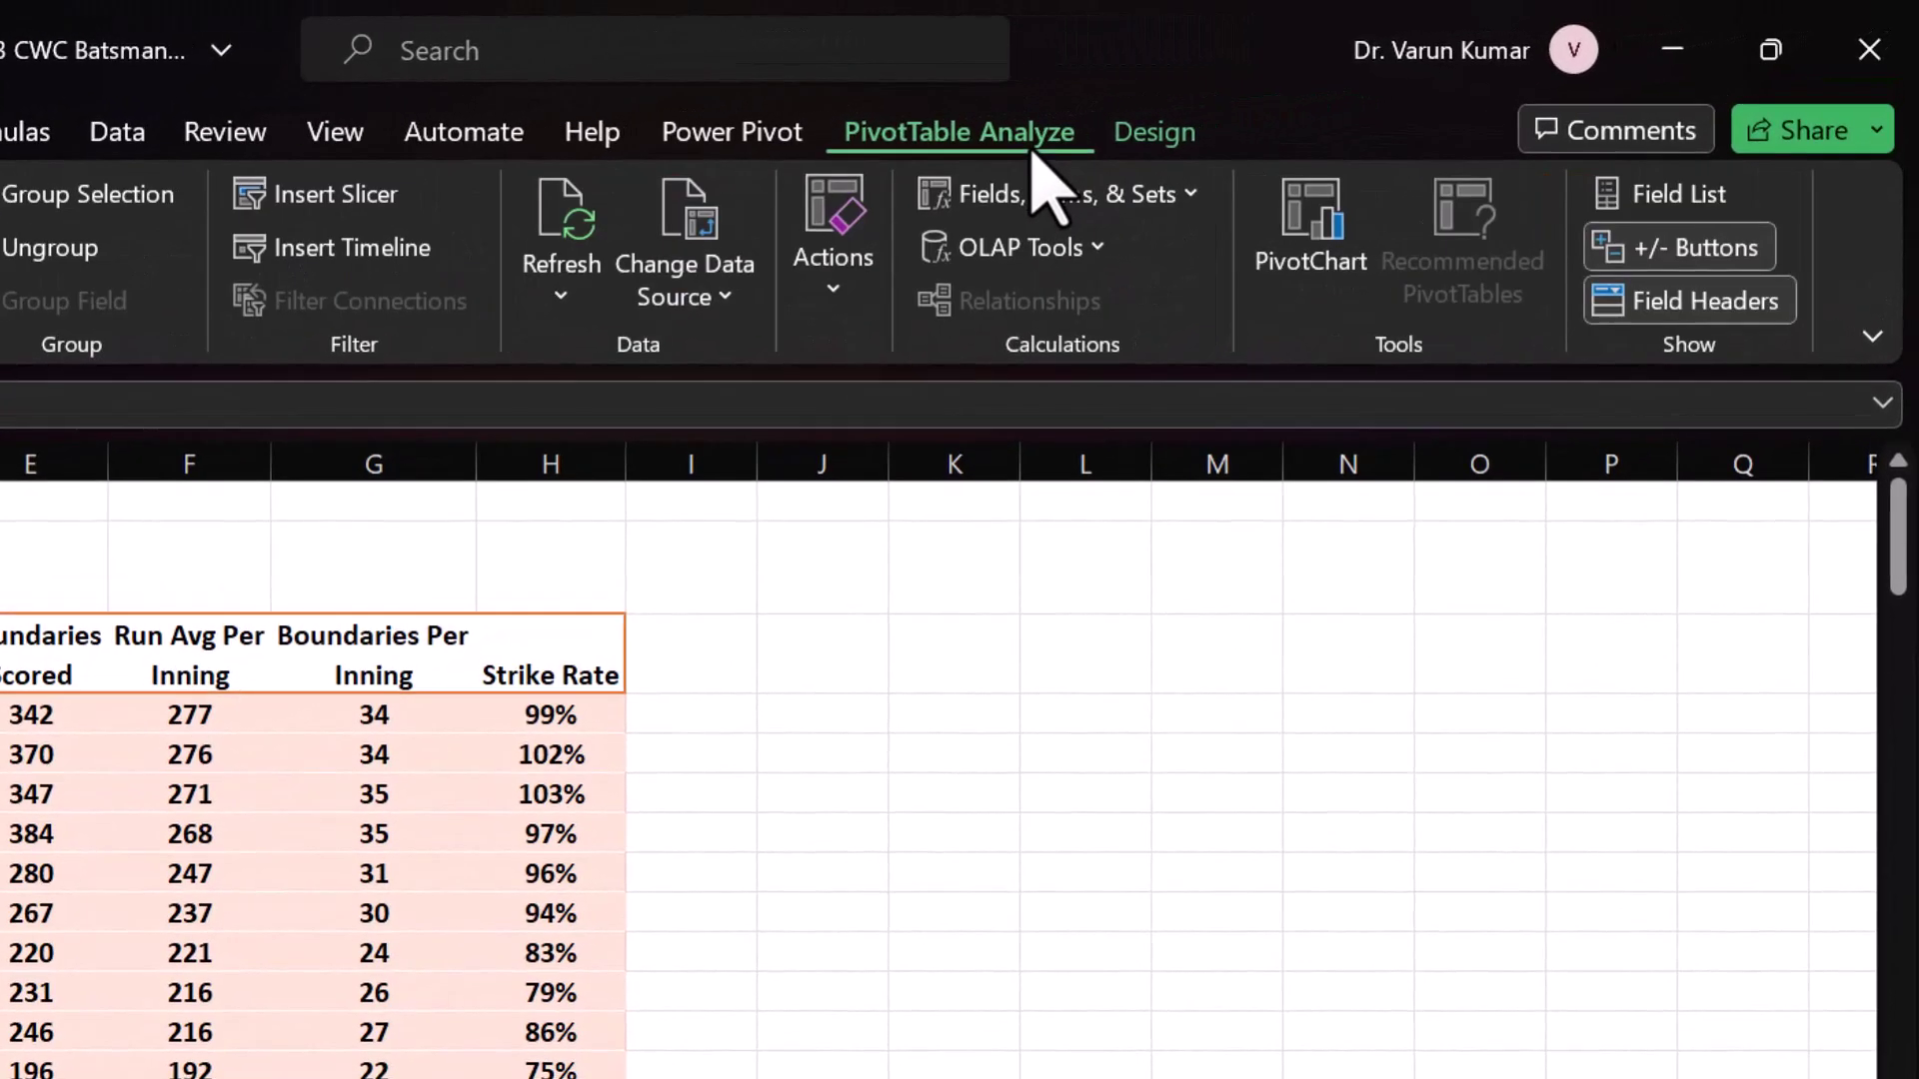
pyautogui.click(1635, 195)
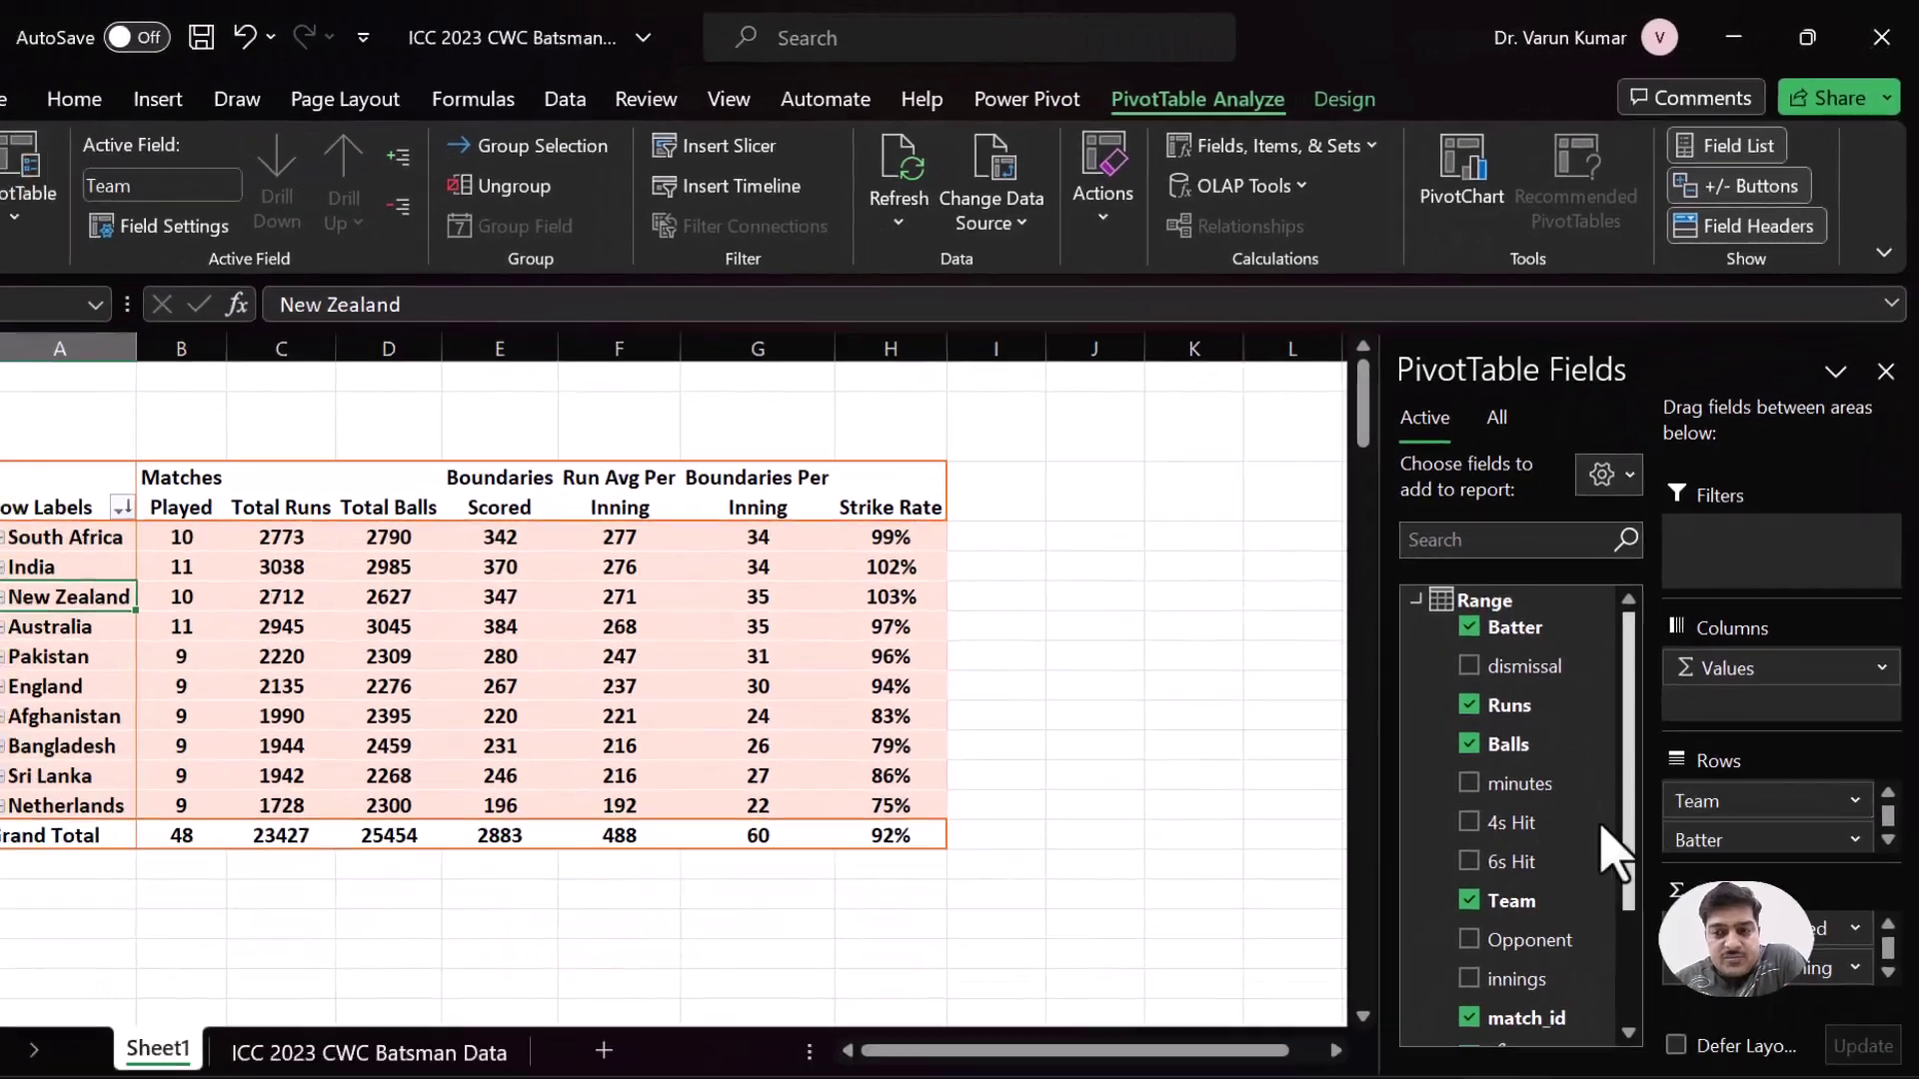
pyautogui.scroll(-3, 1559, 845)
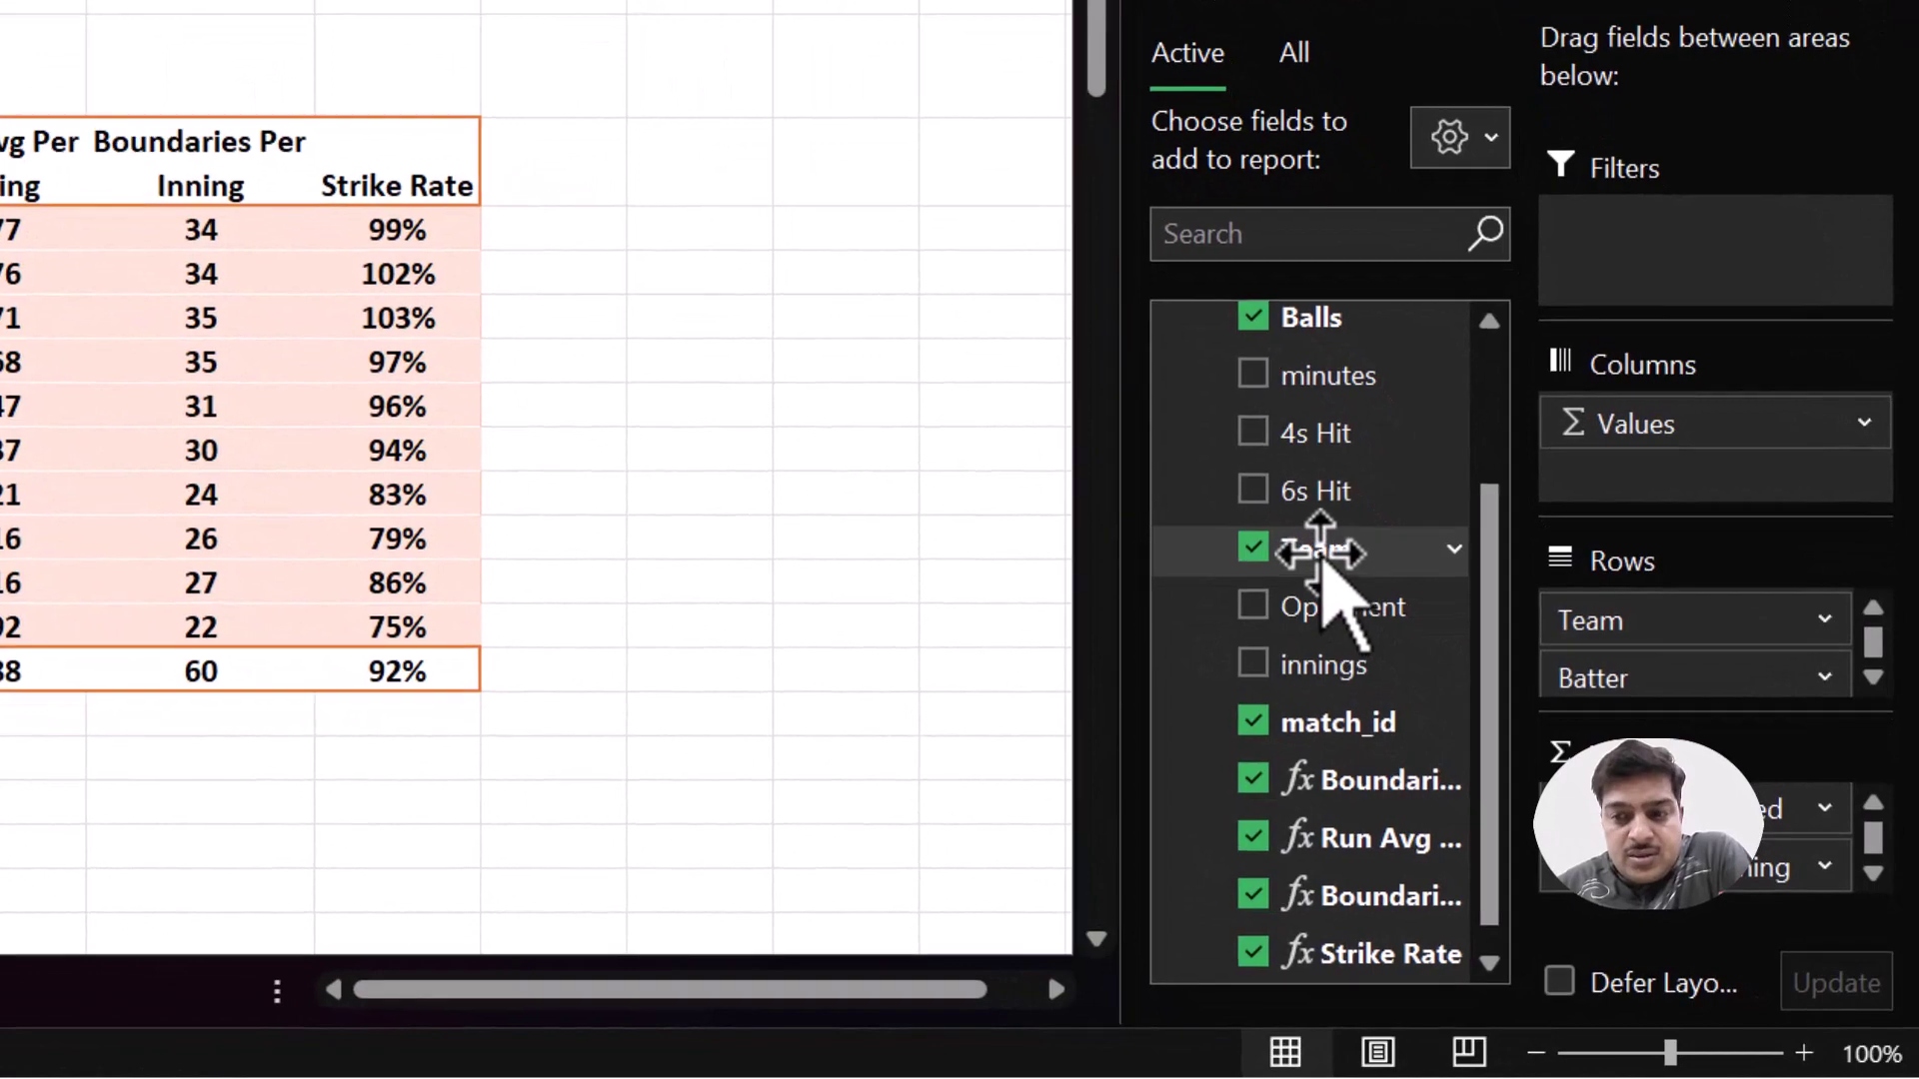
pyautogui.rightClick(1321, 560)
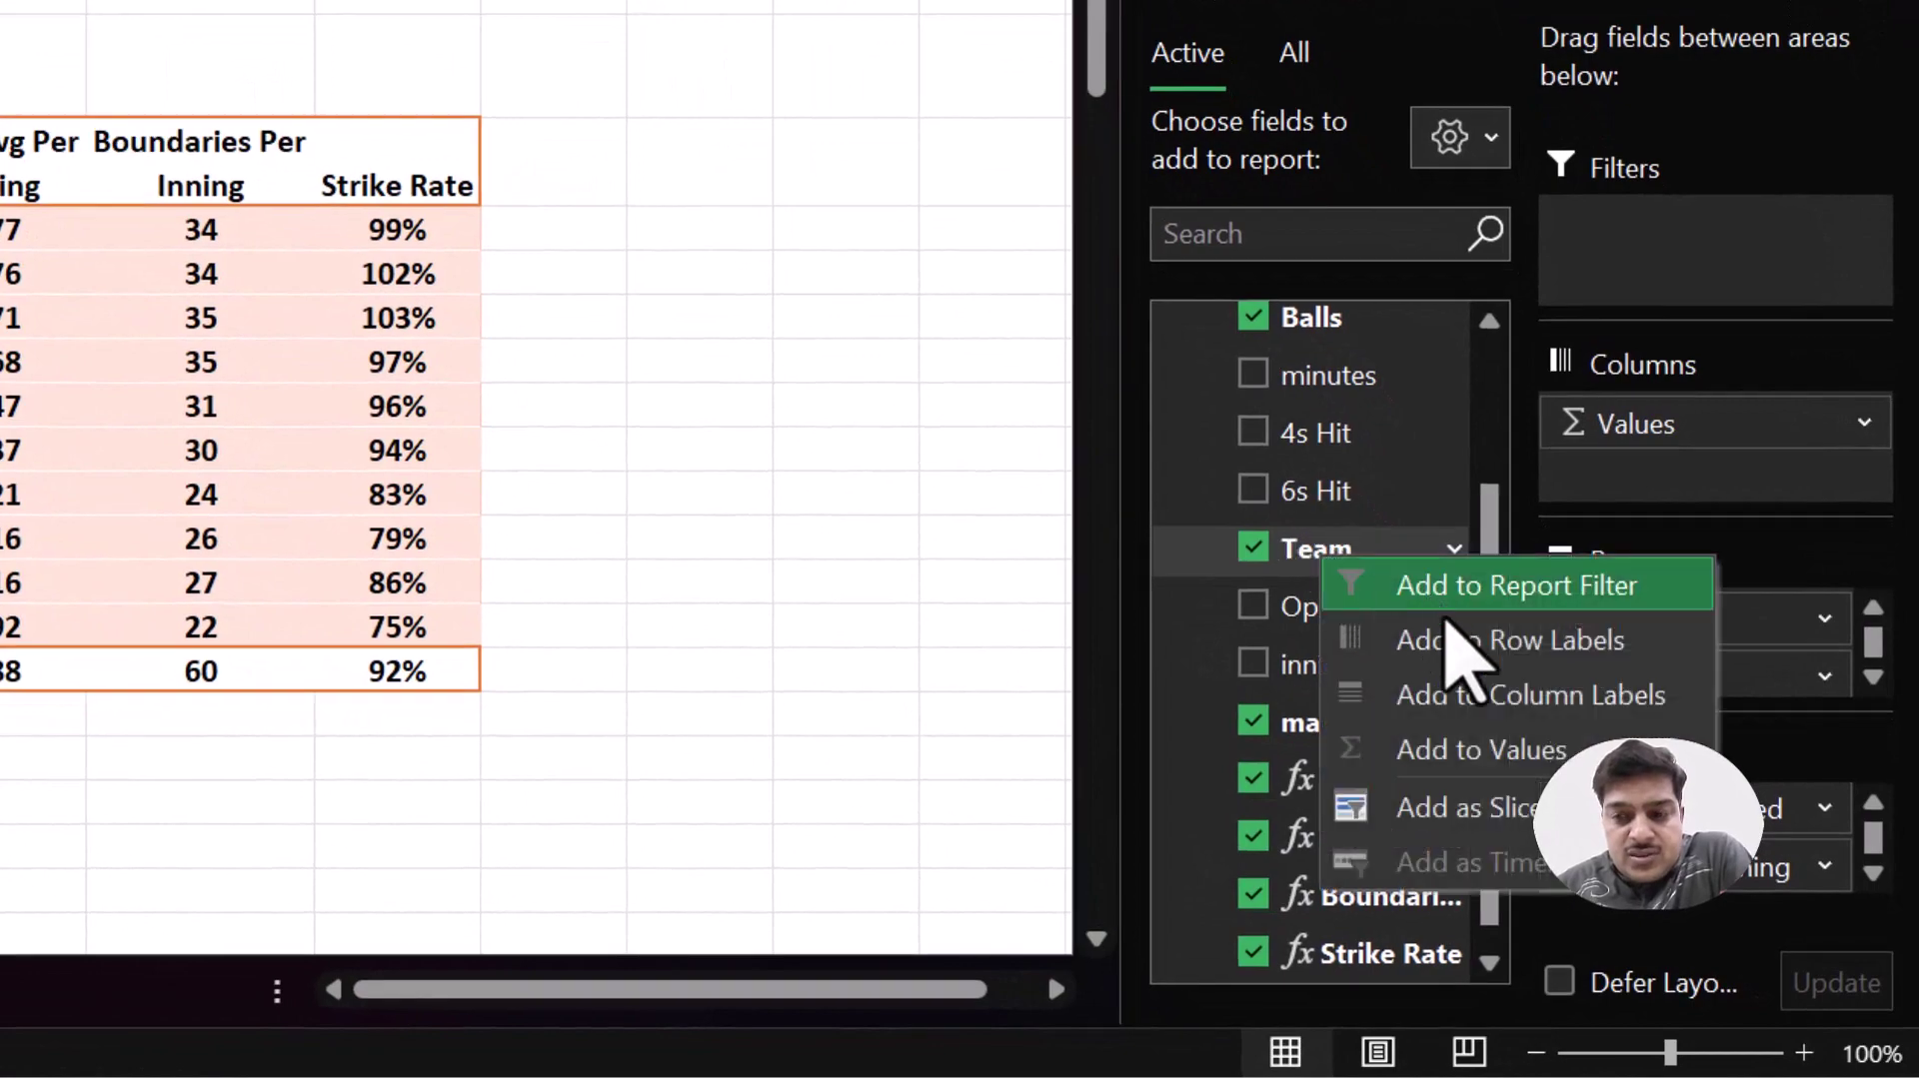
pyautogui.click(1449, 808)
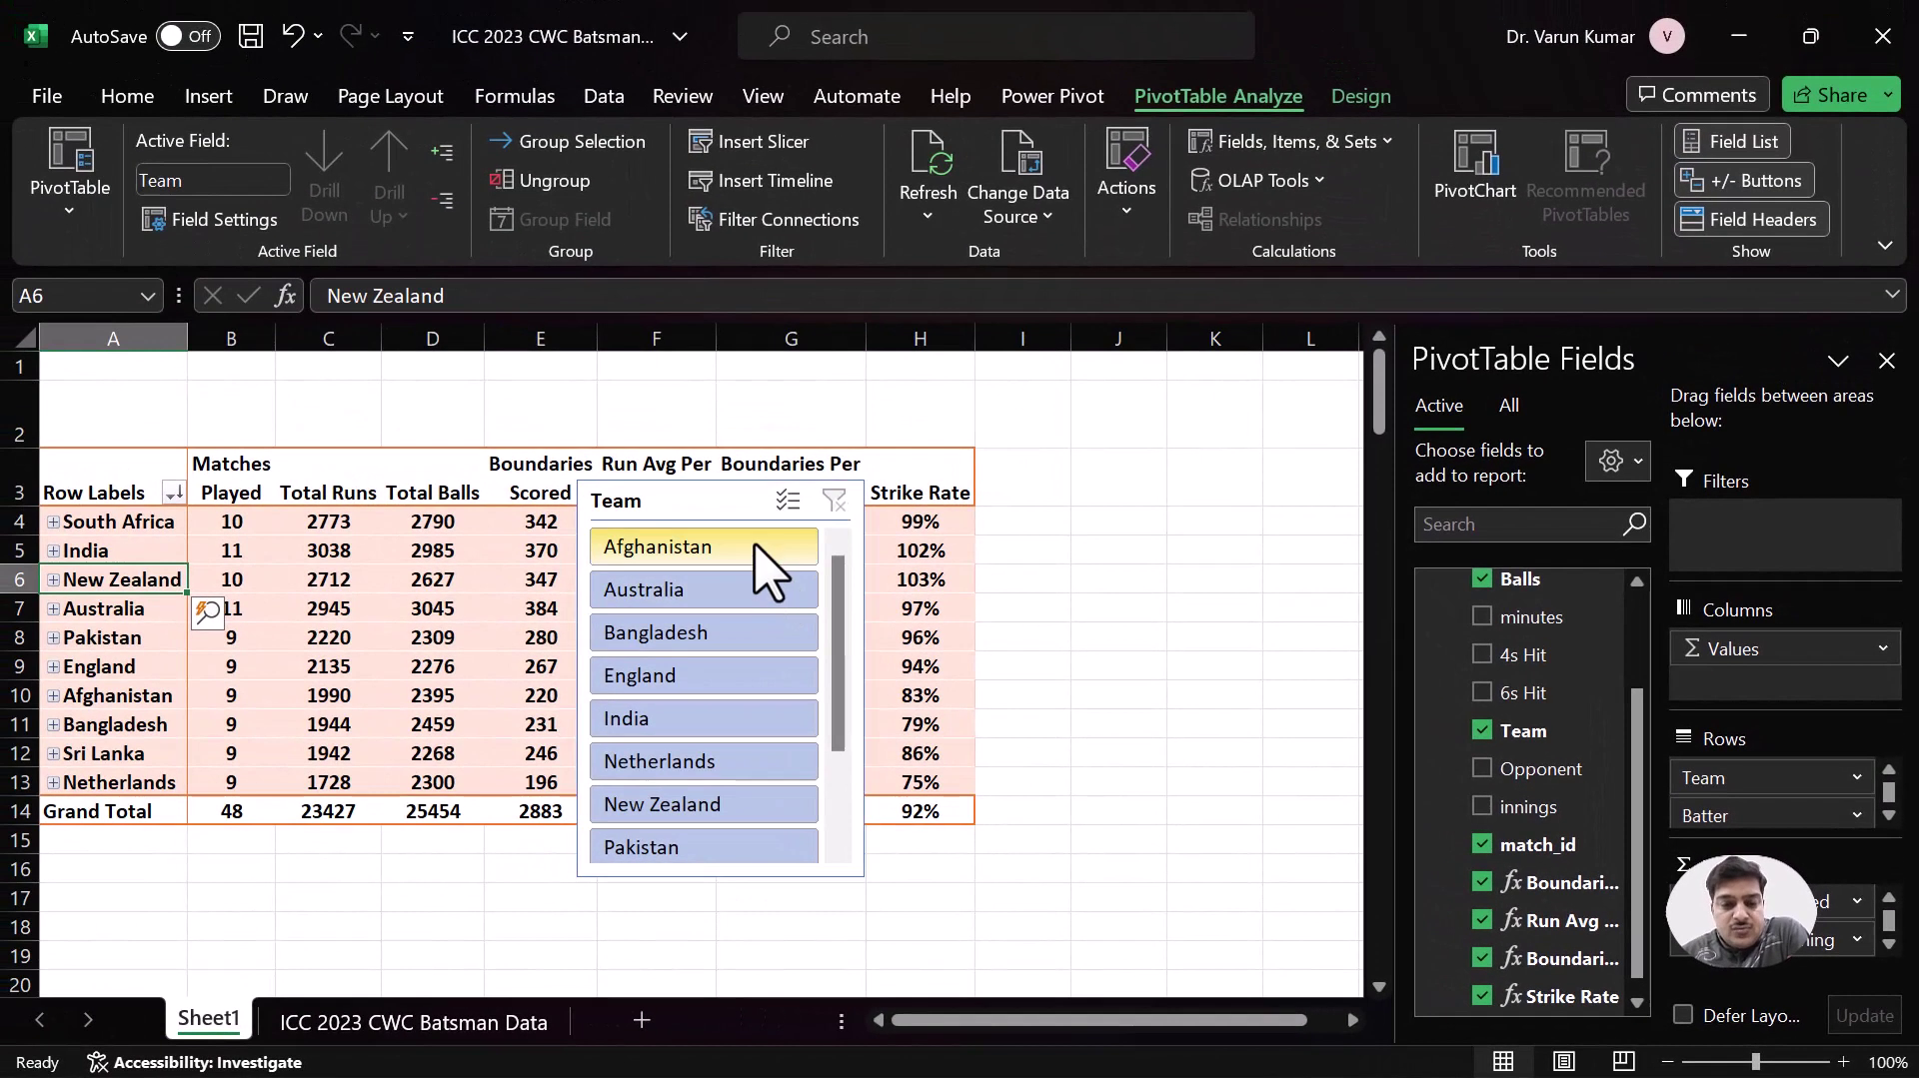
pyautogui.moveTo(784, 501); pyautogui.dragTo(1159, 441)
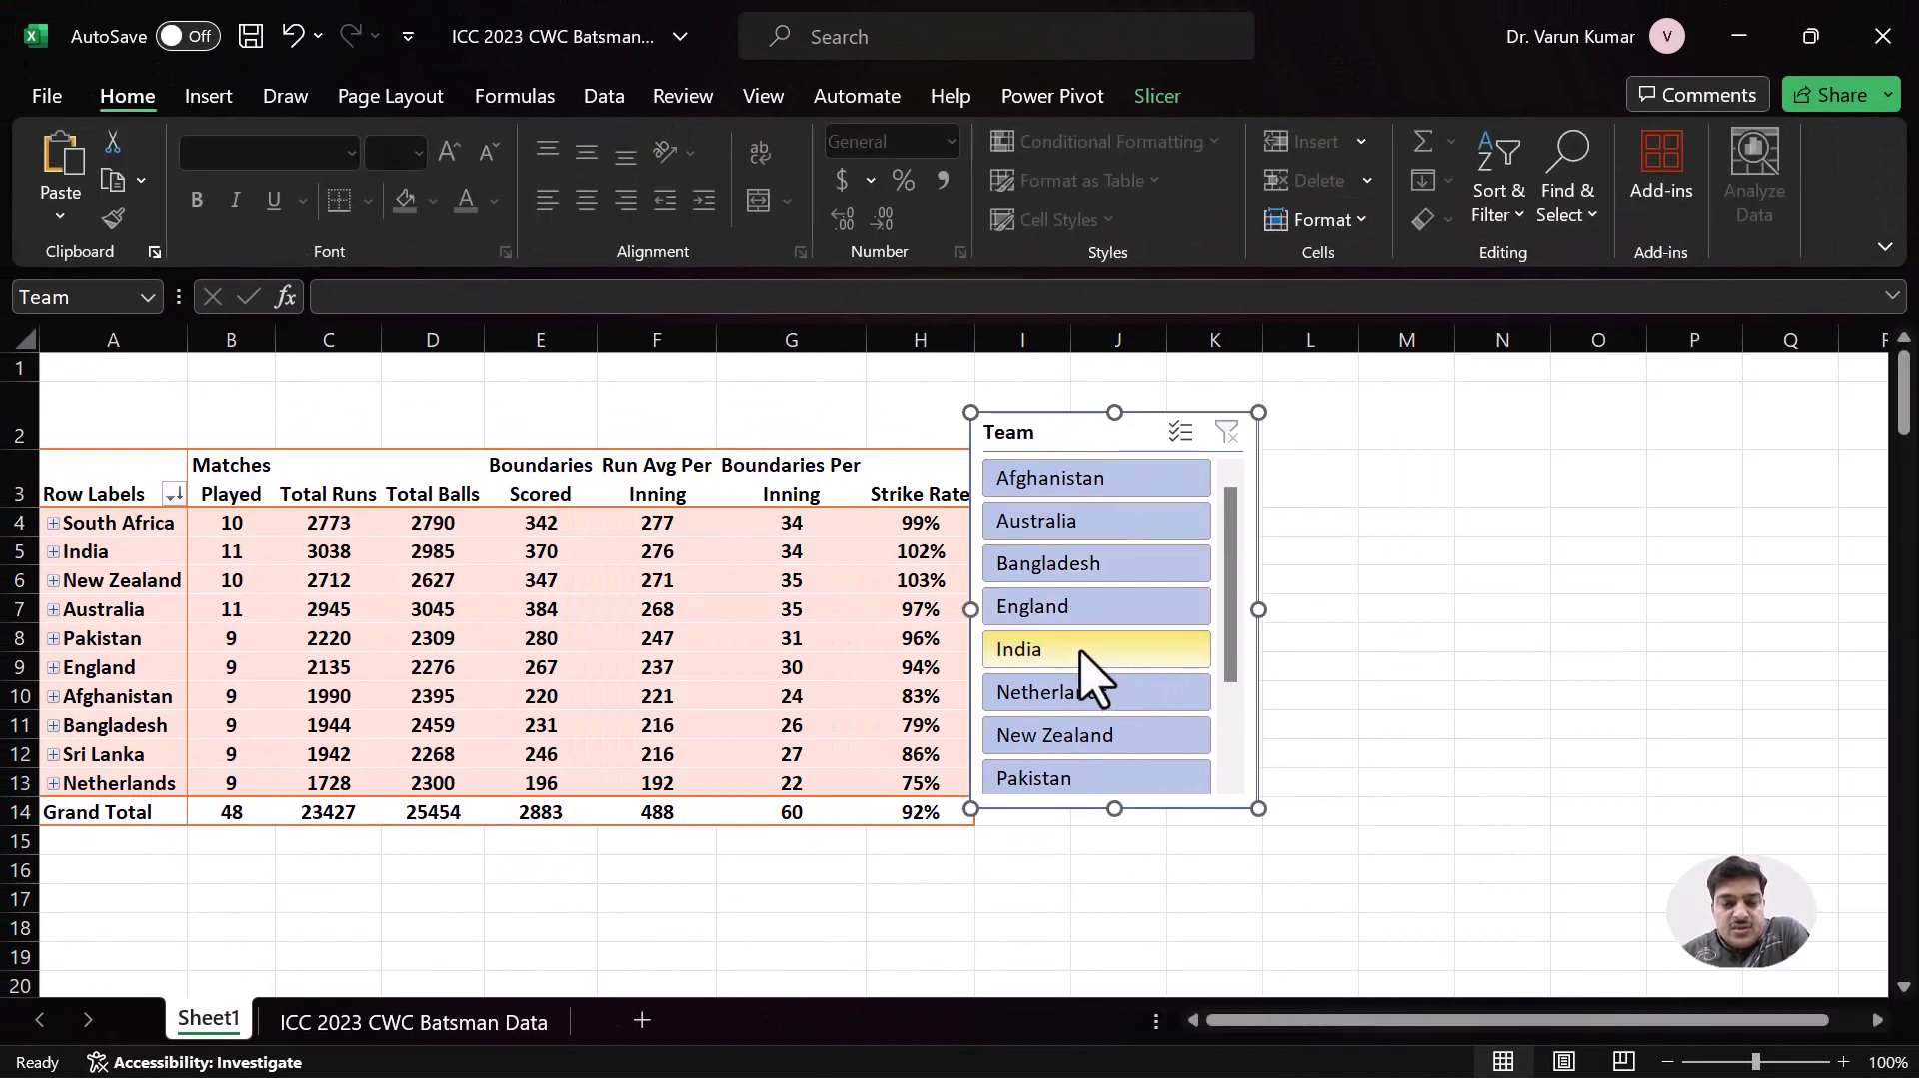
# - Filter the PivotTable to India with the Team slicer, shift the slicer away from the table and expand India's batters
pyautogui.click(1093, 660)
pyautogui.moveTo(1092, 420); pyautogui.dragTo(1223, 422)
pyautogui.click(53, 523)
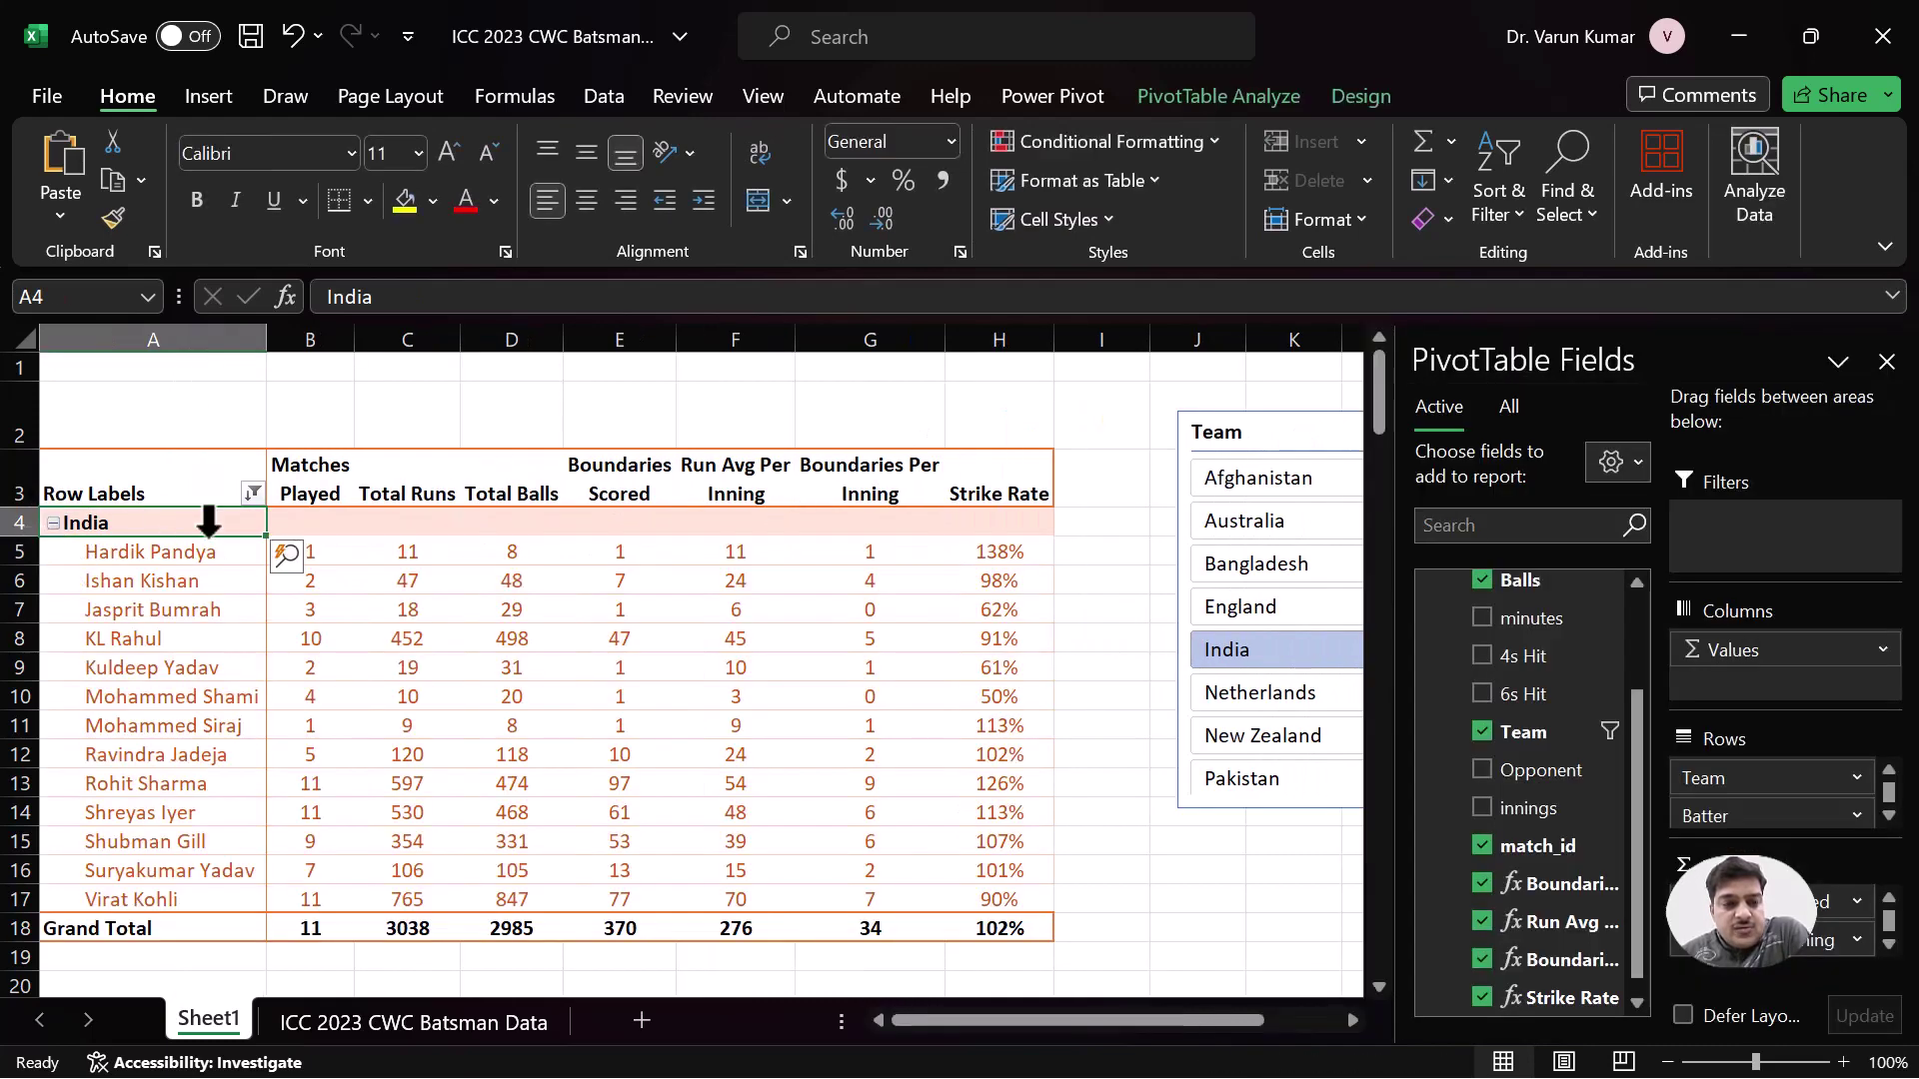
# - Reposition the Team slicer close beside the PivotTable and enlarge row 2 to leave more space above the table
pyautogui.moveTo(1254, 435); pyautogui.dragTo(1162, 455)
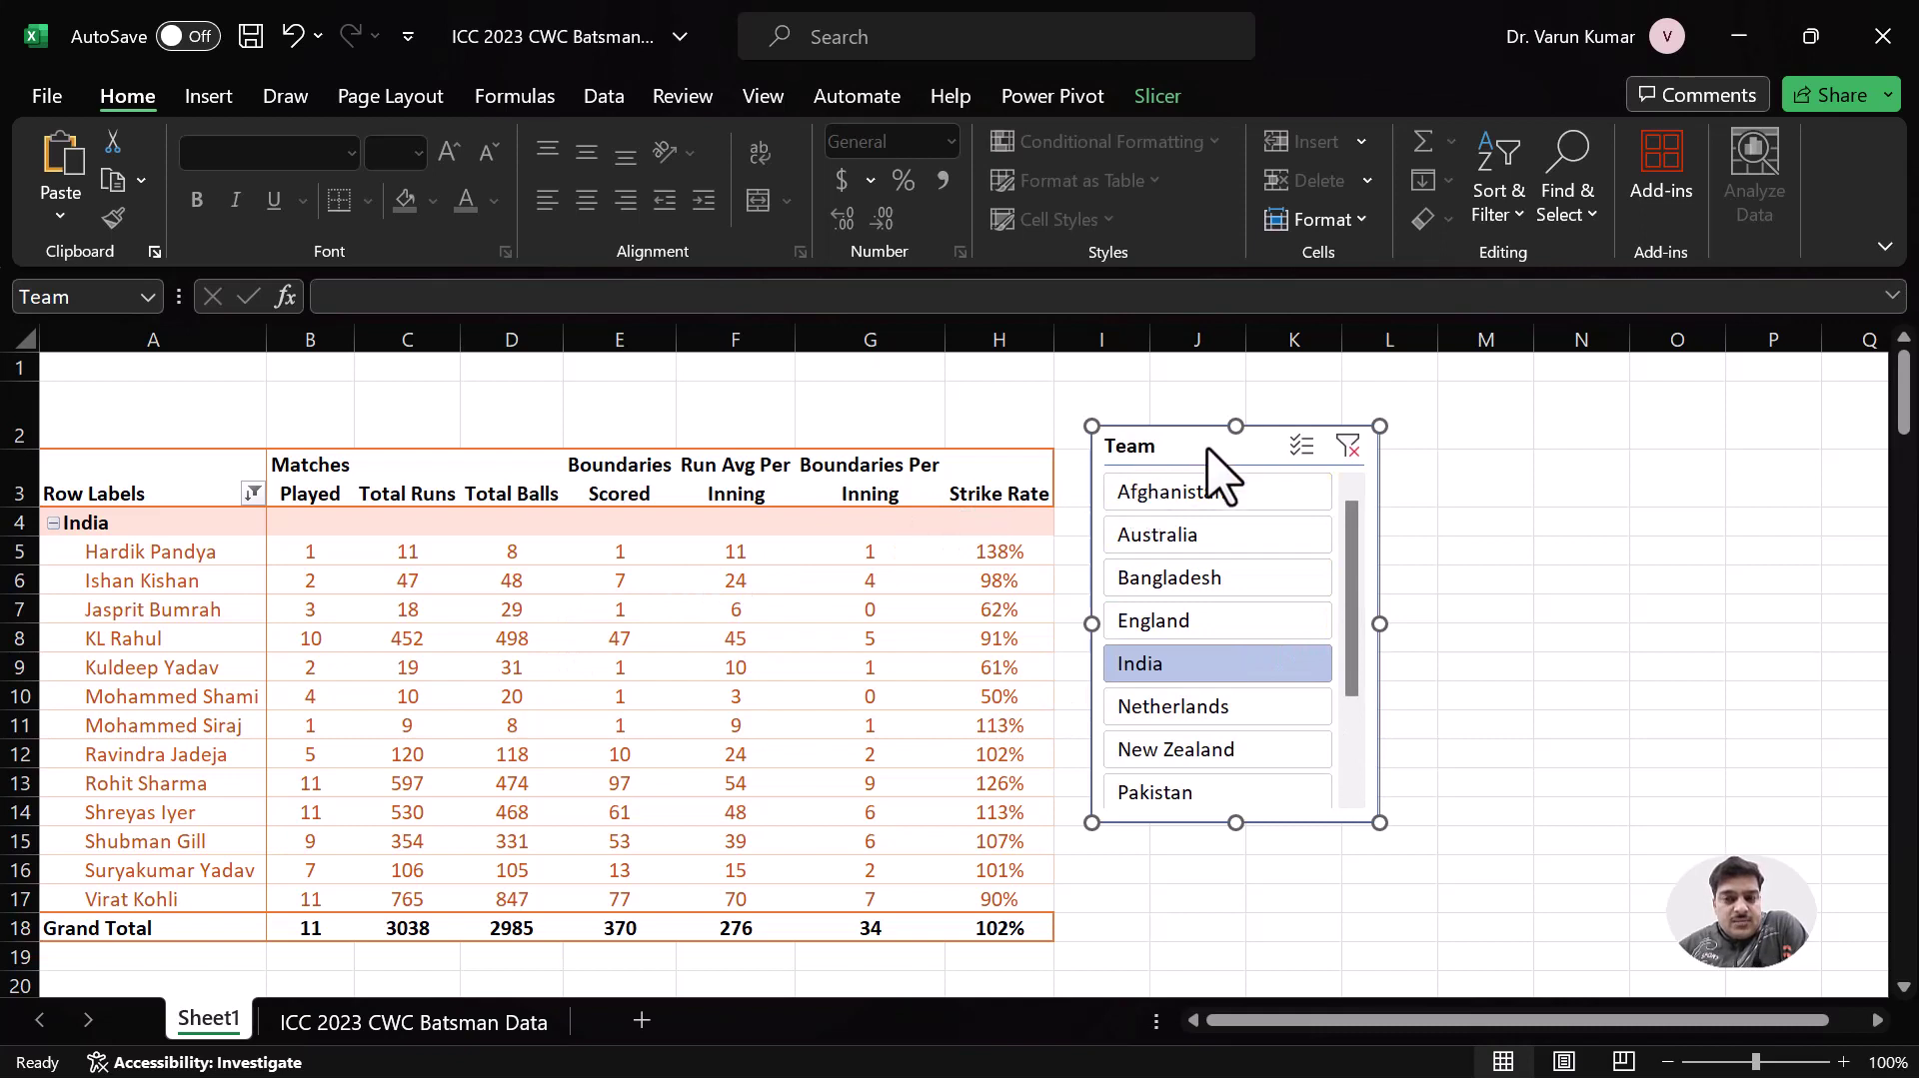
pyautogui.moveTo(1207, 449); pyautogui.dragTo(1200, 448)
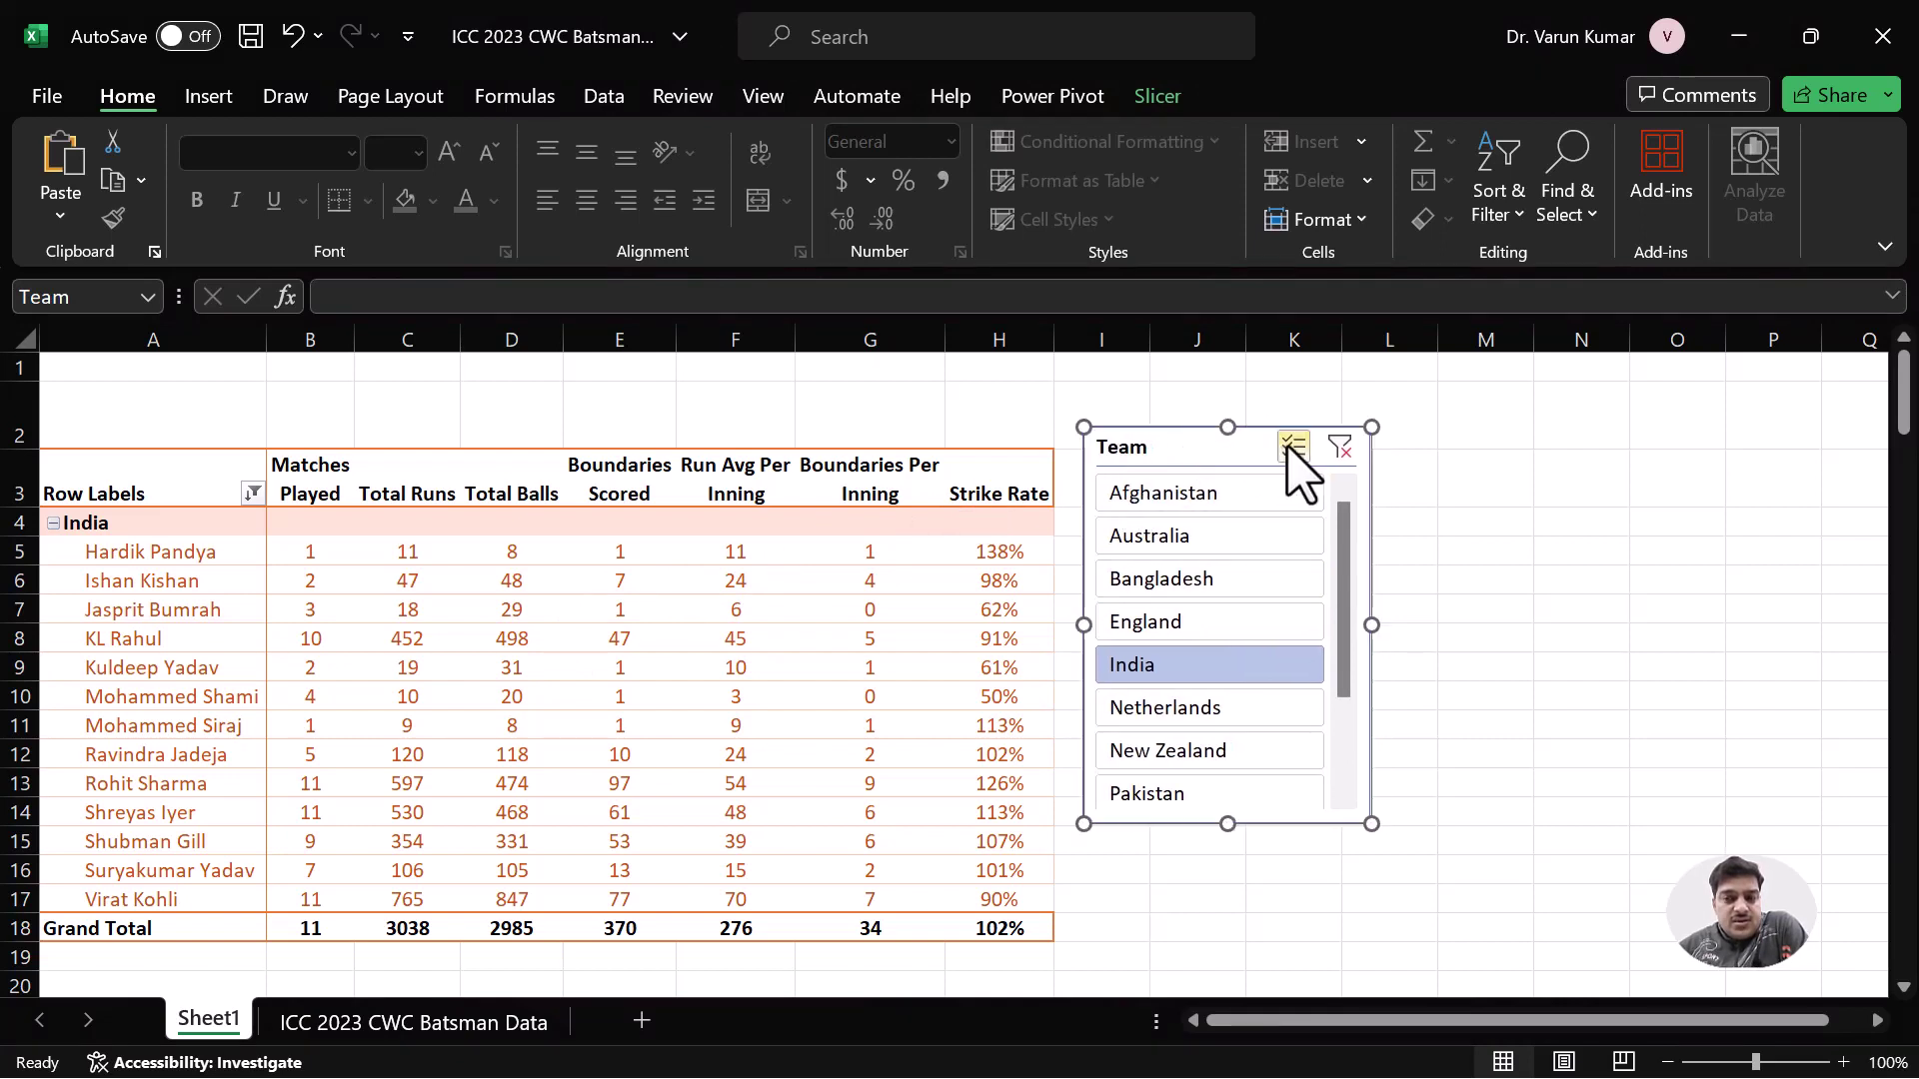
pyautogui.moveTo(34, 448); pyautogui.dragTo(33, 485)
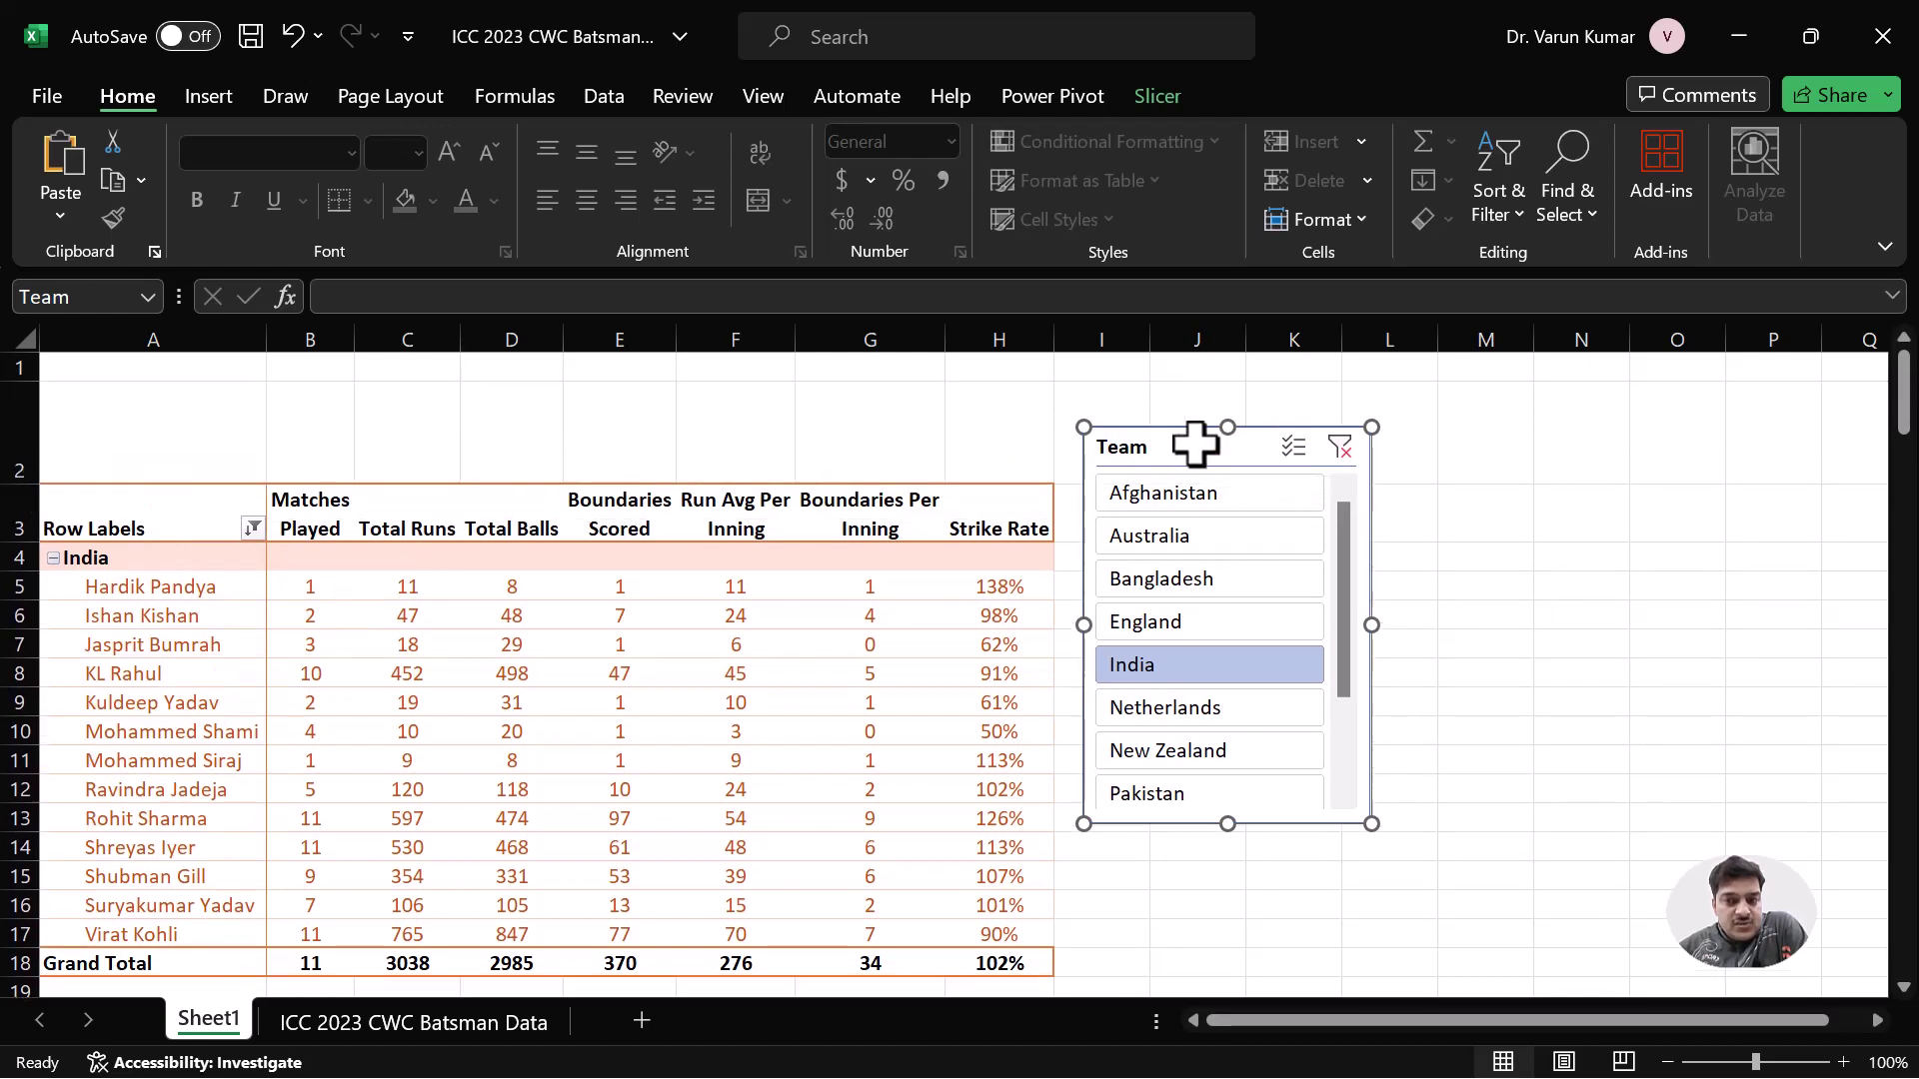
pyautogui.moveTo(1195, 442); pyautogui.dragTo(1191, 438)
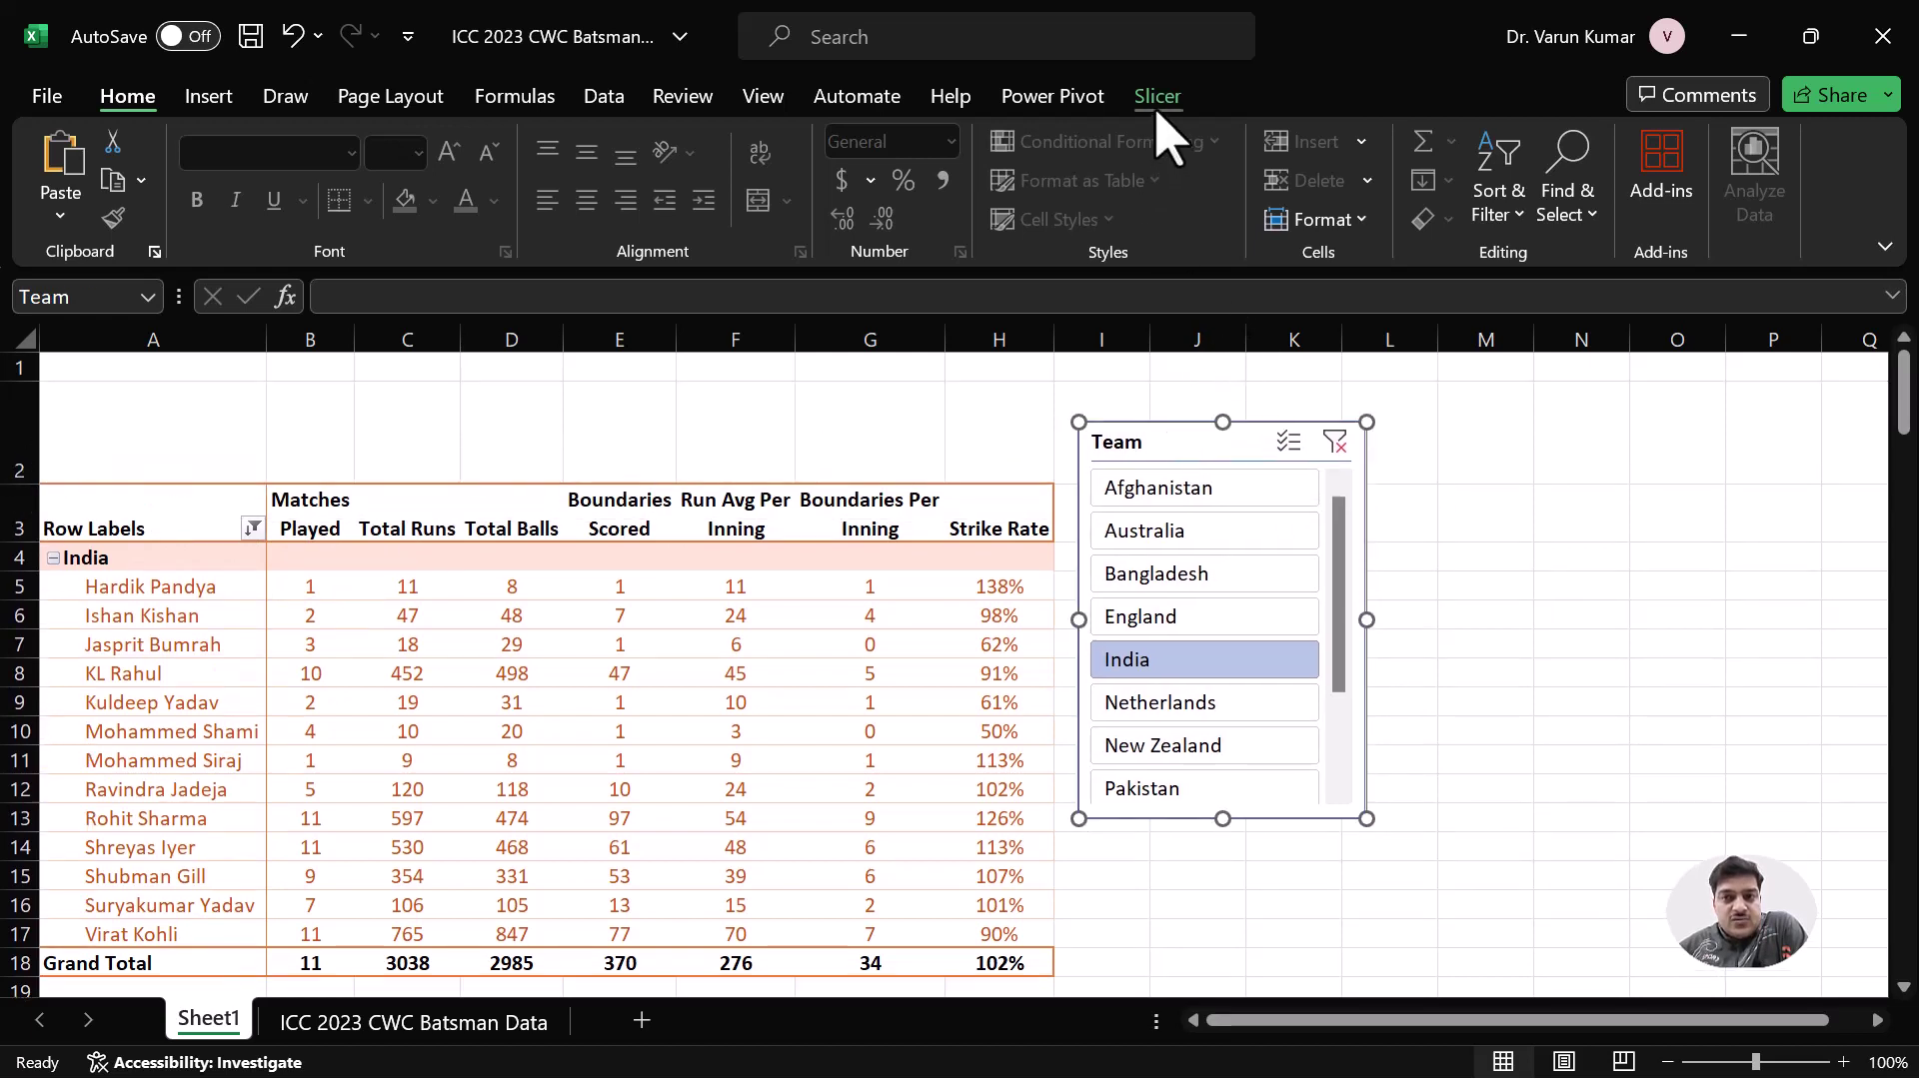
pyautogui.moveTo(1178, 445)
pyautogui.mouseDown()
pyautogui.moveTo(1110, 419)
pyautogui.moveTo(1179, 409)
pyautogui.mouseUp()
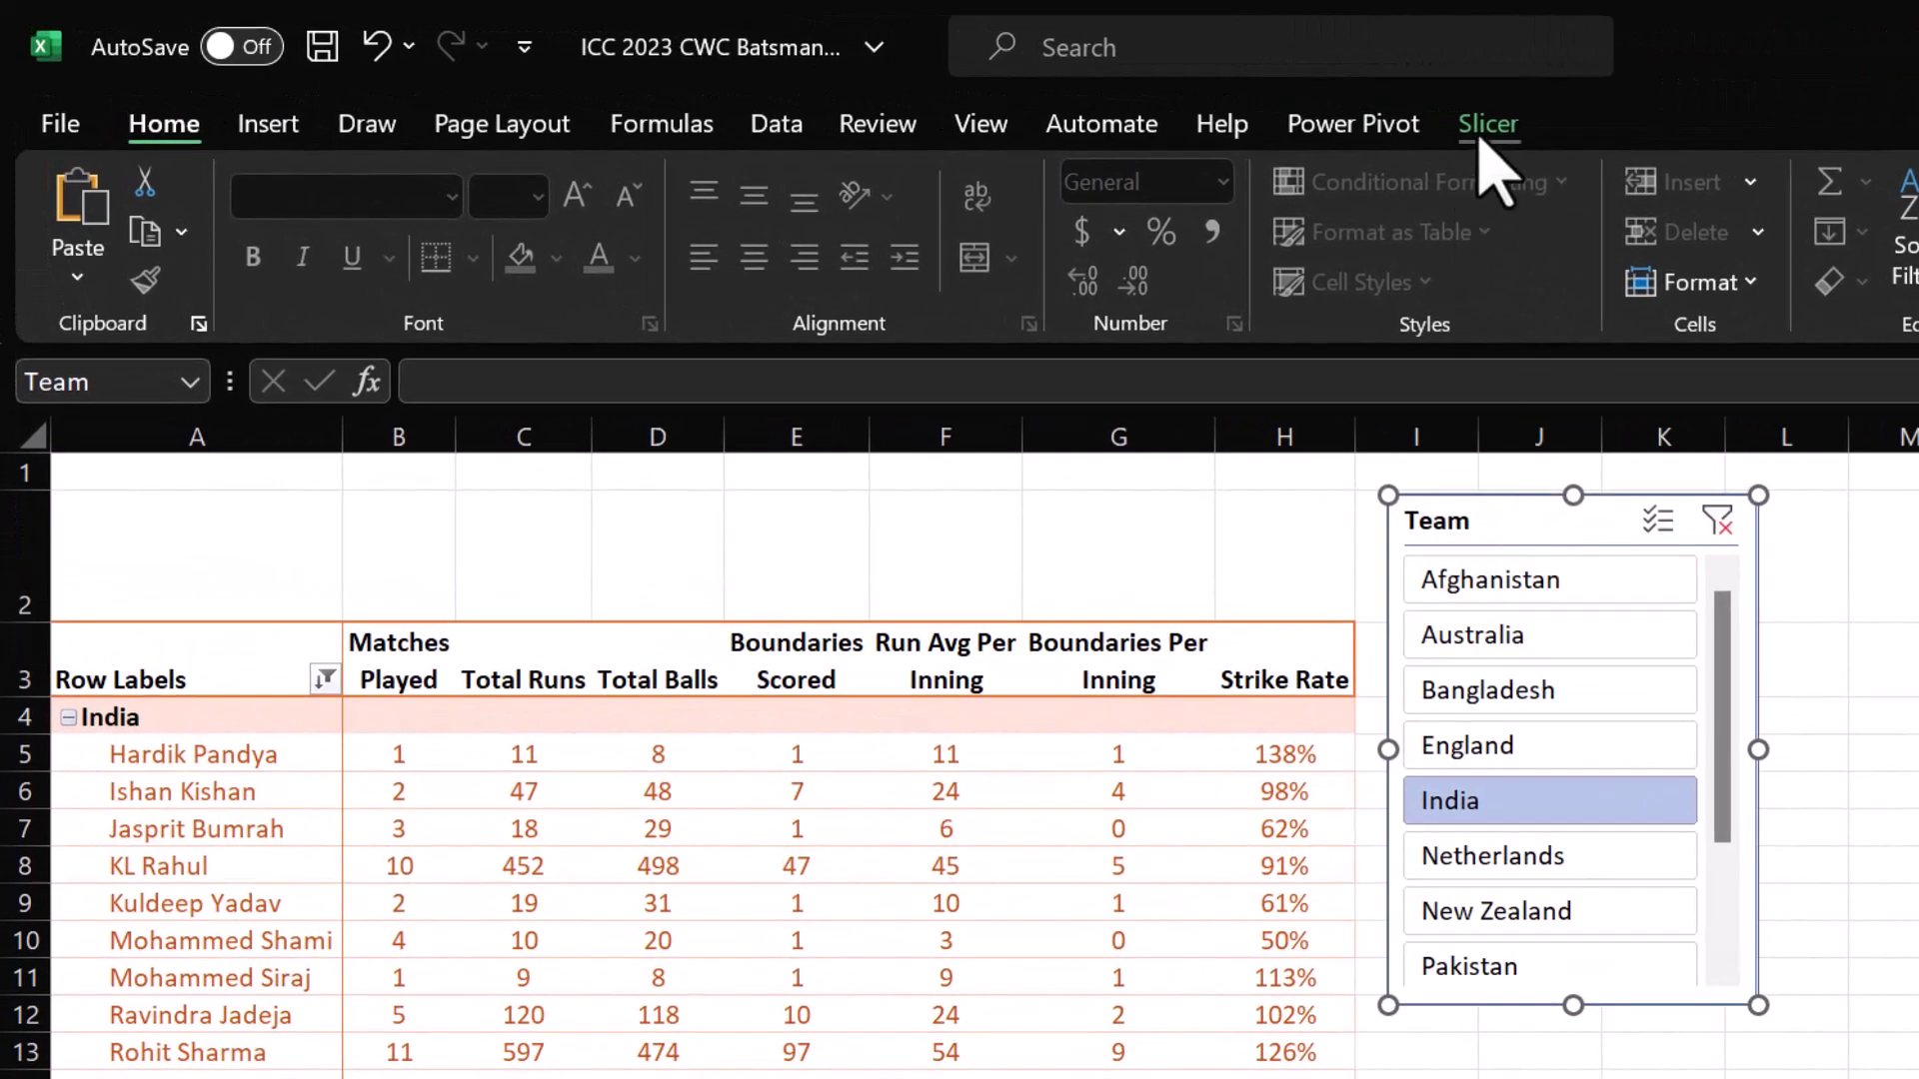
# - Arrange the Team slicer's buttons in 5 columns
pyautogui.click(1484, 132)
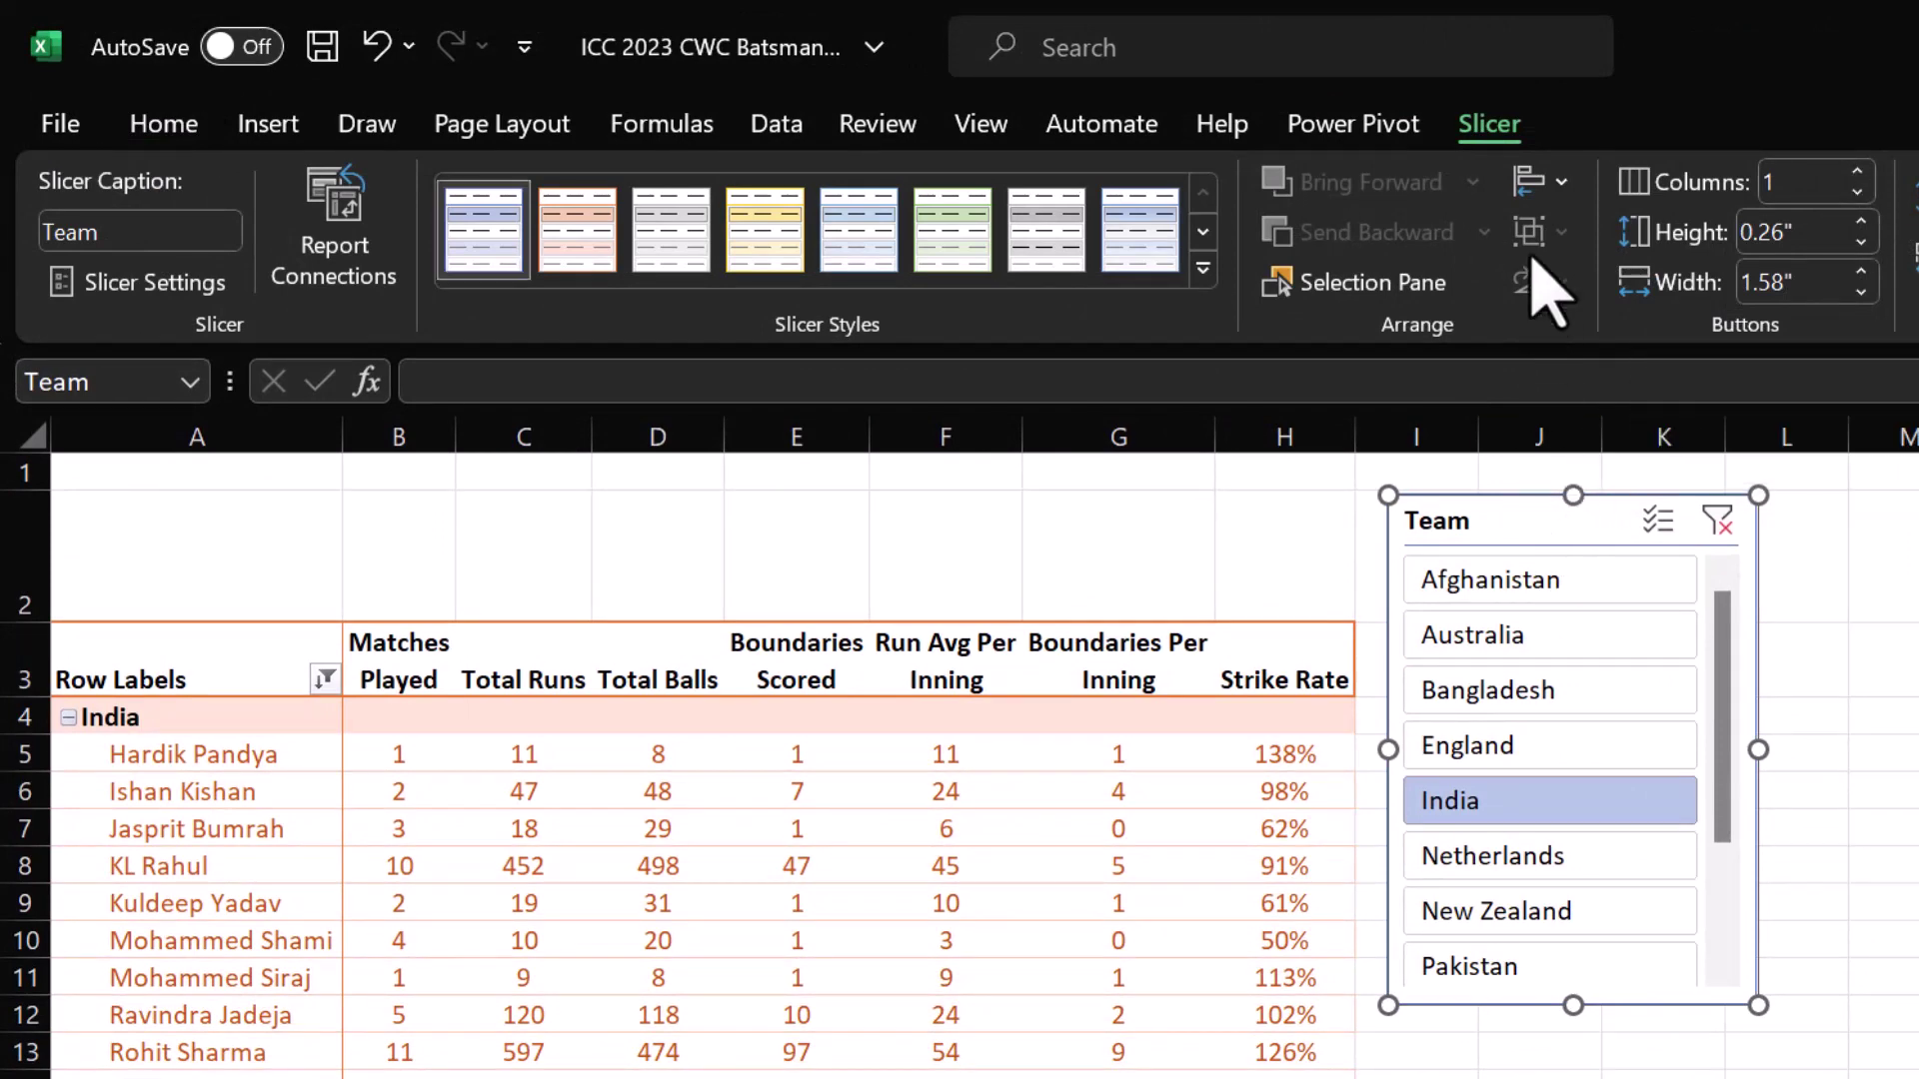
pyautogui.click(1852, 177)
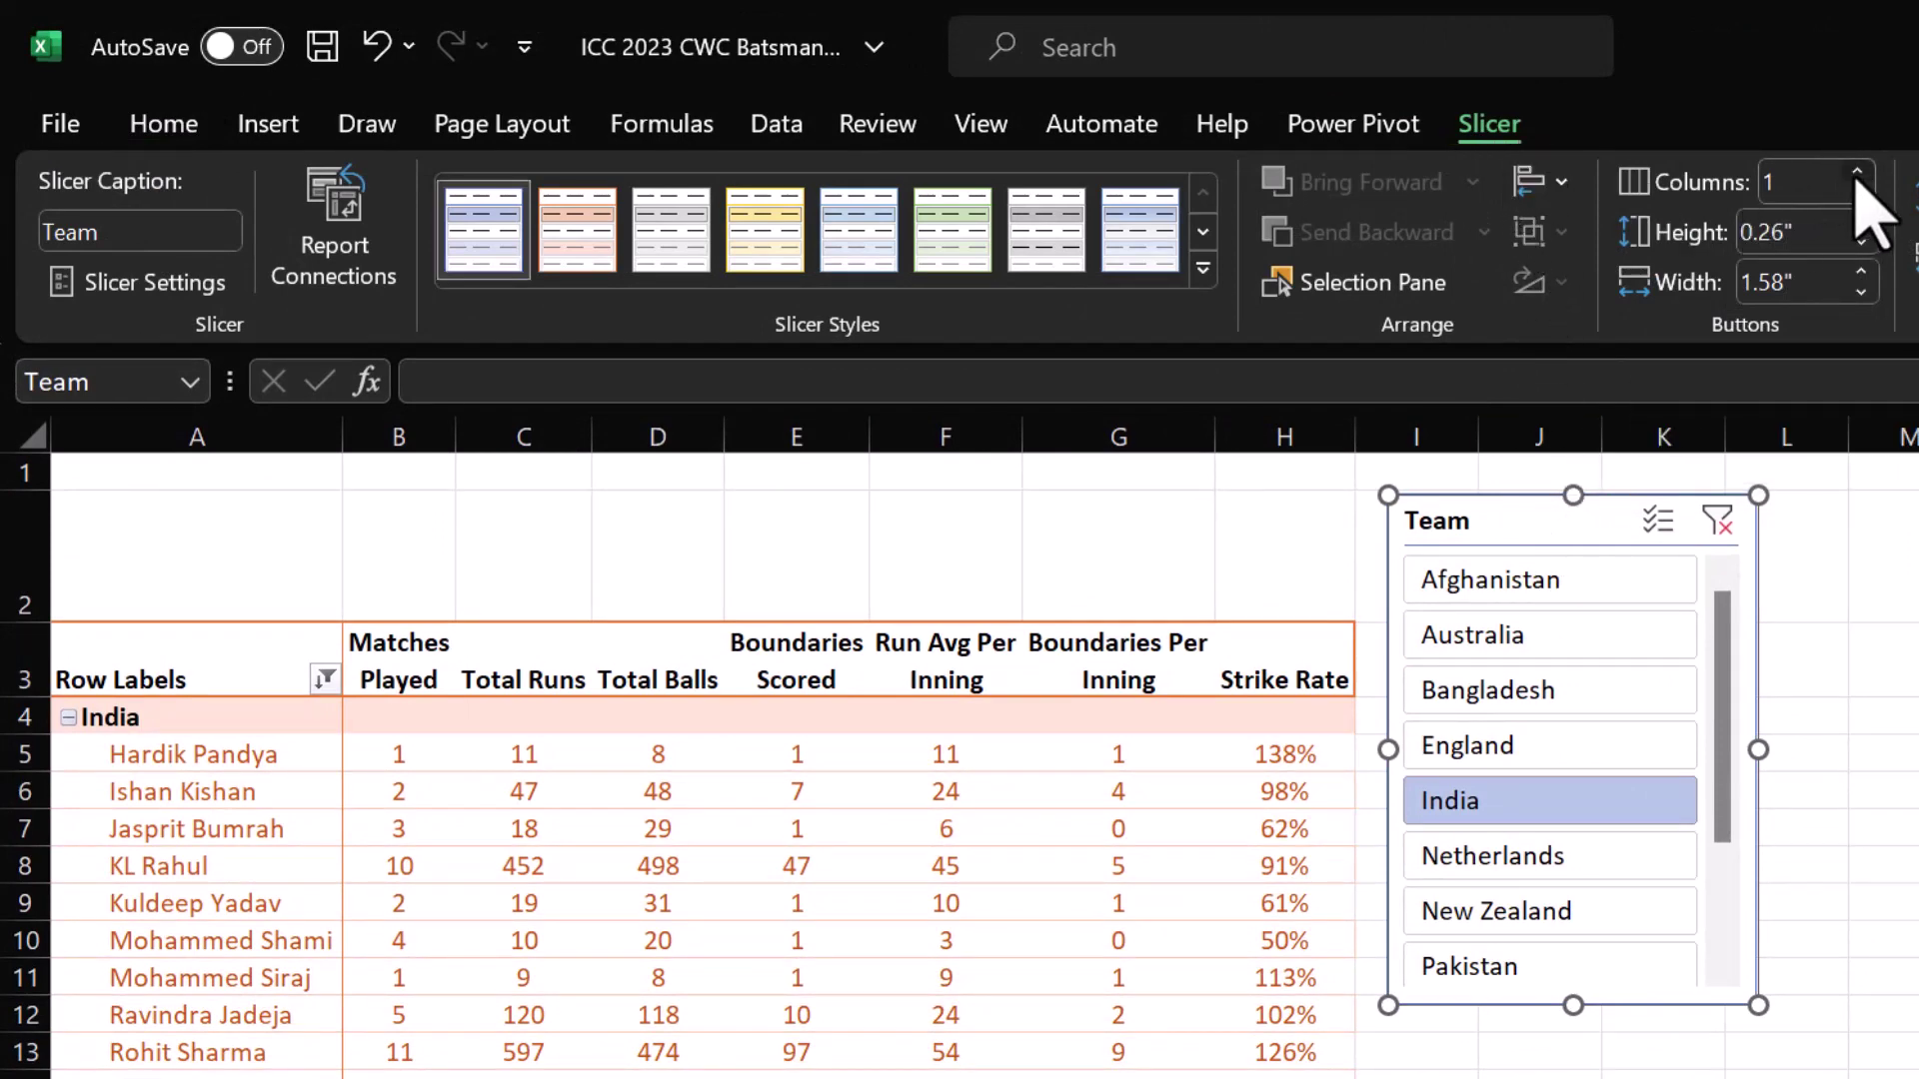
pyautogui.click(1856, 174)
pyautogui.click(1856, 174)
pyautogui.click(1856, 174)
pyautogui.click(1856, 174)
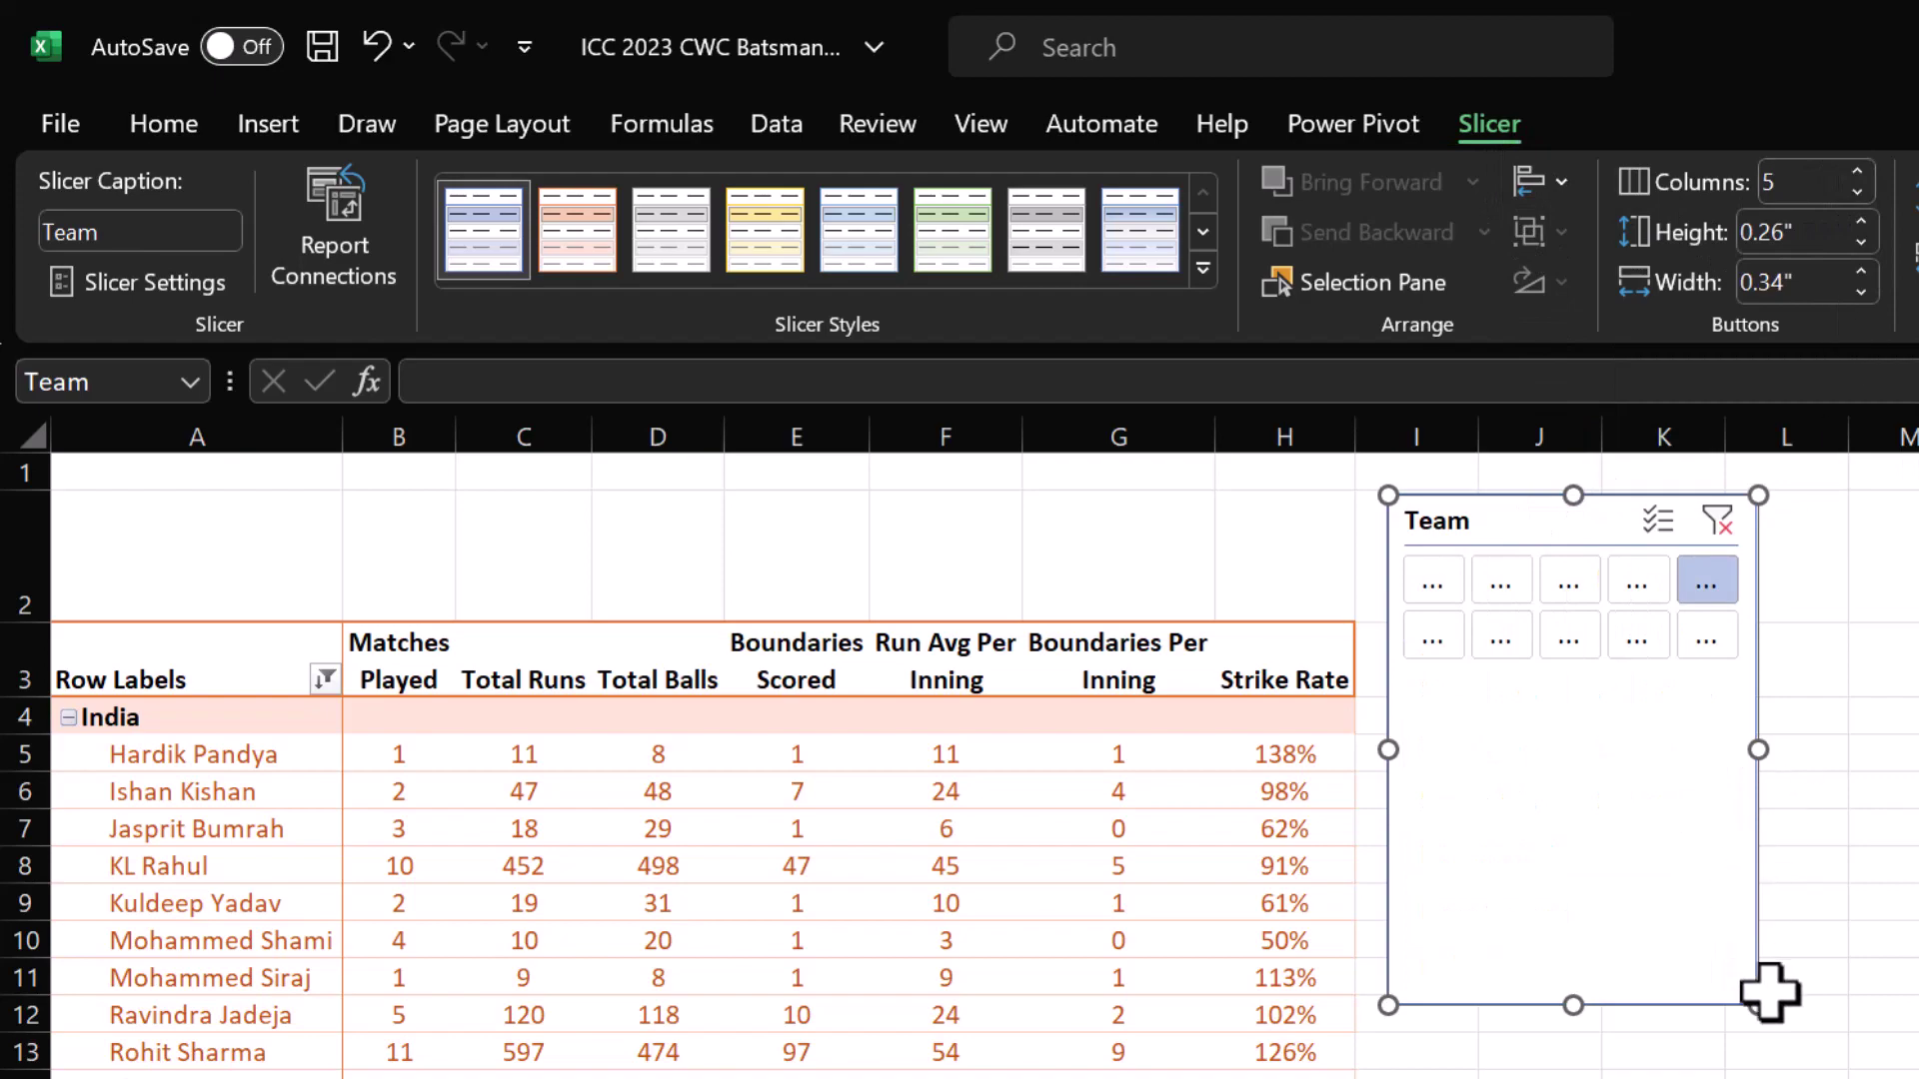
# - Fit the Team slicer above the PivotTable at about 7 by 0.97 inches and slightly enlarge row 2 to clear the table headers
pyautogui.moveTo(1769, 993); pyautogui.dragTo(1914, 697)
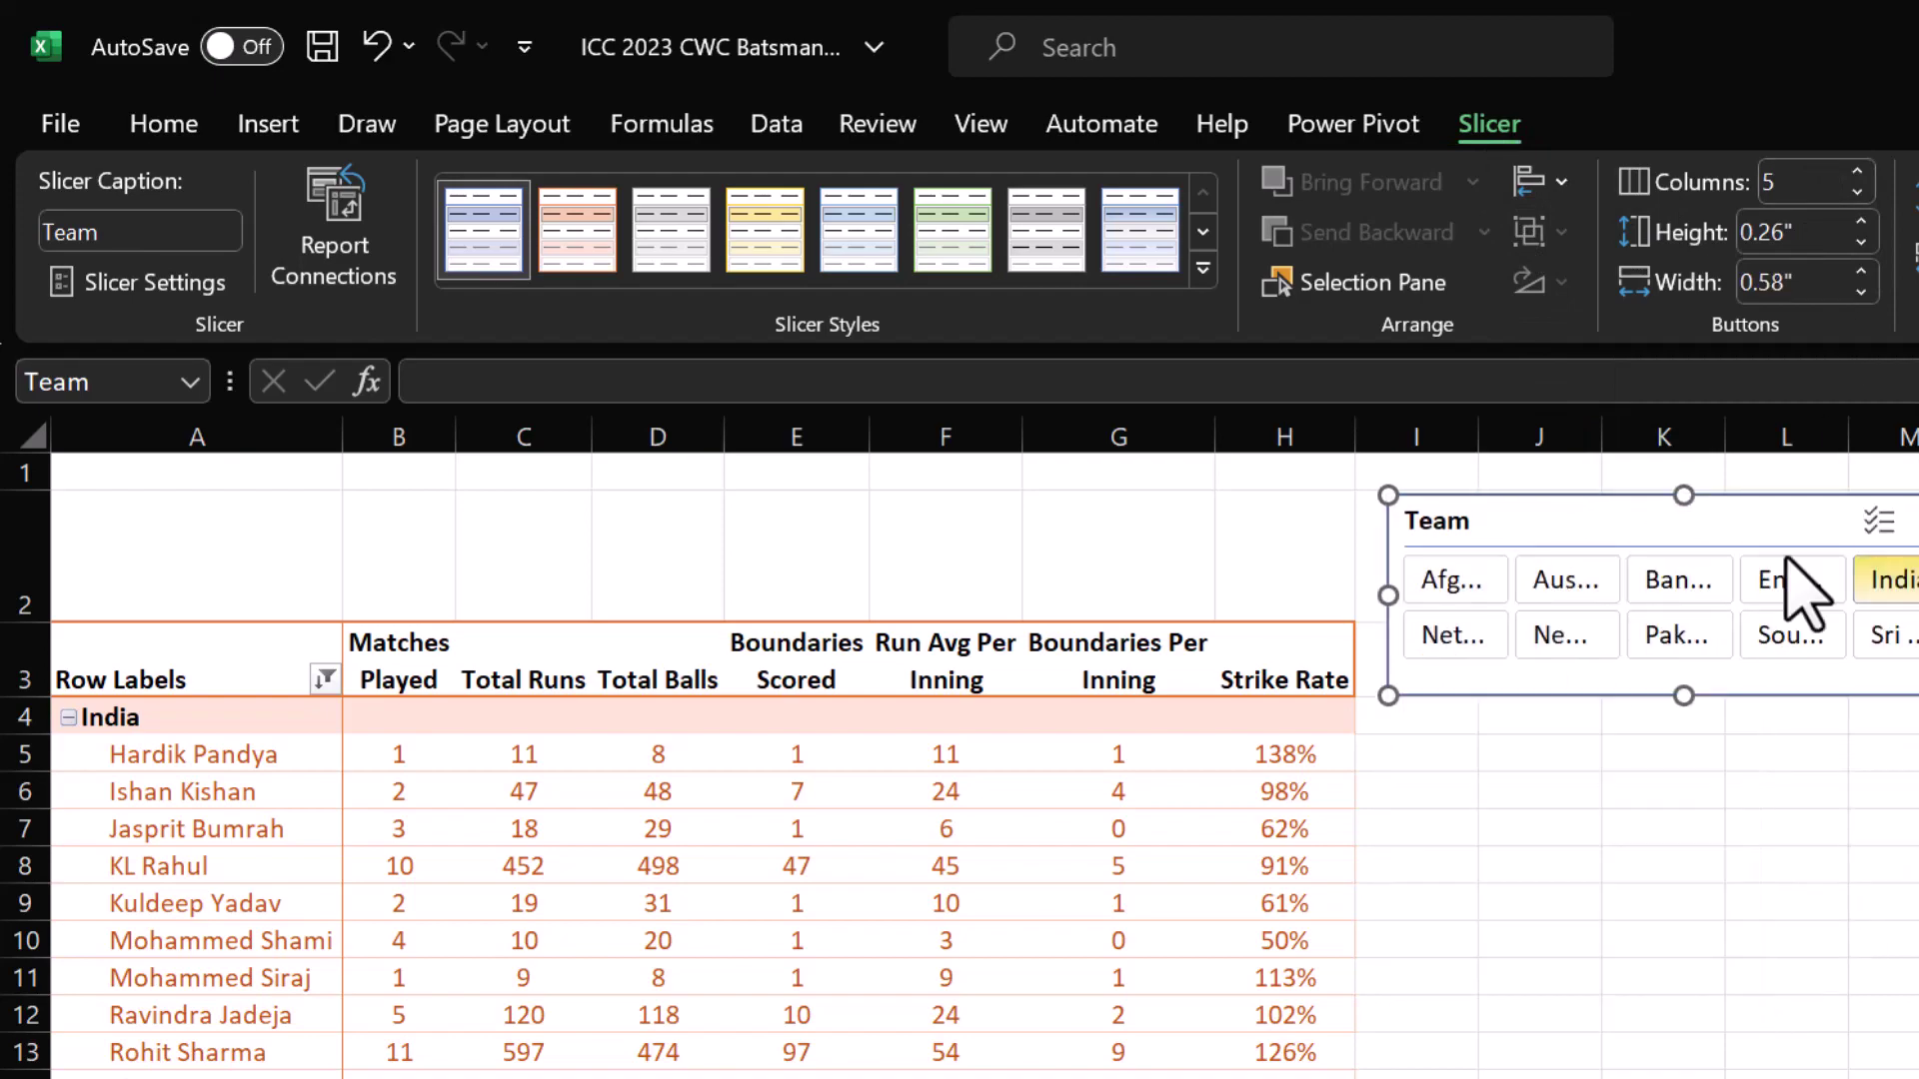
pyautogui.moveTo(1611, 508); pyautogui.dragTo(330, 483)
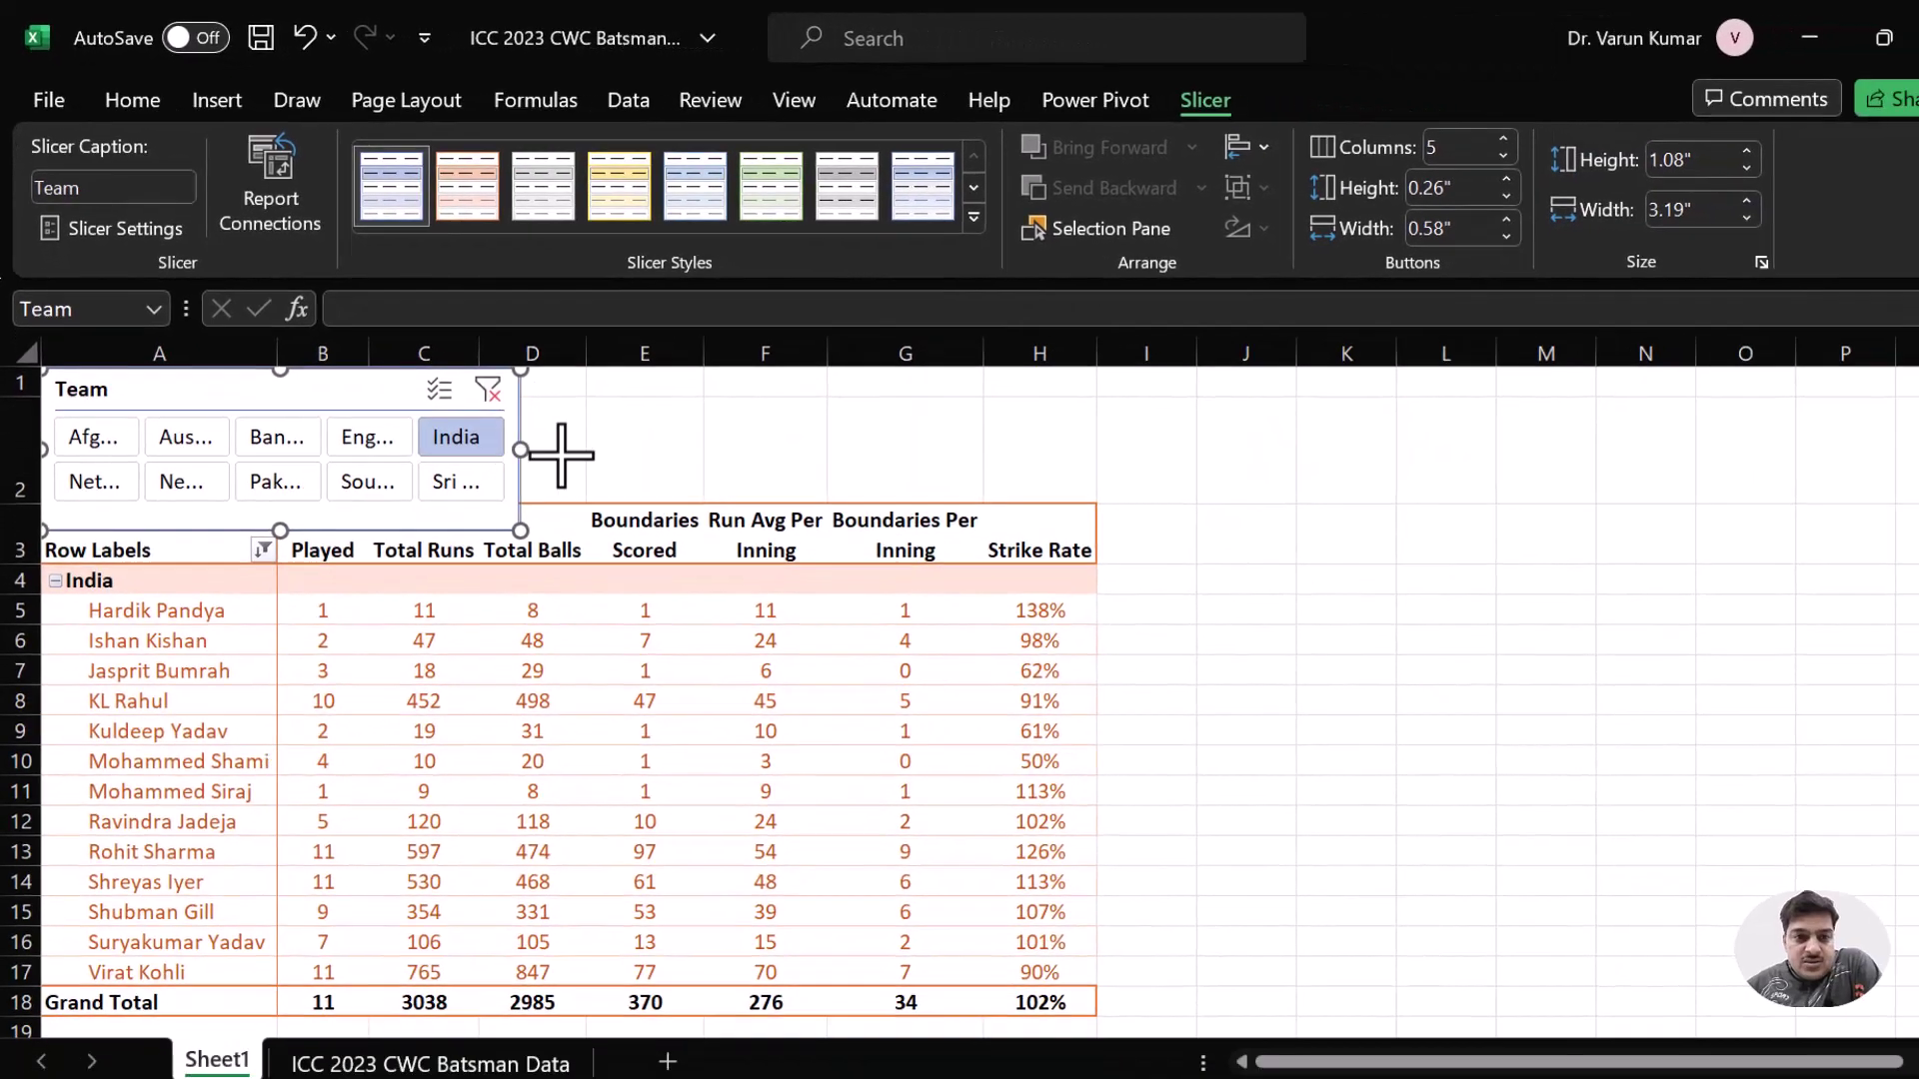
pyautogui.moveTo(630, 544); pyautogui.dragTo(1313, 571)
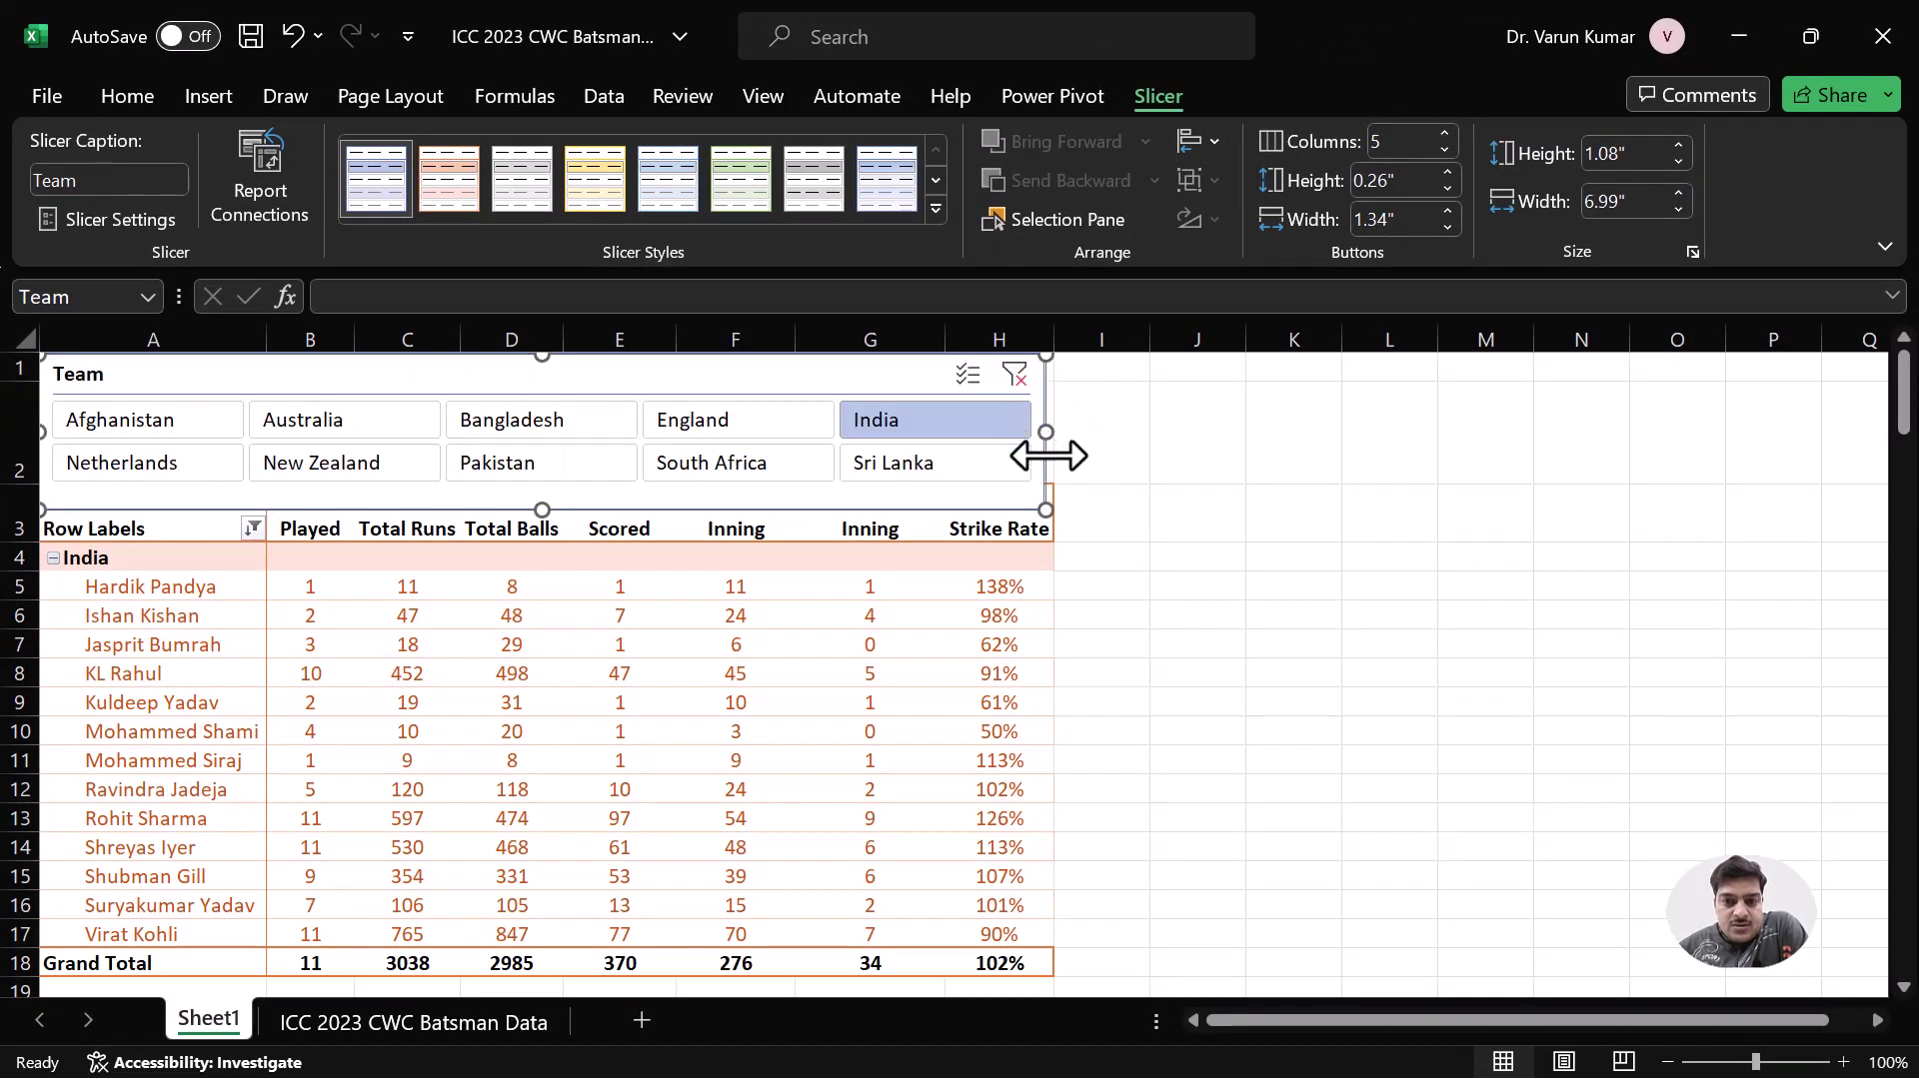
pyautogui.moveTo(1036, 511); pyautogui.dragTo(1047, 493)
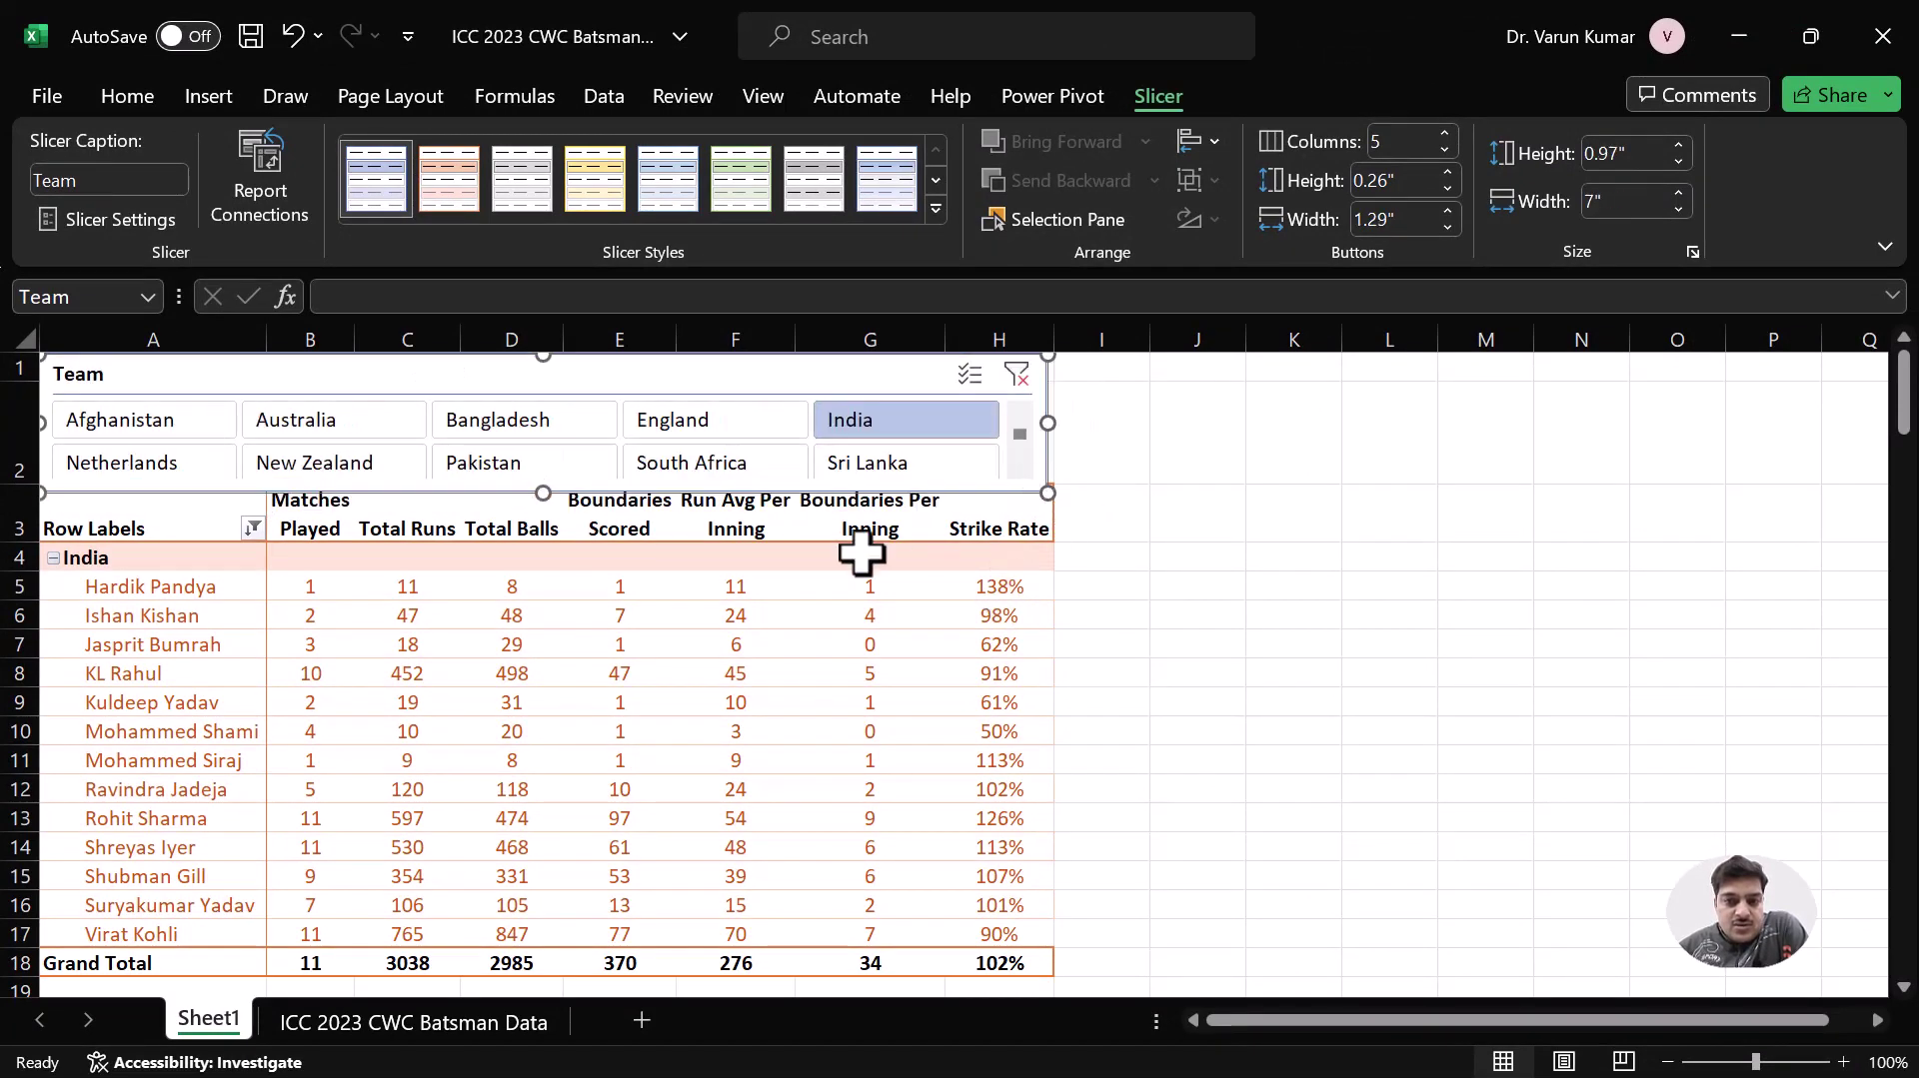
pyautogui.click(210, 550)
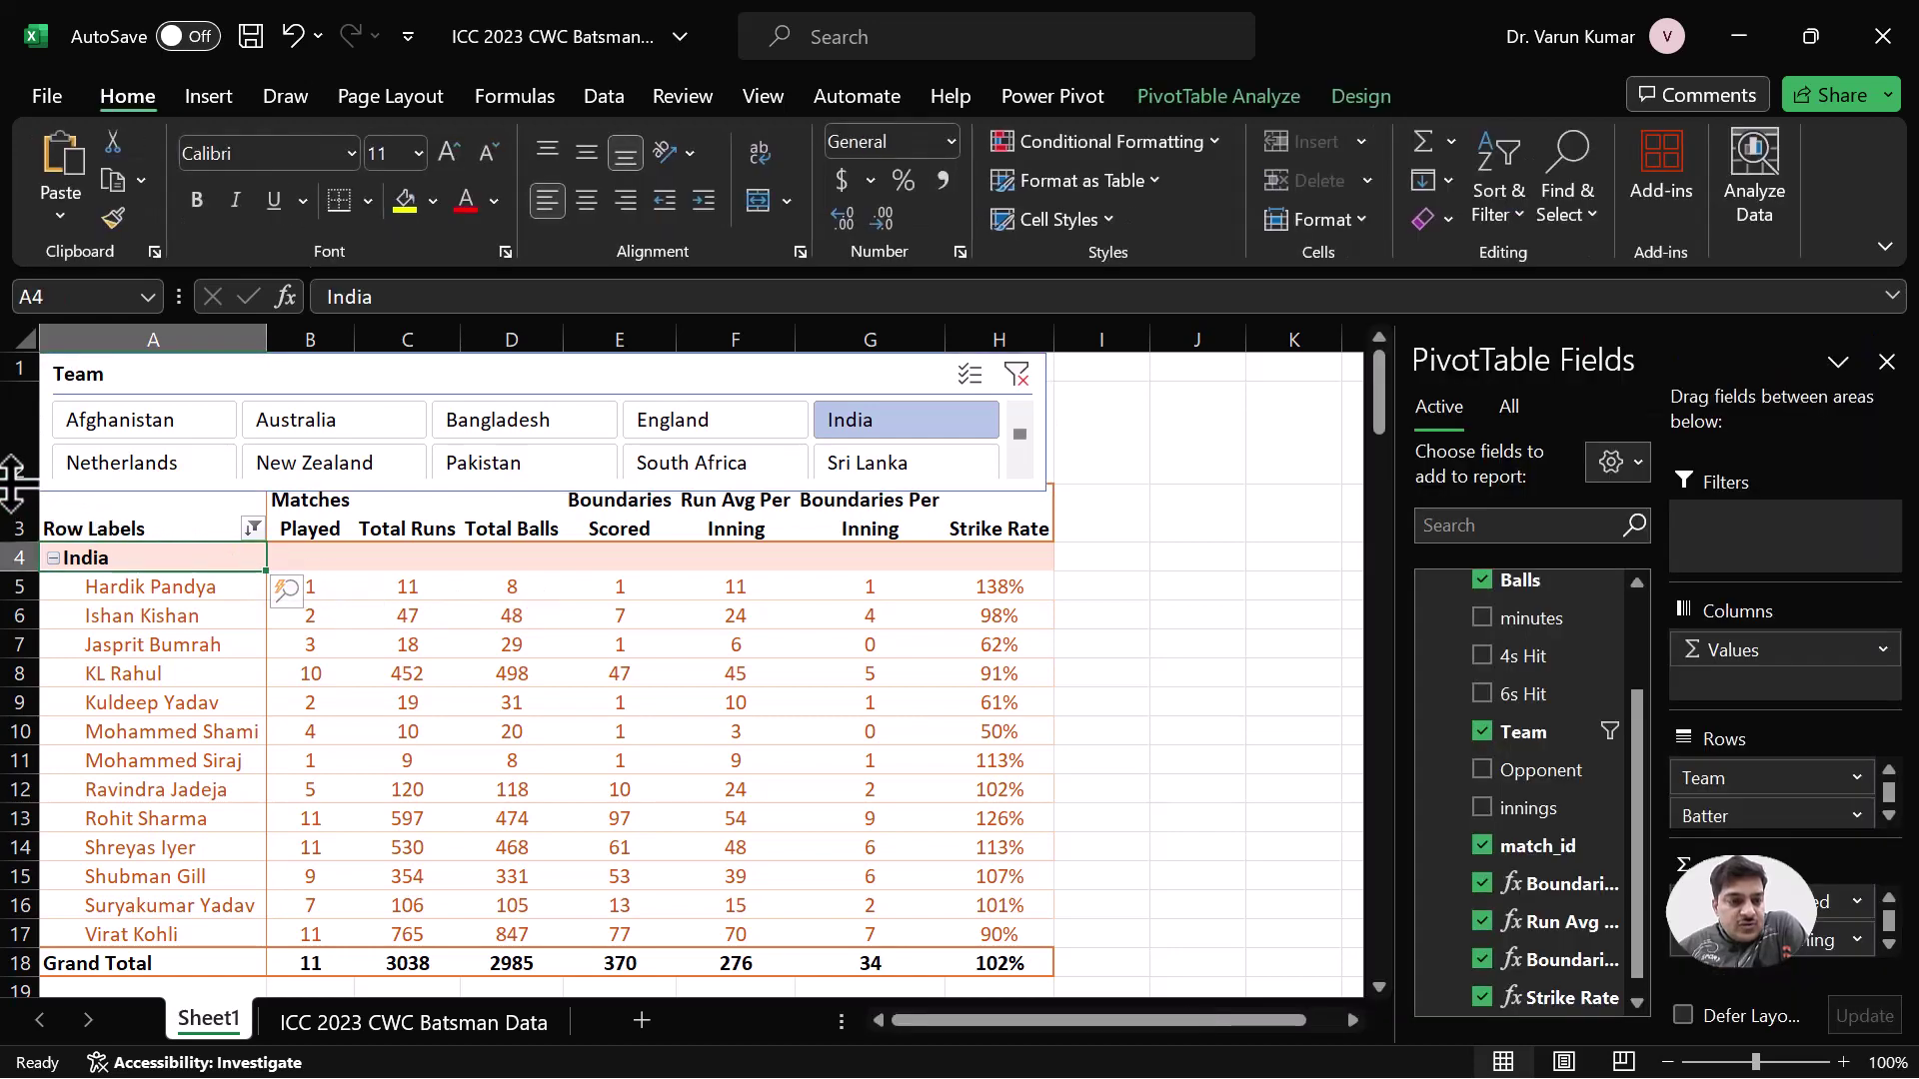
pyautogui.moveTo(12, 479); pyautogui.dragTo(25, 505)
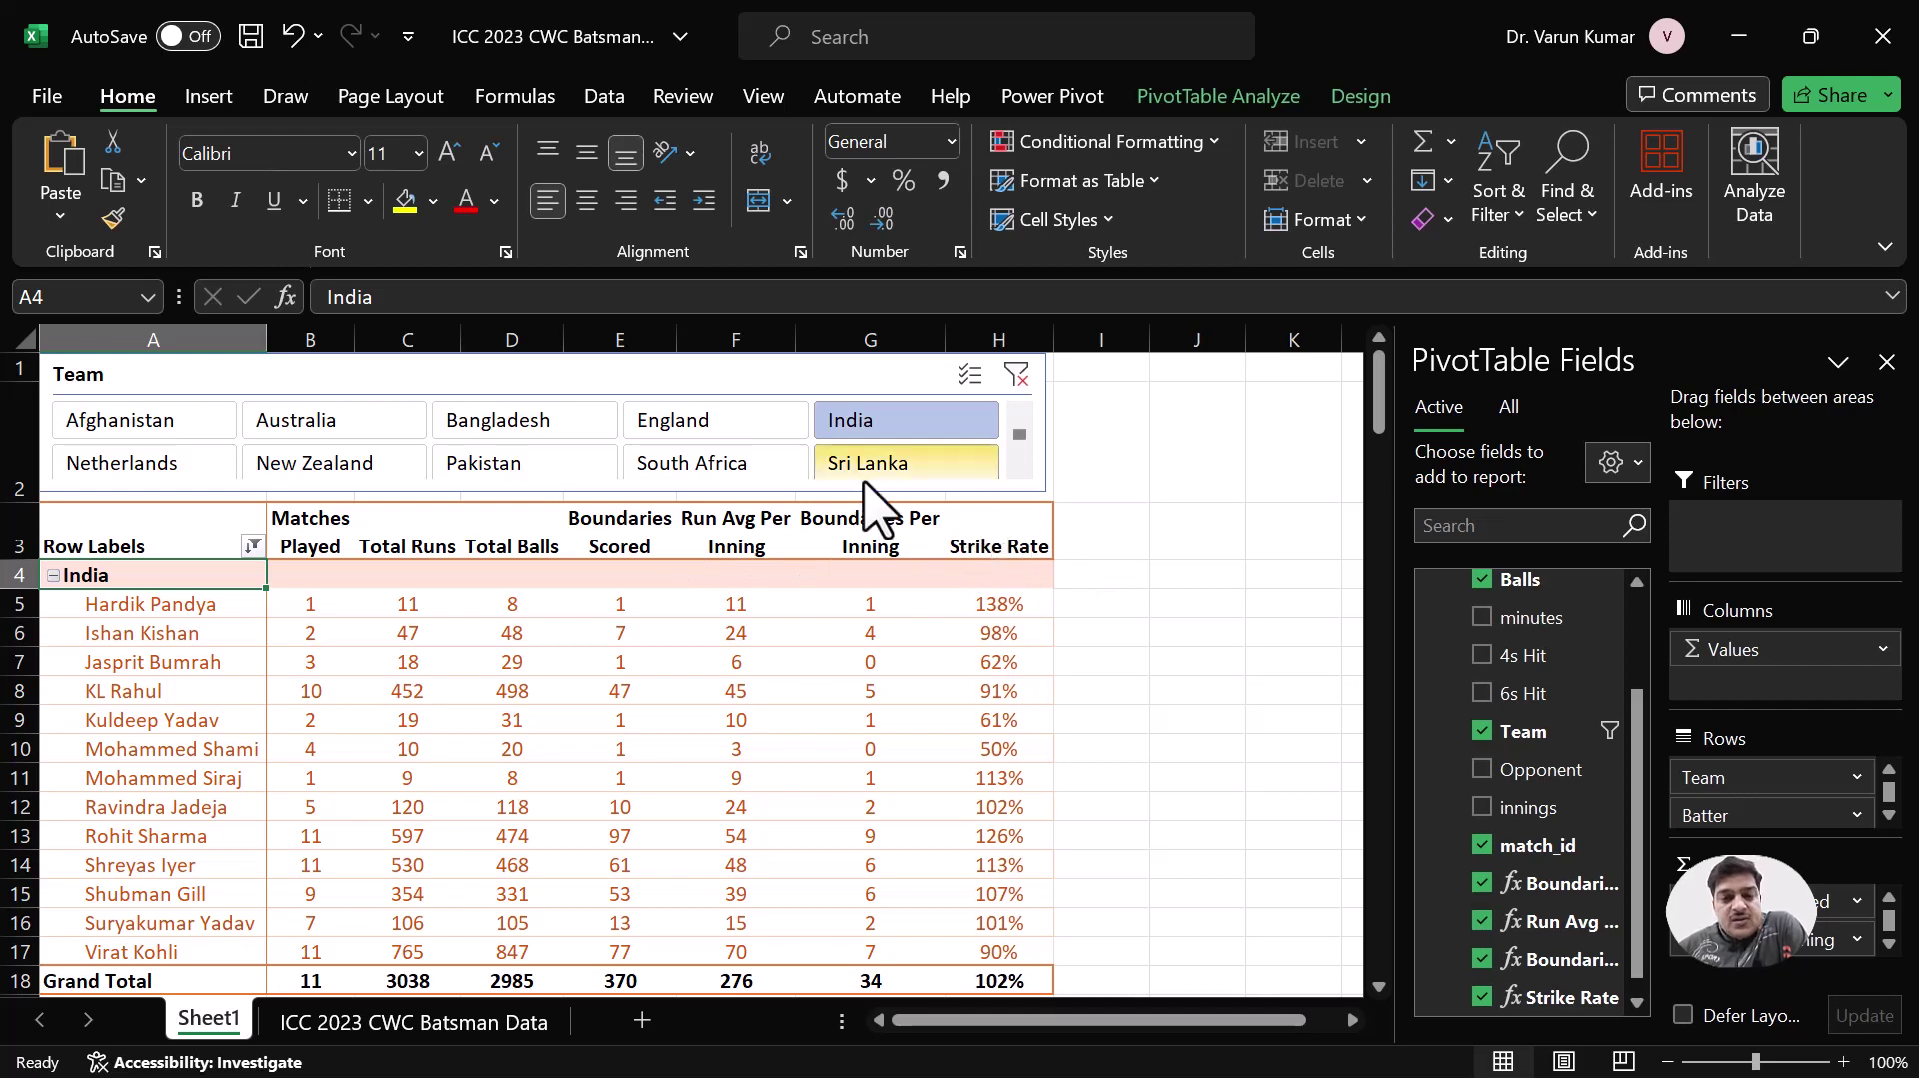
pyautogui.click(1276, 436)
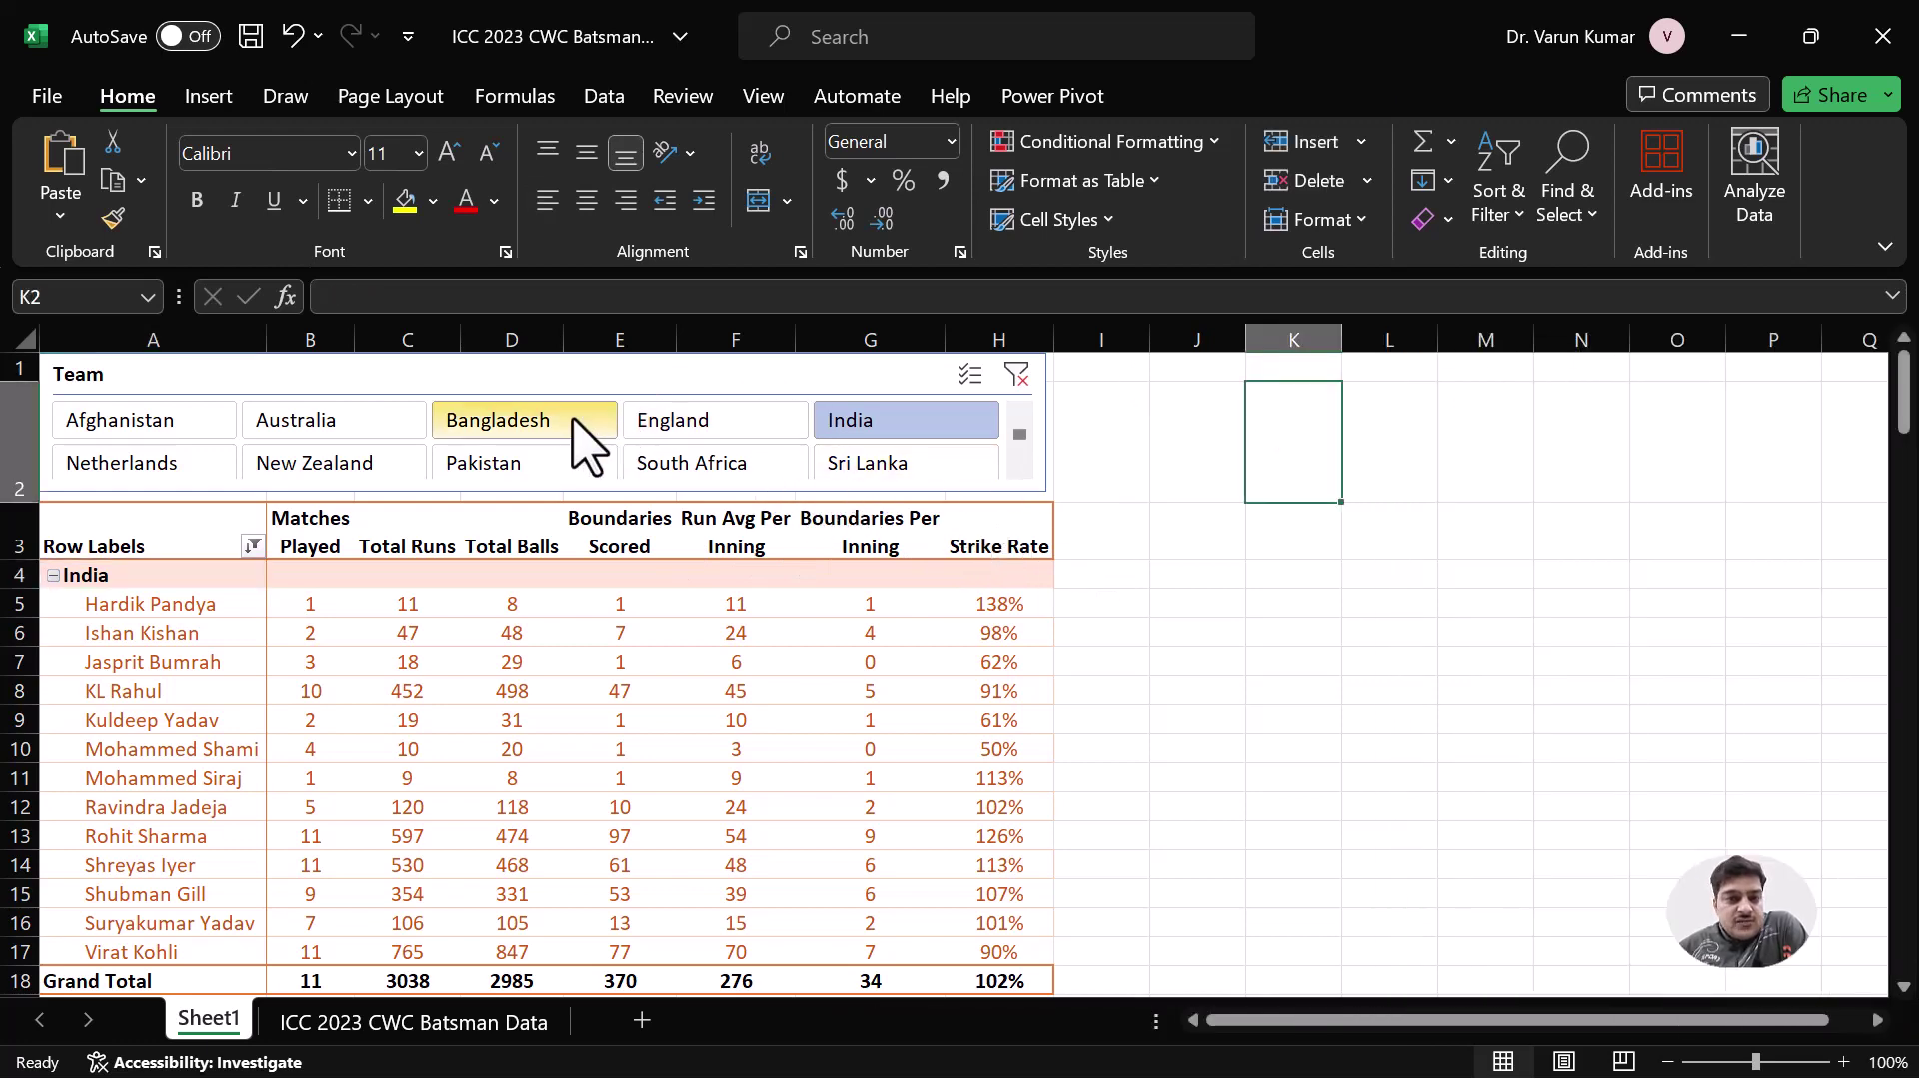
# - Filter the PivotTable by several teams in turn, including Afghanistan, New Zealand and England, and finish on India
pyautogui.click(583, 439)
pyautogui.click(160, 432)
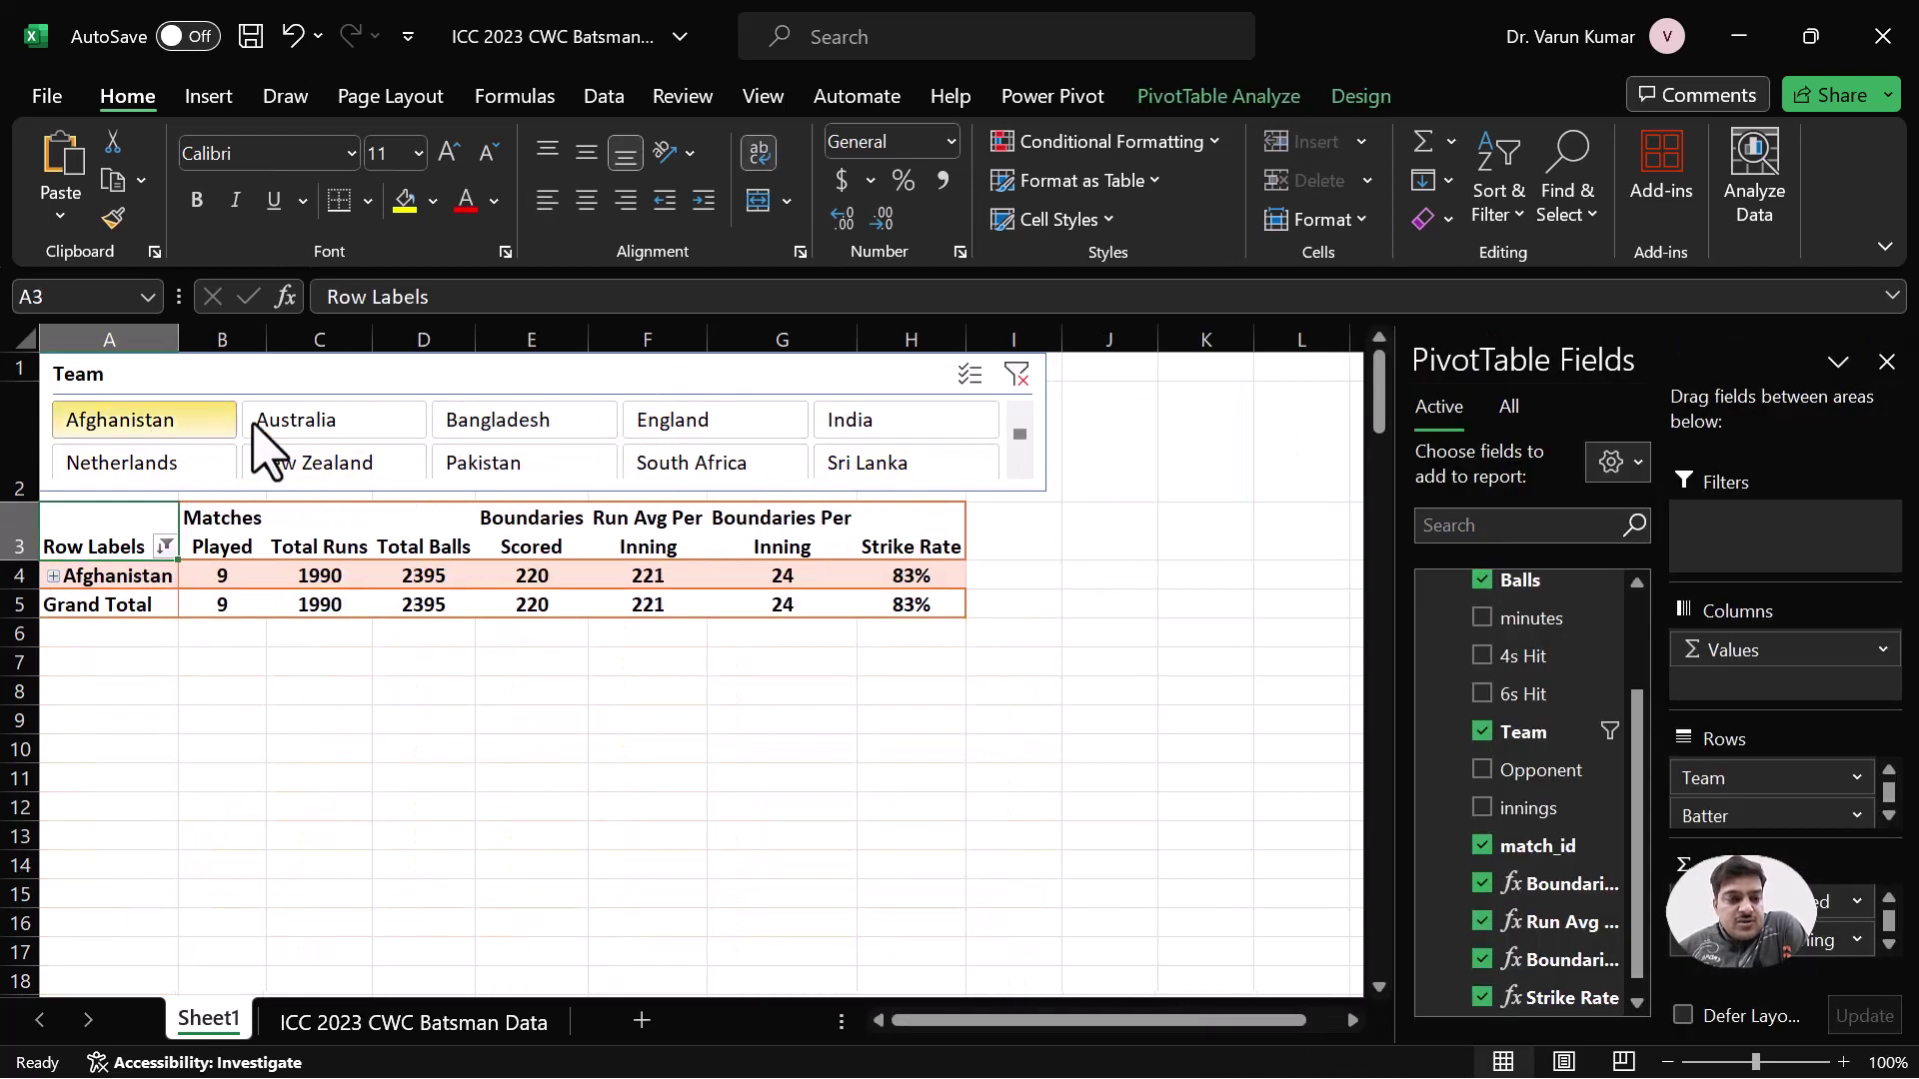
pyautogui.click(318, 460)
pyautogui.click(521, 421)
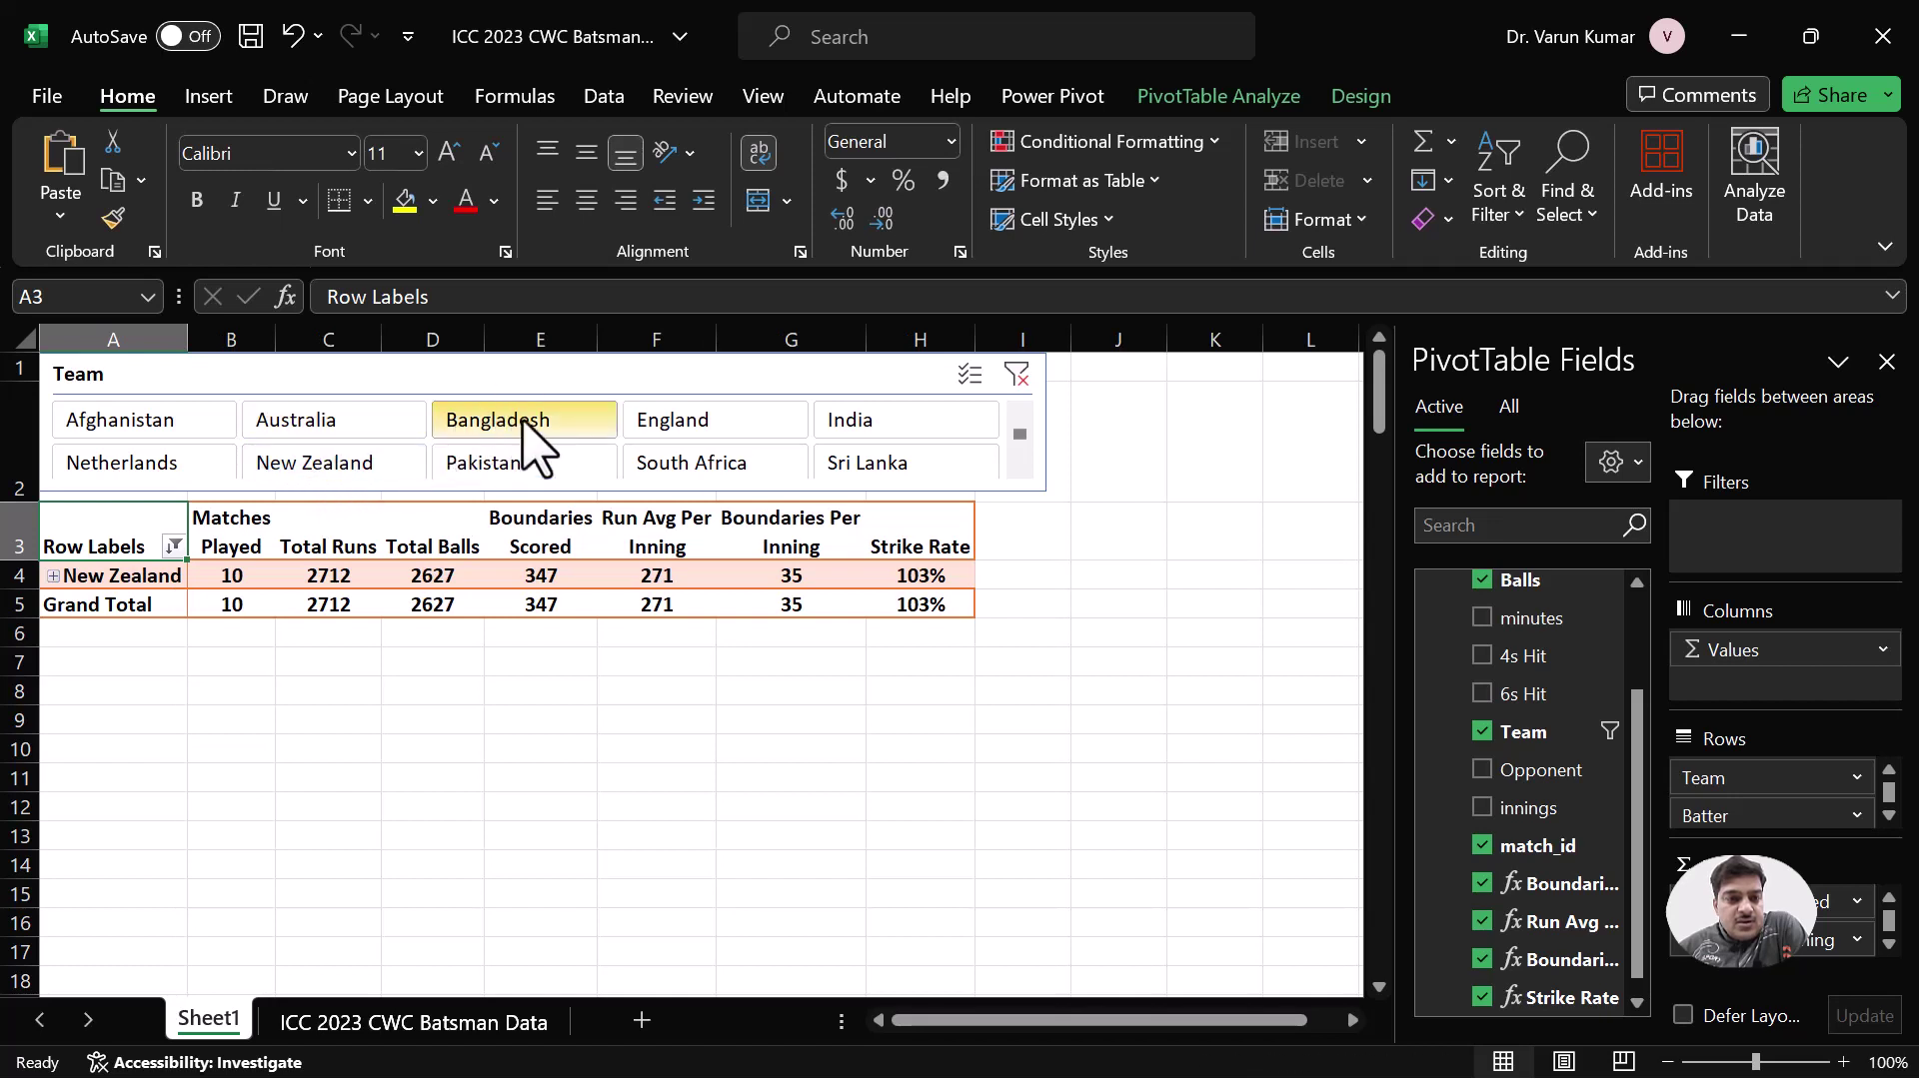
pyautogui.click(529, 462)
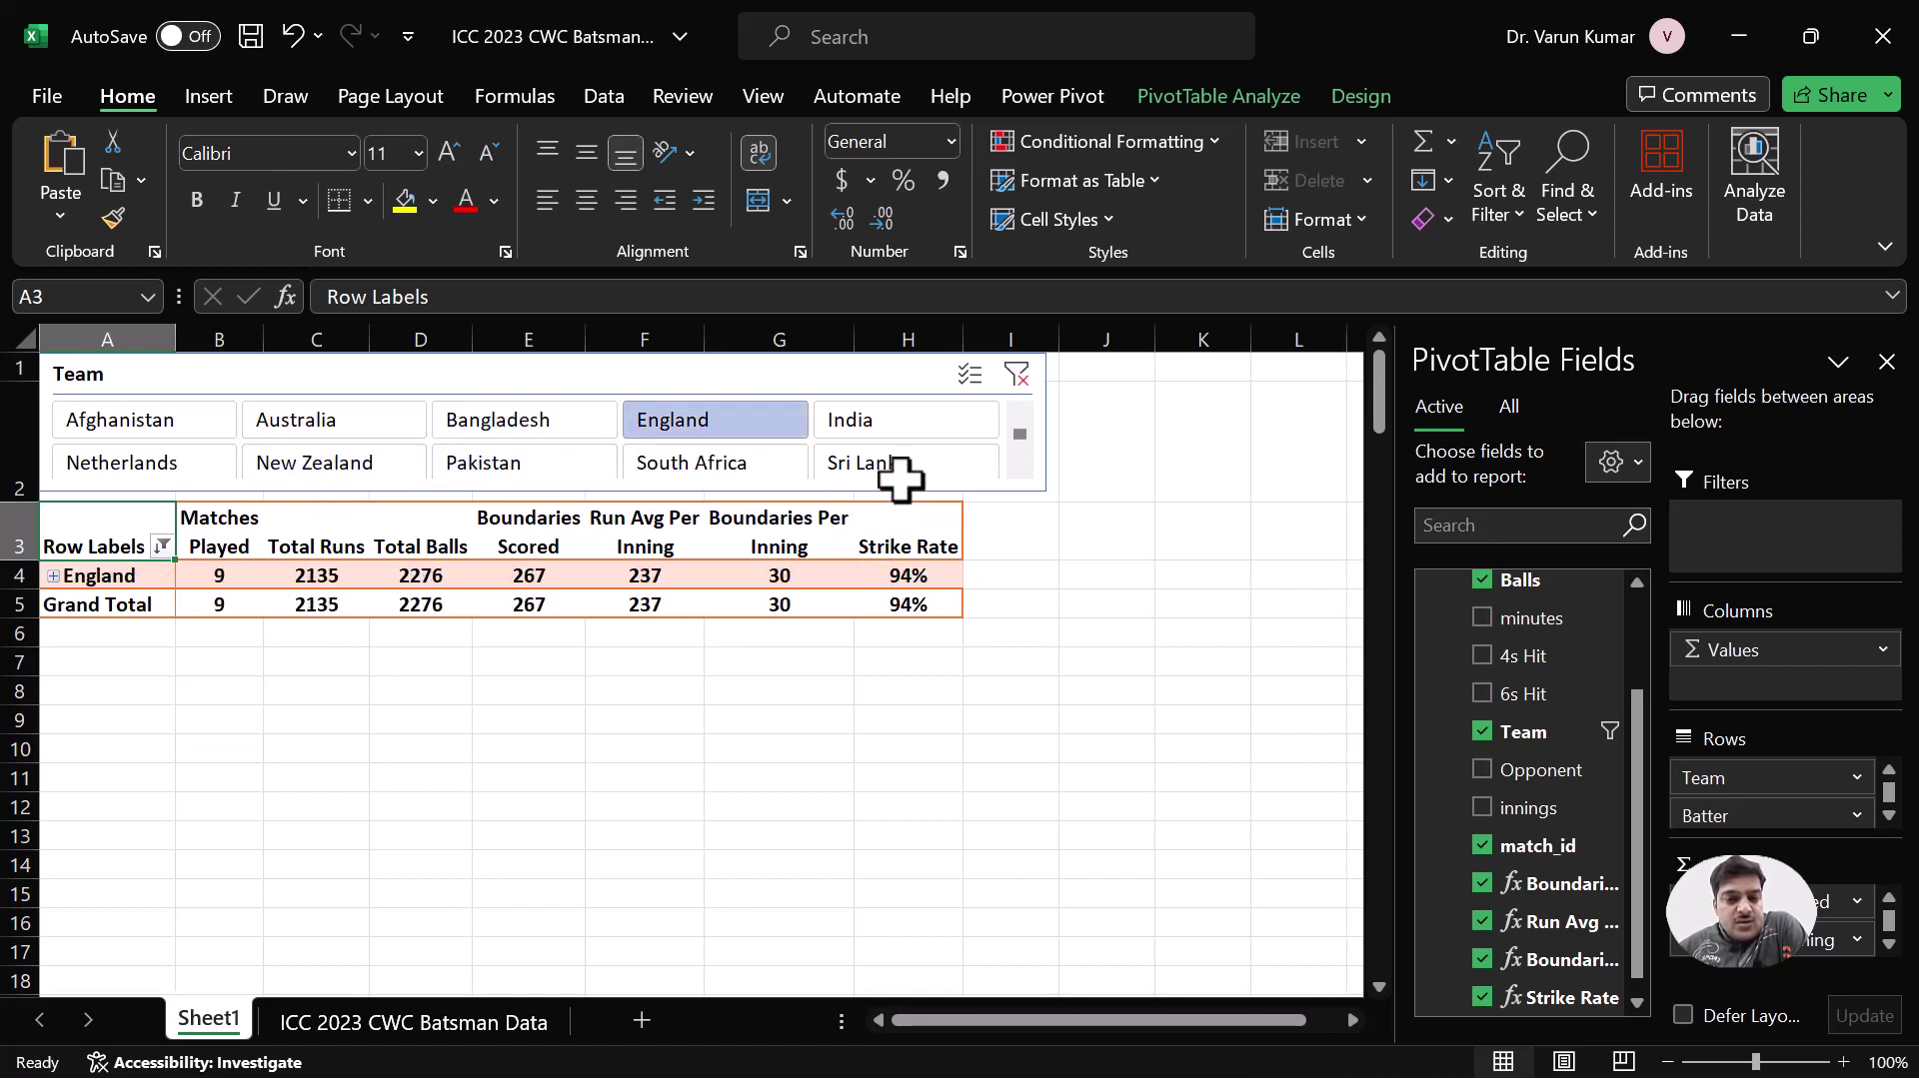
pyautogui.click(893, 433)
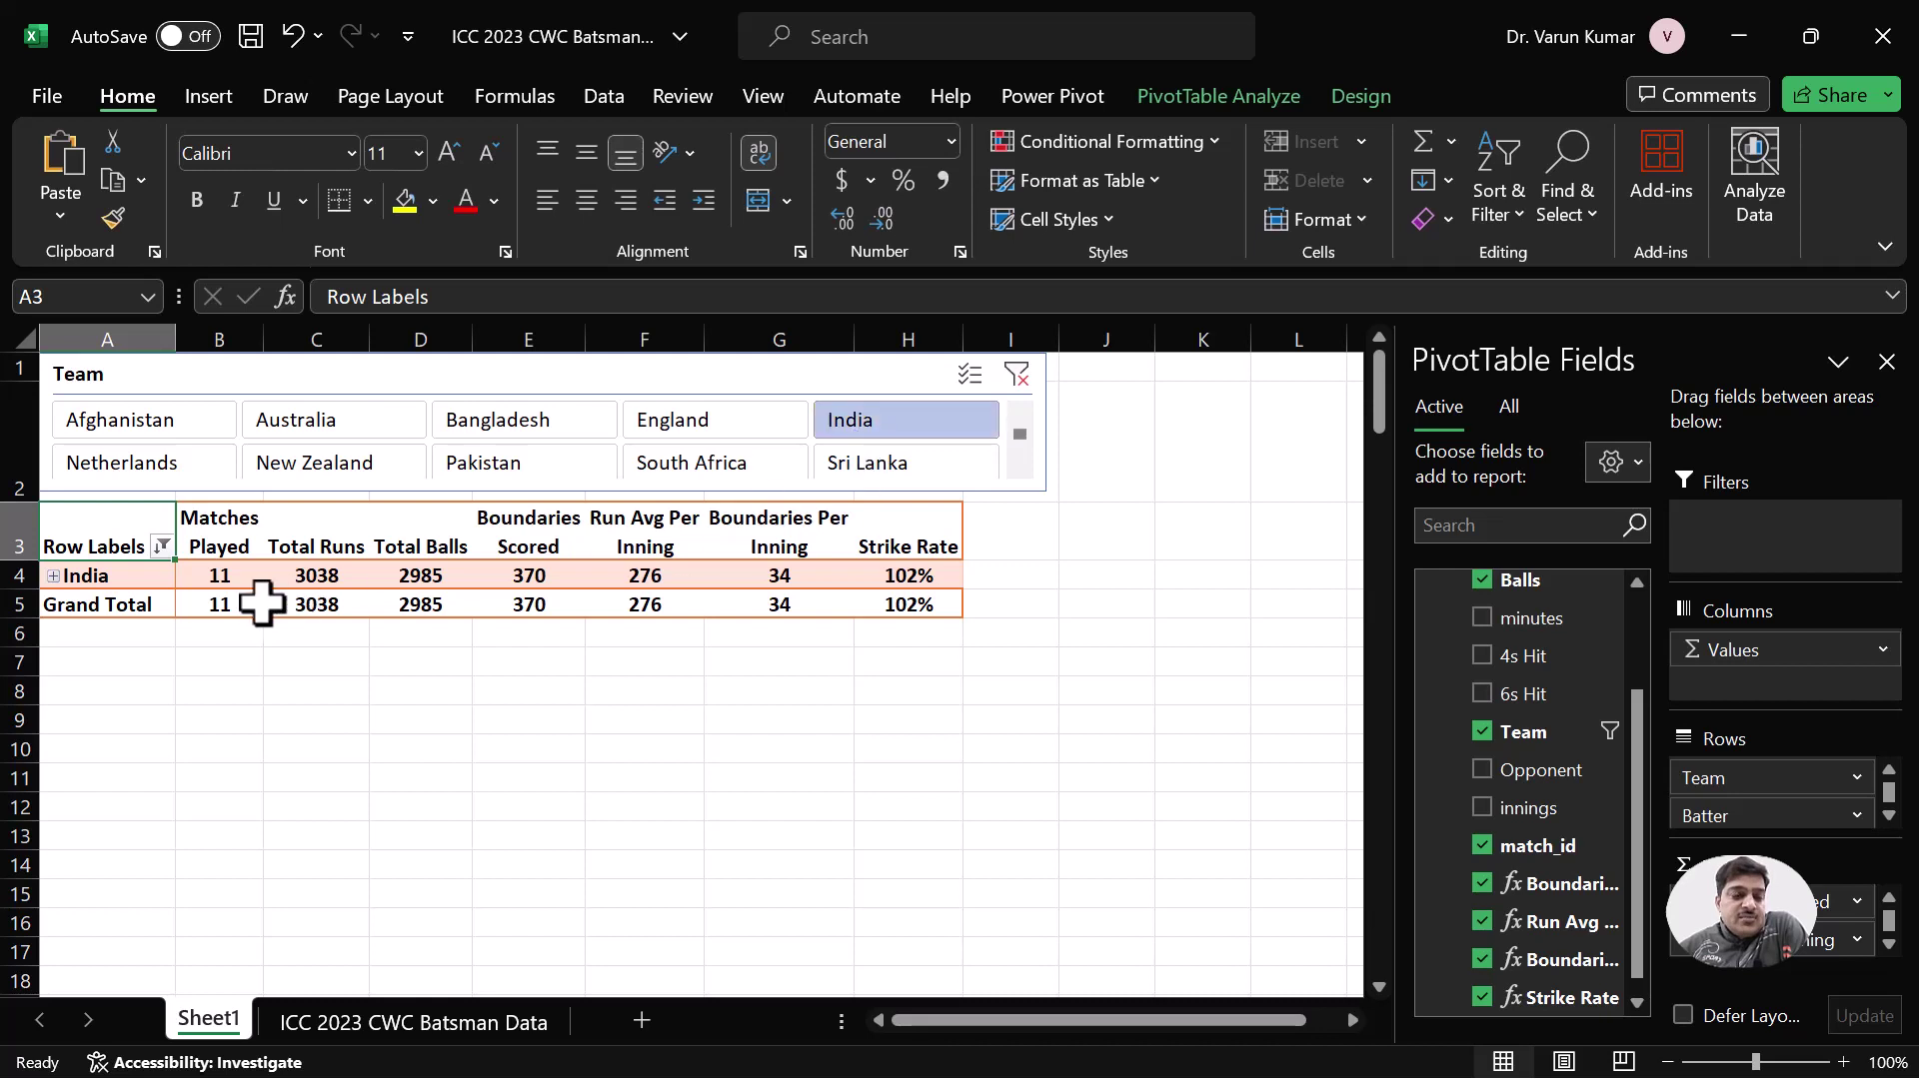
# - Add the Opponent field as a slicer and place it directly beside the PivotTable
pyautogui.rightClick(1544, 775)
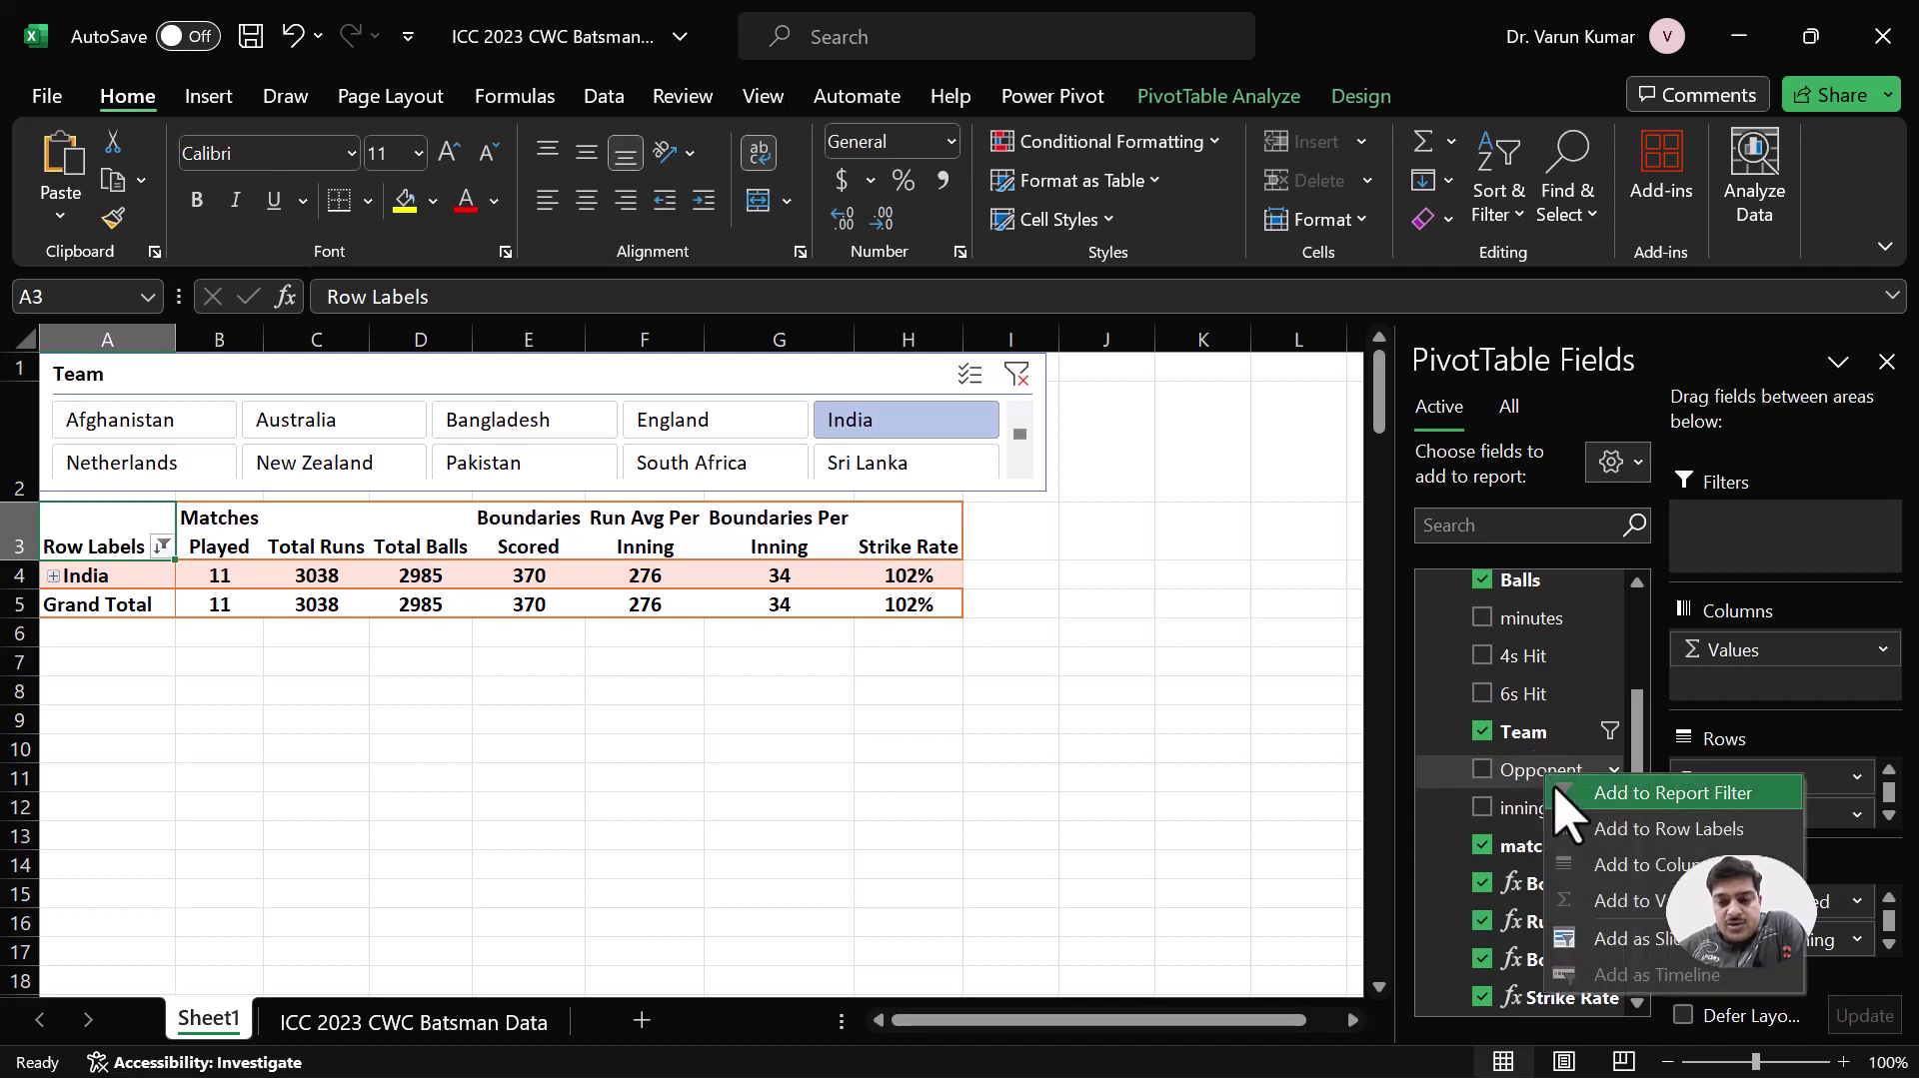
pyautogui.click(1634, 939)
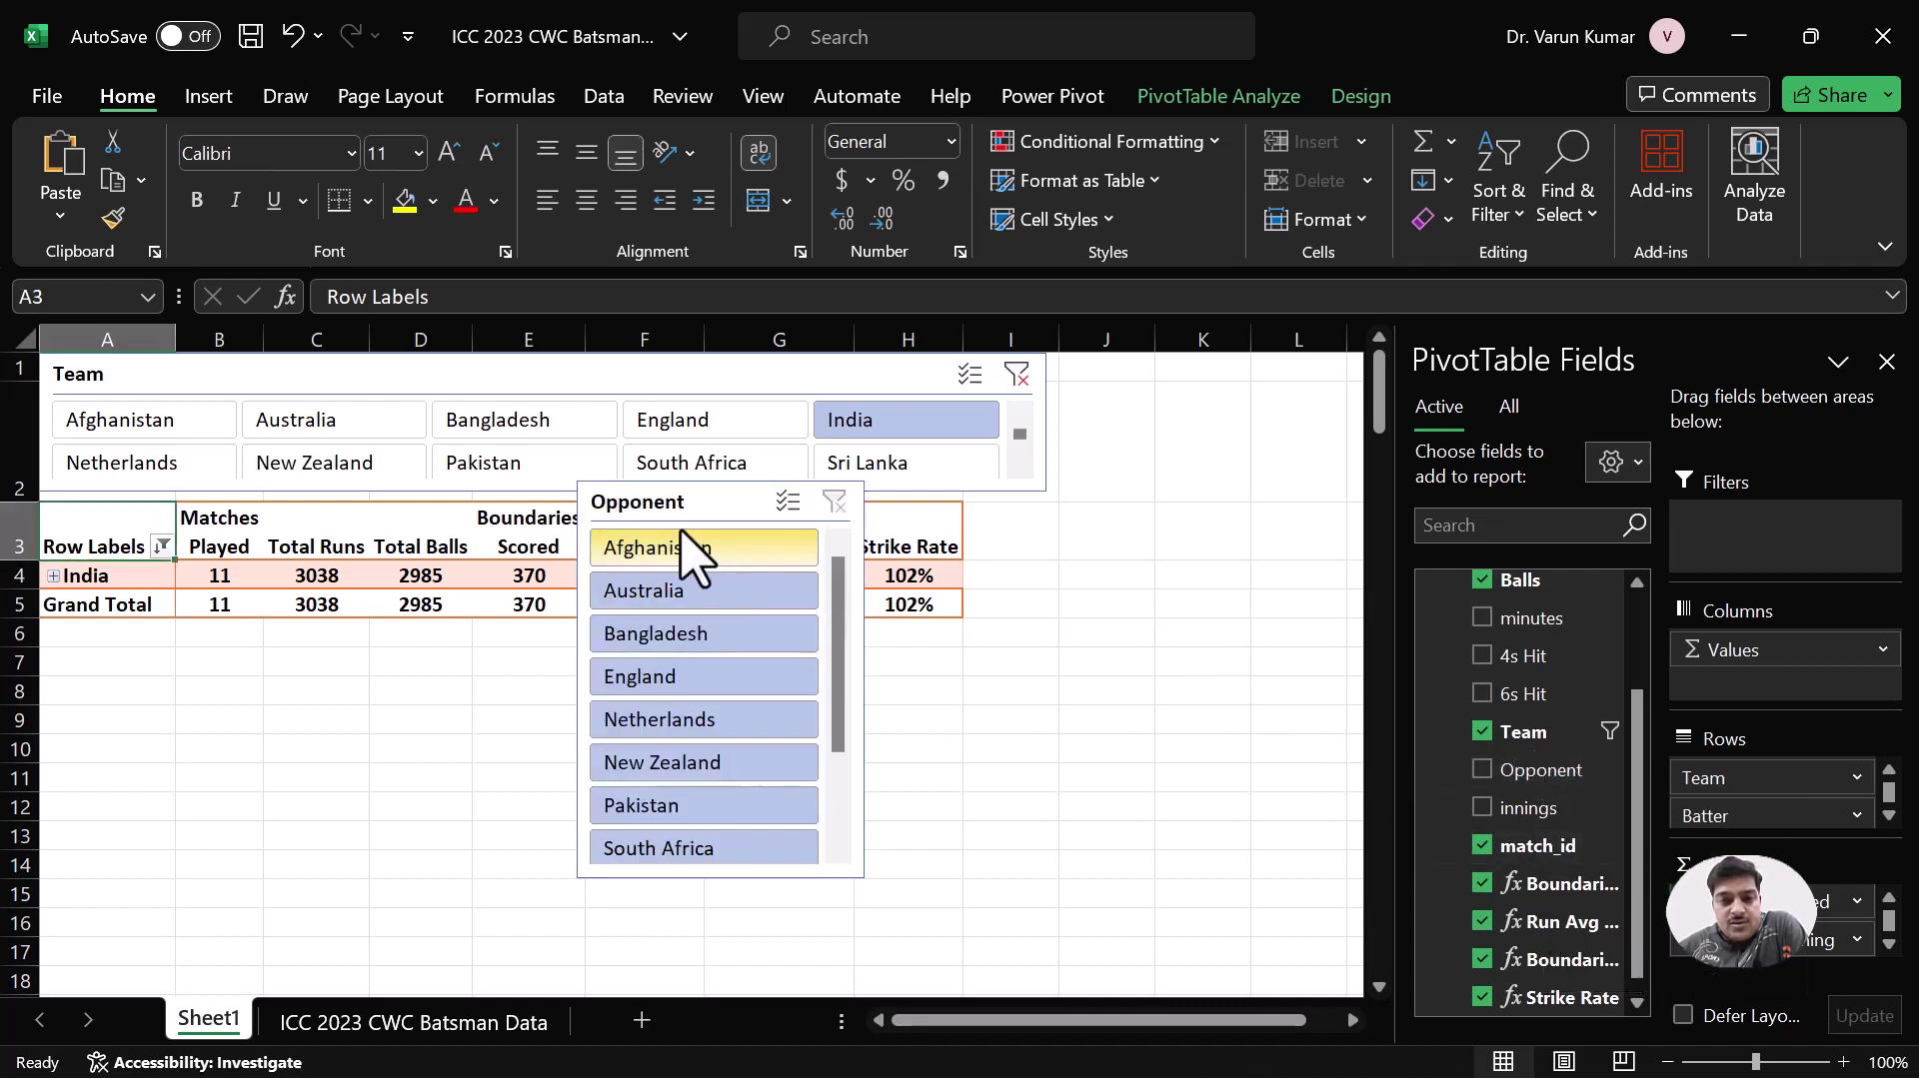
pyautogui.moveTo(681, 512); pyautogui.dragTo(1074, 518)
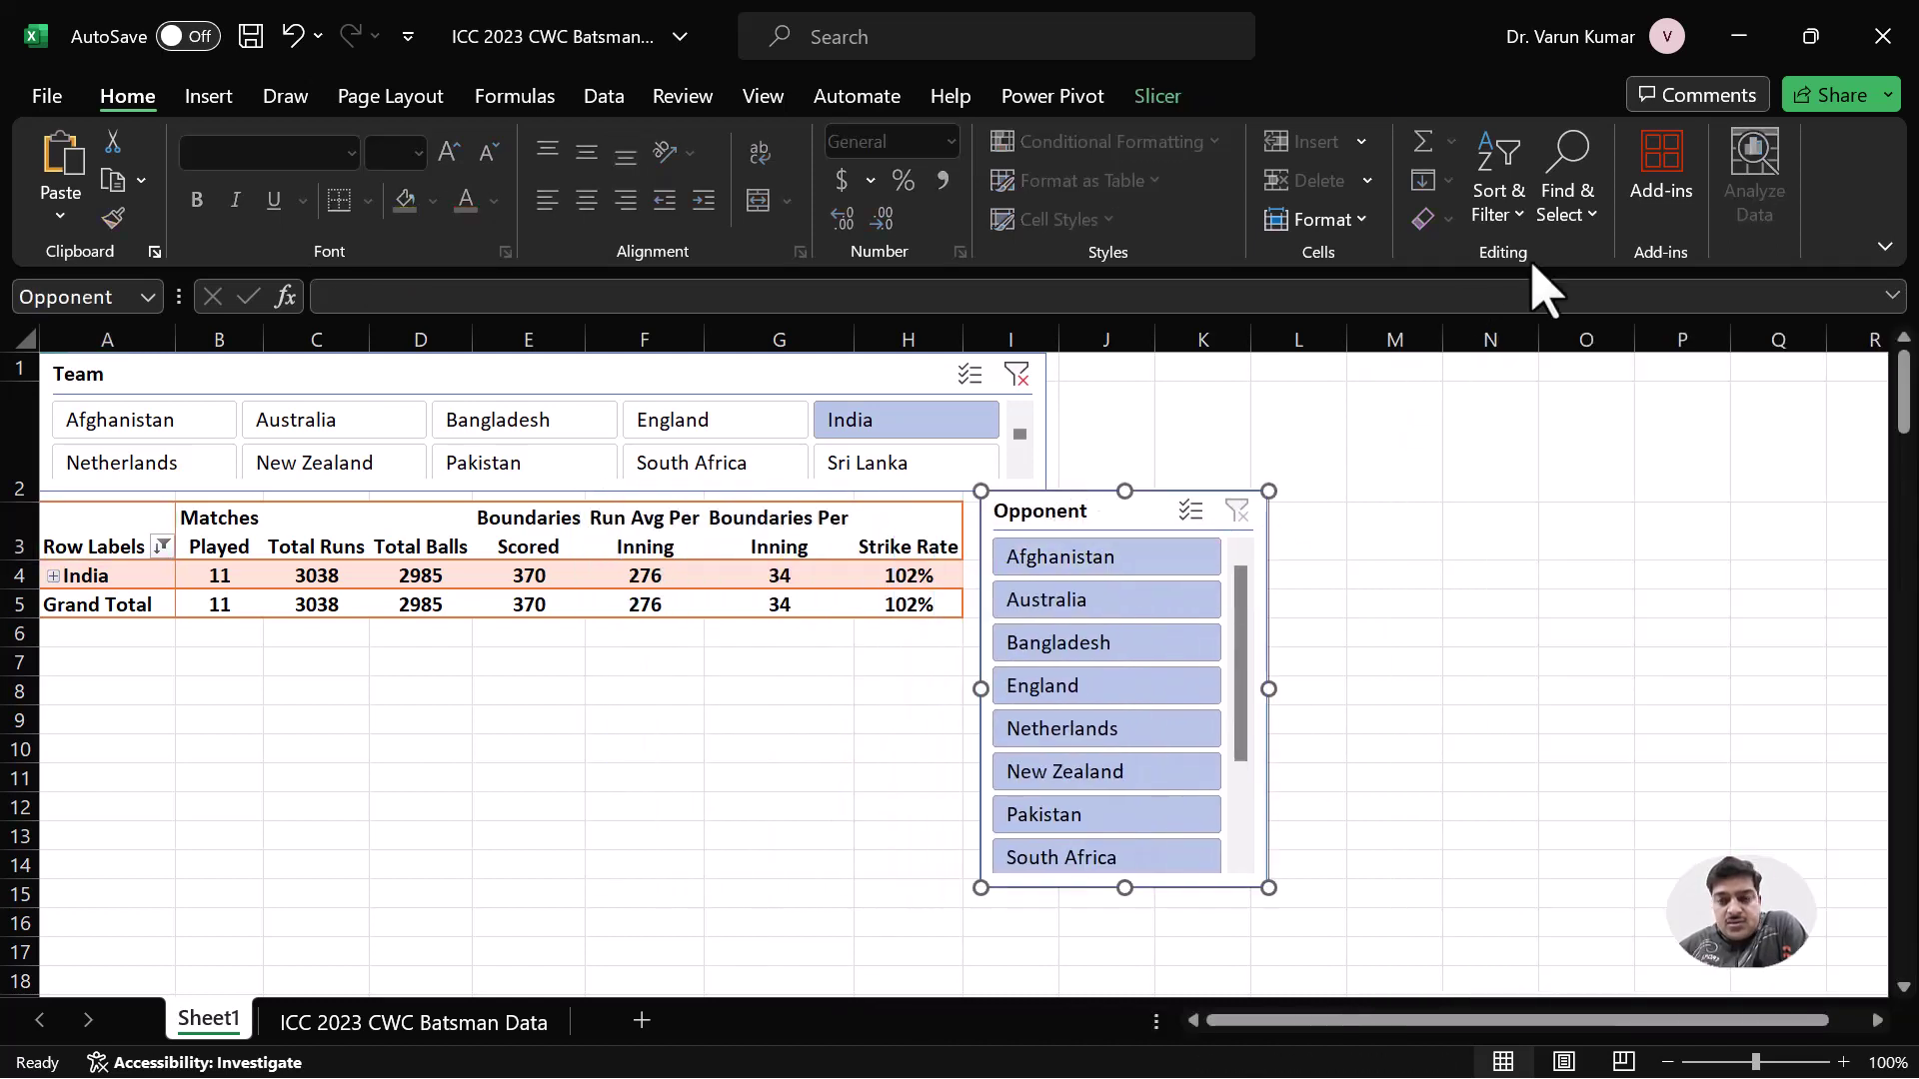
# - Narrow the Opponent slicer by reducing its button width to 1.1 inches
pyautogui.click(1156, 98)
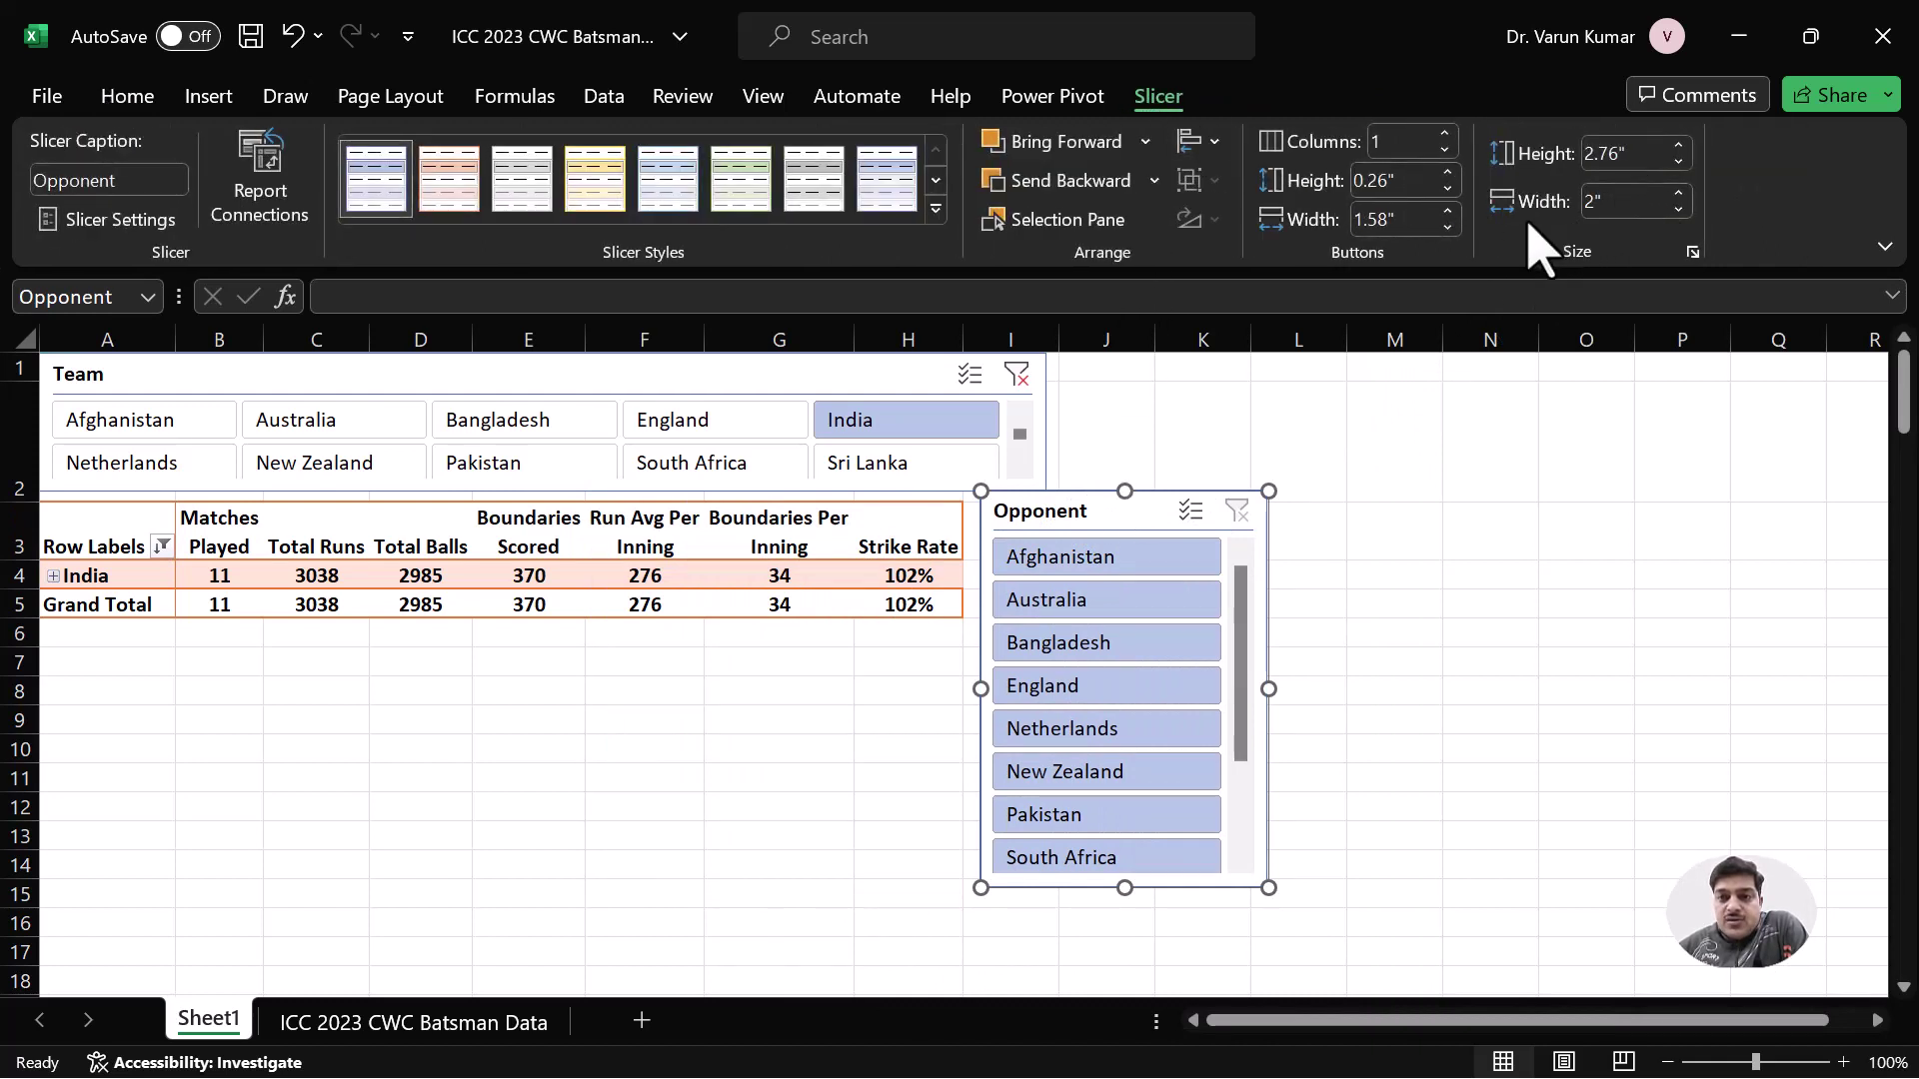
pyautogui.click(1446, 227)
pyautogui.click(1446, 227)
pyautogui.click(1447, 228)
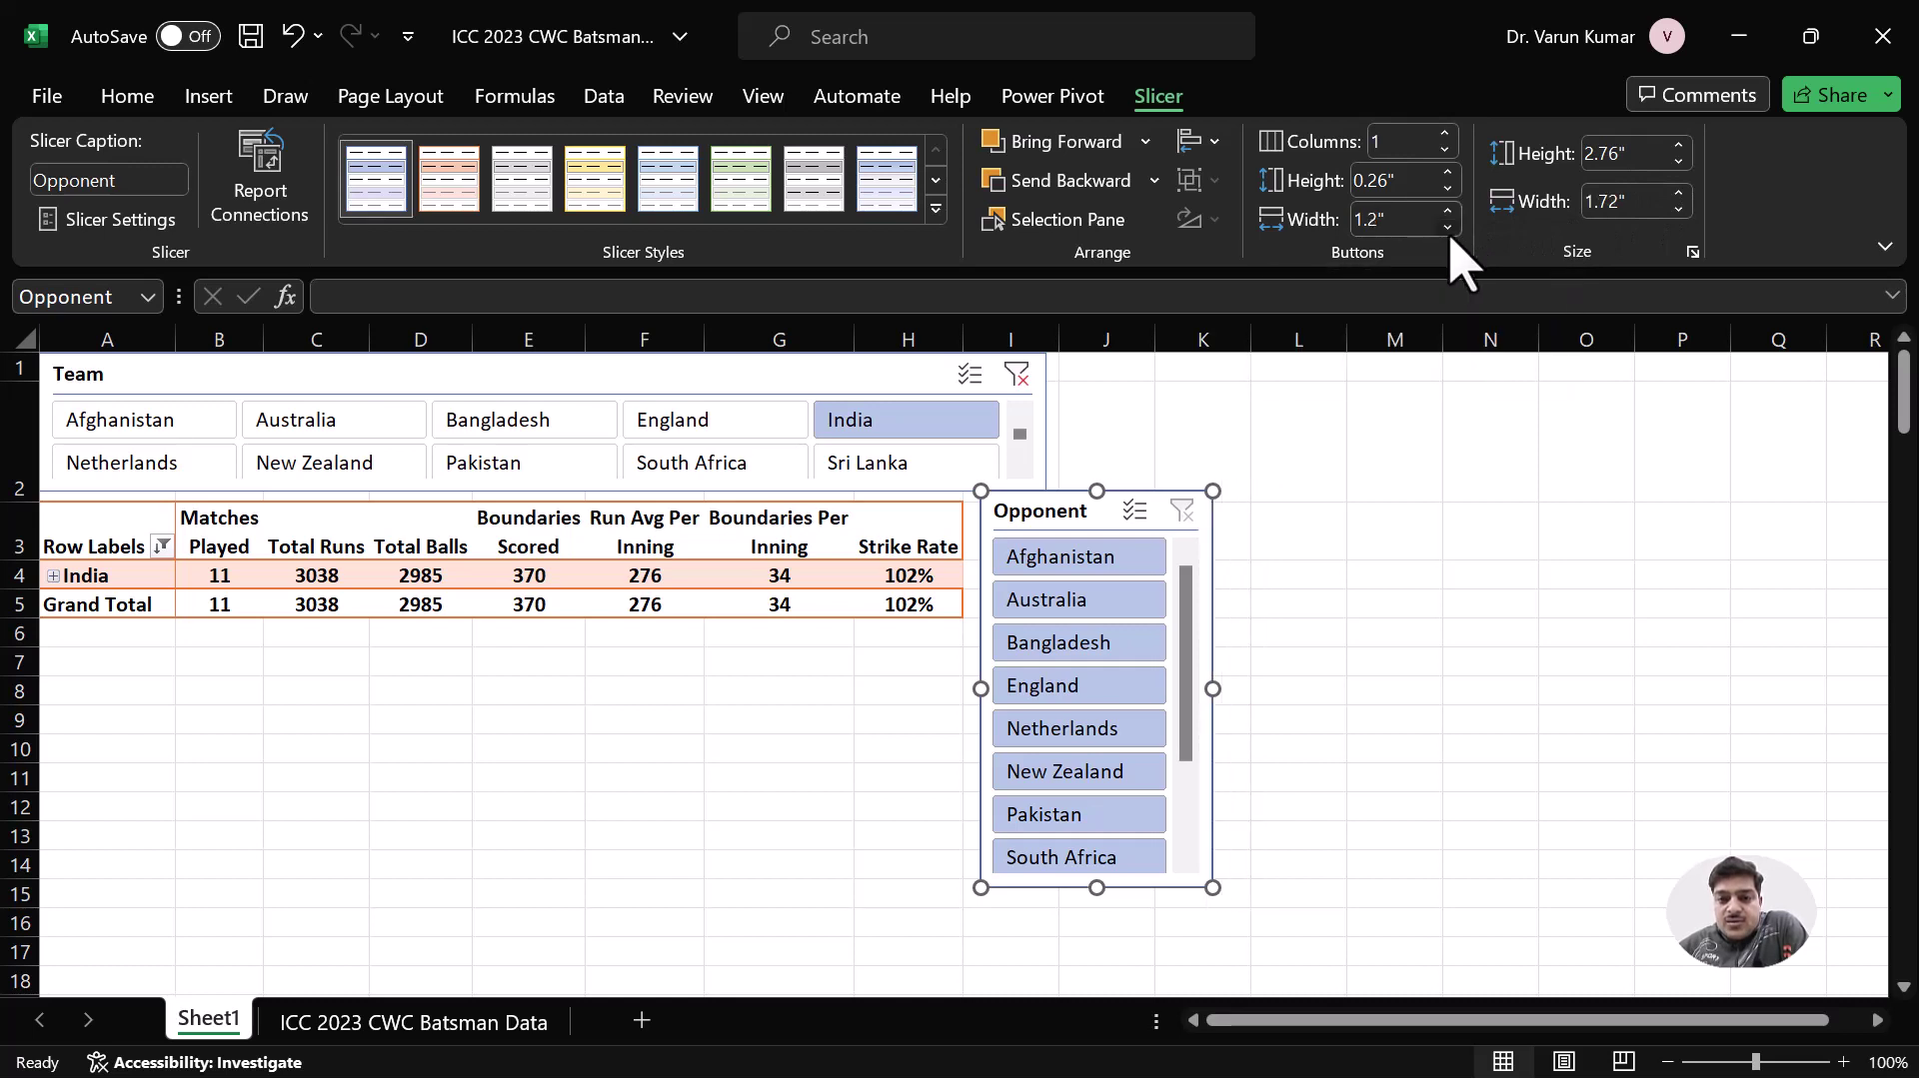
pyautogui.click(1446, 228)
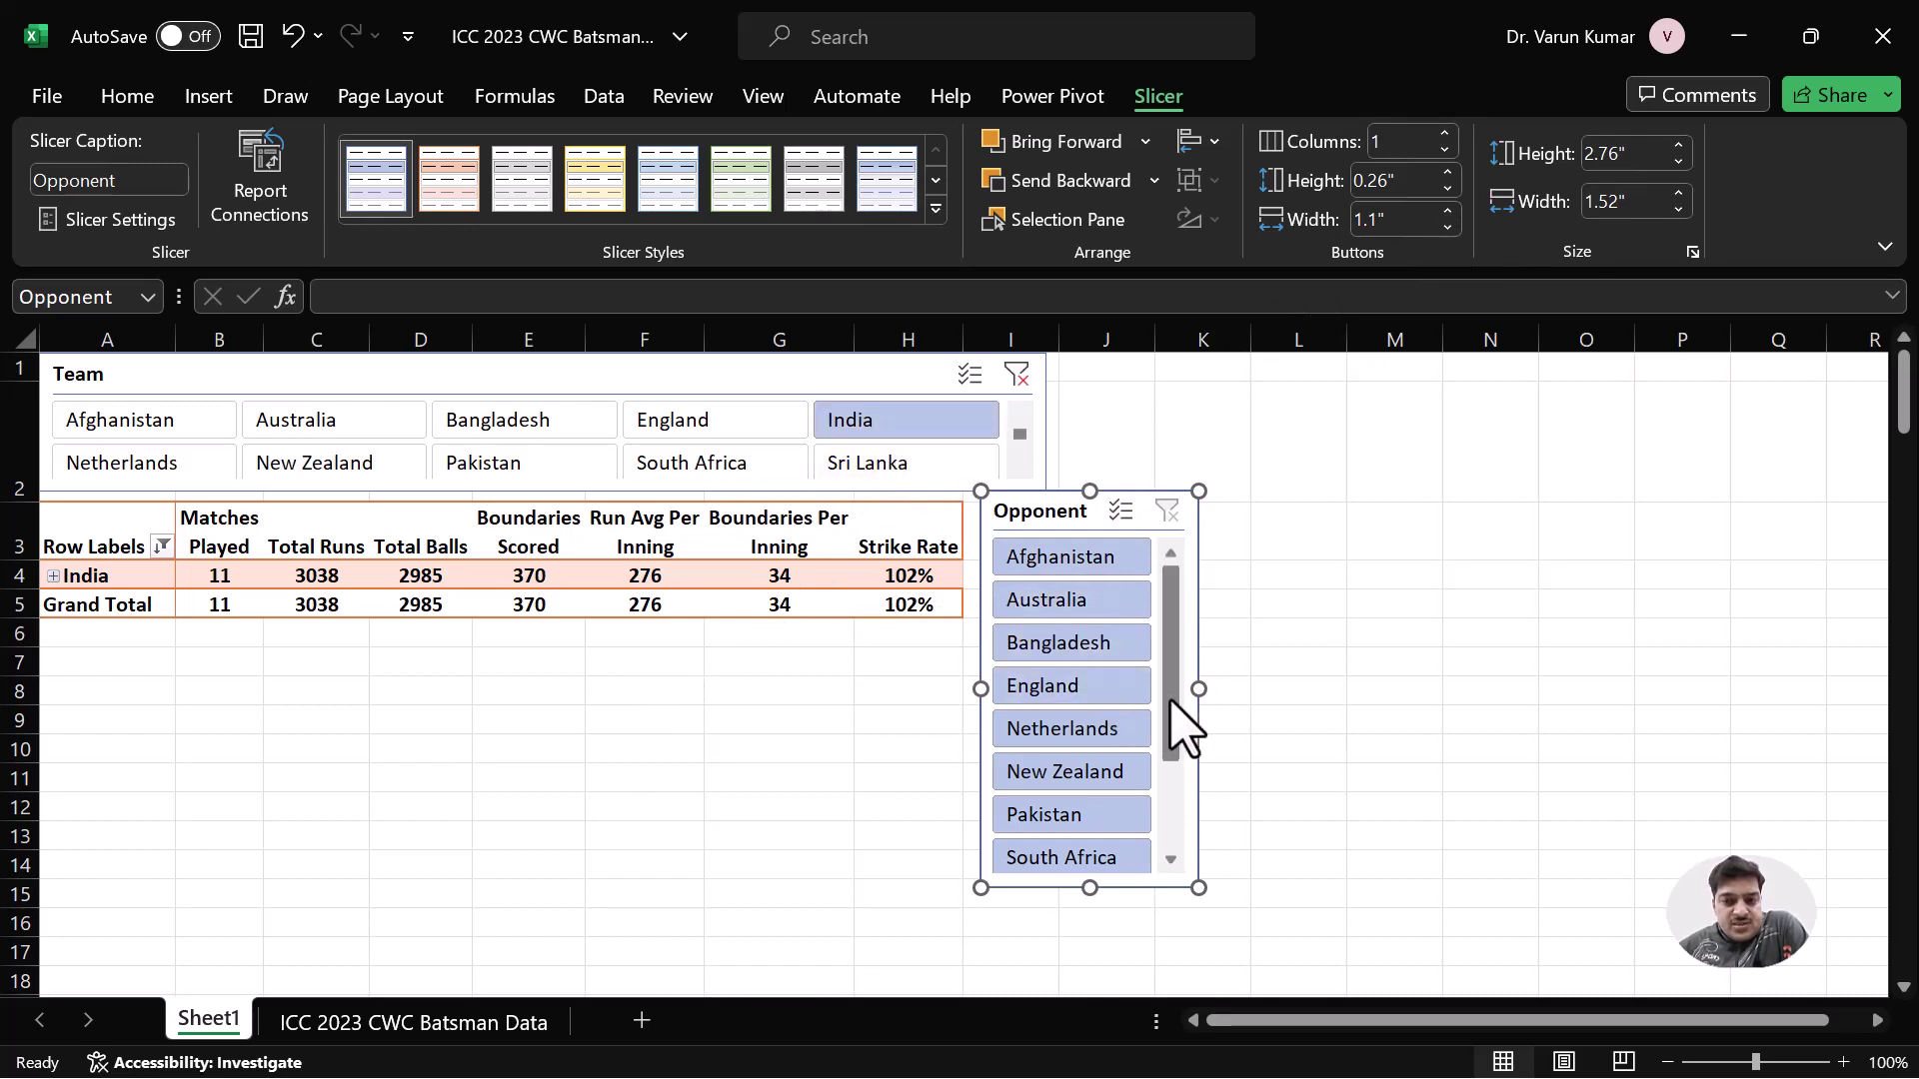
# - Show India's batting figures against Pakistan with the slicers and nudge the Opponent slicer slightly closer to the table
pyautogui.moveTo(1171, 702); pyautogui.dragTo(1167, 764)
pyautogui.click(1065, 772)
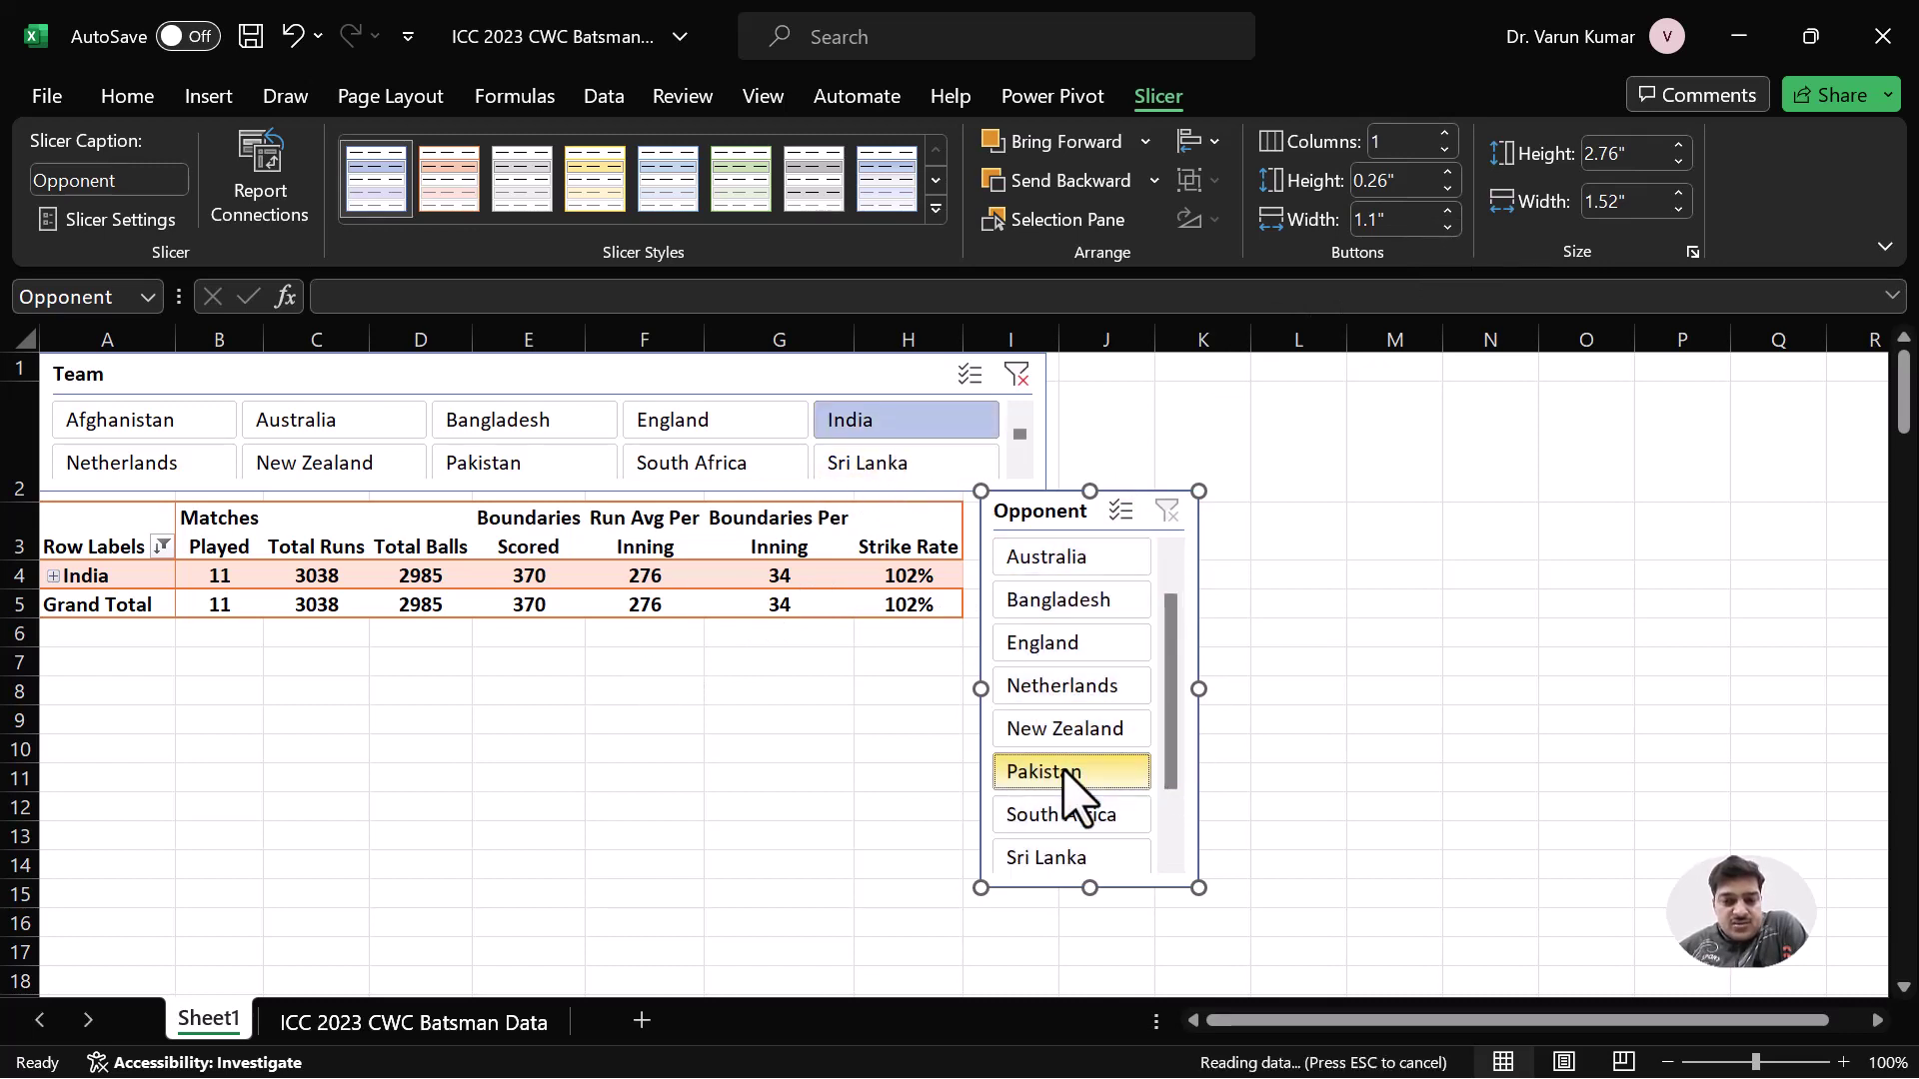
pyautogui.moveTo(1059, 518); pyautogui.dragTo(1051, 520)
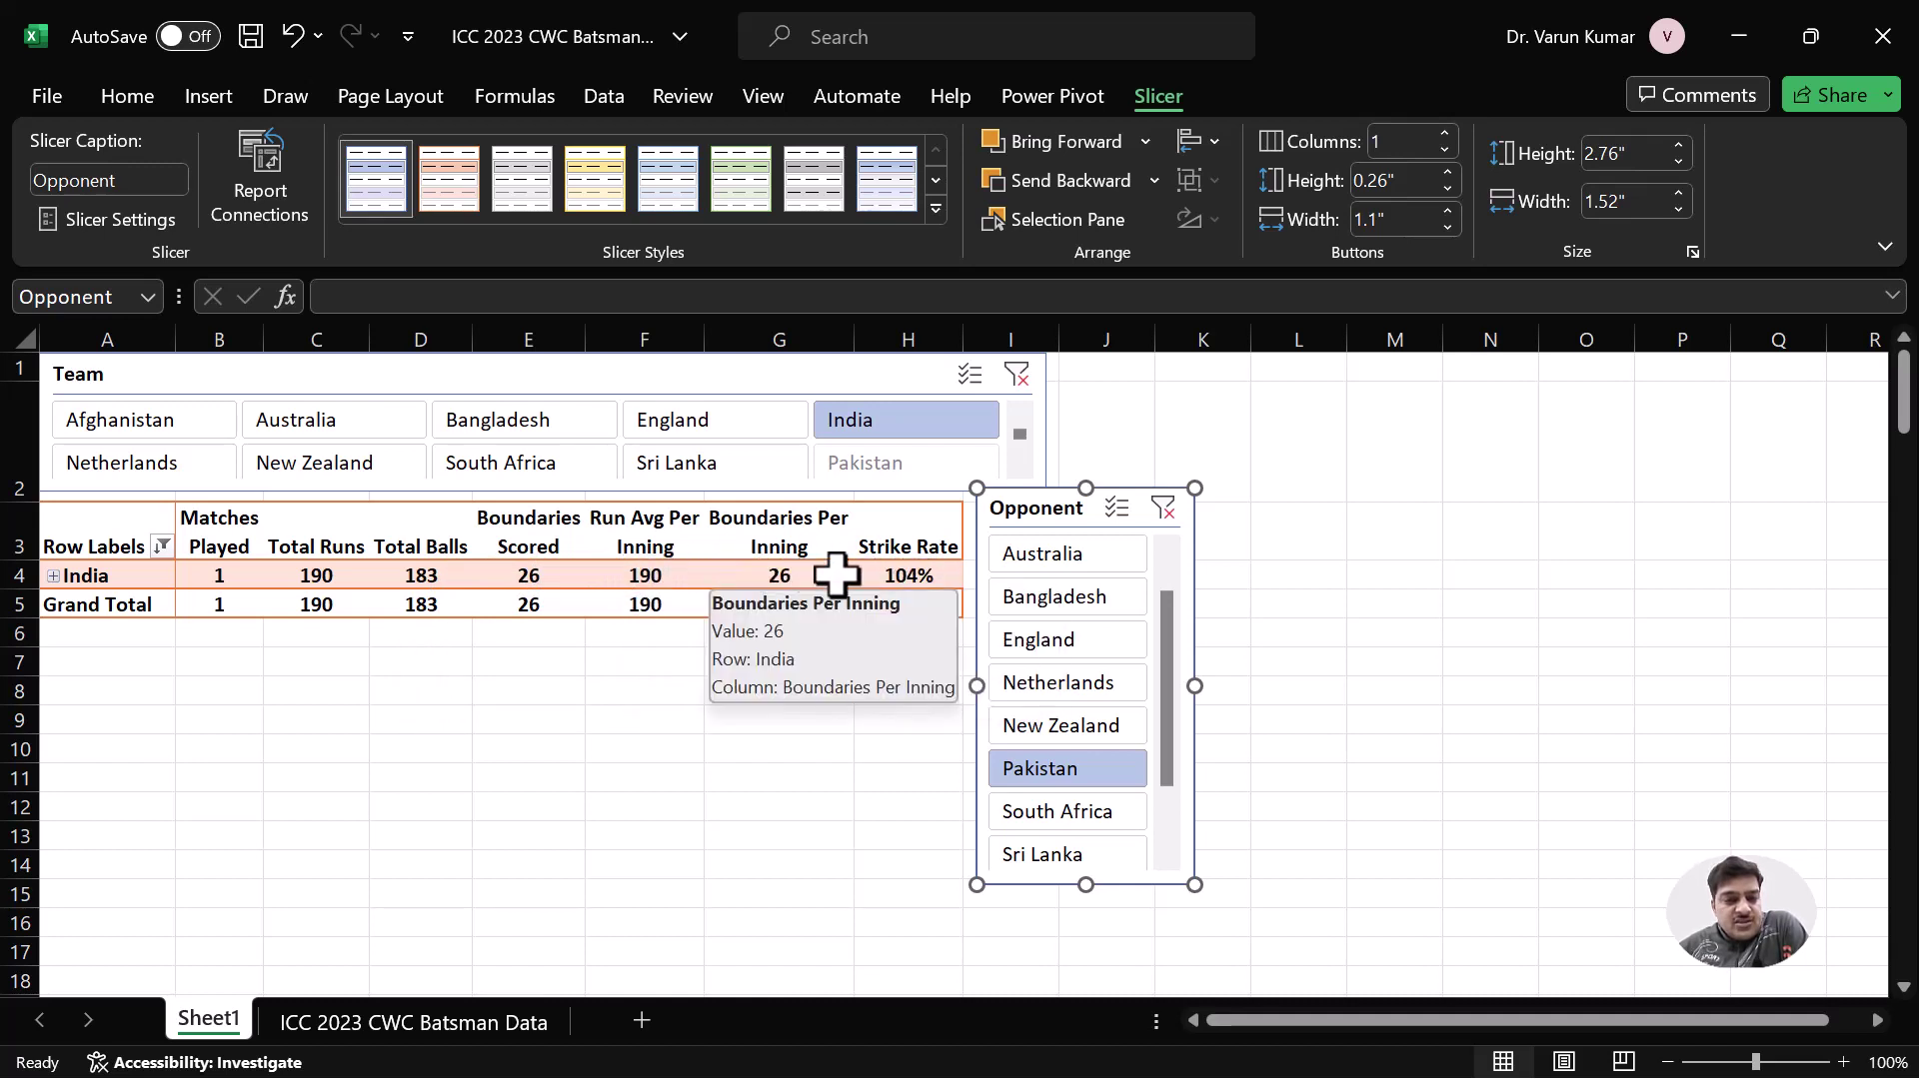
pyautogui.click(897, 424)
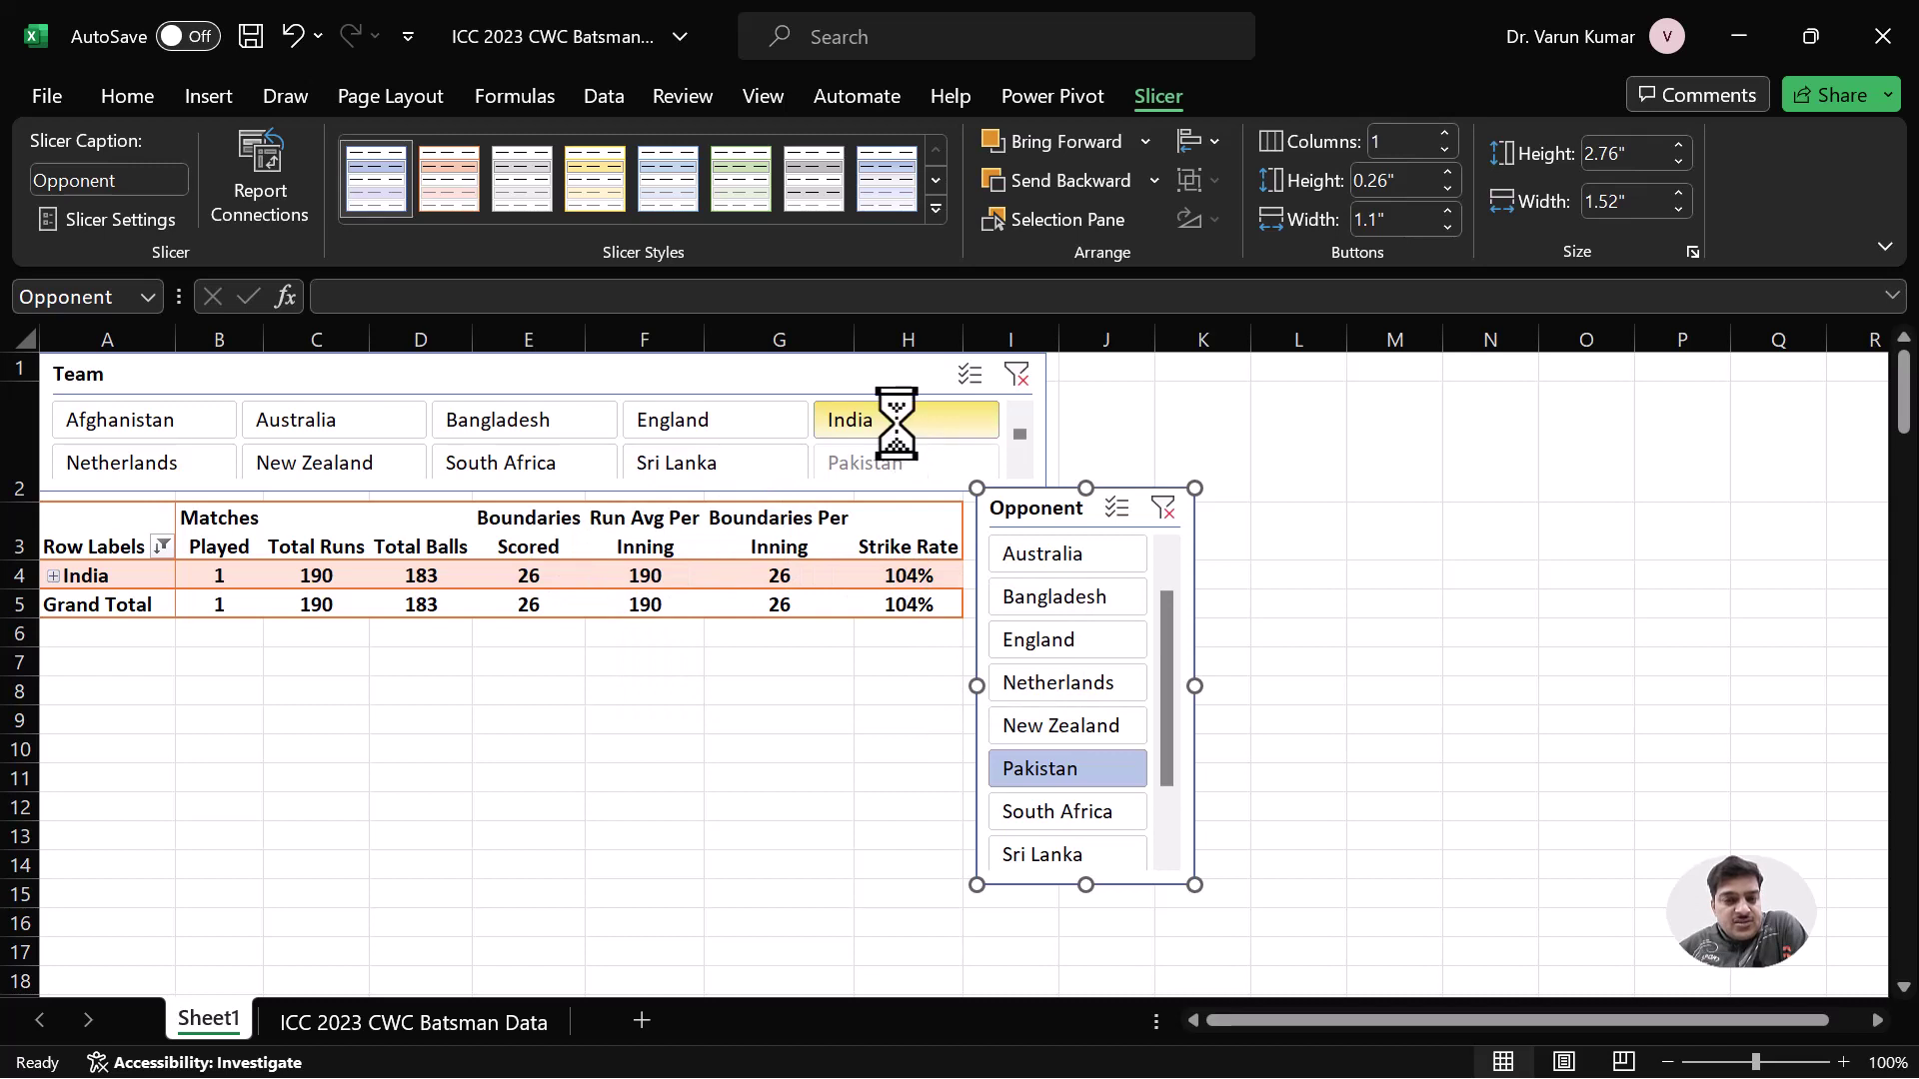
# - Clear the Team filter, set the opponent to India and filter the team to New Zealand
pyautogui.click(1016, 378)
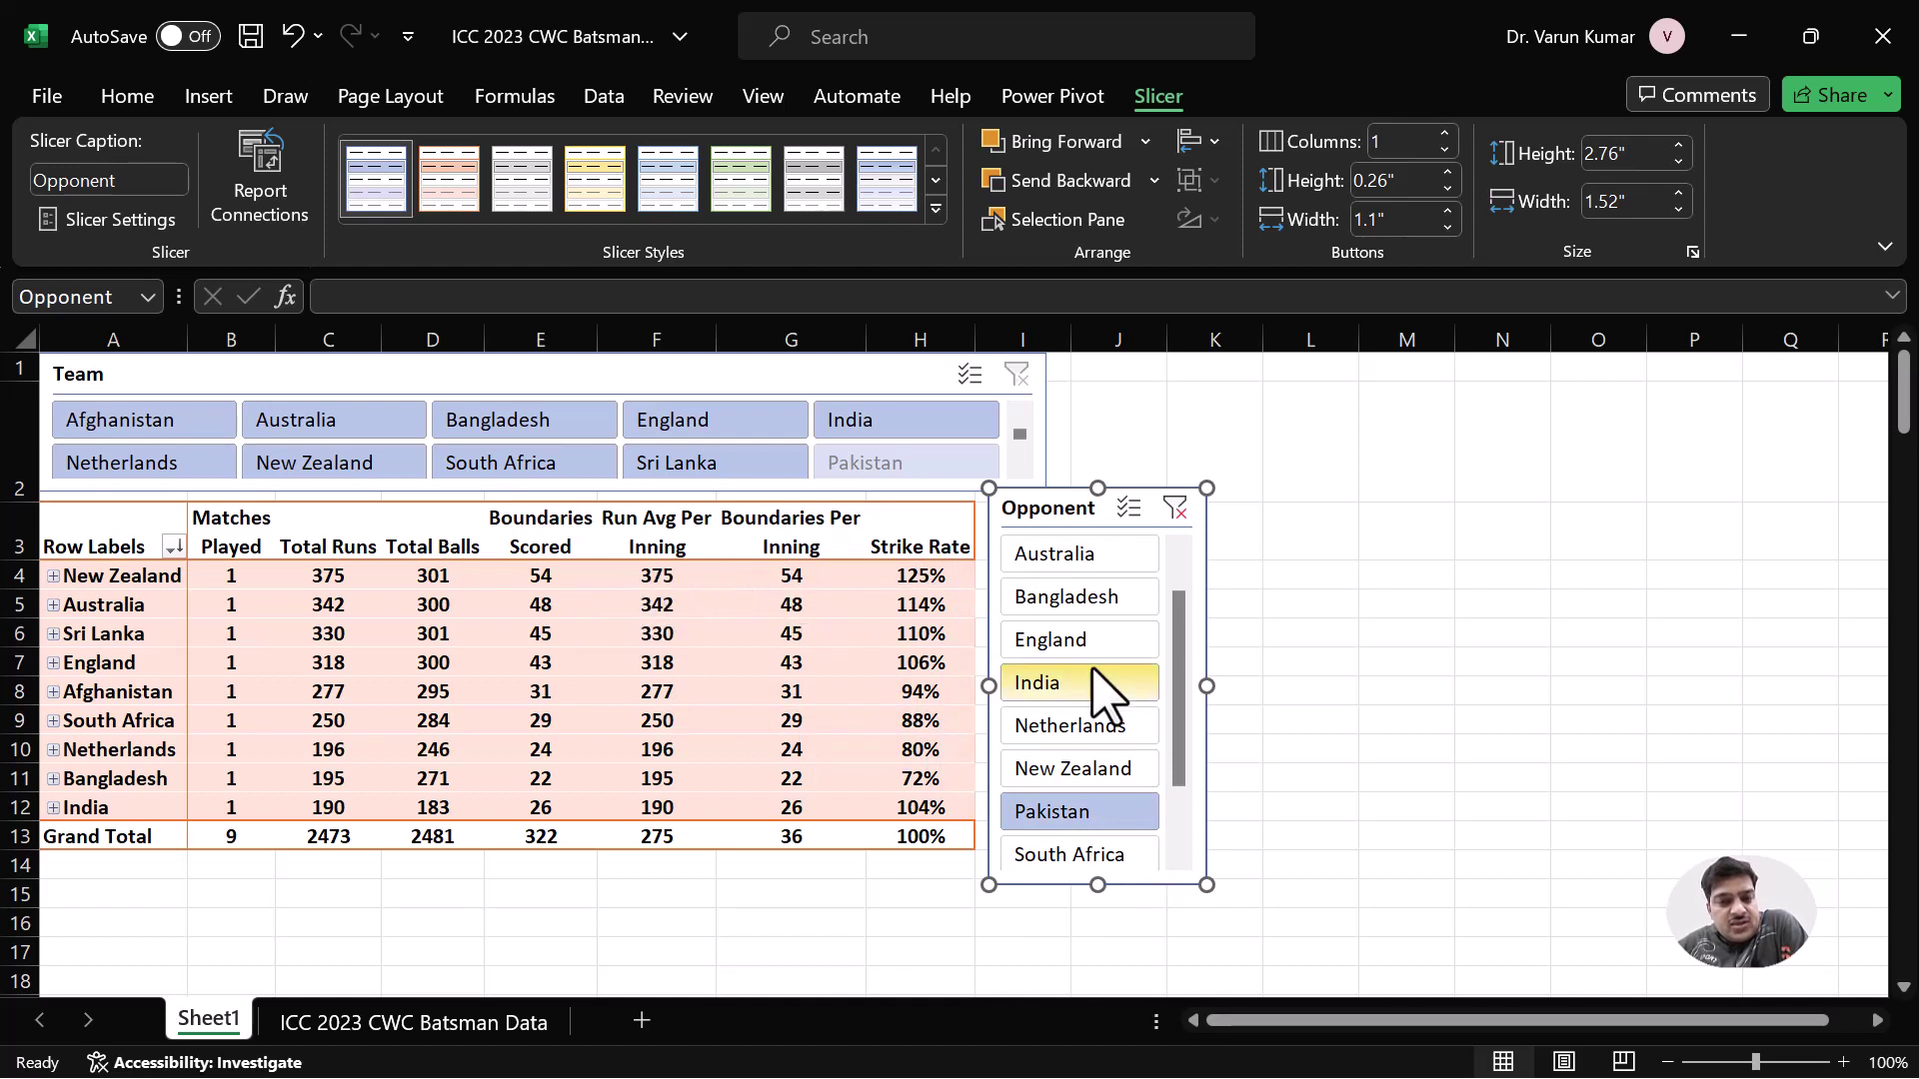
pyautogui.click(1049, 685)
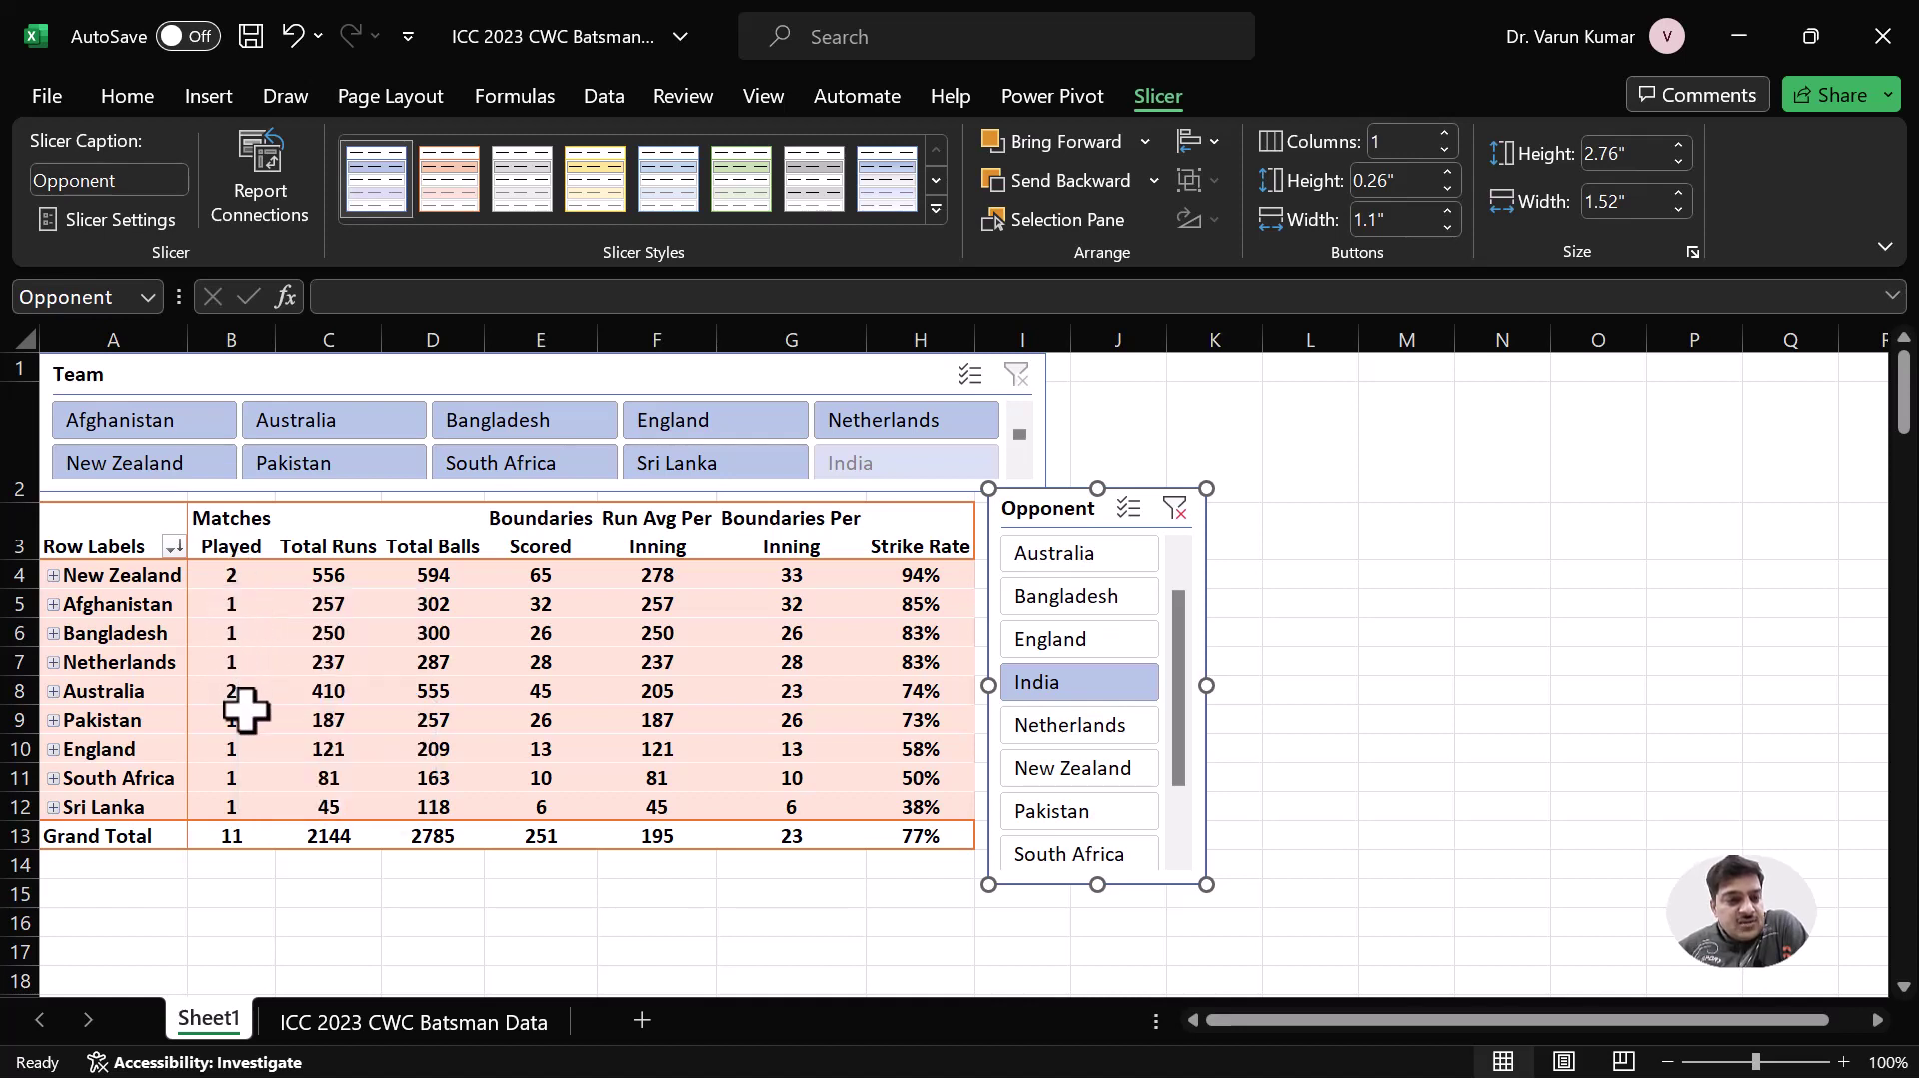
pyautogui.moveTo(239, 705)
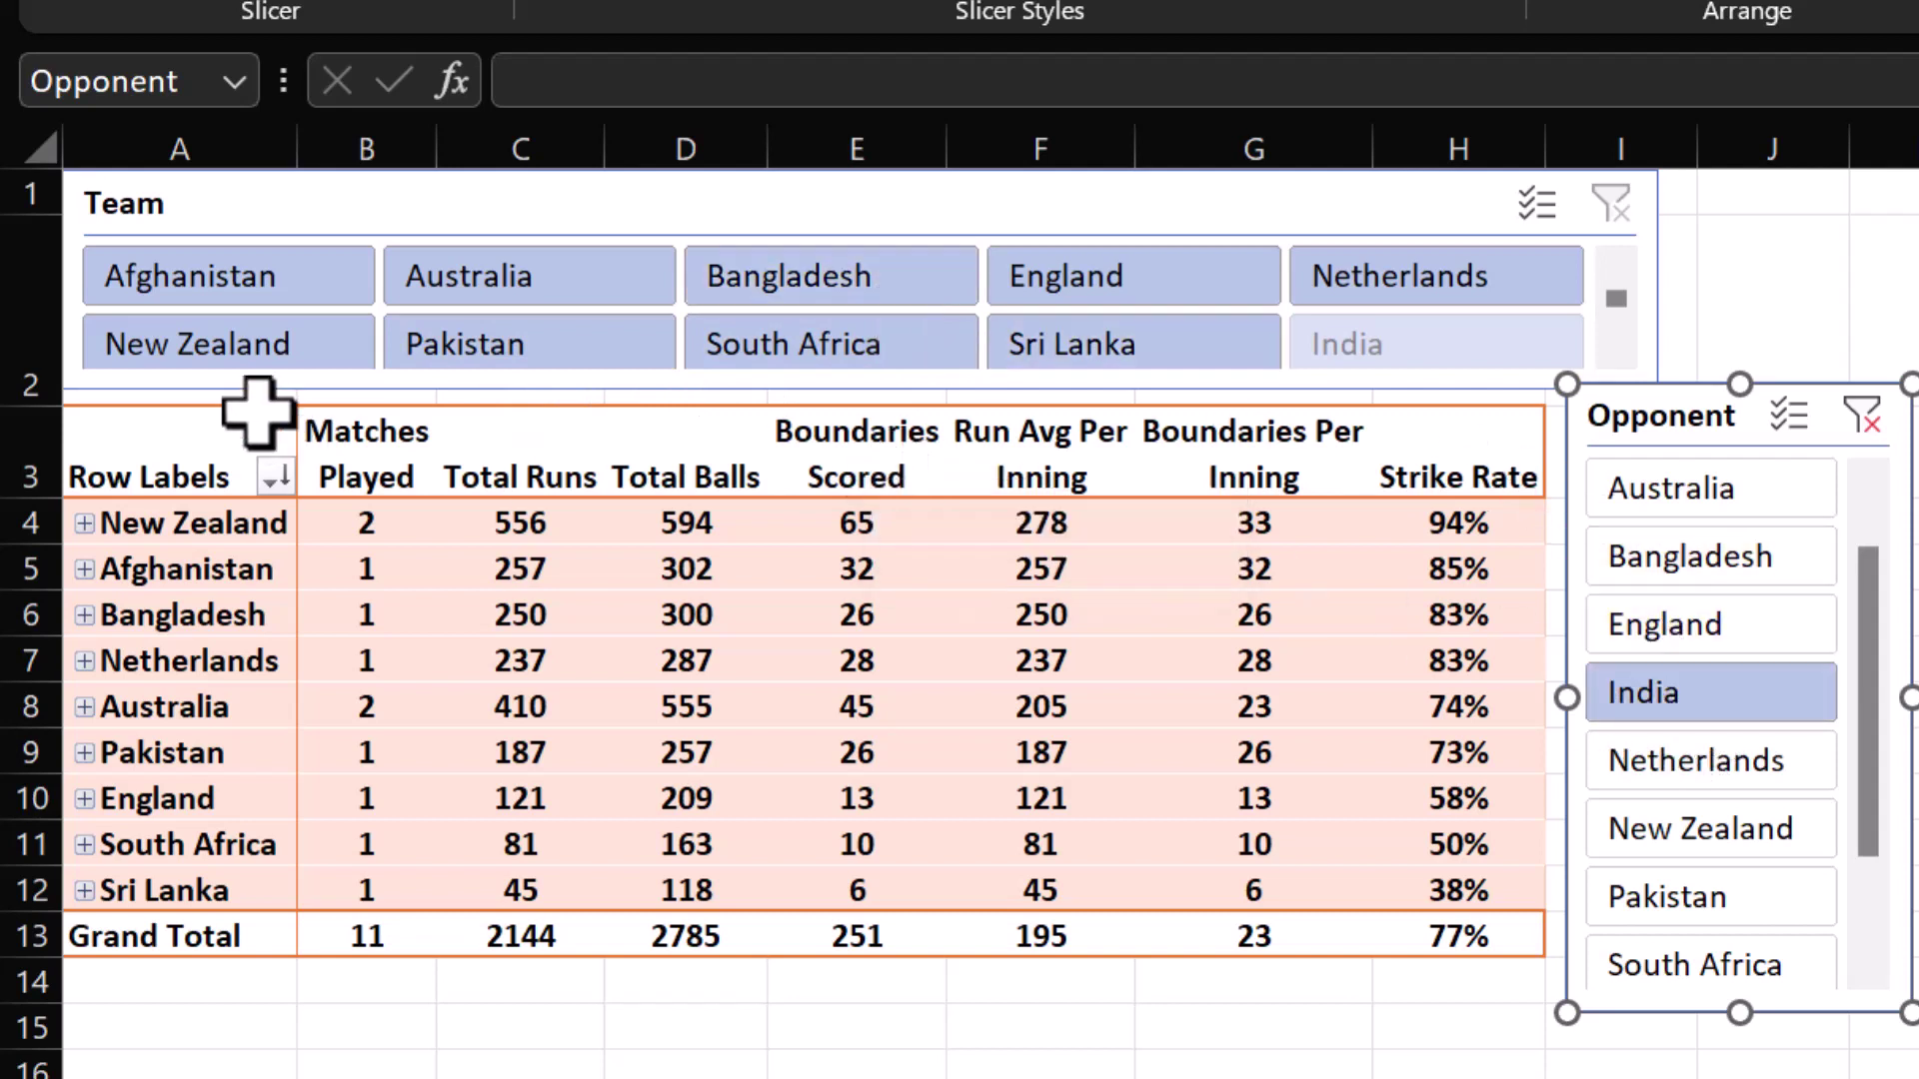
pyautogui.click(283, 351)
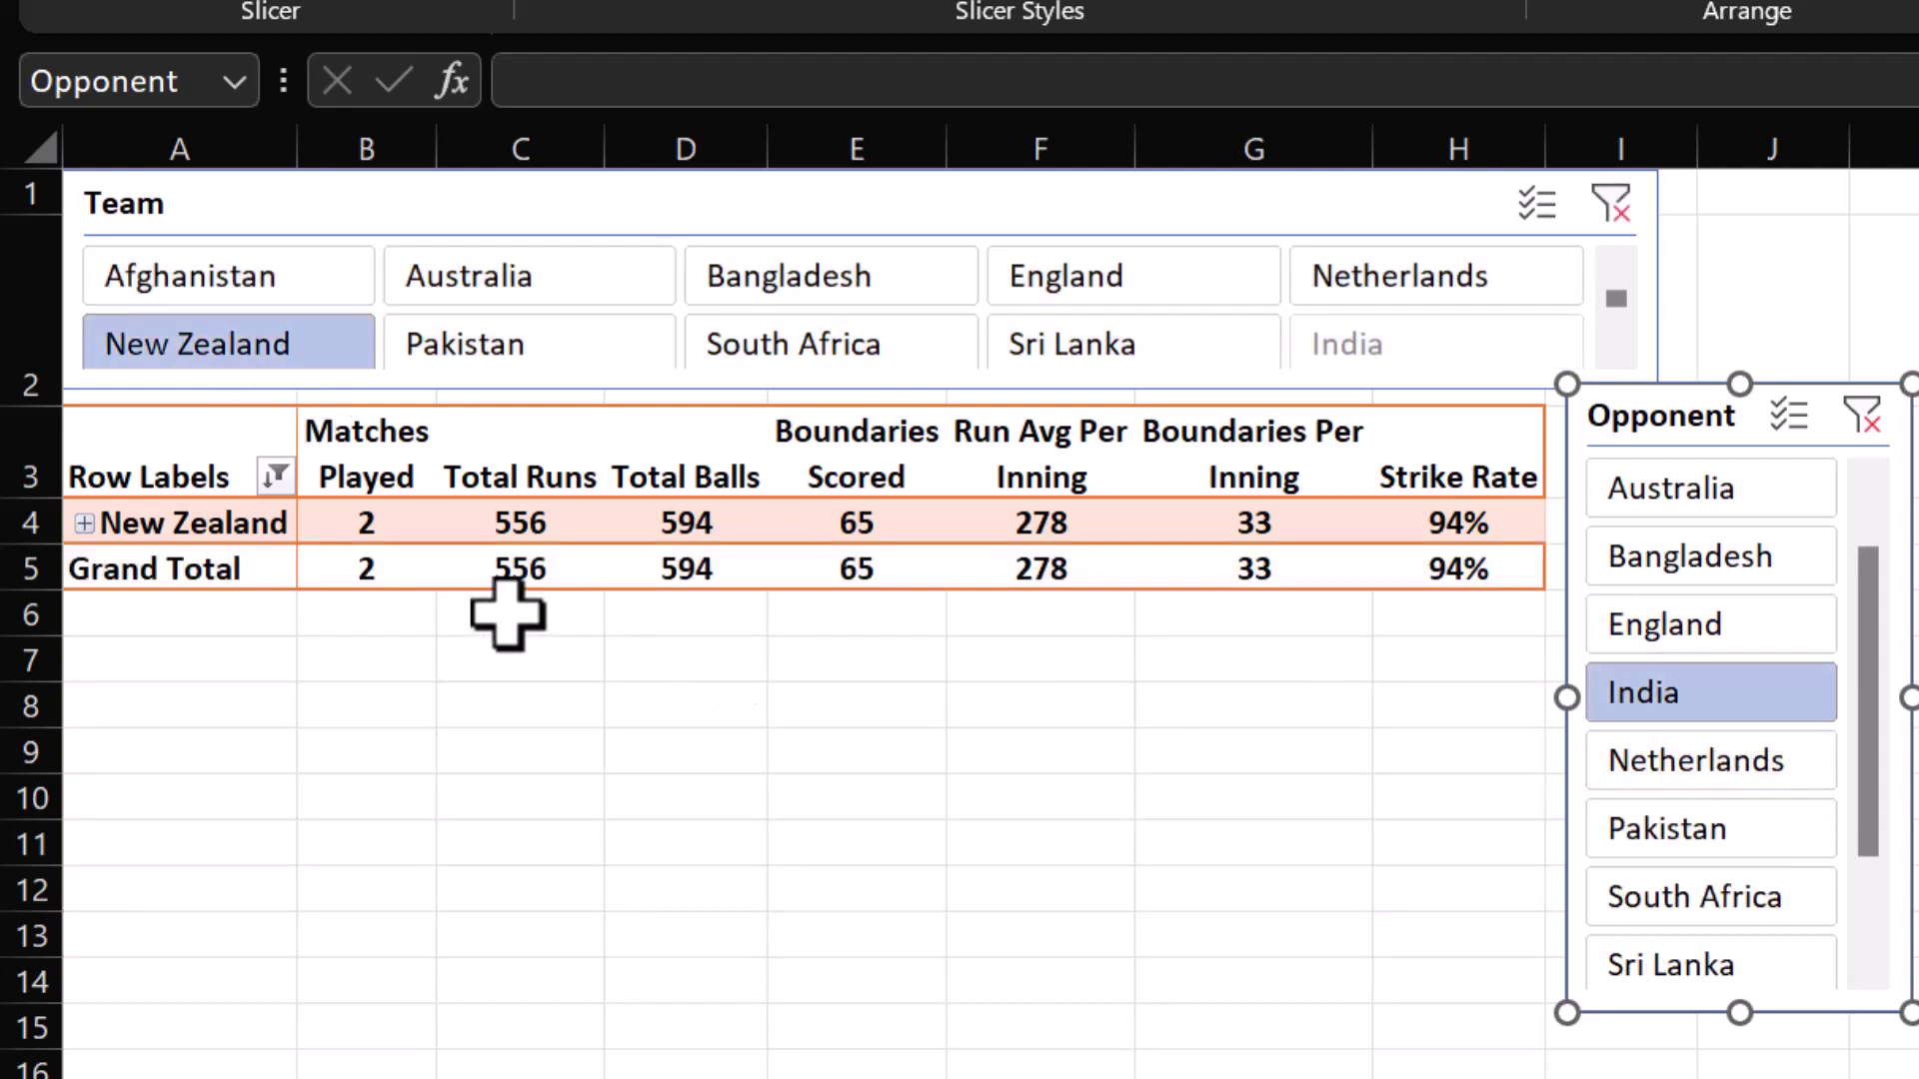
# - Expand New Zealand's batters and sort them by Strike Rate from largest to smallest
pyautogui.click(84, 522)
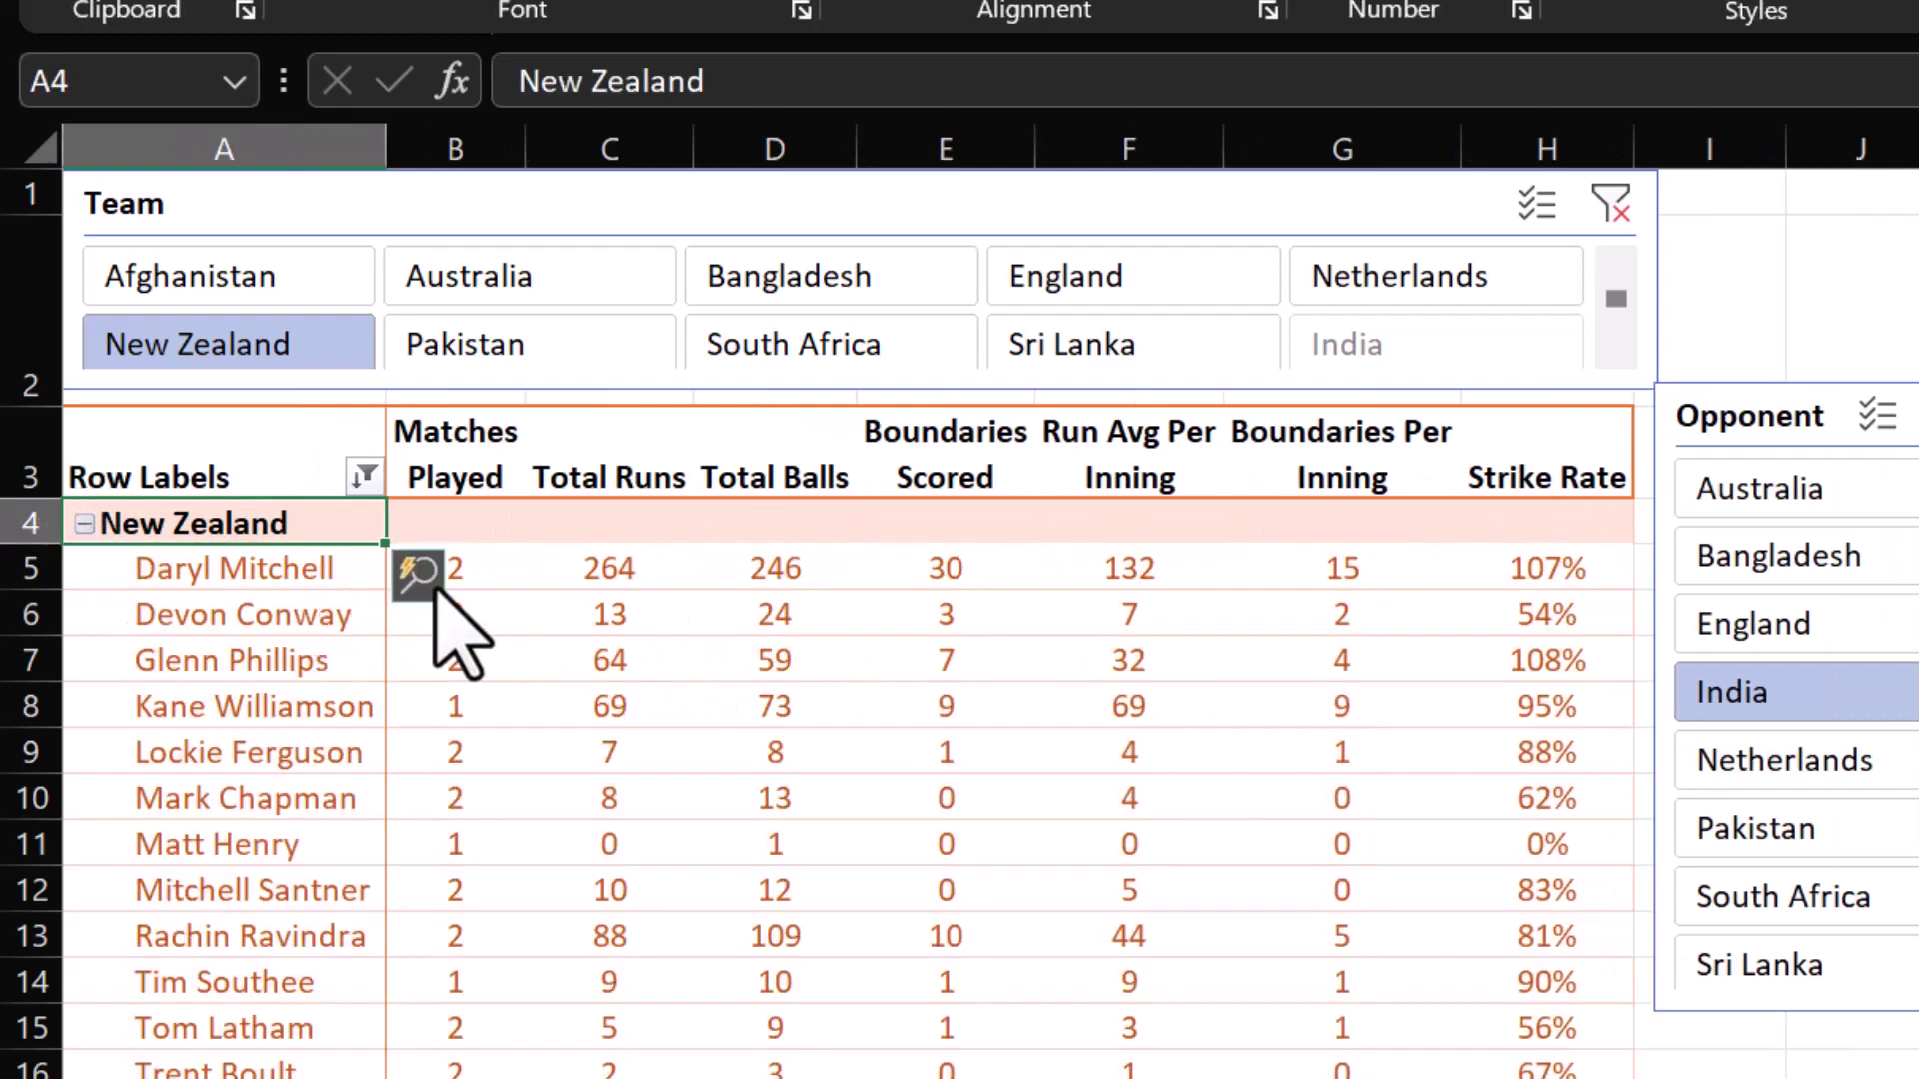
pyautogui.click(496, 580)
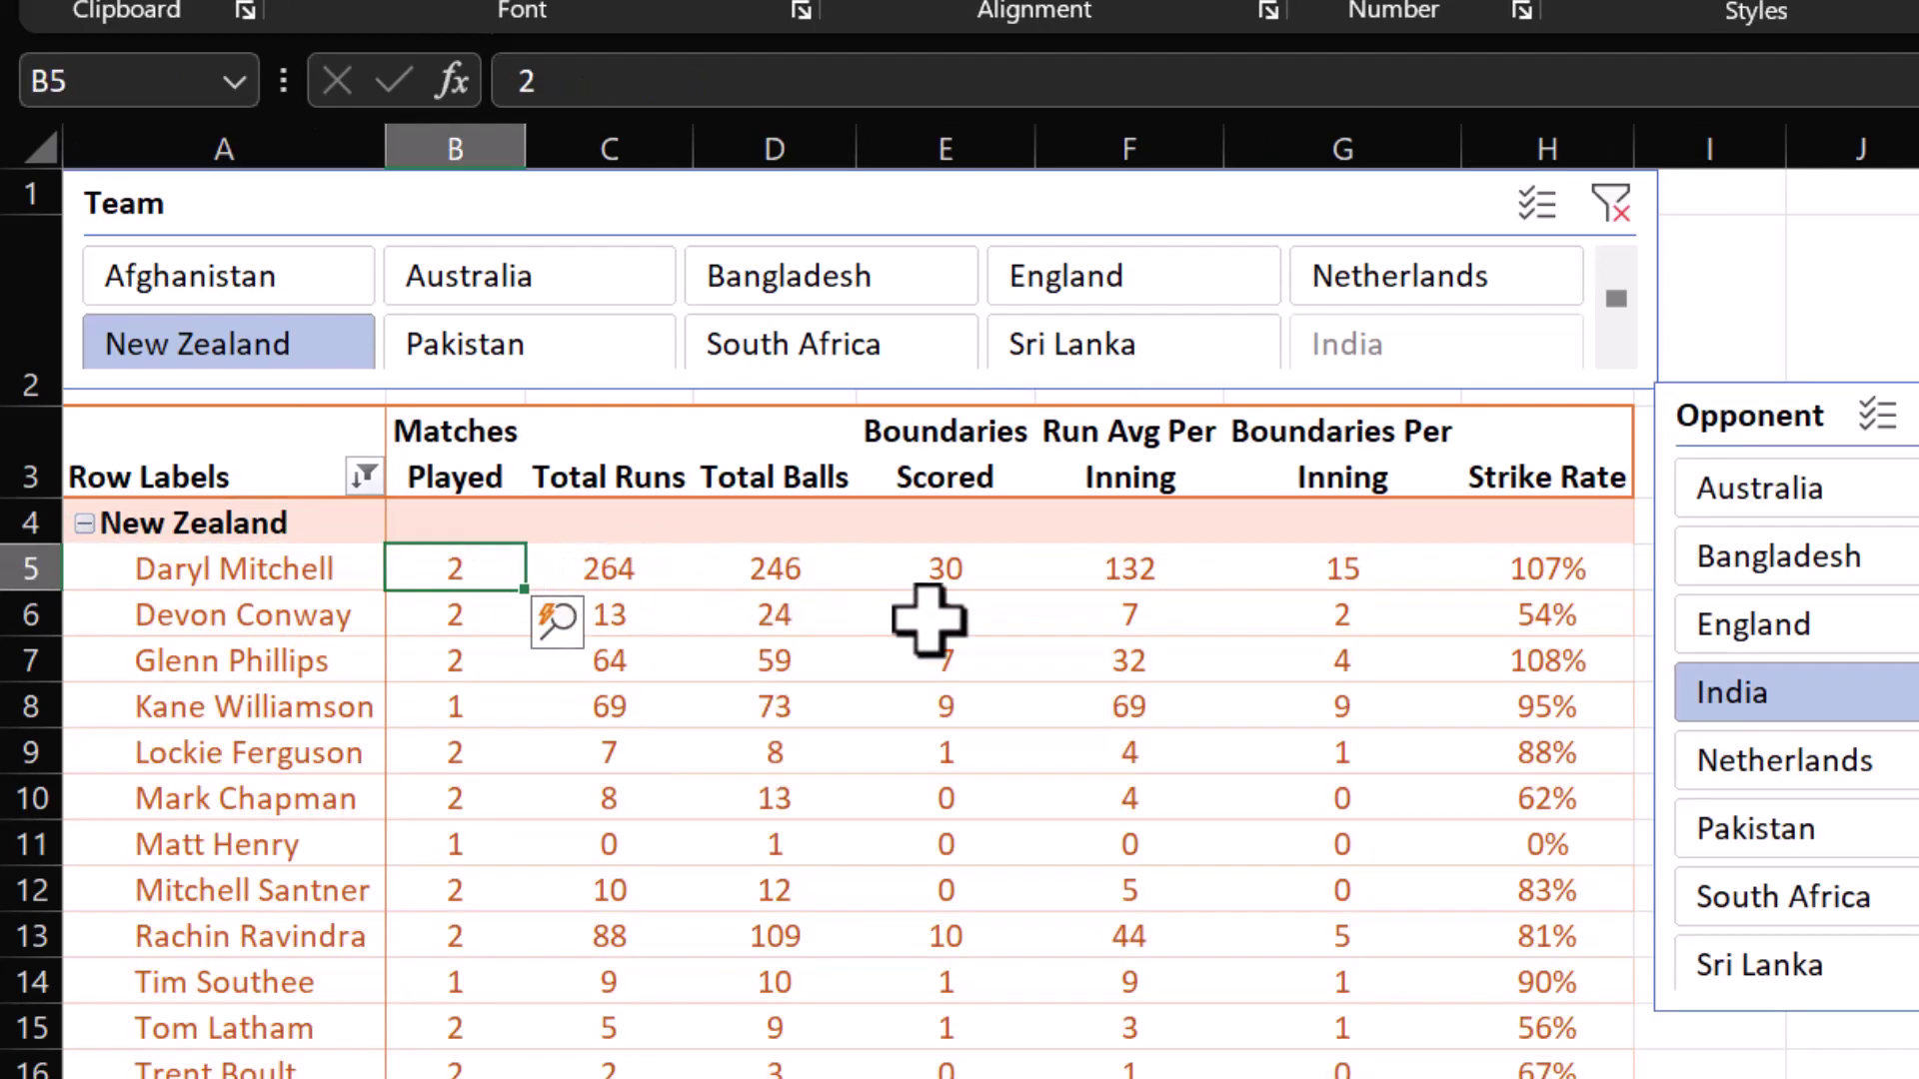
pyautogui.moveTo(1565, 577)
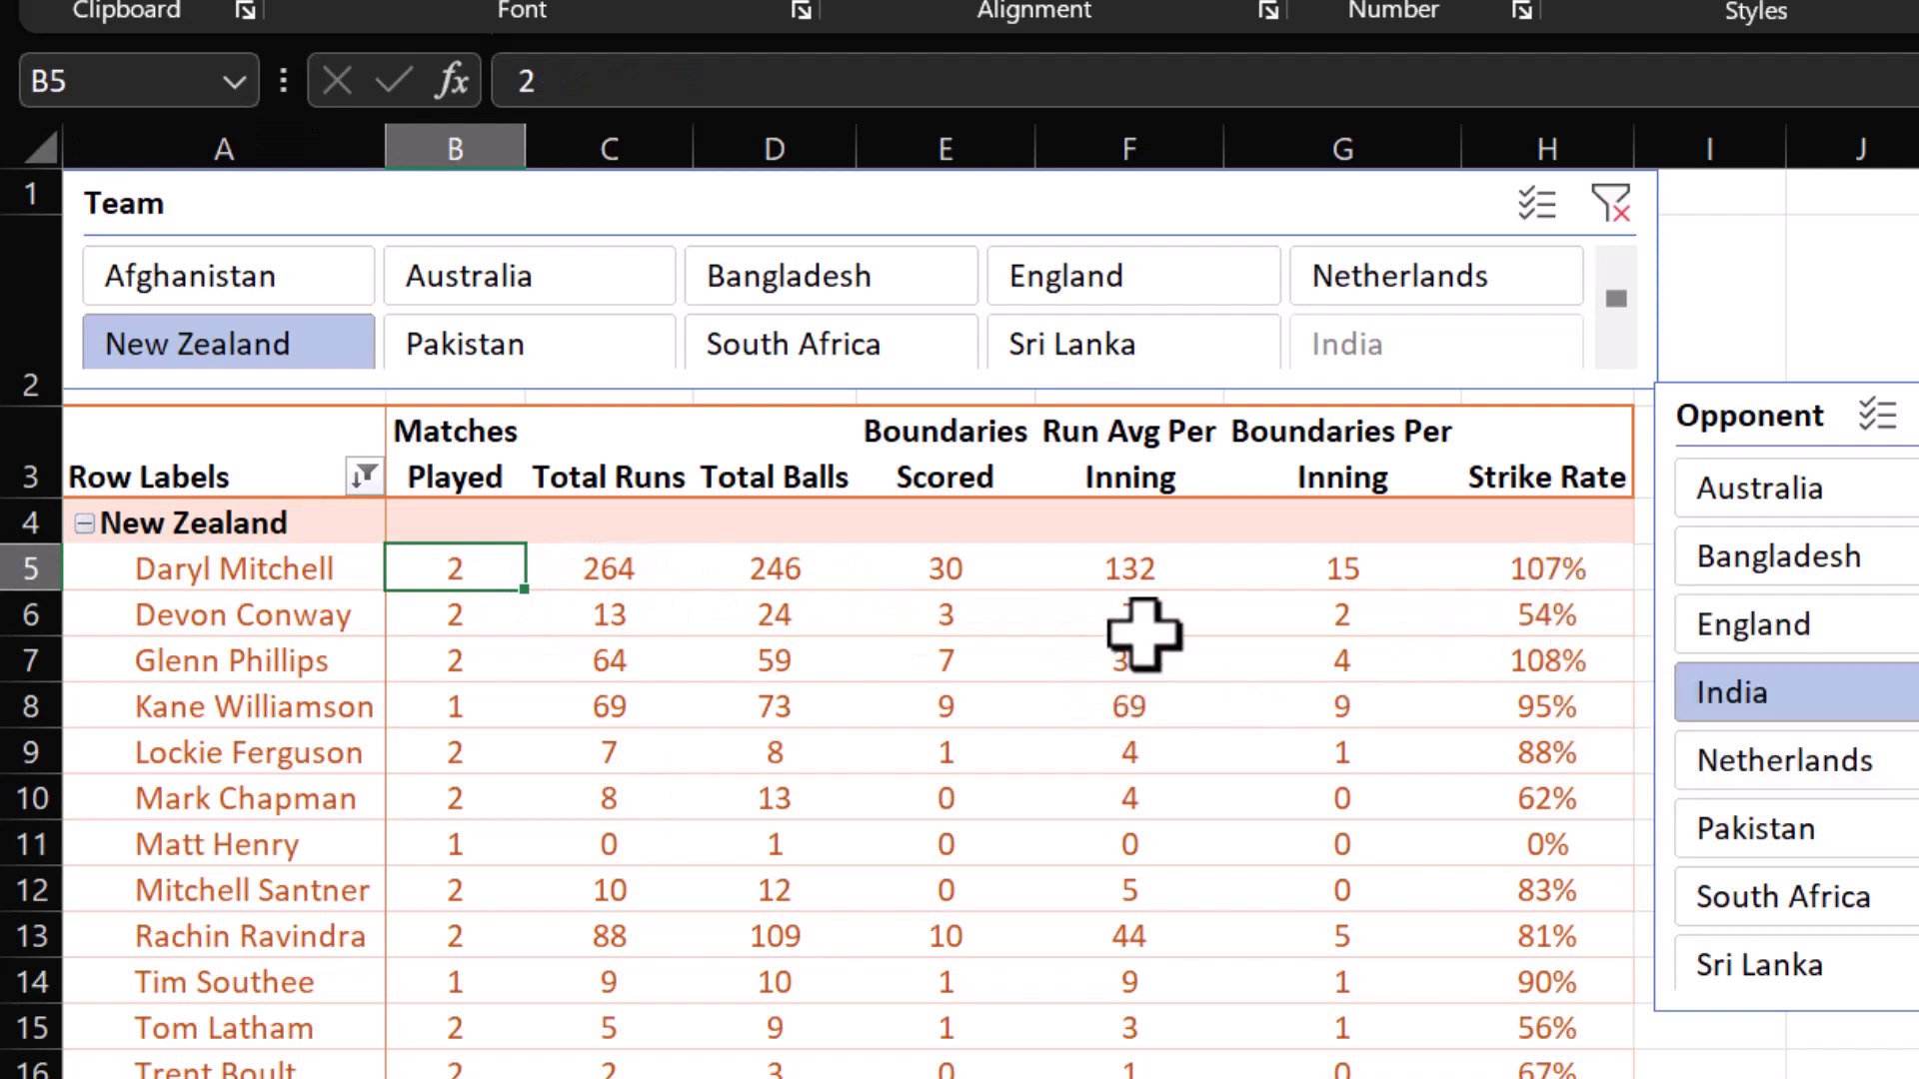
pyautogui.click(1536, 570)
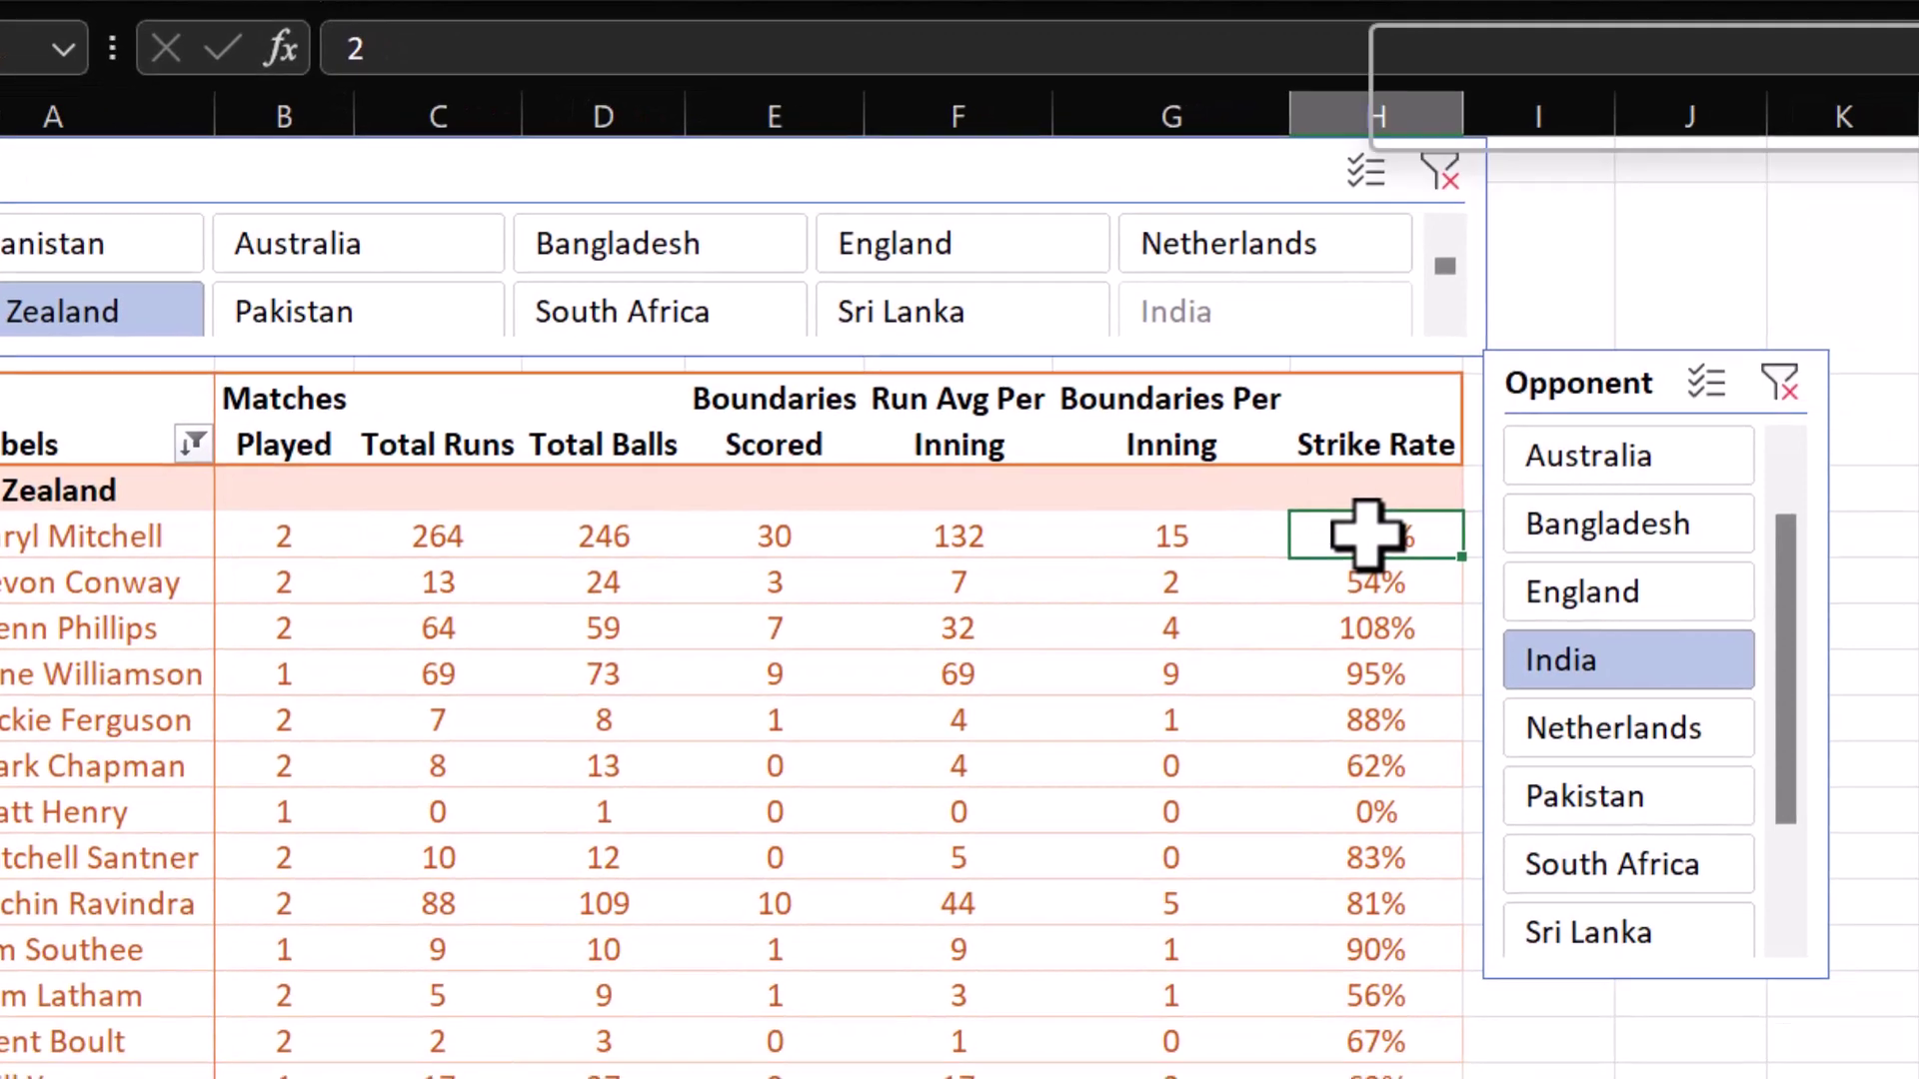
pyautogui.rightClick(1365, 536)
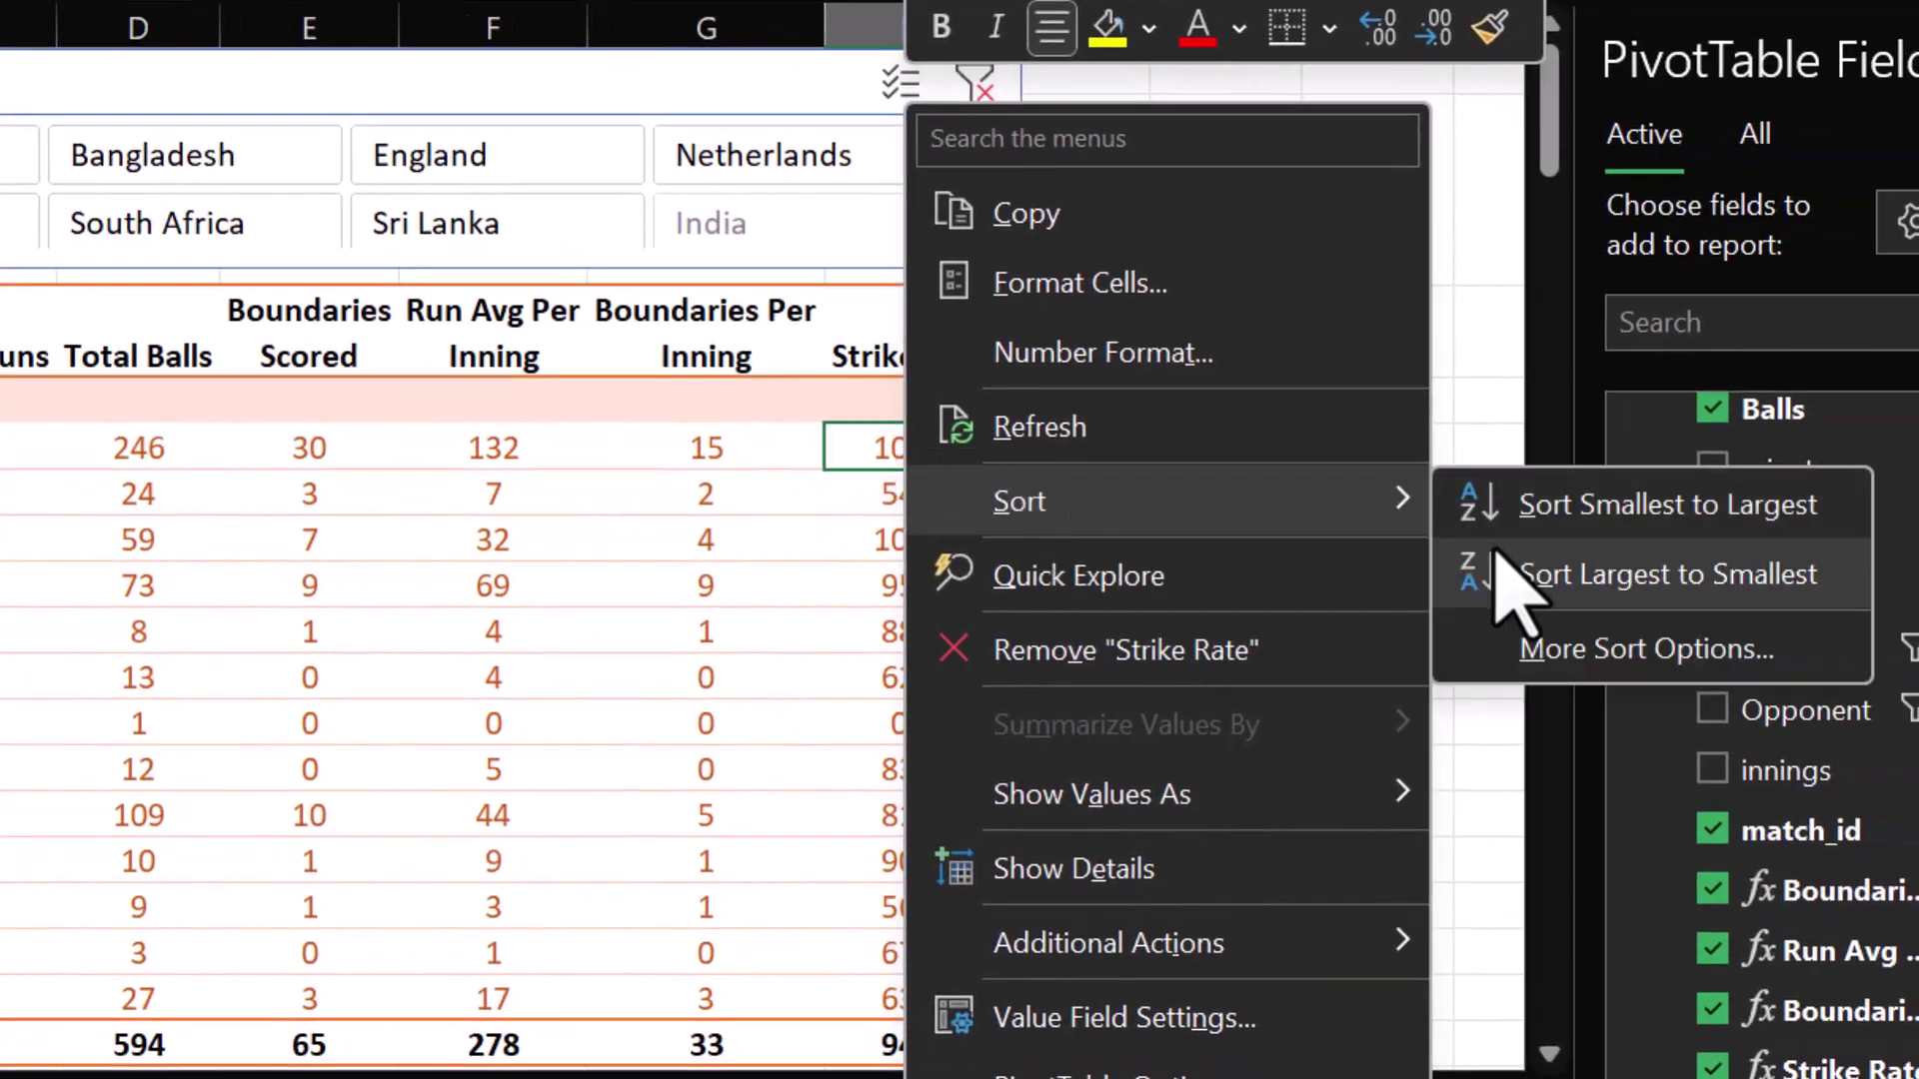
pyautogui.click(1508, 578)
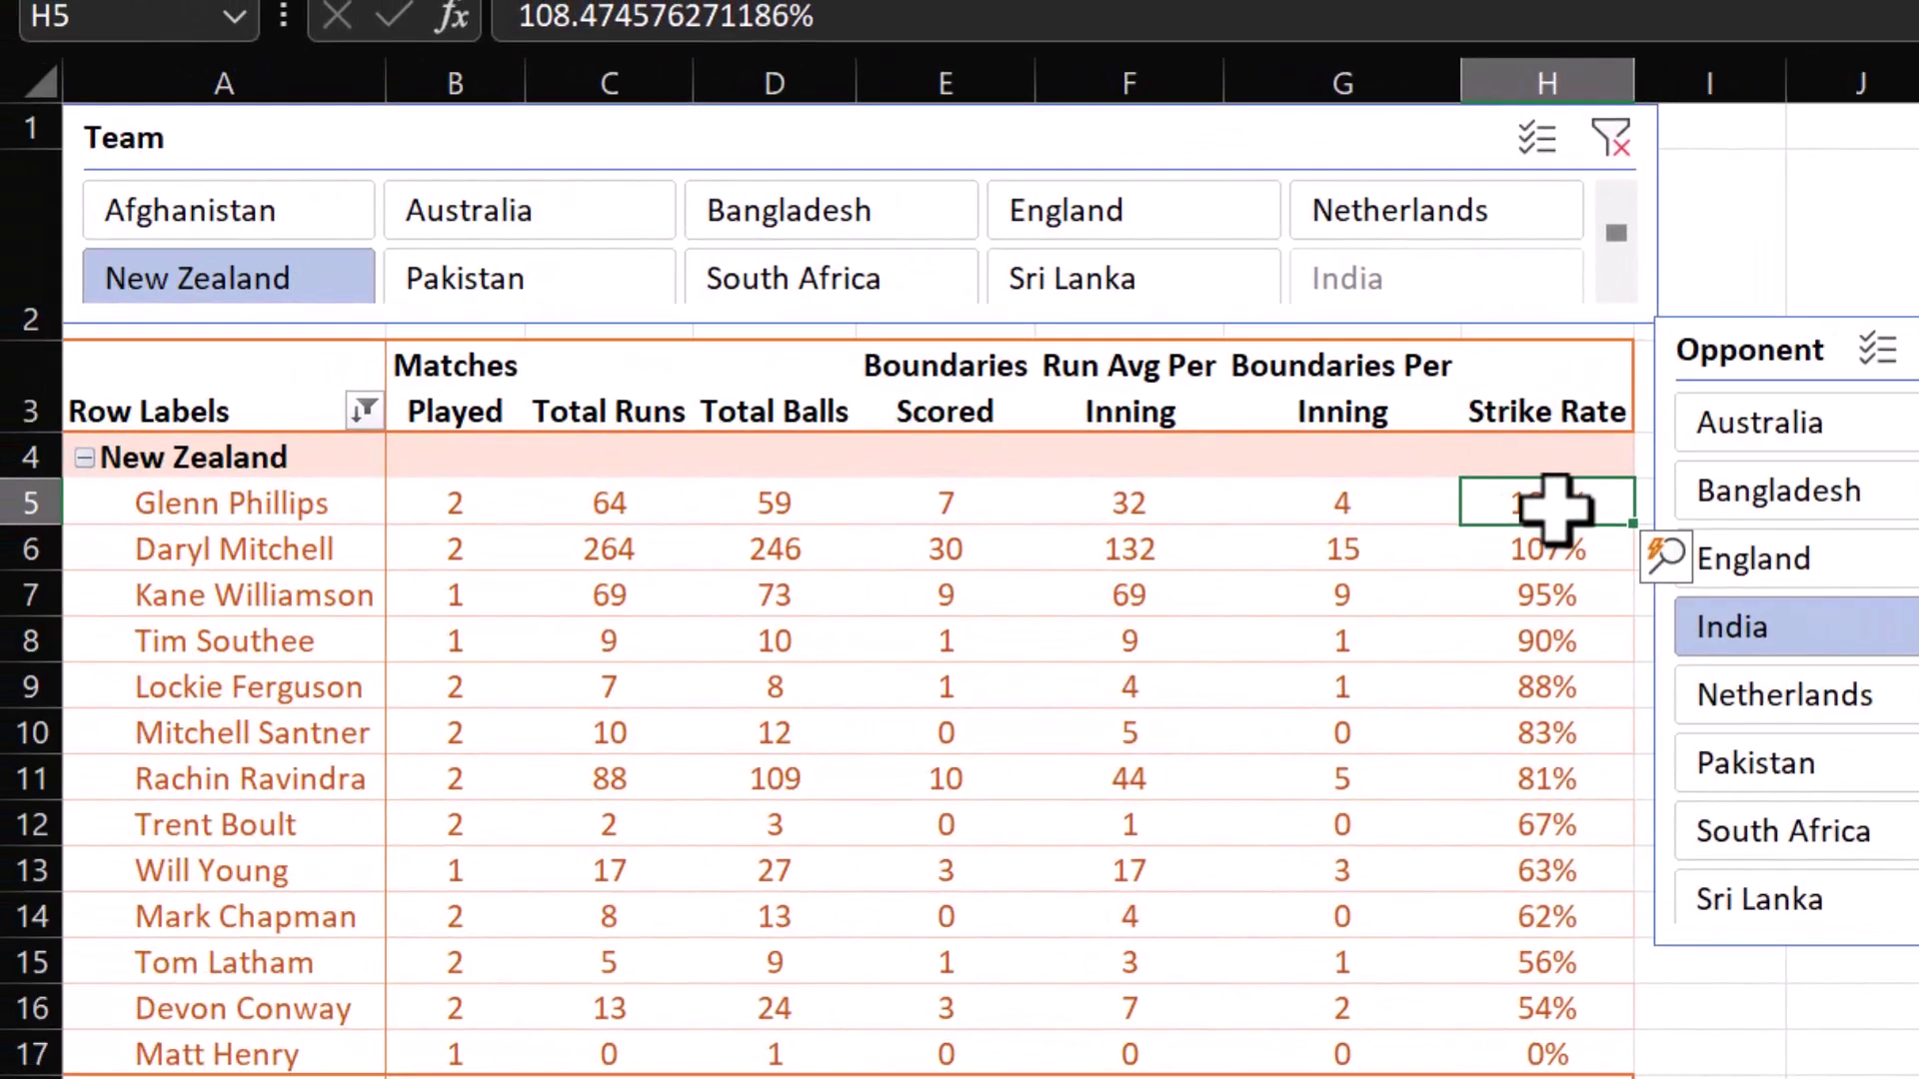
# - Examine the top-ranked New Zealand batter's strike rate, run average, balls and boundaries per inning against India
pyautogui.moveTo(1554, 507)
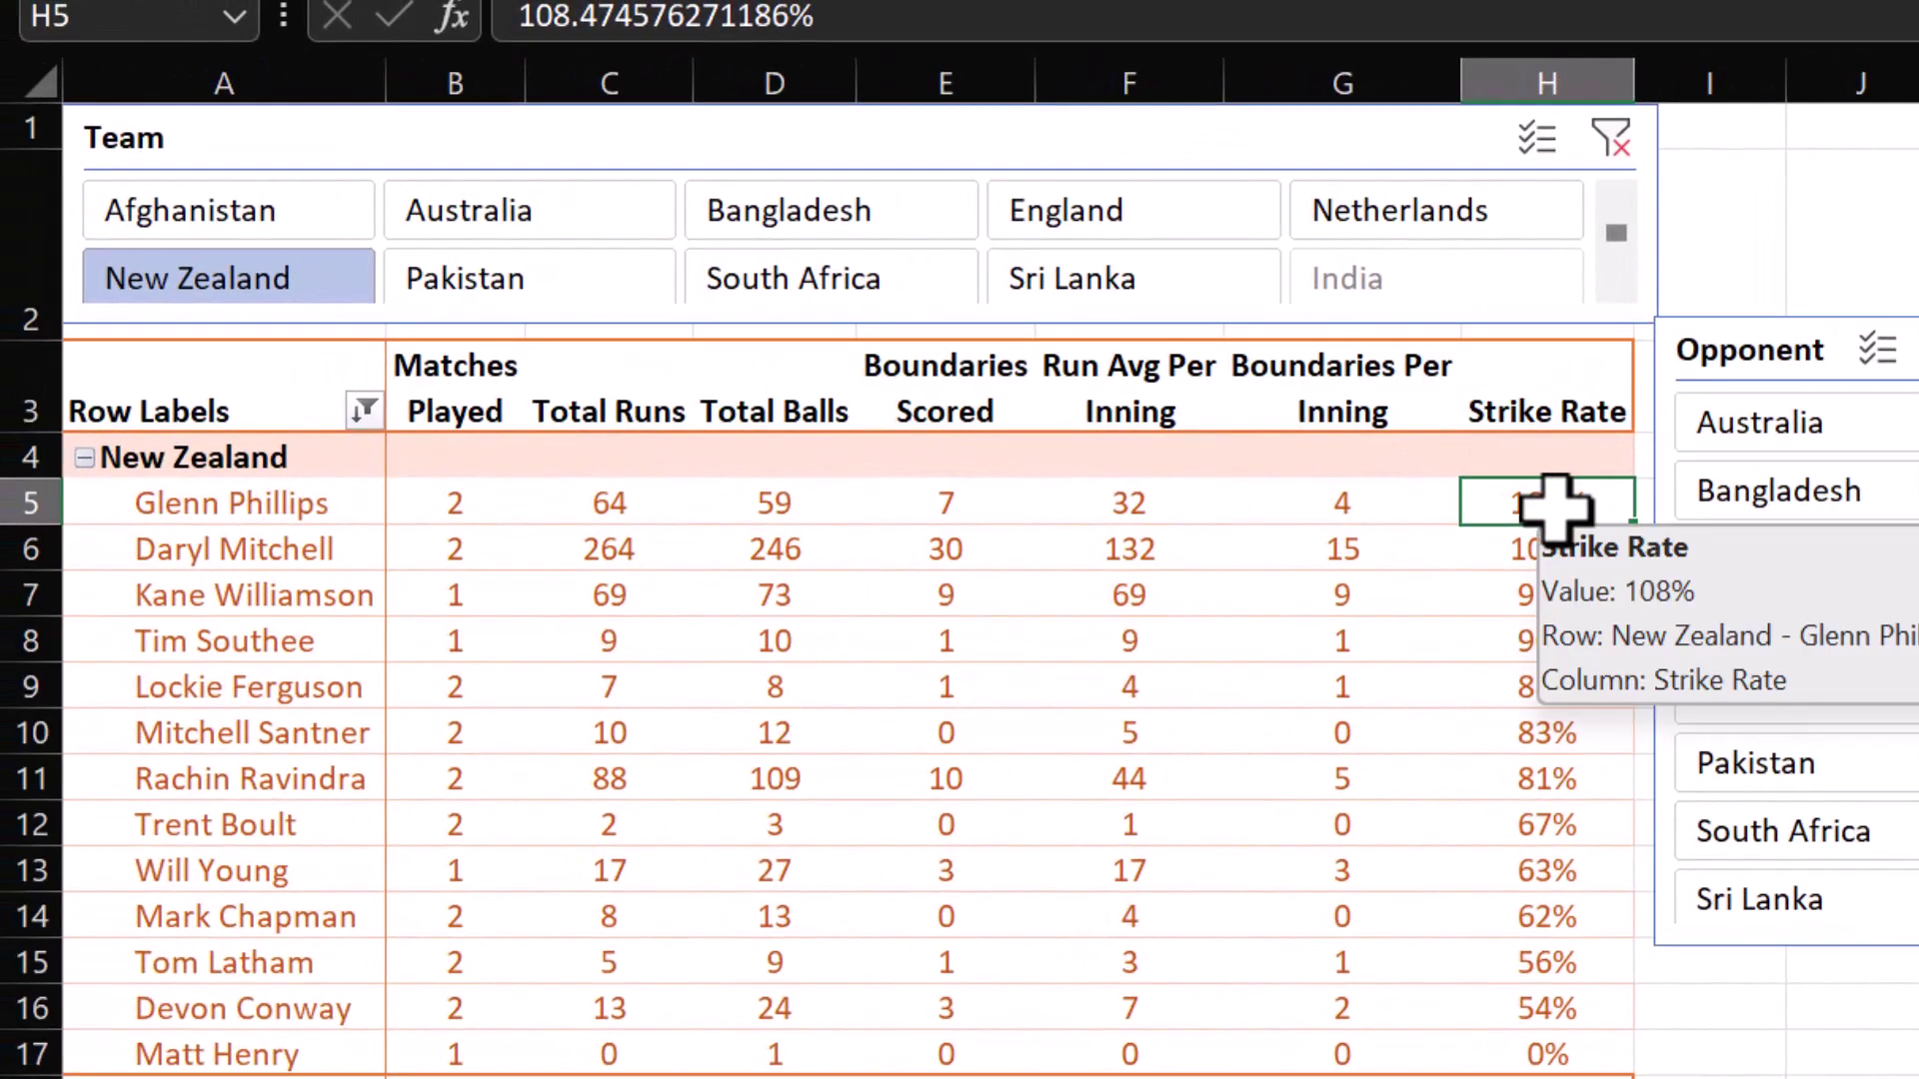
pyautogui.moveTo(1496, 531)
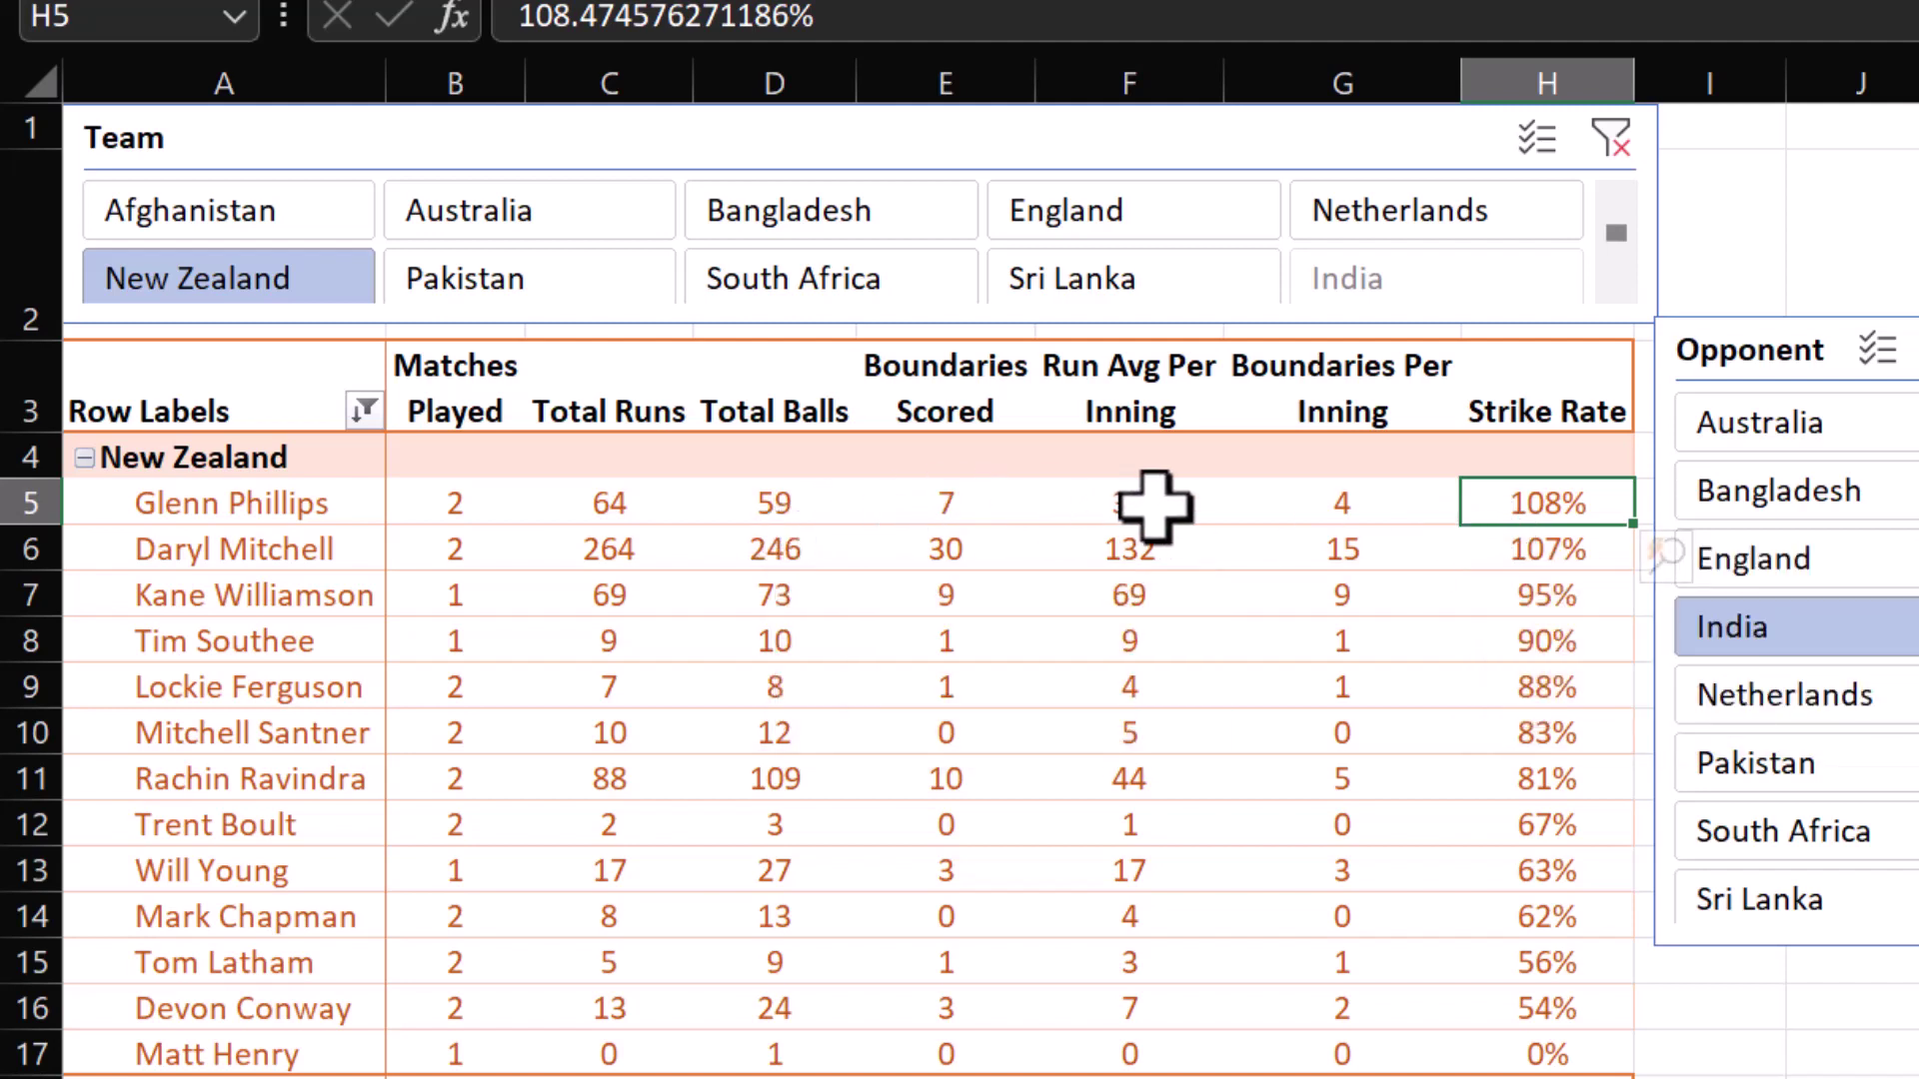
pyautogui.moveTo(1088, 506)
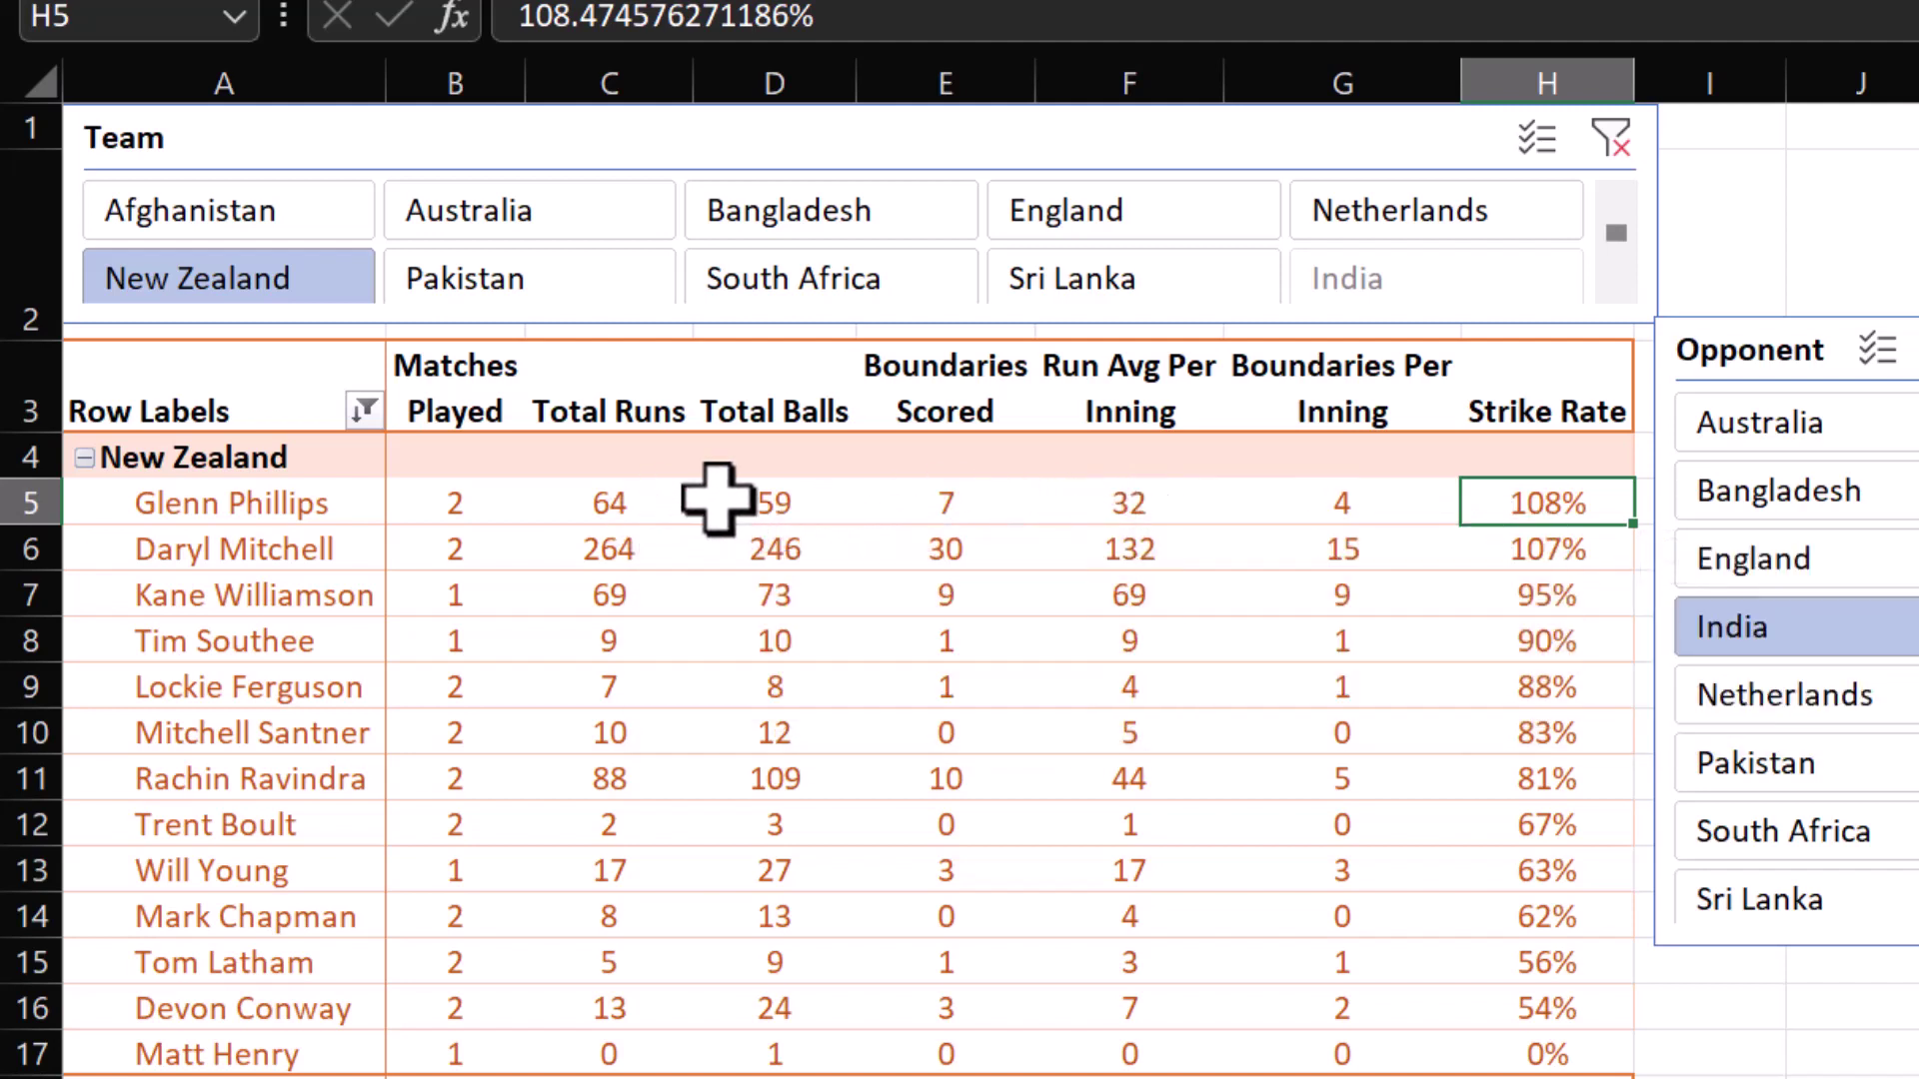
pyautogui.moveTo(1309, 487)
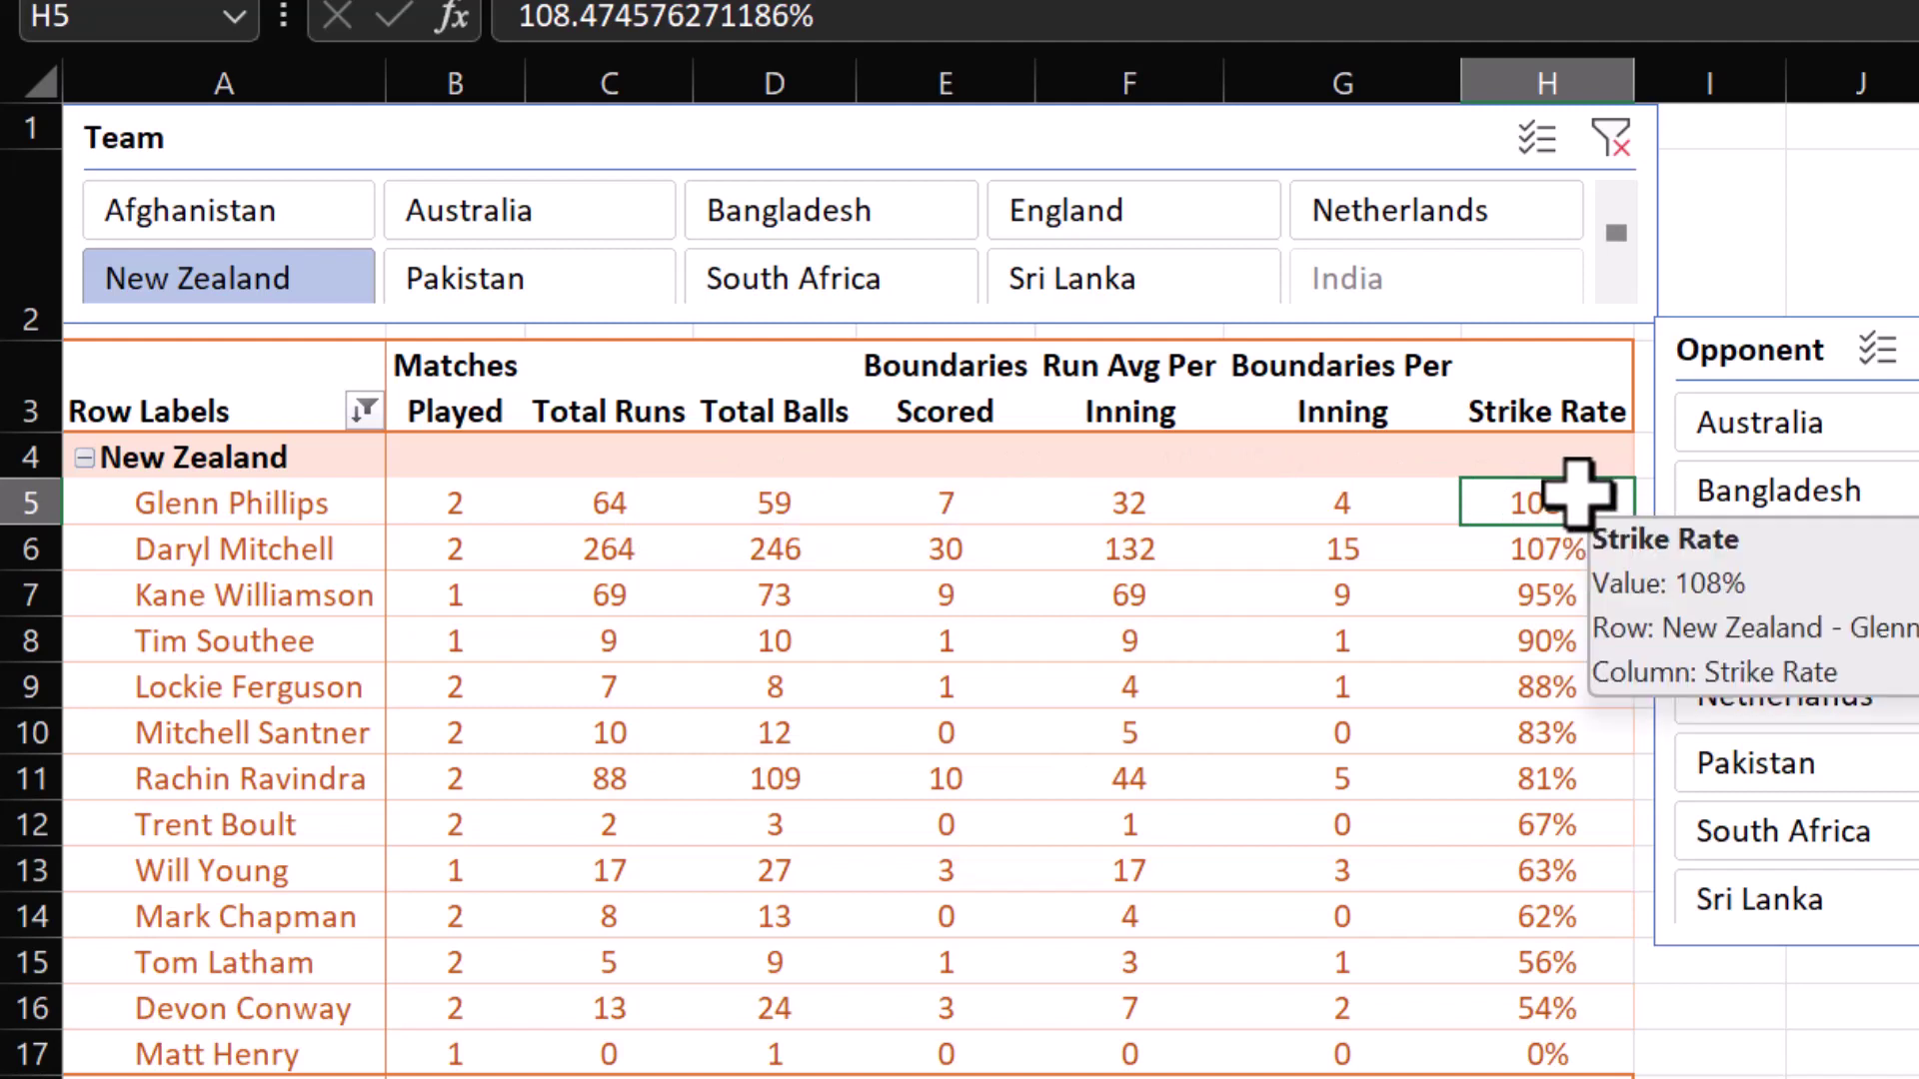
pyautogui.click(1367, 499)
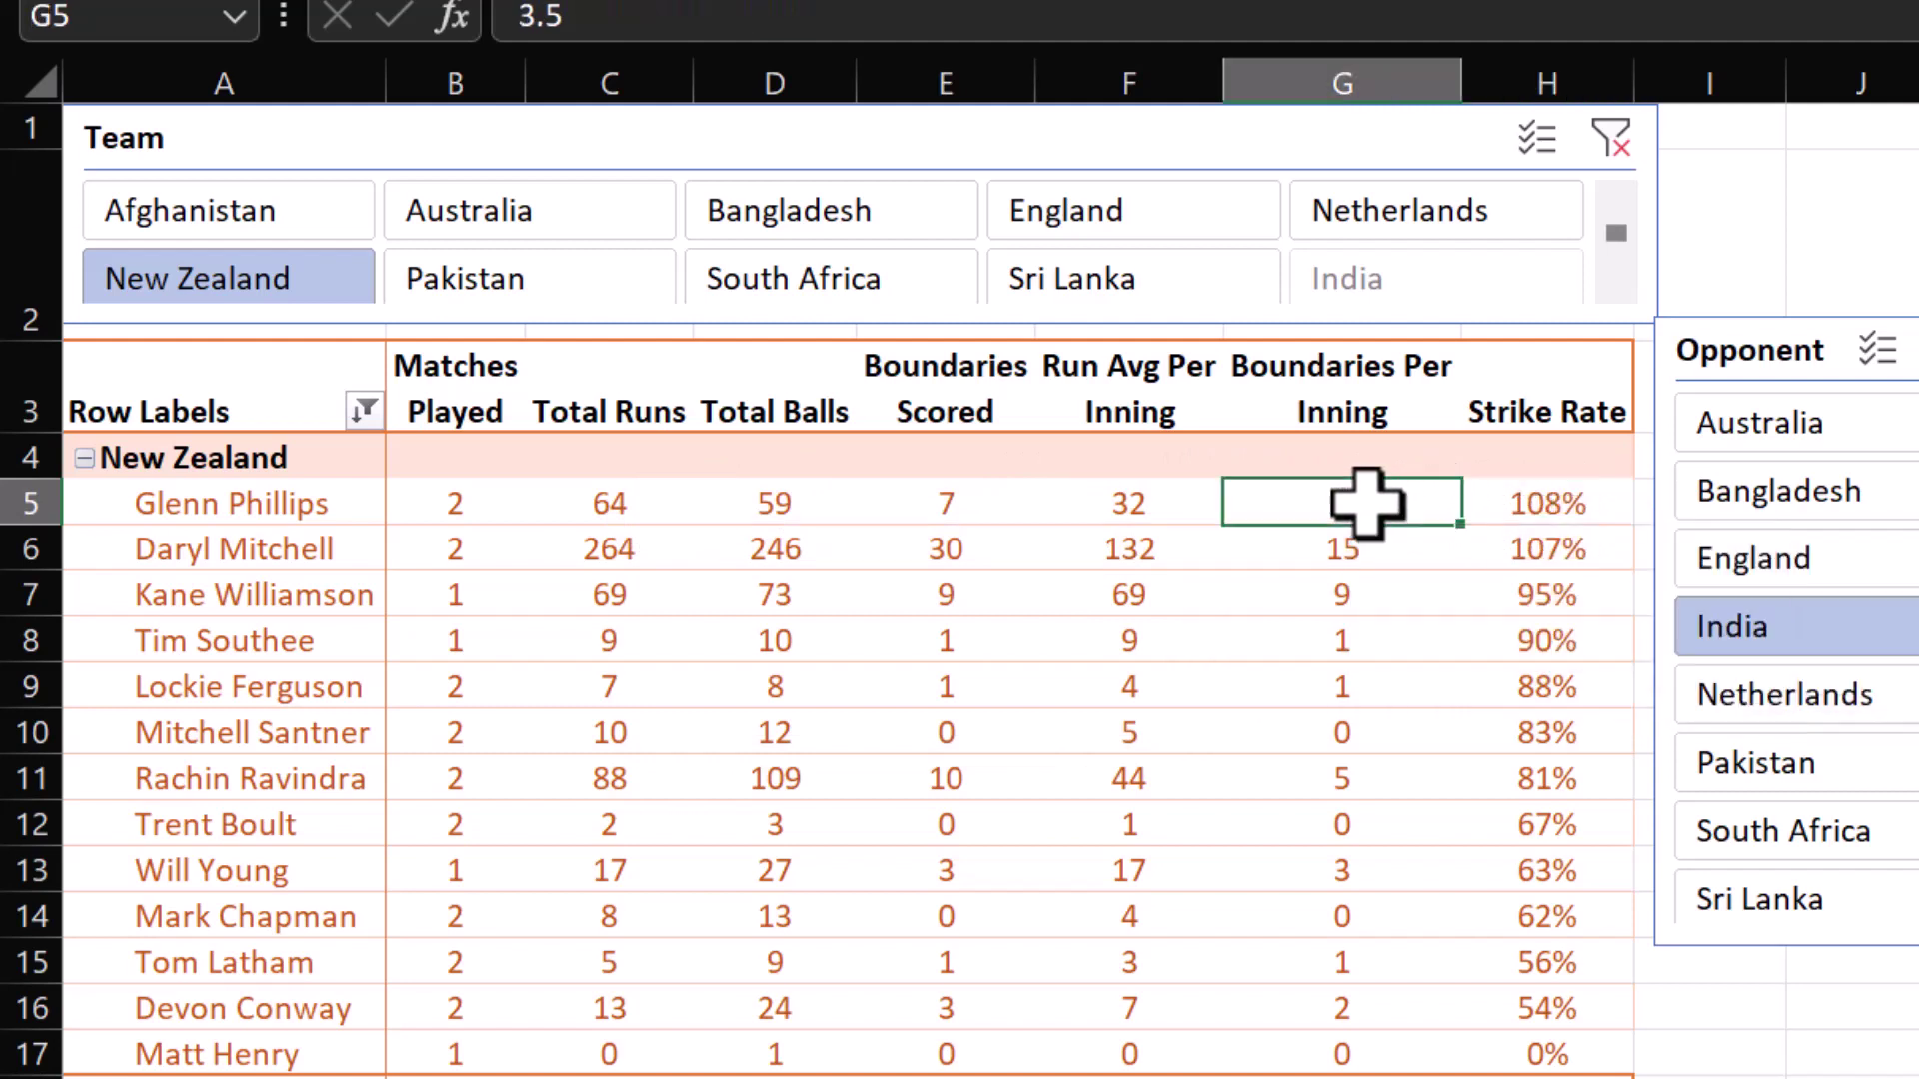
# - Examine the second-ranked New Zealand batter's boundaries per inning and strike rate against India
pyautogui.click(1340, 547)
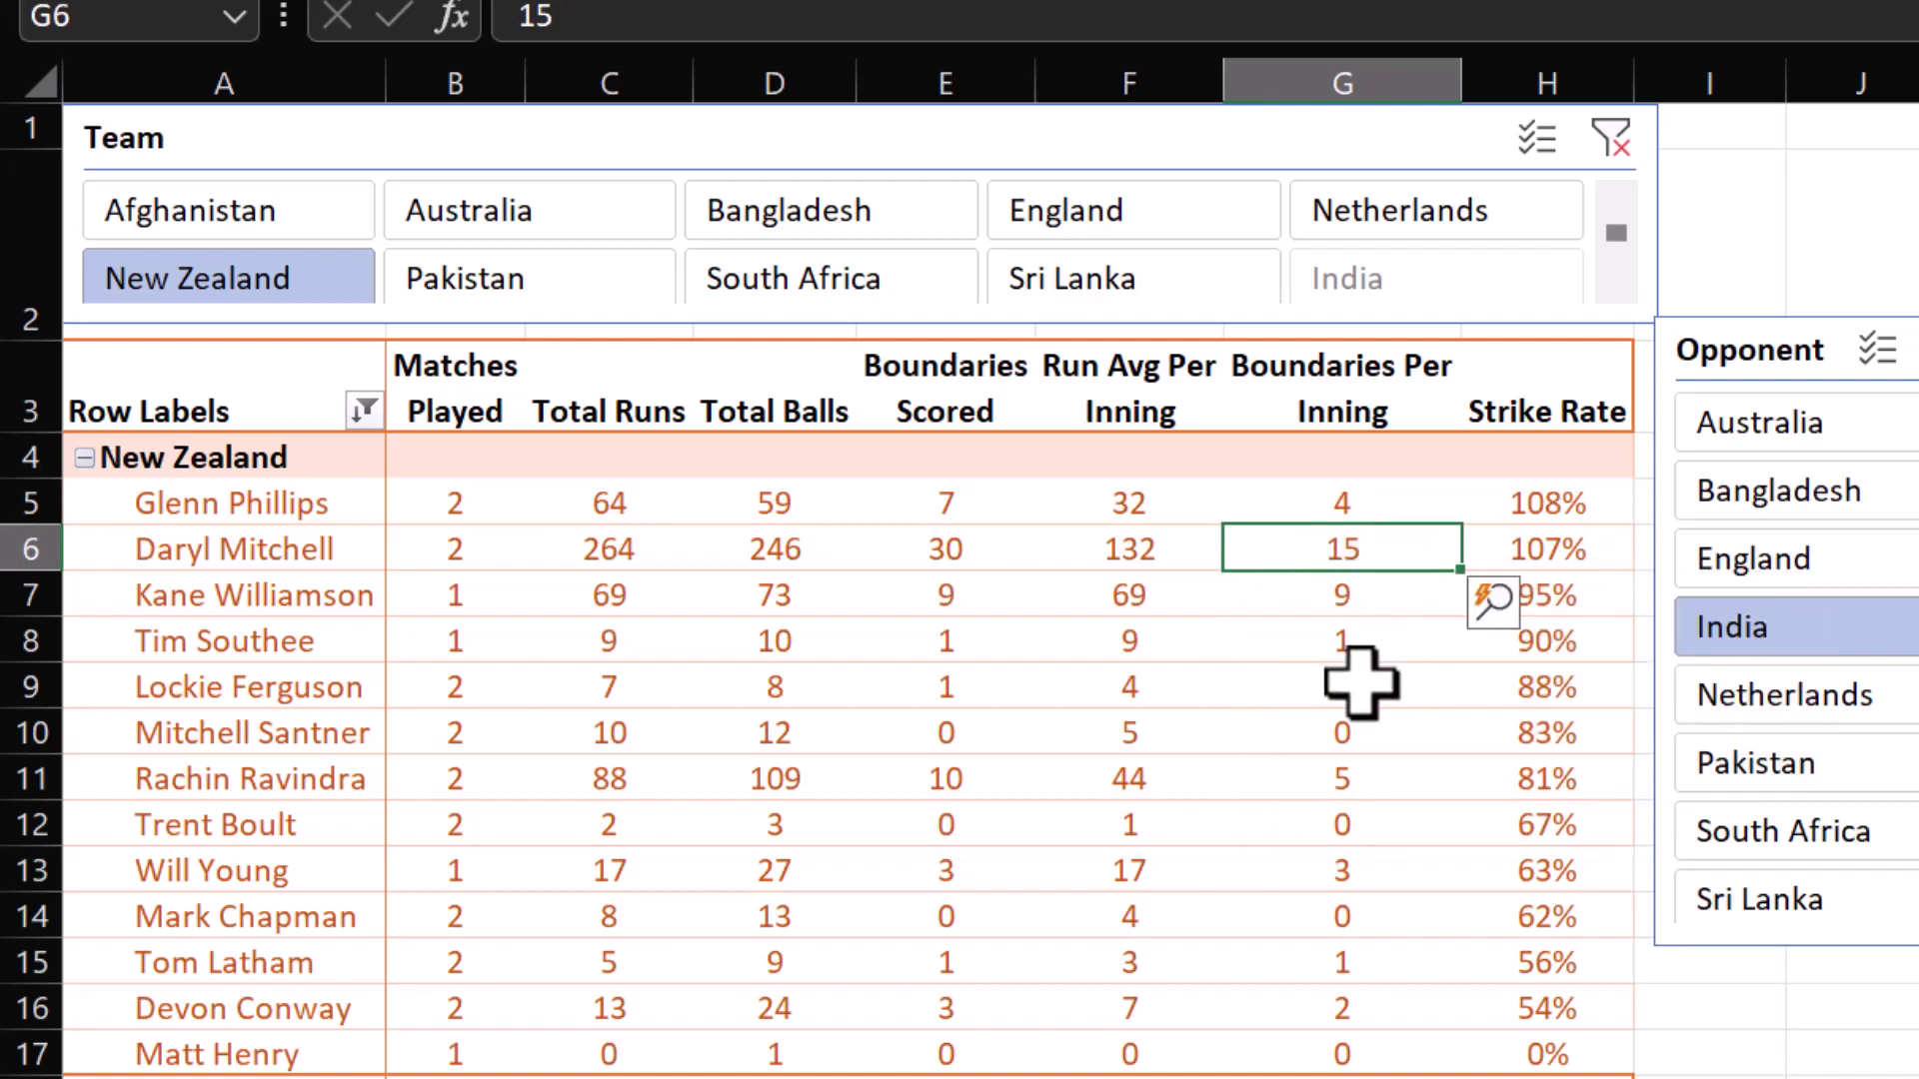
pyautogui.click(1562, 559)
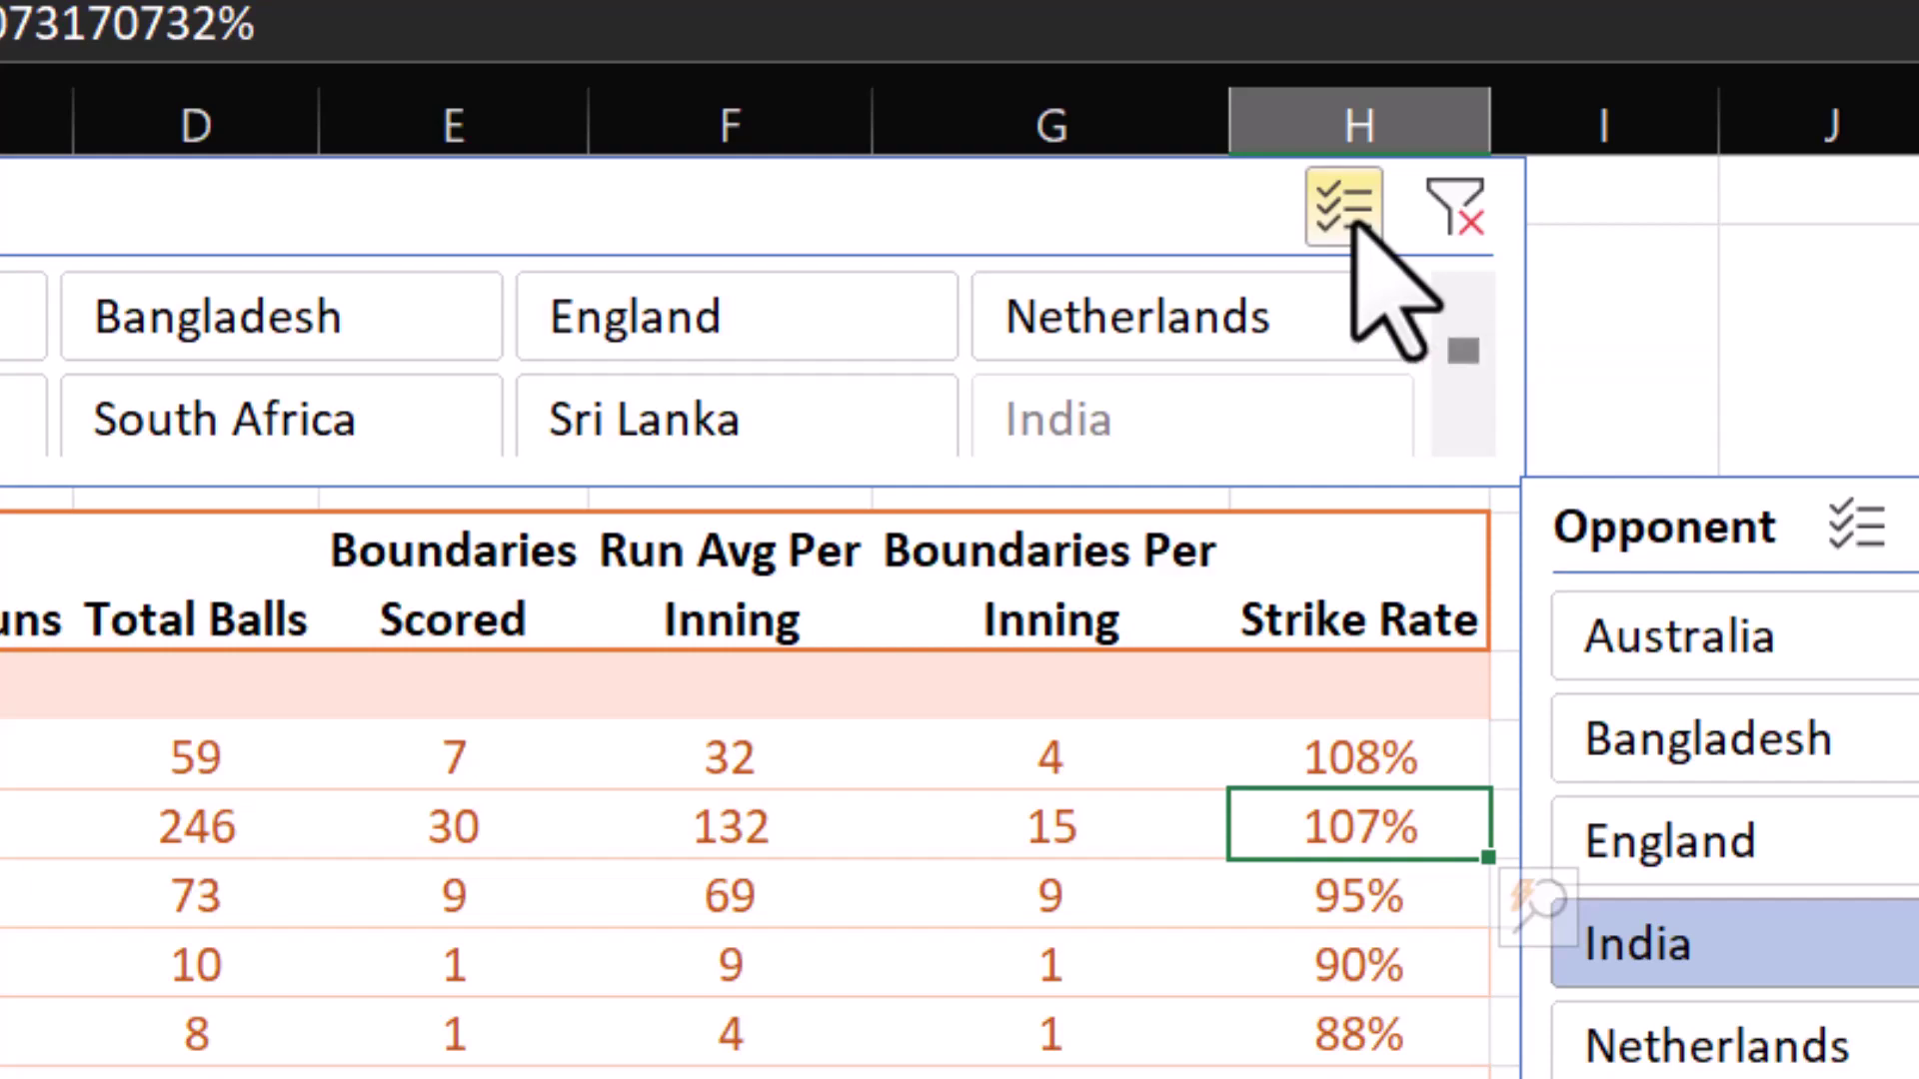
# - Enable multi-select in the Team slicer, add England alongside New Zealand, and expand England's batters in the PivotTable
pyautogui.click(1349, 220)
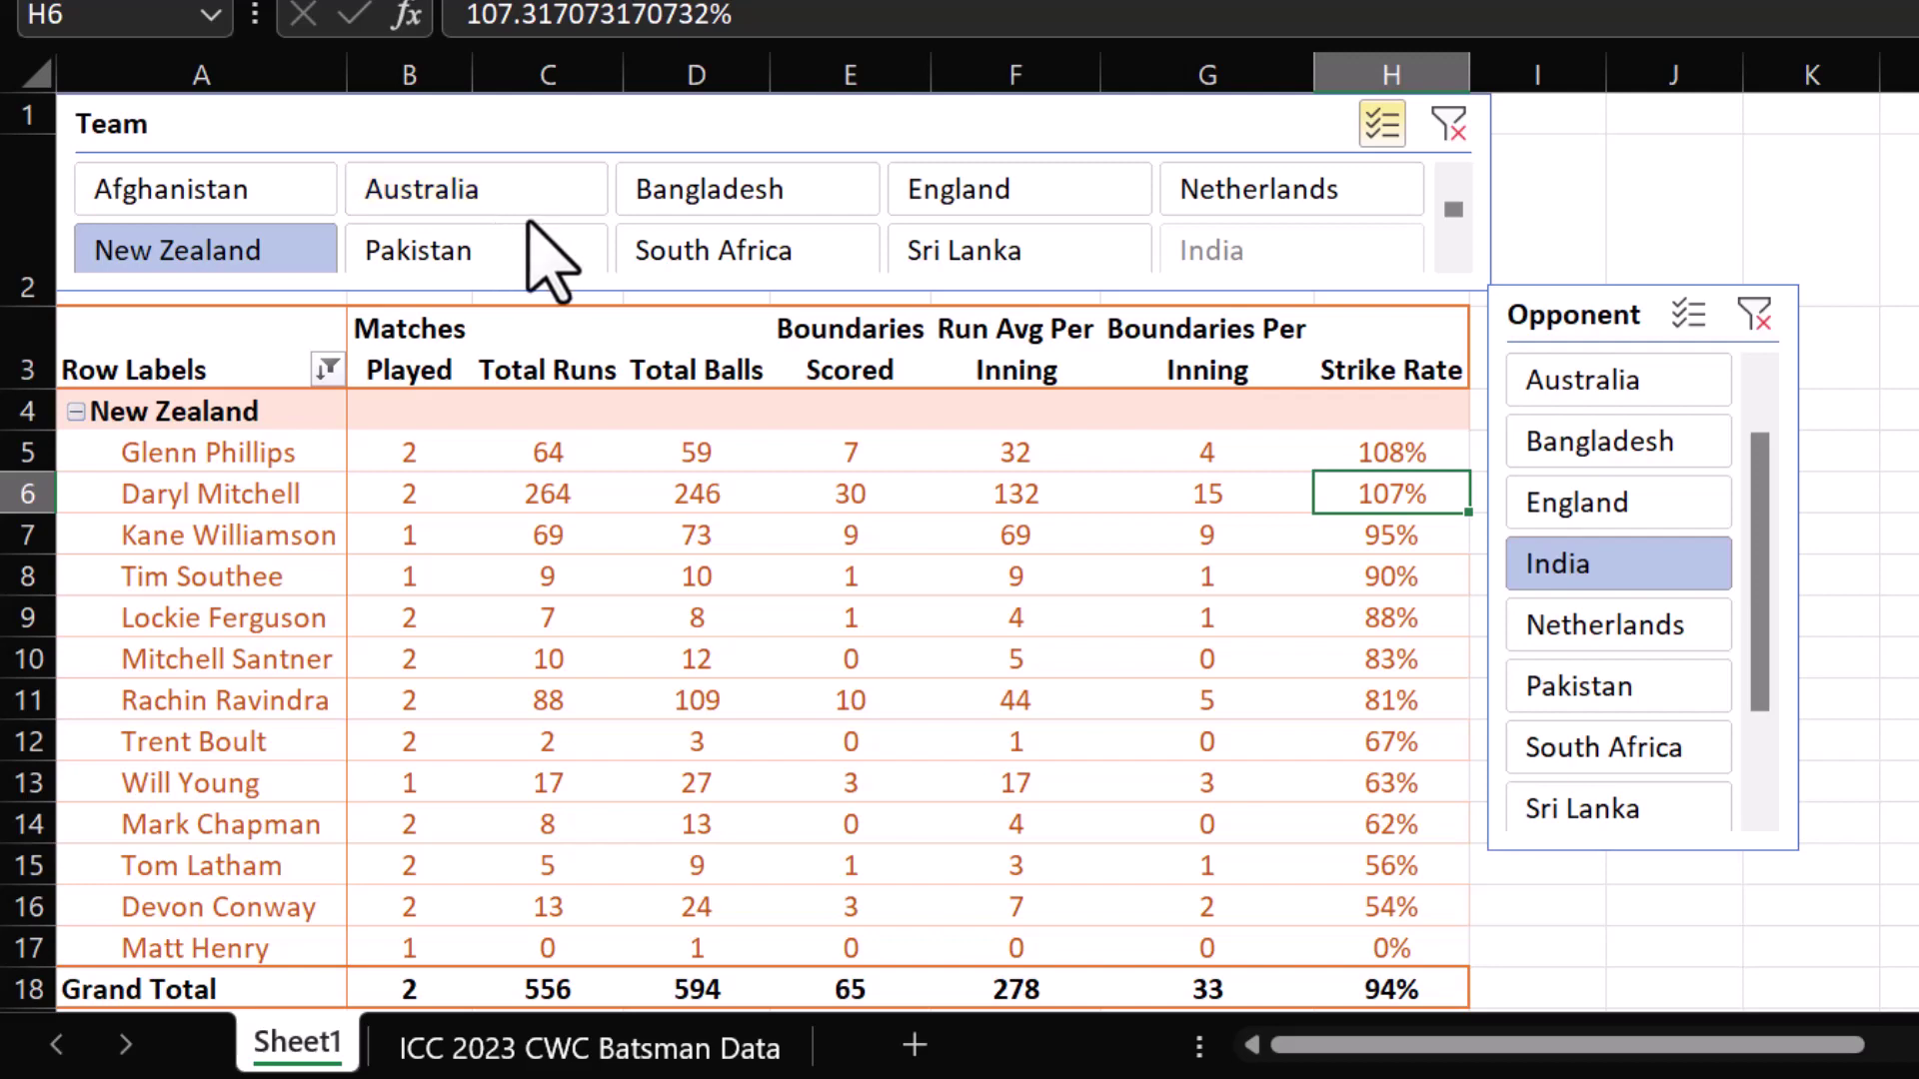
pyautogui.click(962, 200)
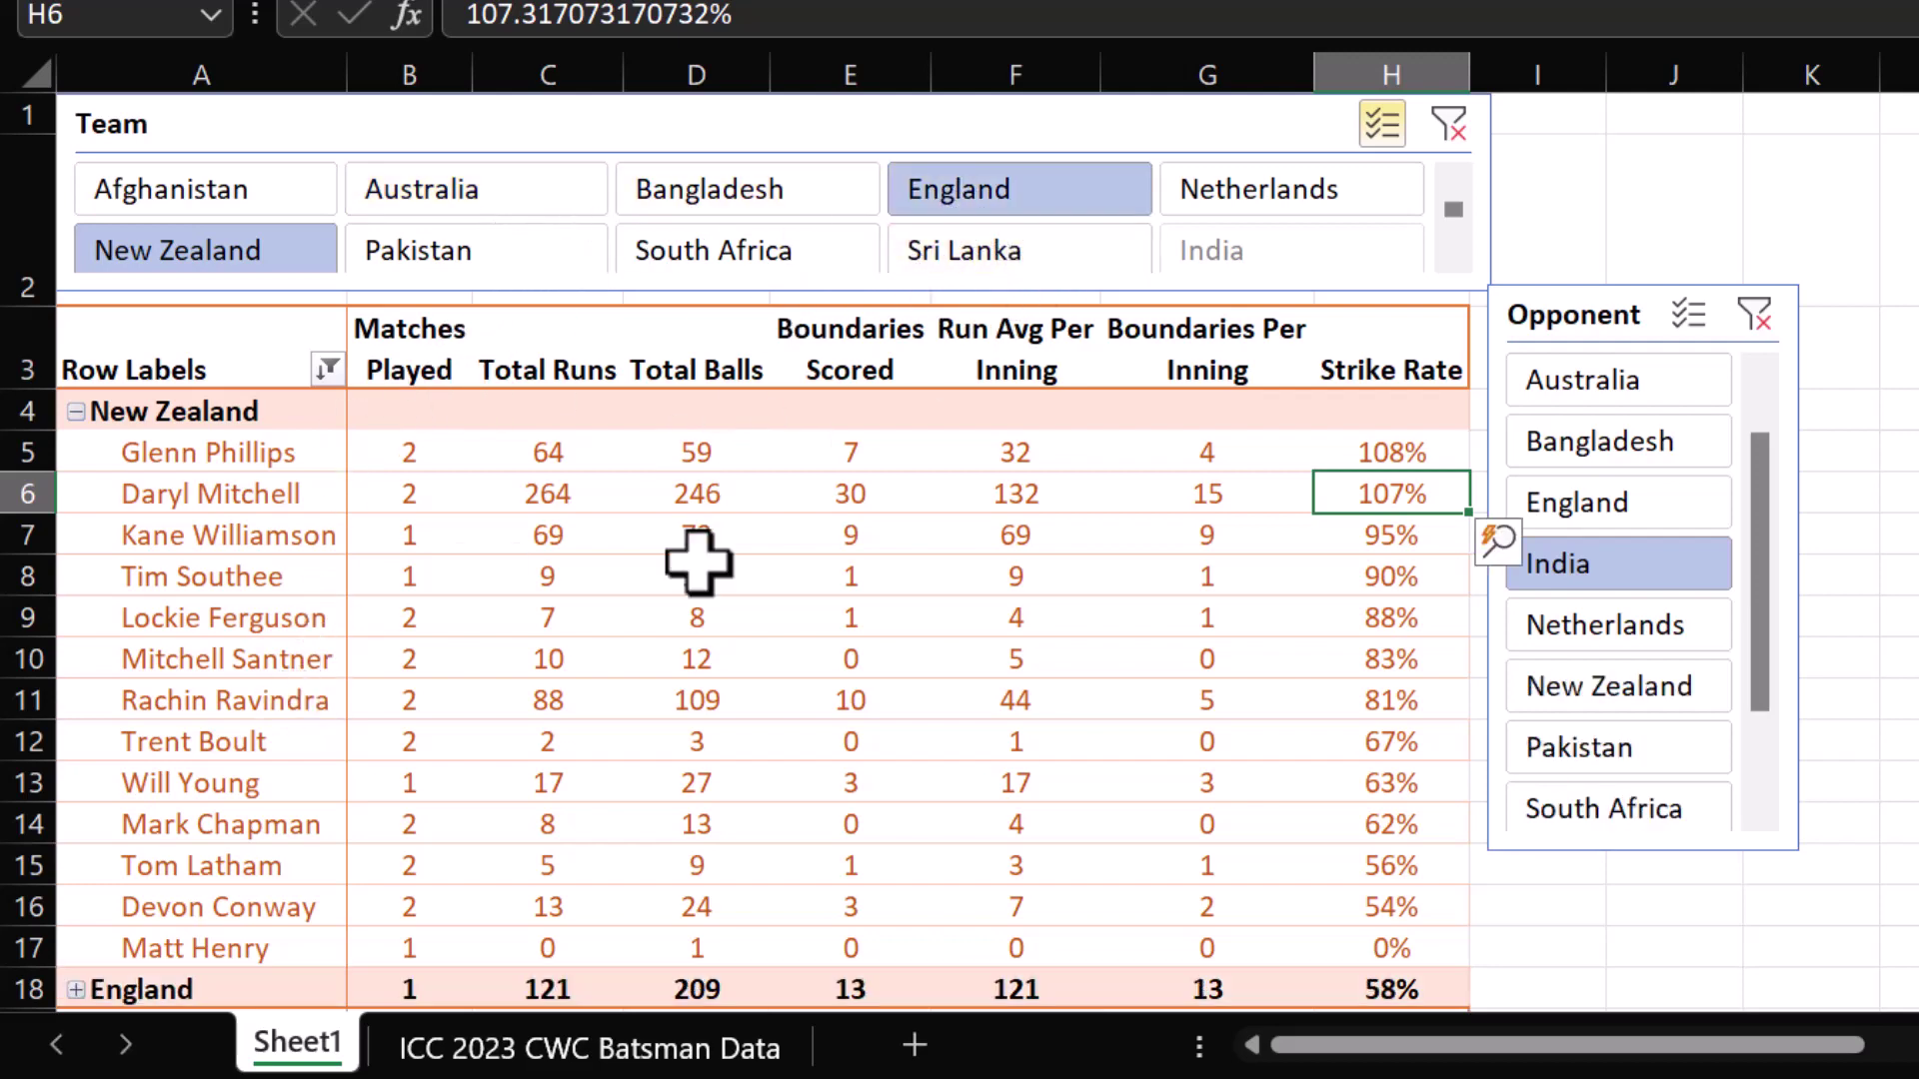
pyautogui.scroll(-2, 549, 785)
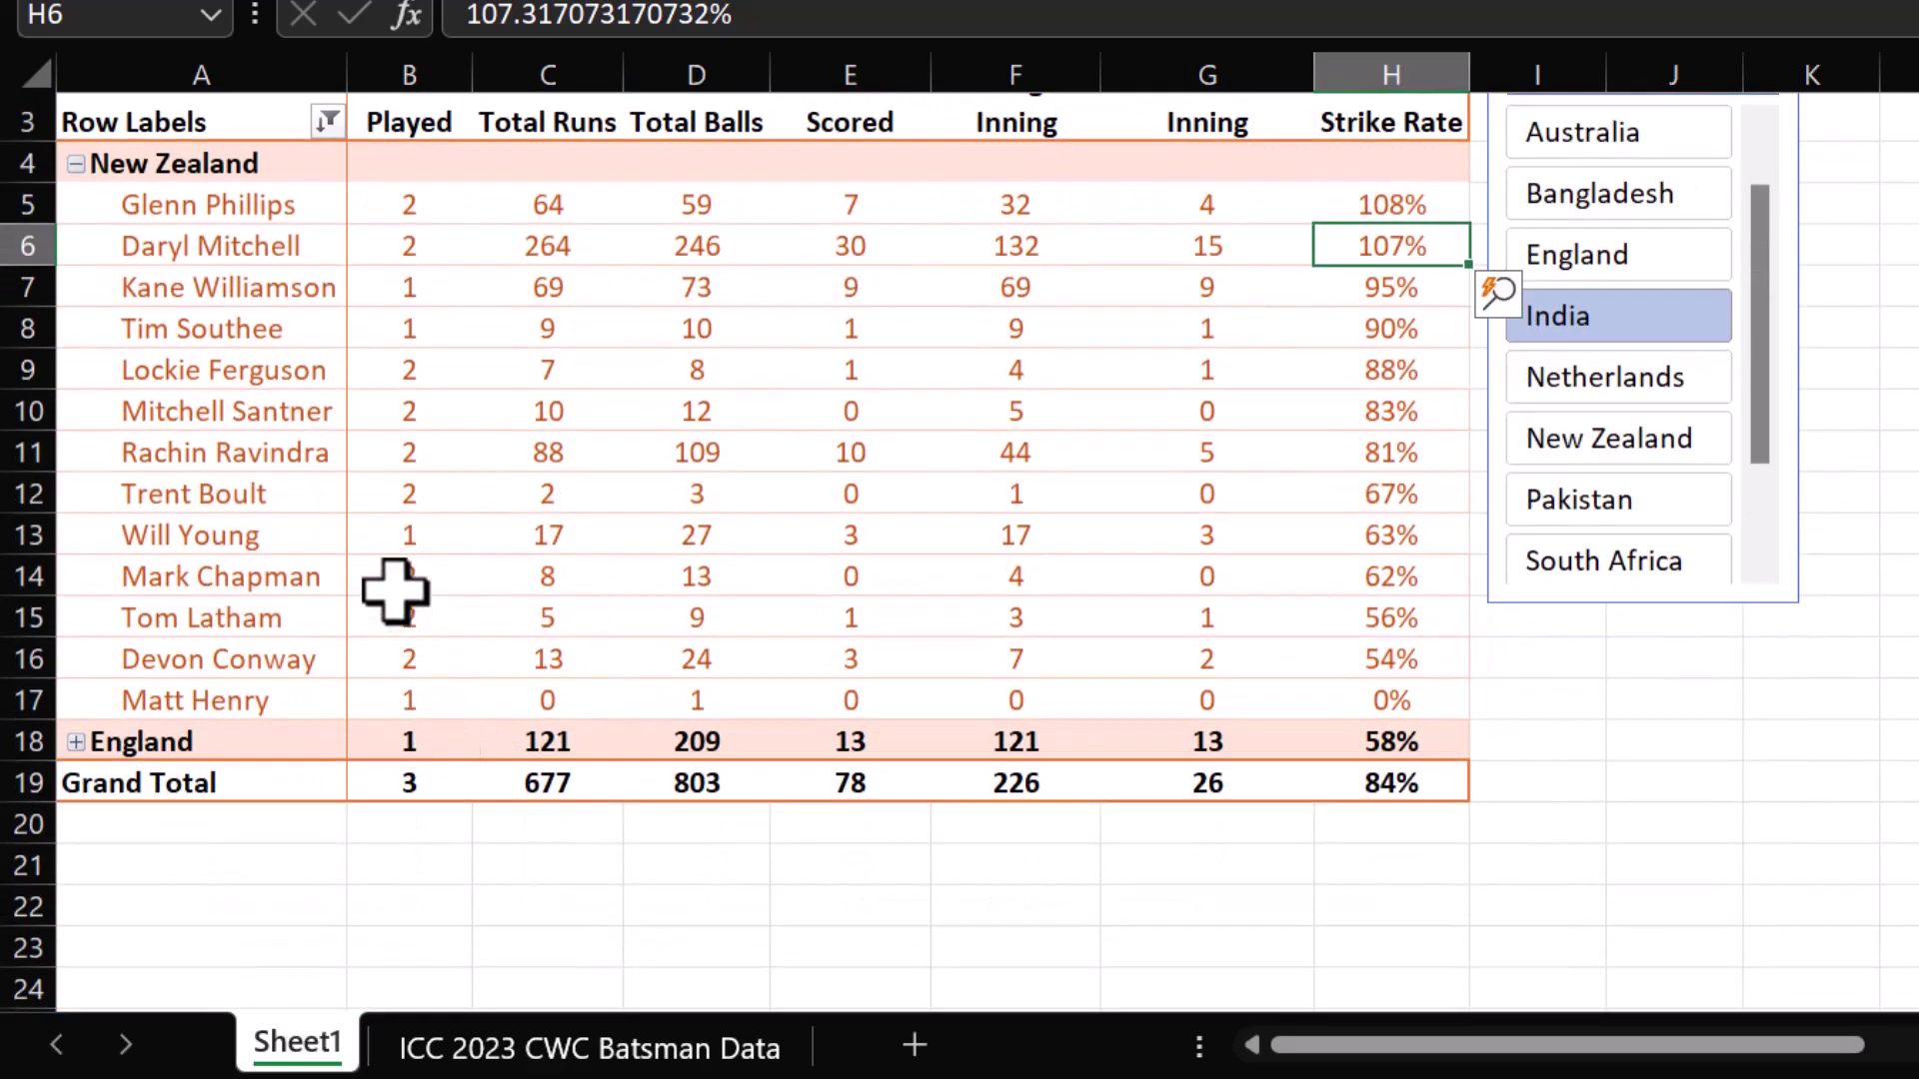
pyautogui.click(76, 743)
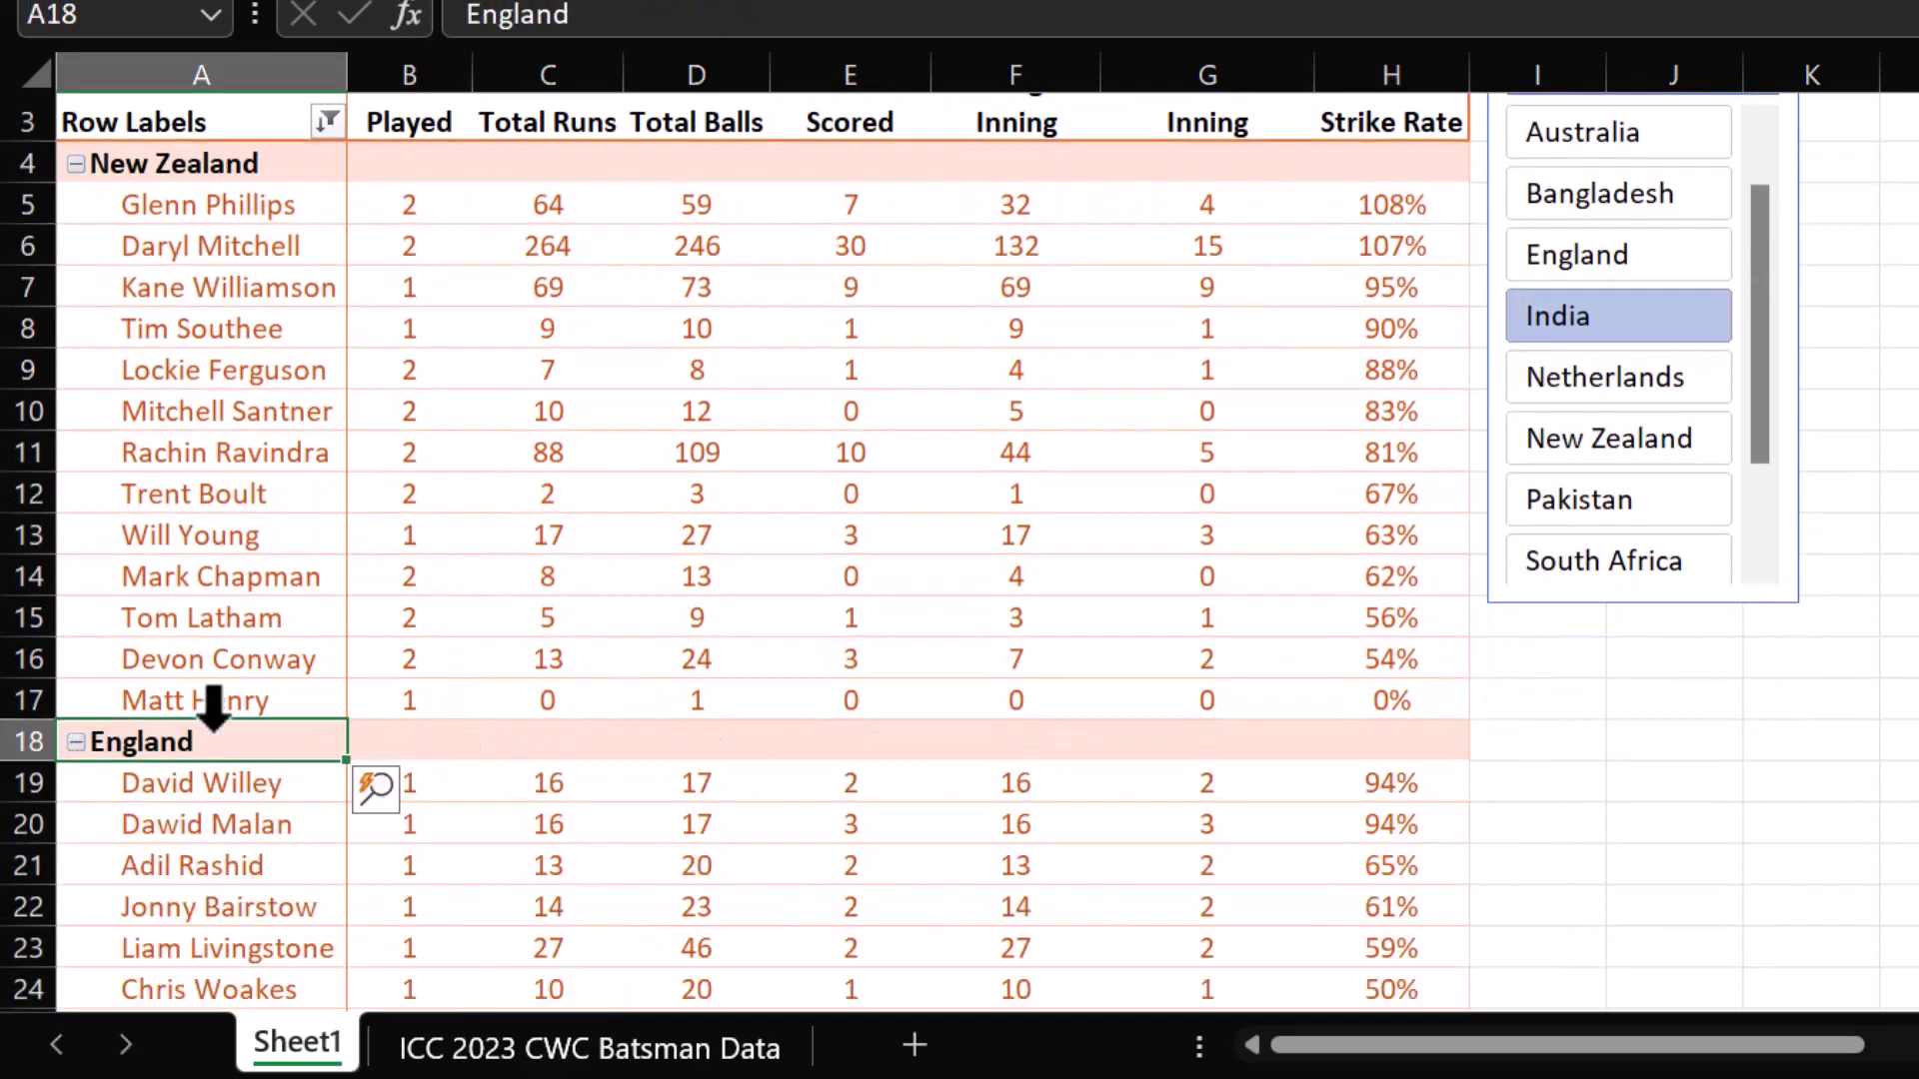
pyautogui.scroll(-3, 230, 765)
pyautogui.scroll(4, 710, 663)
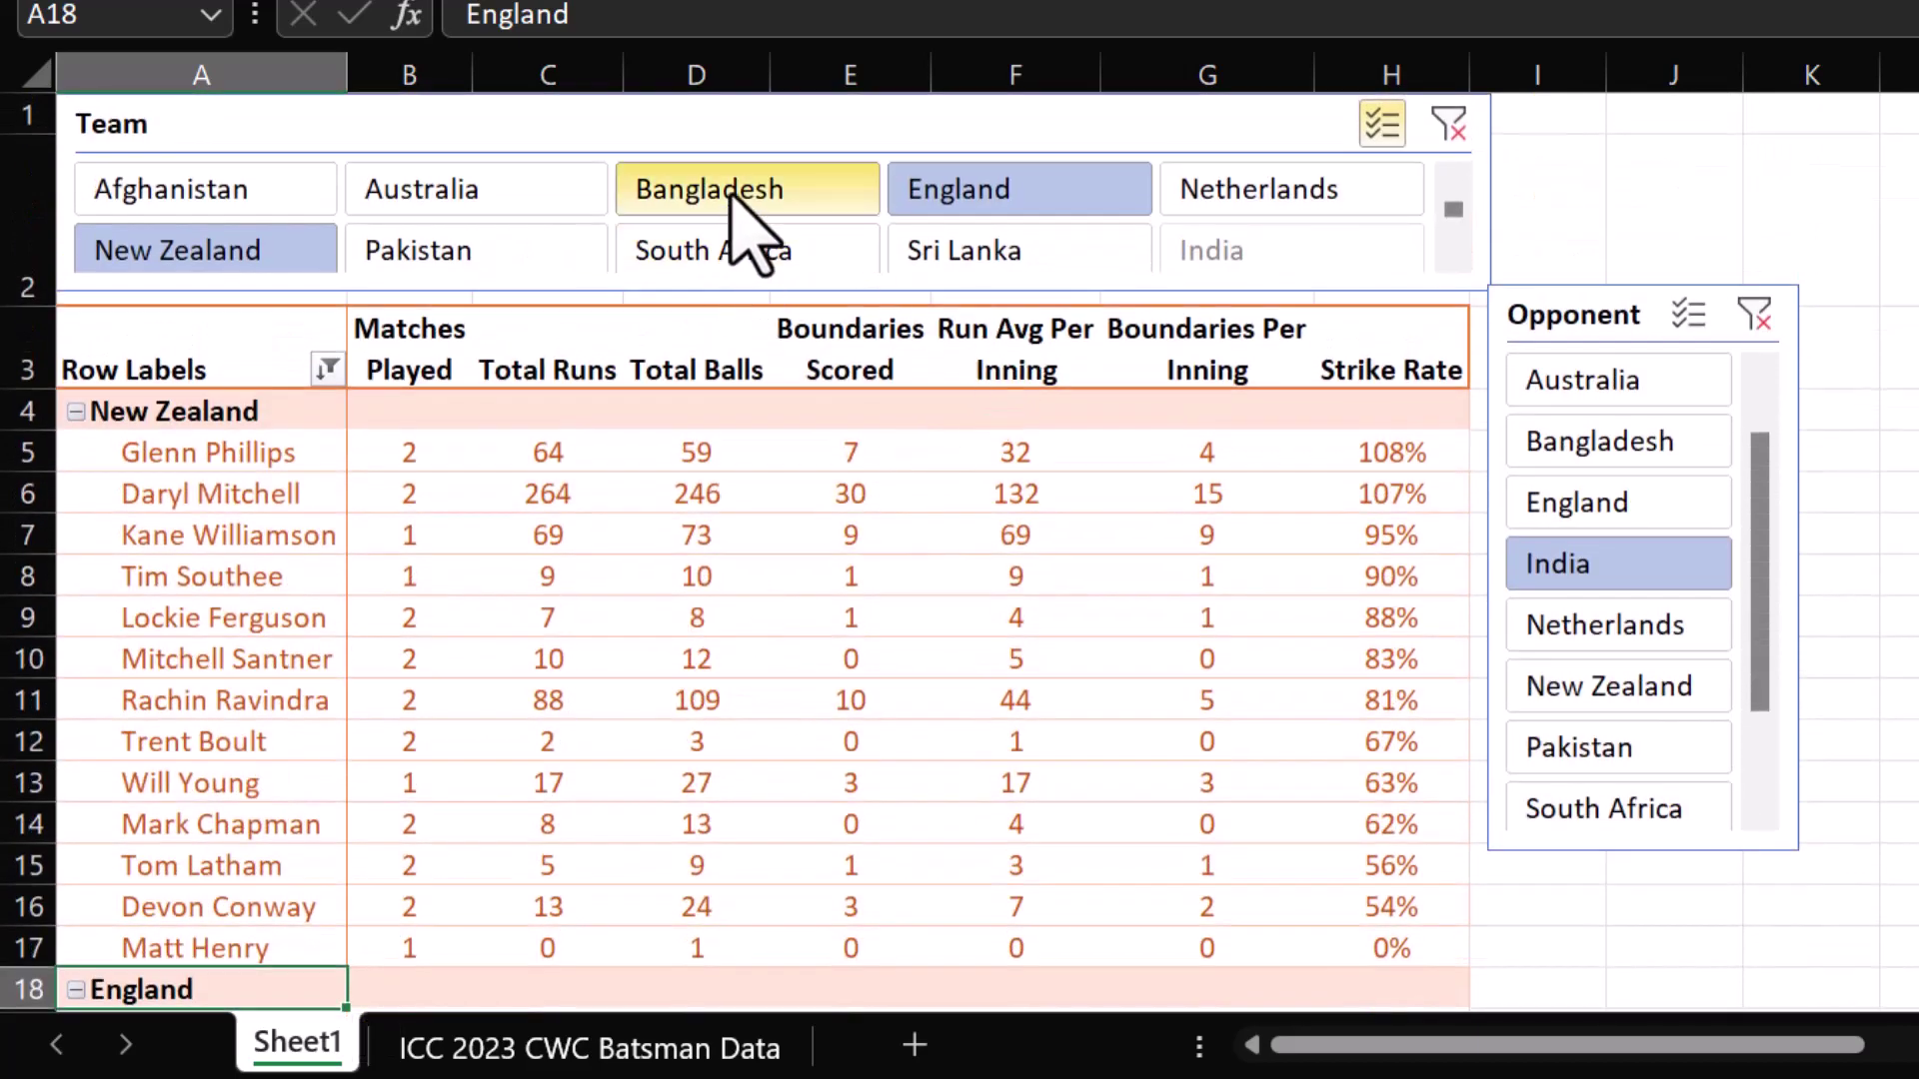
# - Add Bangladesh and Australia to the team selection, and turn off multi-select to filter the Team slicer to England only
pyautogui.click(734, 194)
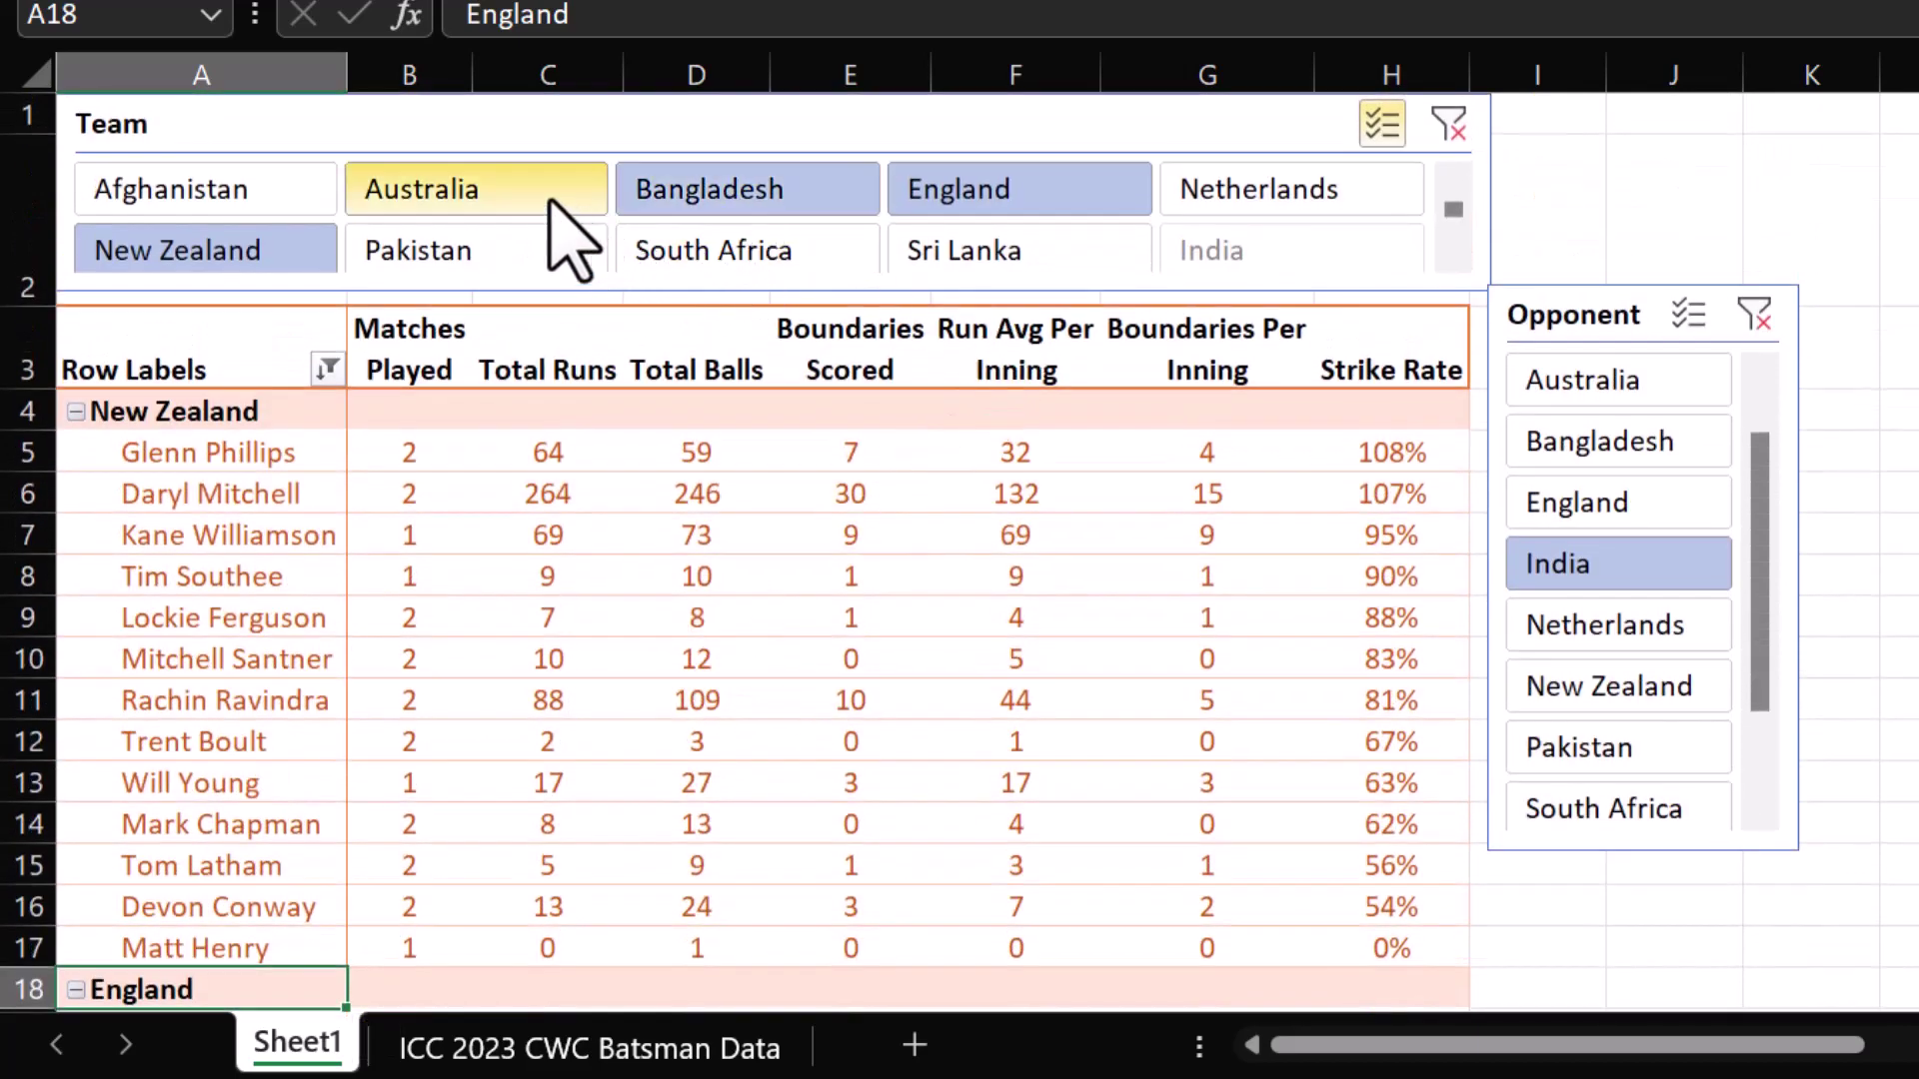
pyautogui.click(545, 200)
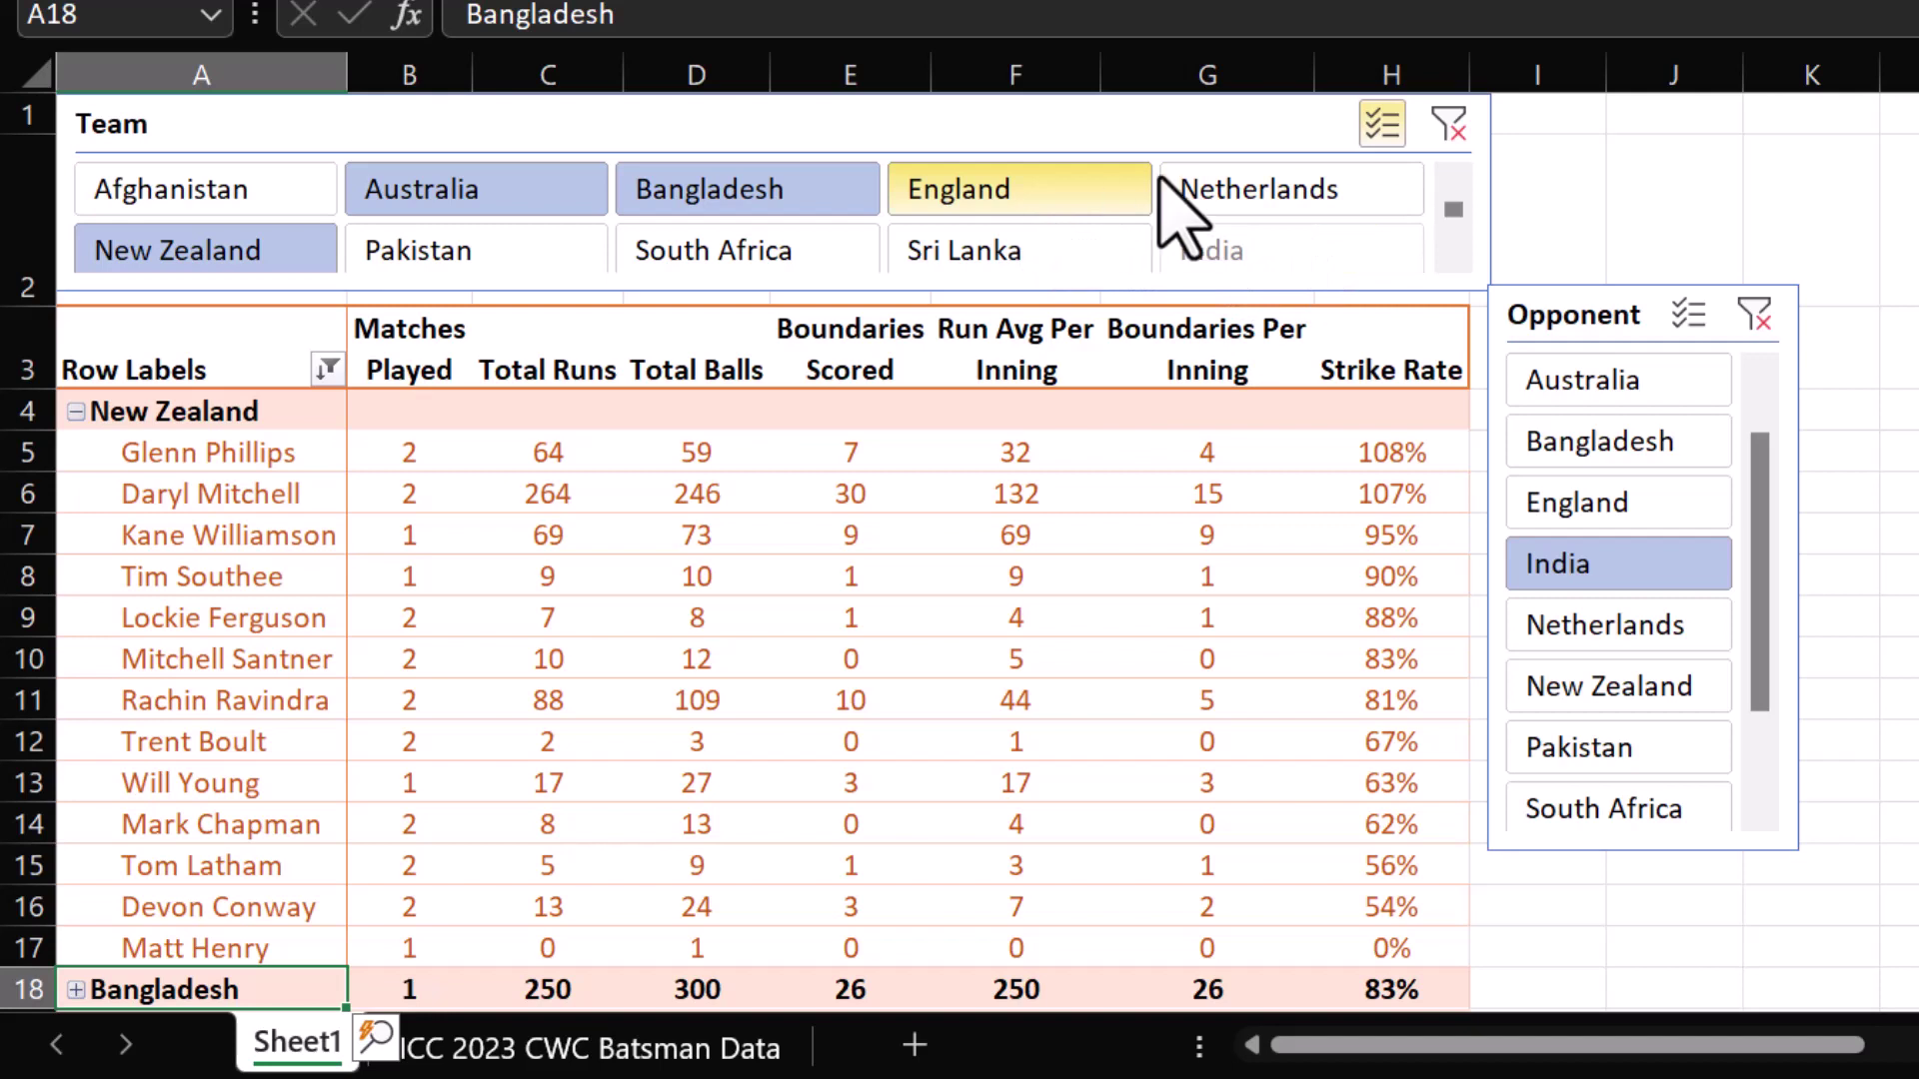
pyautogui.click(1382, 124)
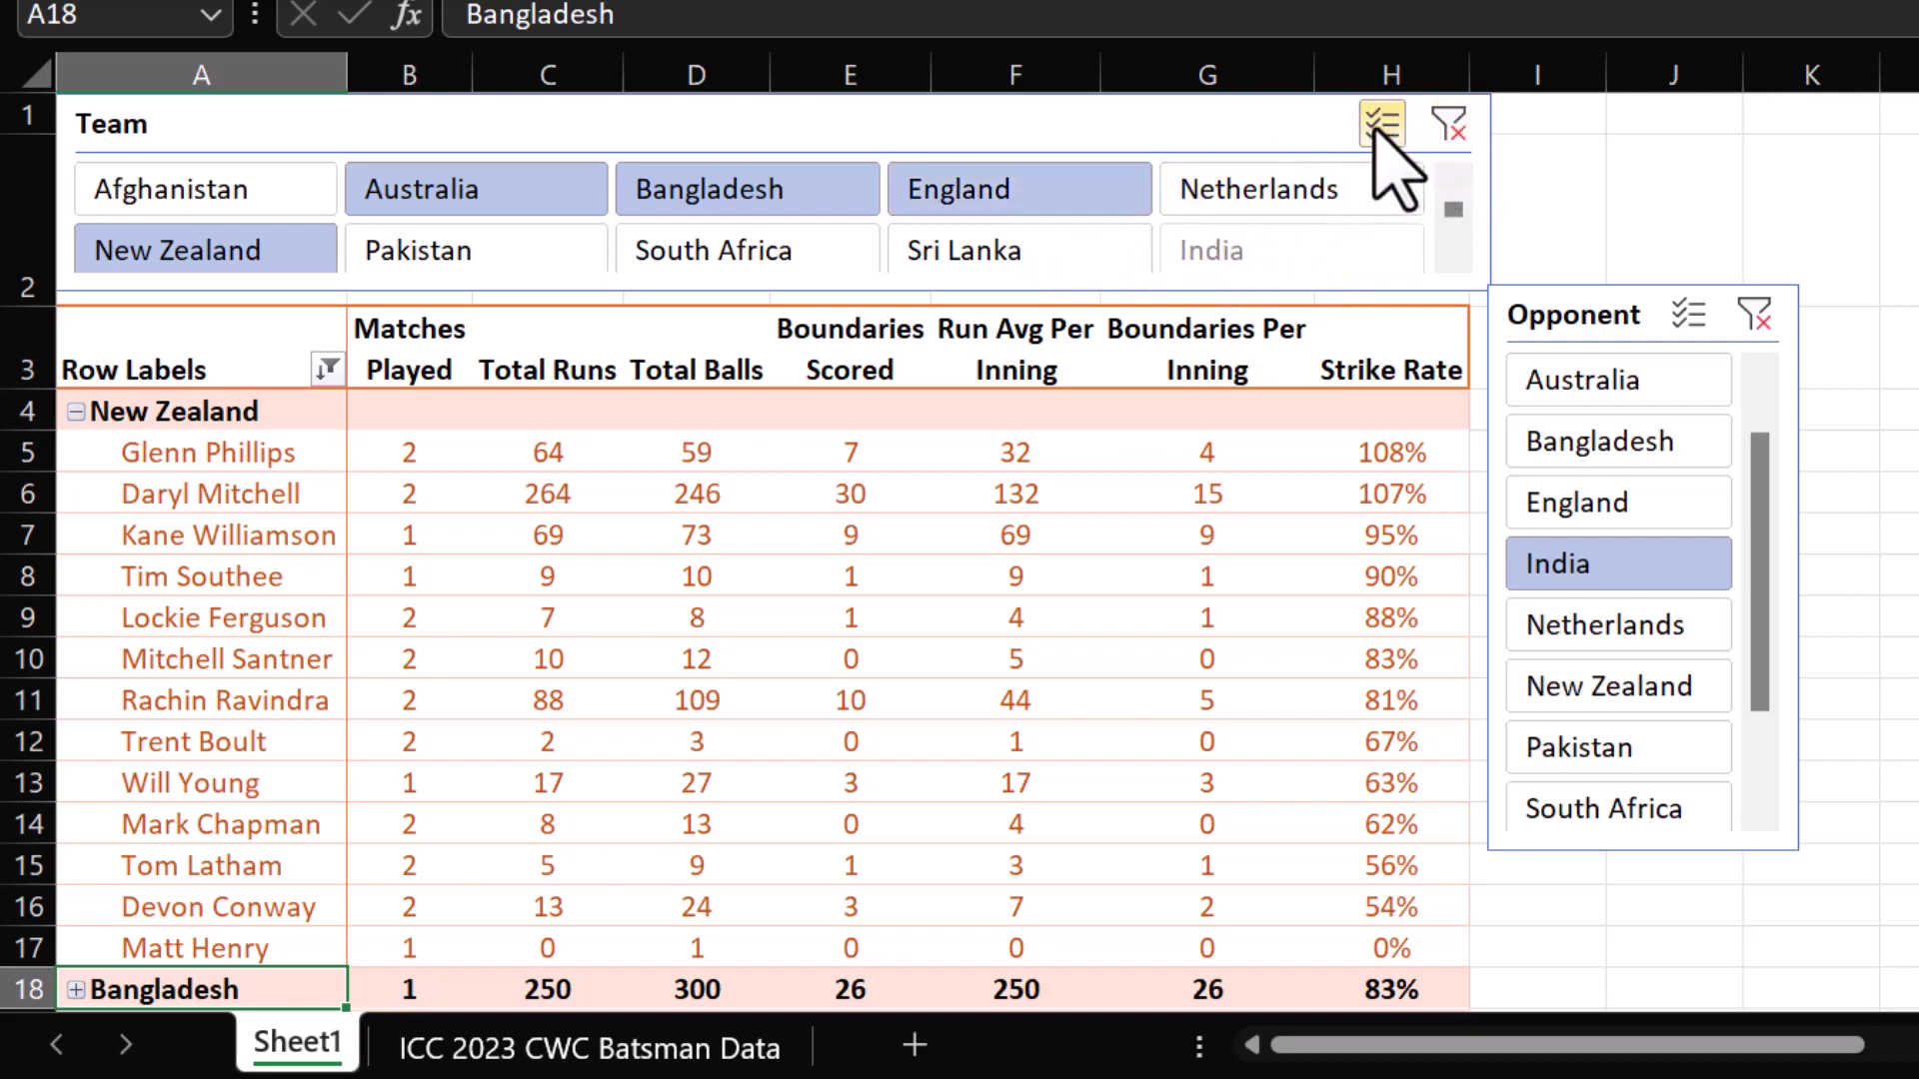
pyautogui.click(1035, 200)
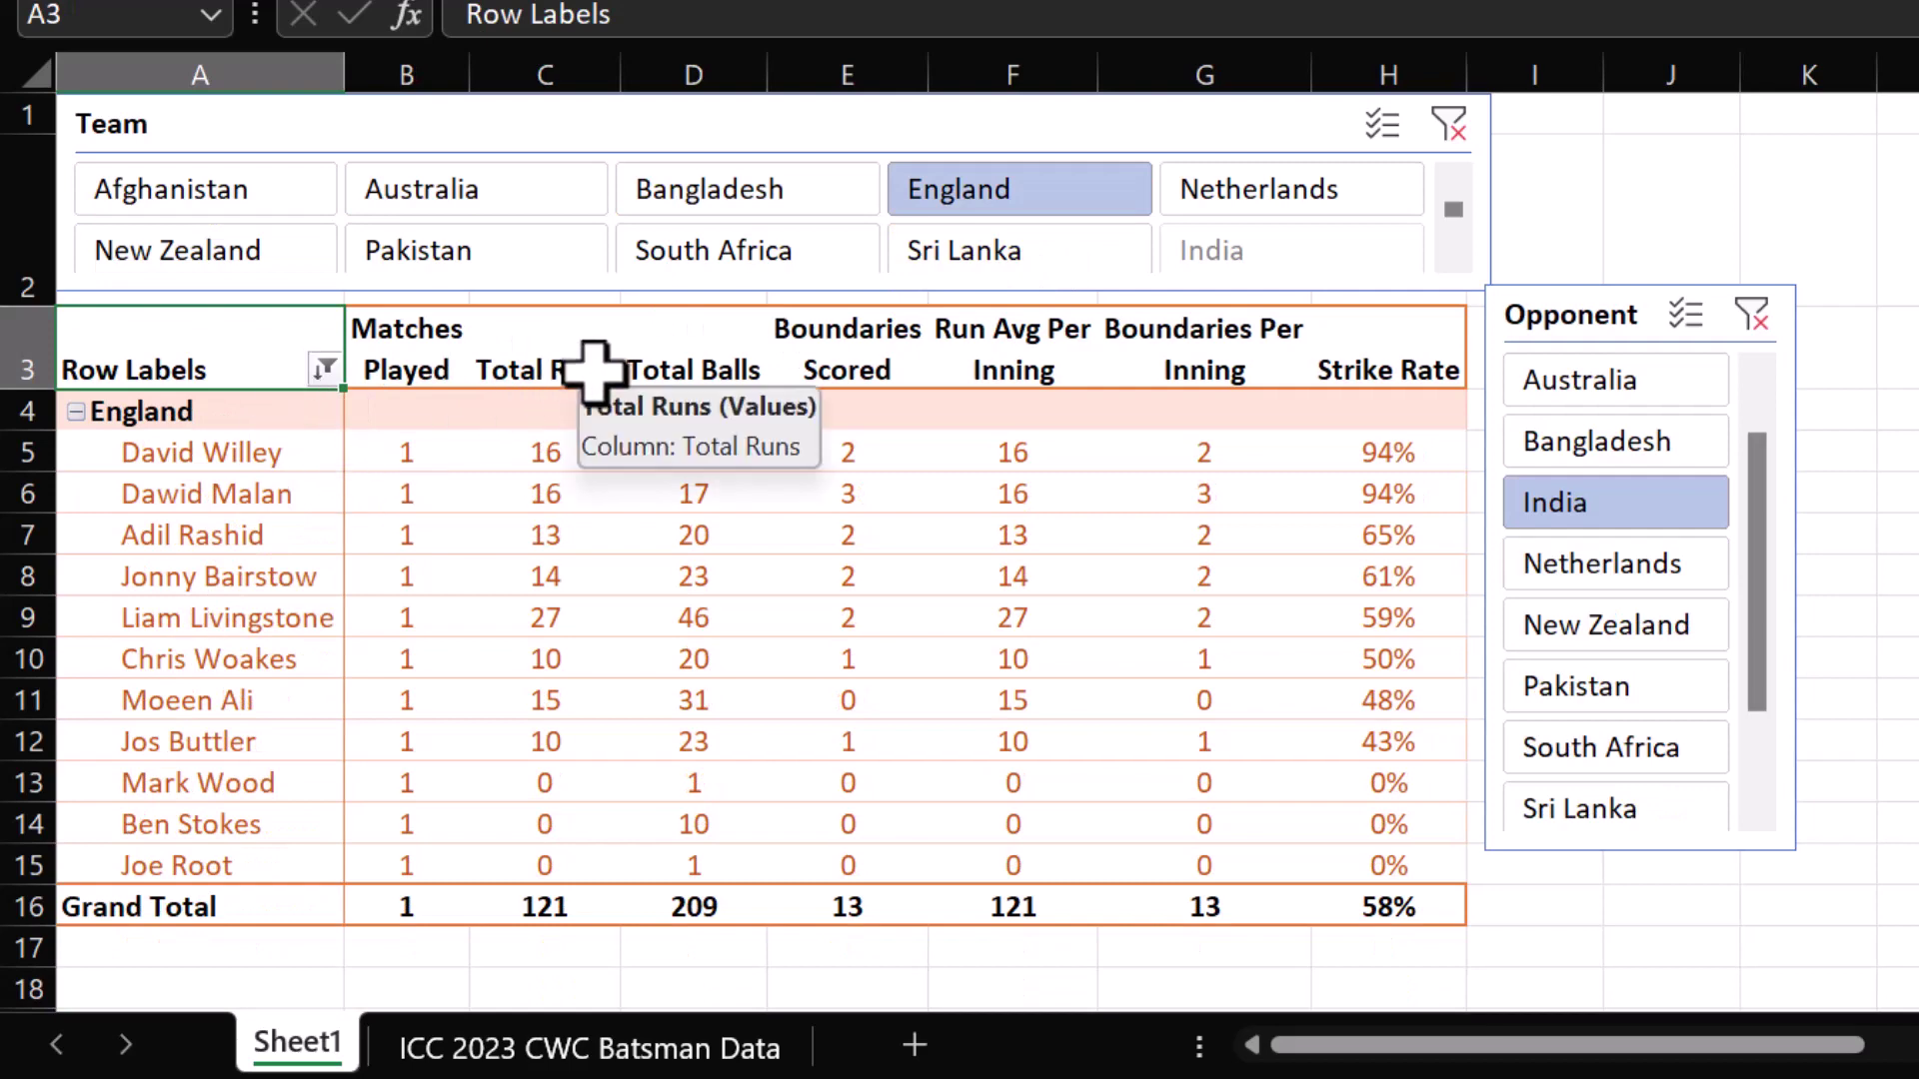
# - Clear the Team filter and nudge the Opponent slicer slightly upward and away from the PivotTable
pyautogui.click(1450, 128)
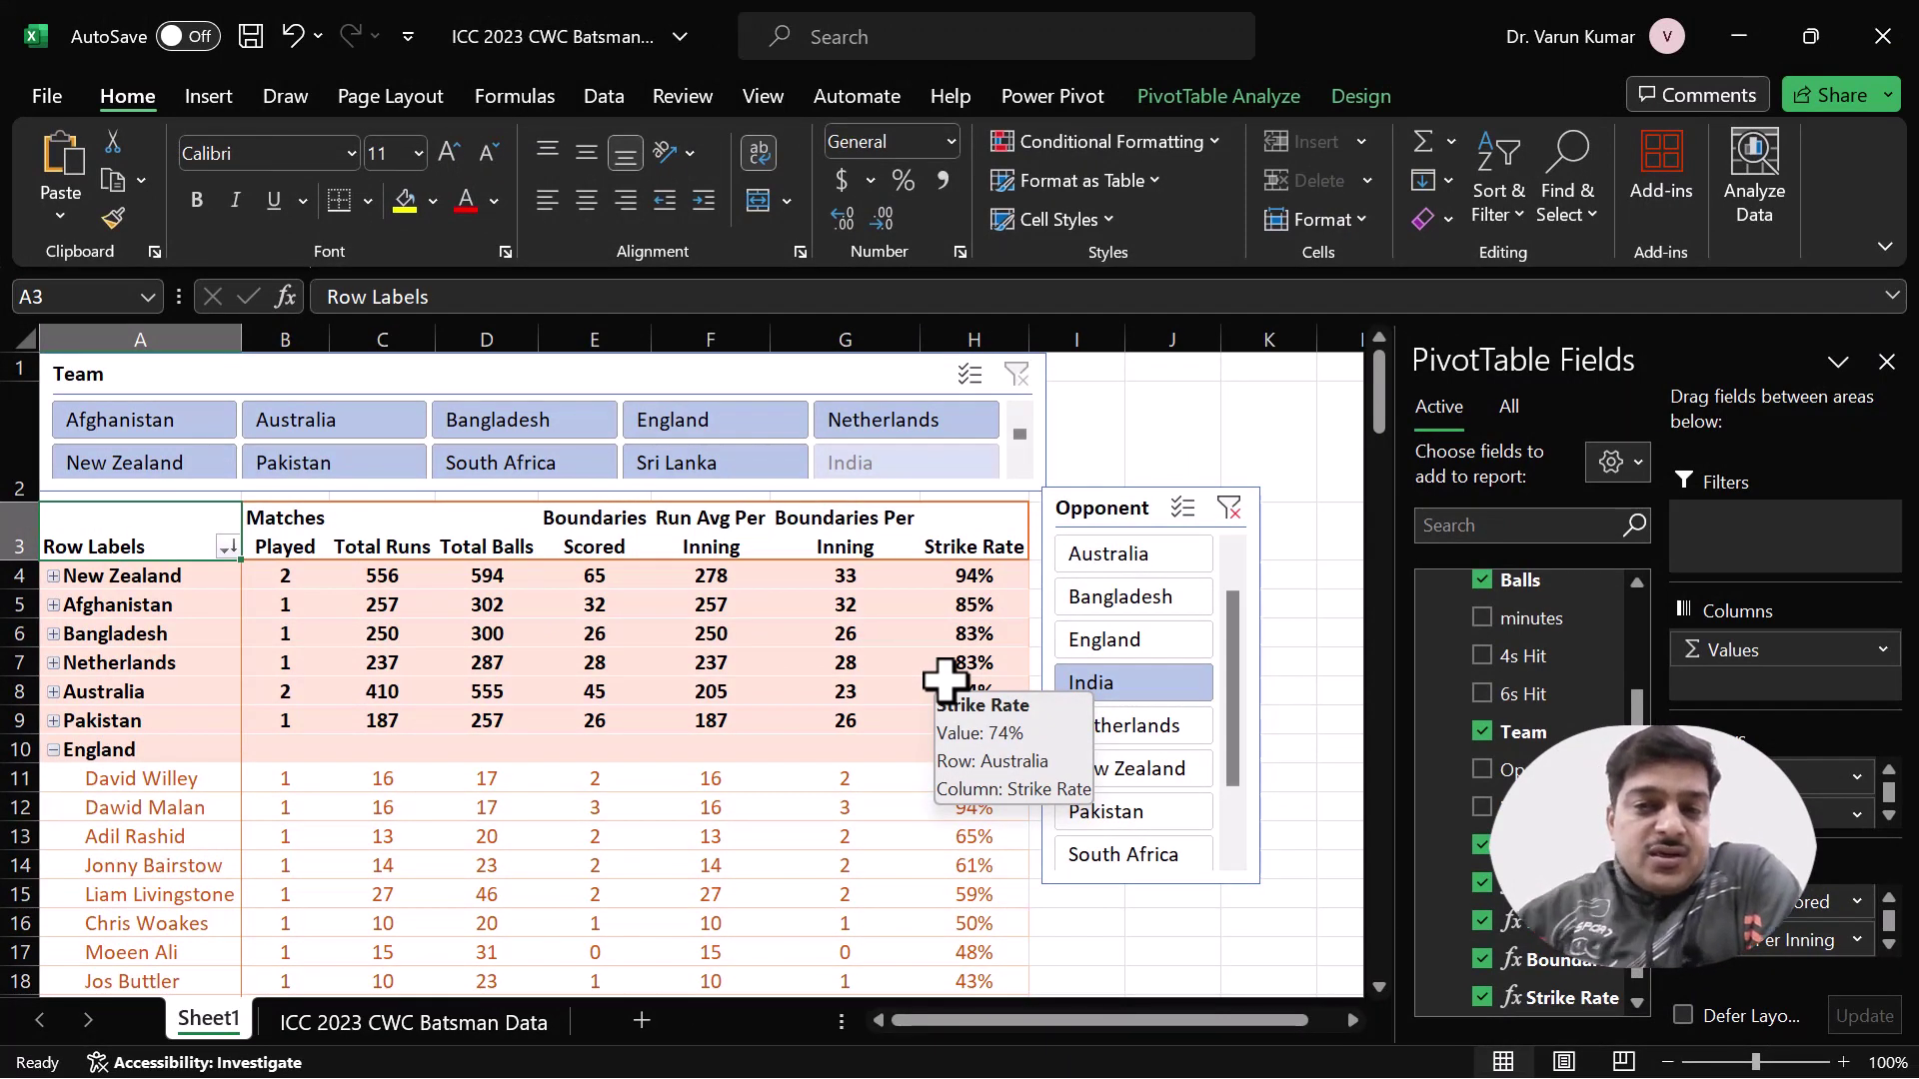
pyautogui.moveTo(1108, 505); pyautogui.dragTo(1115, 494)
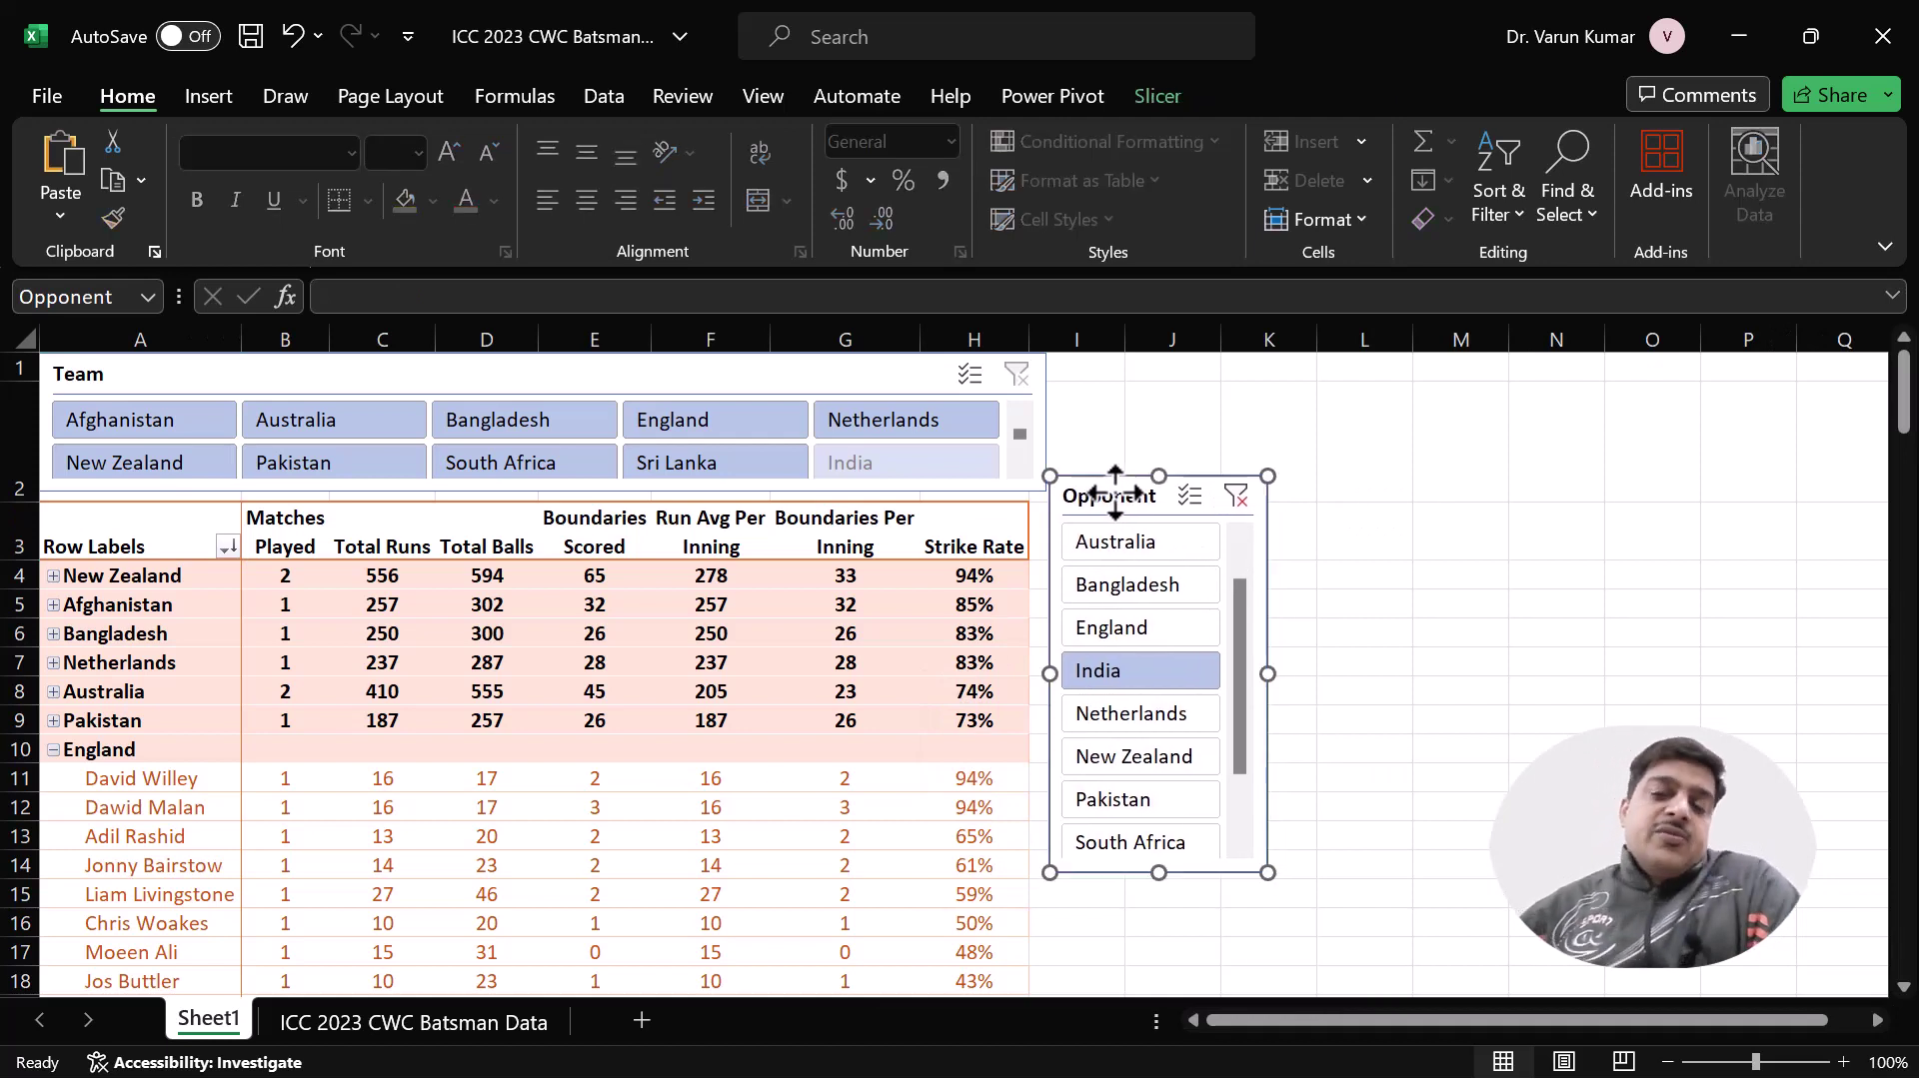